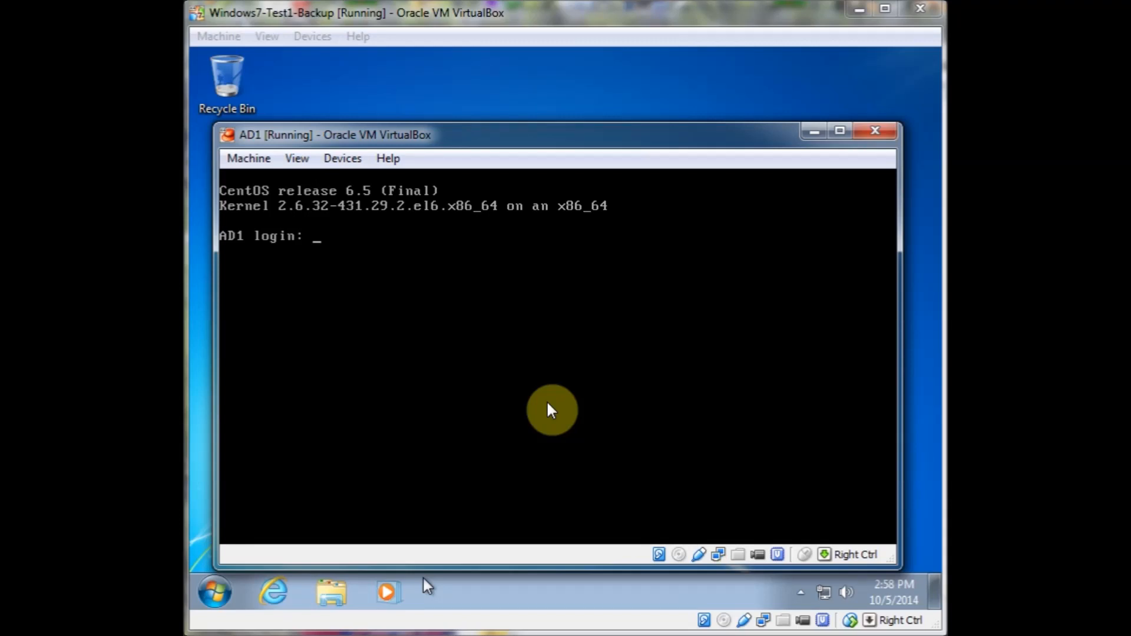
left_click(813, 132)
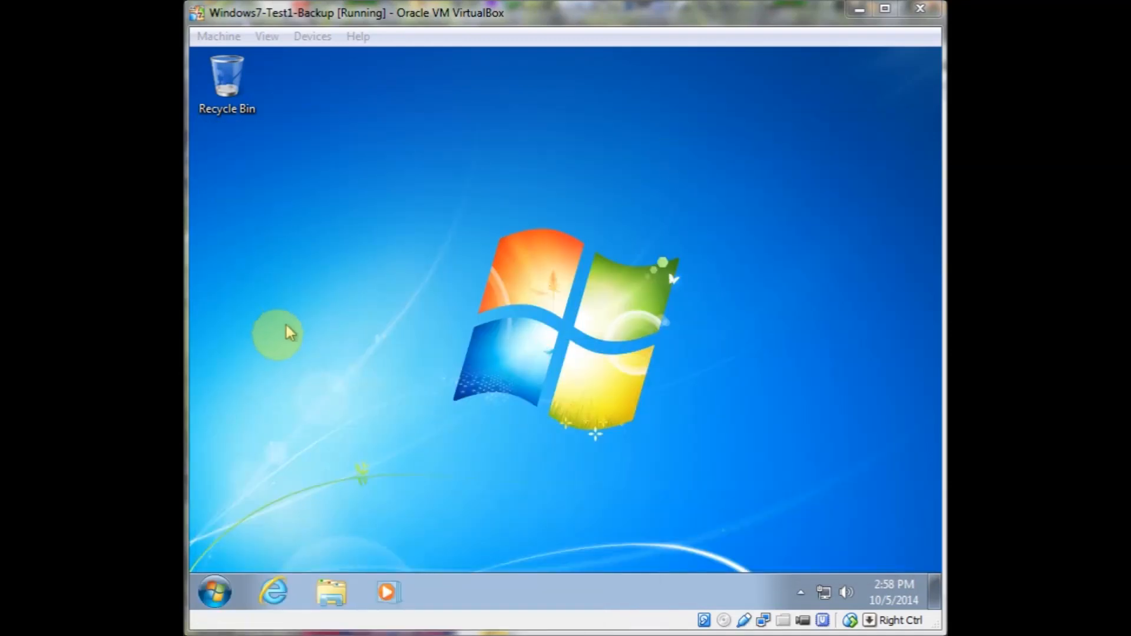
left_click(272, 594)
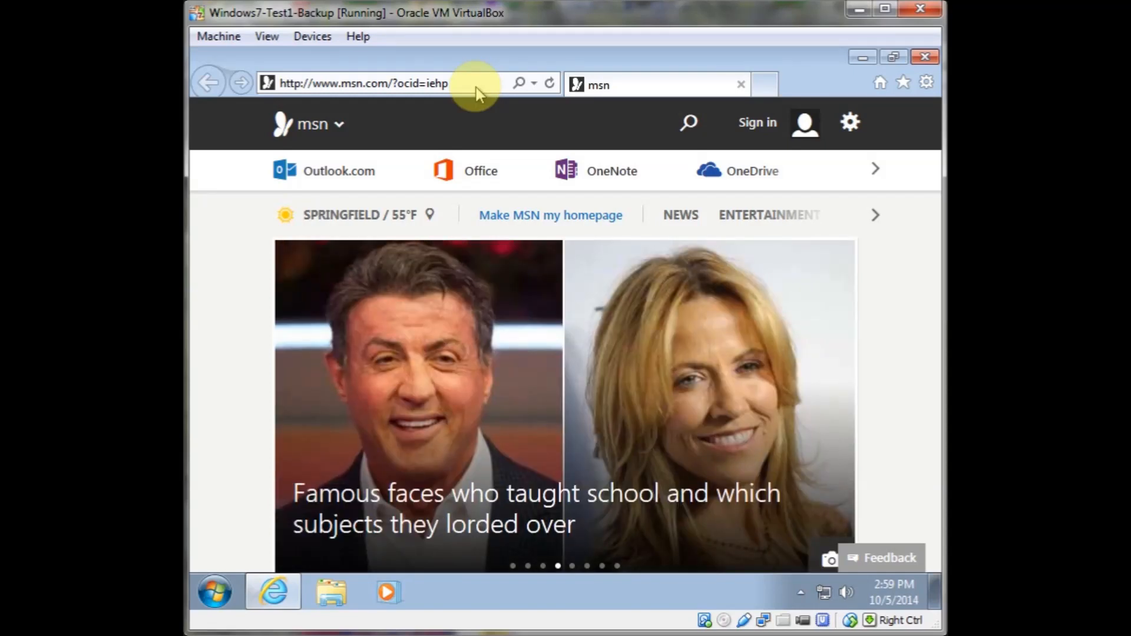
left_click(476, 88)
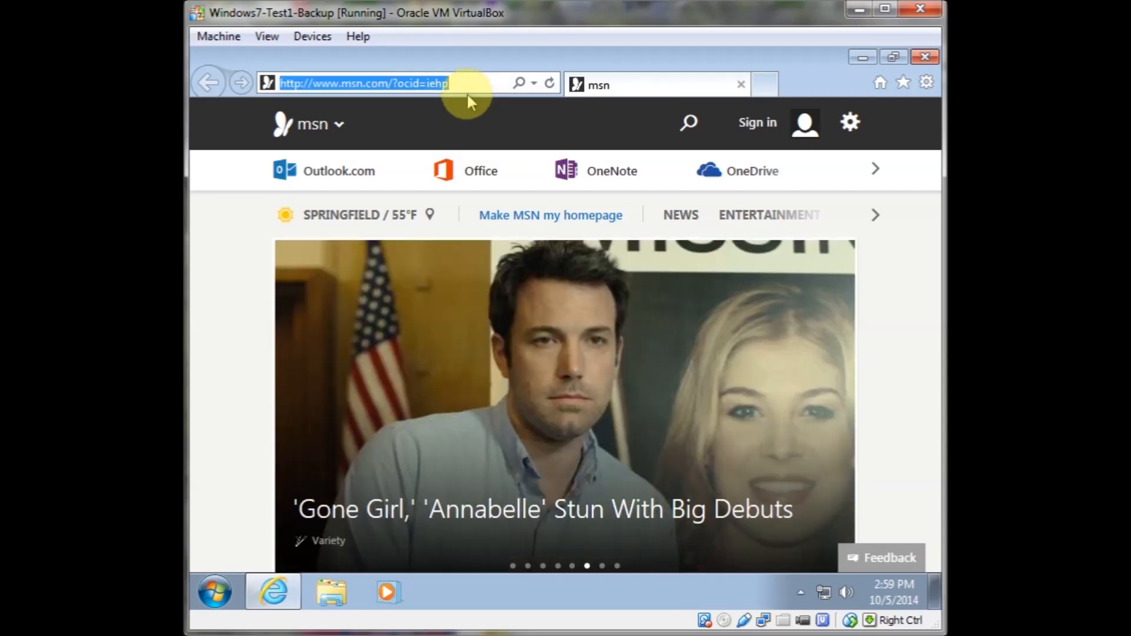
type("w")
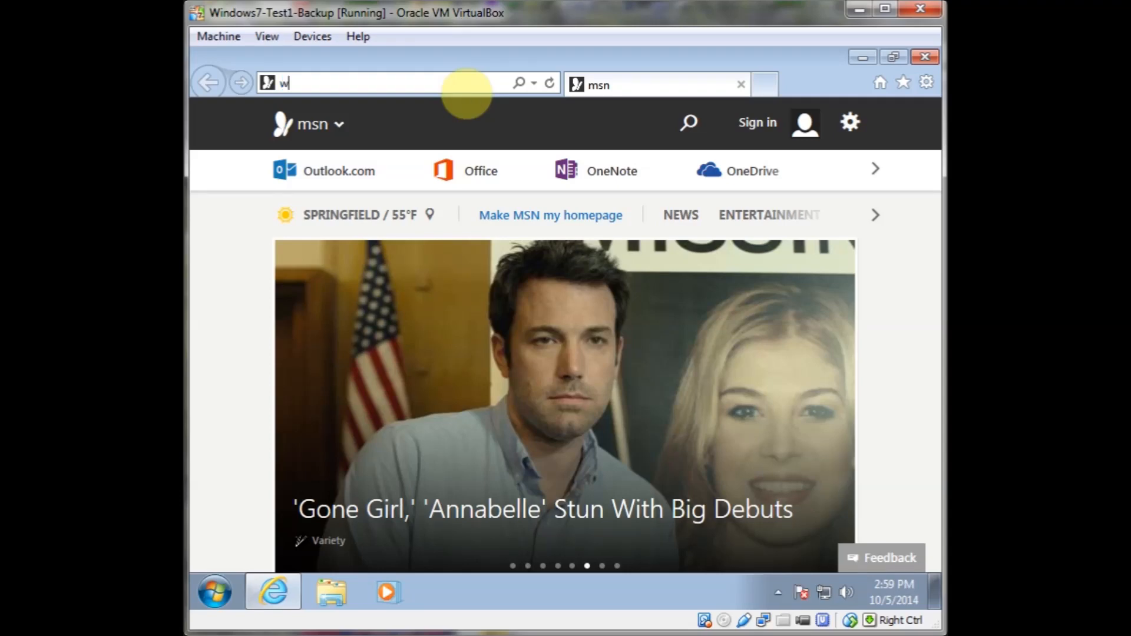
type("ww.goo")
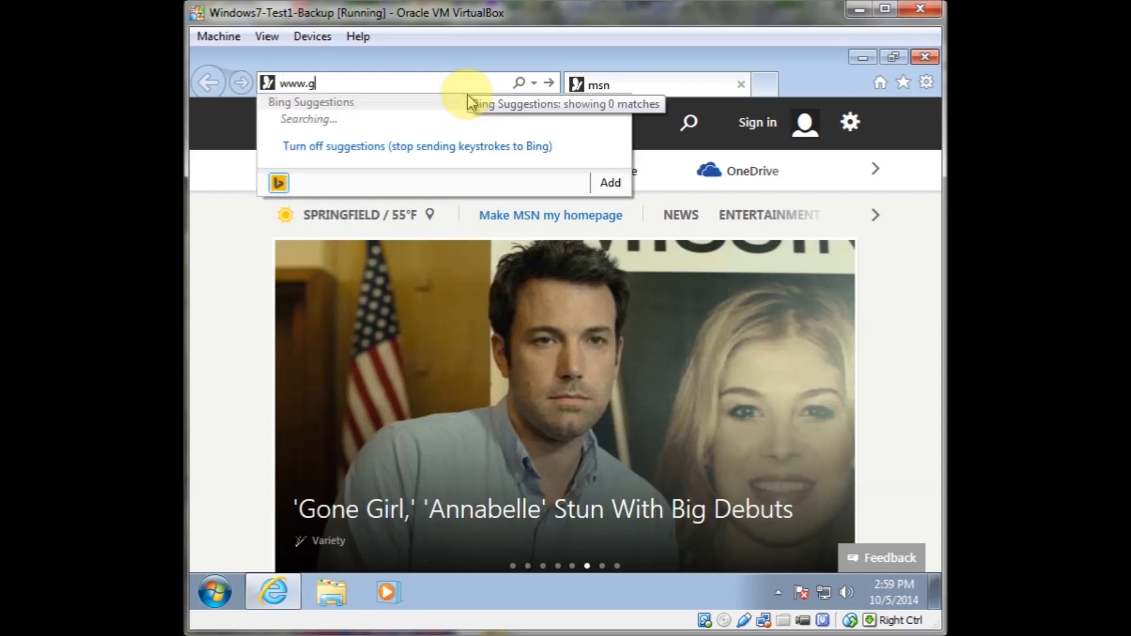
type("gle.com")
key("Return")
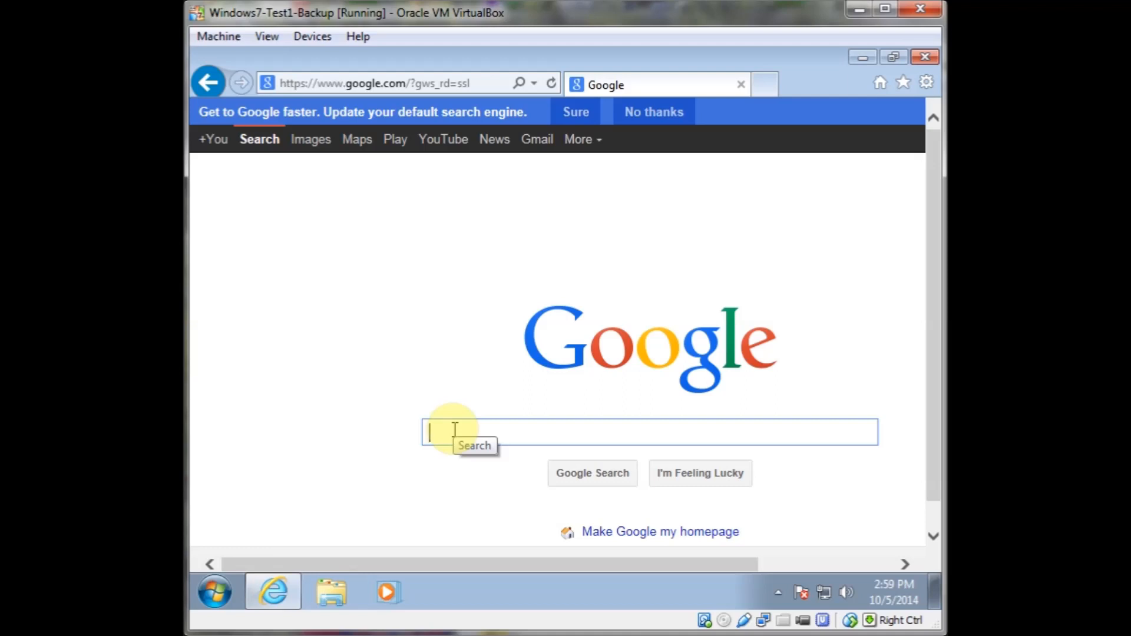
Search Google for windows RSAT
type("windows remo")
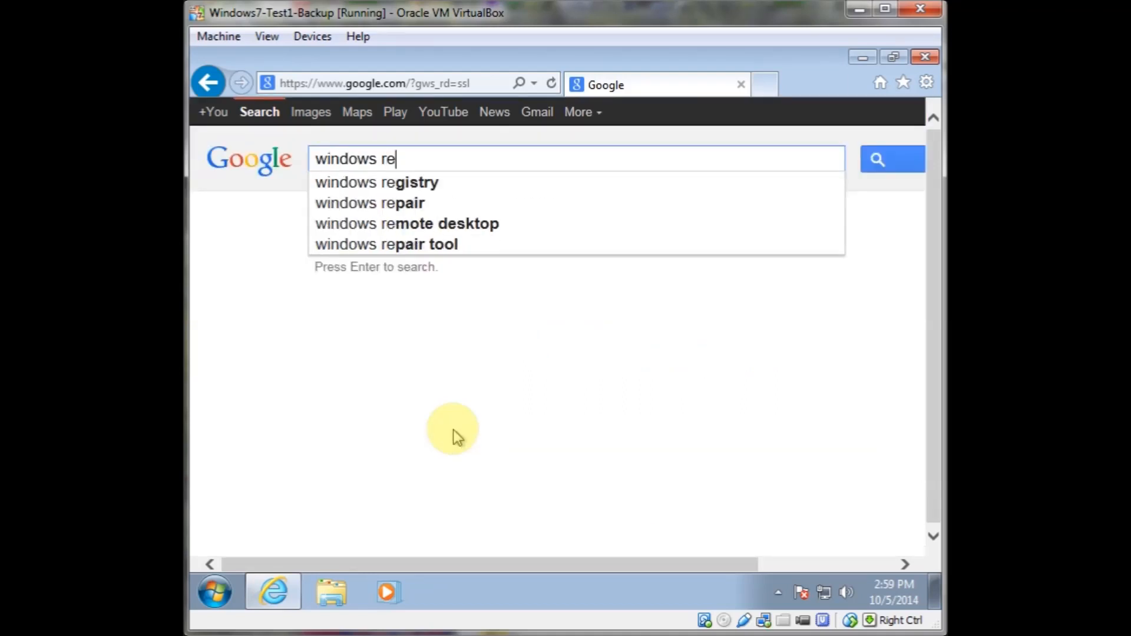
key("BackSpace")
key("BackSpace")
key("BackSpace")
key("BackSpace")
type("RS")
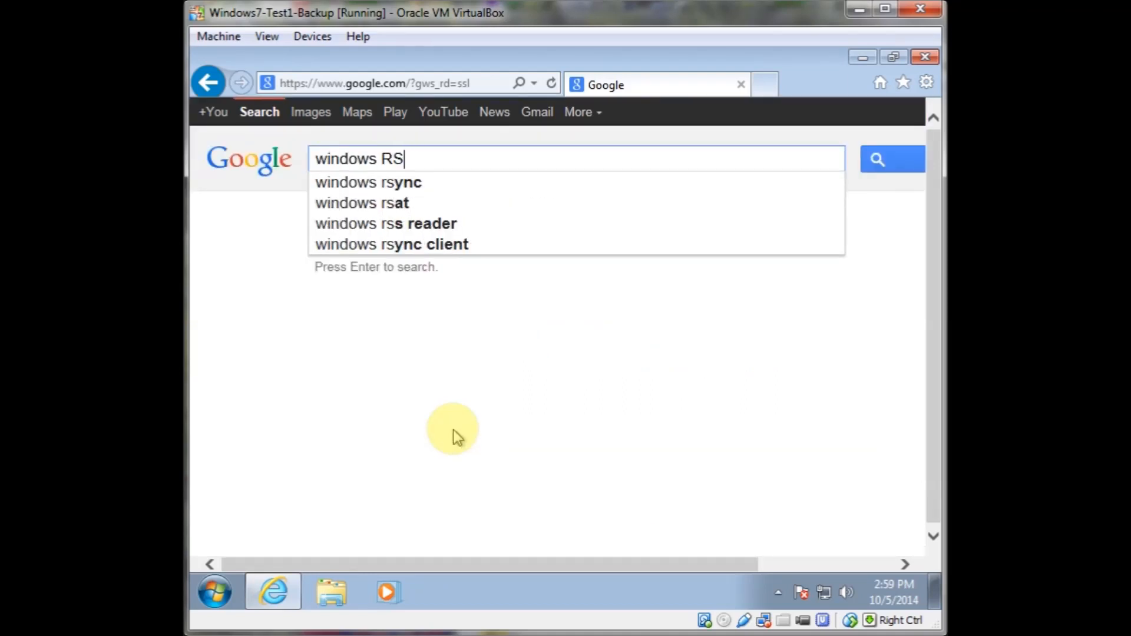
type("AT")
key("Return")
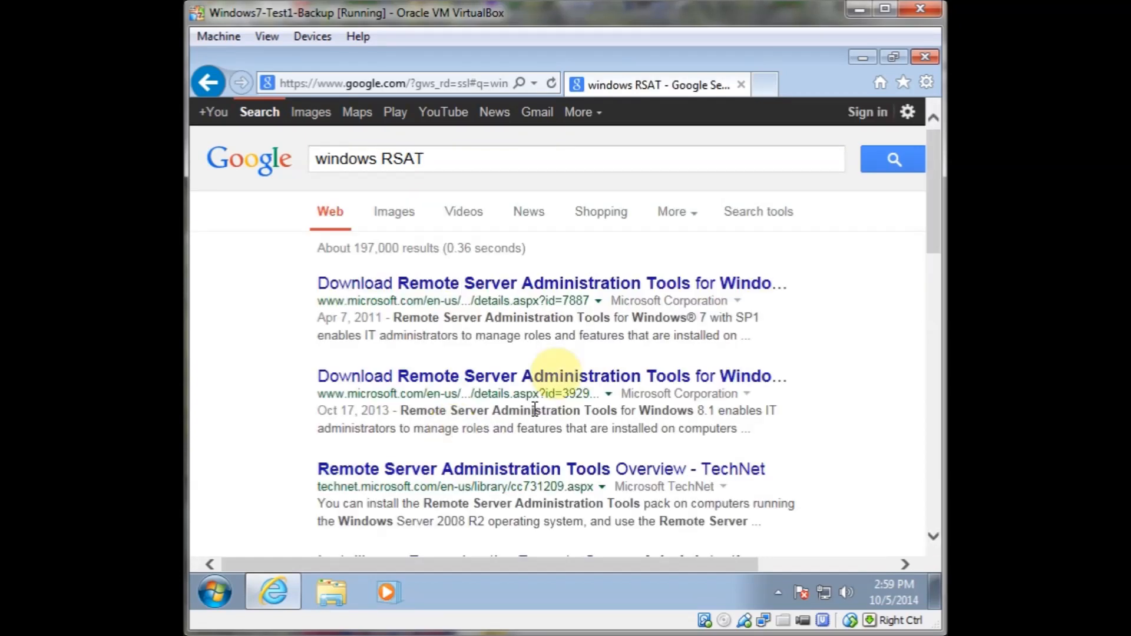
Open the Remote Server Administration Tools for Windows 7 SP1 download page and choose Download
left_click(560, 293)
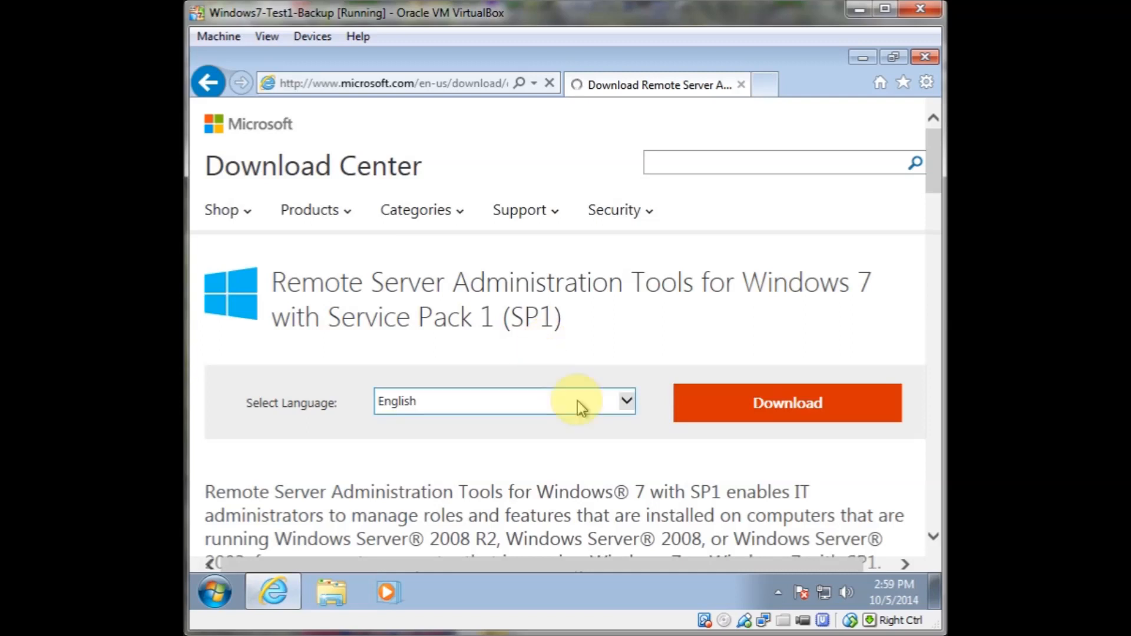
left_click(722, 408)
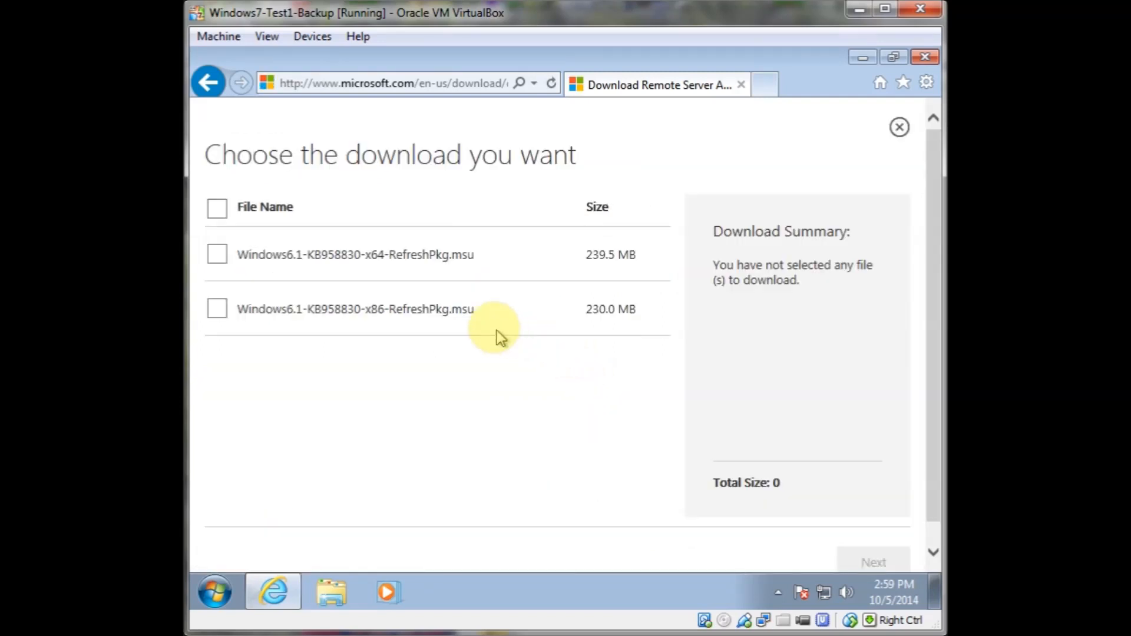
Open the Computer's System properties to check the system type, then close the window
left_click(214, 594)
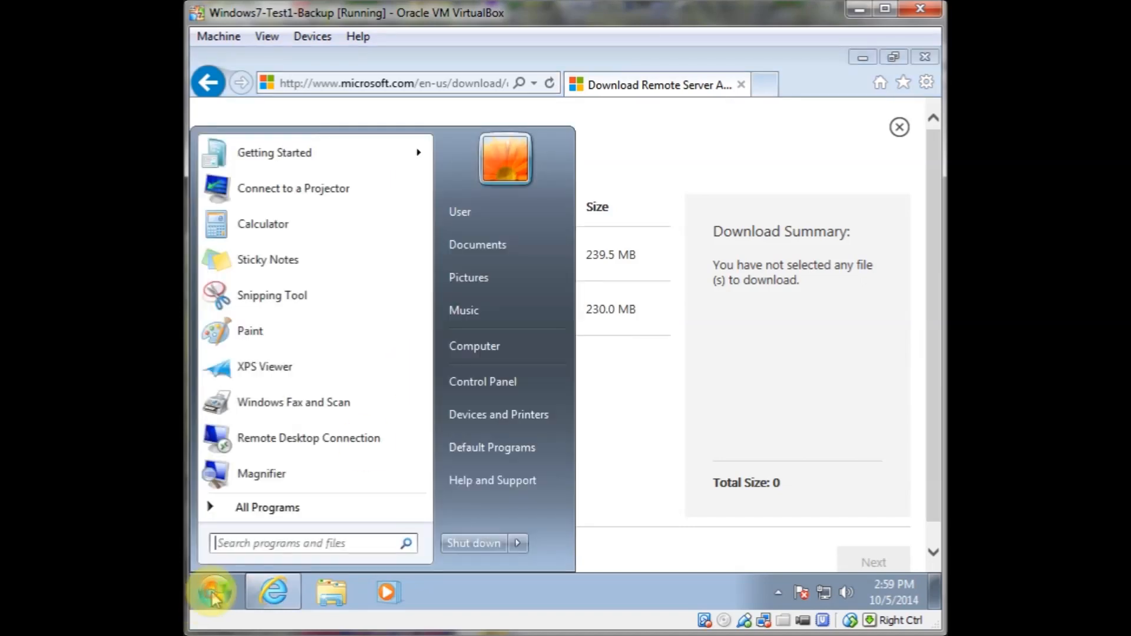
right_click(472, 351)
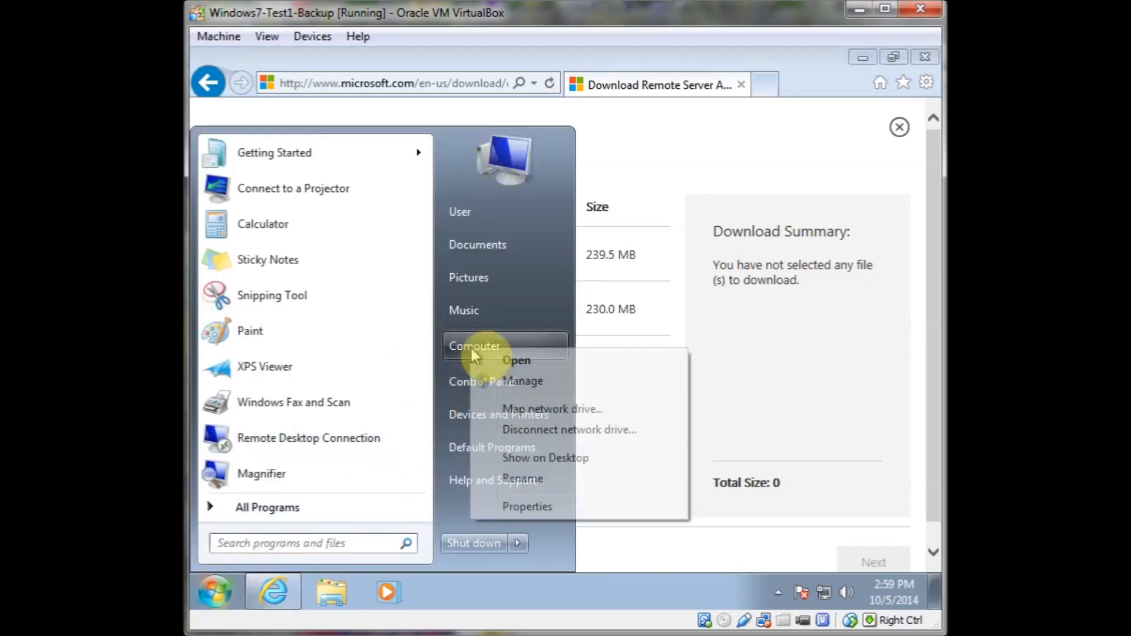
left_click(526, 507)
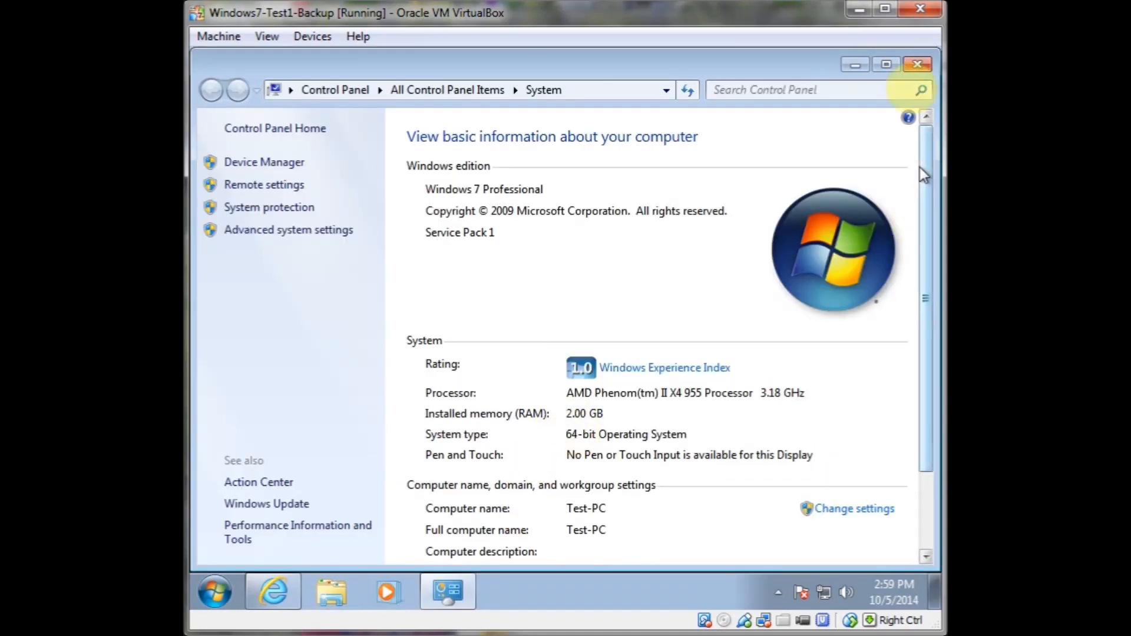
left_click(917, 63)
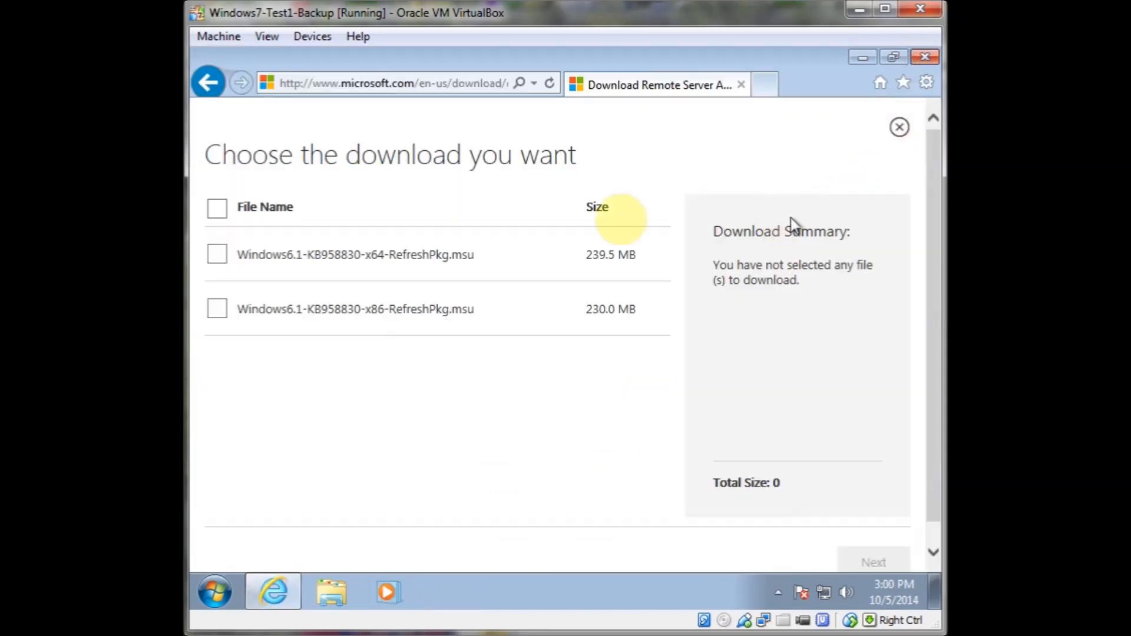
Select the Windows6.1-KB958830-x64-RefreshPkg.msu package, allow the pop-up once and save the download
left_click(216, 256)
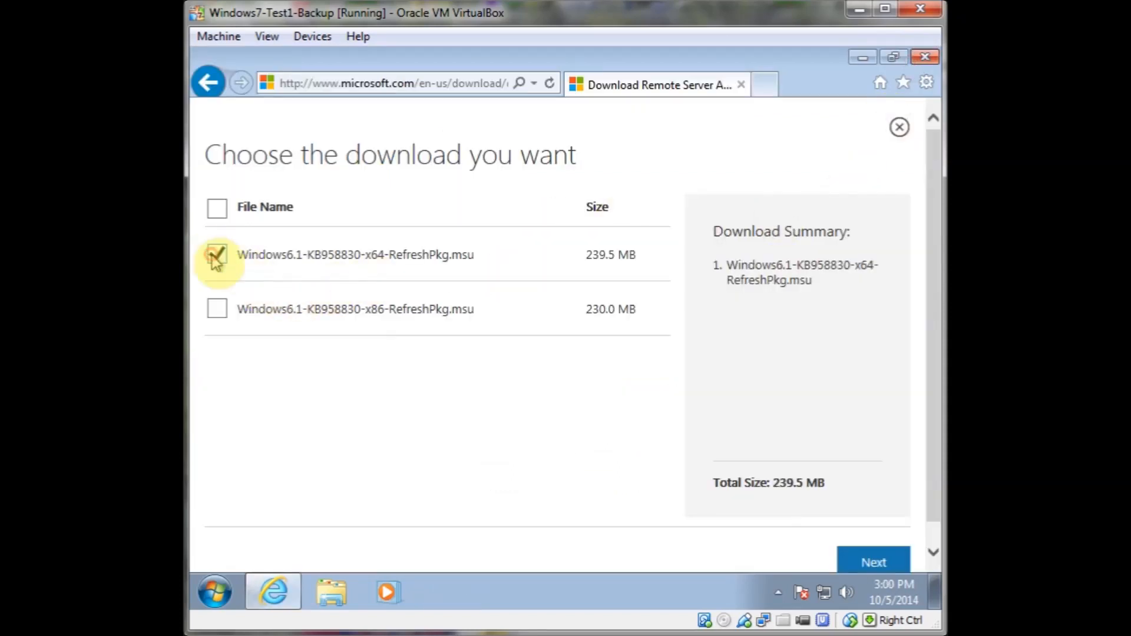
left_click(856, 567)
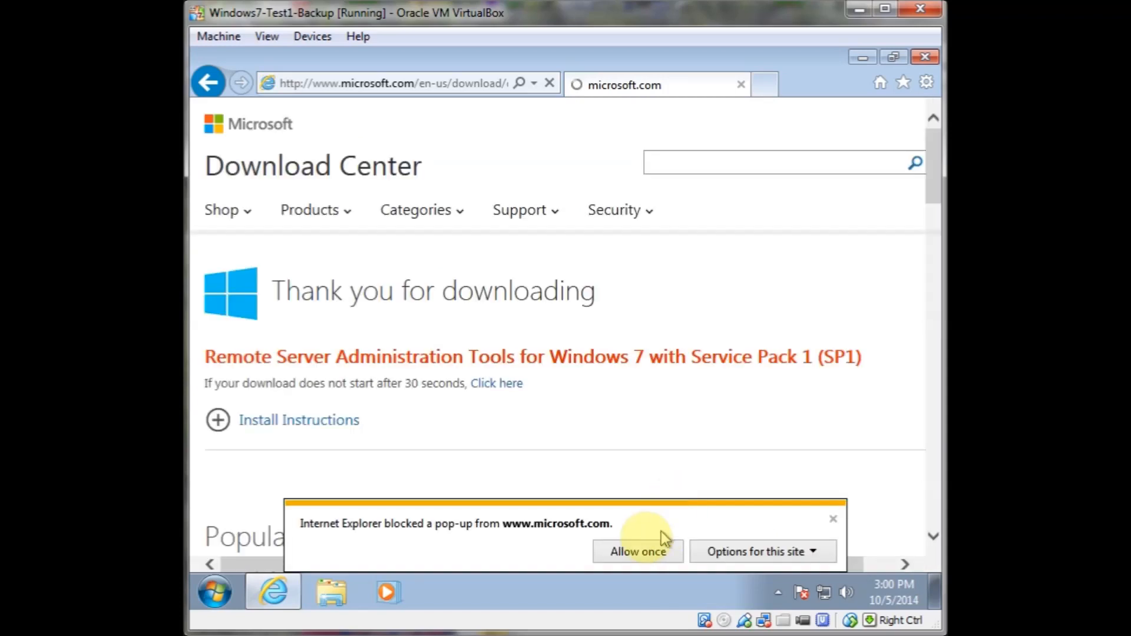
left_click(642, 552)
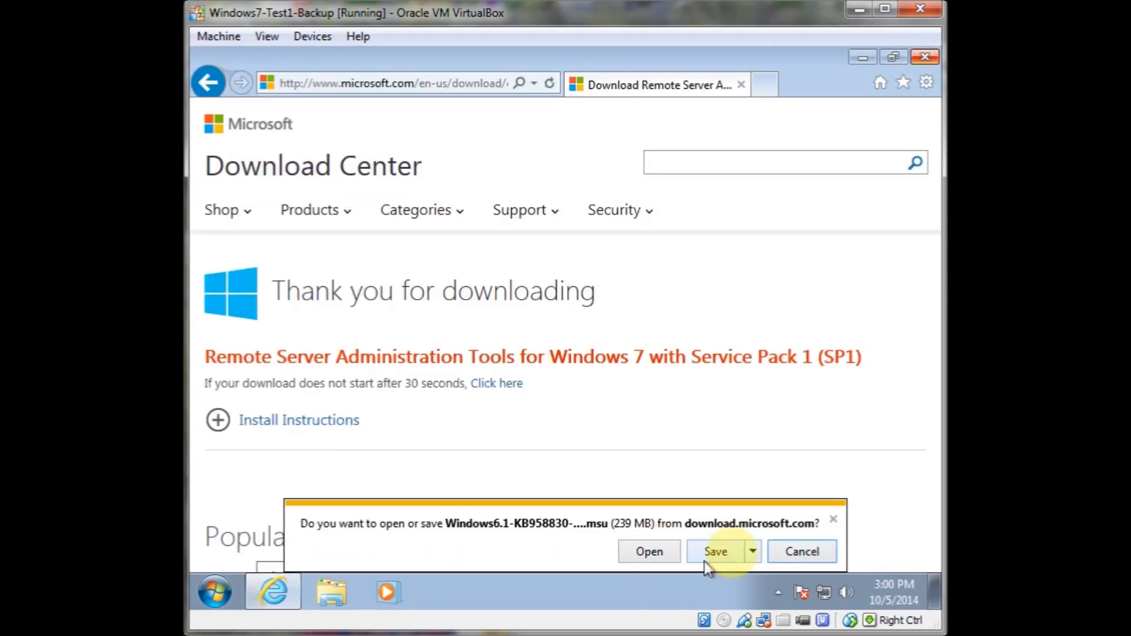
left_click(725, 554)
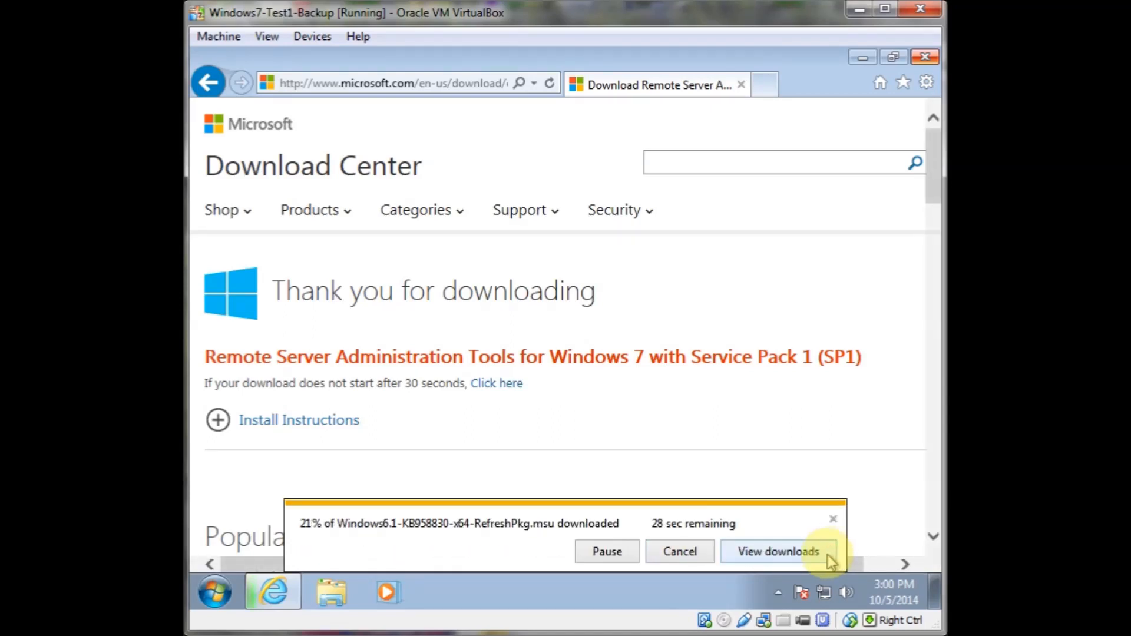
View the download progress, then minimize the downloads window and the browser
left_click(758, 552)
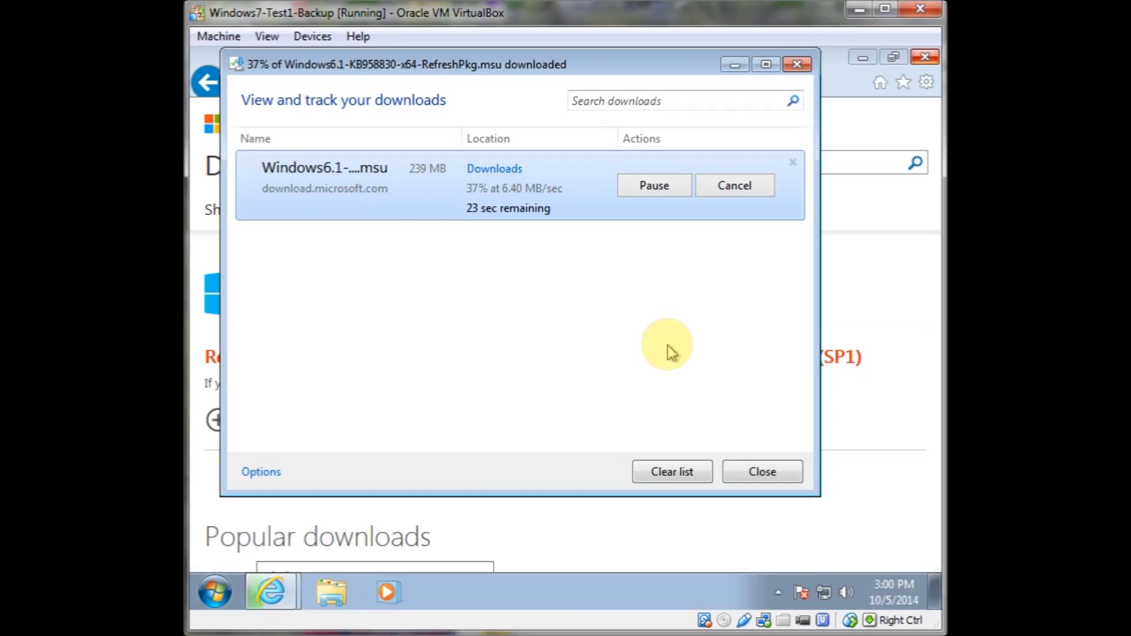
left_click(734, 65)
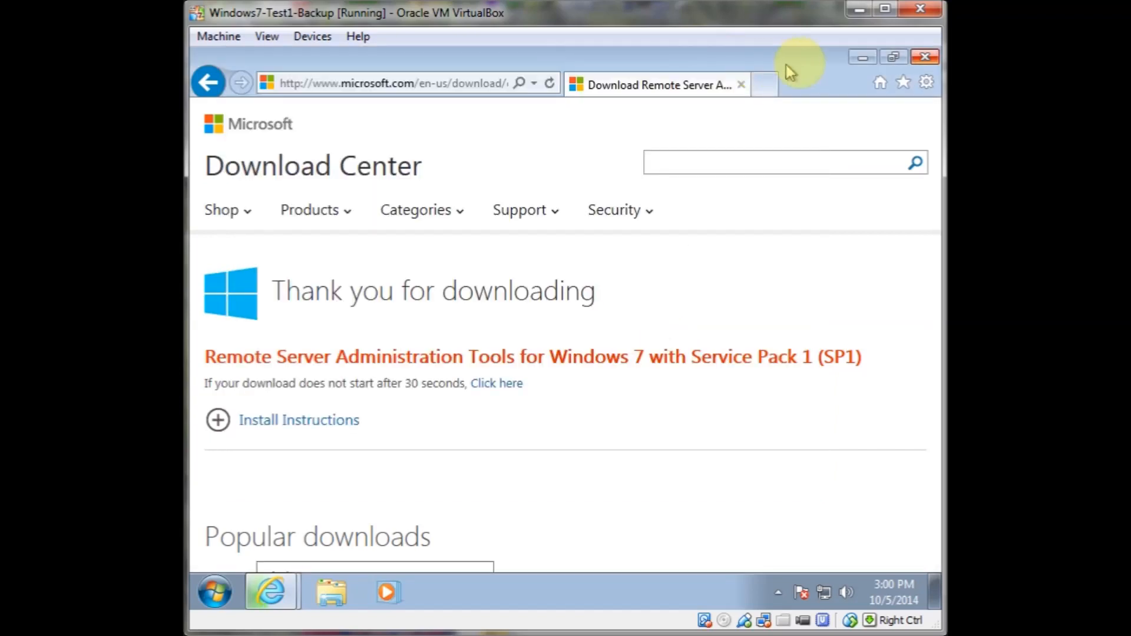
left_click(862, 57)
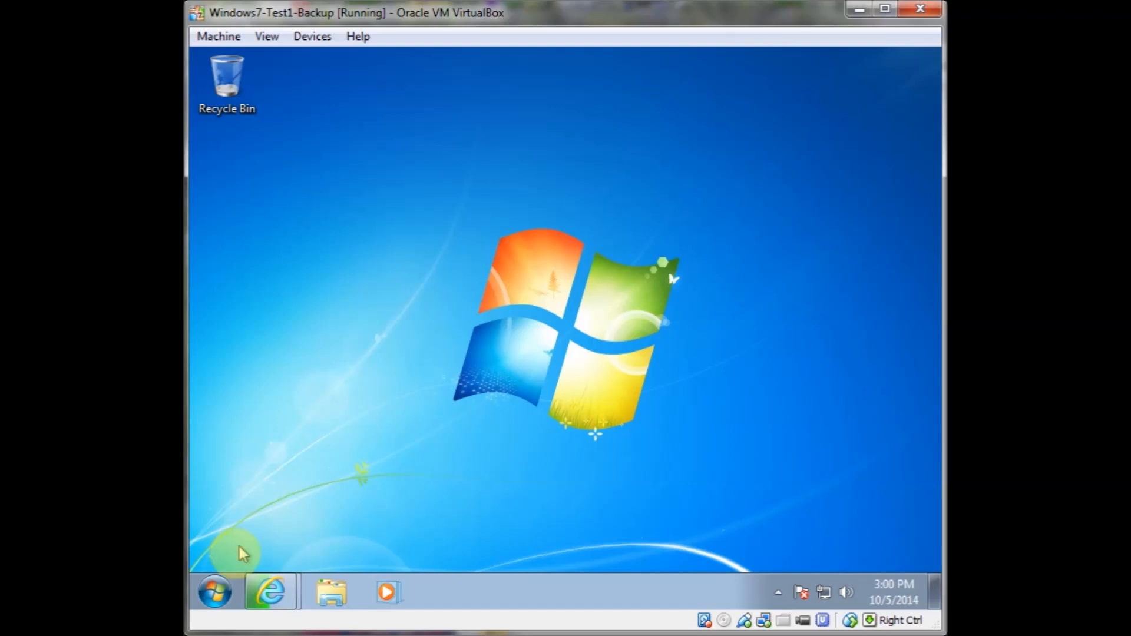
Examine the Windows7-Test1-Backup VM's General Advanced and Network settings in VirtualBox Manager, then cancel the dialog
left_click(213, 593)
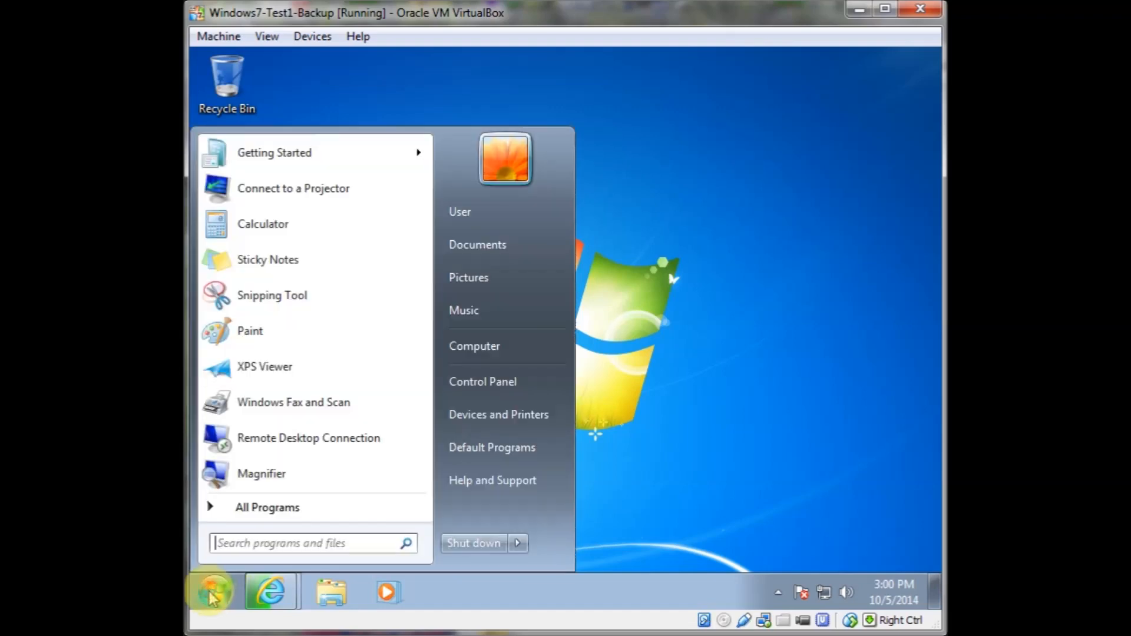
right_click(504, 356)
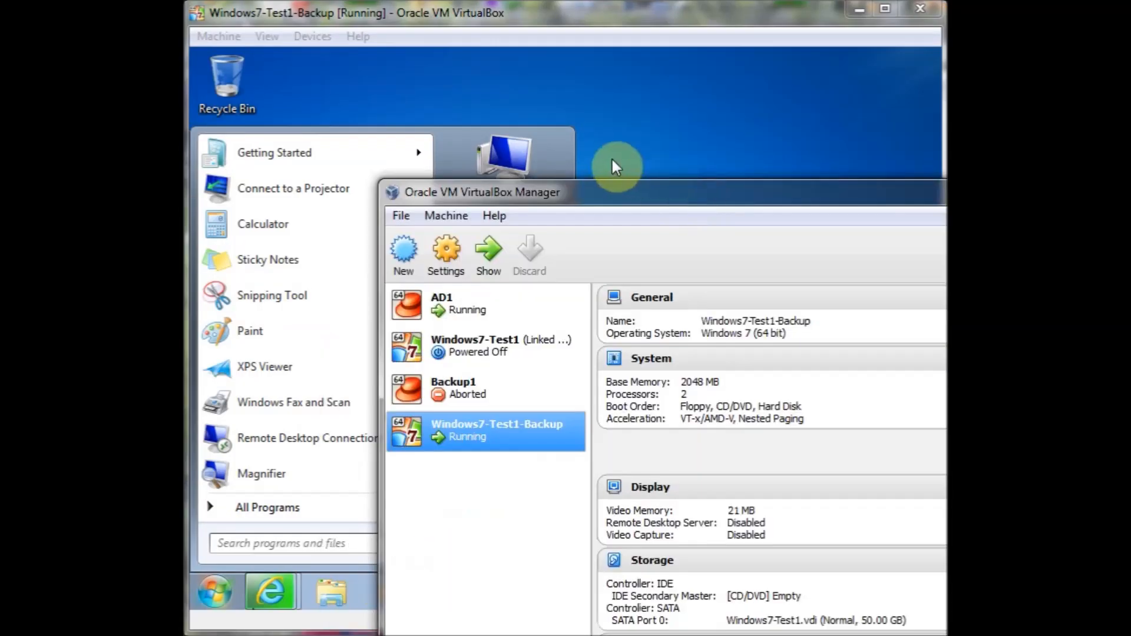
left_click_drag(688, 198, 572, 128)
right_click(350, 372)
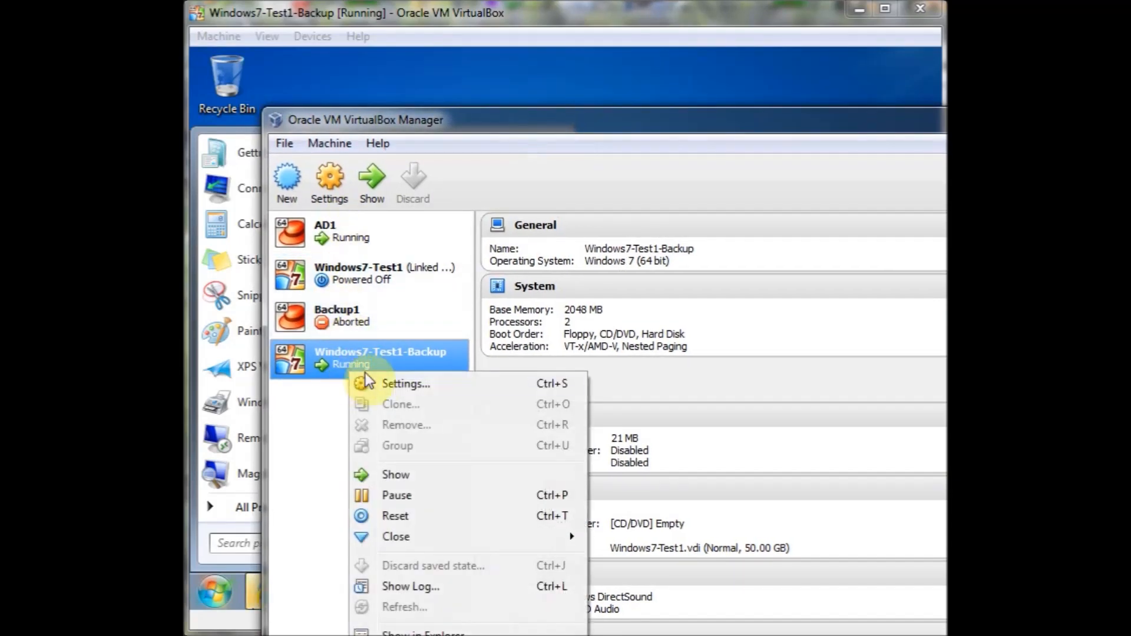
left_click(372, 382)
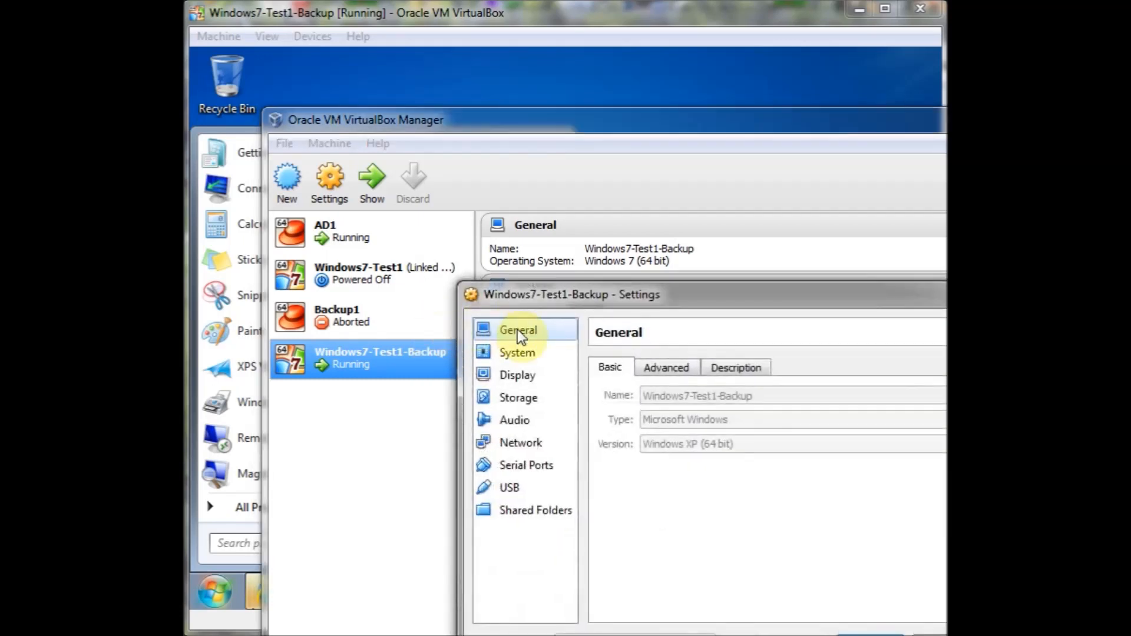
left_click_drag(572, 299, 424, 207)
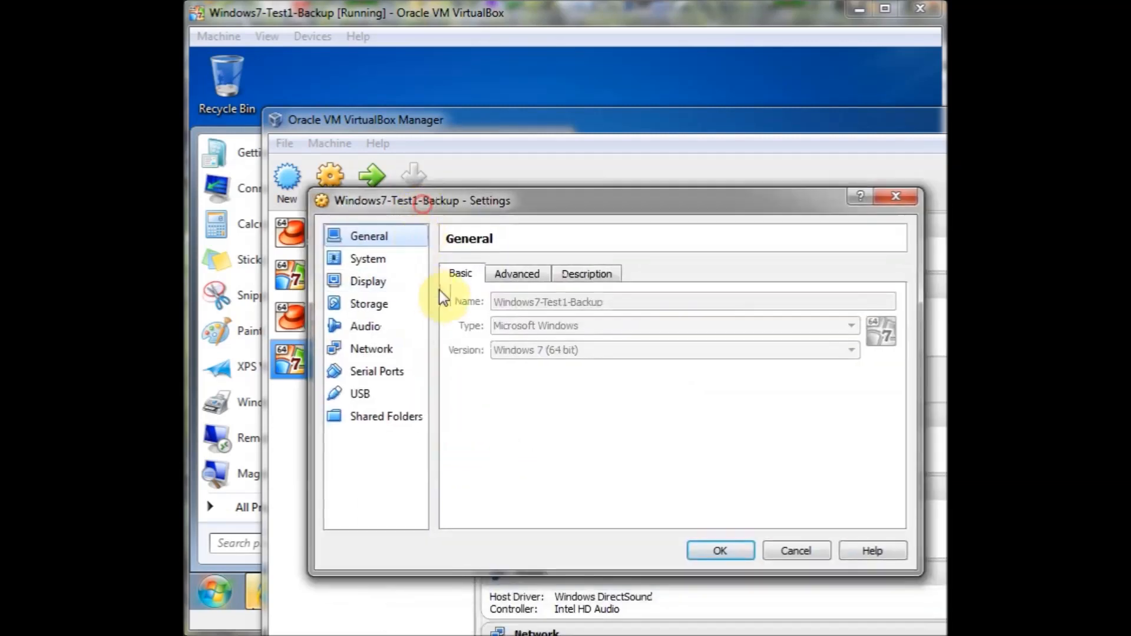
left_click(512, 275)
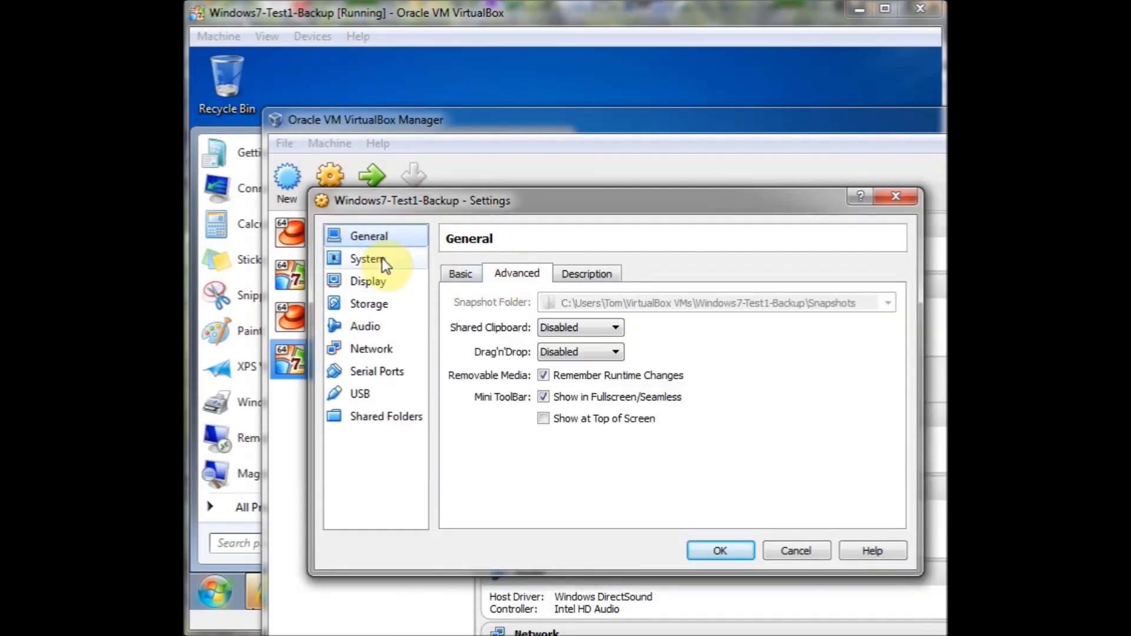
left_click(377, 348)
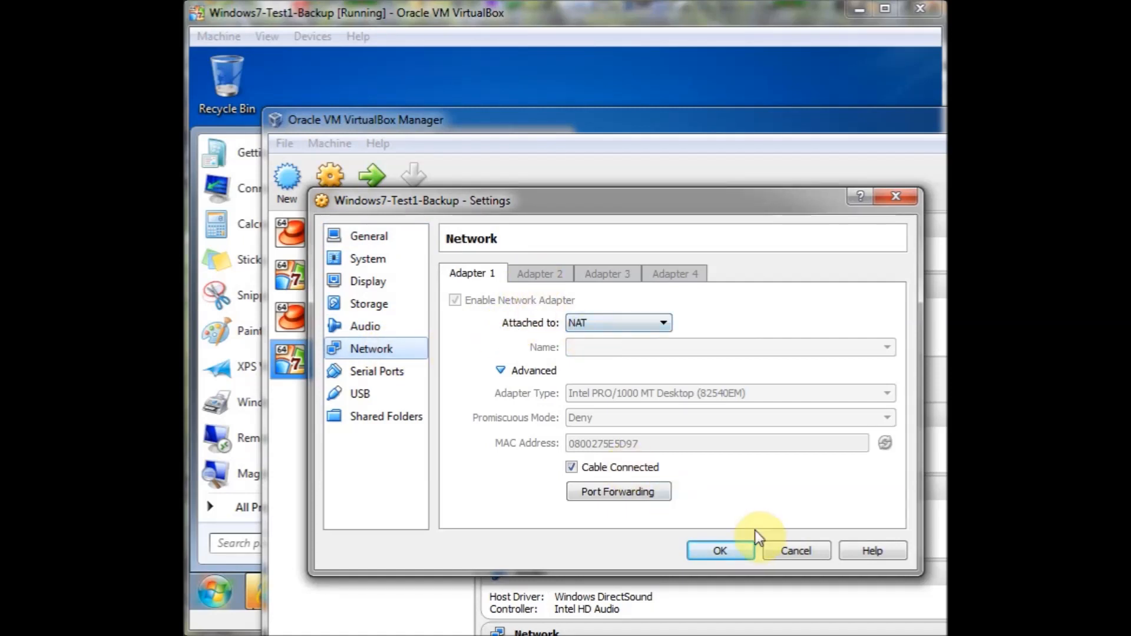
left_click(793, 551)
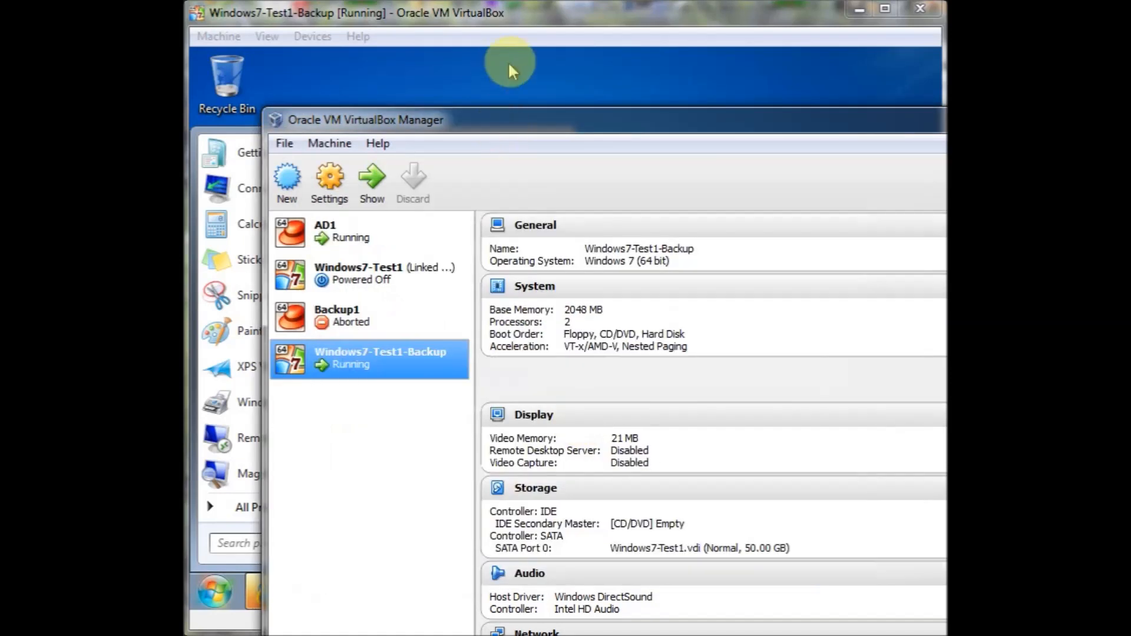
left_click(533, 45)
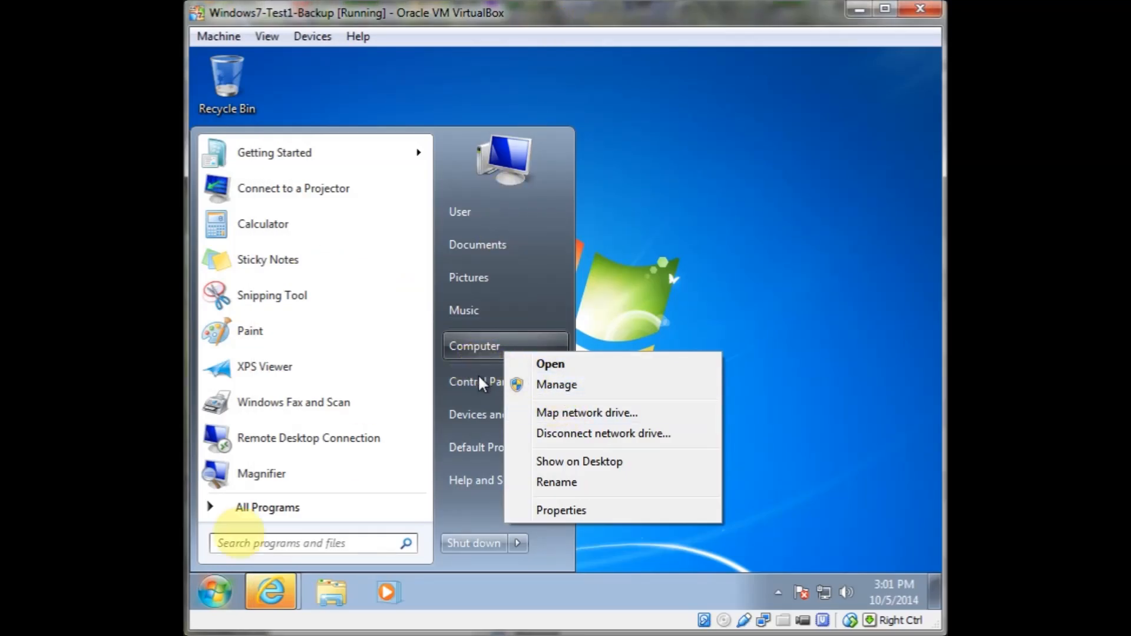
Return to the browser and open the folder containing the downloaded RSAT package
right_click(253, 596)
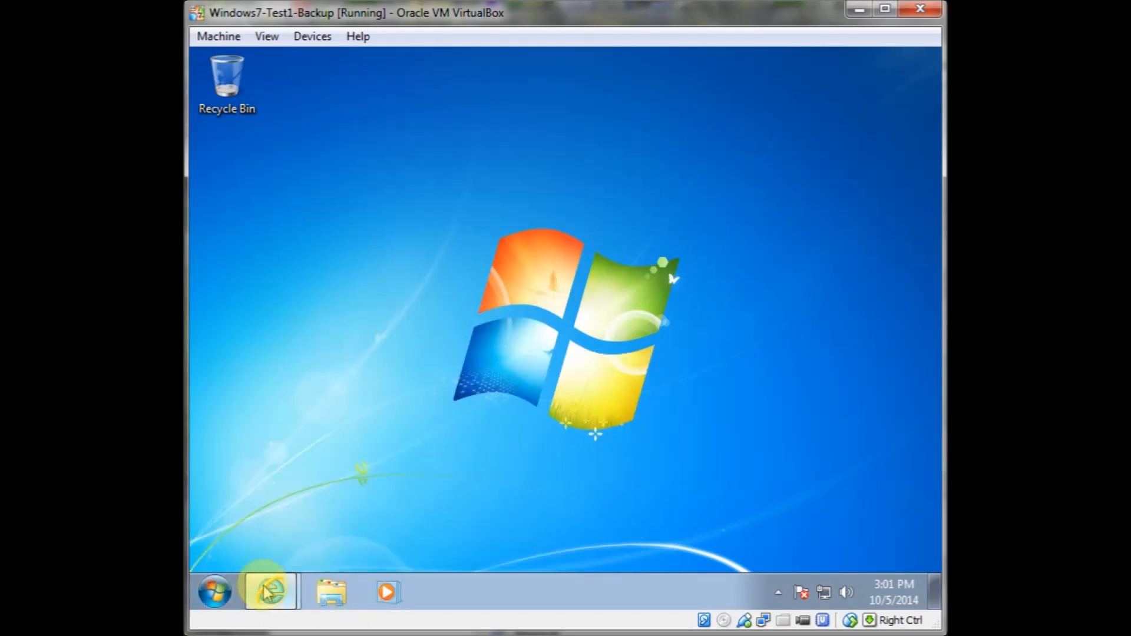
left_click(367, 517)
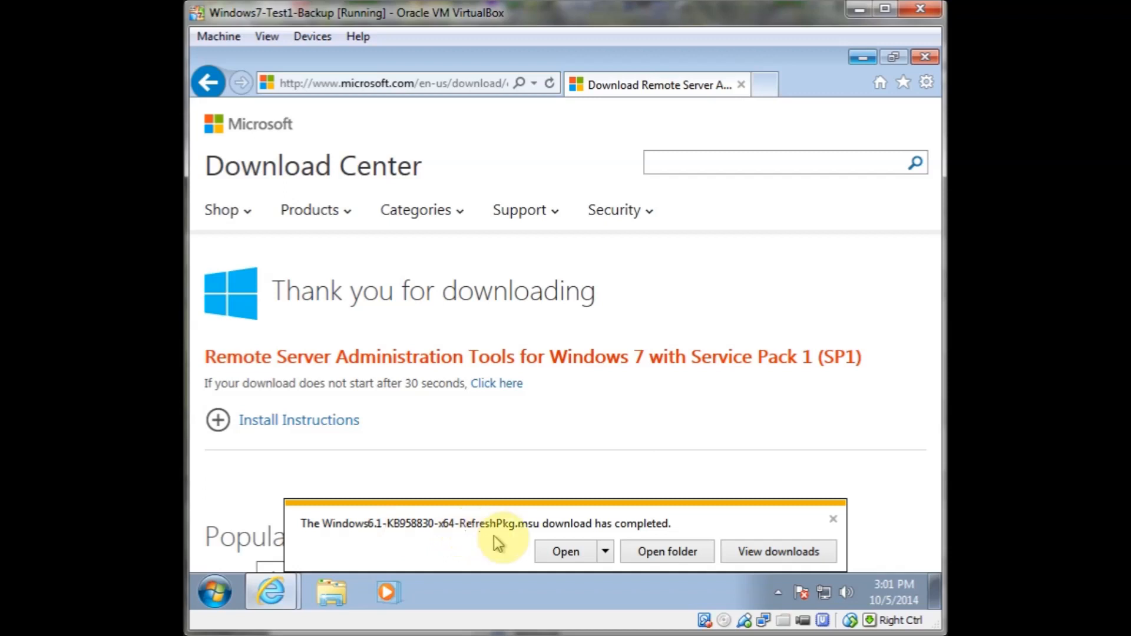
left_click(672, 554)
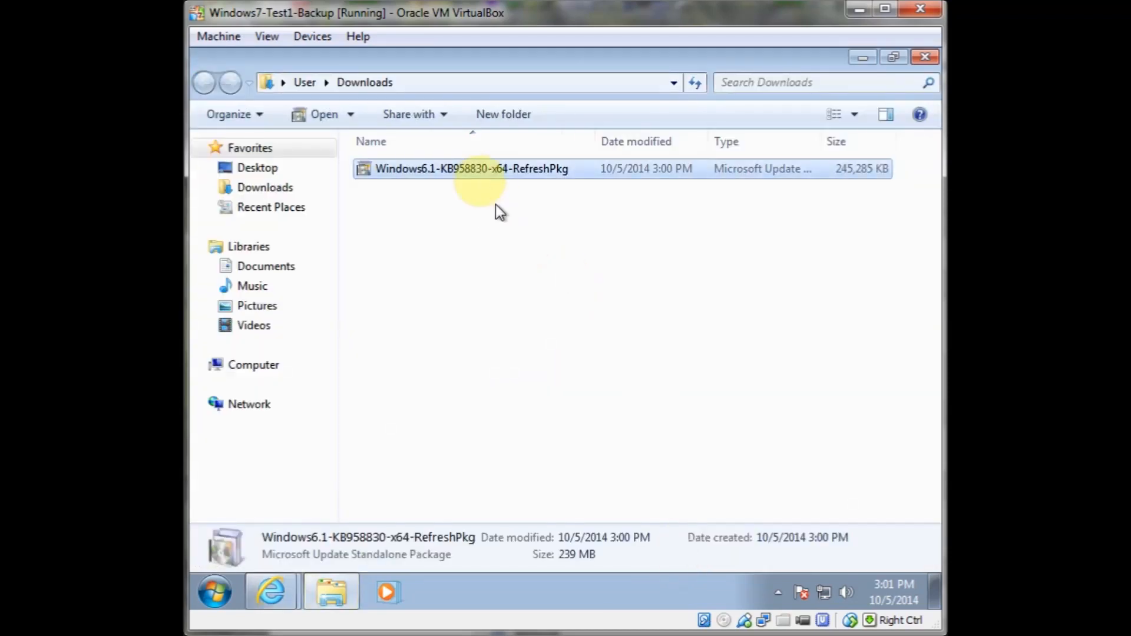
Copy the Windows6.1-KB958830-x64-RefreshPkg package from Downloads and paste it onto the desktop, clearing away the open windows
right_click(479, 172)
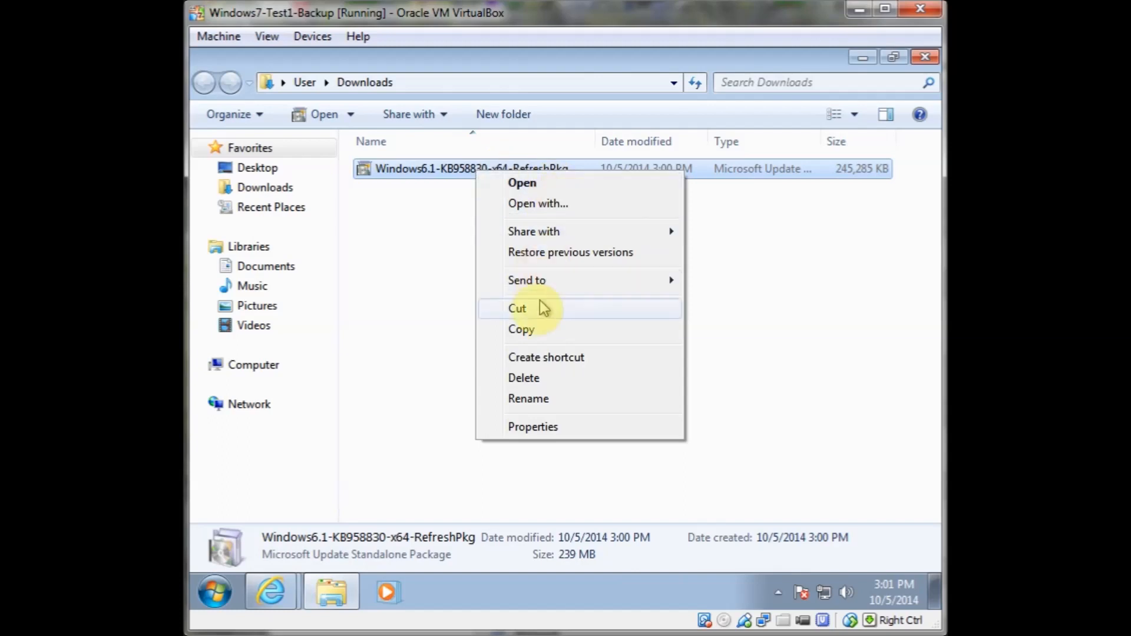
left_click(541, 332)
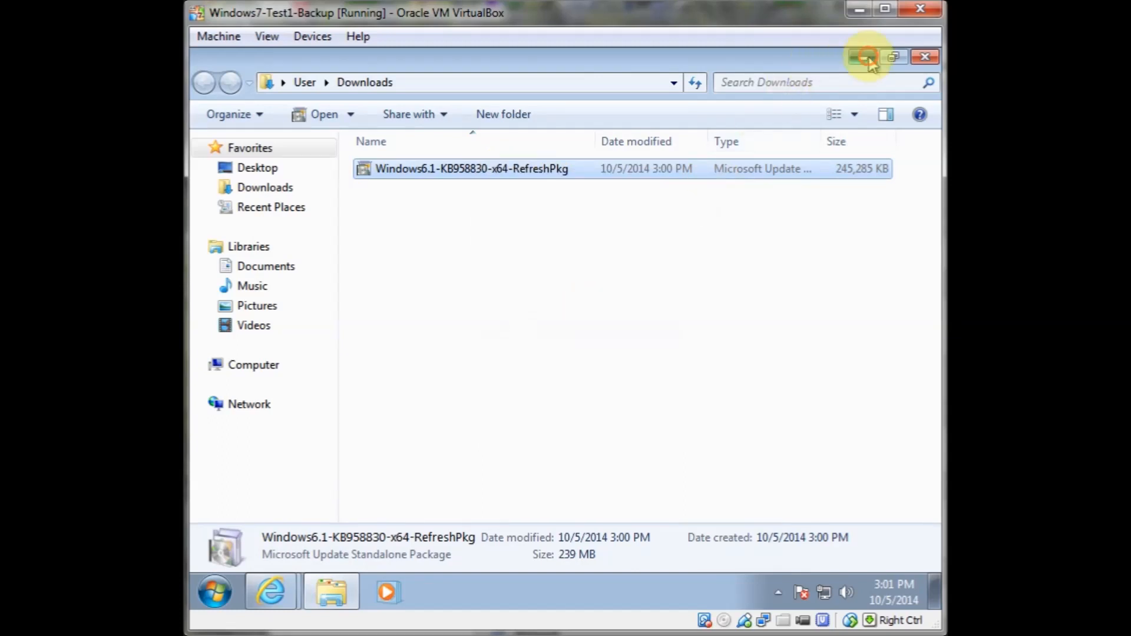
left_click(863, 57)
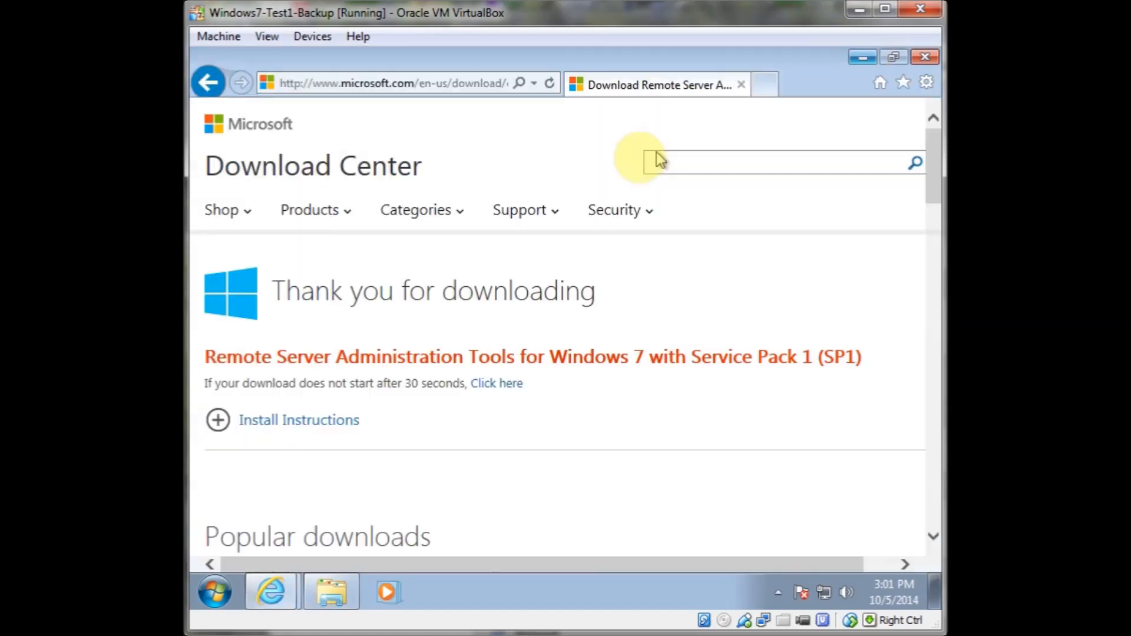
left_click(924, 57)
right_click(552, 156)
left_click(604, 231)
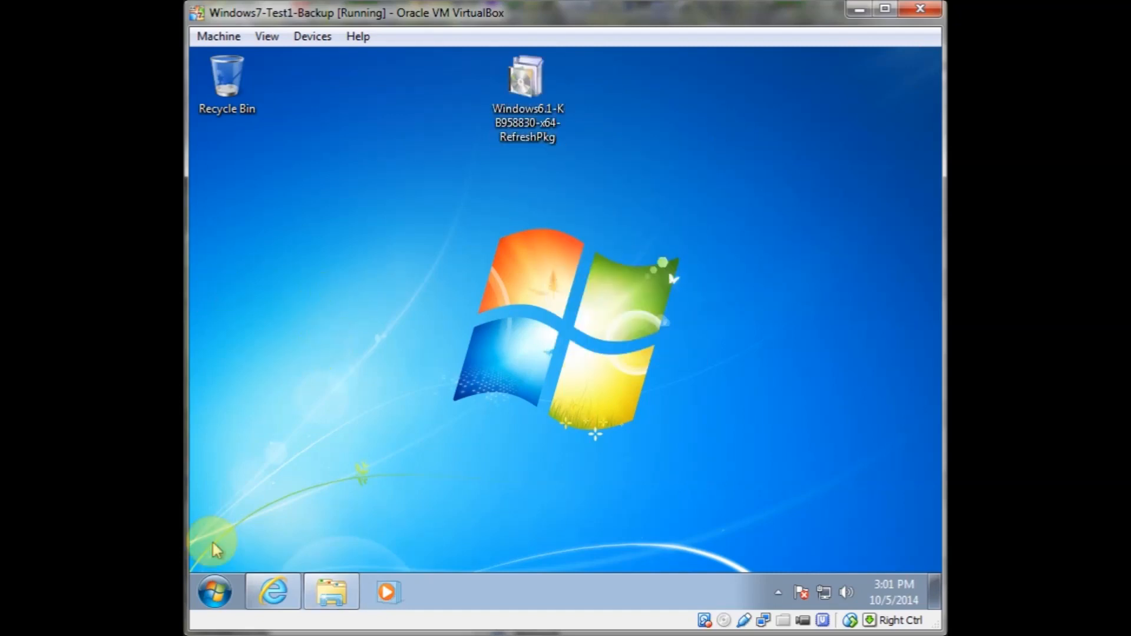
Run the desktop package and confirm installing the Update for Windows (KB958830)
double_click(523, 89)
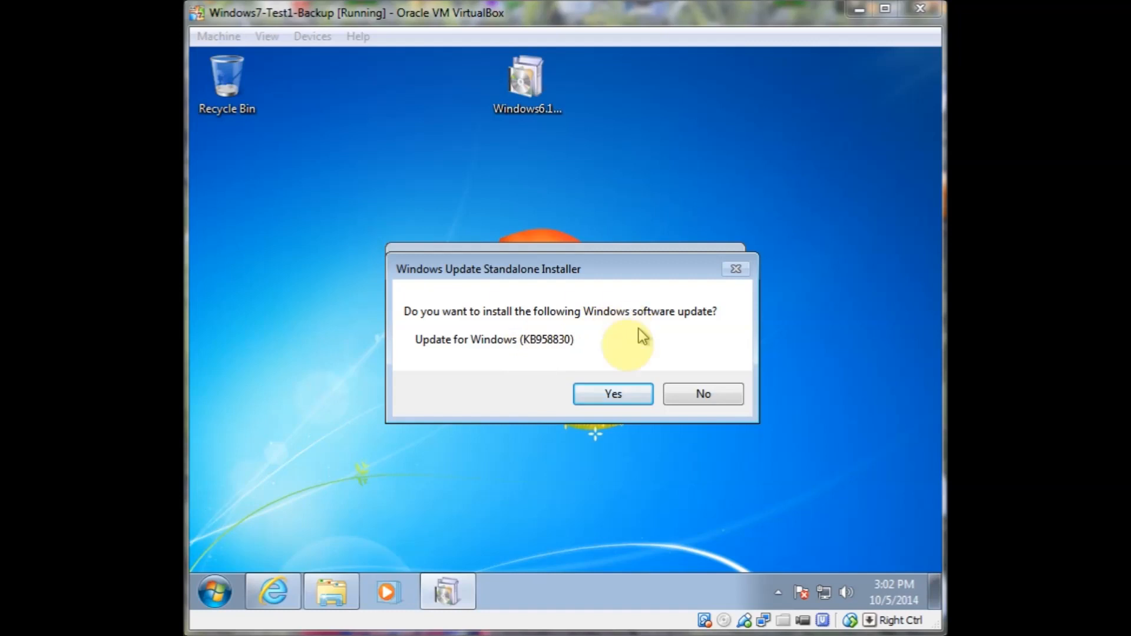
left_click(608, 401)
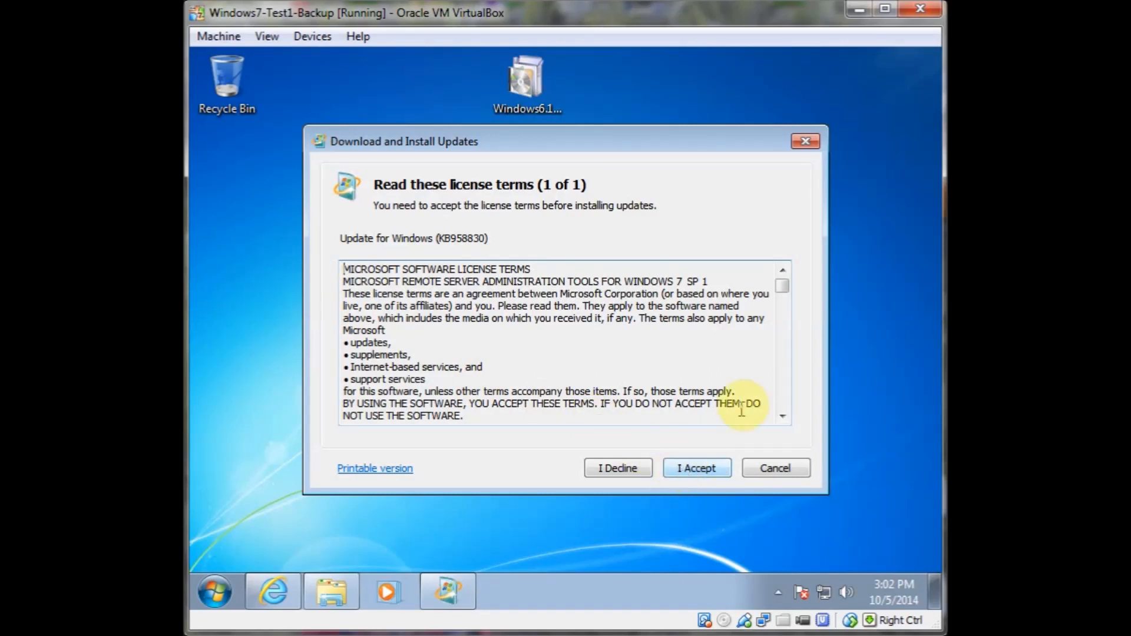
Scroll through the RSAT license terms and accept them to start the installation
left_click(782, 417)
left_click(782, 418)
left_click(782, 418)
left_click(782, 418)
left_click(782, 419)
left_click(782, 419)
left_click(781, 419)
left_click(782, 419)
left_click(781, 420)
left_click(781, 421)
left_click(781, 420)
left_click(780, 420)
left_click(780, 420)
left_click(780, 420)
left_click(780, 420)
left_click(781, 421)
left_click(781, 420)
left_click(780, 420)
left_click(781, 420)
left_click(781, 421)
left_click(781, 420)
left_click(781, 421)
left_click(781, 420)
left_click(781, 421)
left_click(781, 420)
left_click(781, 420)
left_click(779, 420)
left_click(779, 420)
left_click(779, 420)
left_click(779, 420)
left_click(778, 421)
left_click(779, 420)
left_click(778, 421)
left_click(778, 420)
left_click(778, 420)
left_click(778, 420)
left_click(778, 420)
left_click(778, 420)
left_click(778, 420)
left_click(778, 420)
left_click(779, 421)
left_click(778, 421)
left_click(778, 421)
left_click(778, 420)
left_click(779, 420)
left_click(779, 421)
left_click(778, 421)
left_click(779, 420)
left_click(678, 476)
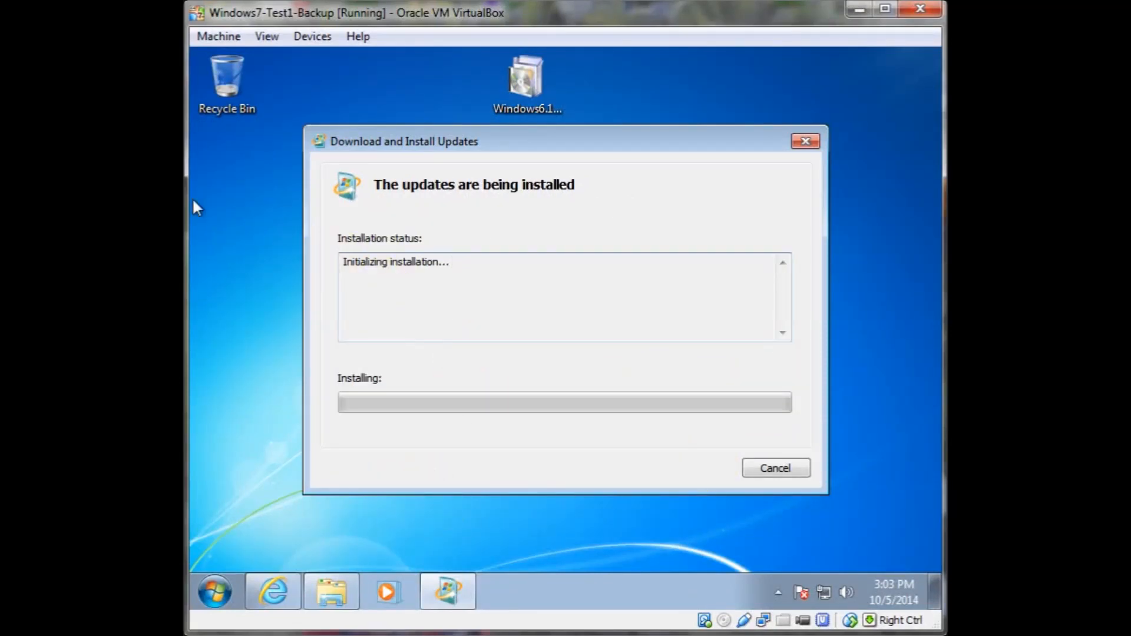
Wait for the update installation to finish and close the installer
left_click(250, 262)
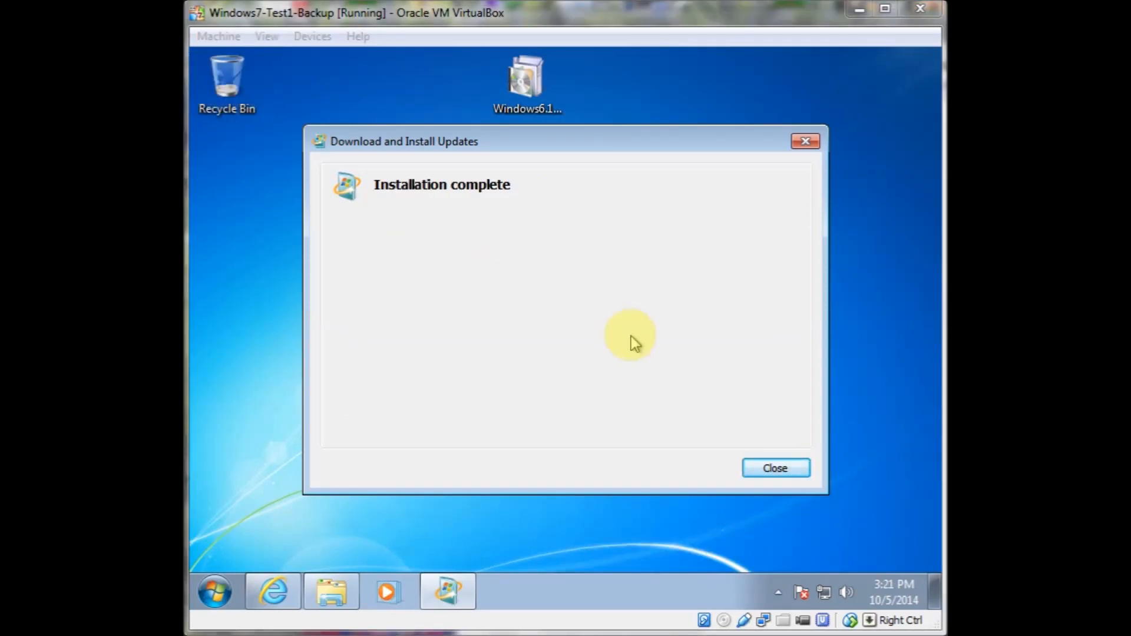
left_click(772, 467)
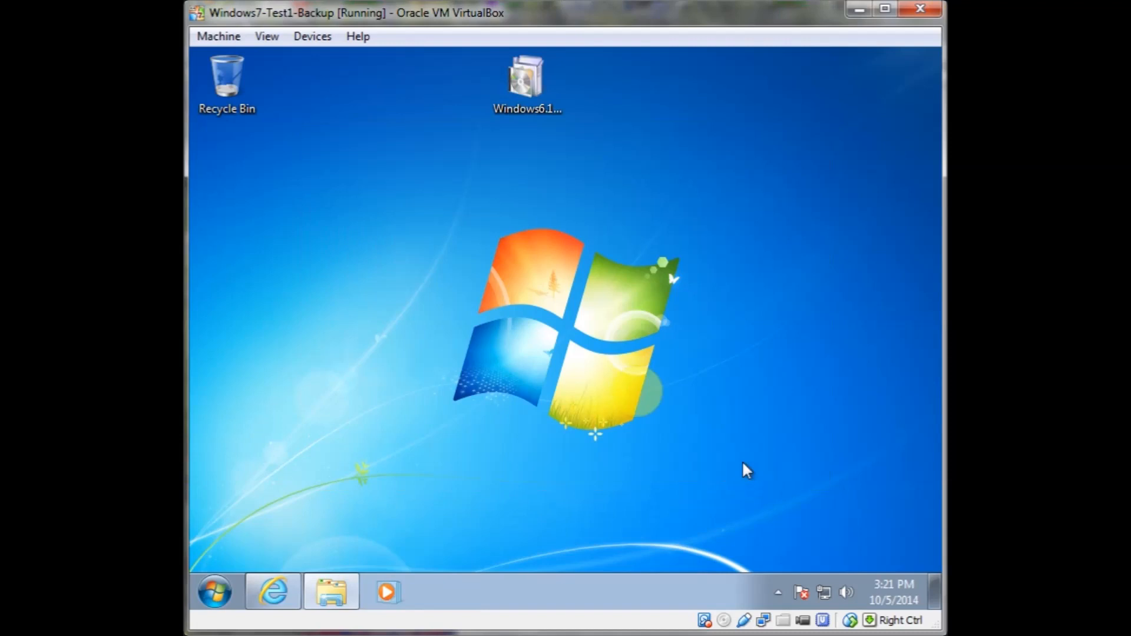
Shut down the Windows 7 virtual machine
left_click(212, 595)
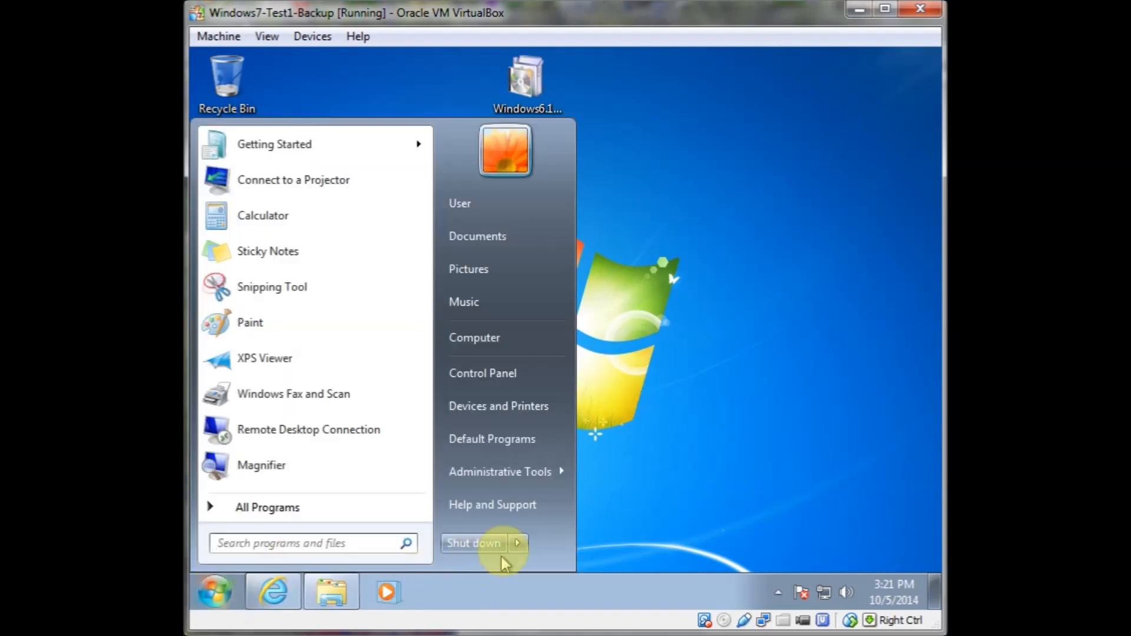
left_click(517, 543)
left_click(482, 544)
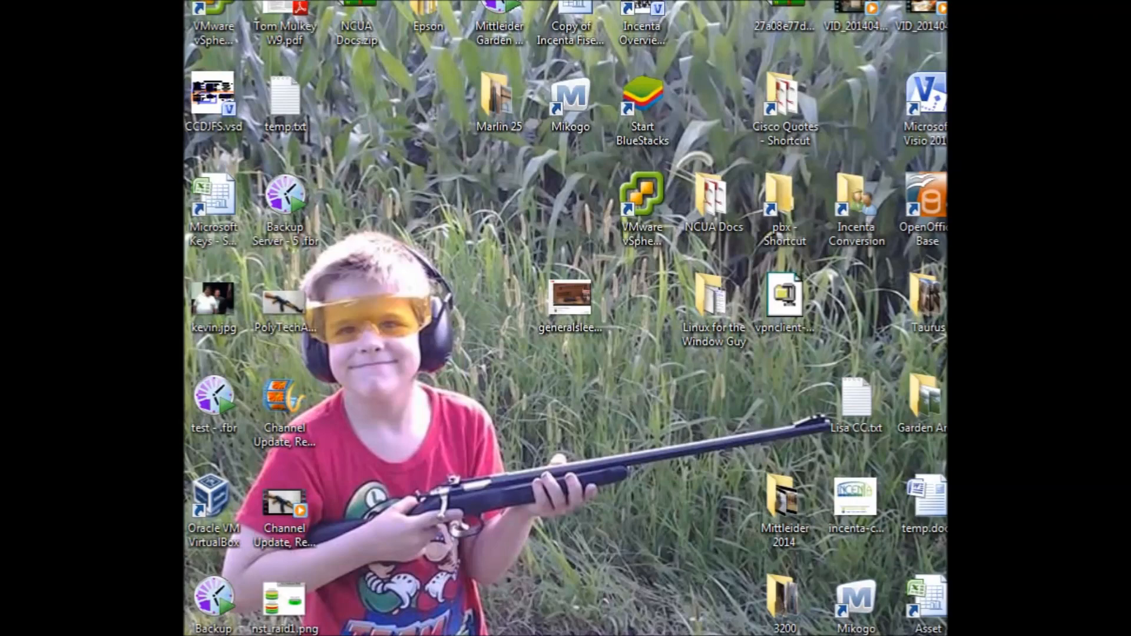
Open VirtualBox Manager and set Windows7-Test1-Backup's Adapter 1 to Bridged Adapter in its Network settings
left_click(227, 627)
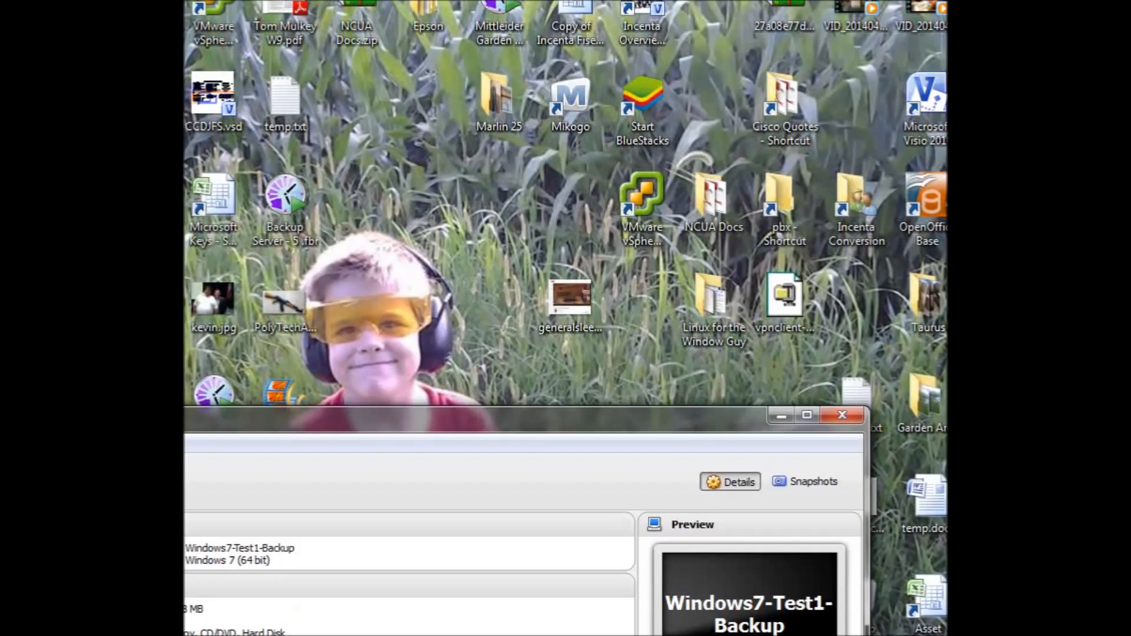
left_click_drag(95, 421, 493, 81)
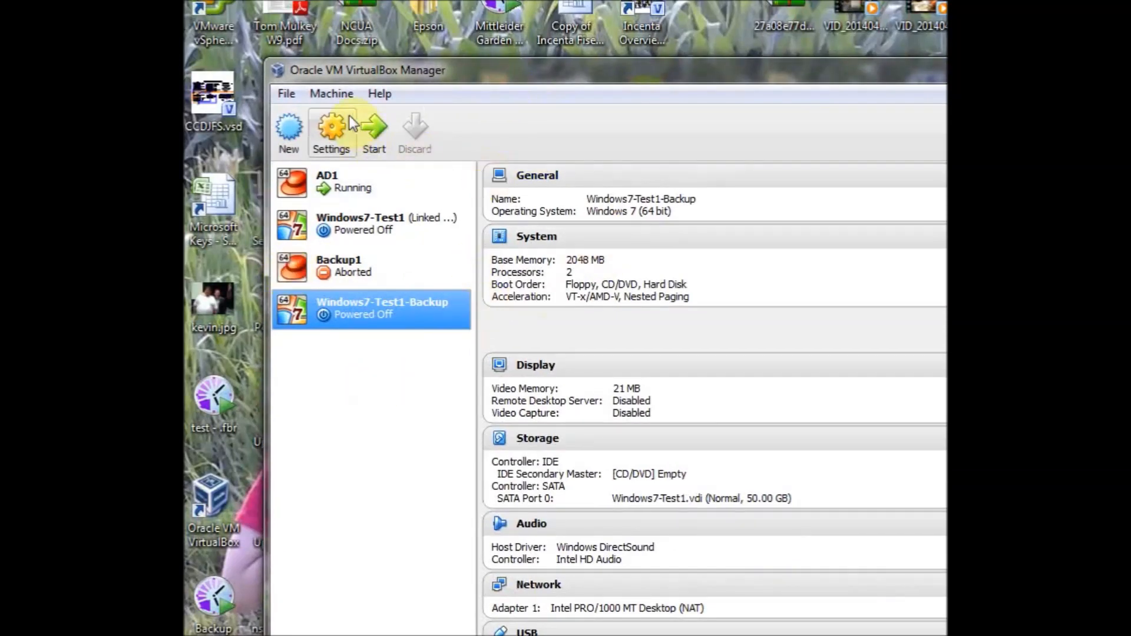
right_click(344, 306)
left_click(386, 321)
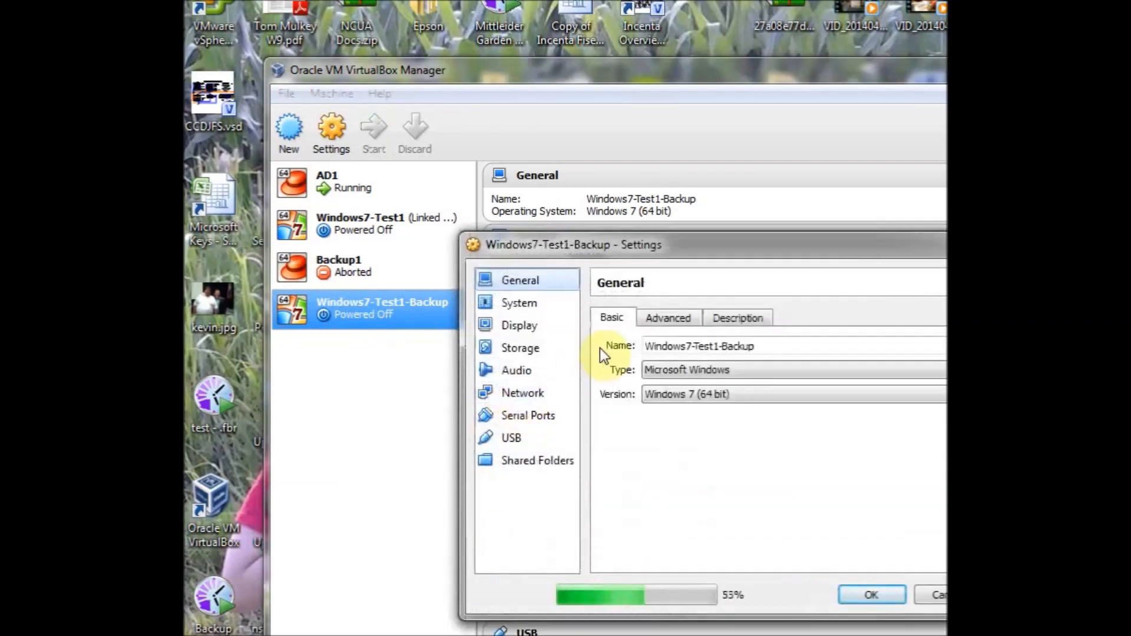
left_click(520, 390)
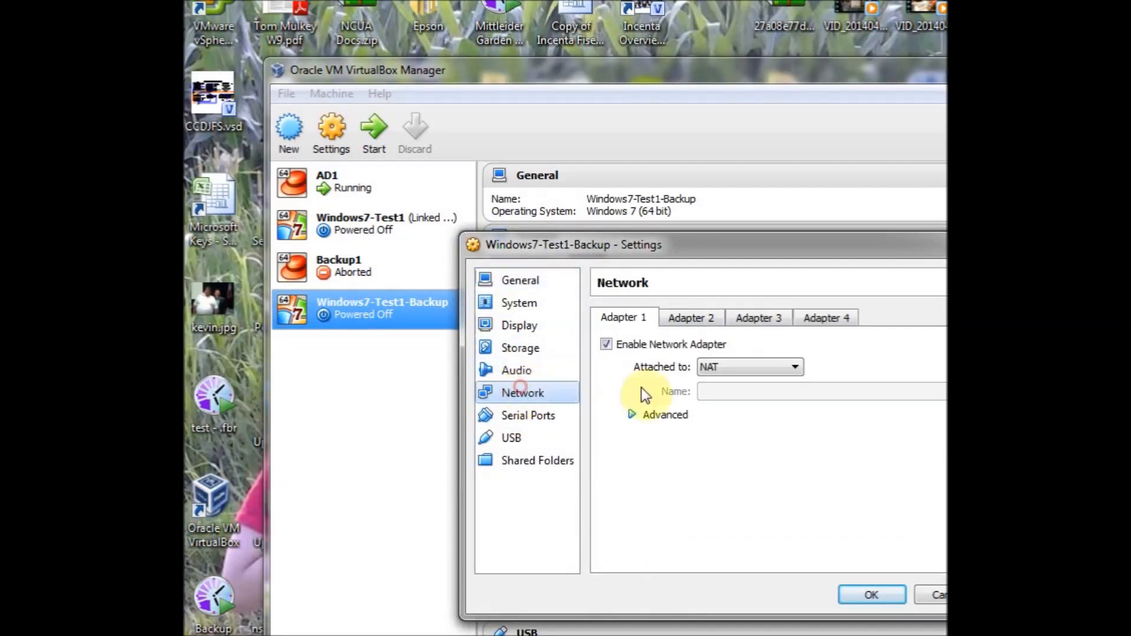
left_click(726, 369)
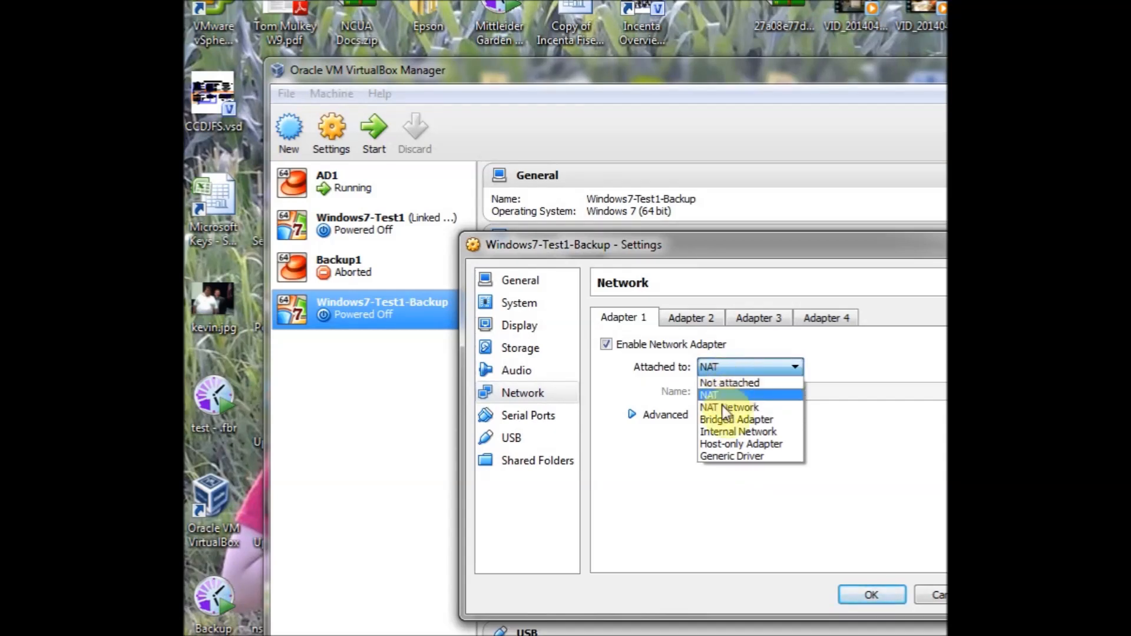
left_click(737, 420)
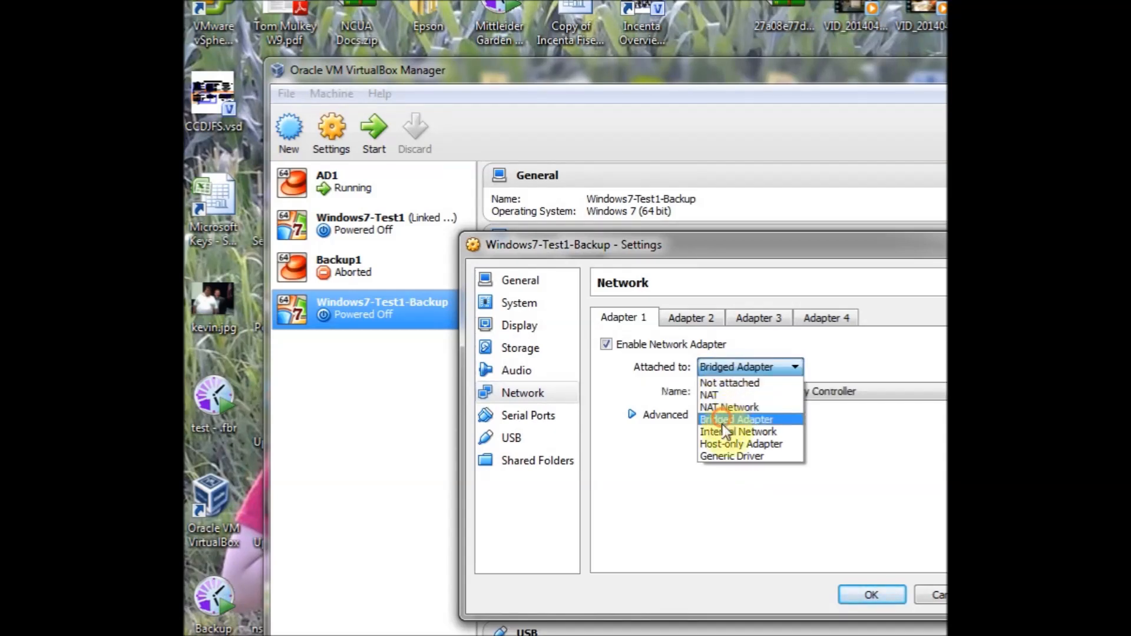
left_click(849, 600)
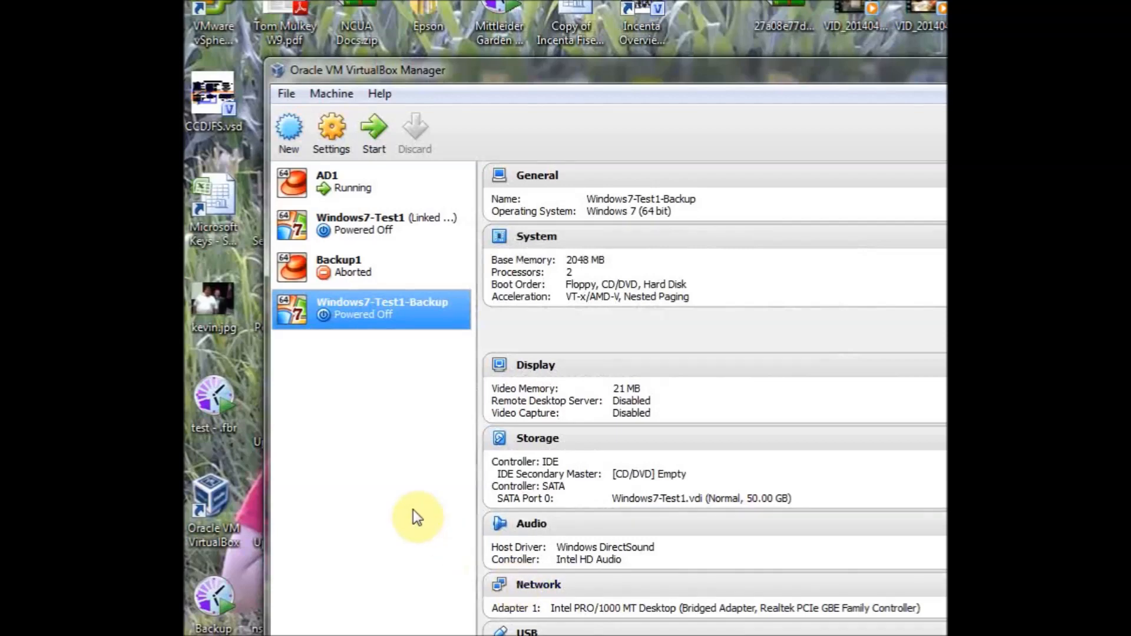
Review the AD1 VM's Network adapter settings, then cancel the dialog
left_click(333, 171)
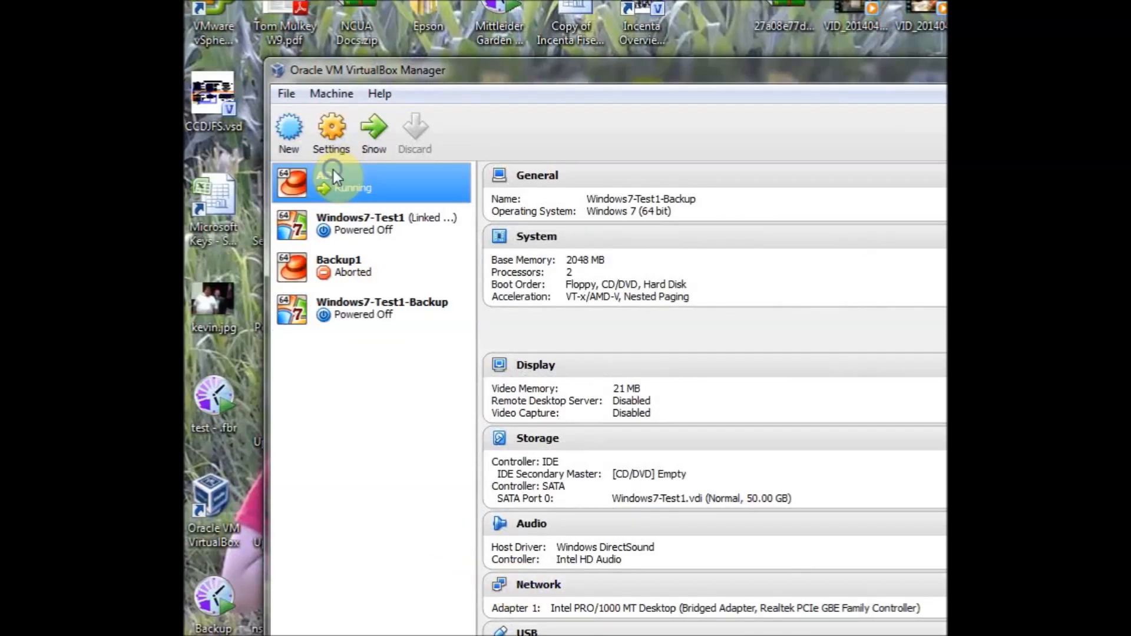
right_click(333, 169)
left_click(383, 179)
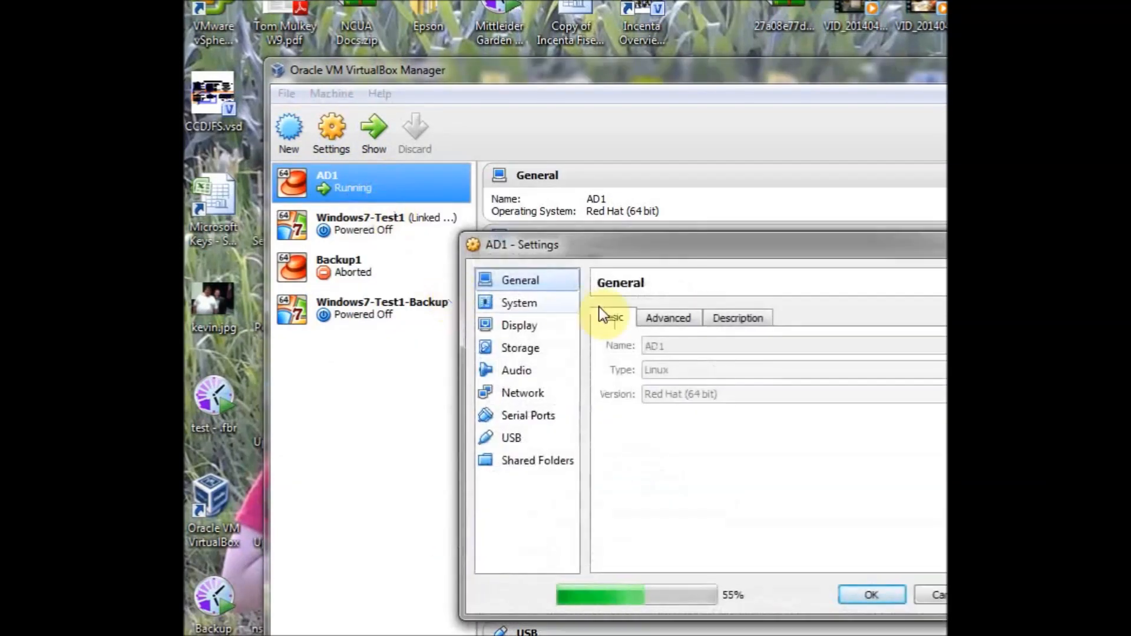
left_click(526, 393)
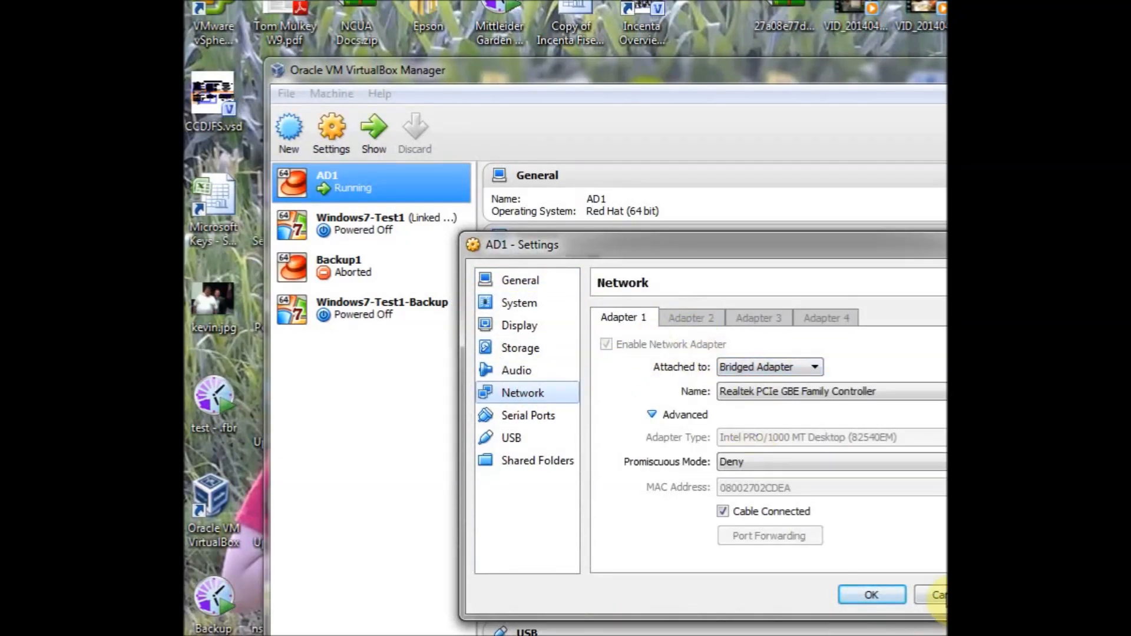
left_click(936, 596)
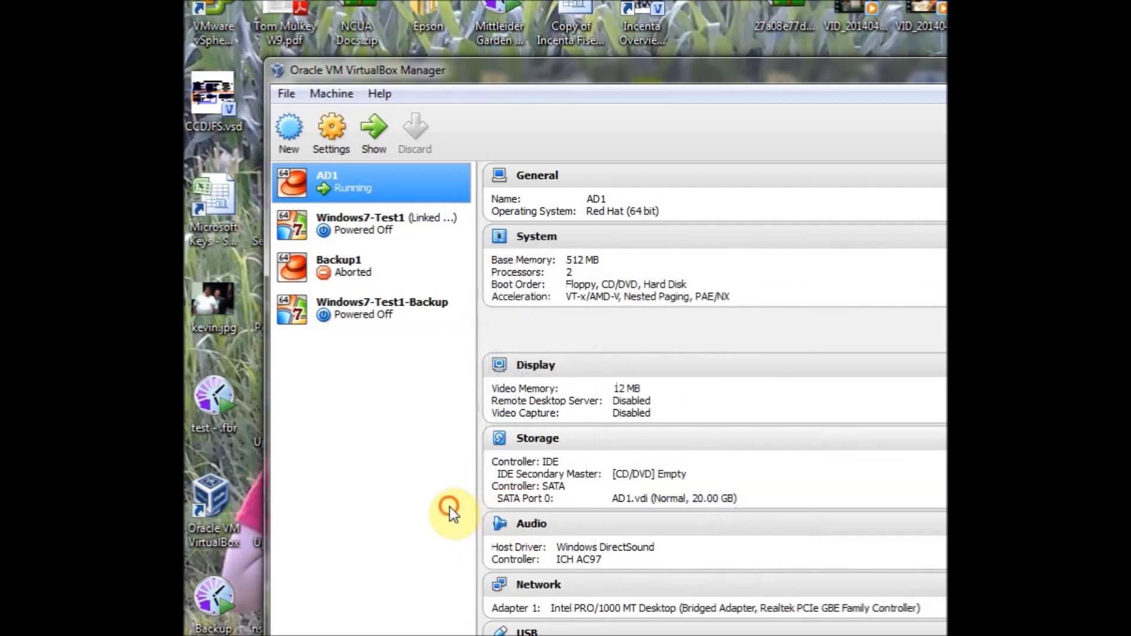
Start the Windows7-Test1-Backup virtual machine
right_click(345, 312)
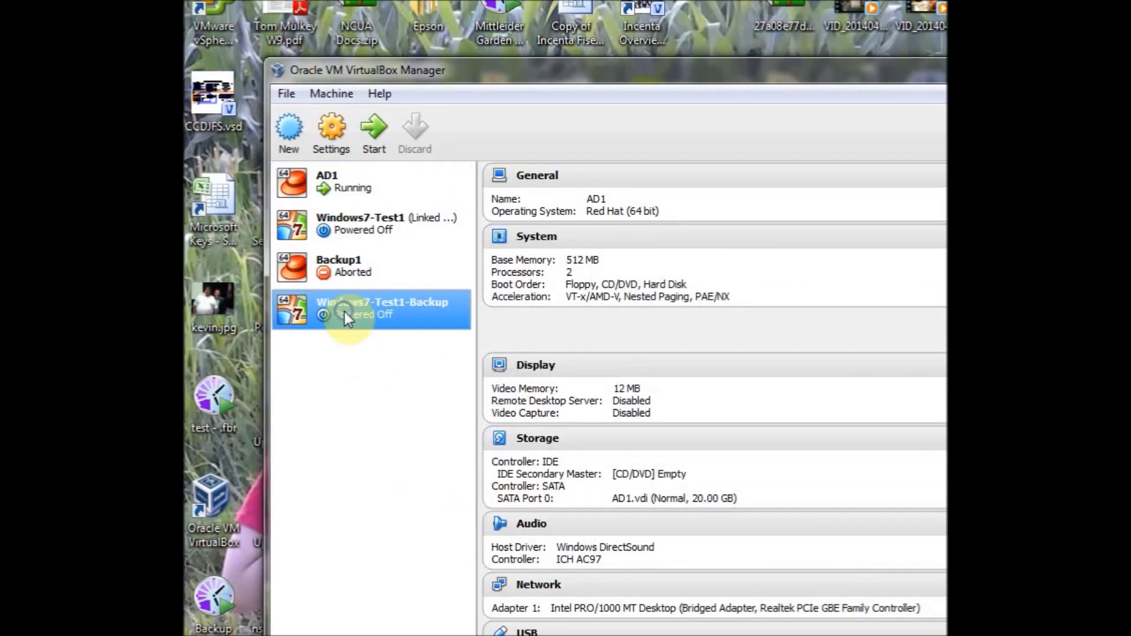
left_click(398, 412)
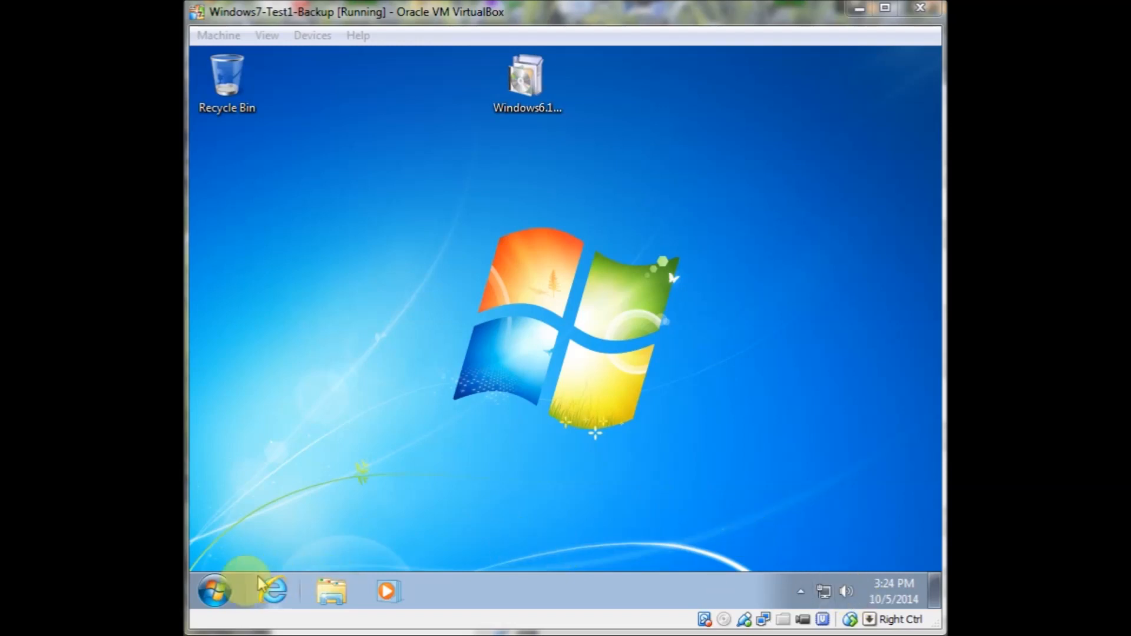
Open the network adapter settings through Control Panel's Network and Sharing Center
left_click(216, 591)
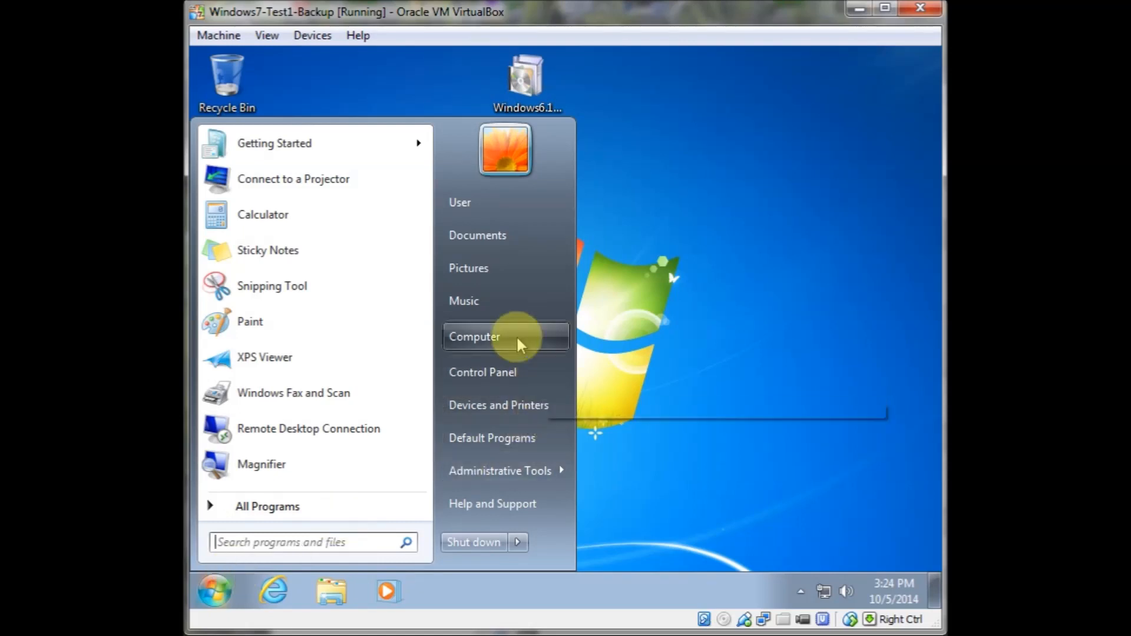
left_click(500, 373)
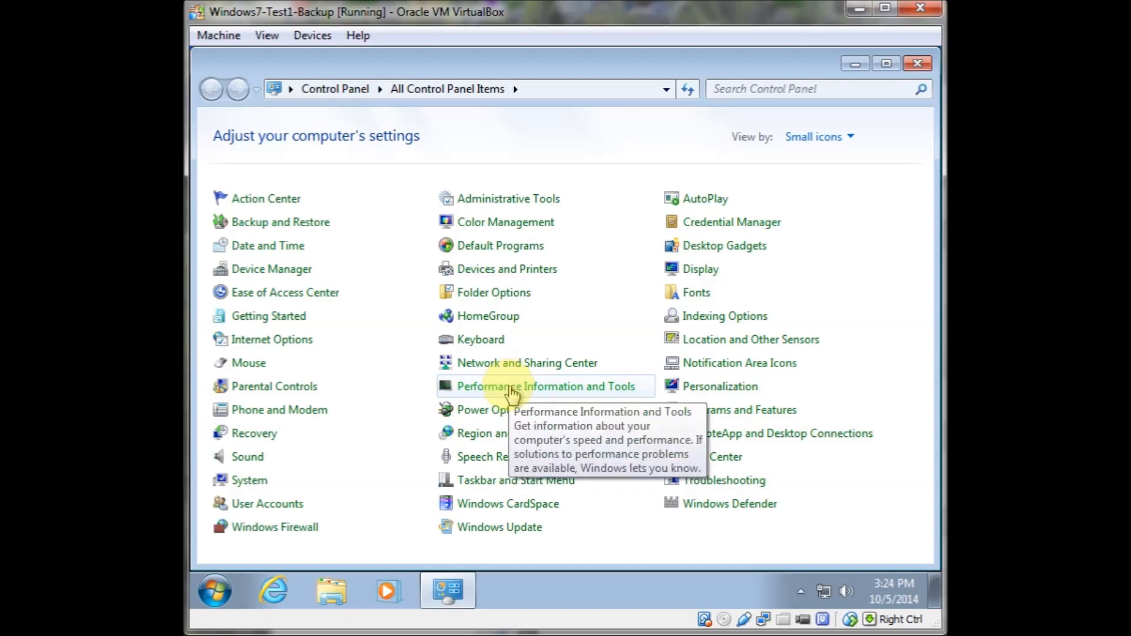
left_click(494, 363)
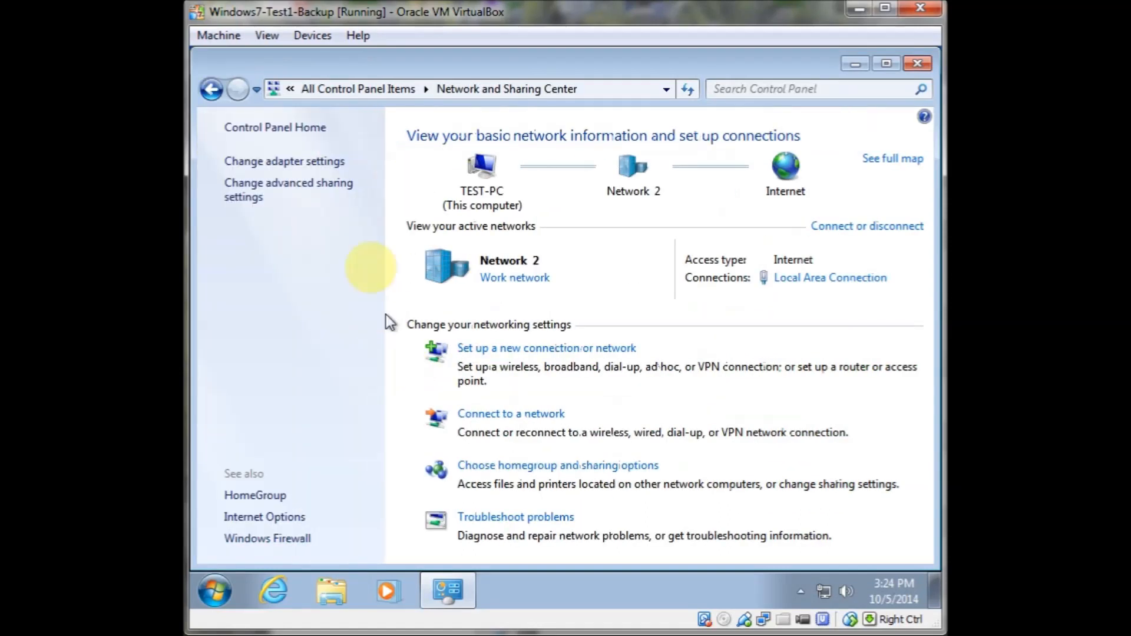
left_click(277, 161)
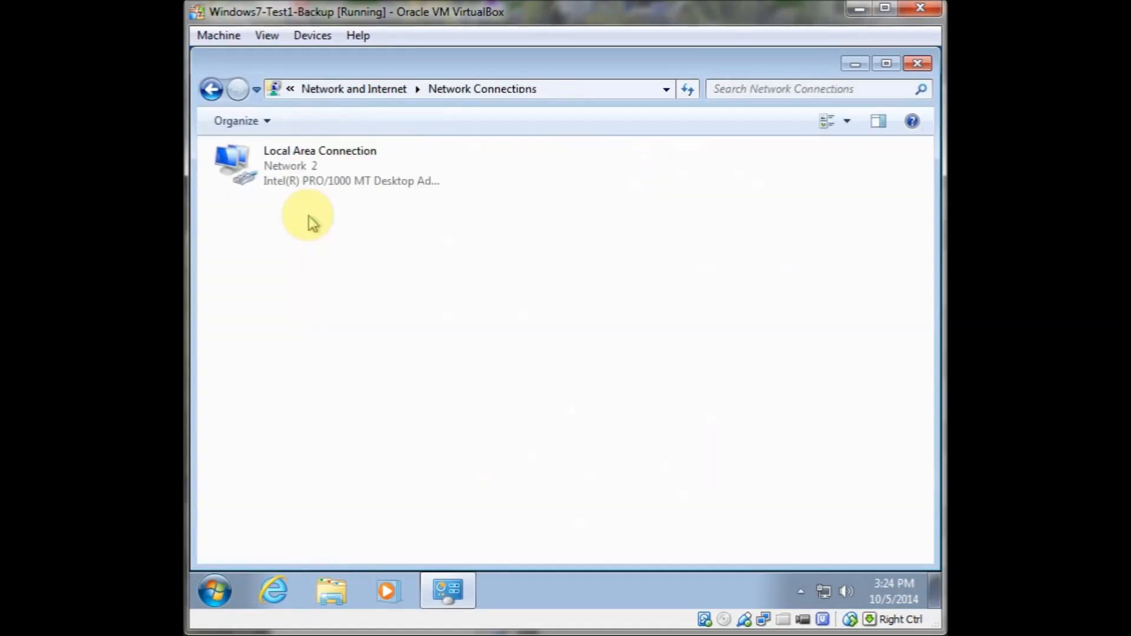
Set the DNS suffix for this connection to frugal.local in the Local Area Connection's advanced IPv4 DNS settings
right_click(310, 158)
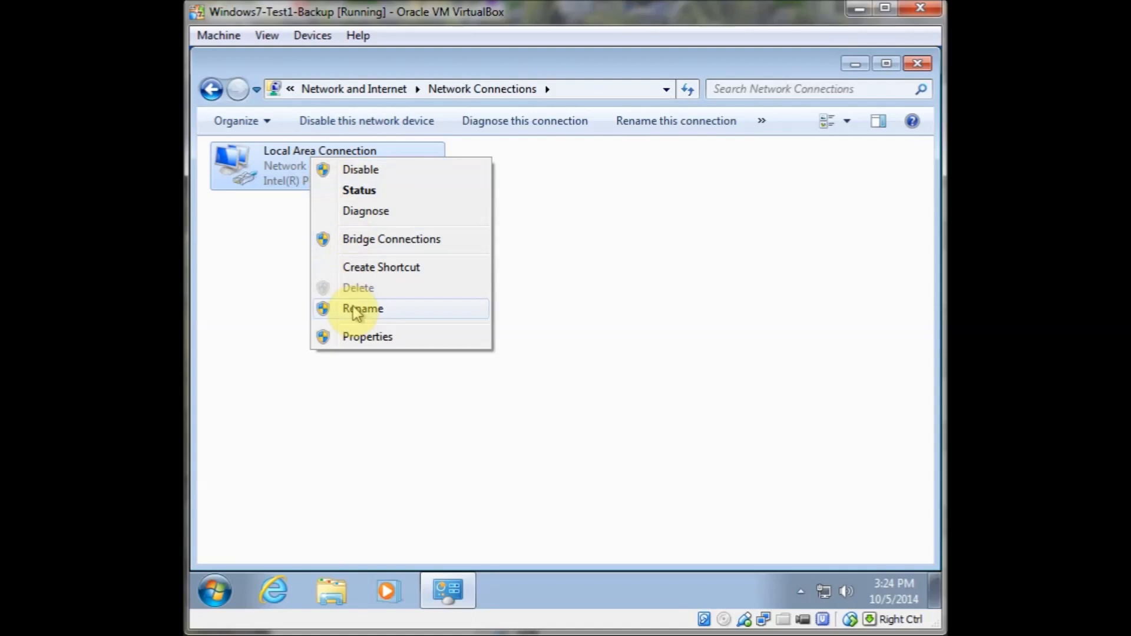
left_click(363, 339)
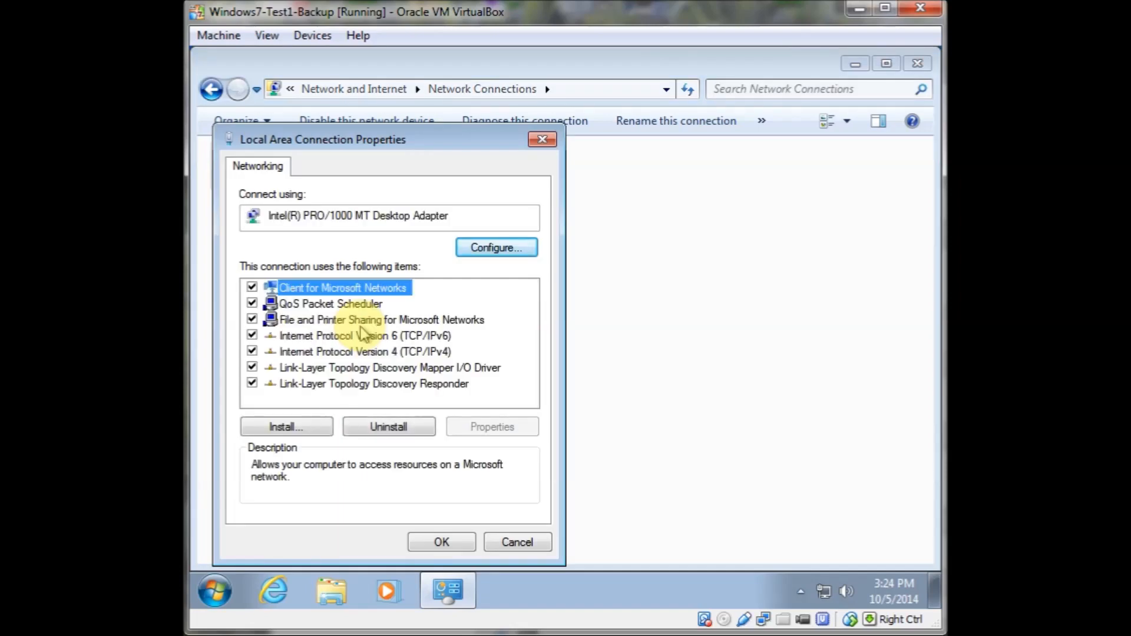
left_click(361, 351)
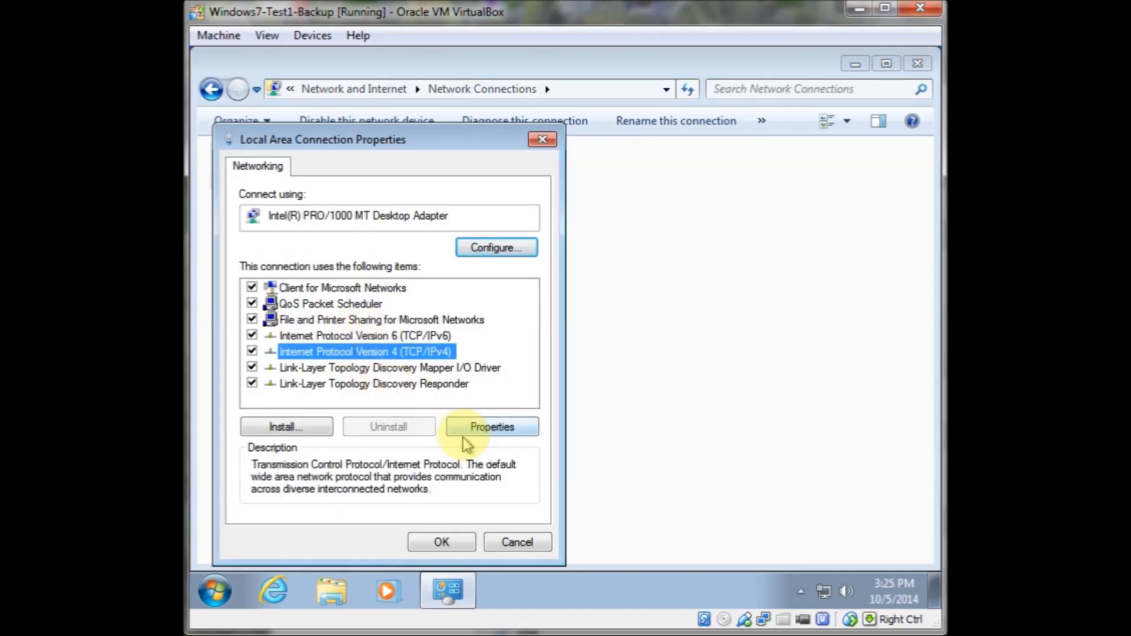
left_click(479, 432)
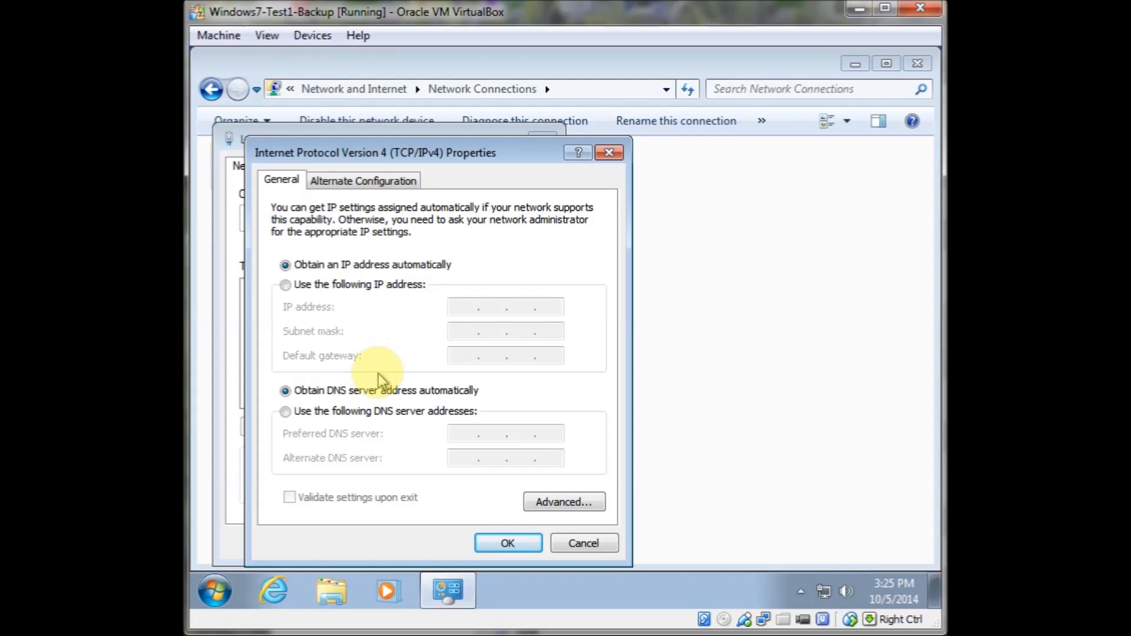
left_click(379, 412)
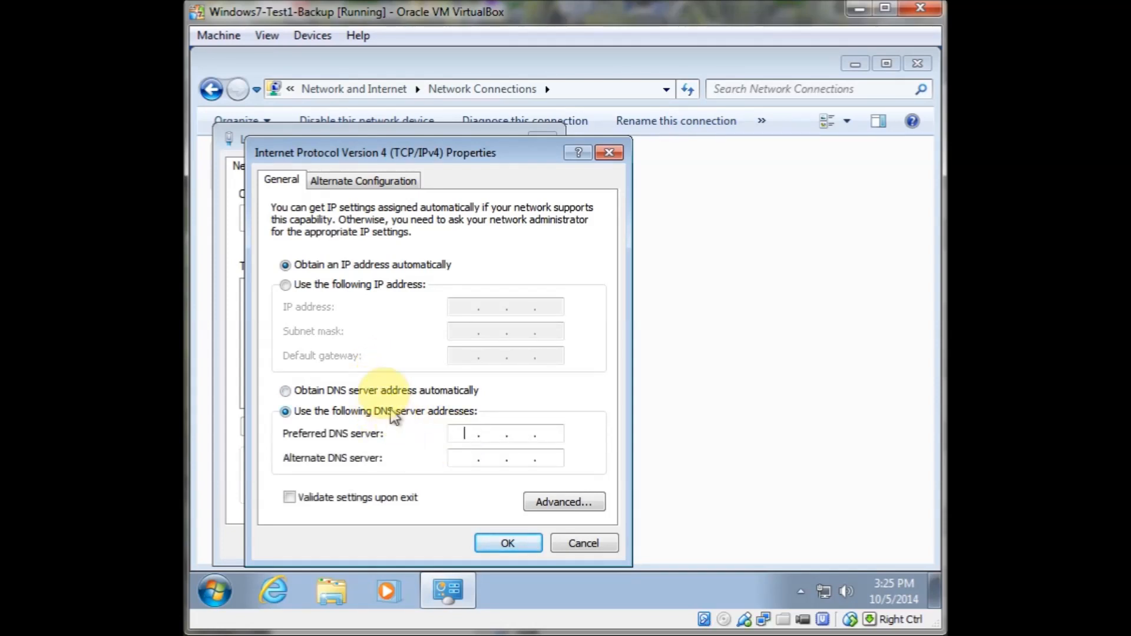
left_click(379, 388)
left_click(543, 501)
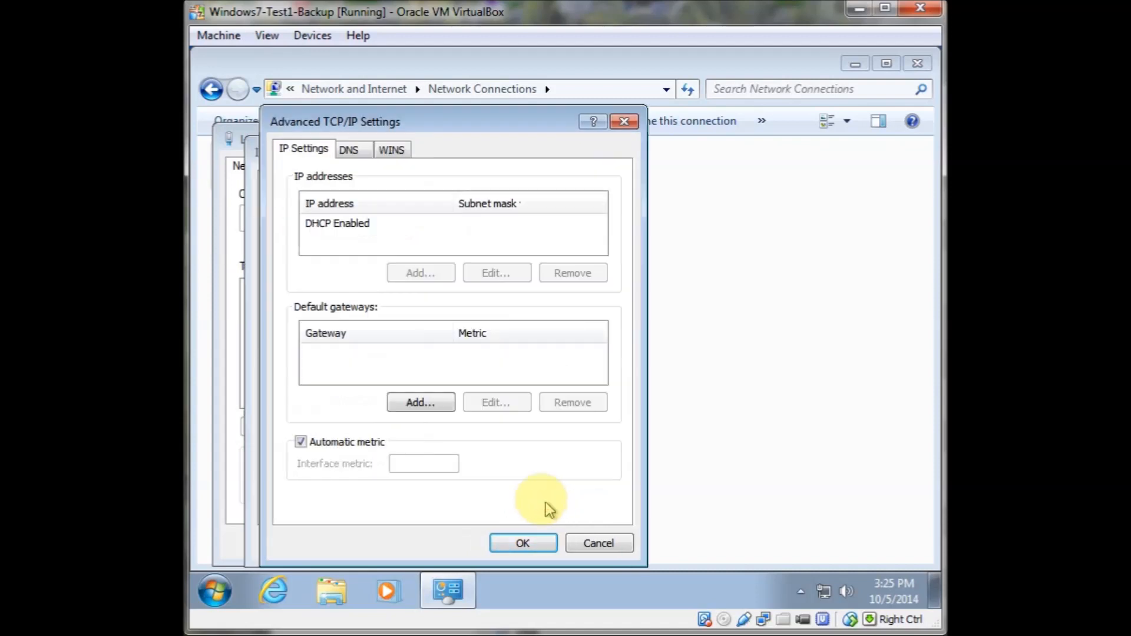
left_click(350, 152)
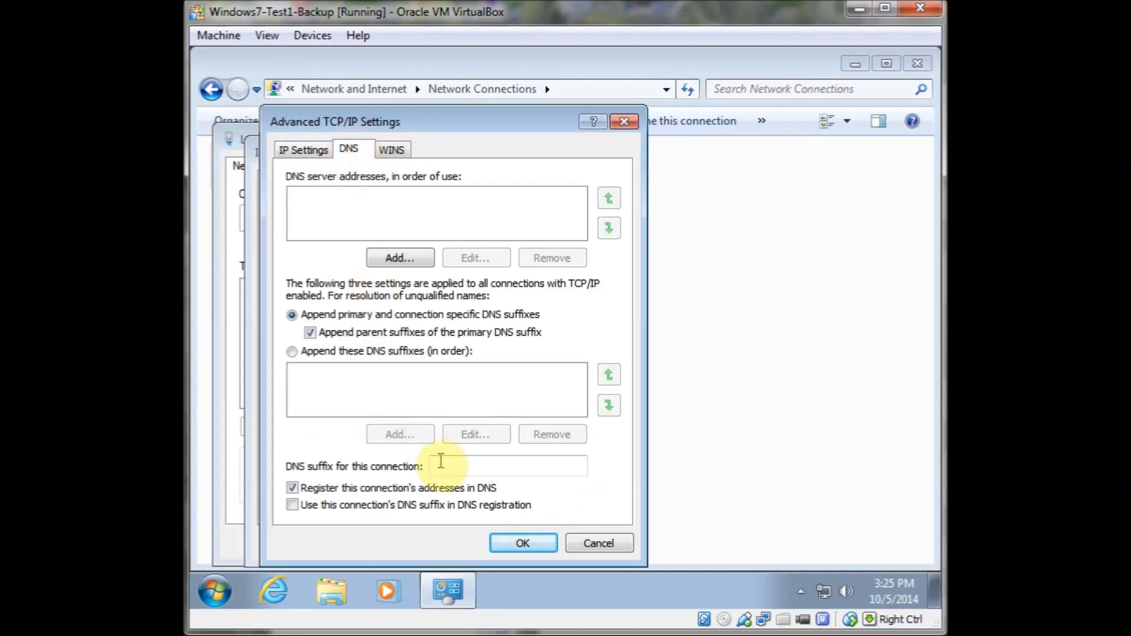
type("i")
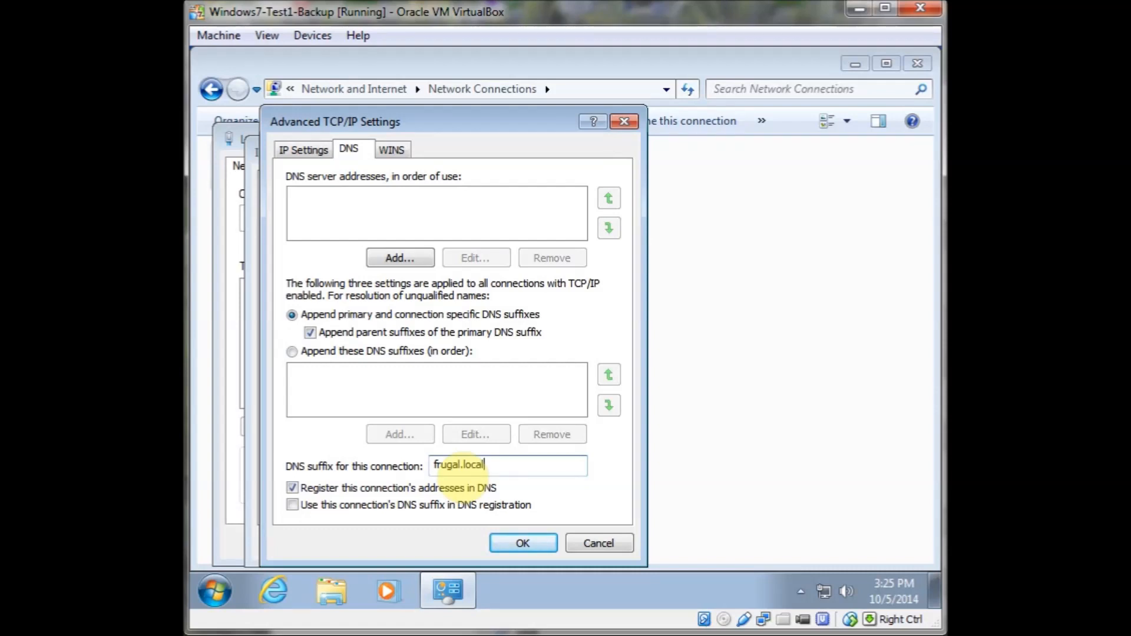
left_click(514, 542)
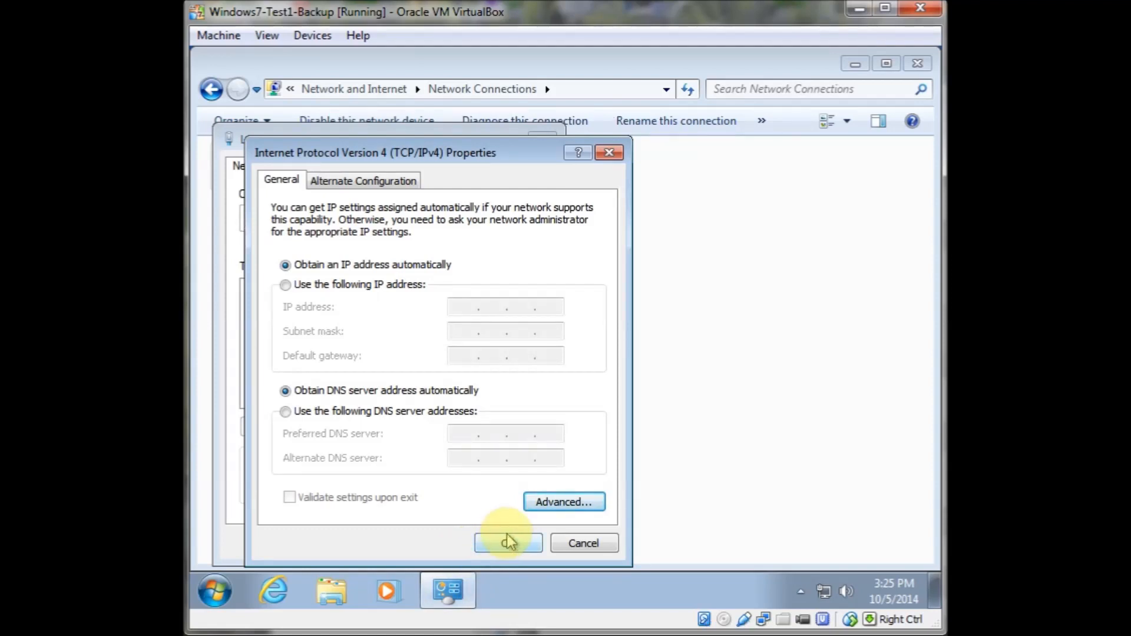
Confirm the IPv4 and Local Area Connection properties and close the Network Connections window
left_click(481, 542)
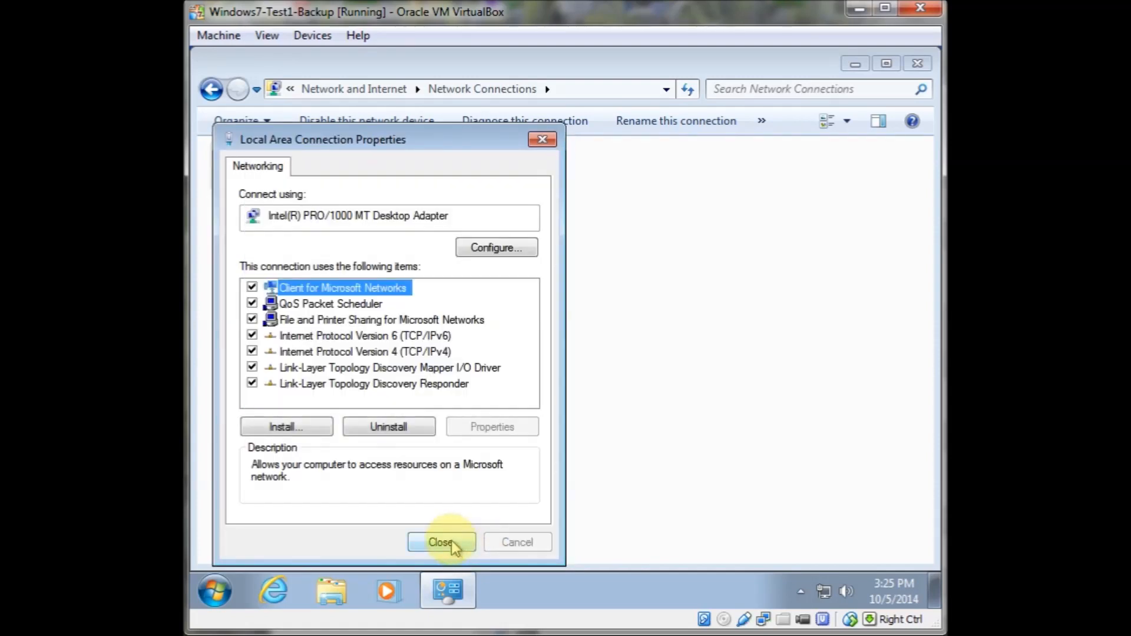
left_click(454, 542)
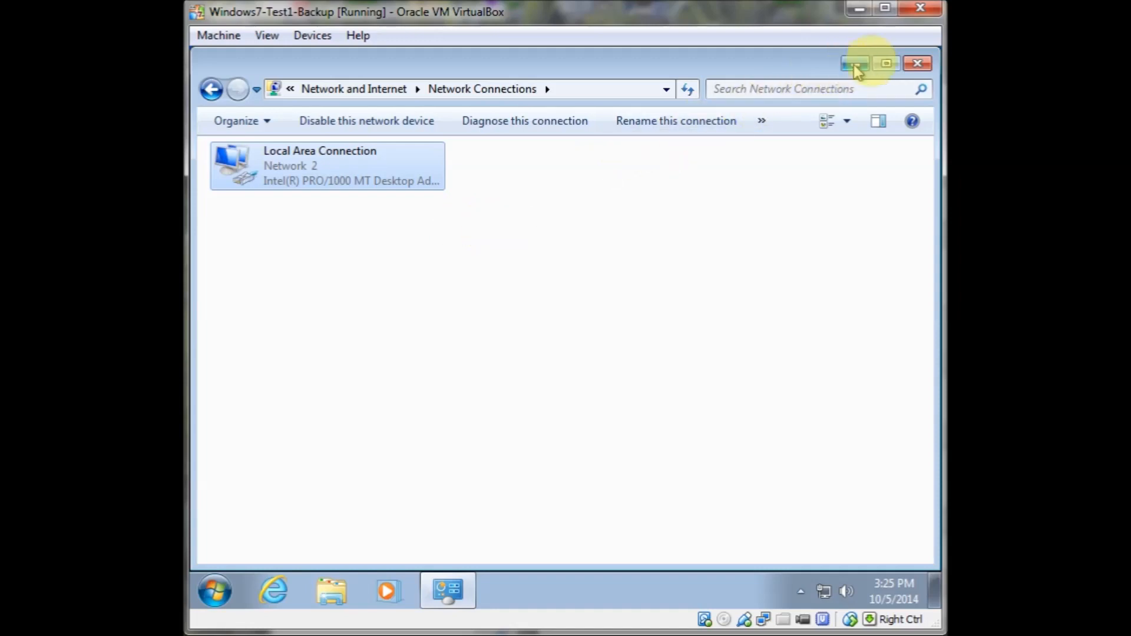
left_click(917, 64)
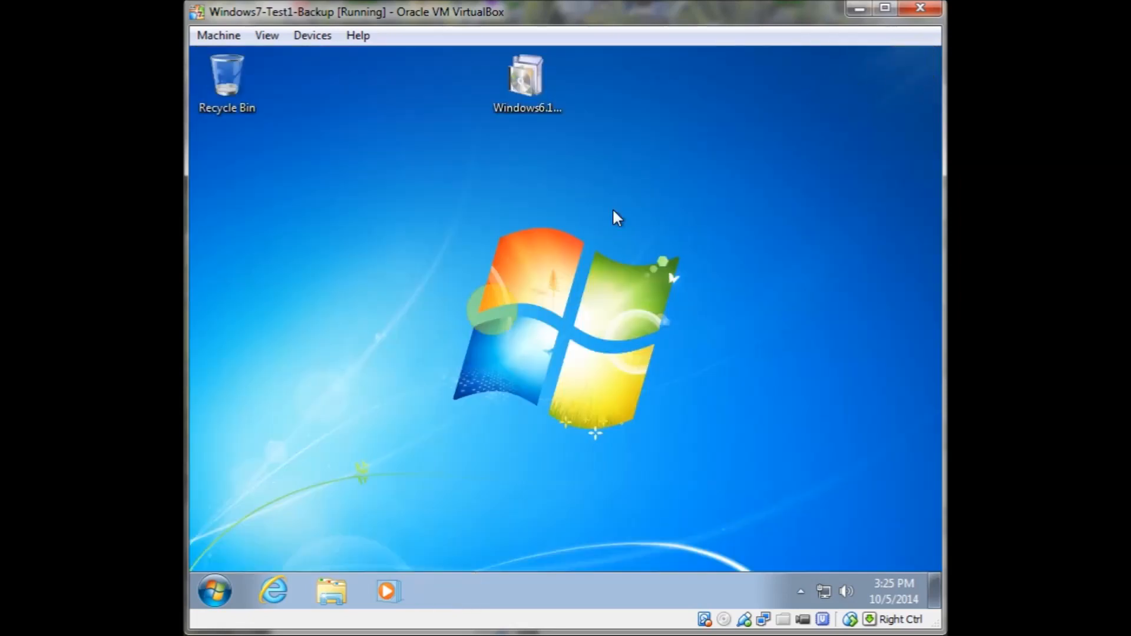
Launch the Network ID wizard from the computer's system settings, choosing the business network option
left_click(211, 591)
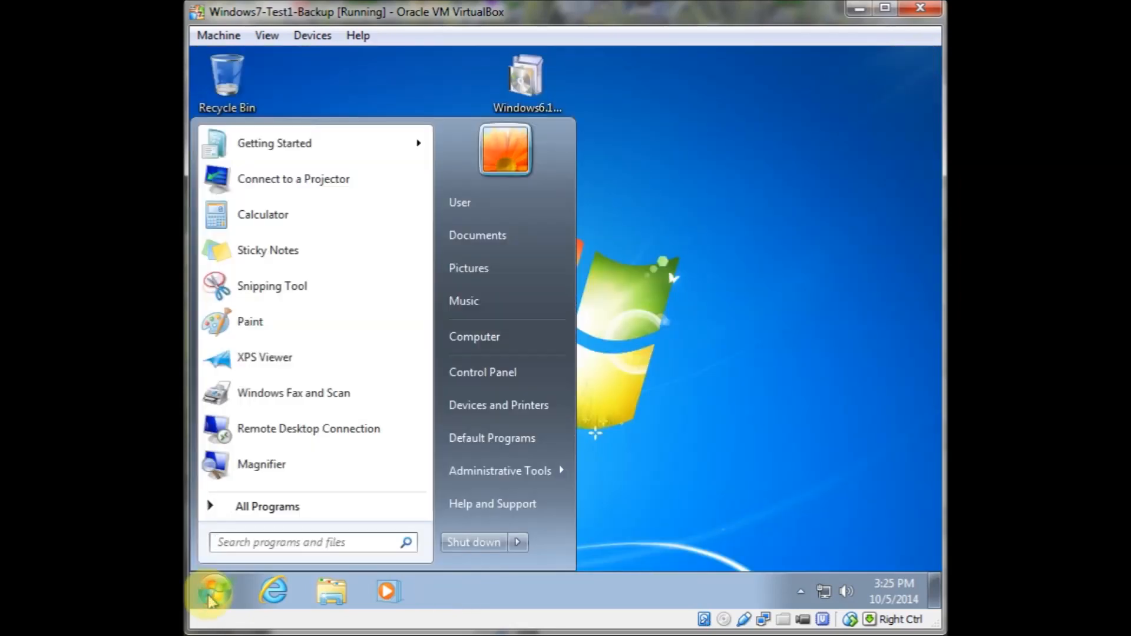
right_click(493, 345)
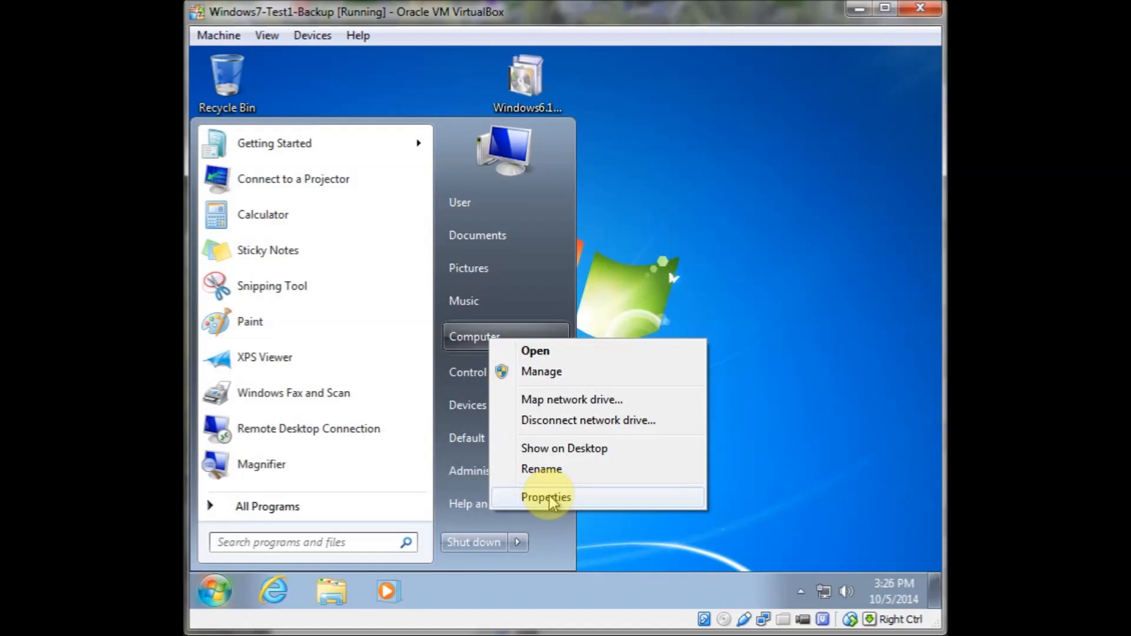
left_click(550, 500)
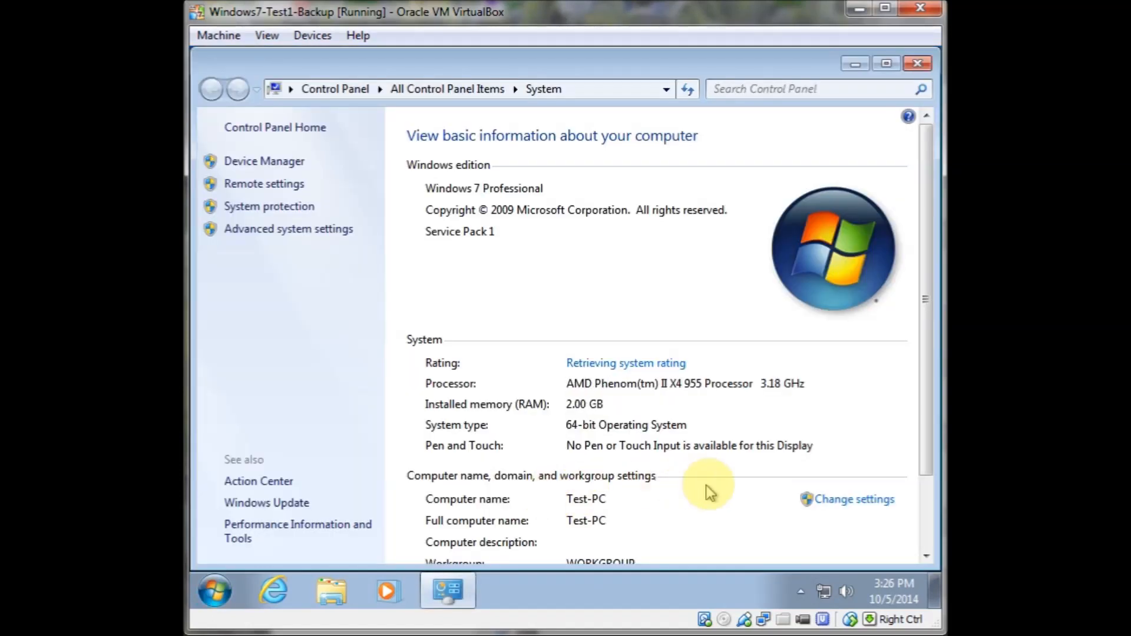
left_click(848, 507)
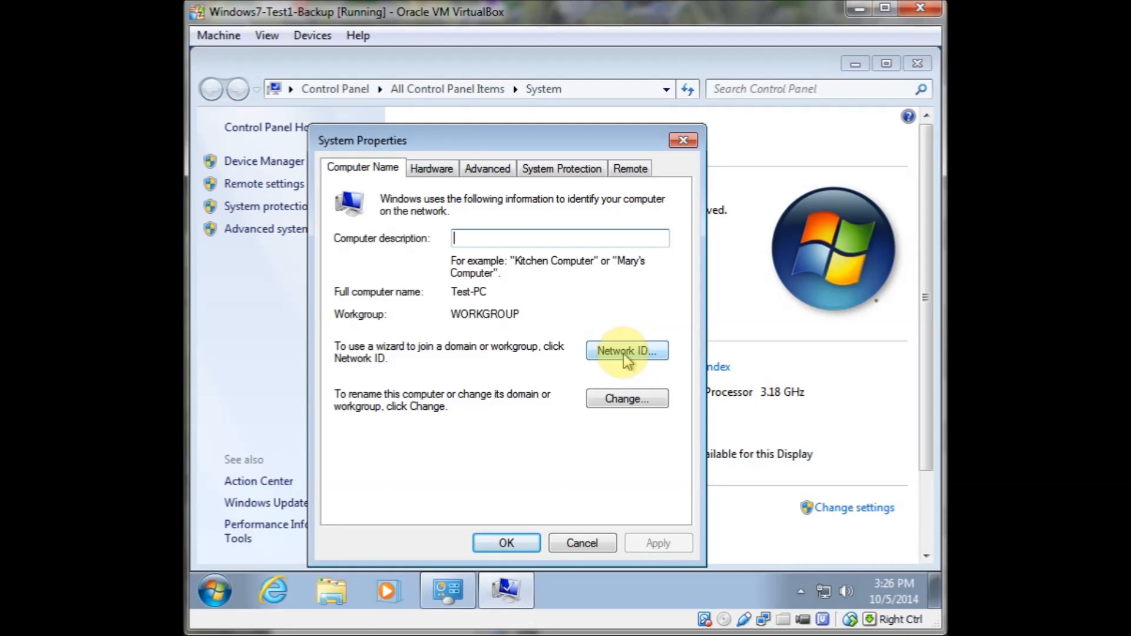
left_click(627, 352)
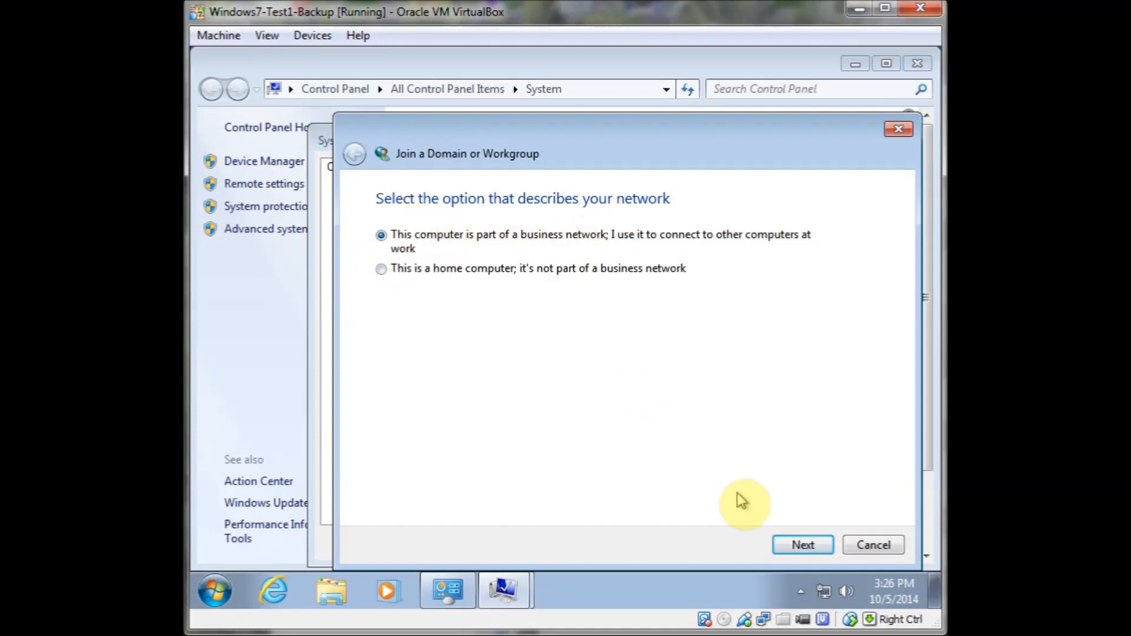
left_click(782, 549)
left_click(798, 547)
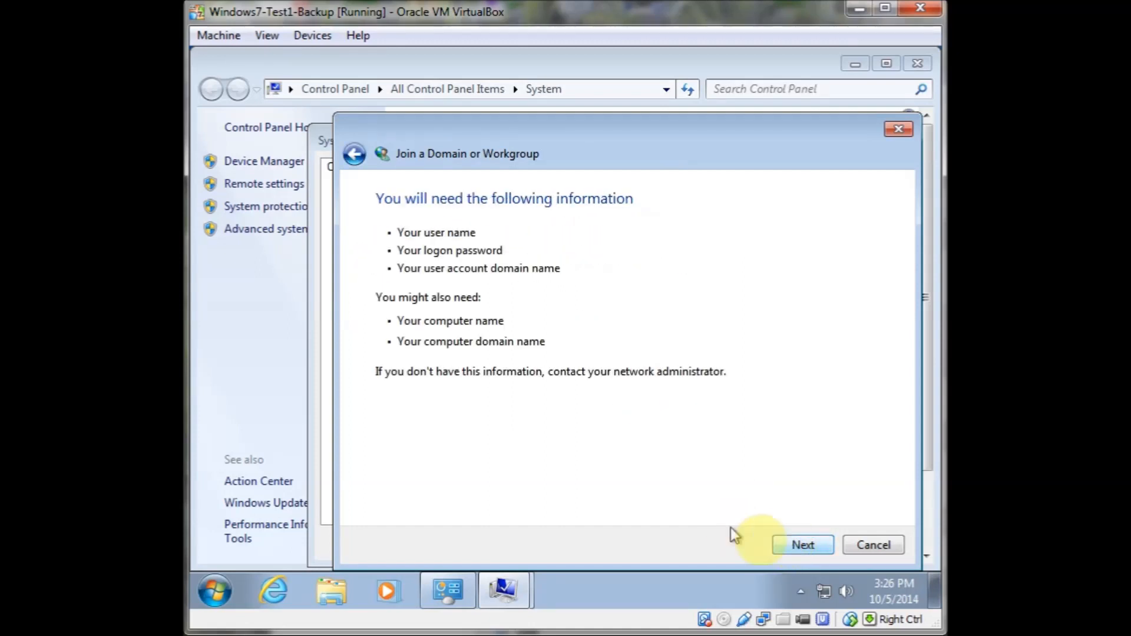
left_click(797, 546)
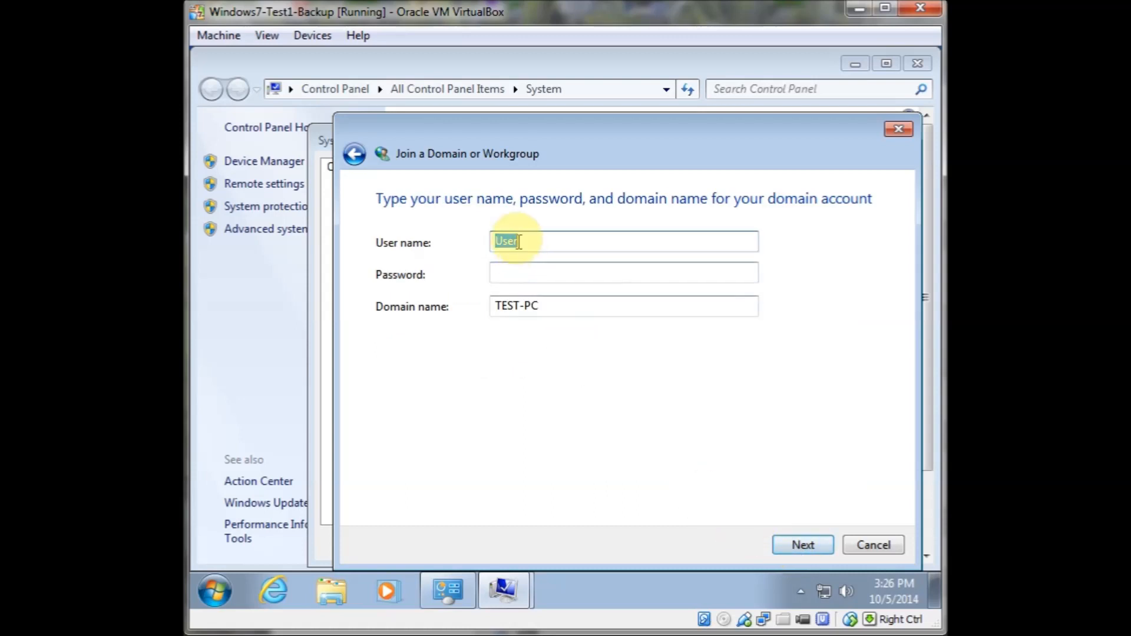
Enter the user name administrator, the account password, and the domain name FRUGAL.LOCAL in the join wizard
type("administrator")
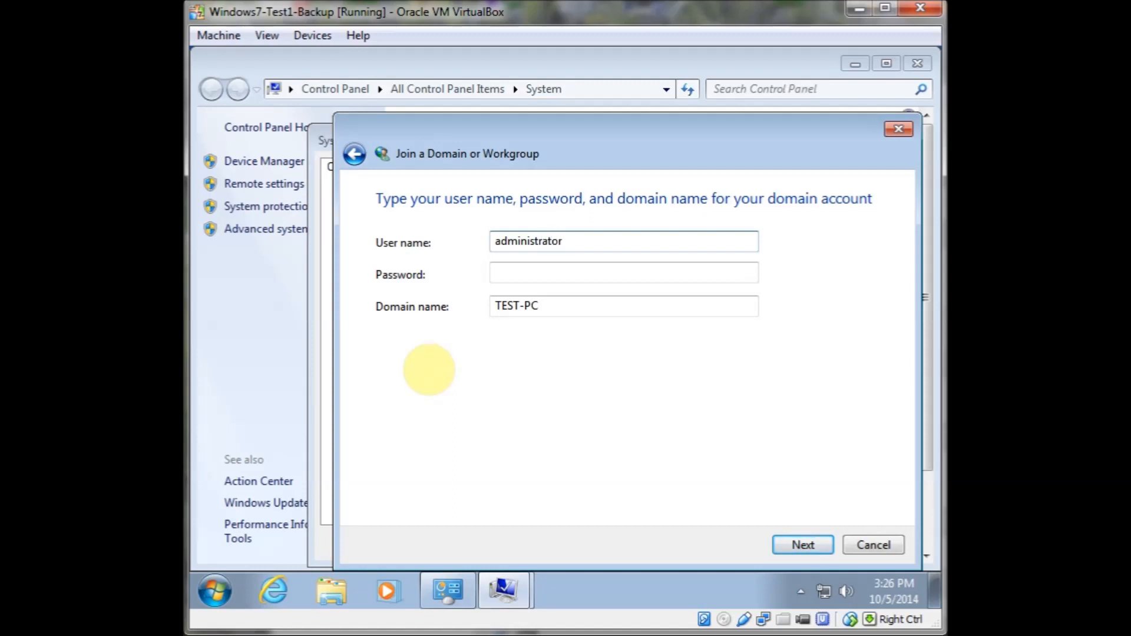
key("Tab")
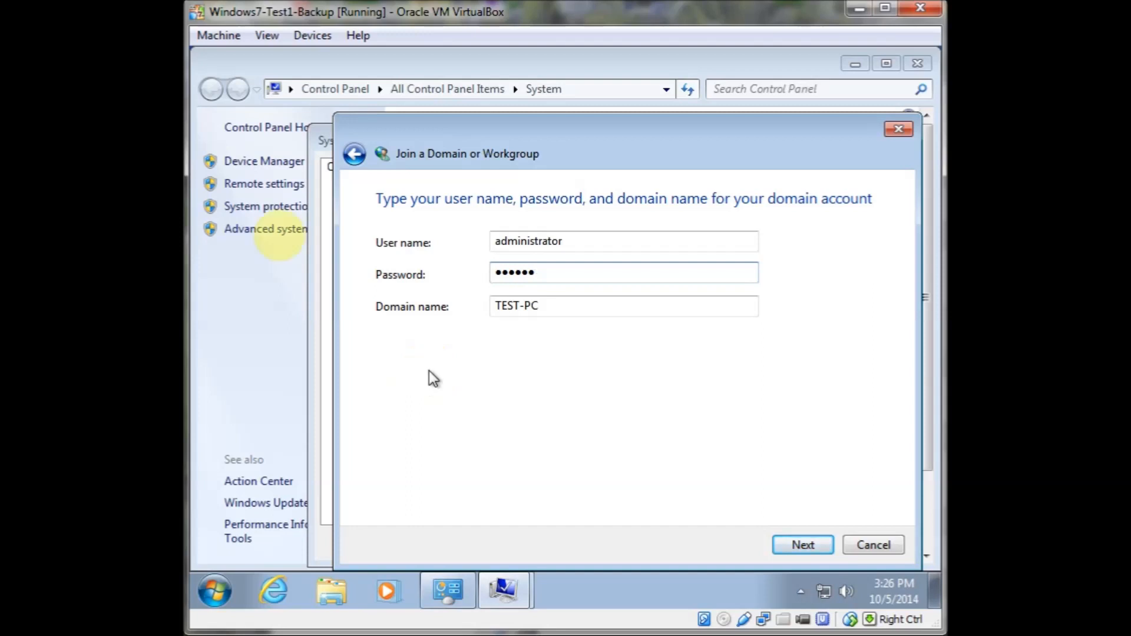
left_click_drag(584, 302, 412, 302)
type("FRUGAL.LOCAL")
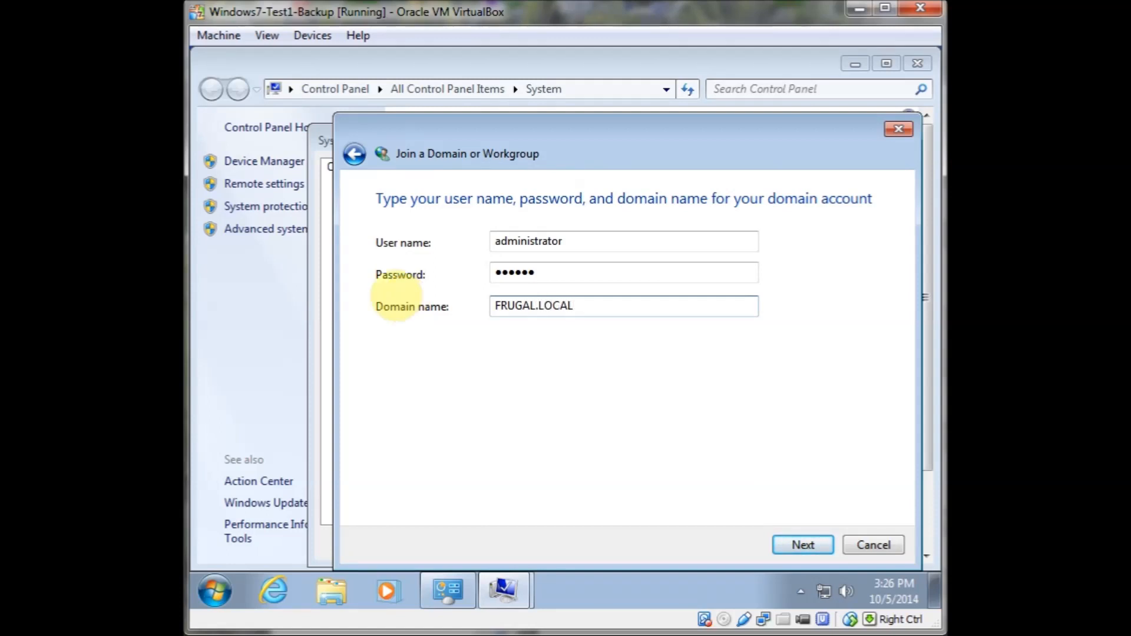
left_click(796, 547)
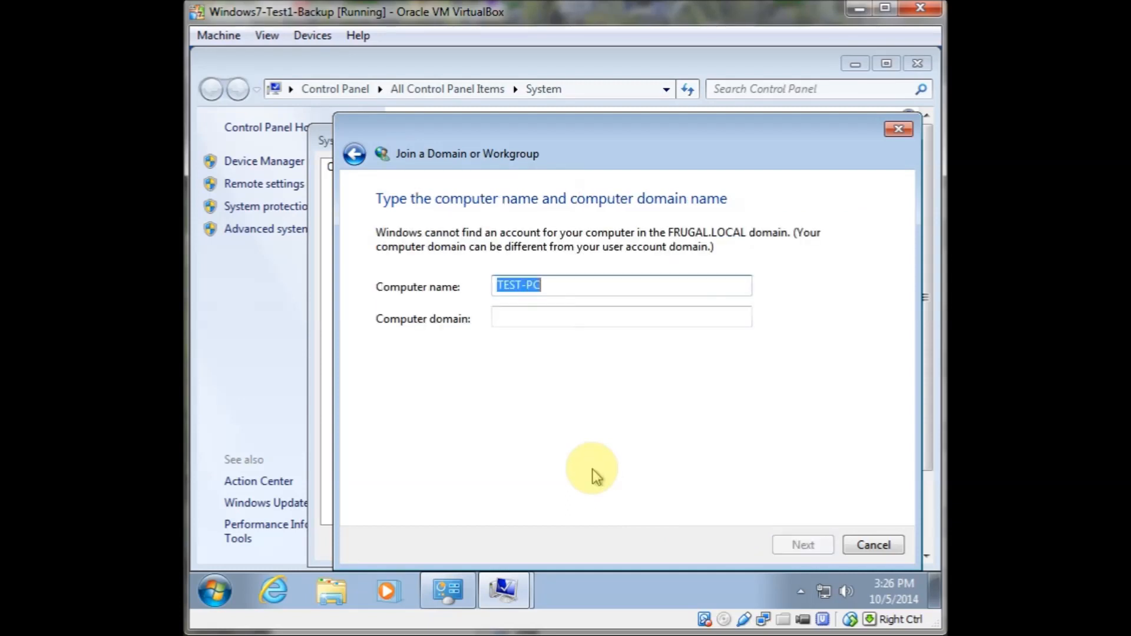
Try to proceed with computer domain FRUGAL.LOCAL, then cancel the join wizard and System Properties
left_click(515, 309)
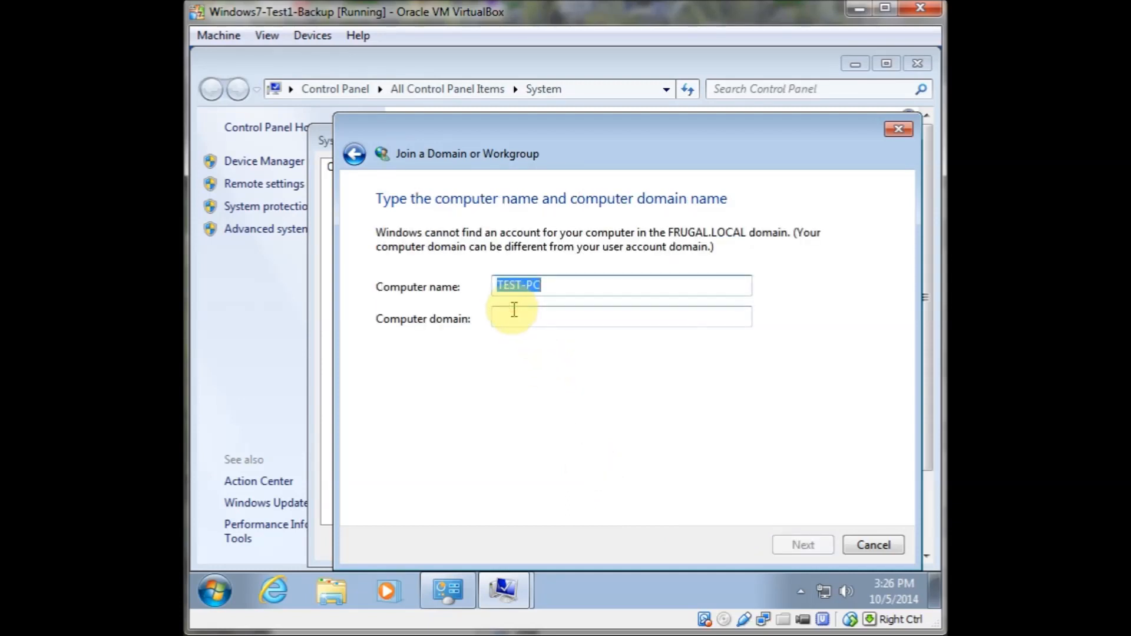
left_click(512, 317)
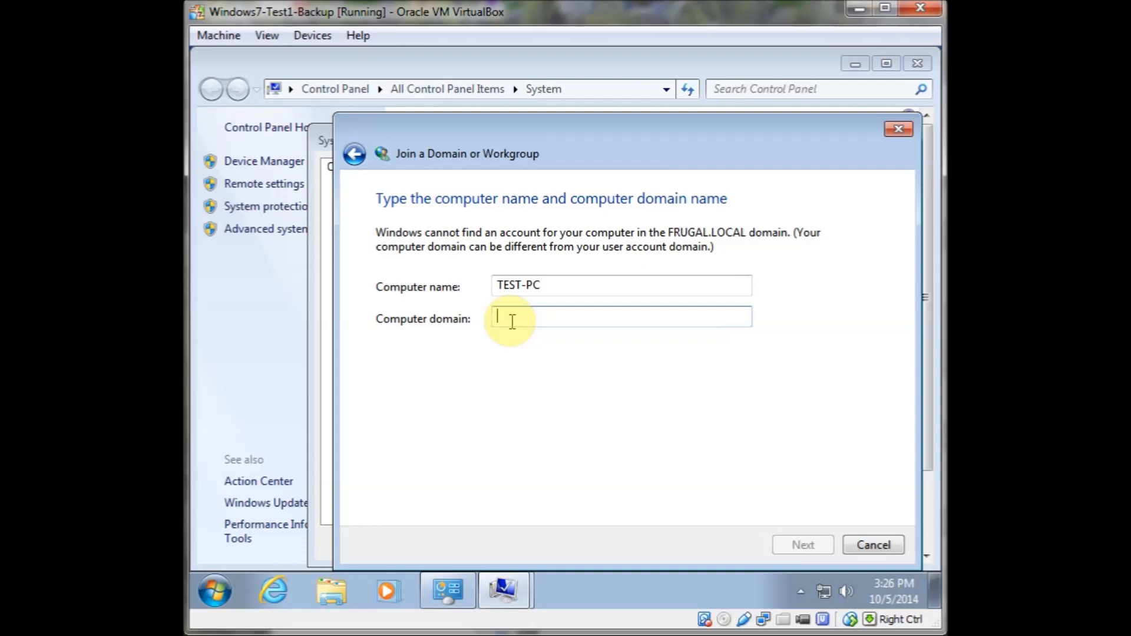
type("FRU")
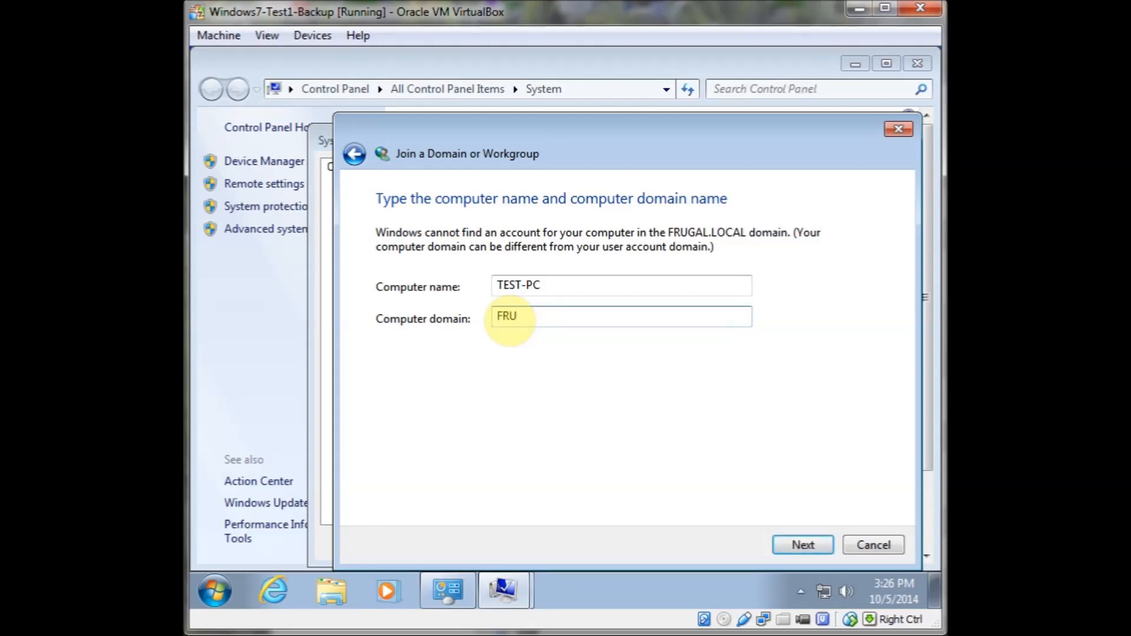
type("GAL.LO")
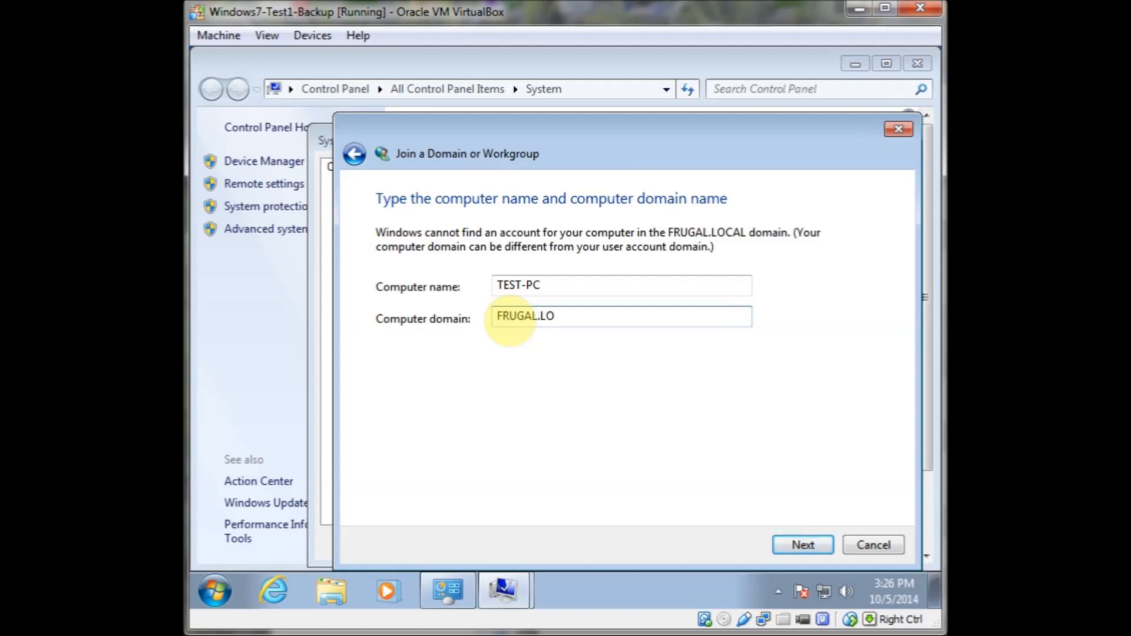
type("CAL")
left_click(803, 545)
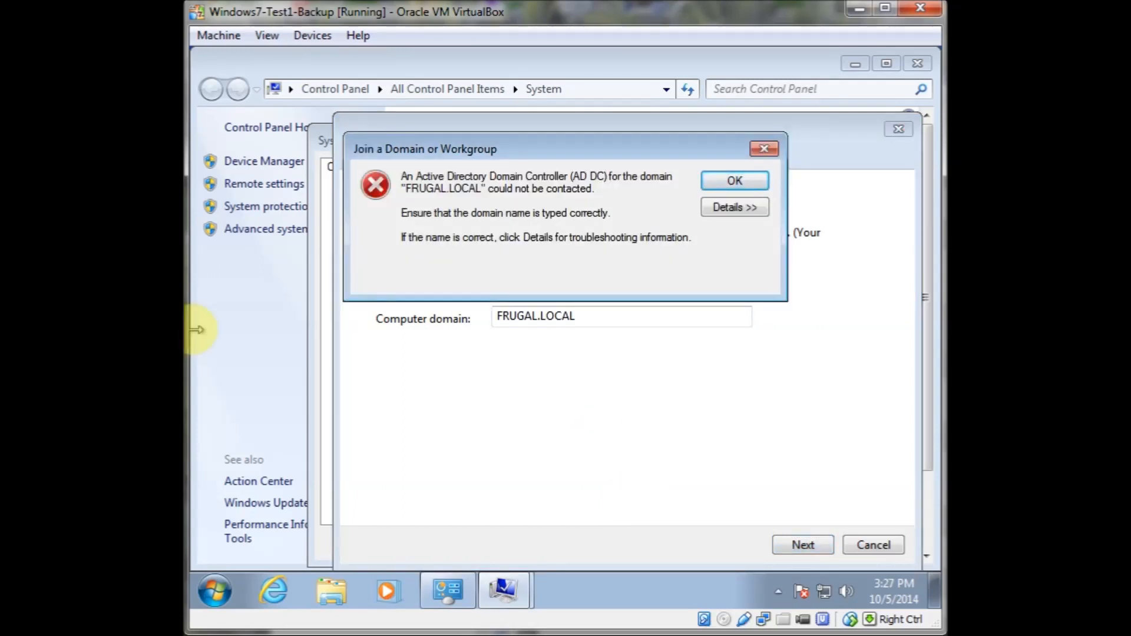
left_click(735, 181)
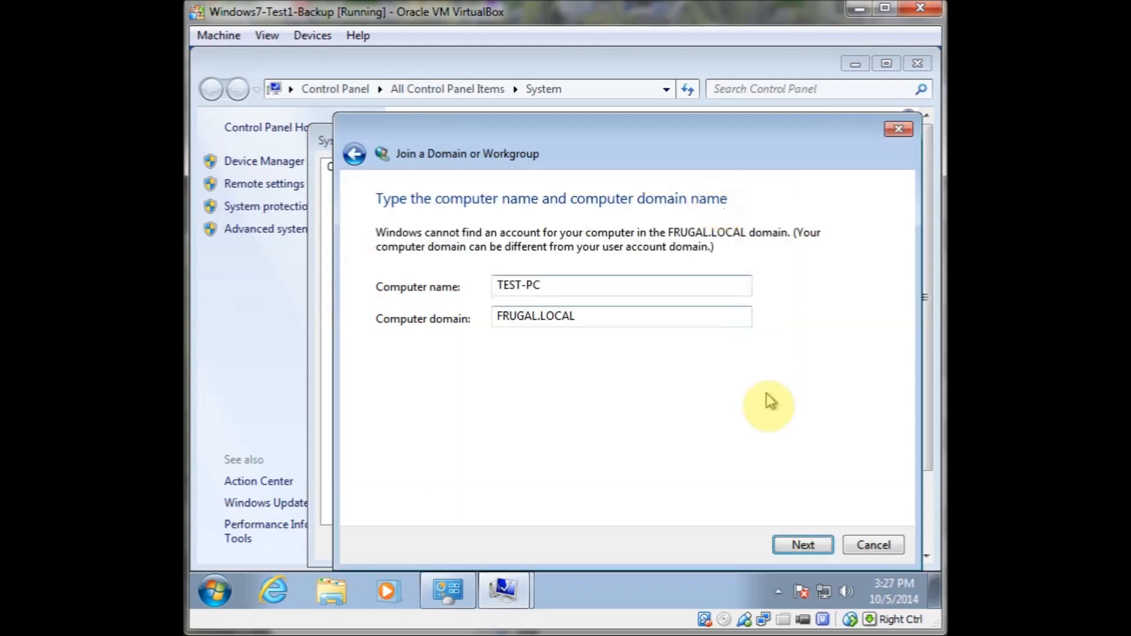
left_click(873, 545)
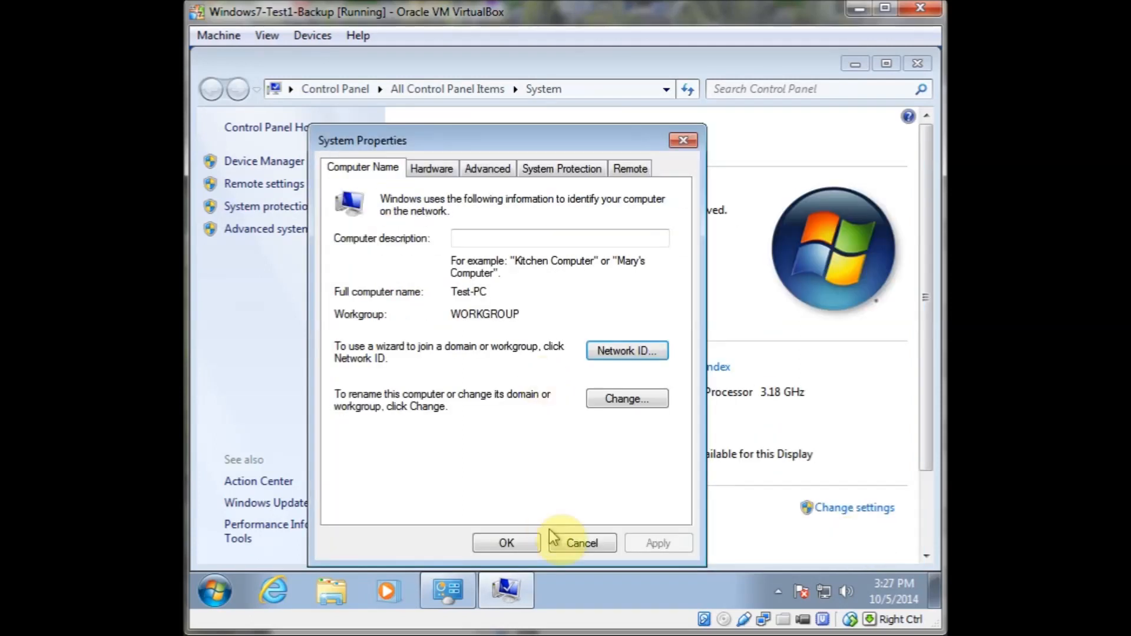
left_click(580, 543)
Open Control Panel to reach the Network and Sharing Center
left_click(212, 594)
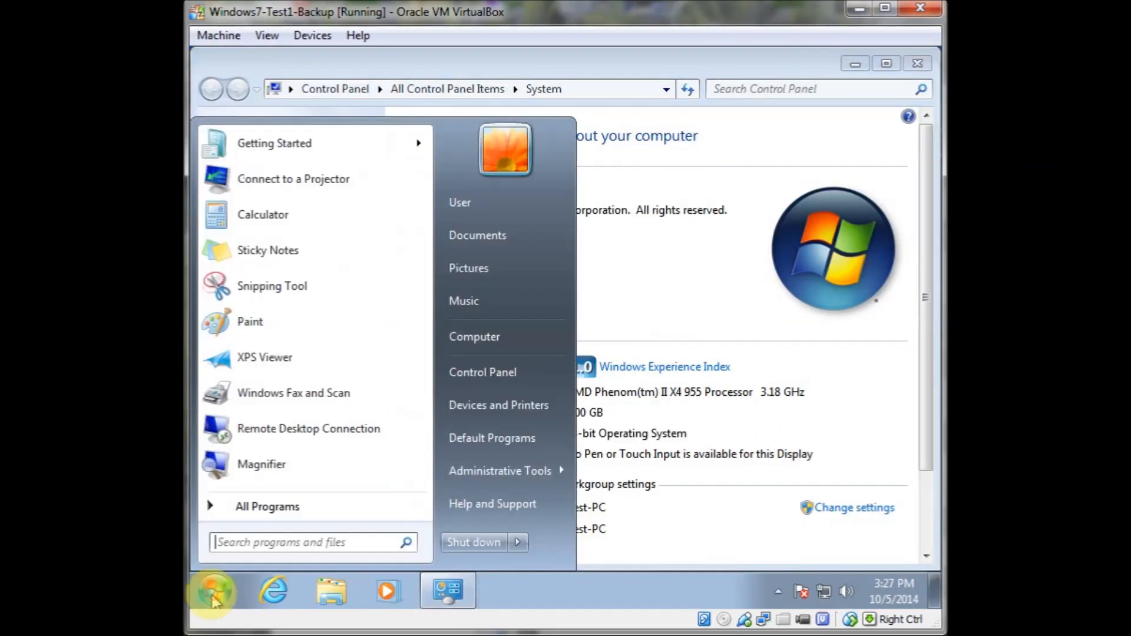
right_click(485, 384)
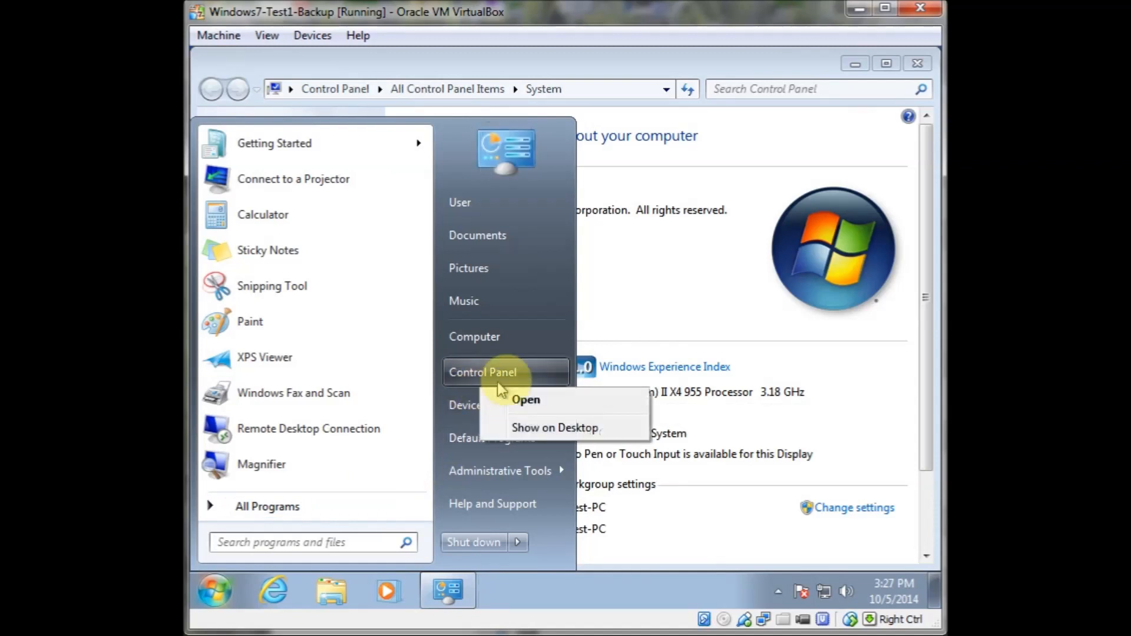
right_click(488, 345)
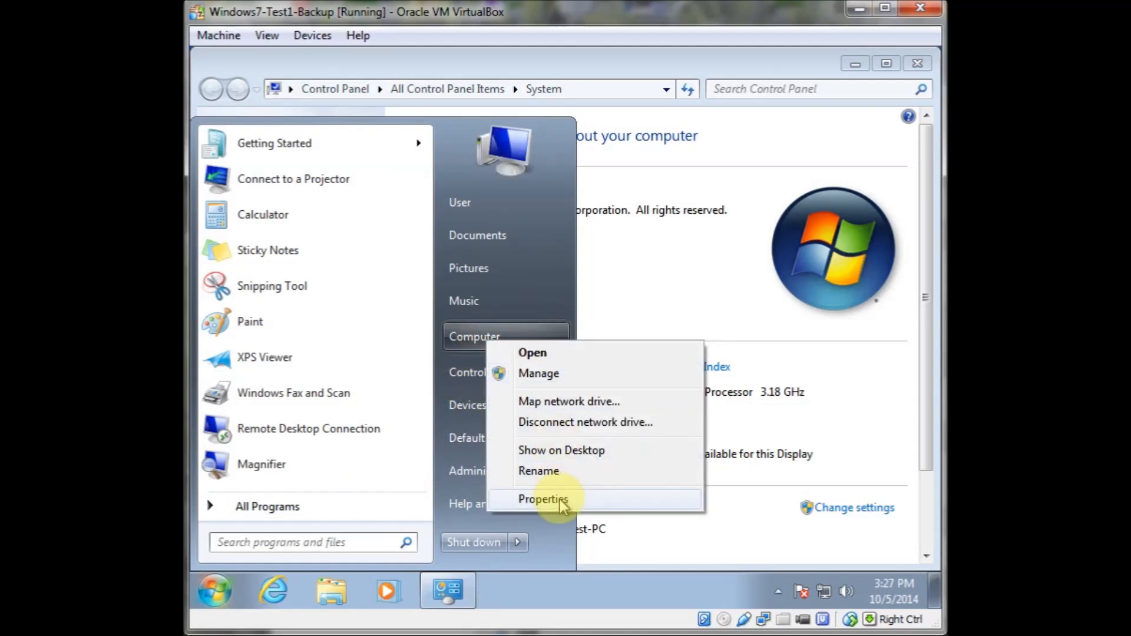
left_click(472, 372)
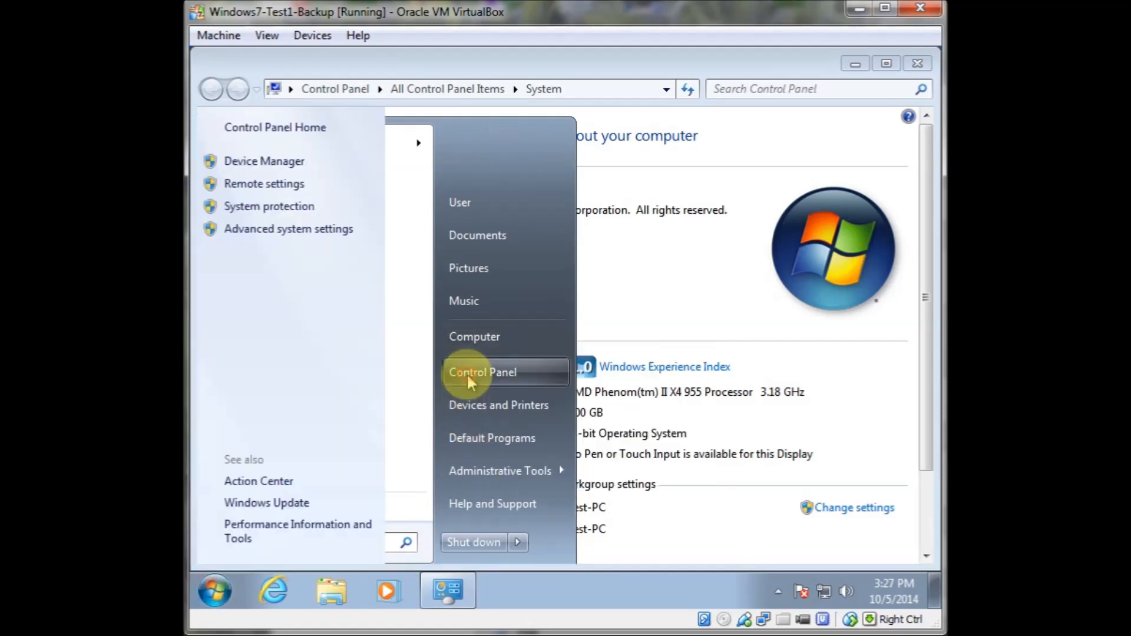
left_click(471, 365)
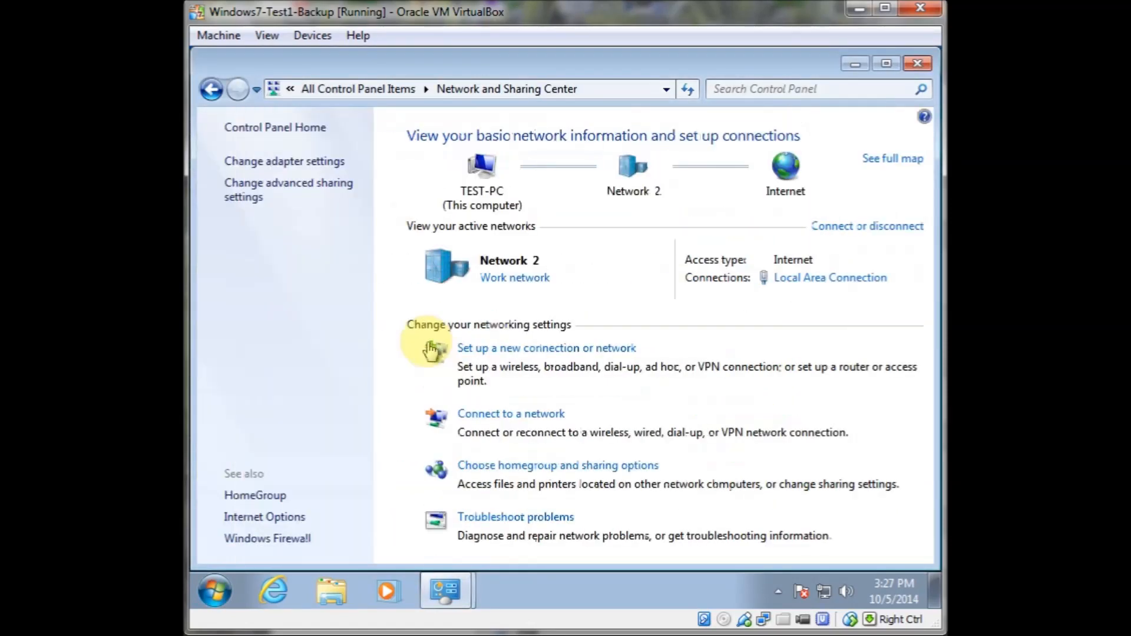
Set the Local Area Connection's IPv4 preferred DNS server to 10.100.110.150
left_click(285, 167)
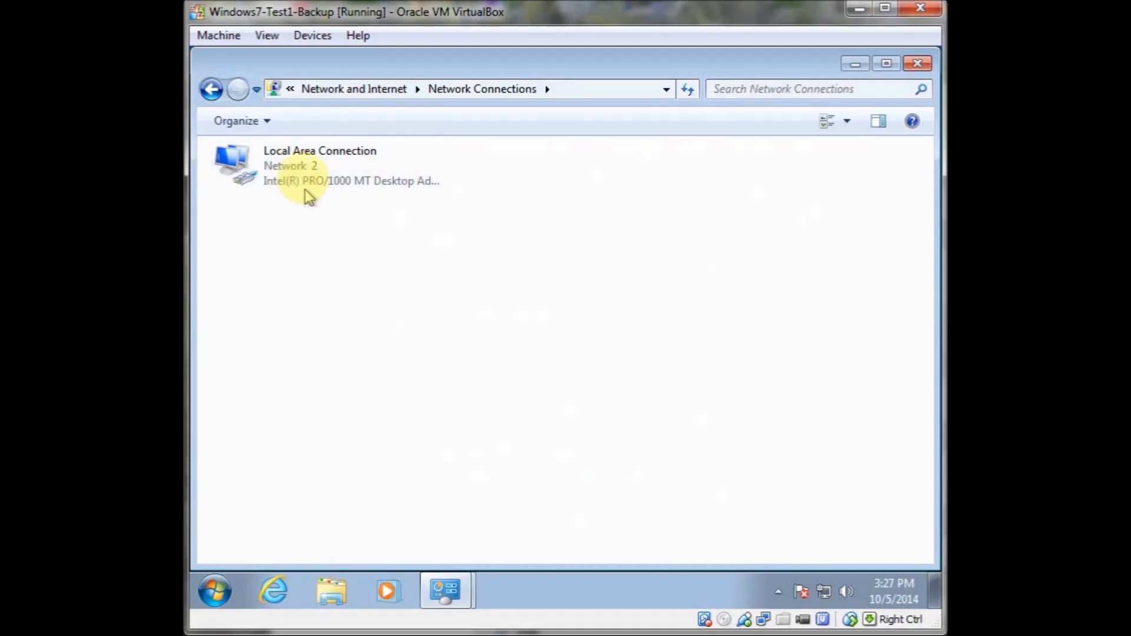
right_click(300, 167)
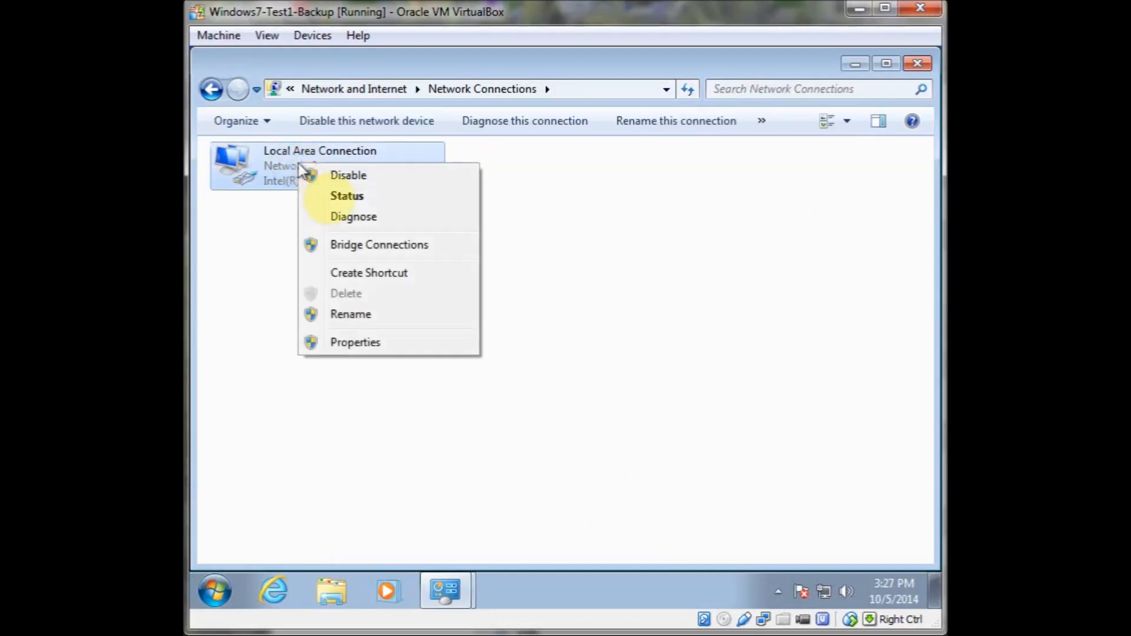
left_click(356, 343)
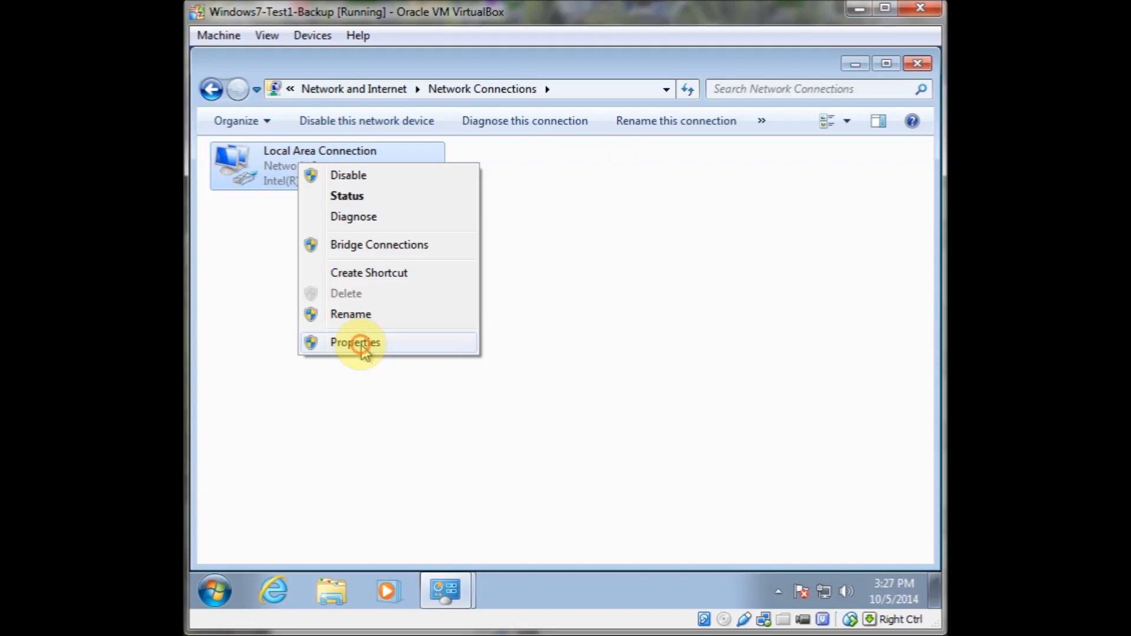
left_click(371, 352)
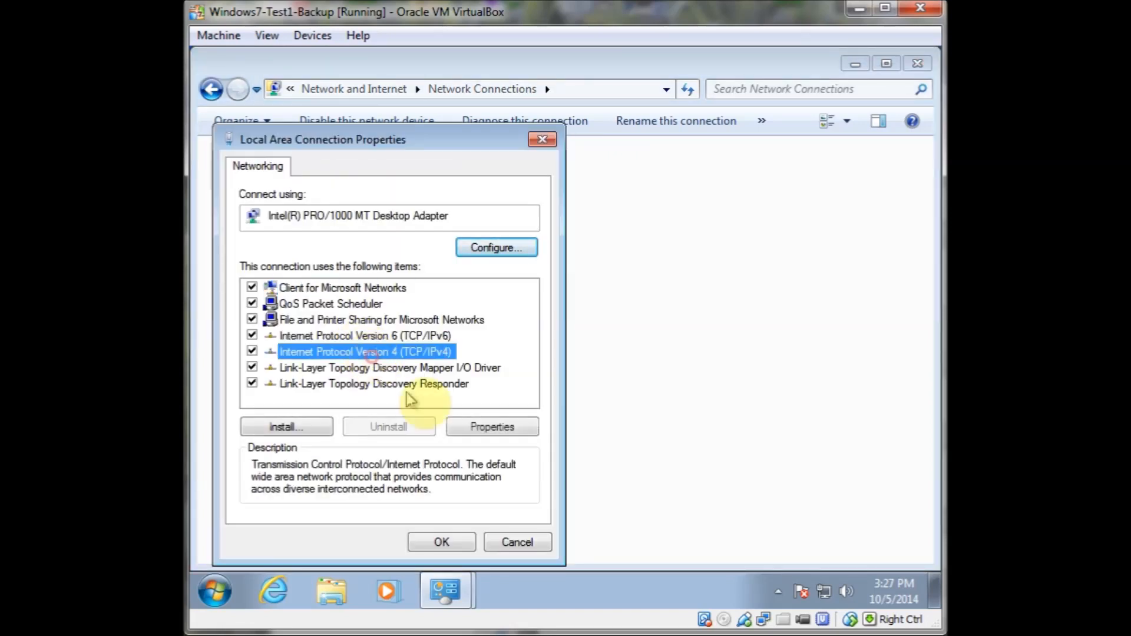
left_click(463, 425)
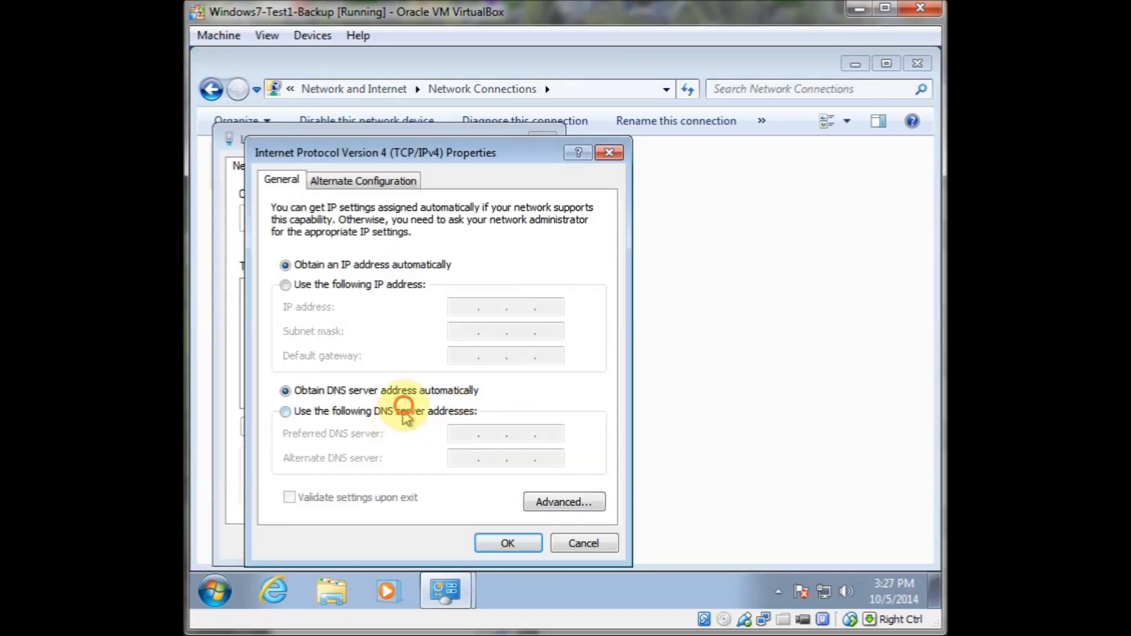
left_click(405, 411)
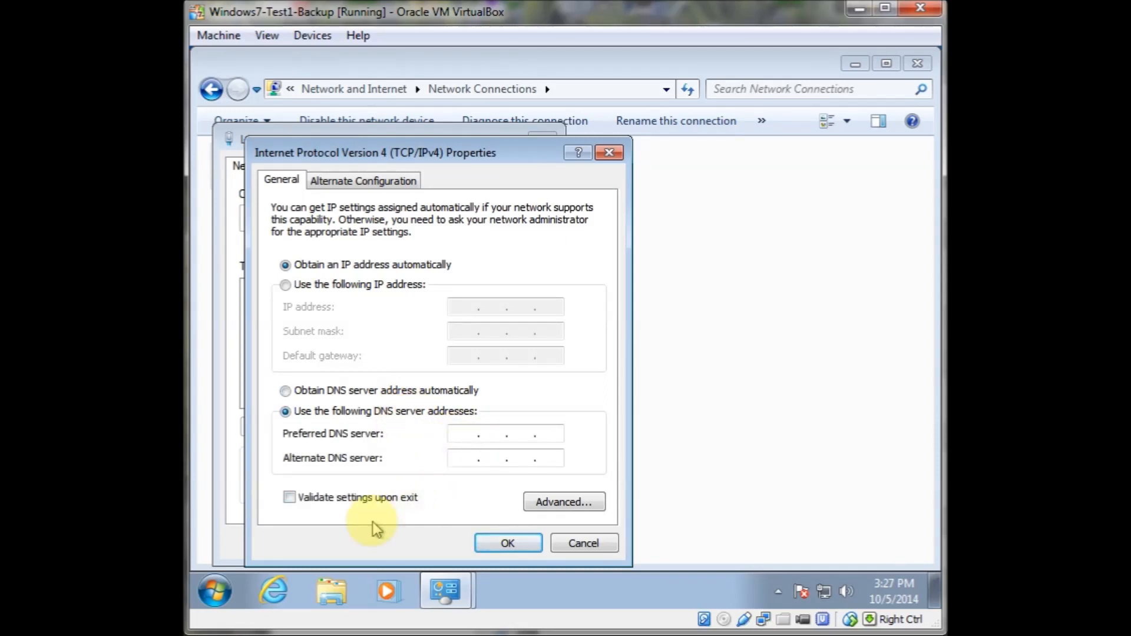
type("10 . 100")
key("BackSpace")
type("150")
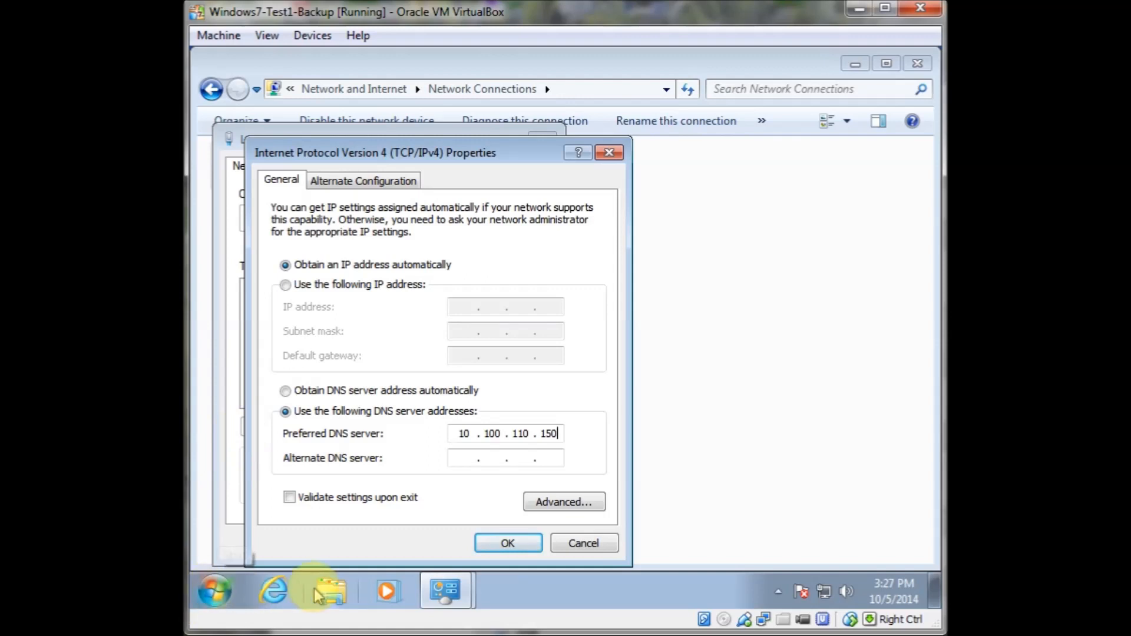
Open a command prompt, ping ad1, and close the command window
left_click(215, 591)
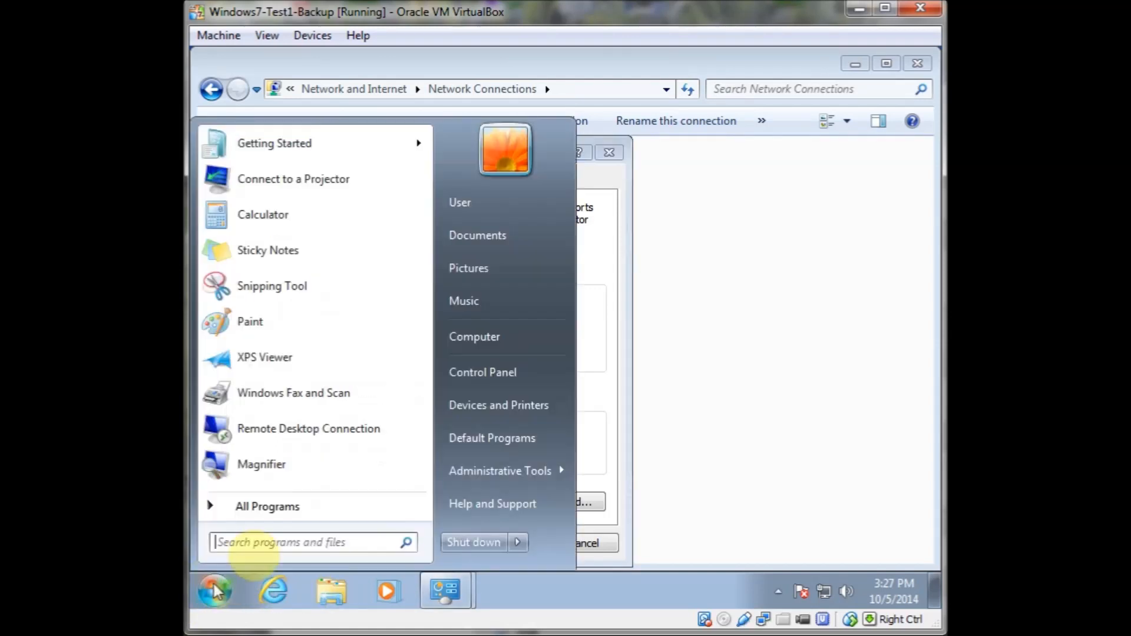
left_click(291, 538)
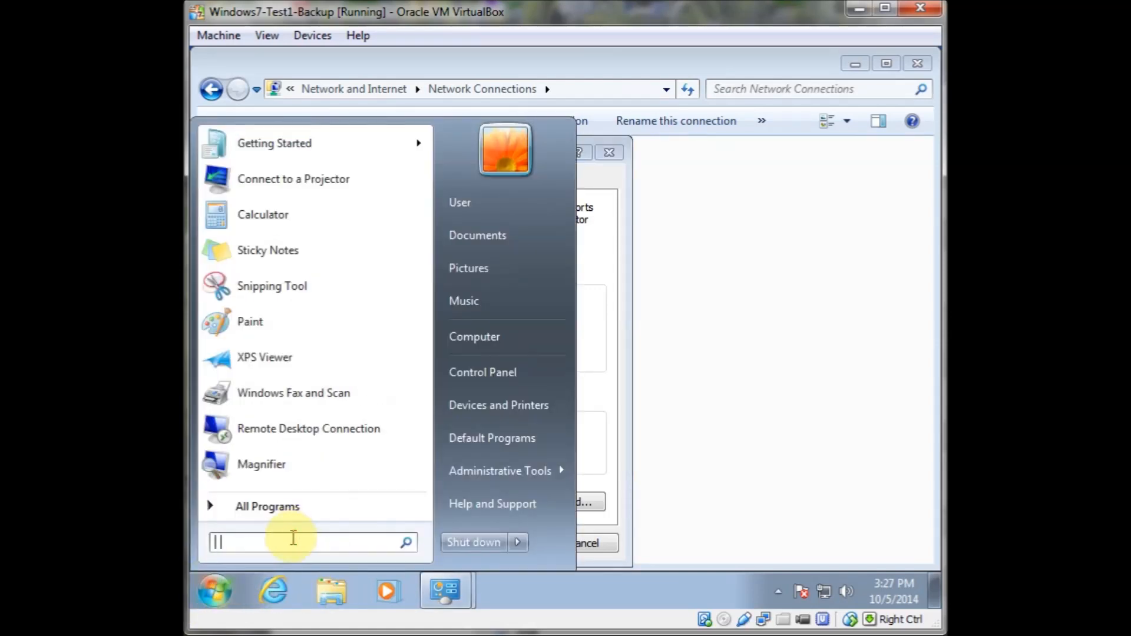
type("cmd")
key("Return")
type("ping ad1")
key("Return")
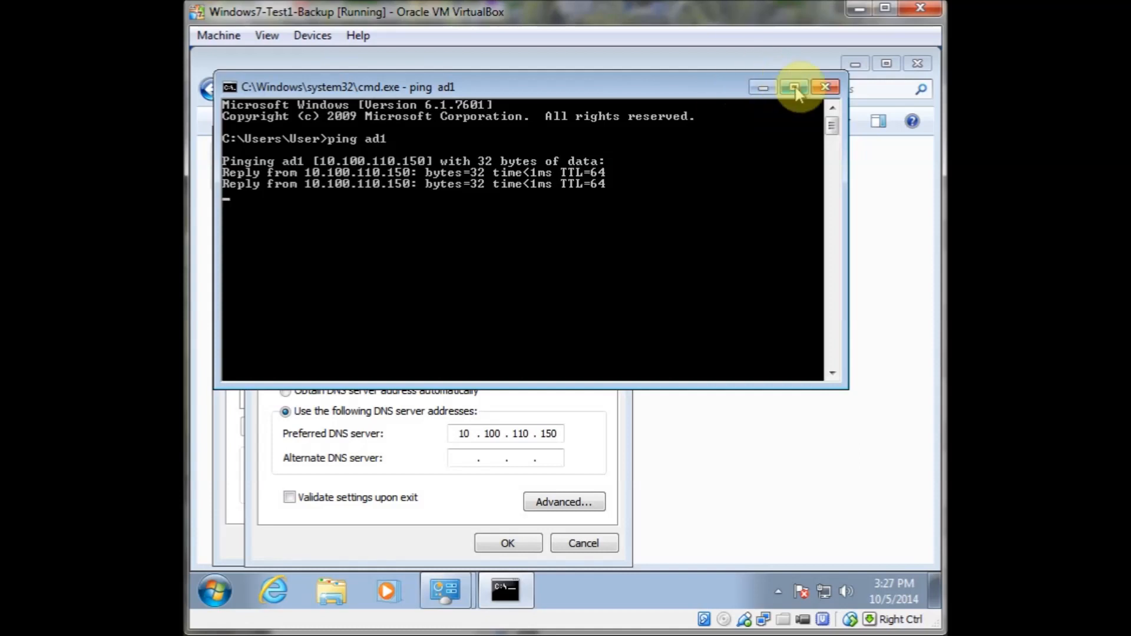
left_click(824, 87)
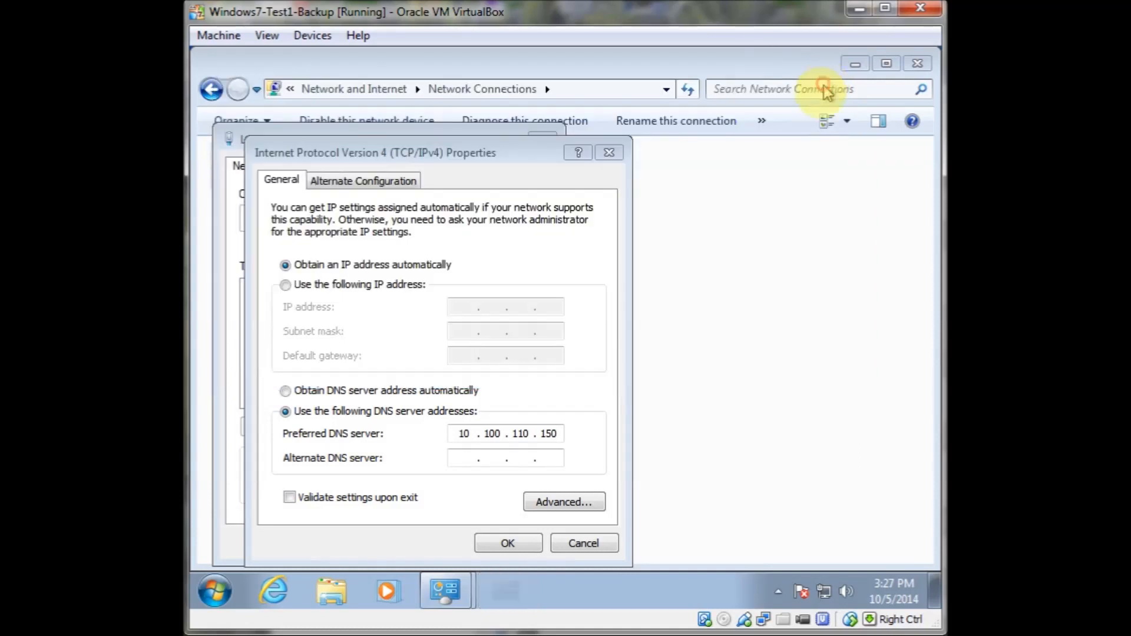
Apply the DNS setting and close the connection properties and Network Connections windows
left_click(509, 543)
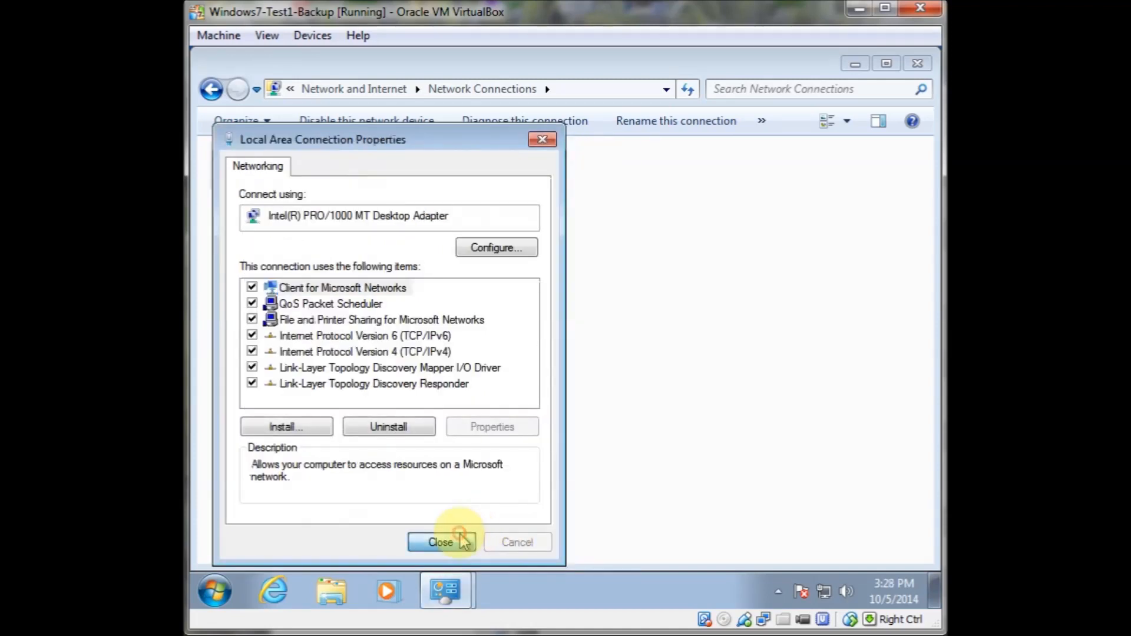
left_click(458, 539)
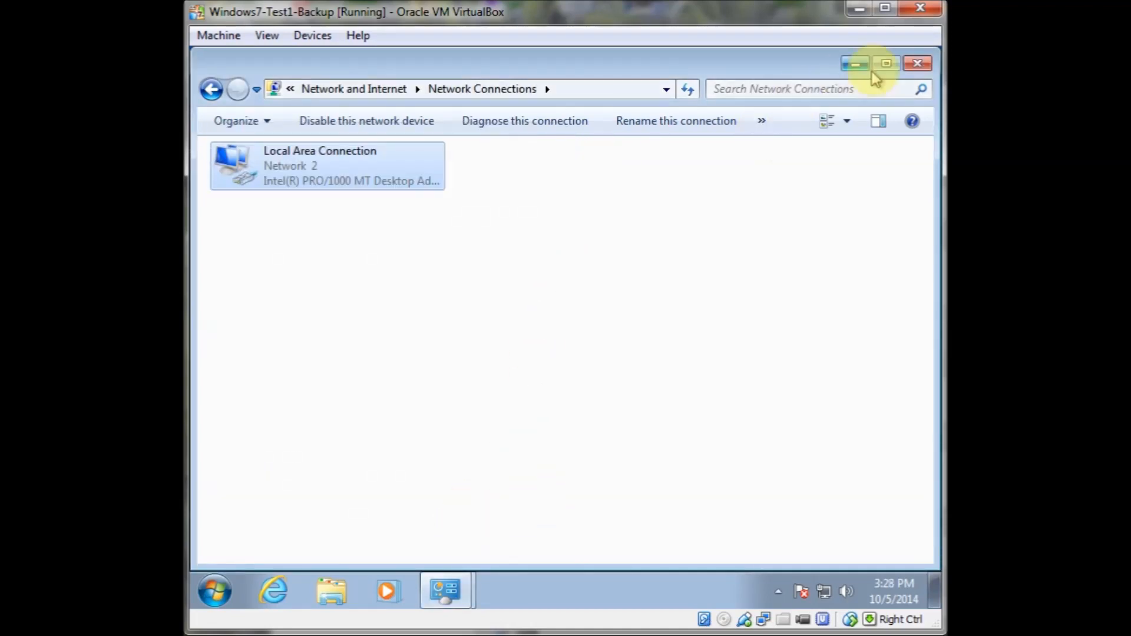
left_click(917, 65)
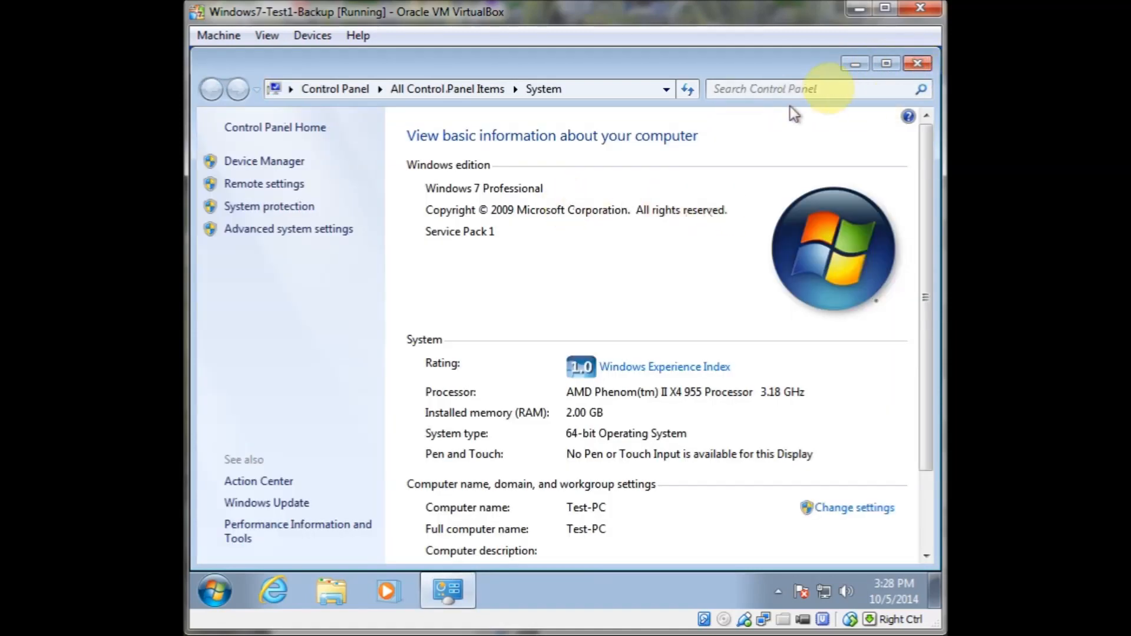
Relaunch the Network ID join wizard from the computer's system settings, choosing the business network option
left_click(851, 509)
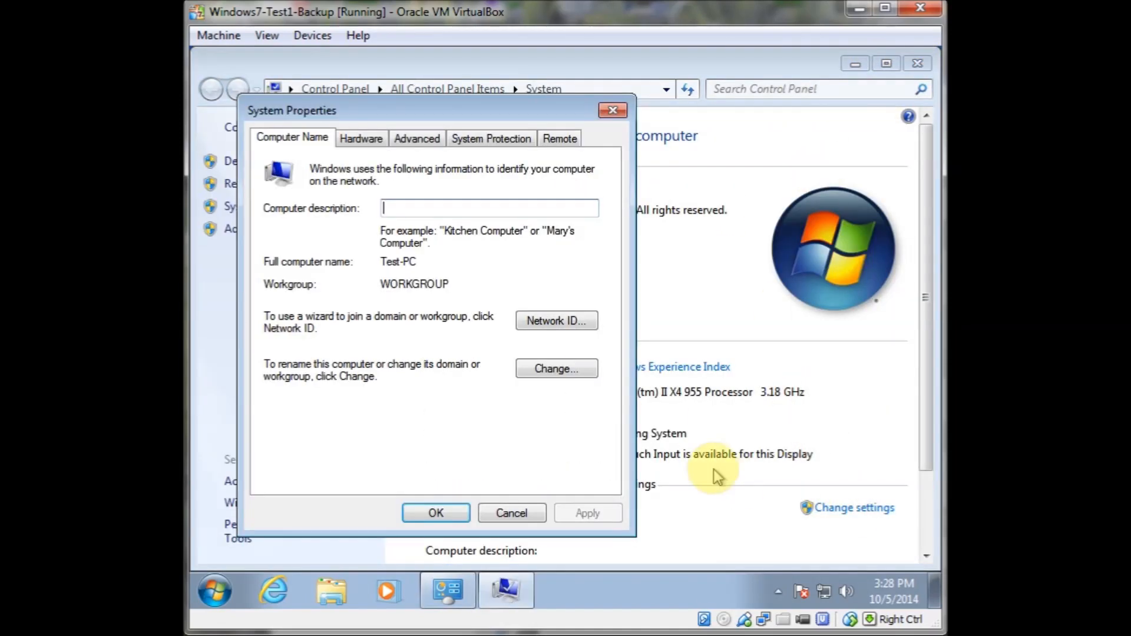
left_click(550, 321)
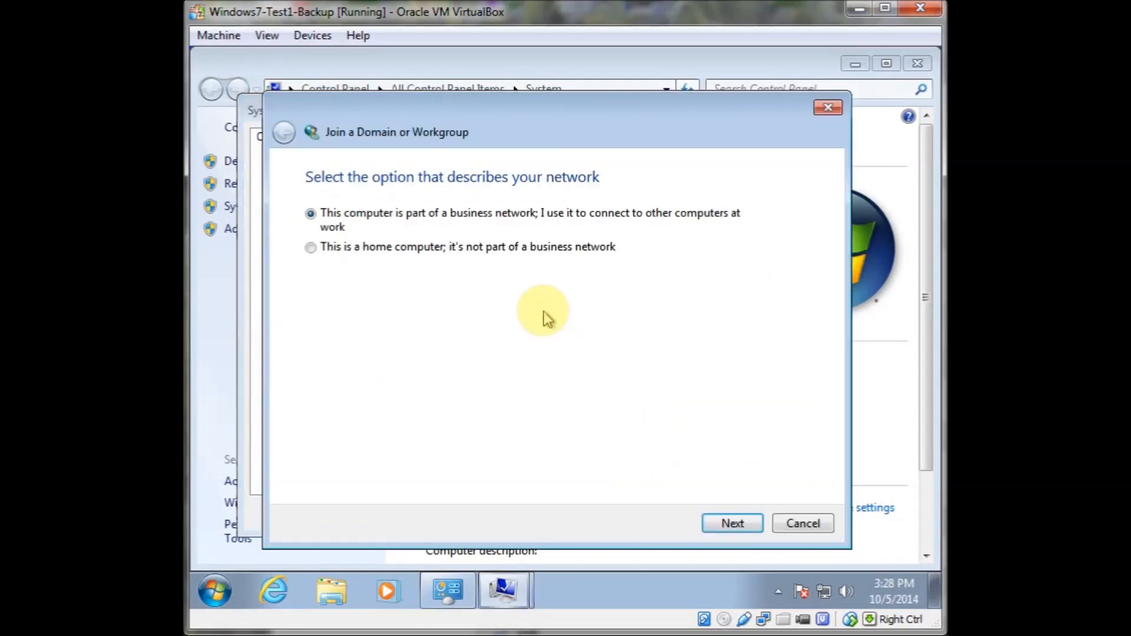
left_click(733, 529)
left_click(734, 524)
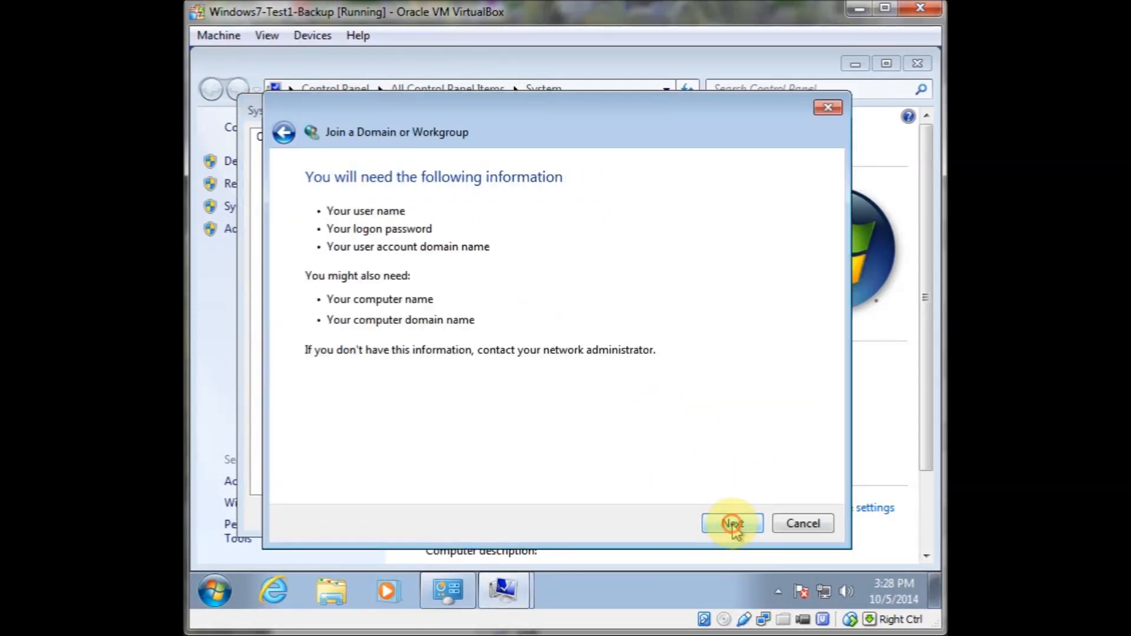
left_click(733, 524)
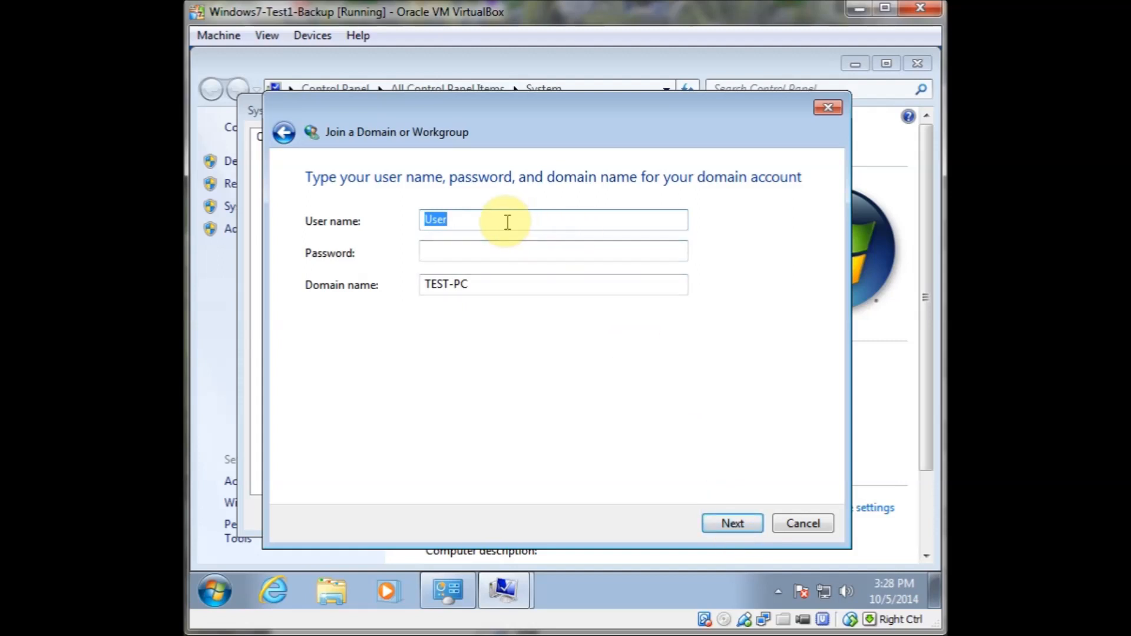
Enter the user name administrator and the account password in the join wizard
type("sfmin")
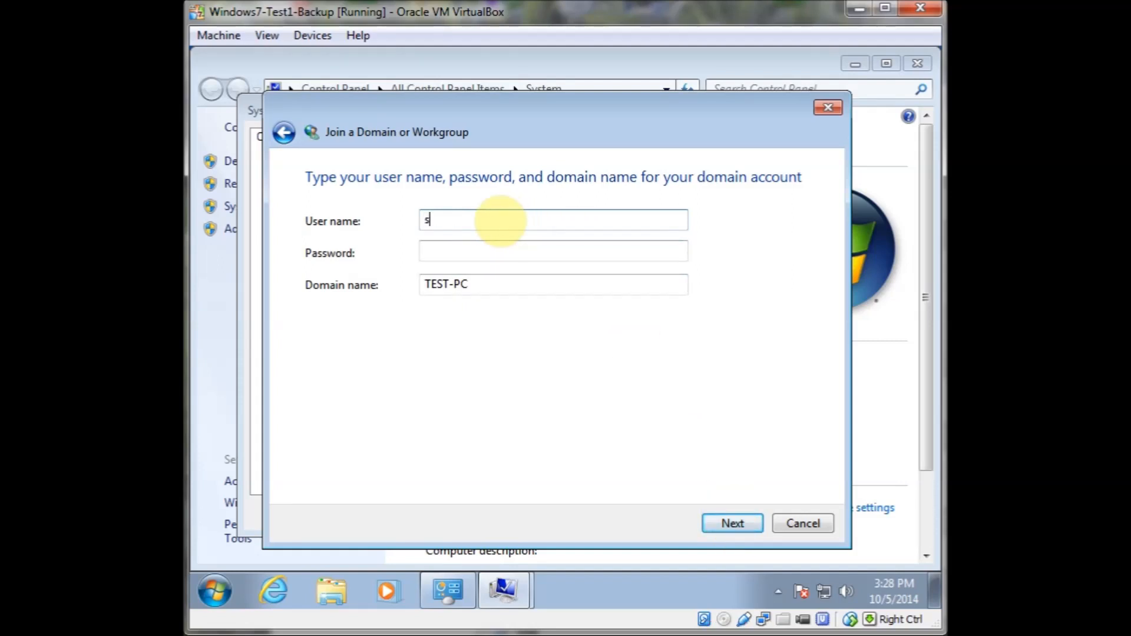
key("BackSpace")
key("BackSpace")
key("BackSpace")
key("BackSpace")
key("BackSpace")
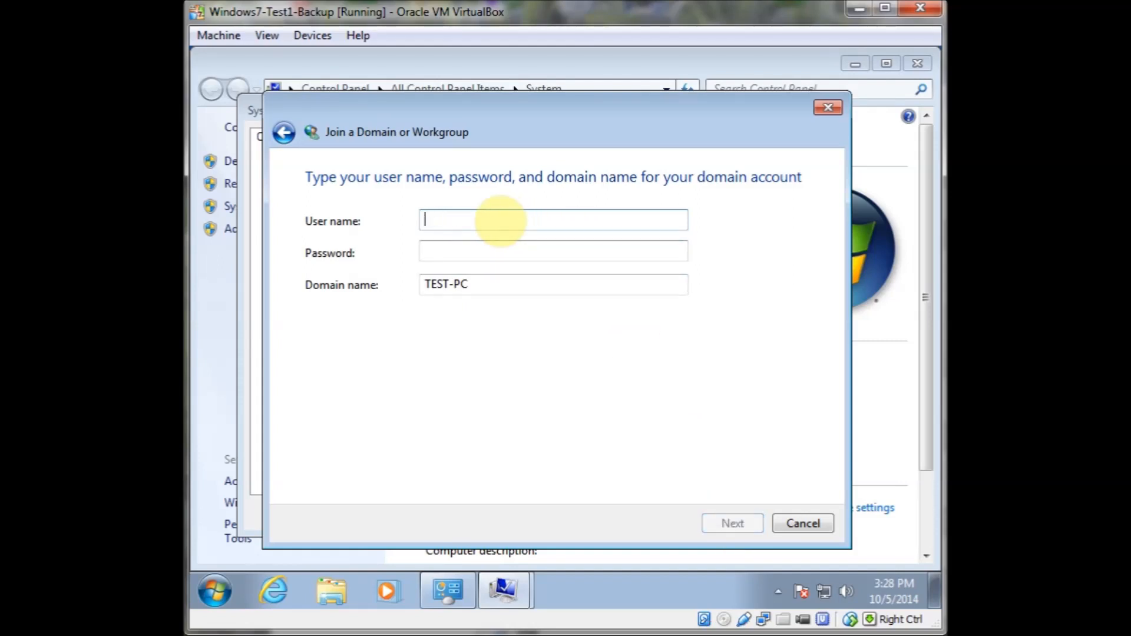
type("administrator")
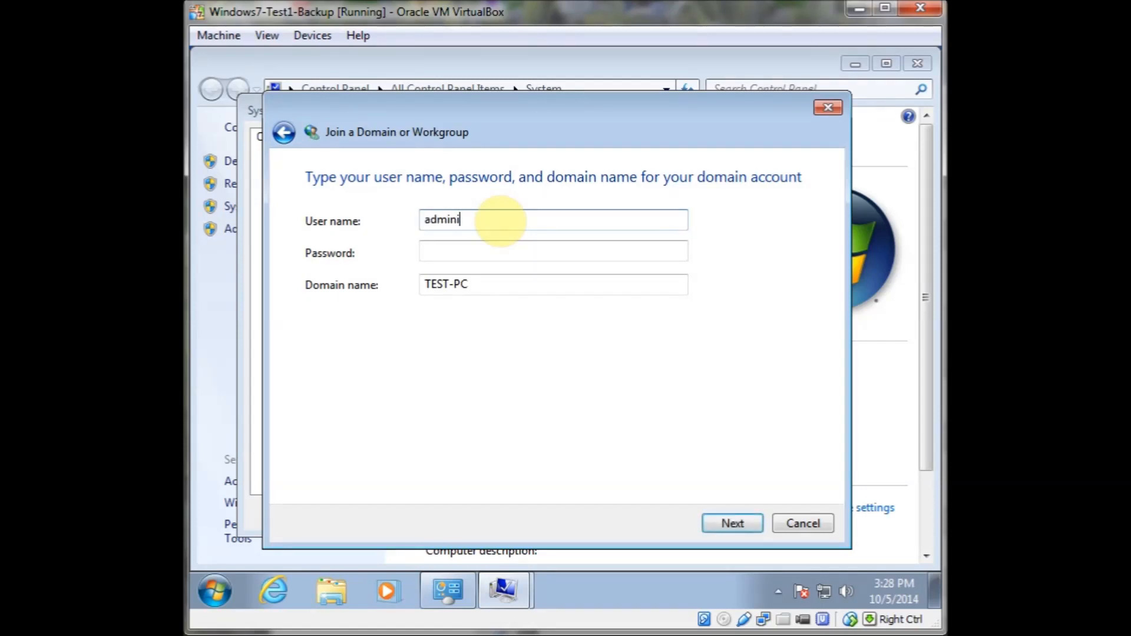
key("Tab")
type("••••••")
key("Tab")
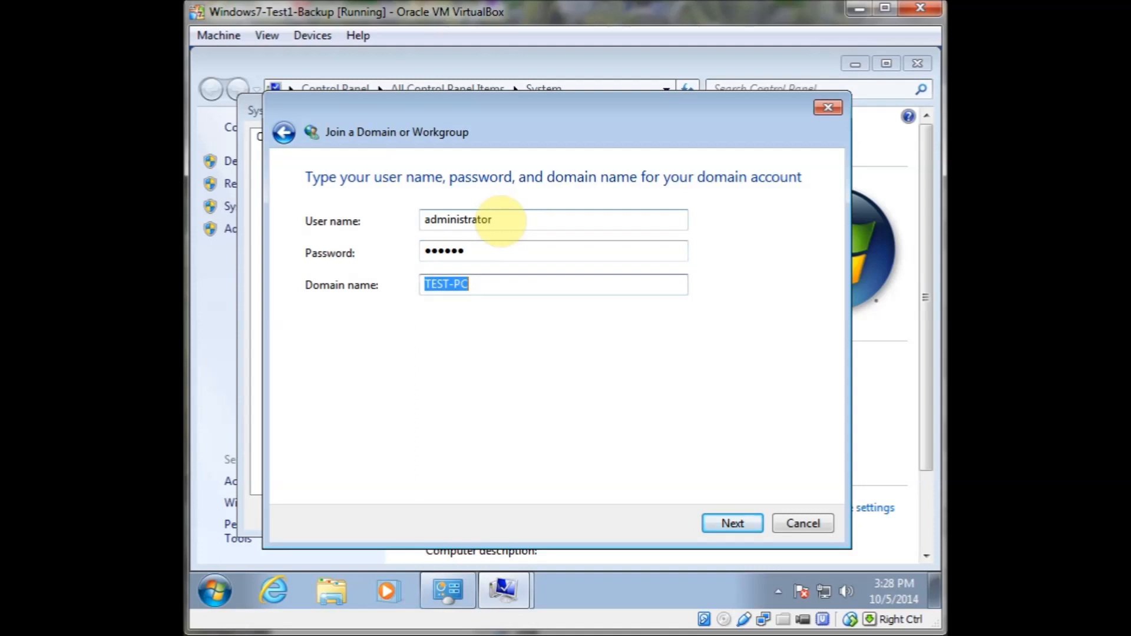
key("shift+Tab")
type("•••••••")
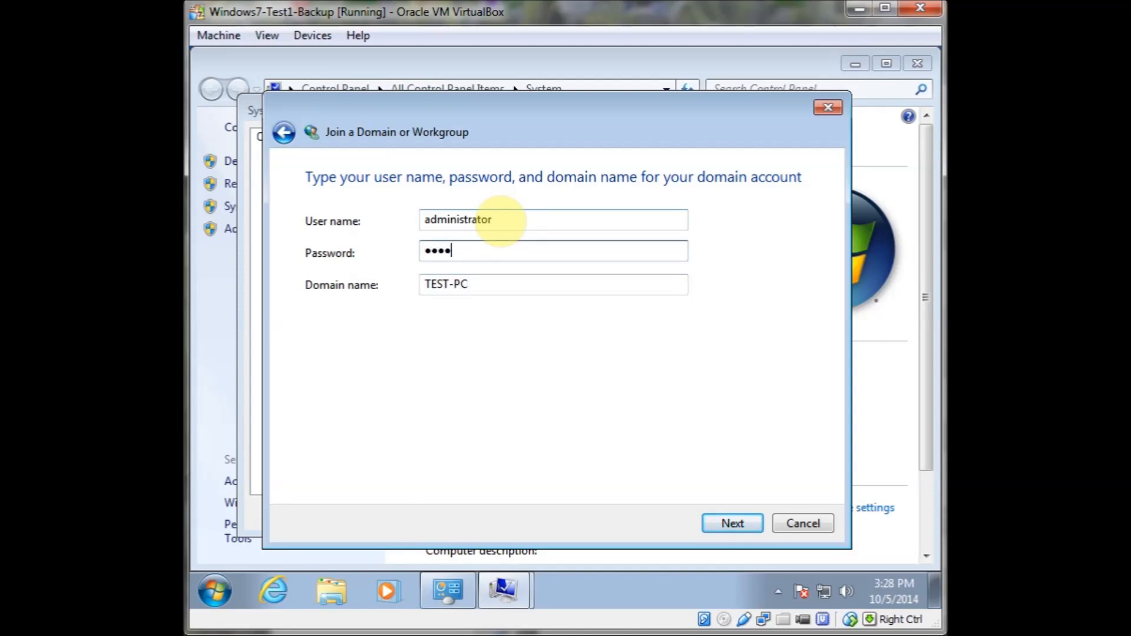
type("••")
key("Tab")
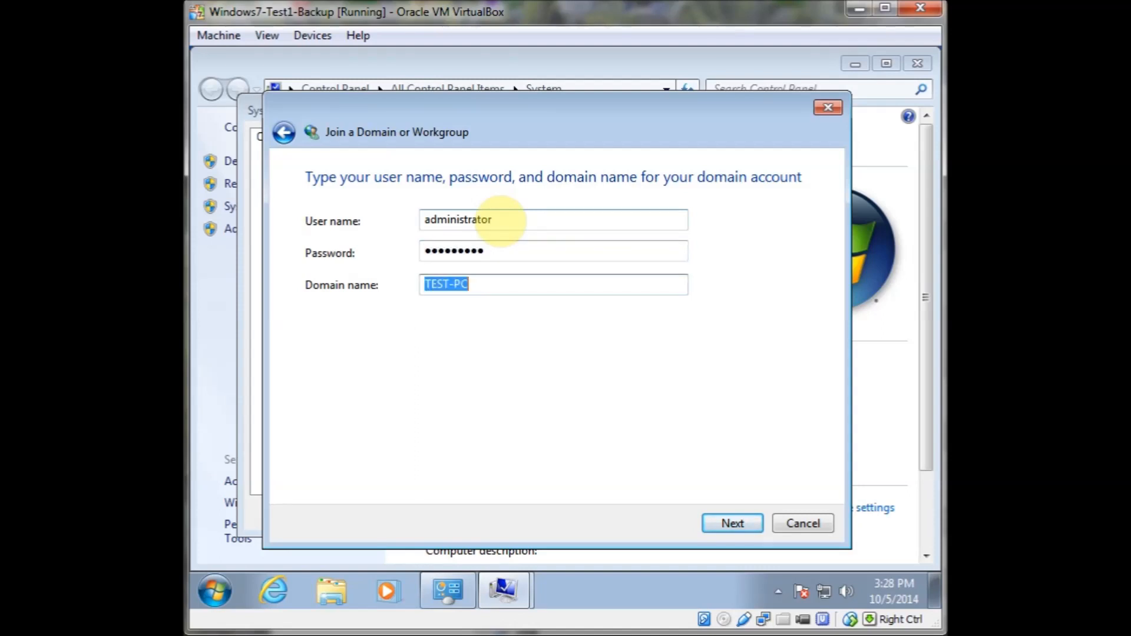
Enter FRUGAL.LOCAL as the user account domain name and continue
type("FRUGAL.LOCAL")
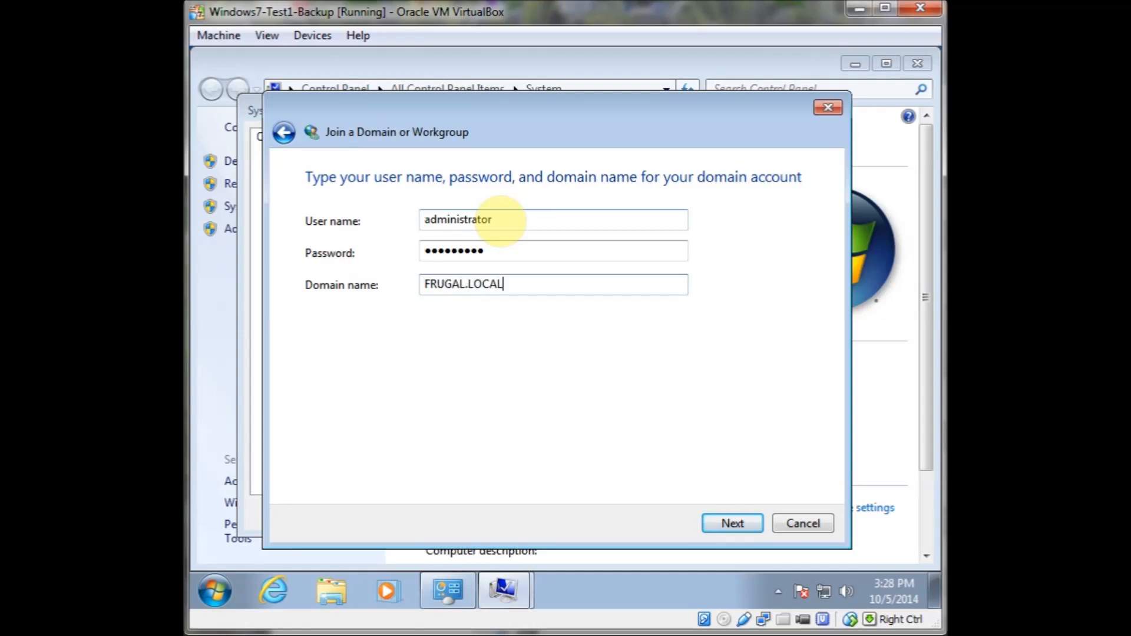
left_click(734, 526)
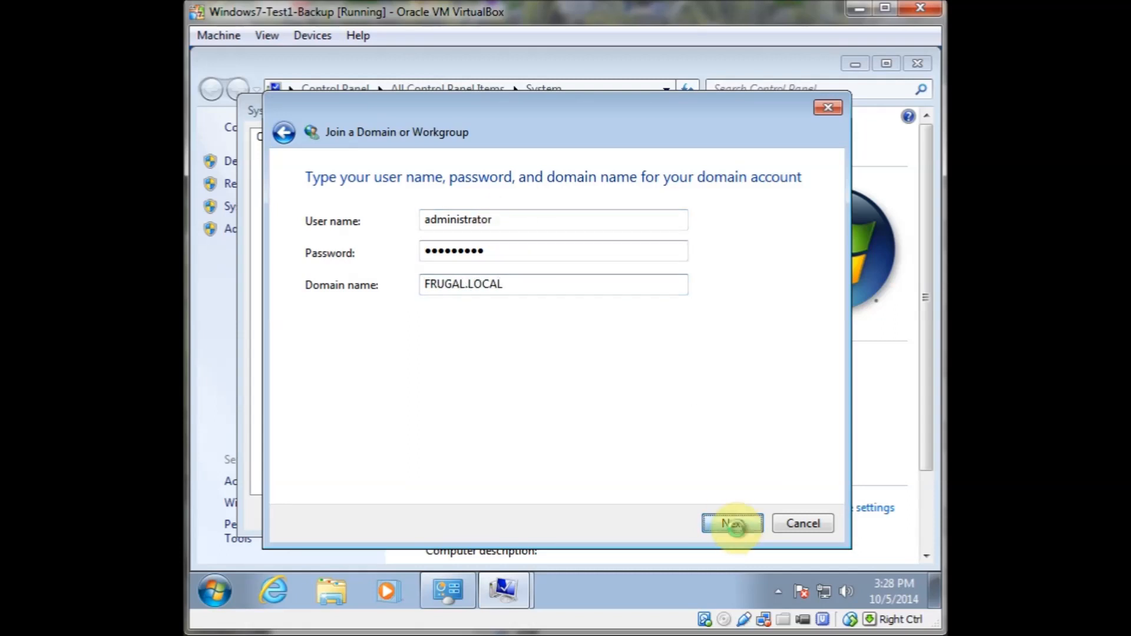
Enter FRUGAL.LOCAL as the computer domain and continue
left_click(446, 289)
type("FR")
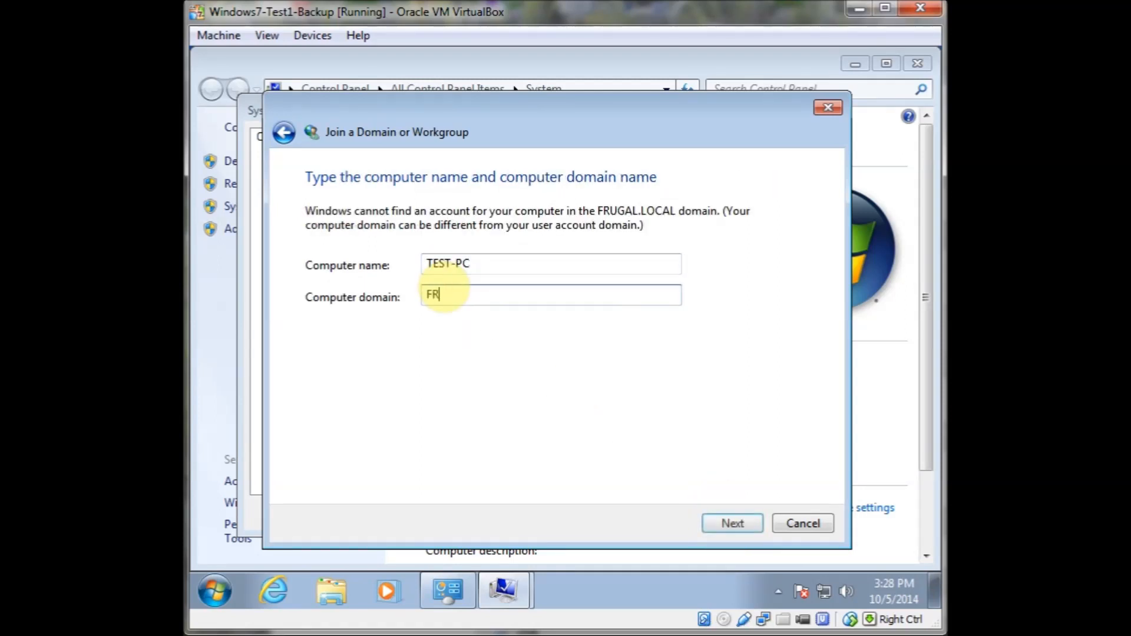
type("UGAL.LOCAL")
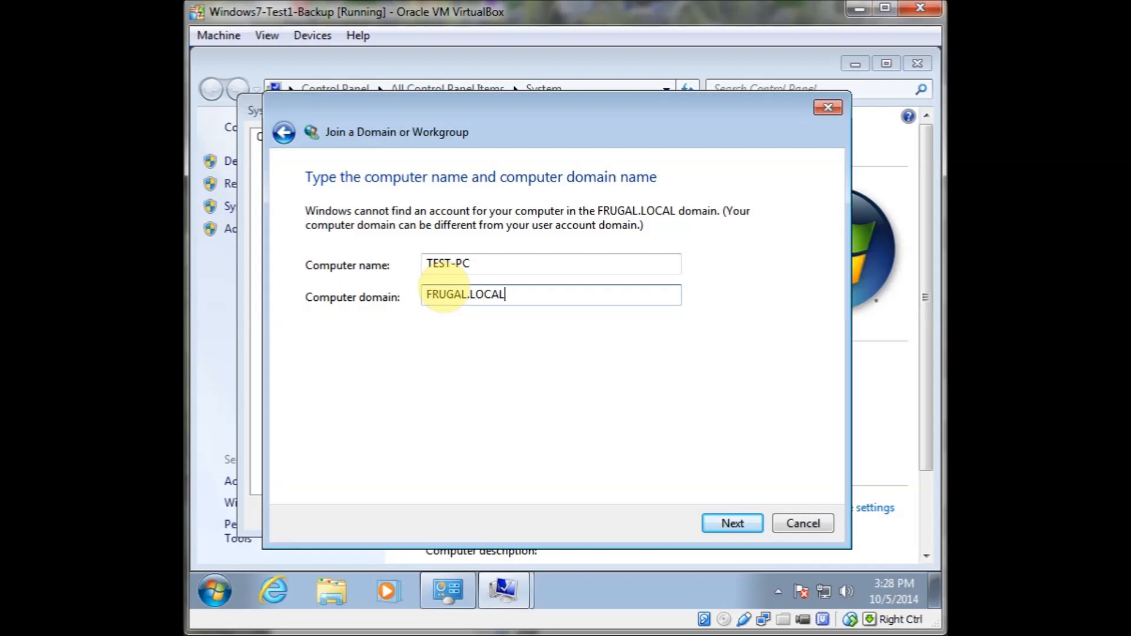
left_click(730, 523)
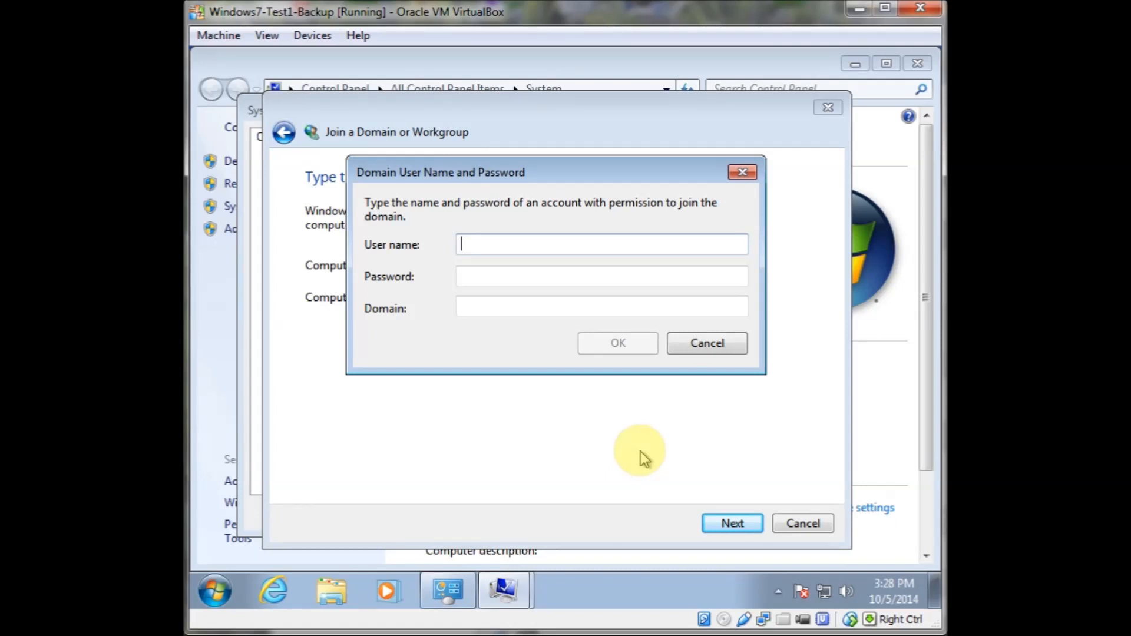
Supply user name administrator, the account password, and domain FRUGAL.LOCAL in the domain credentials dialog and confirm
type("admini")
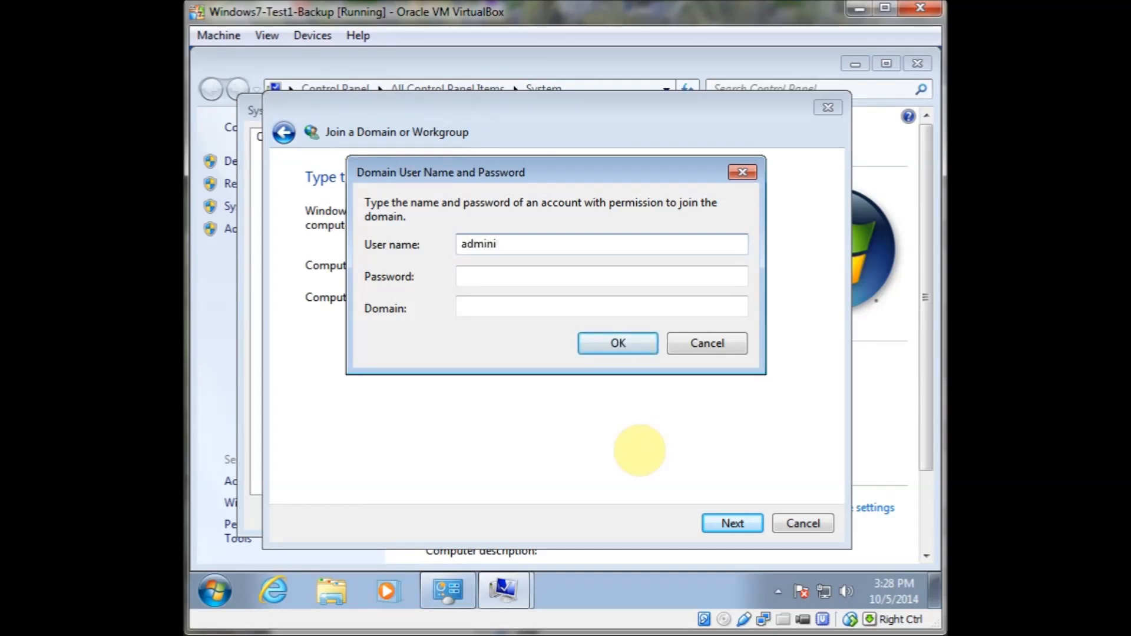
type("strator")
key("Tab")
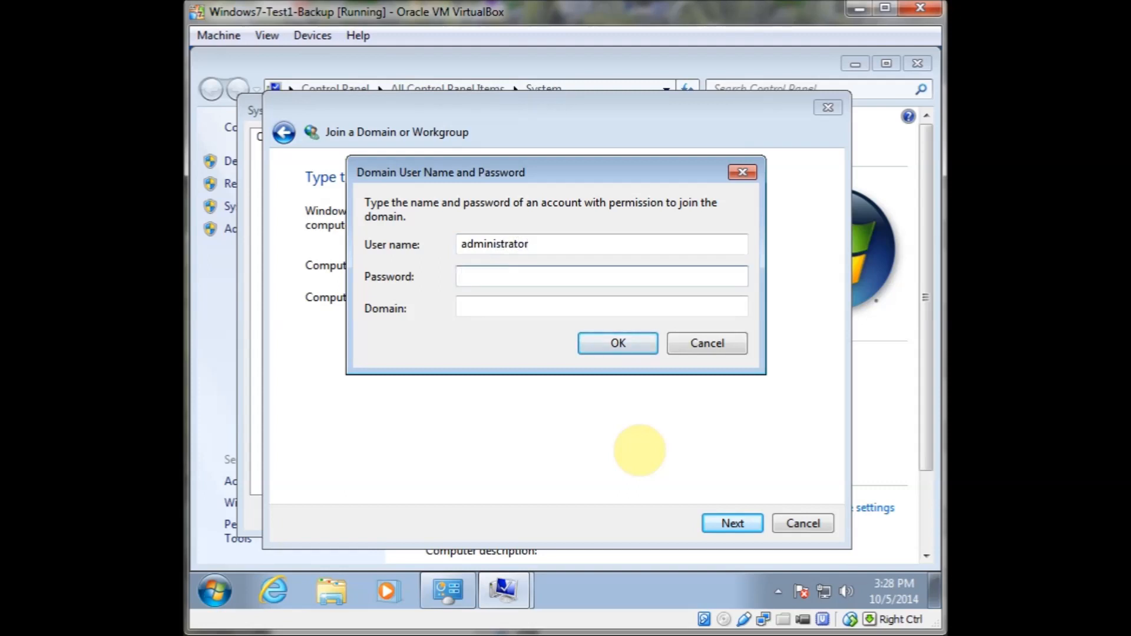
type("••••••••••")
key("Tab")
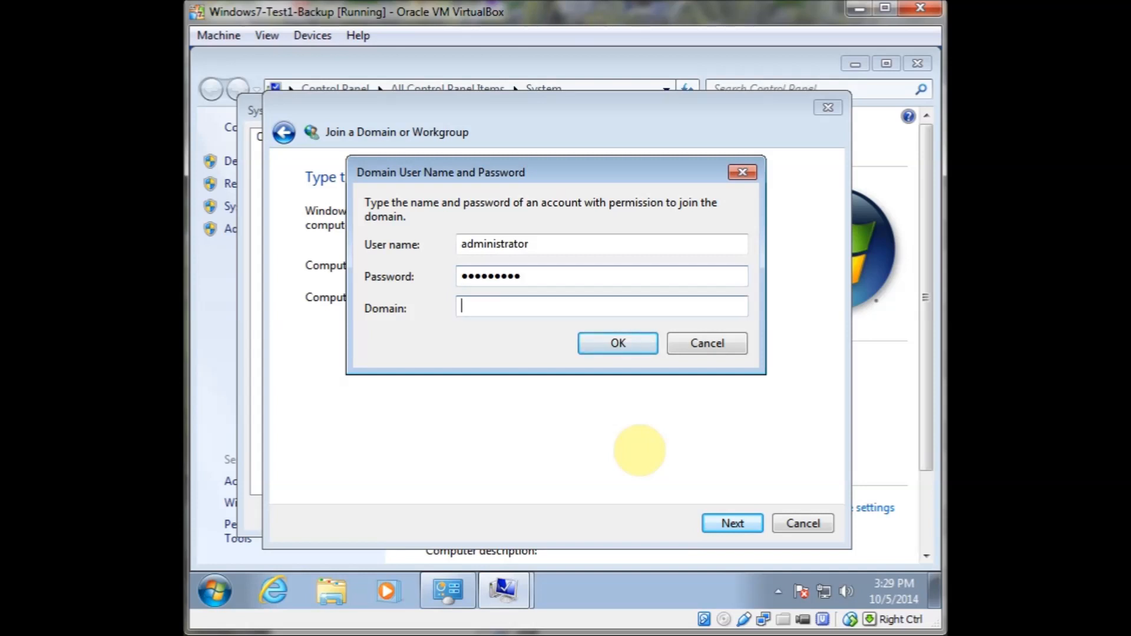
type("FRUGAL.LOCAL")
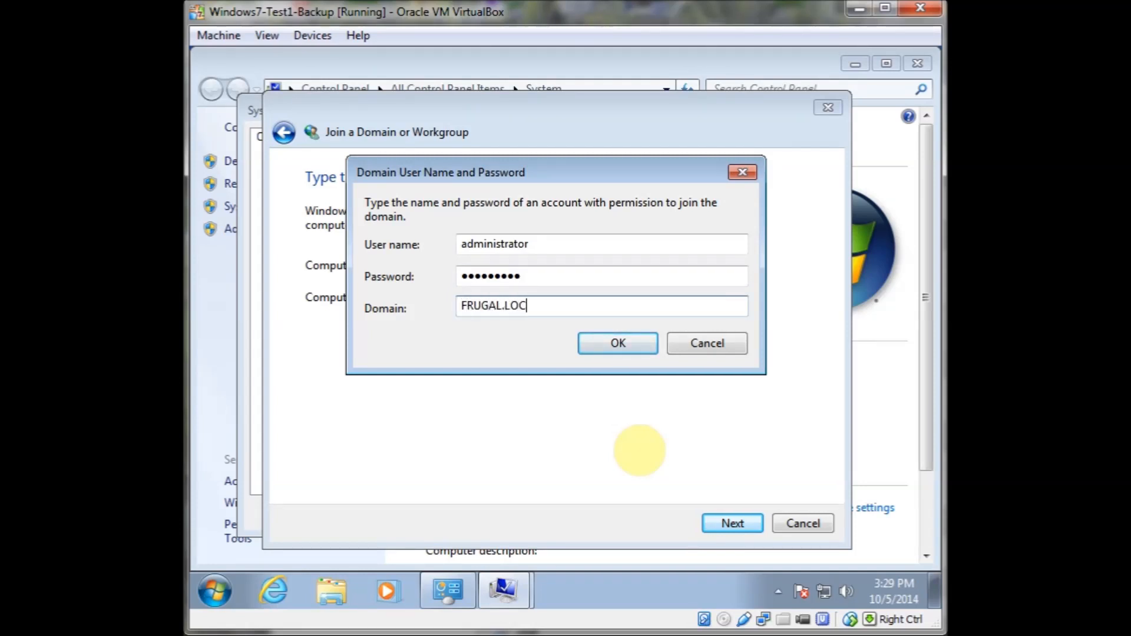
left_click(616, 344)
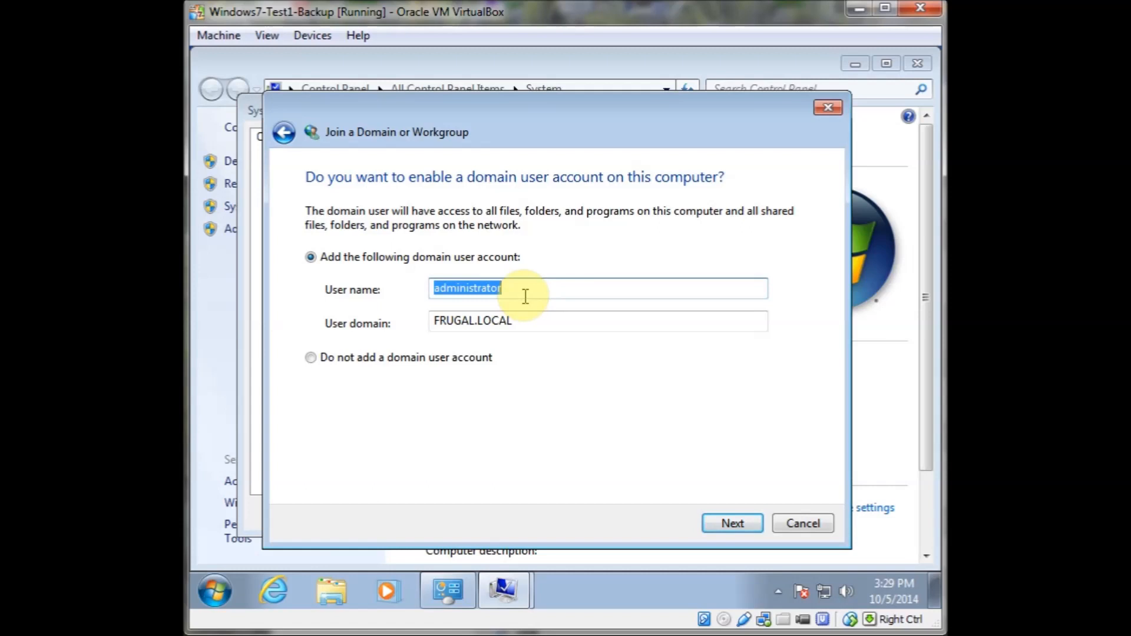
Add the administrator domain user account and grant it the Administrator account type
left_click(713, 521)
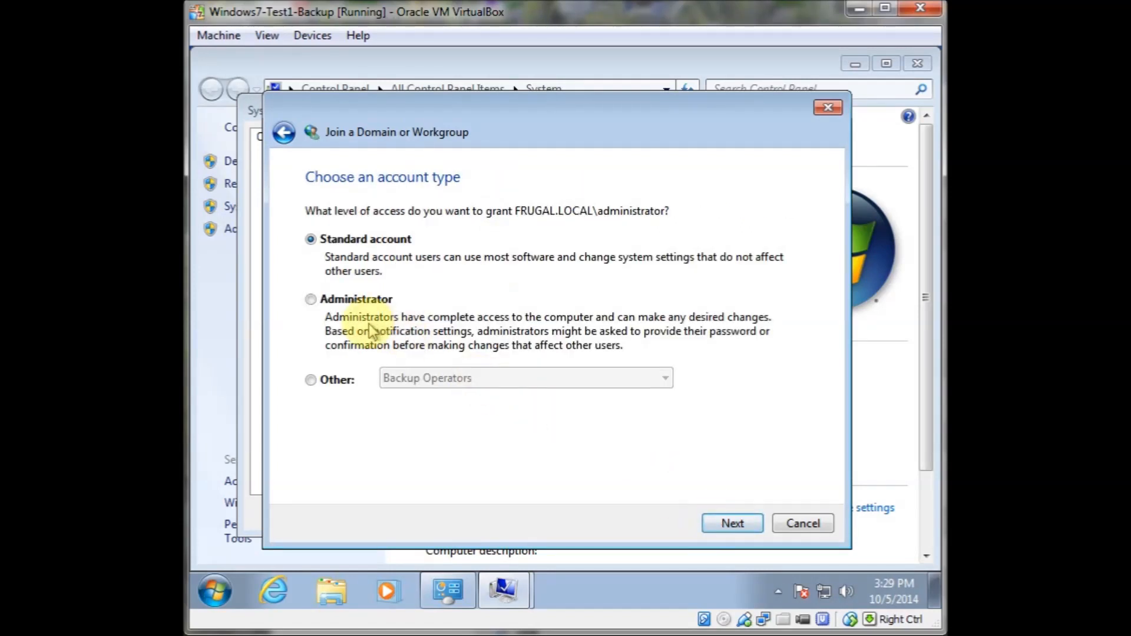
left_click(357, 298)
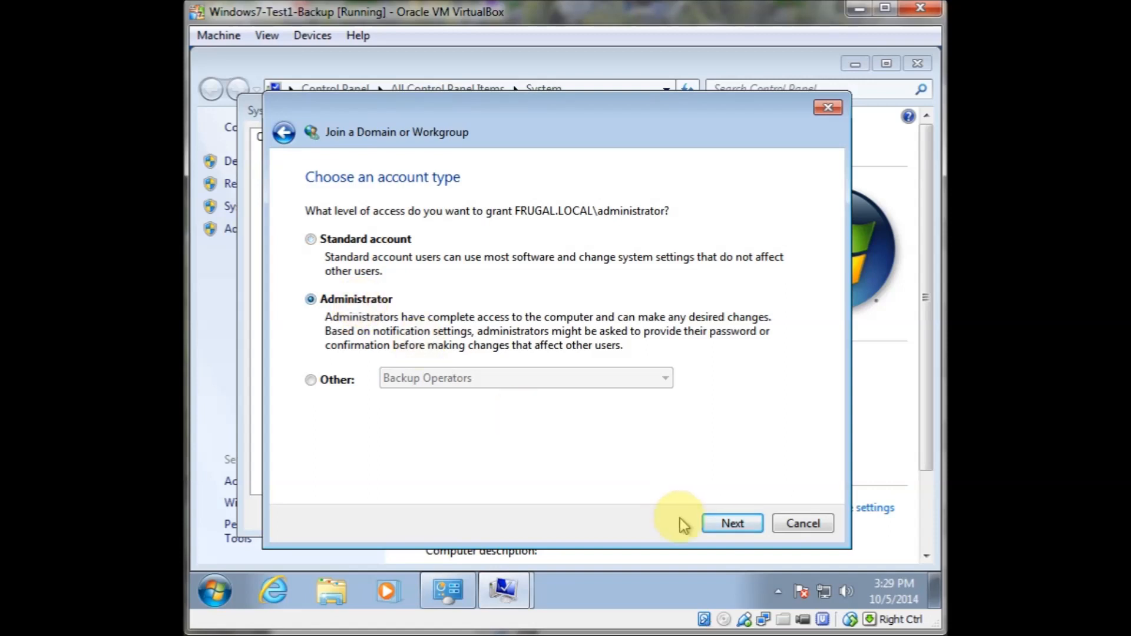
Finish the domain join wizard, close System Properties, and restart the computer now
left_click(722, 523)
left_click(722, 522)
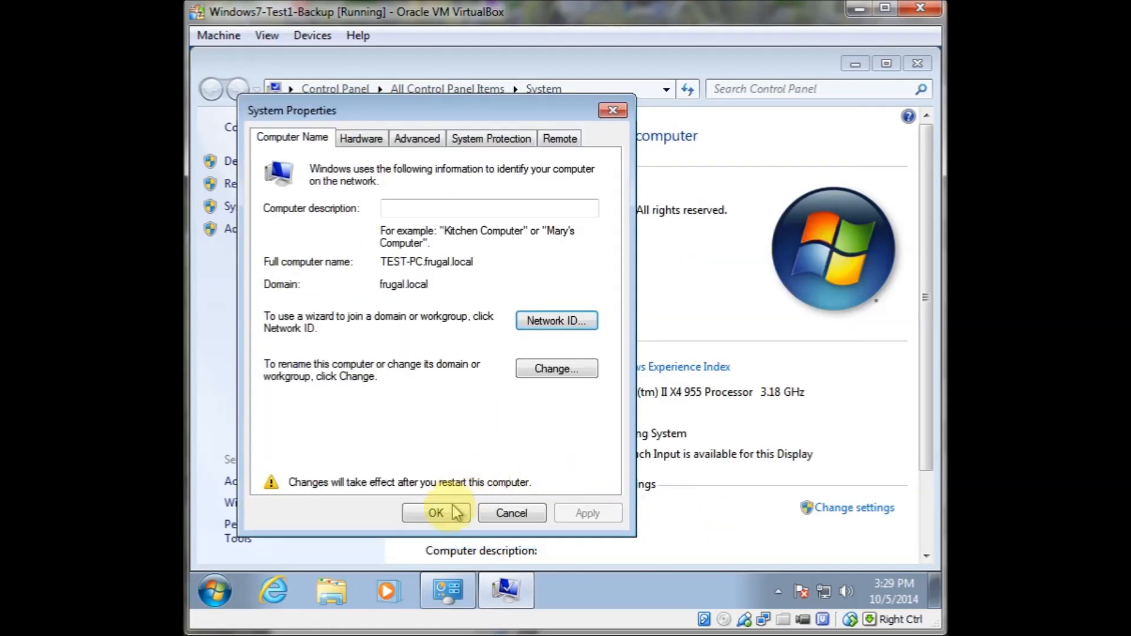
left_click(454, 511)
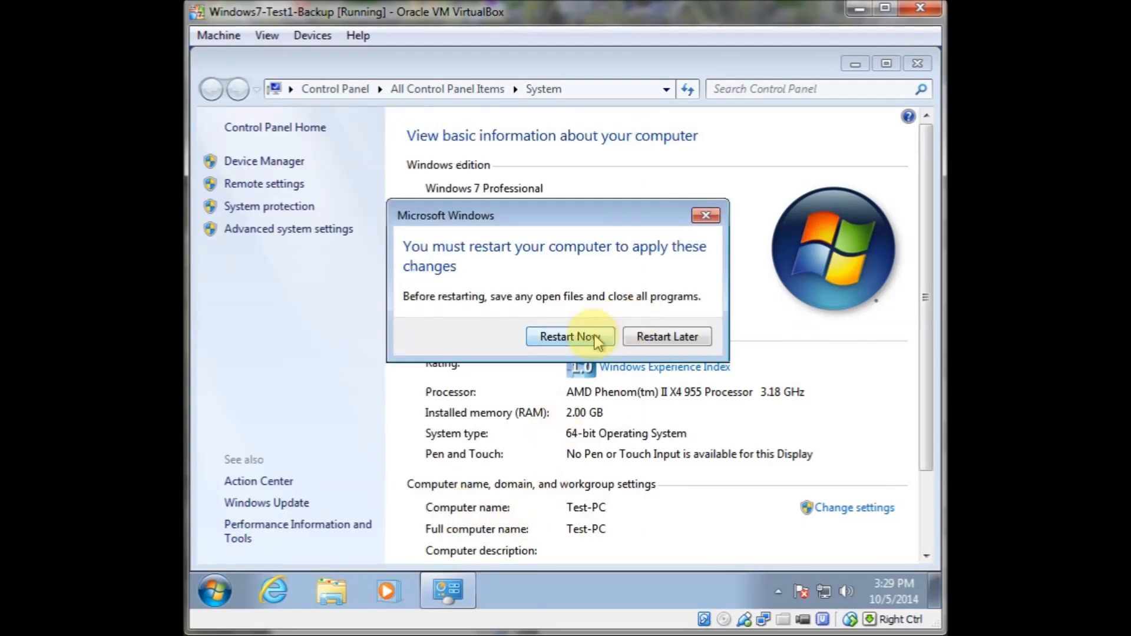
left_click(591, 345)
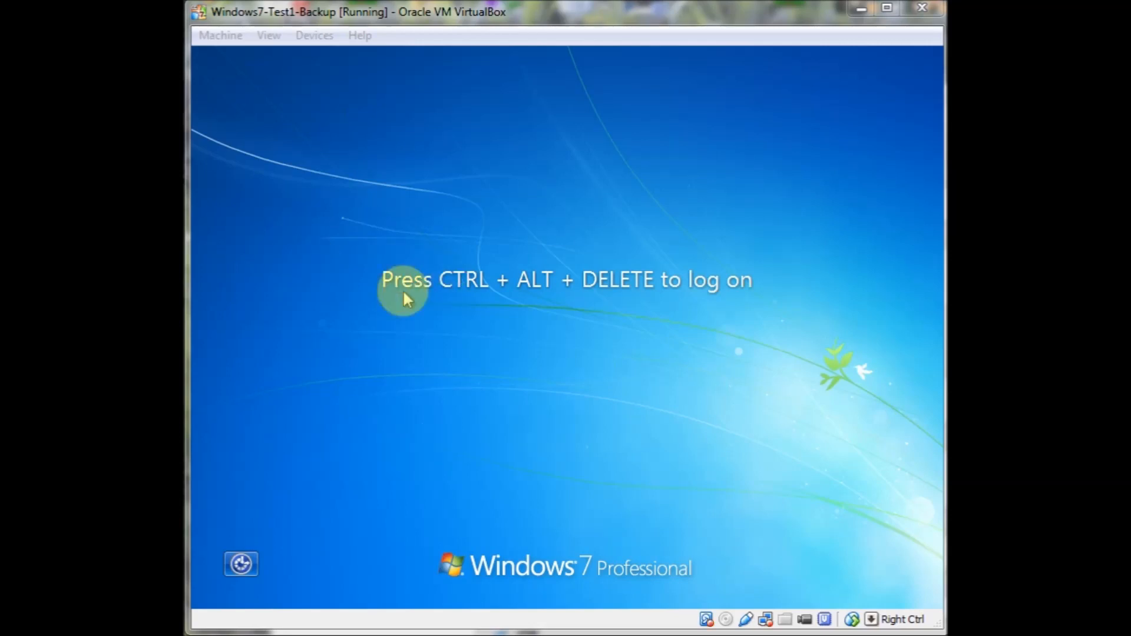
Send Ctrl-Alt-Del to the virtual machine and log on as FRUGAL.LOCAL\administrator with the account password
left_click(226, 36)
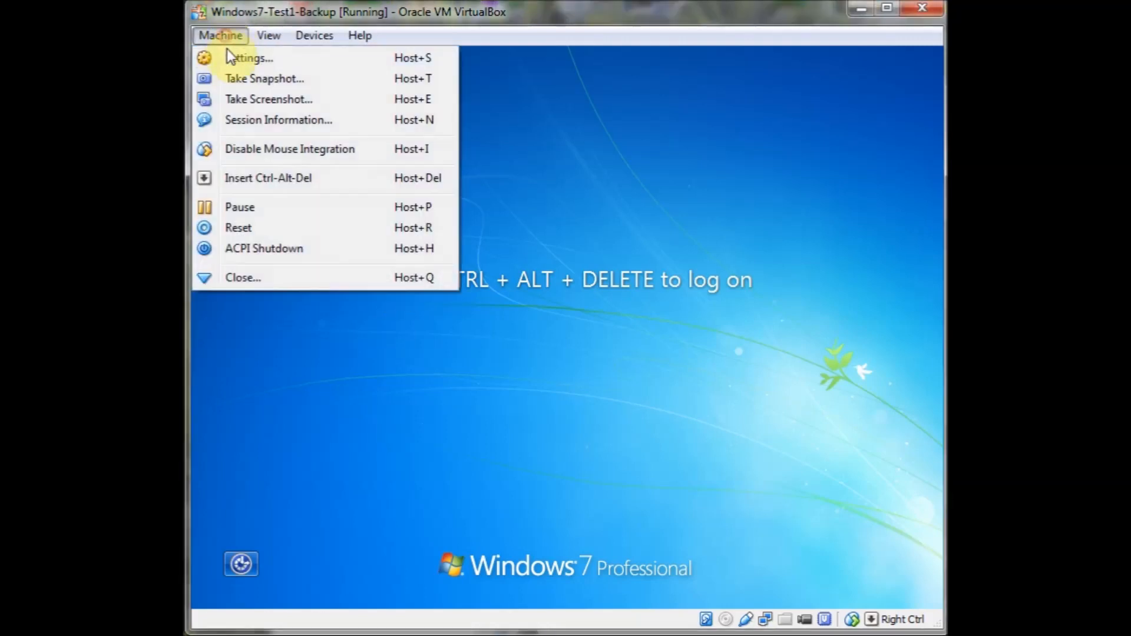
left_click(256, 180)
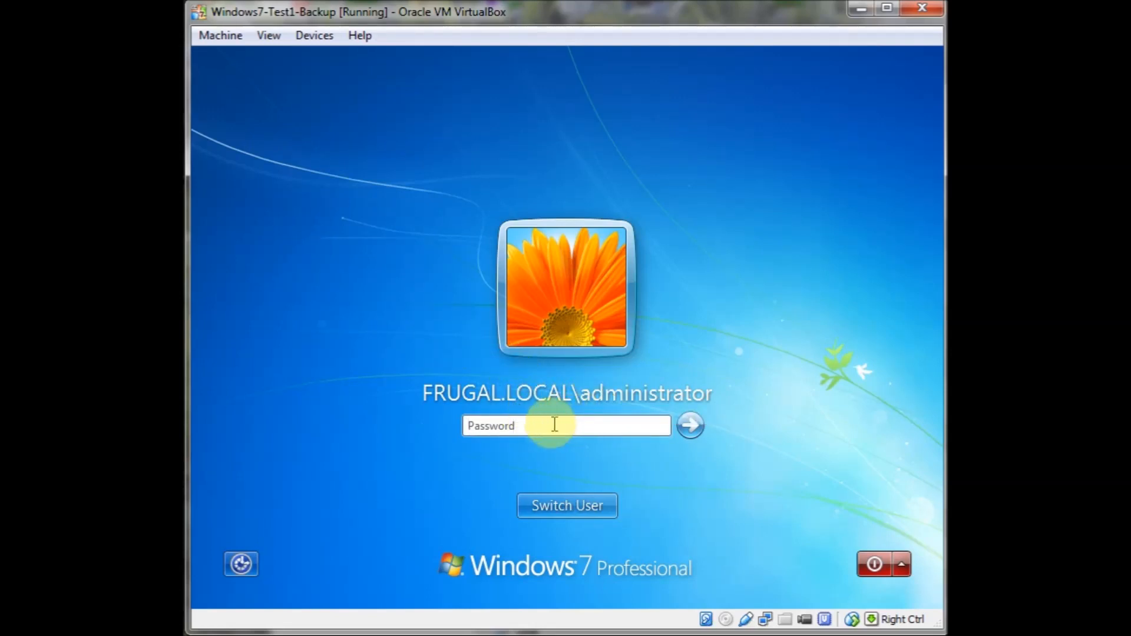
type("*****")
key("BackSpace")
key("BackSpace")
key("BackSpace")
key("BackSpace")
type("*********")
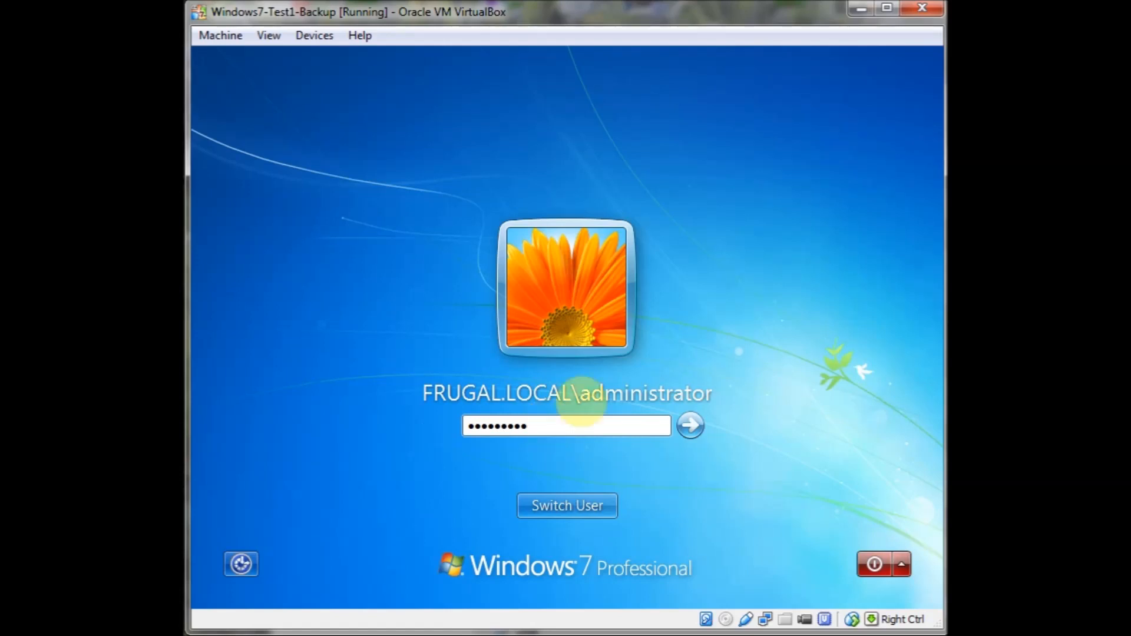
left_click(691, 428)
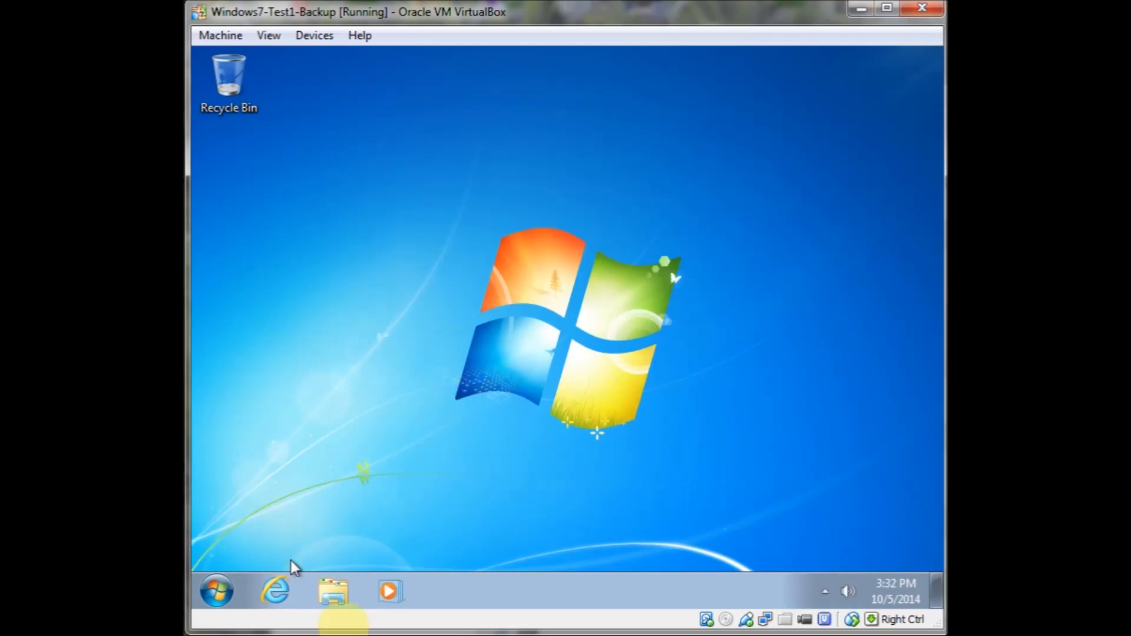
Browse the user profile folders under C:\Users in Explorer to examine them, then close the window
left_click(332, 591)
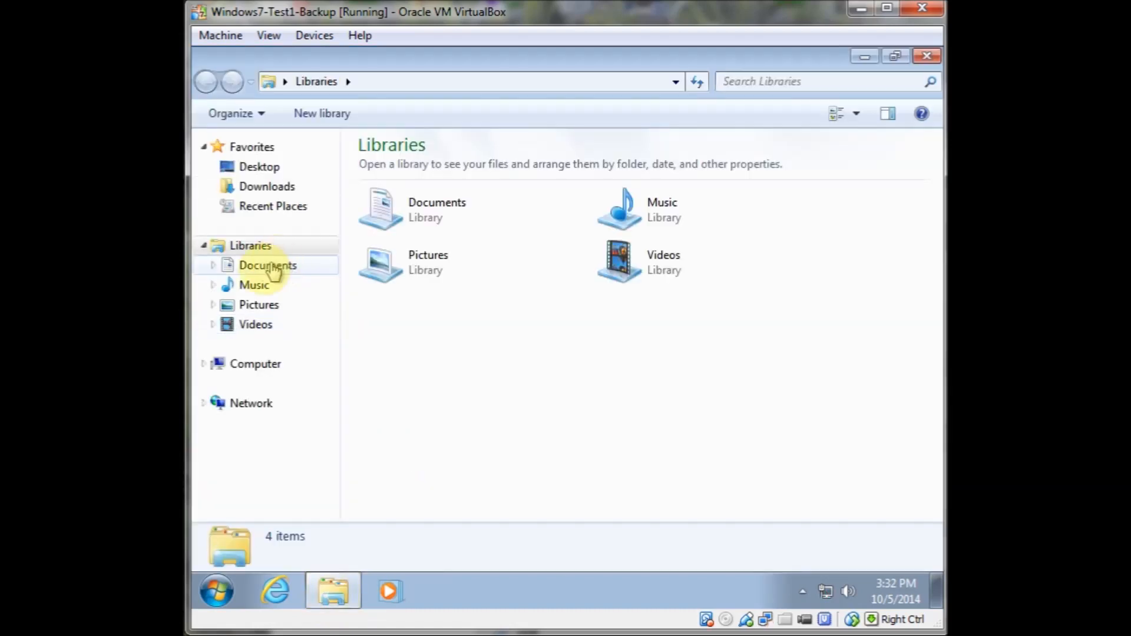
left_click(252, 366)
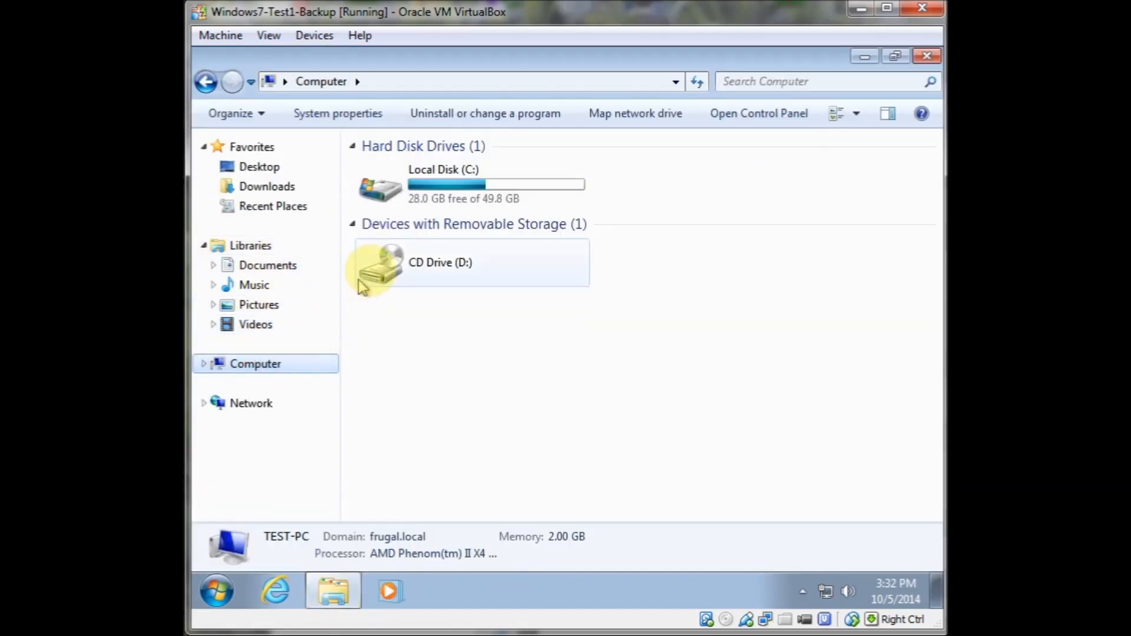
left_click(418, 200)
double_click(418, 201)
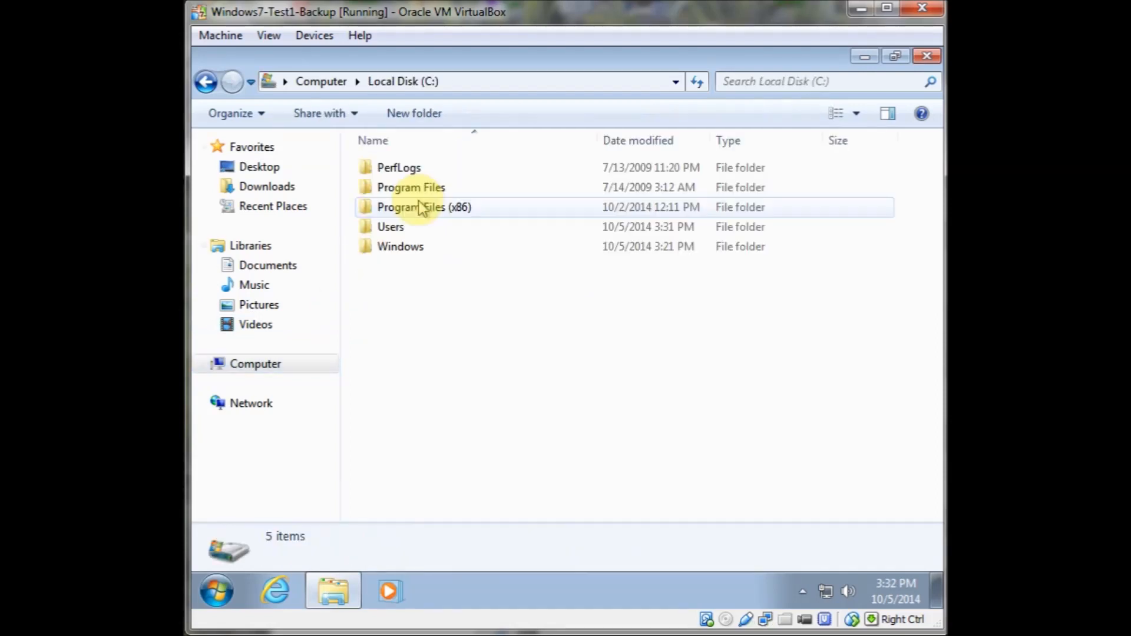
double_click(392, 227)
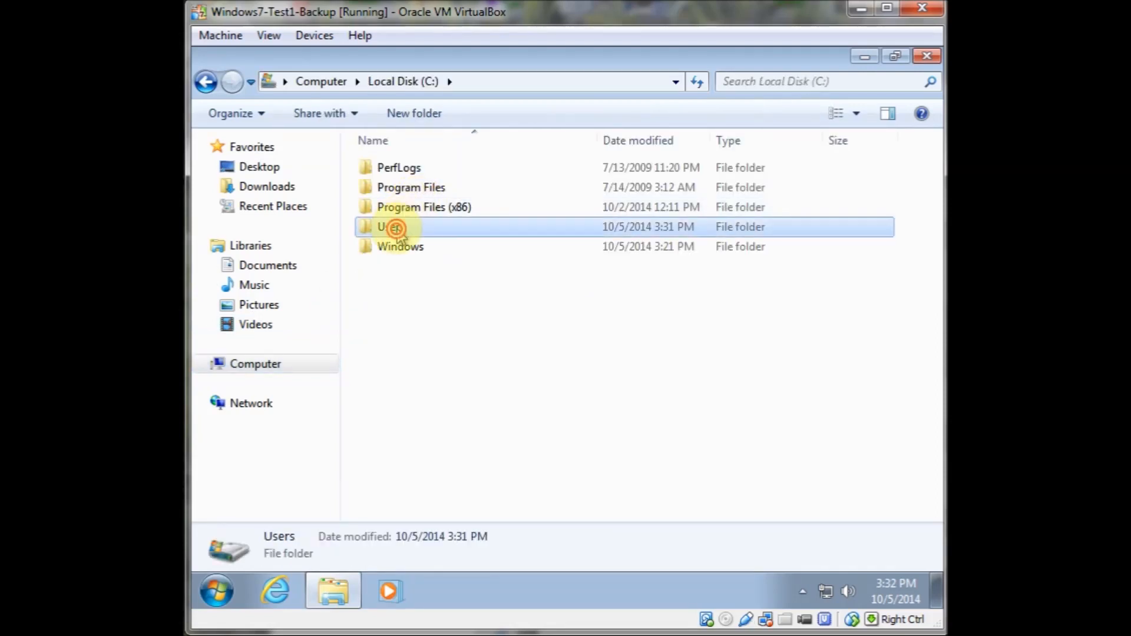
mouse_move(401, 215)
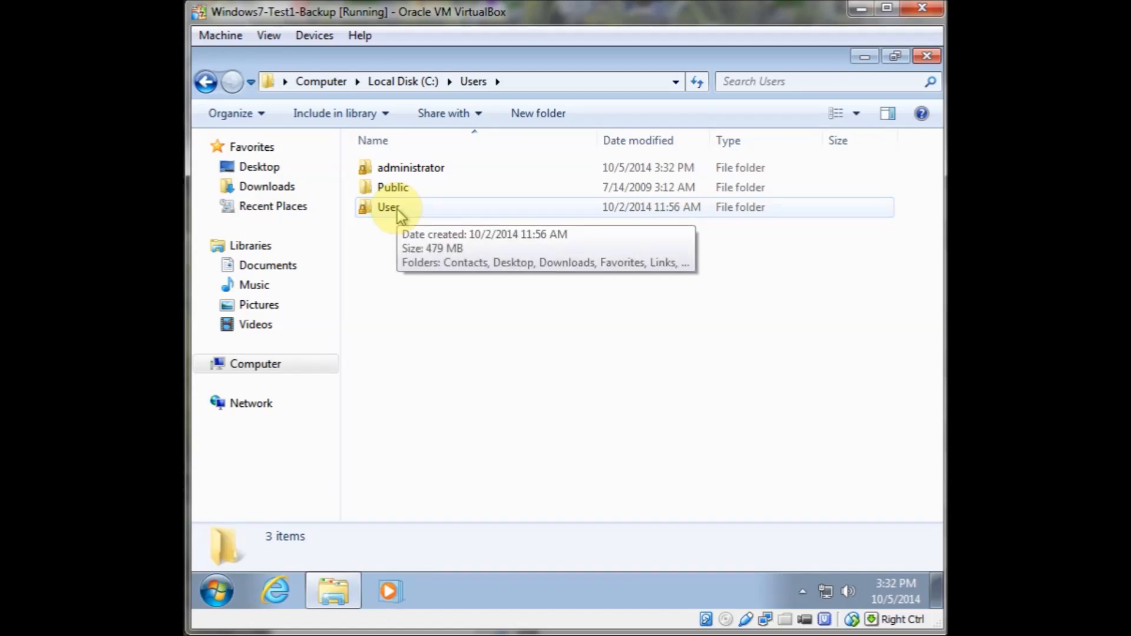
double_click(396, 208)
double_click(395, 189)
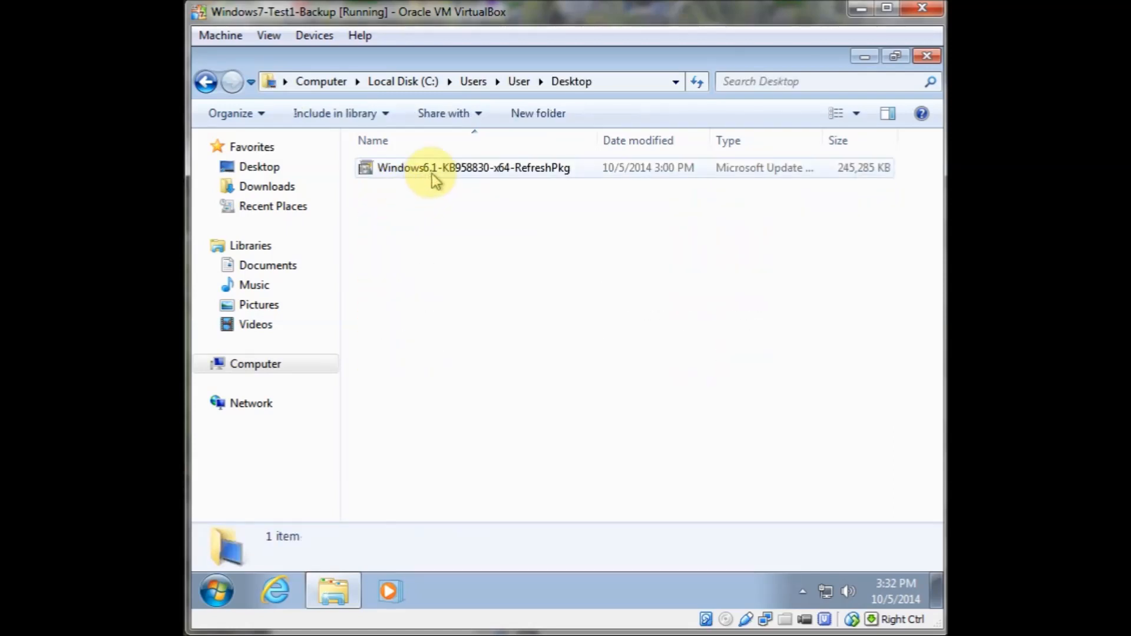
left_click(206, 82)
left_click(205, 82)
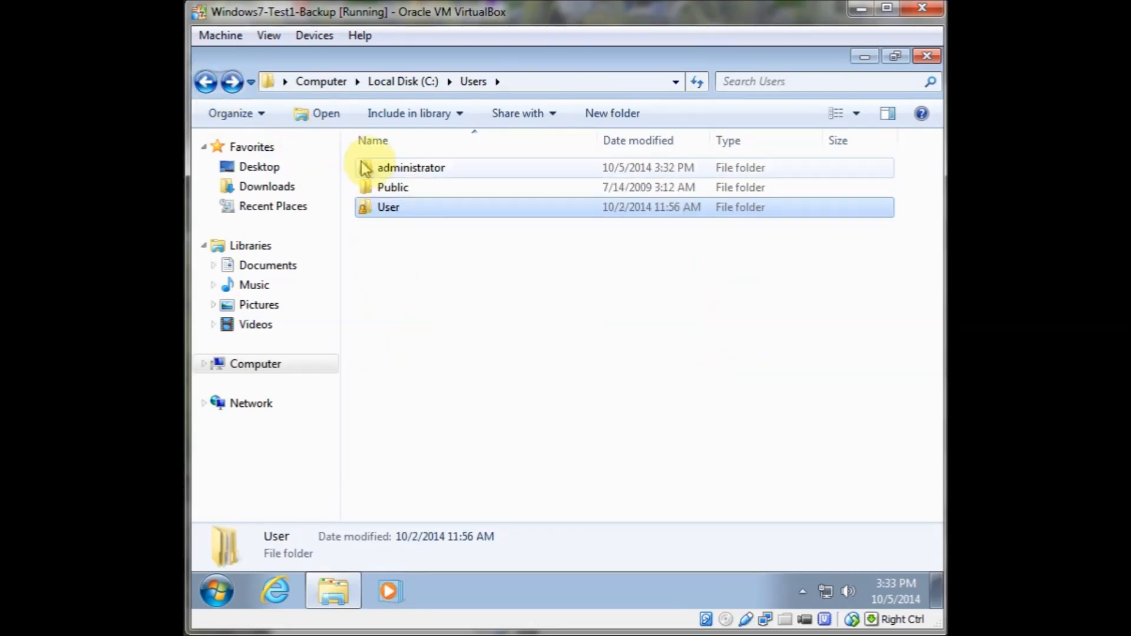
left_click(398, 170)
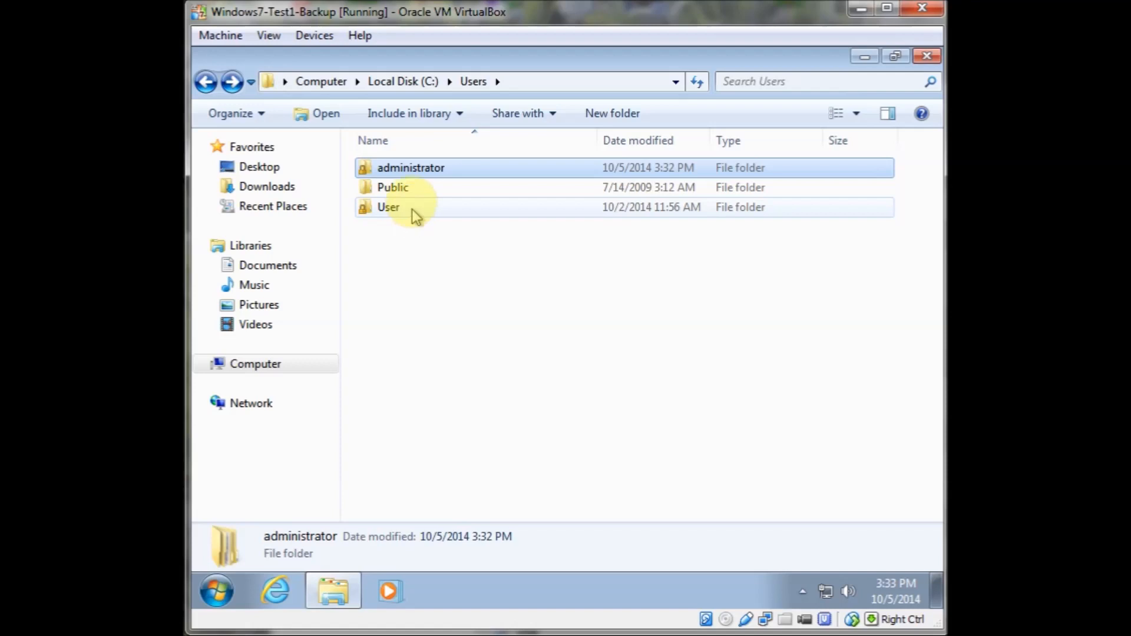
mouse_move(414, 187)
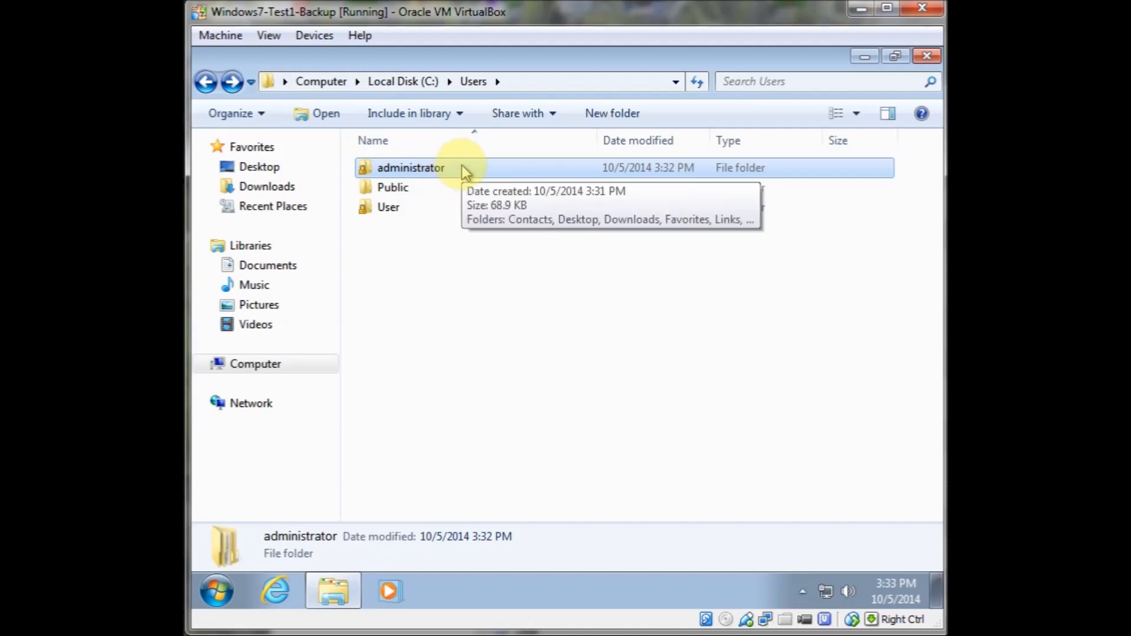
double_click(401, 169)
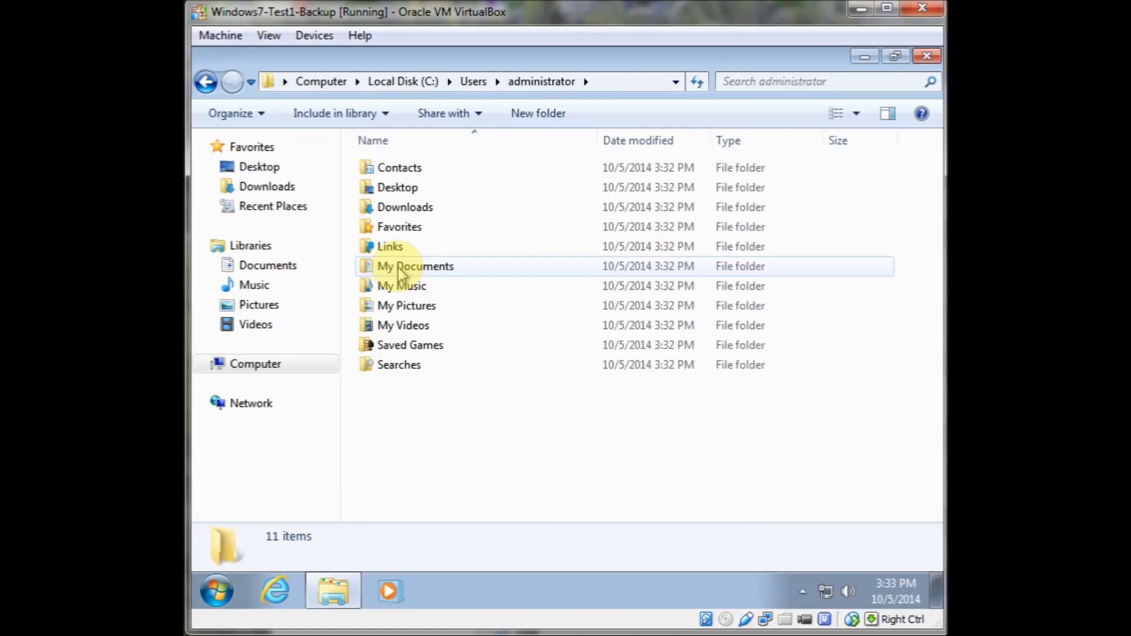
left_click(204, 81)
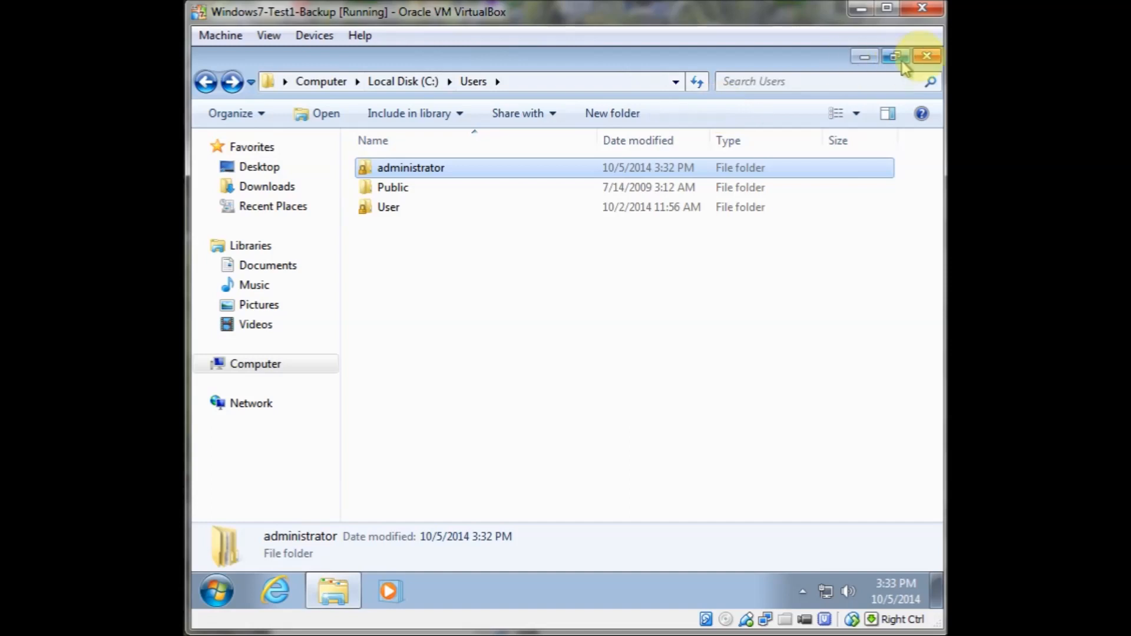
left_click(927, 58)
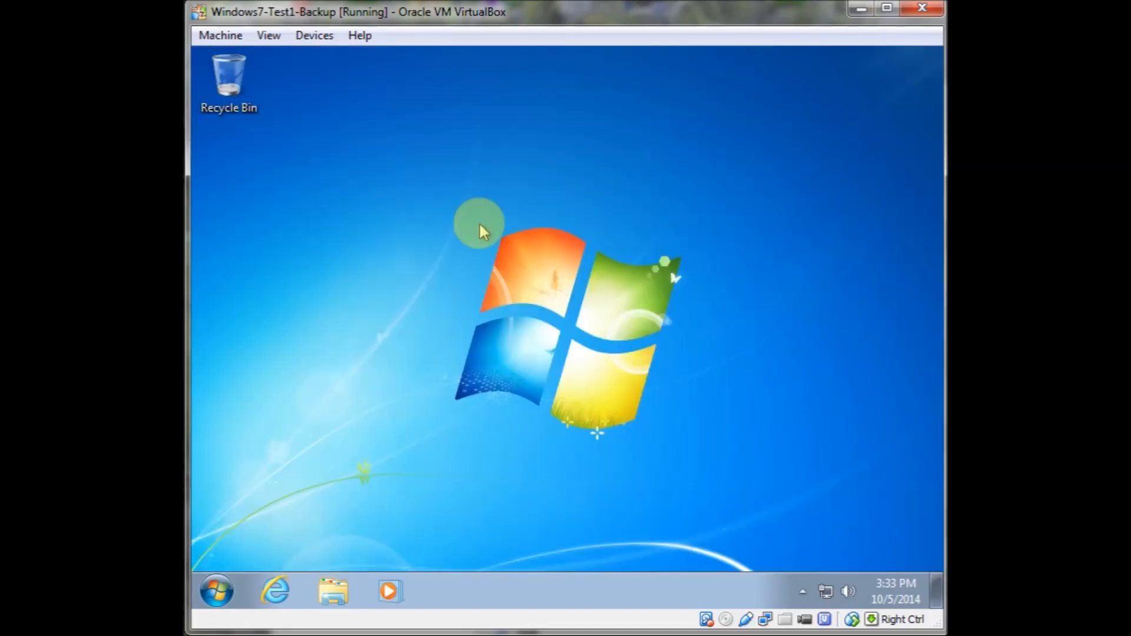
Open Control Panel in small icons view, go to Programs and Features, and open Turn Windows features on or off
left_click(225, 586)
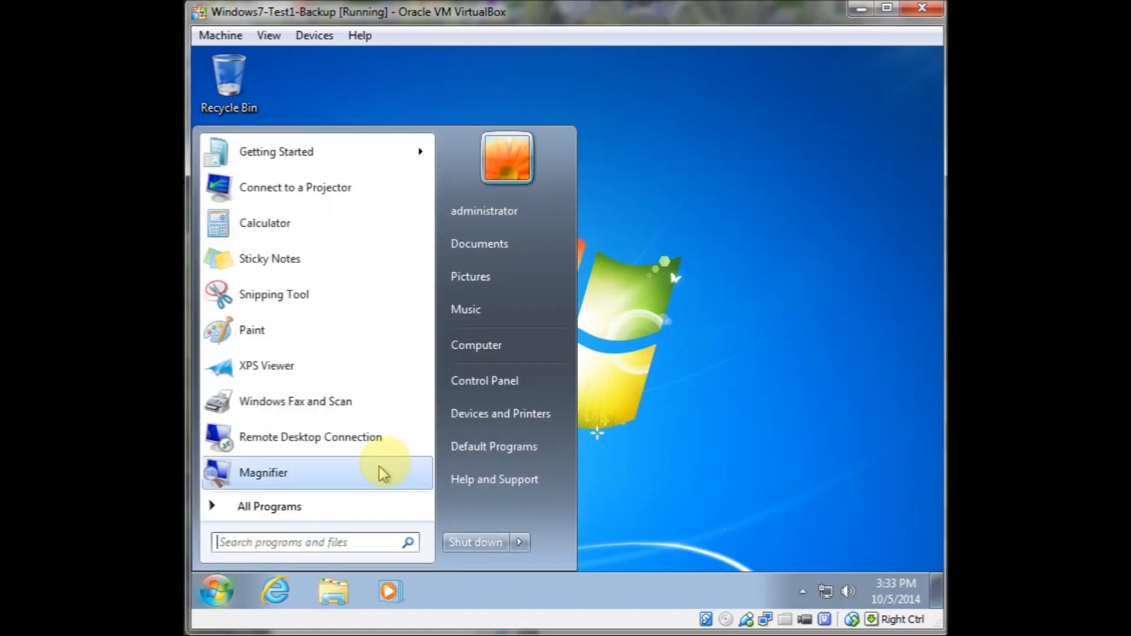
left_click(505, 391)
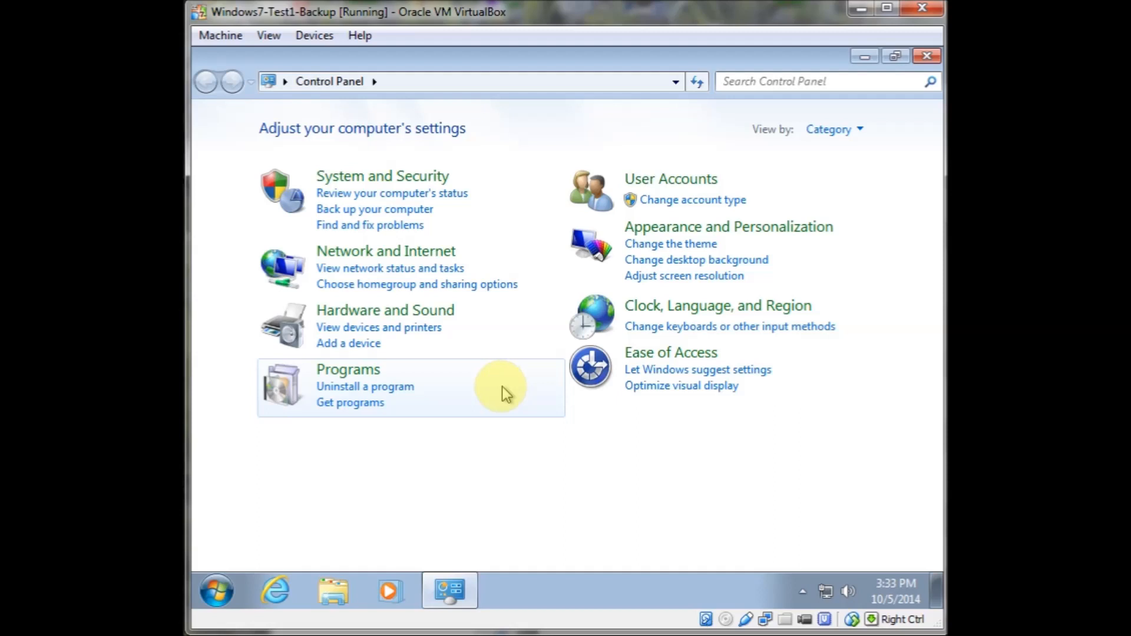
left_click(848, 131)
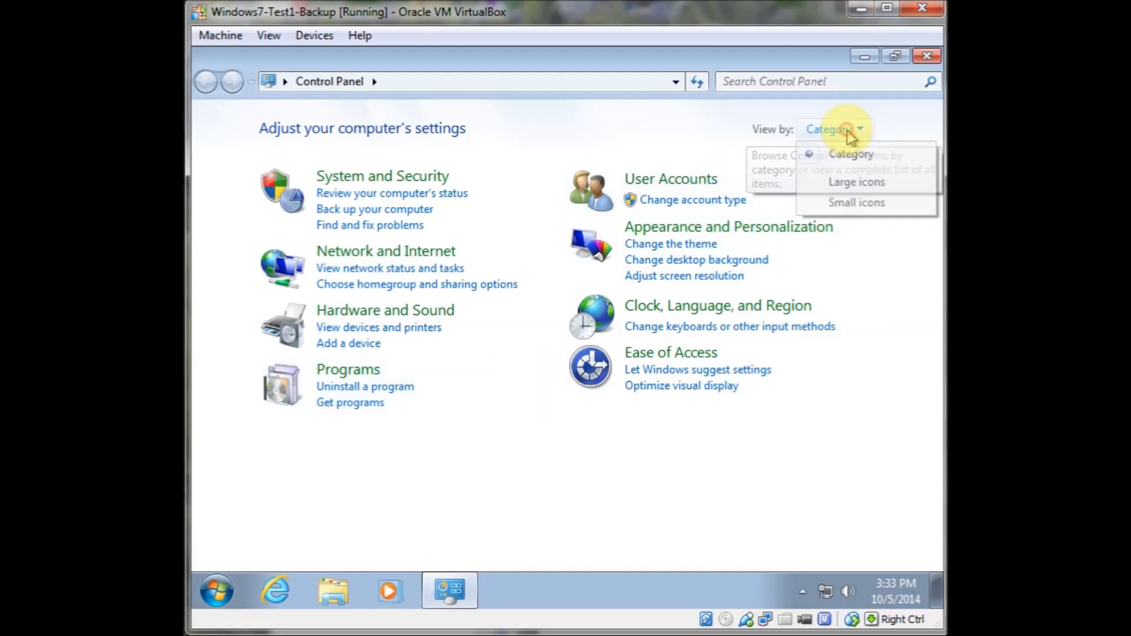
left_click(854, 208)
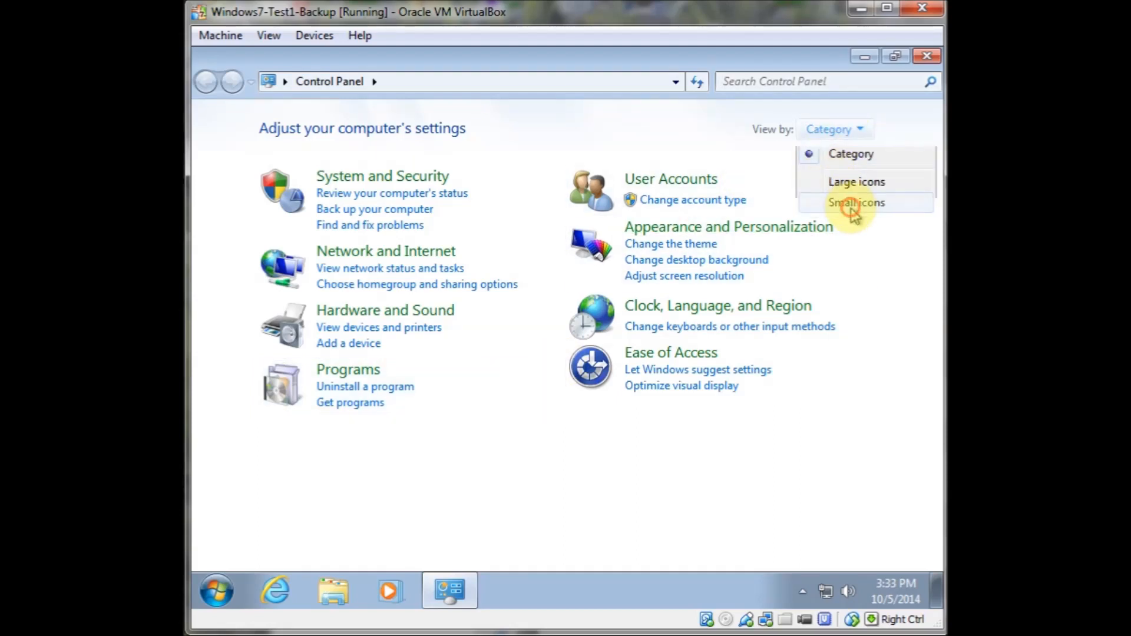
left_click(501, 402)
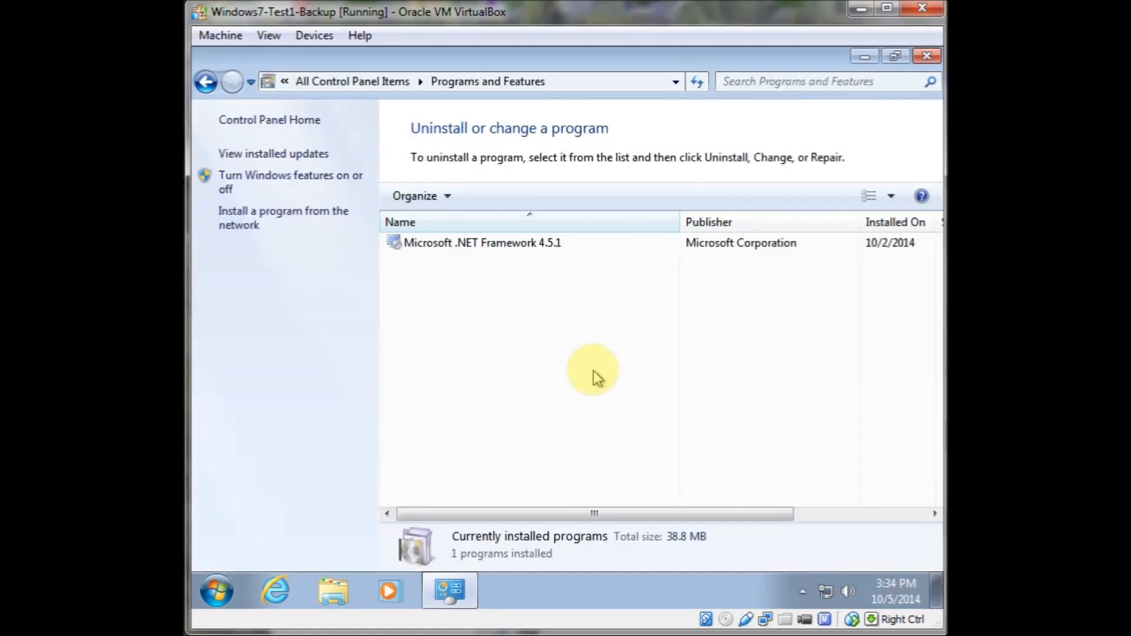
left_click(301, 187)
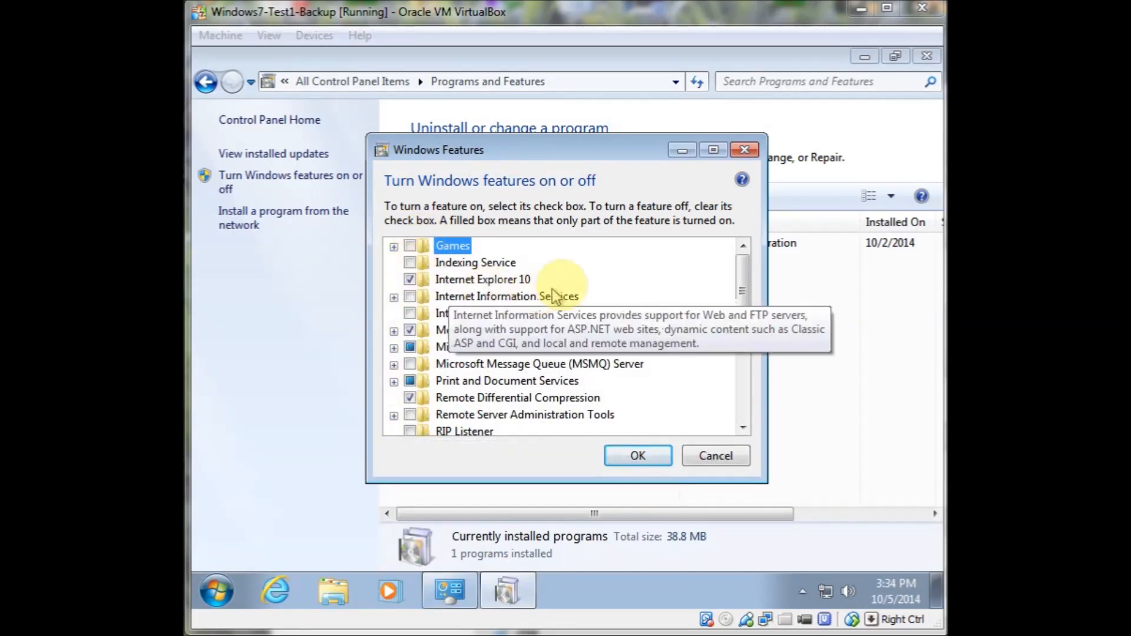
Expand Remote Server Administration Tools and its Feature Administration Tools in the Windows Features list
left_click_drag(743, 295, 740, 330)
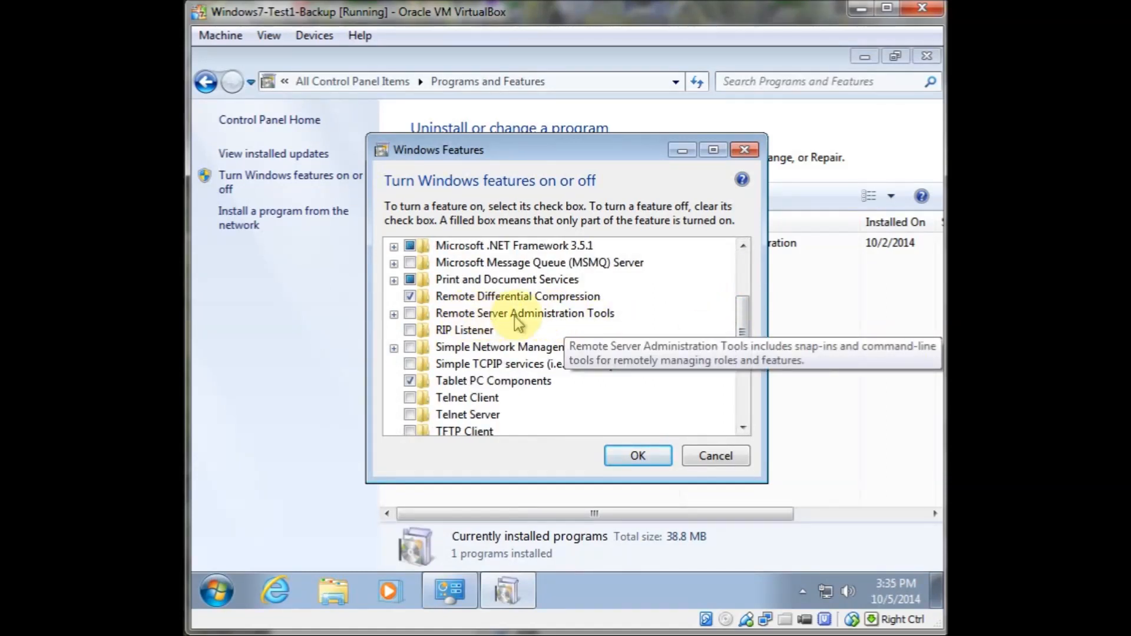
left_click(410, 313)
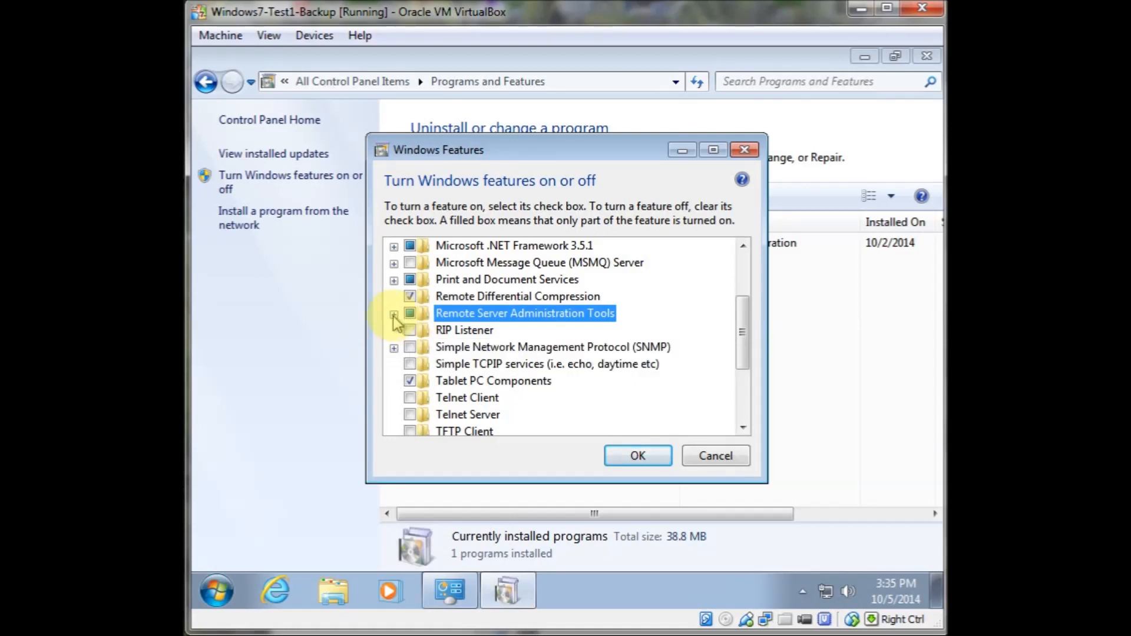
left_click(394, 315)
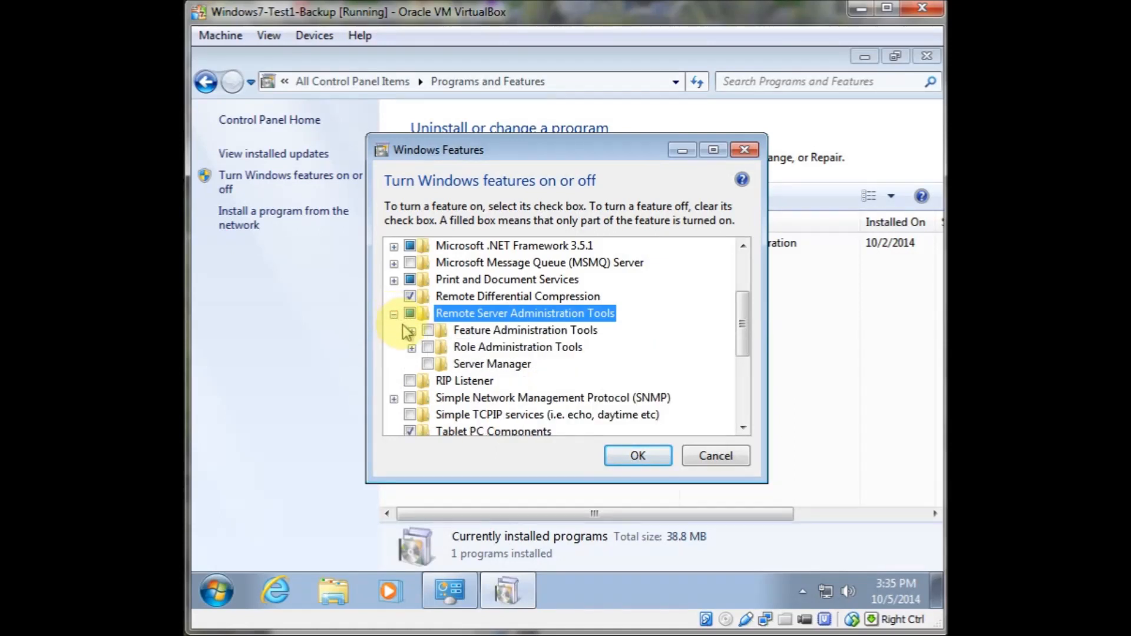
left_click(411, 331)
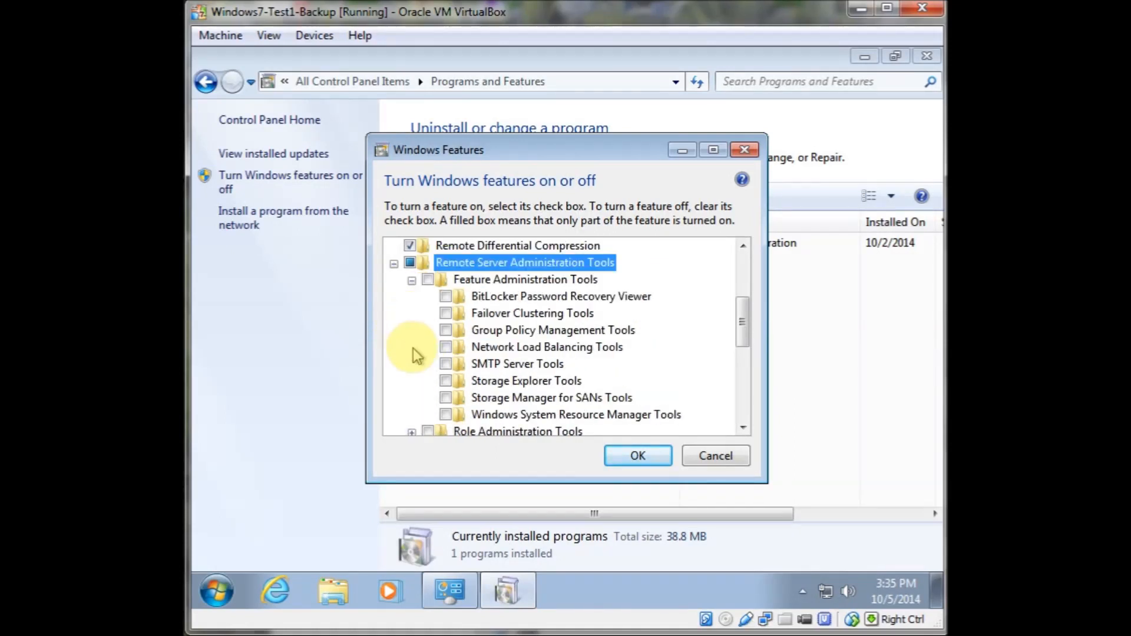
Tick each Feature Administration Tools item, then toggle the Remote Server Administration Tools checkbox
left_click(441, 280)
left_click(445, 297)
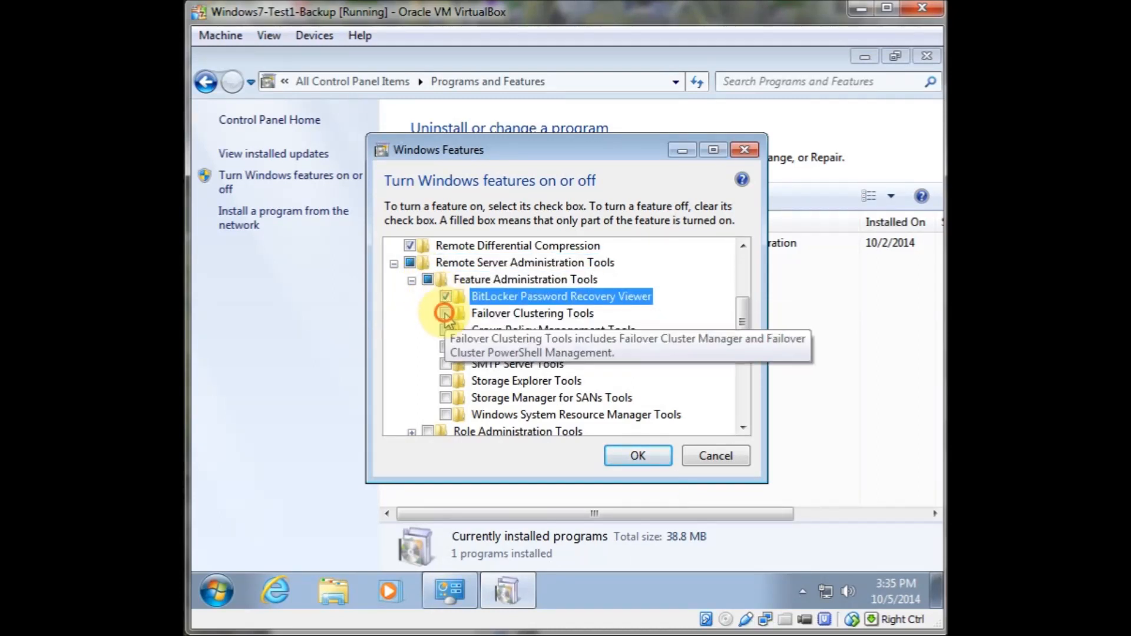
left_click(445, 313)
left_click(445, 331)
left_click(446, 347)
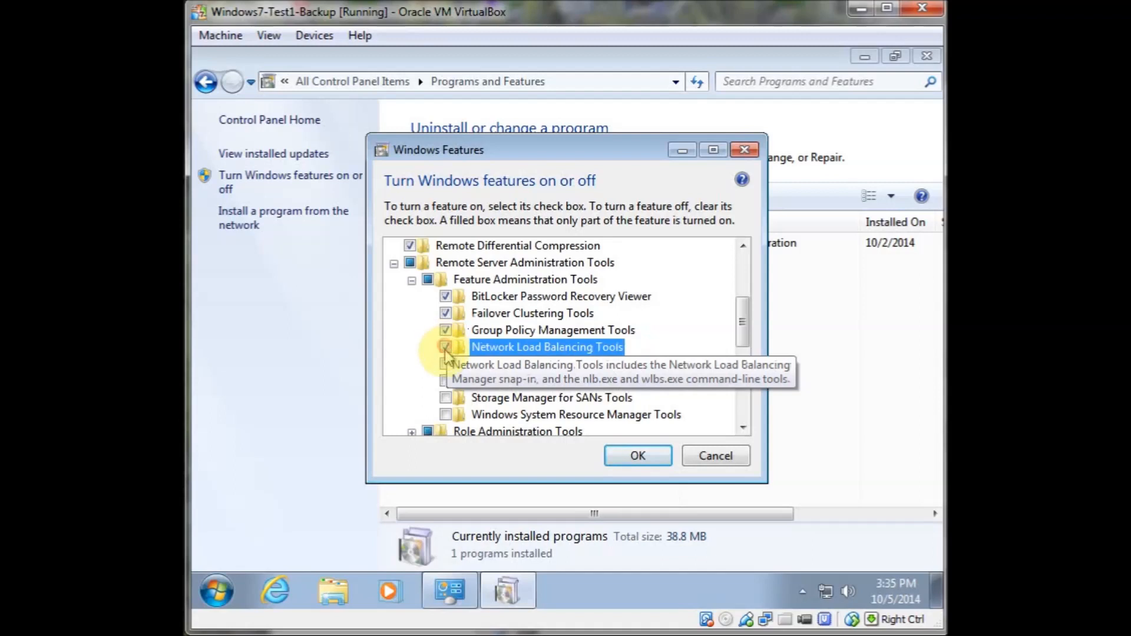
left_click(446, 364)
left_click(447, 381)
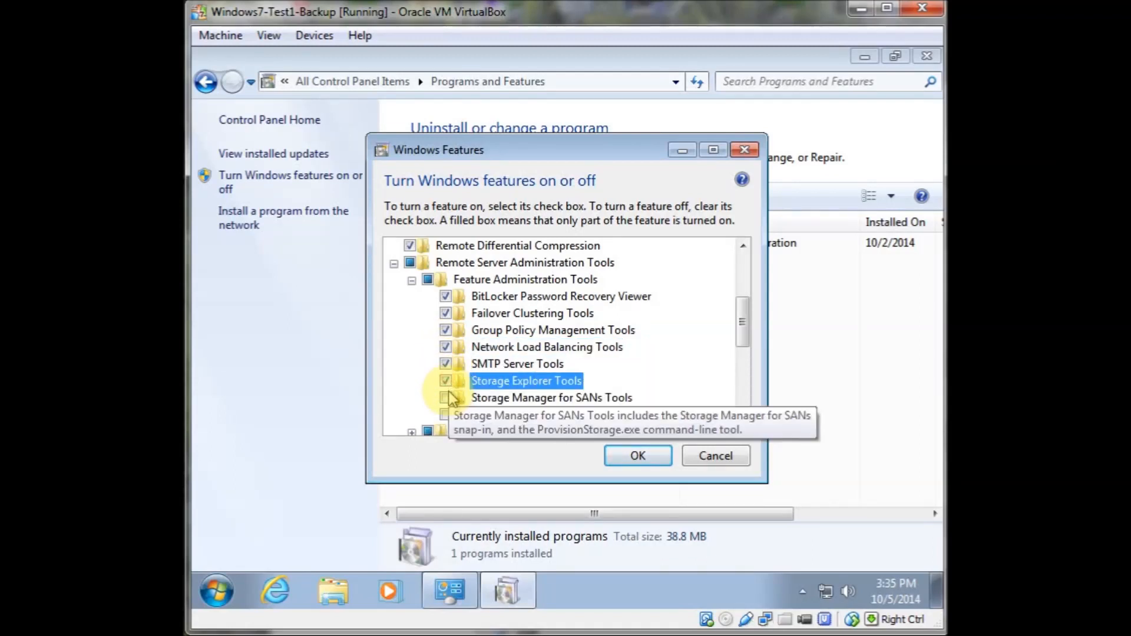
left_click(446, 398)
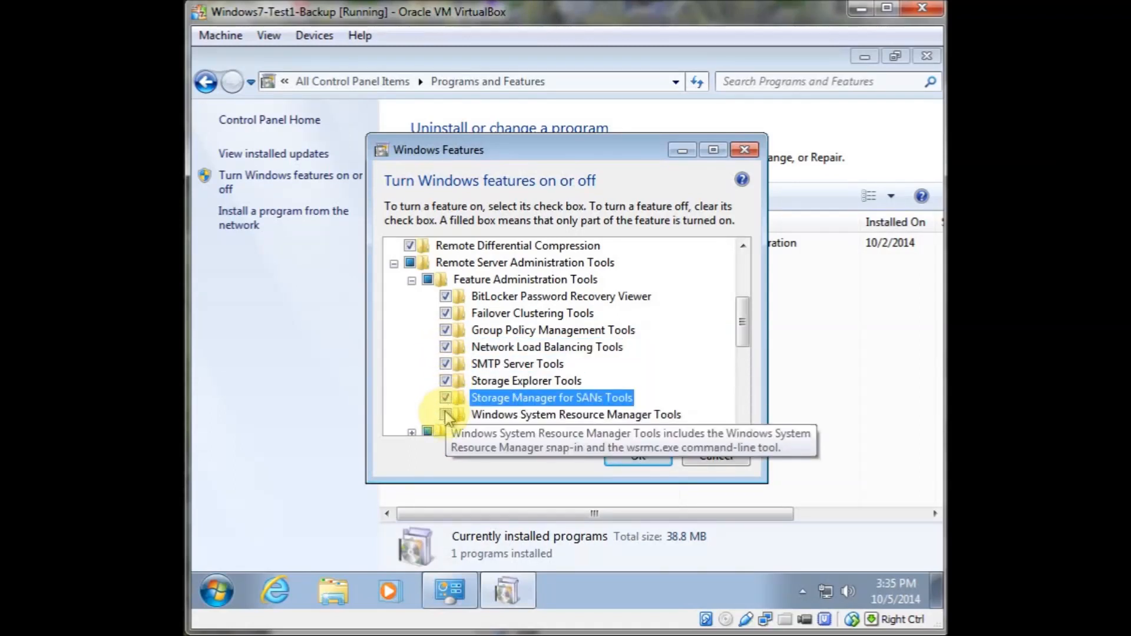
left_click(446, 415)
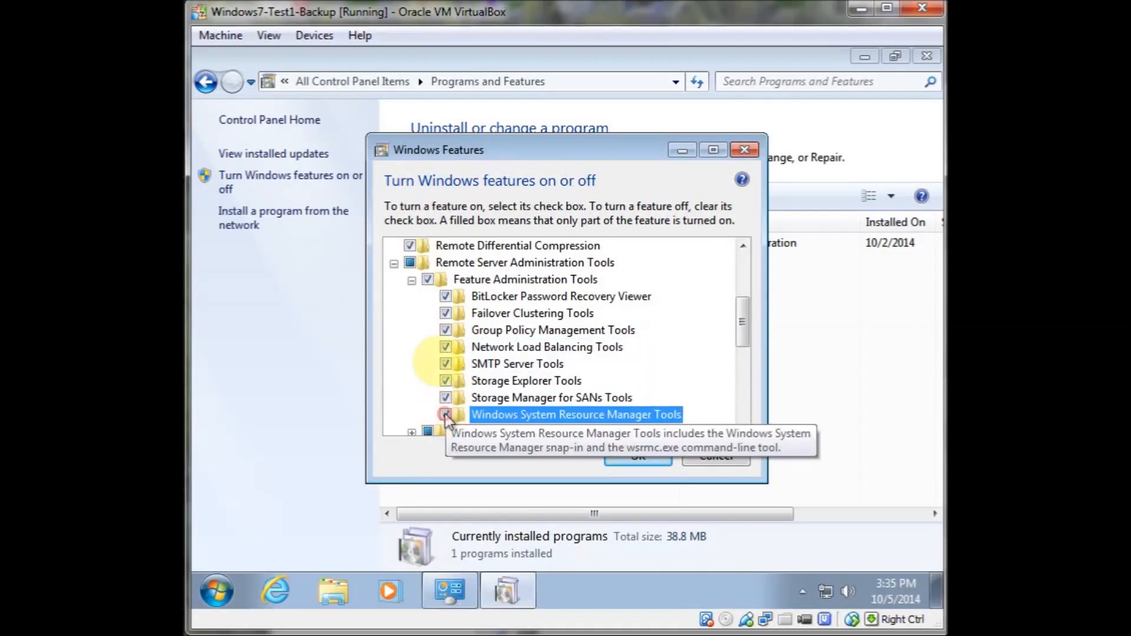
left_click(410, 264)
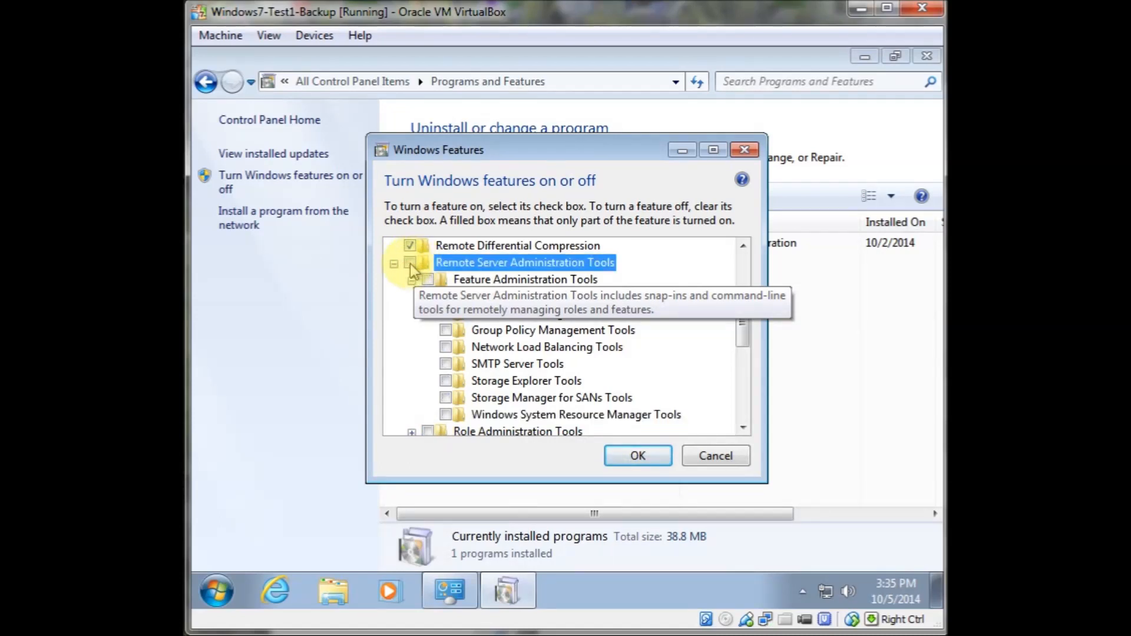
Re-tick all eight Feature Administration Tools items, from BitLocker Password Recovery Viewer to Windows System Resource Manager Tools
left_click(408, 264)
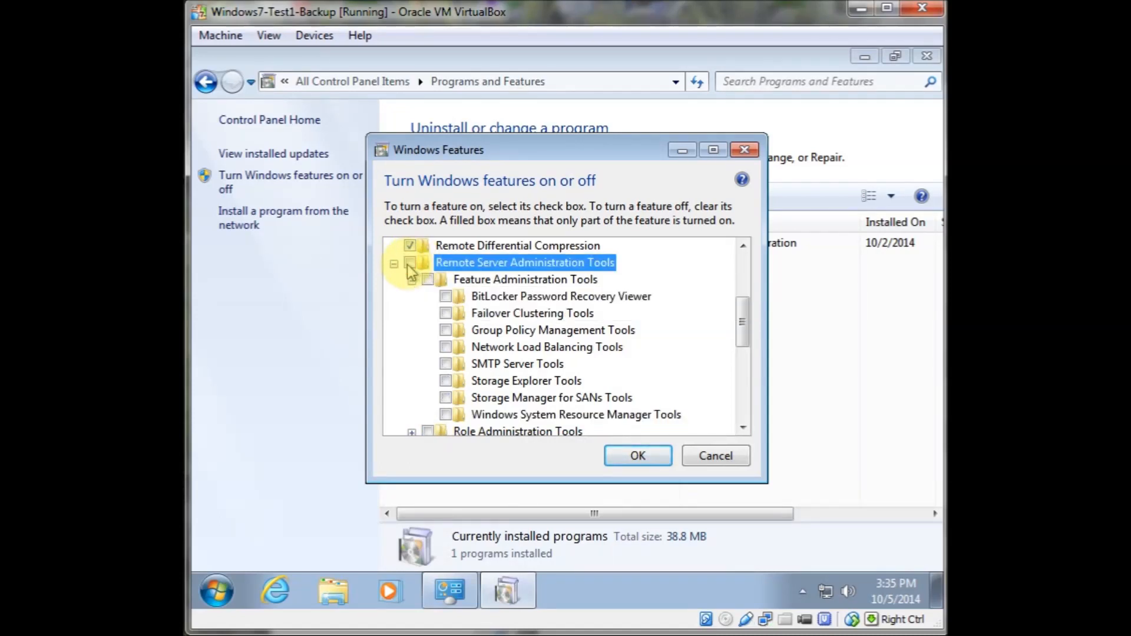
left_click(436, 282)
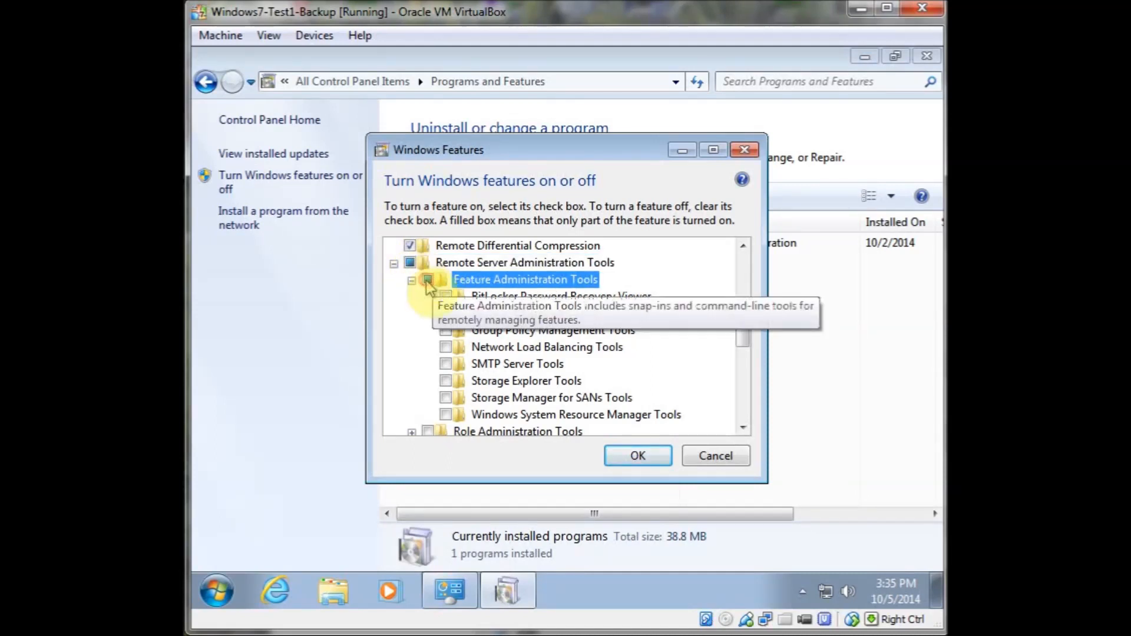
left_click(446, 297)
left_click(446, 314)
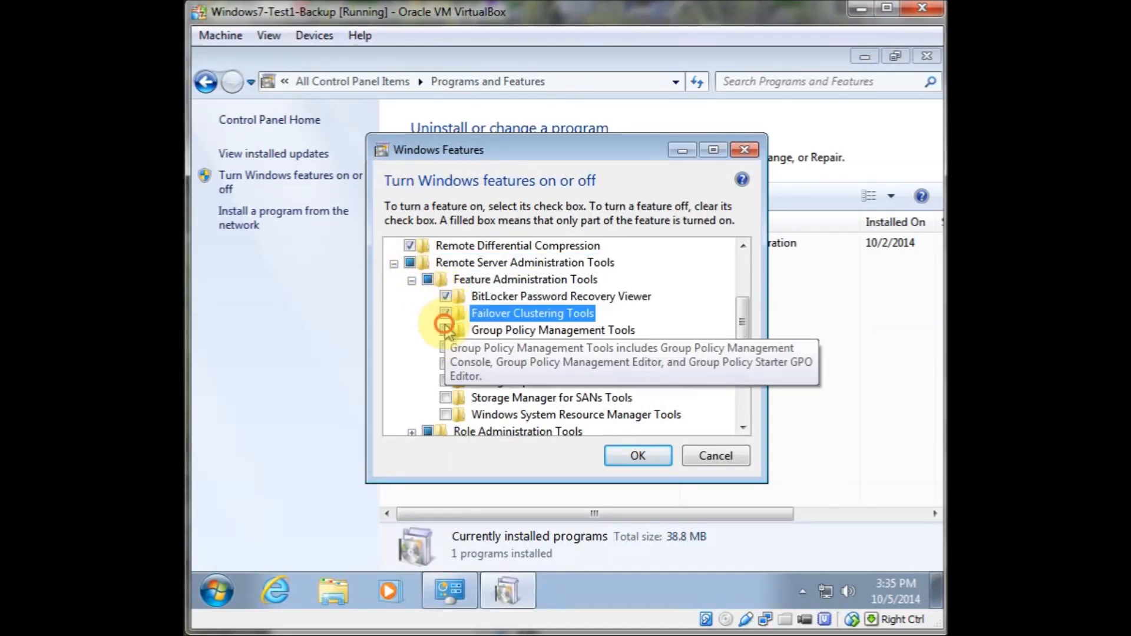
left_click(447, 331)
left_click(446, 348)
left_click(447, 364)
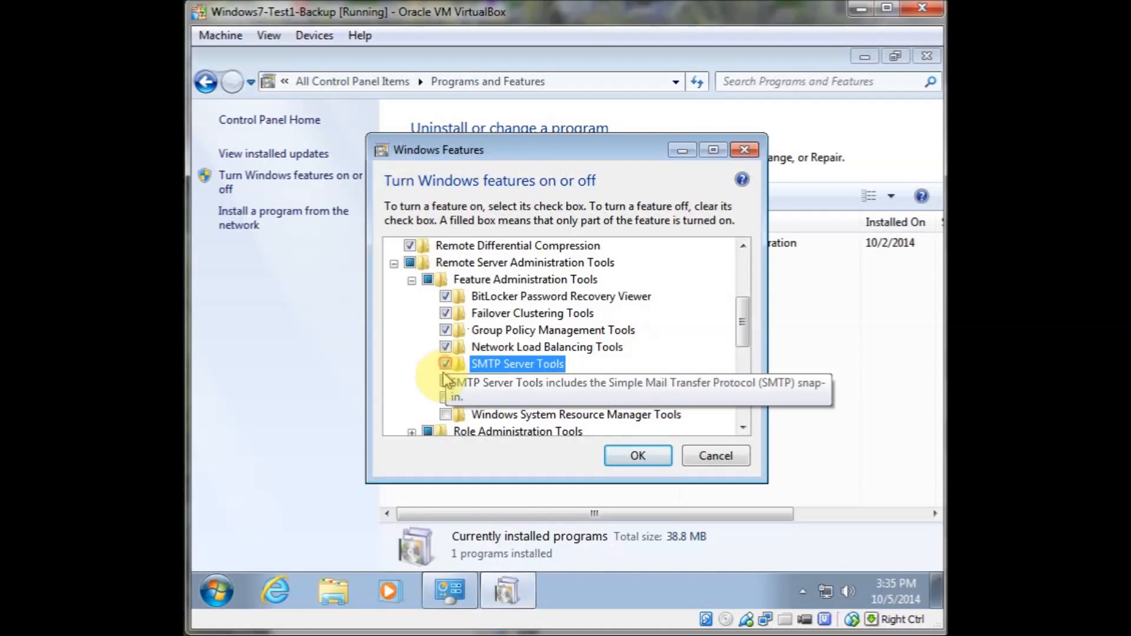
left_click(446, 381)
left_click(446, 398)
left_click(446, 415)
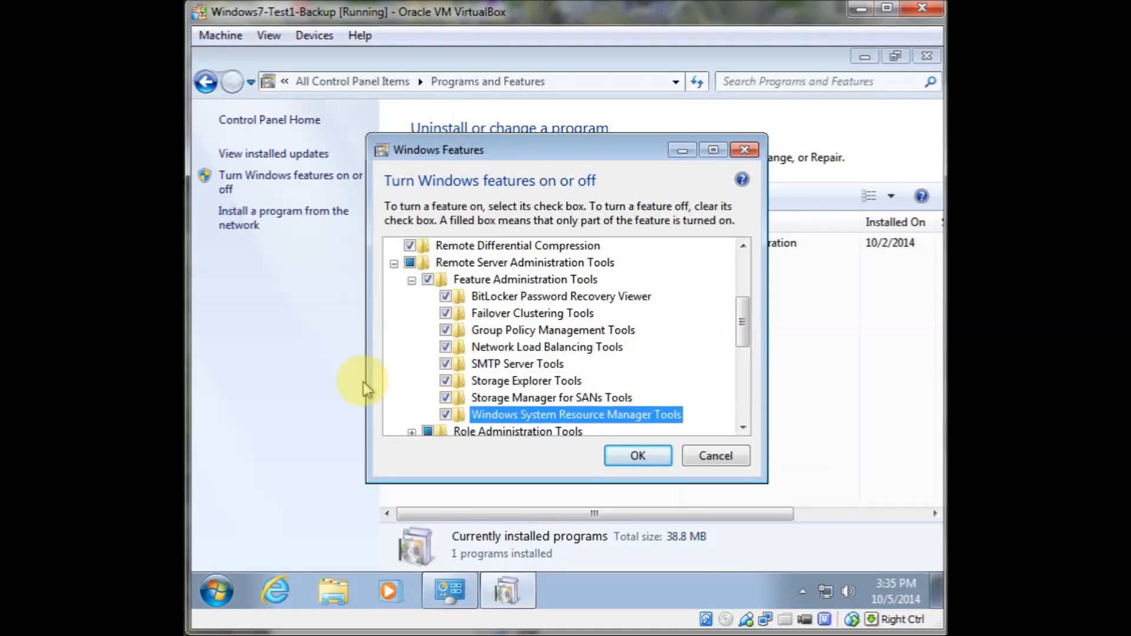
Expand Role Administration Tools and tick Active Directory Certificate Services Tools with Certification Authority Tools and Online Responder Tools
scroll(405, 387, "down", 1)
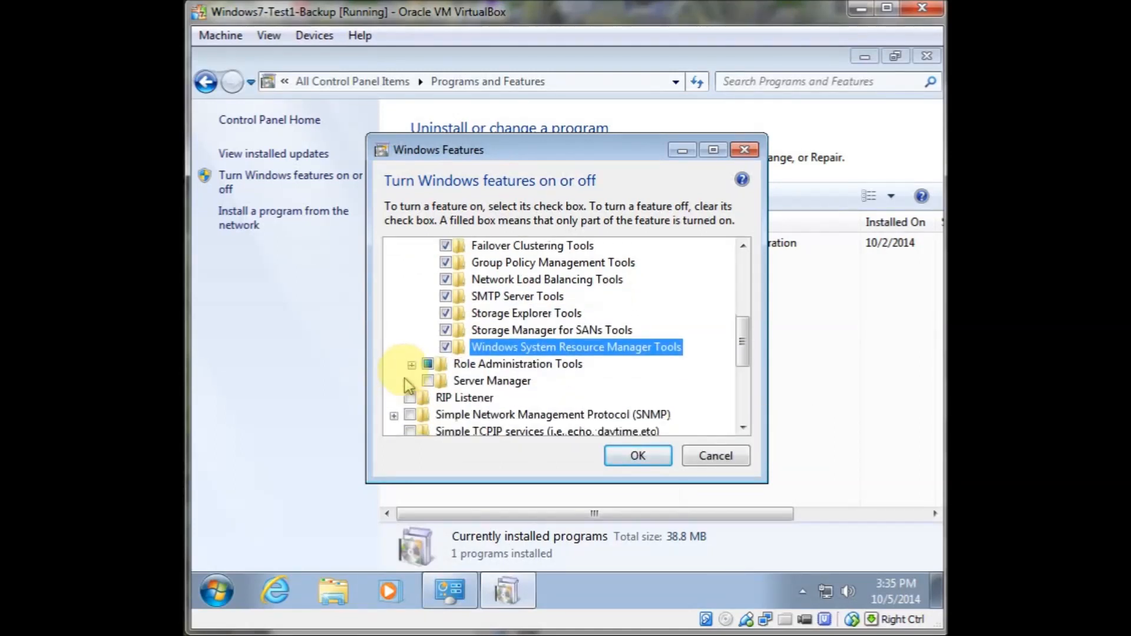
left_click(412, 369)
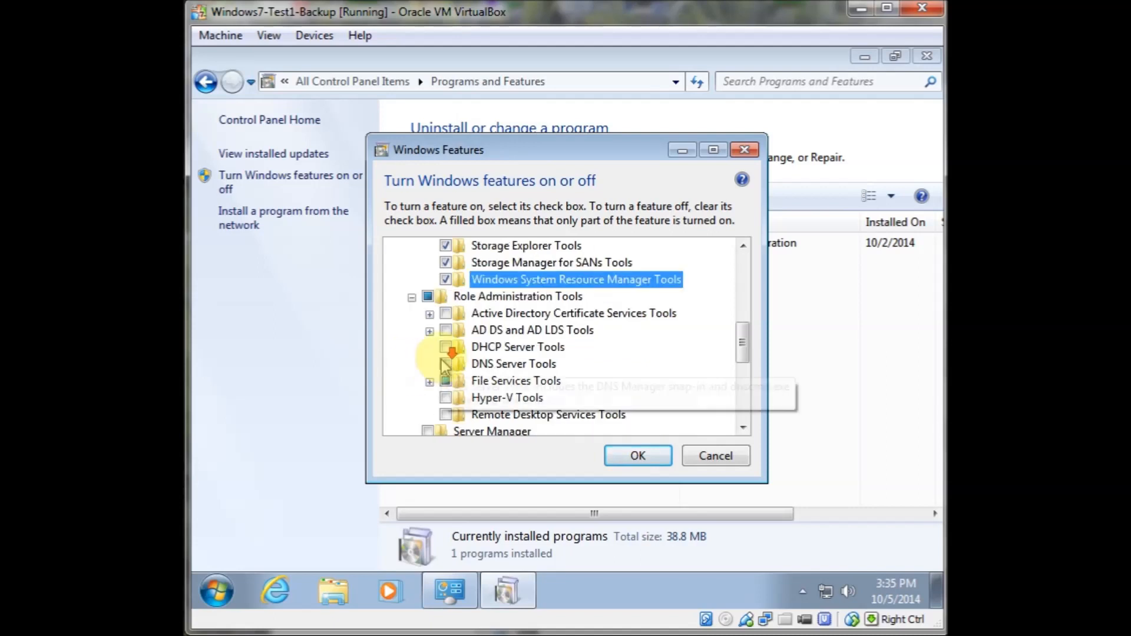
left_click(446, 296)
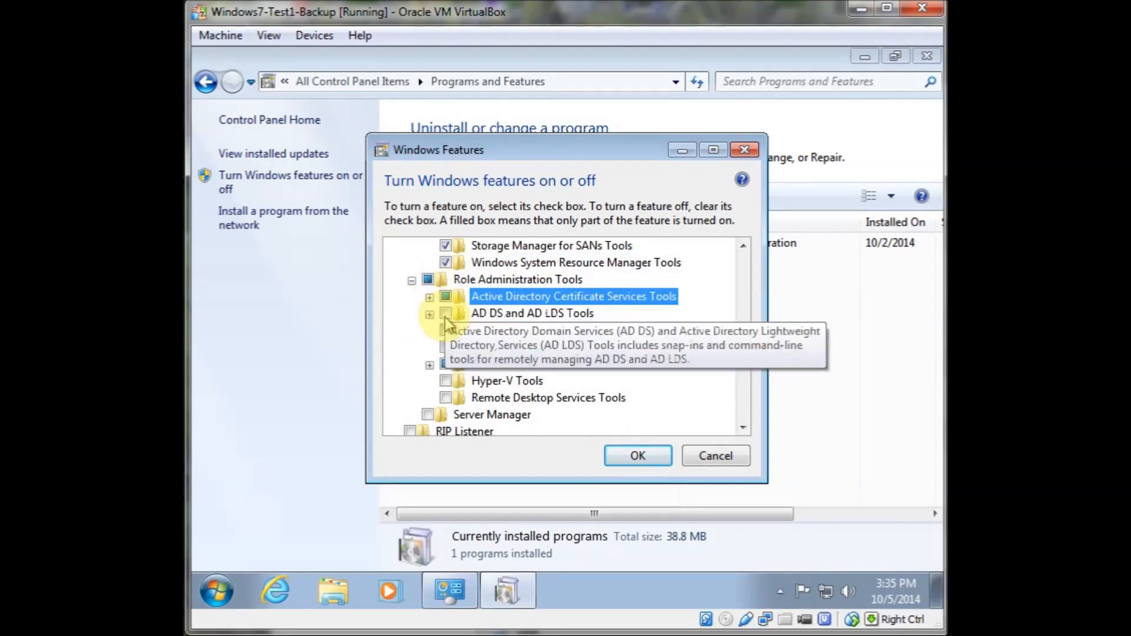
left_click(446, 314)
left_click(430, 297)
left_click(464, 313)
left_click(463, 330)
Expand AD DS and AD LDS Tools and tick its PowerShell module, AD DS Tools and AD LDS Snap-ins items
left_click(430, 348)
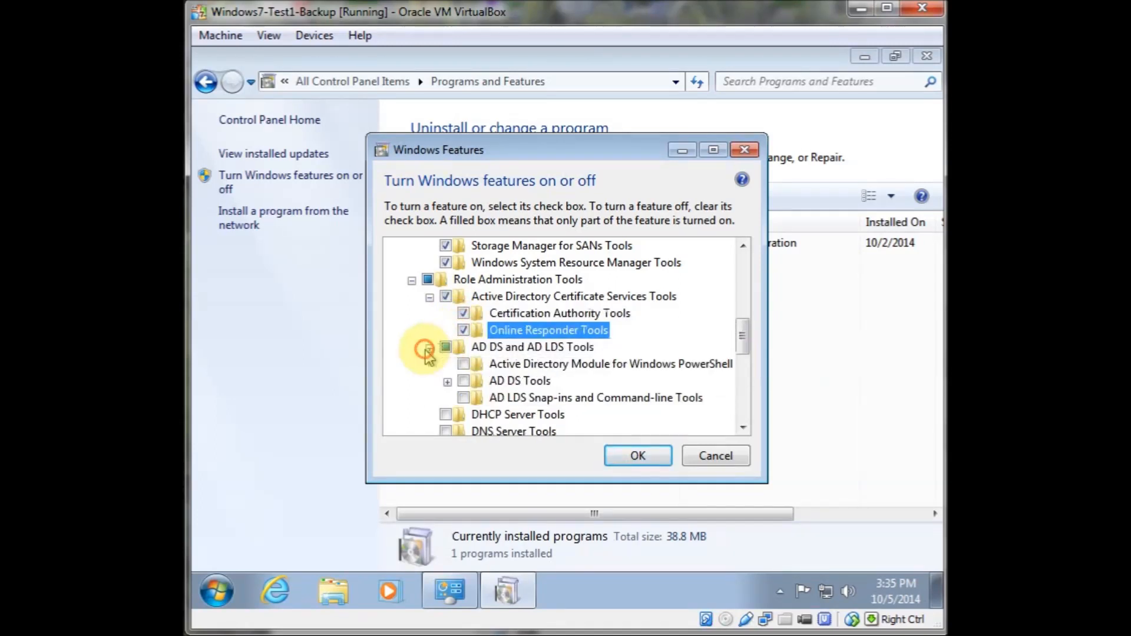
left_click(464, 366)
left_click(464, 381)
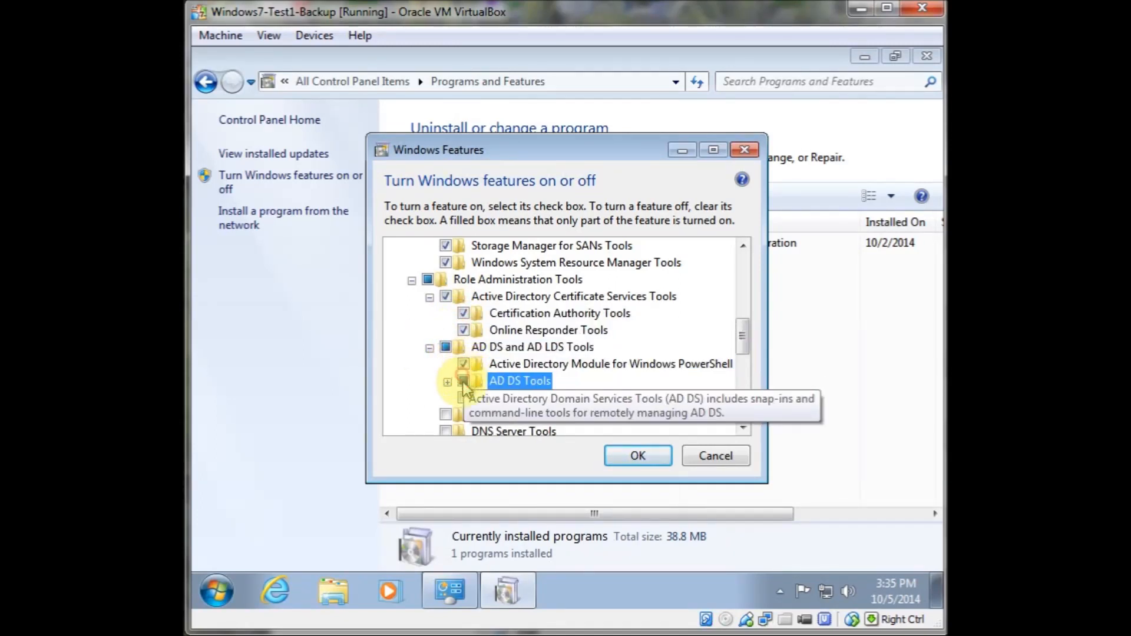
left_click(463, 396)
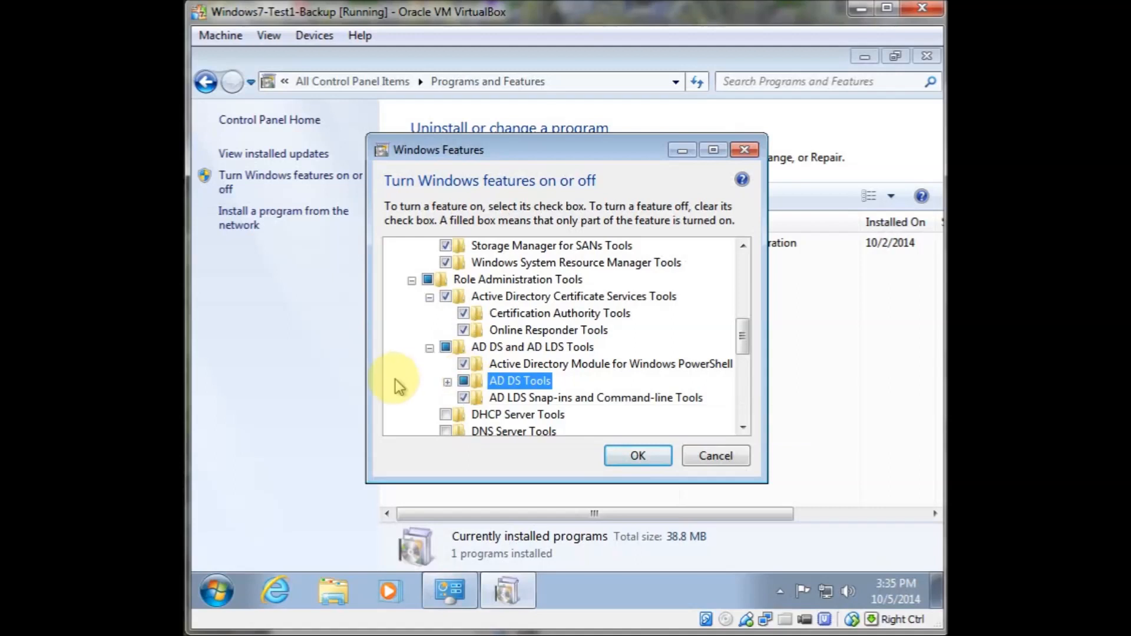
Expand AD DS Tools and tick Active Directory Administrative Center, AD DS Snap-ins and Command-line Tools, and Server for NIS Tools
left_click(448, 382)
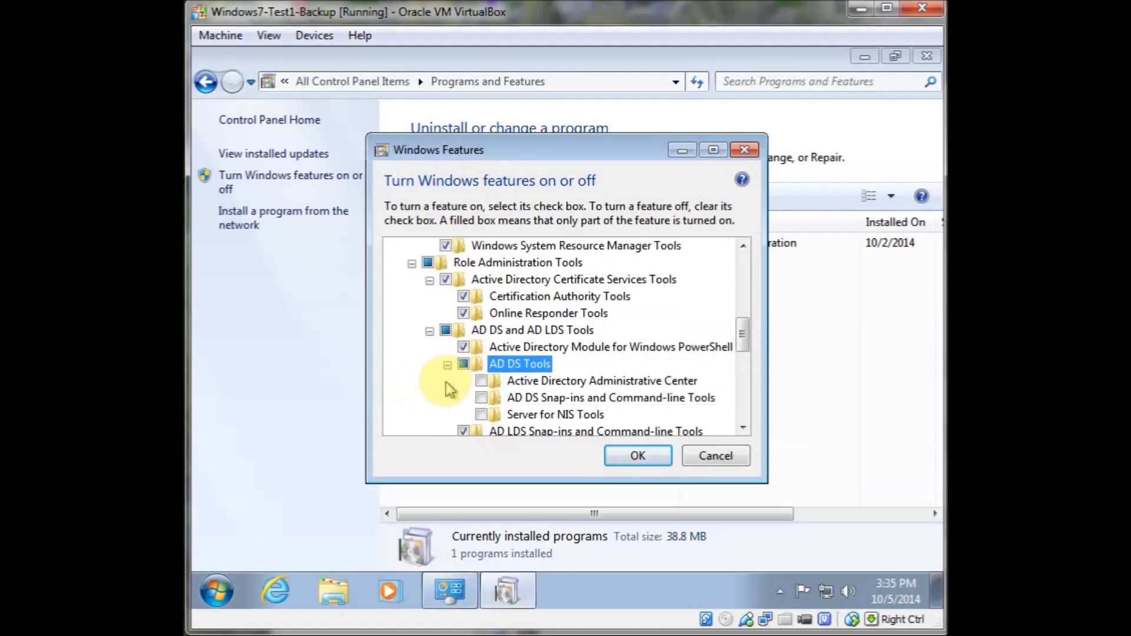
left_click(481, 381)
left_click(482, 398)
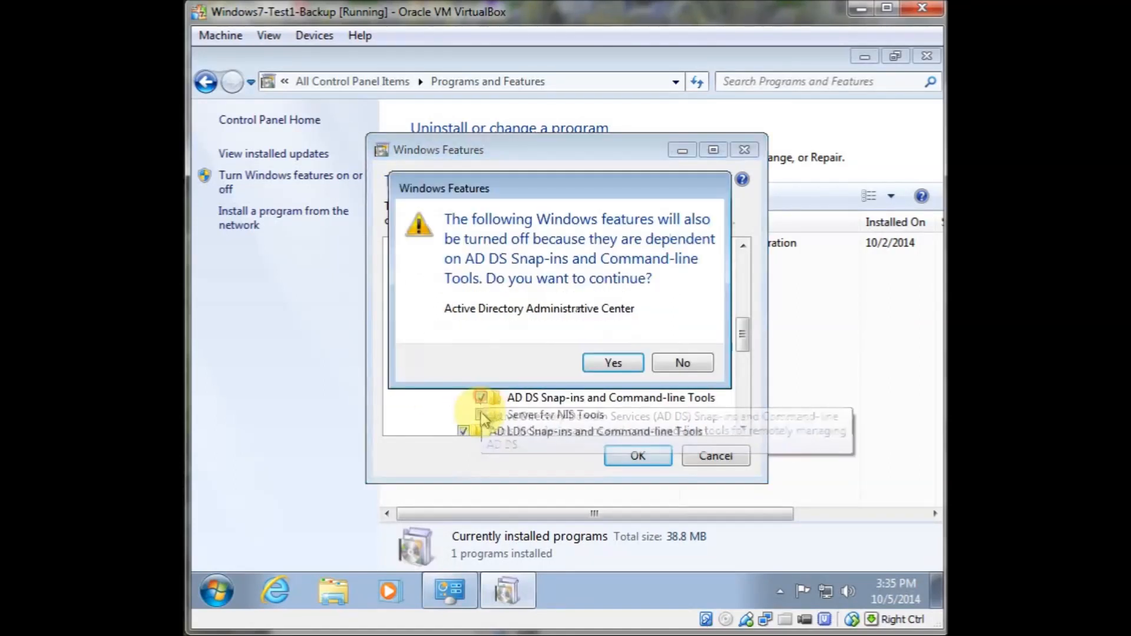
left_click(613, 363)
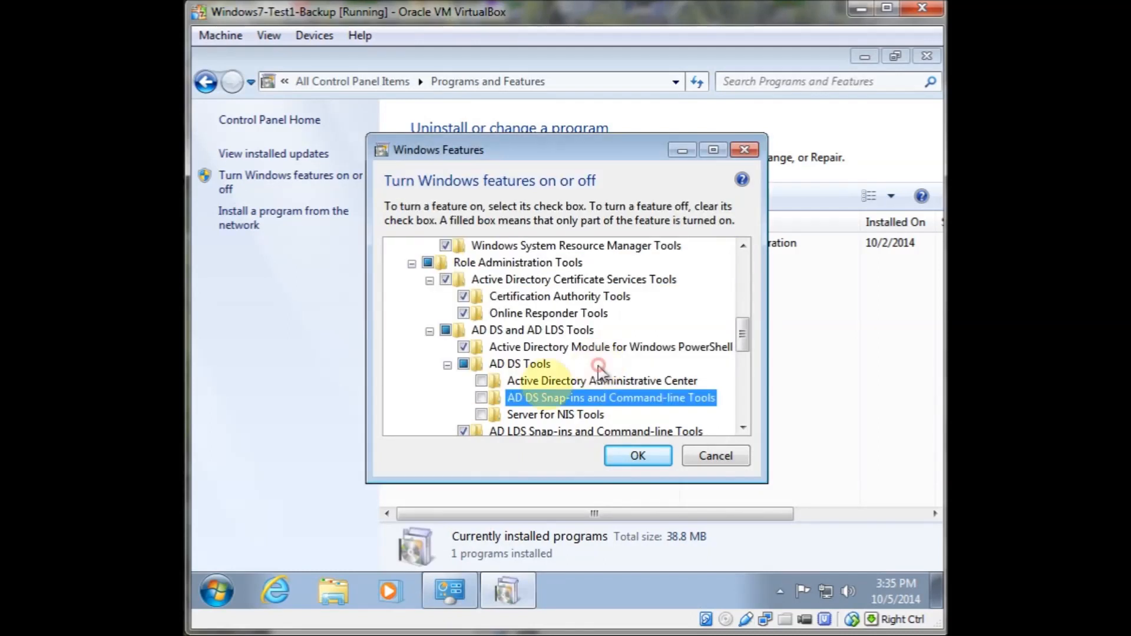
left_click(481, 381)
left_click(483, 399)
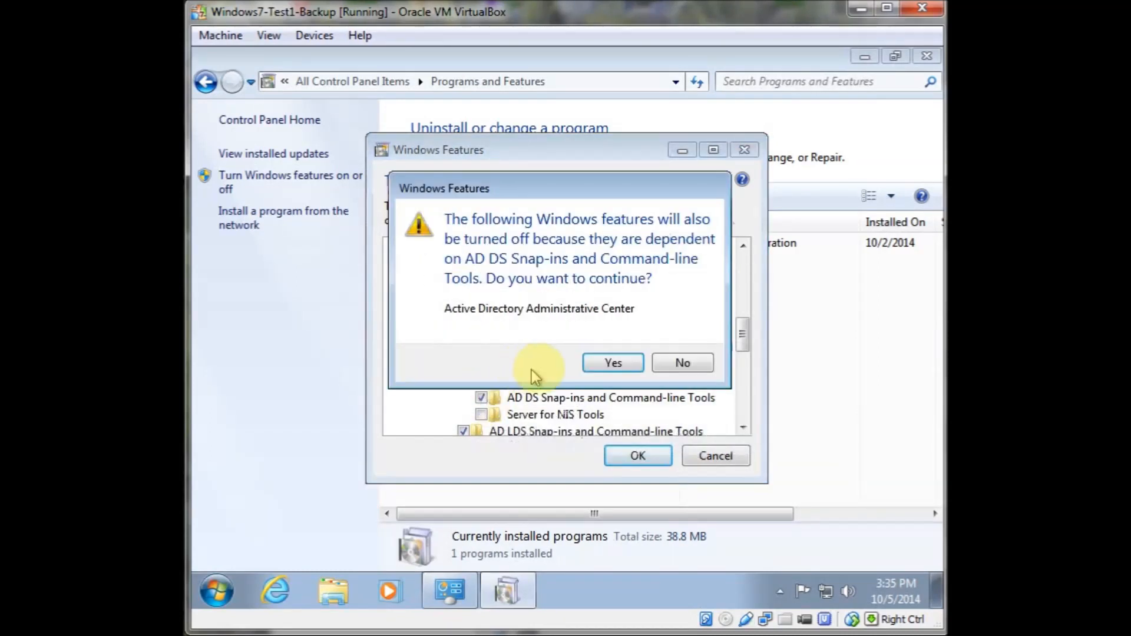
left_click(593, 363)
left_click(482, 381)
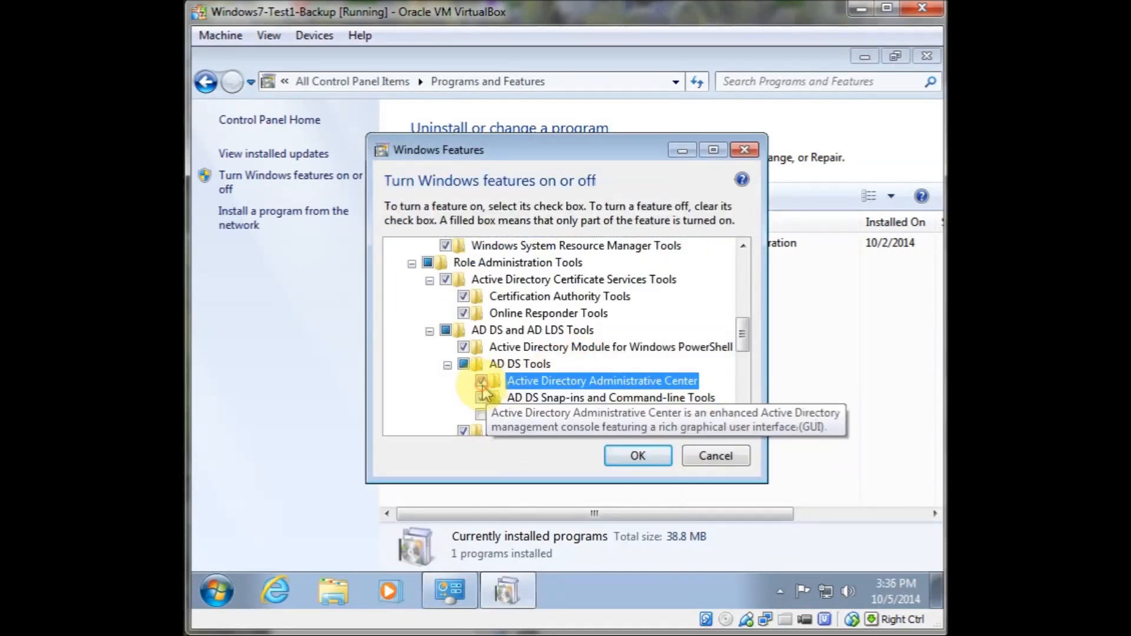
left_click(482, 398)
left_click(481, 416)
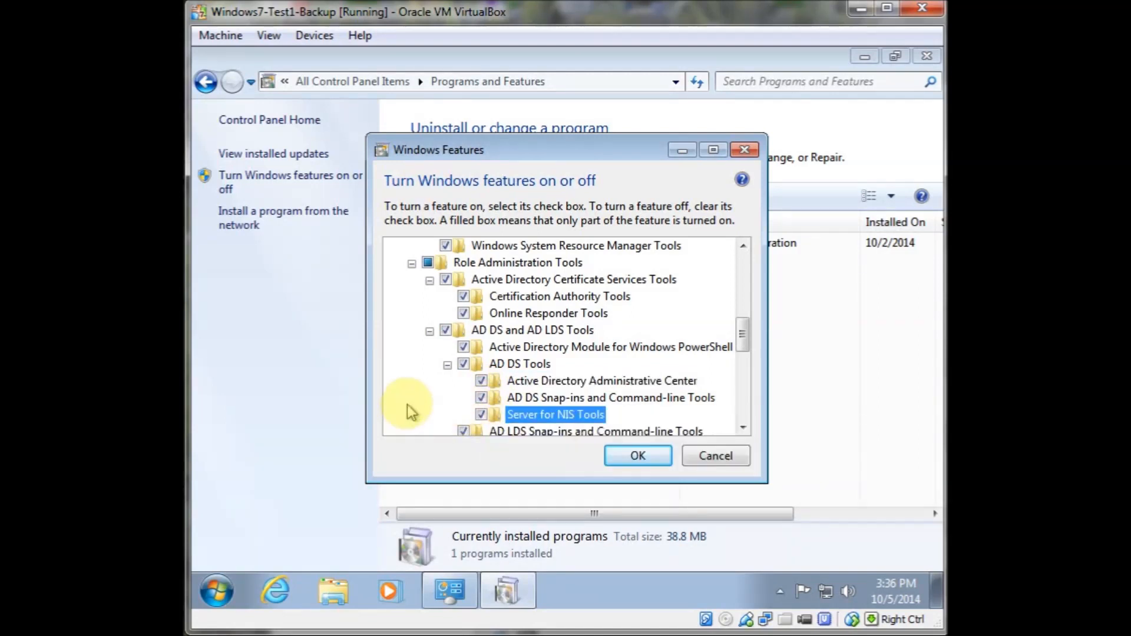
Tick DHCP Server Tools and DNS Server Tools, then expand File Services Tools and tick its sub-items
scroll(413, 400, "down", 3)
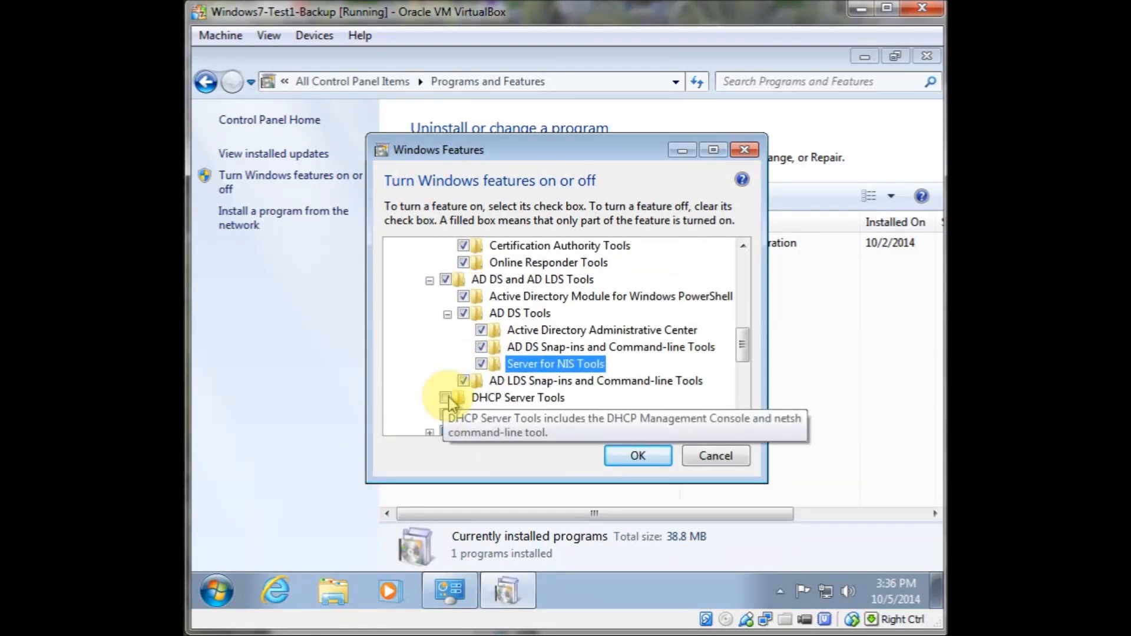
left_click(446, 398)
left_click(446, 415)
scroll(404, 405, "down", 1)
scroll(403, 399, "down", 1)
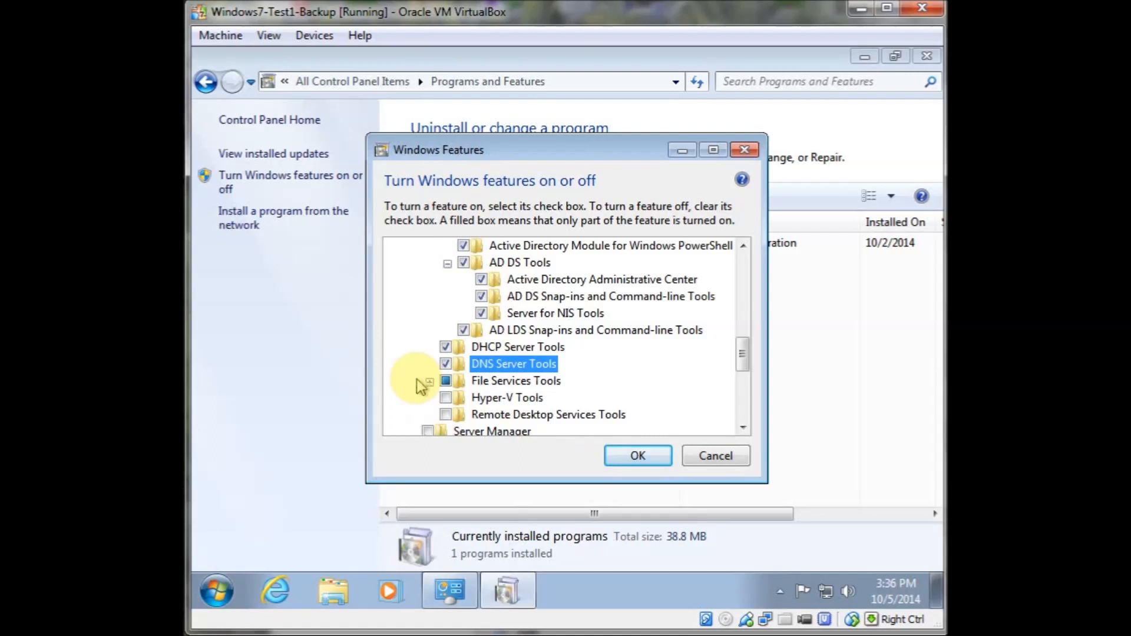
left_click(430, 364)
left_click(463, 397)
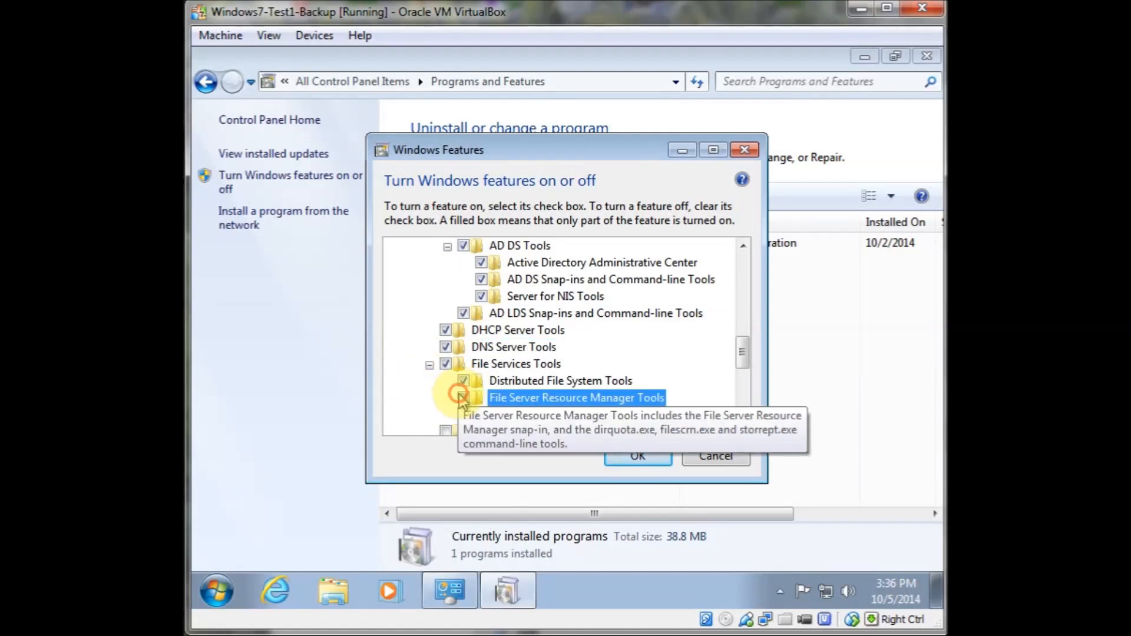
Tick Hyper-V Tools, Remote Desktop Services Tools and Server Manager
scroll(388, 380, "down", 2)
left_click(446, 398)
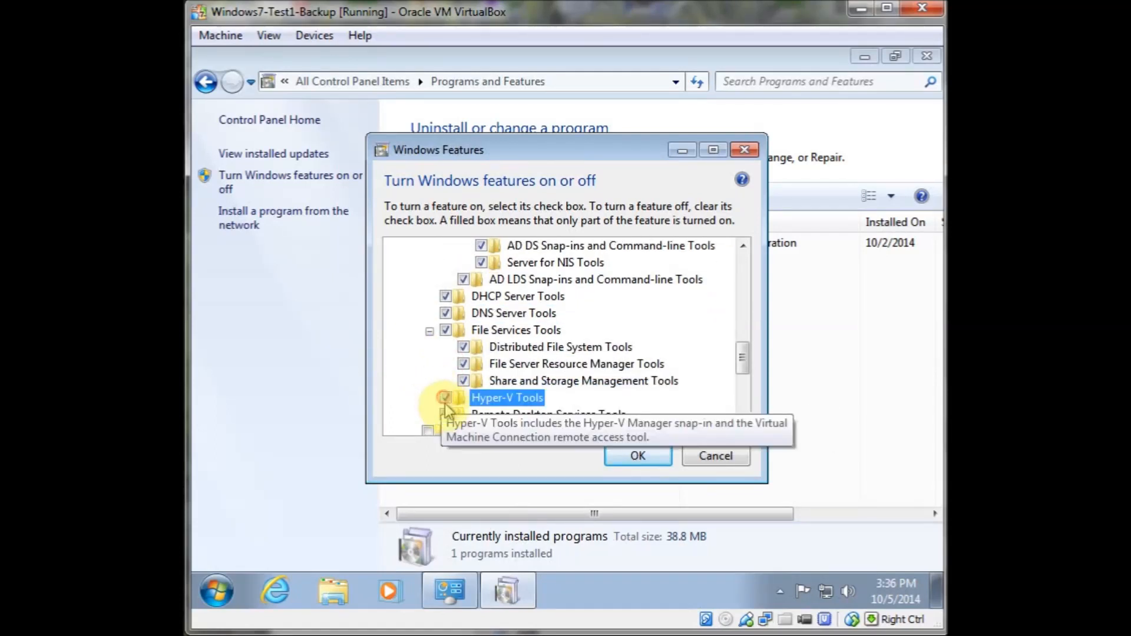
left_click(445, 415)
scroll(405, 395, "down", 1)
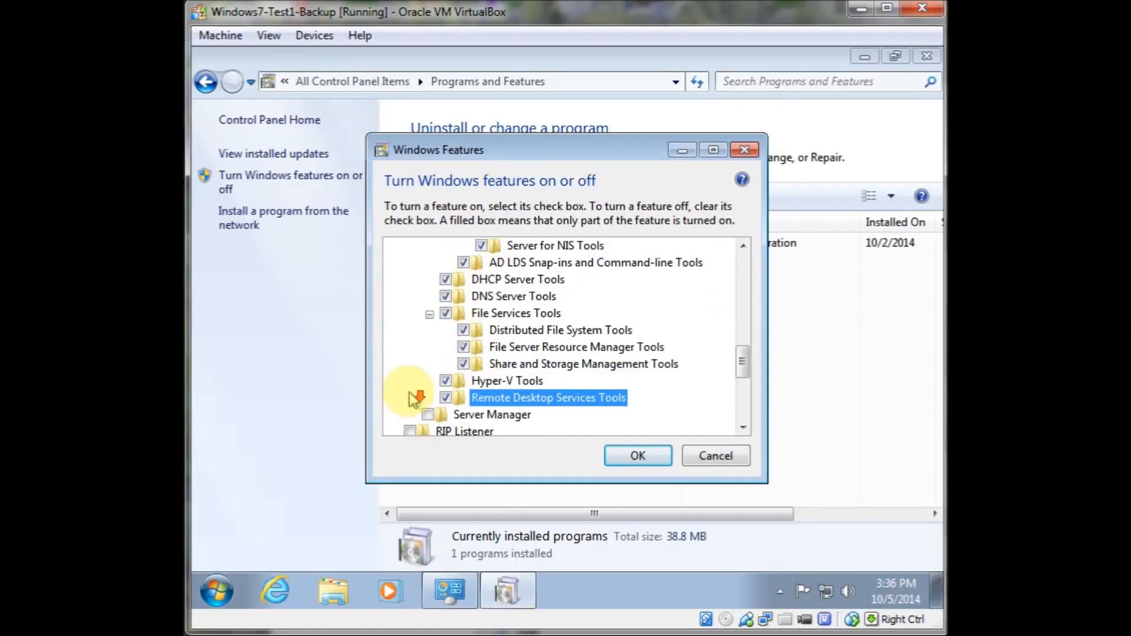
left_click(428, 416)
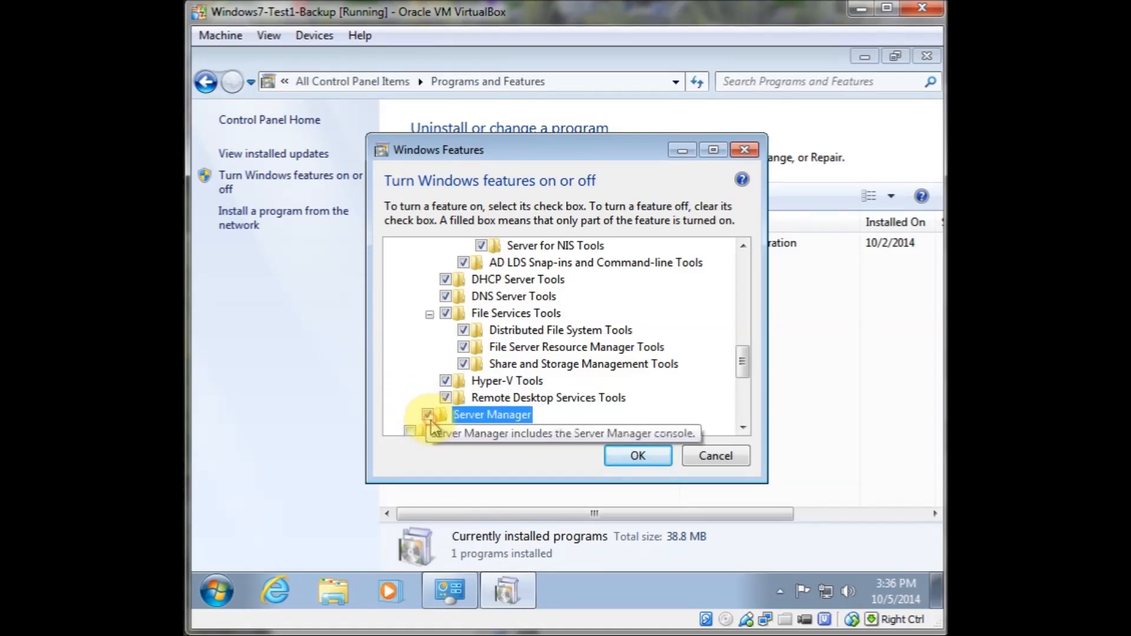
Apply the selected Windows features
scroll(410, 360, "up", 3)
scroll(406, 353, "up", 5)
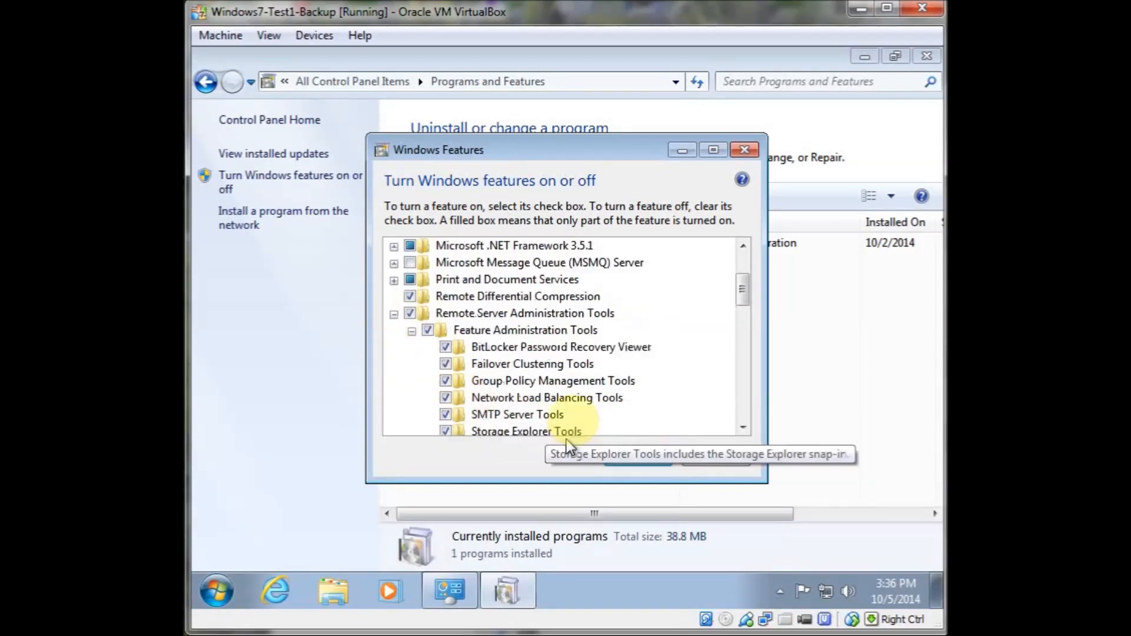
left_click(628, 456)
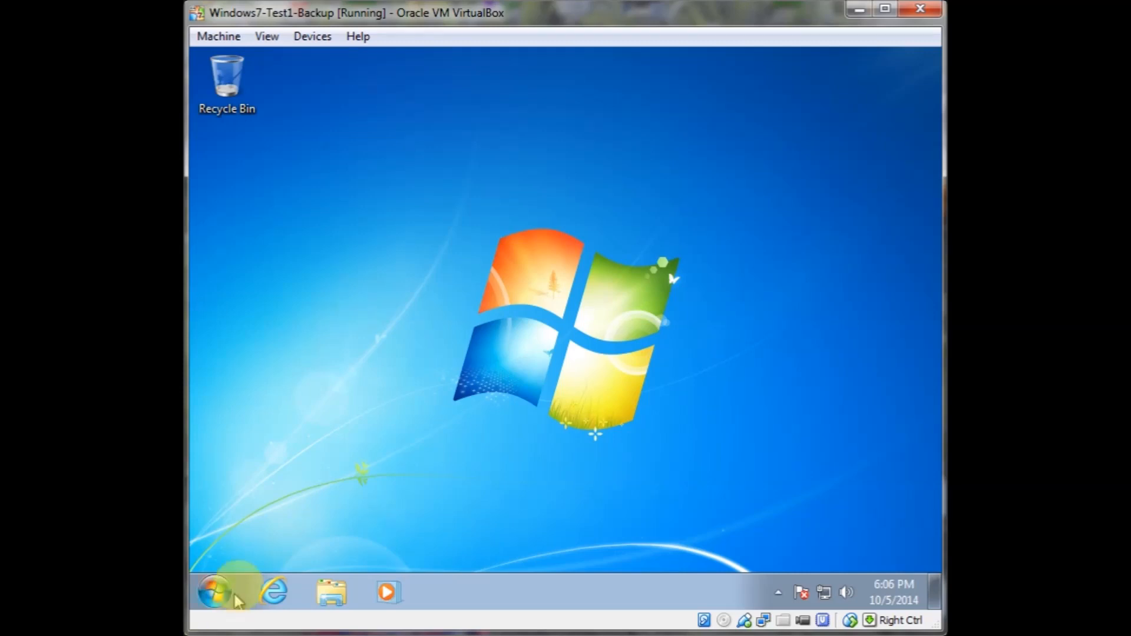
Open Administrative Tools from Control Panel
left_click(216, 592)
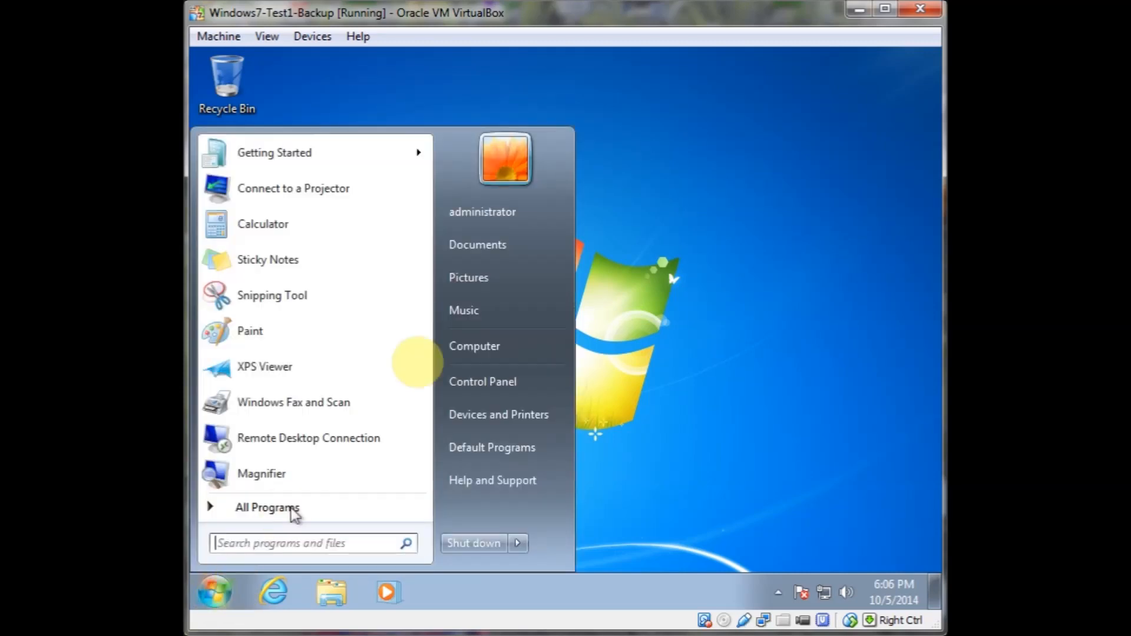
left_click(509, 384)
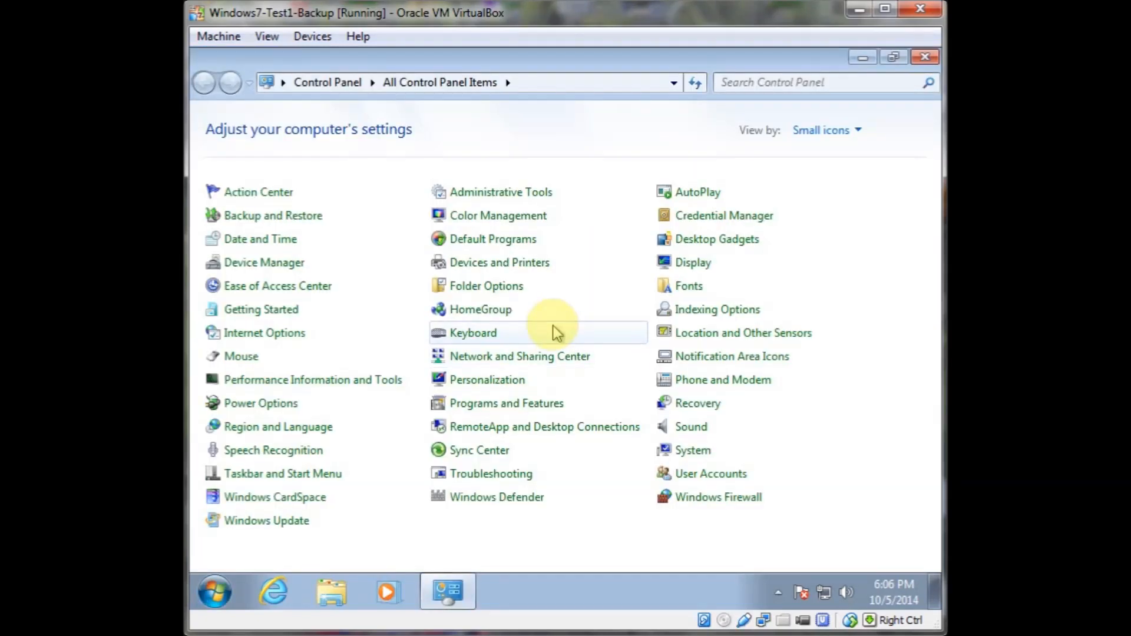
left_click(485, 193)
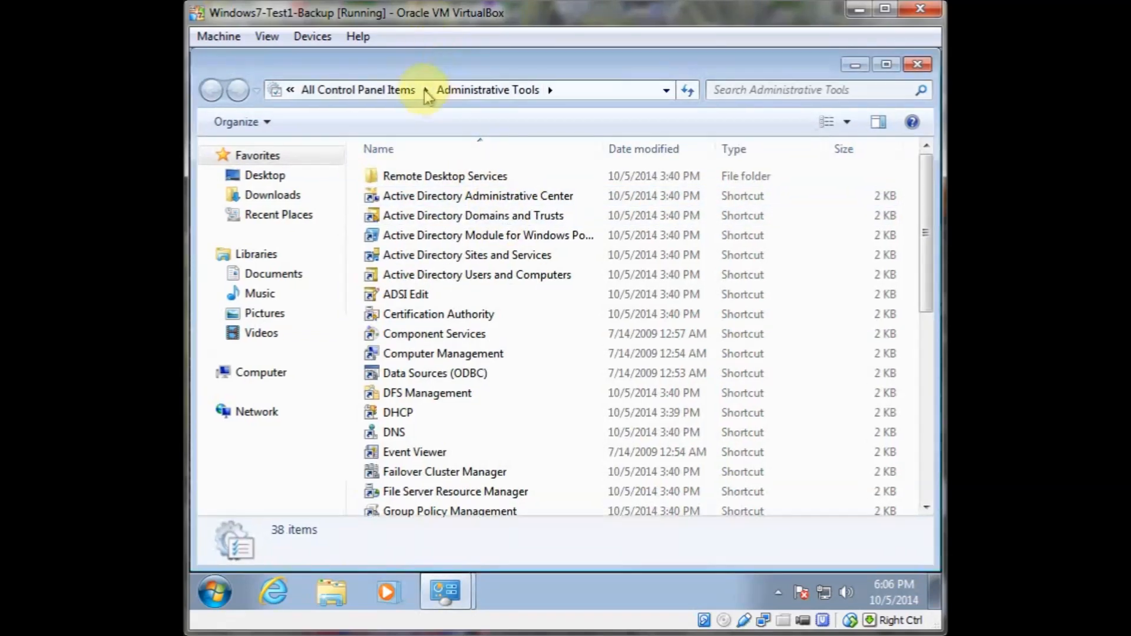
Shrink the Administrative Tools window and copy the Active Directory Sites and Services shortcut onto the desktop
left_click_drag(365, 59, 690, 123)
left_click(853, 62)
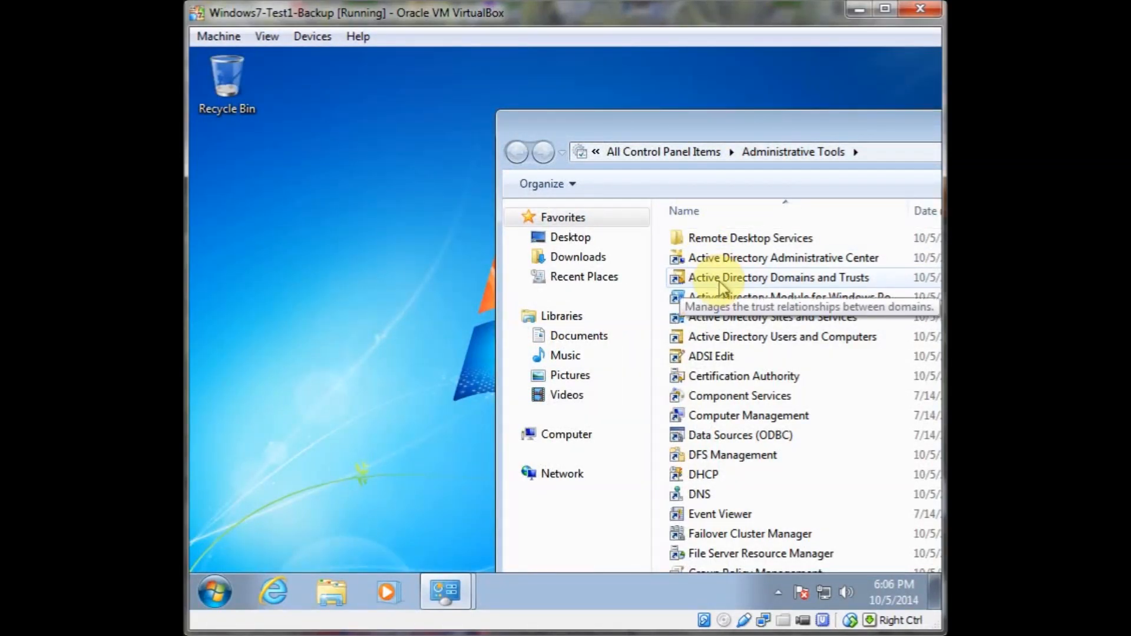
left_click_drag(717, 322, 334, 272)
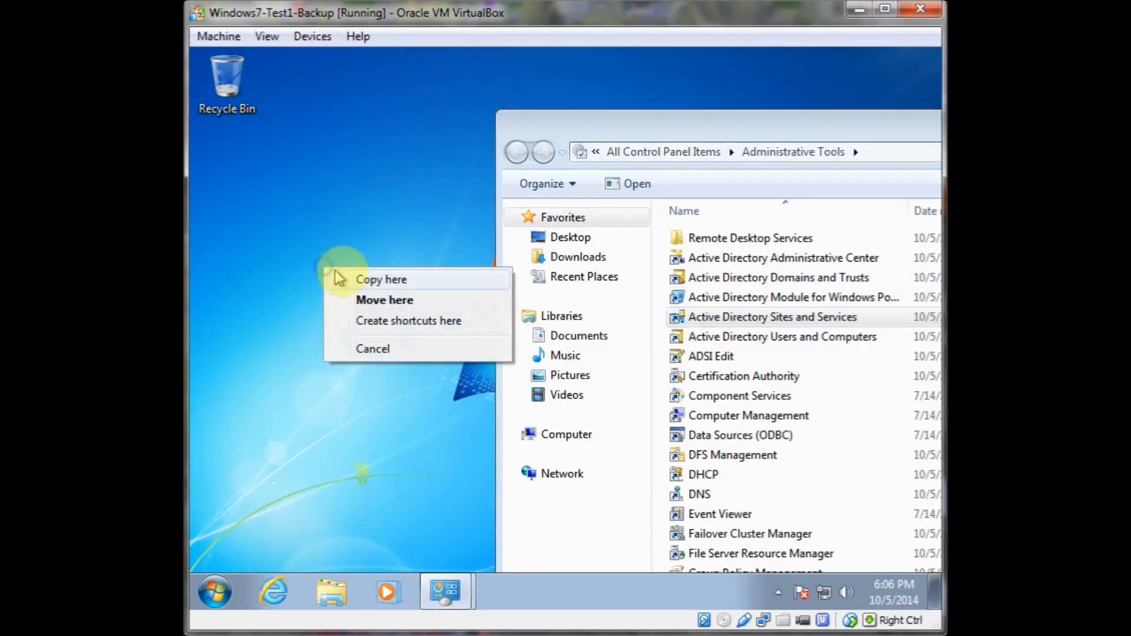
left_click(368, 281)
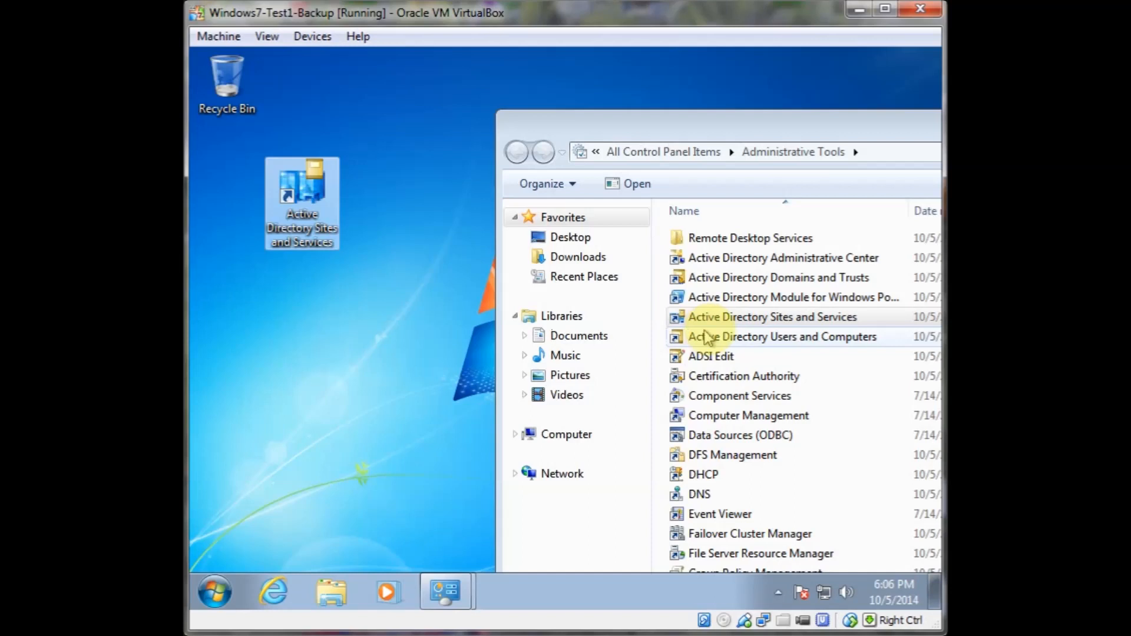
Copy the Active Directory Users and Computers and DNS shortcuts onto the desktop and arrange the icons
left_click_drag(728, 340, 328, 375)
left_click_drag(332, 238, 331, 136)
left_click_drag(315, 323, 268, 239)
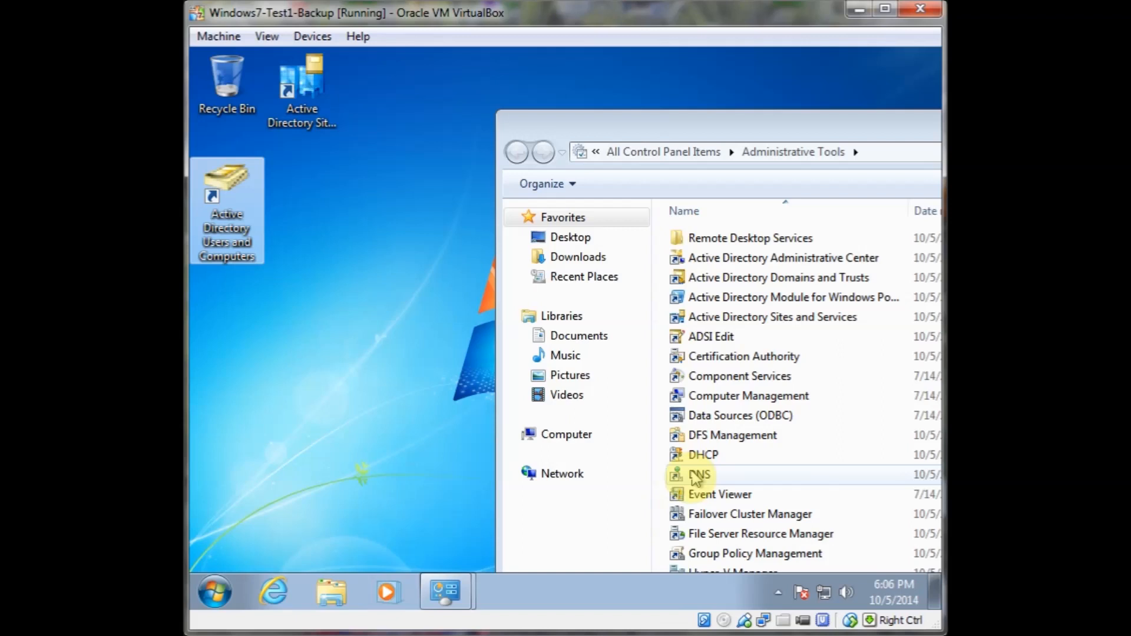
left_click_drag(693, 488, 730, 87)
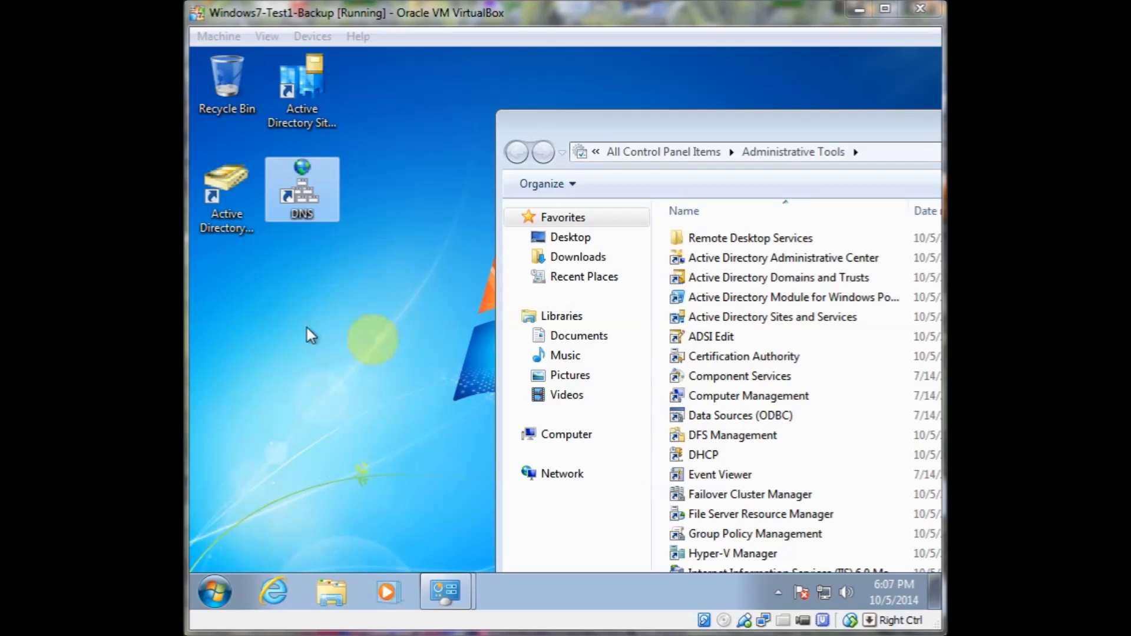
Close Administrative Tools and open Active Directory Users and Computers from its desktop shortcut
left_click(380, 340)
left_click_drag(723, 115, 401, 180)
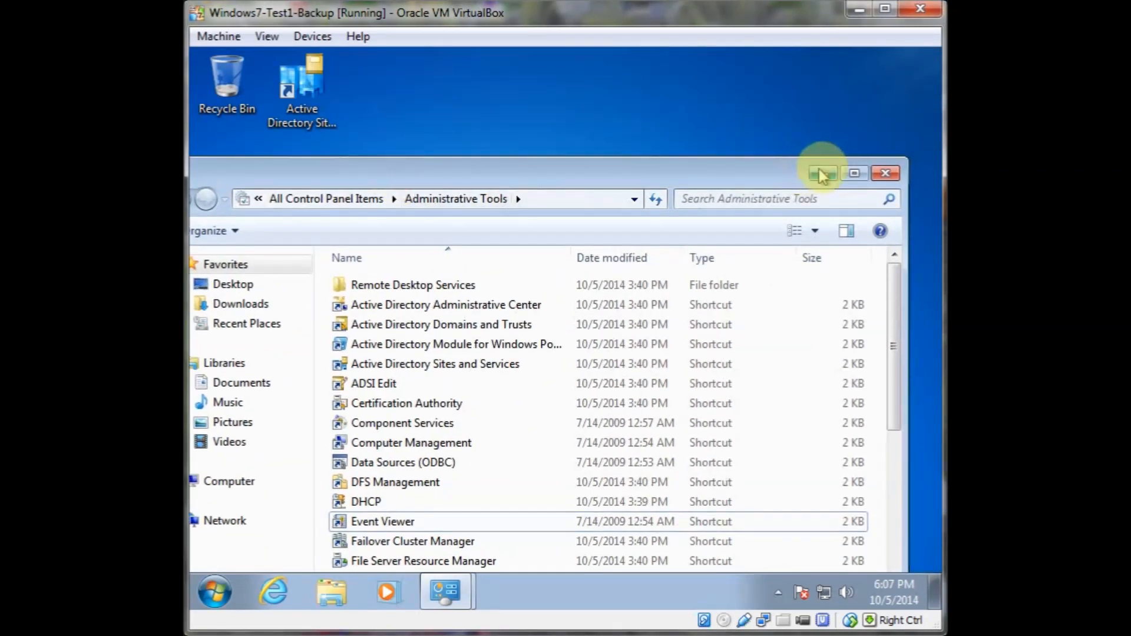
left_click(886, 174)
left_click(316, 202)
left_click(242, 215)
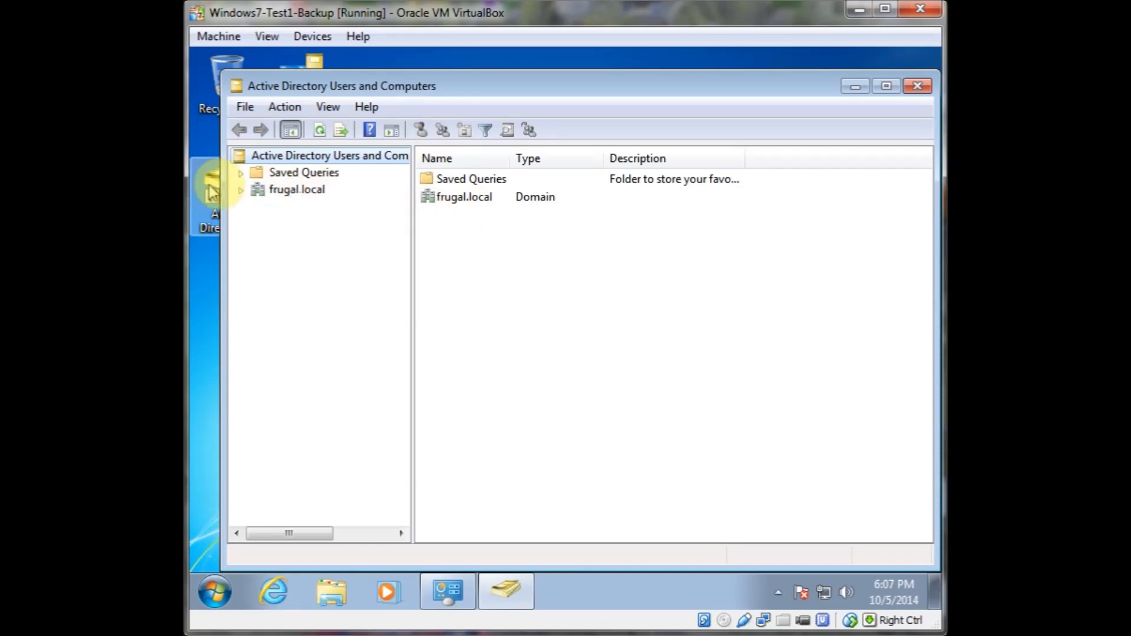
Expand the frugal.local domain and create an organizational unit named Dallas directly under it
left_click(242, 189)
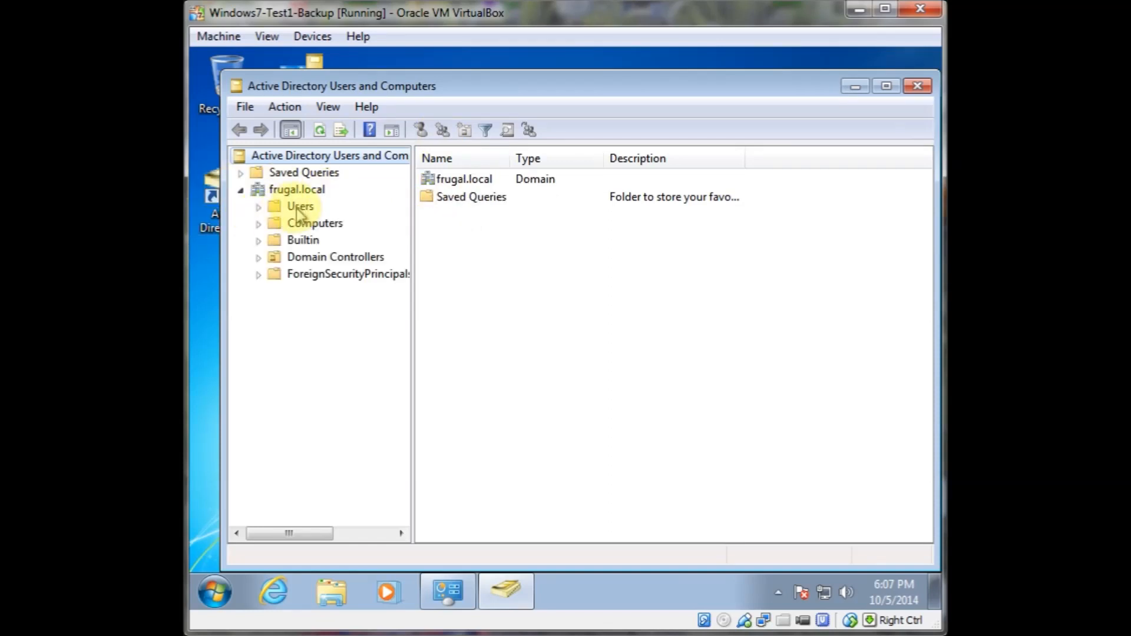
left_click(300, 208)
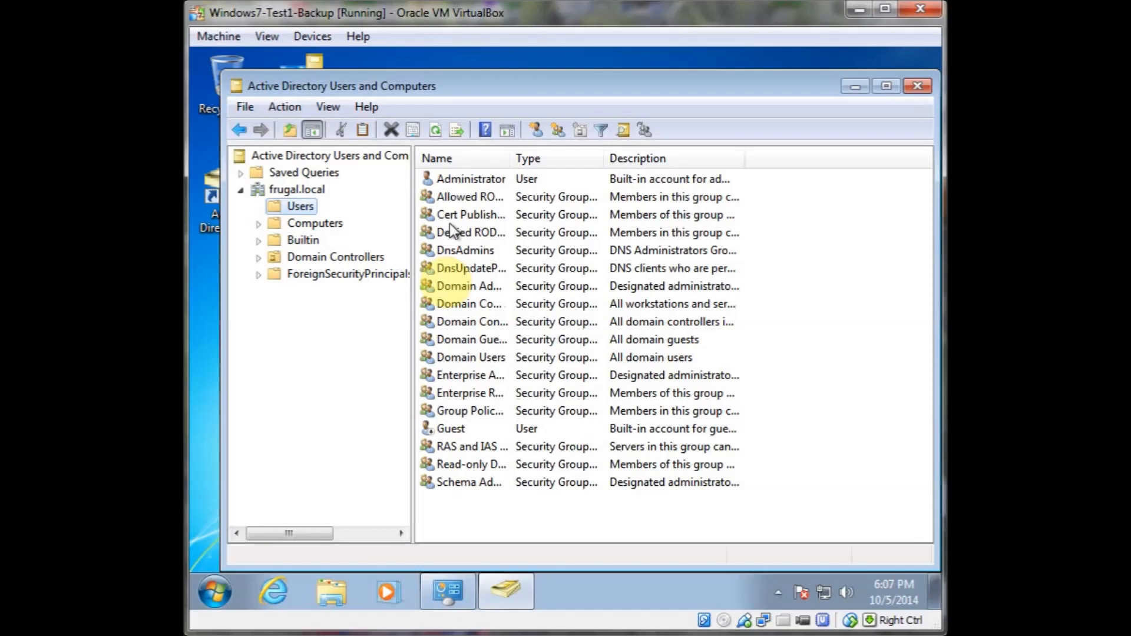
left_click(279, 311)
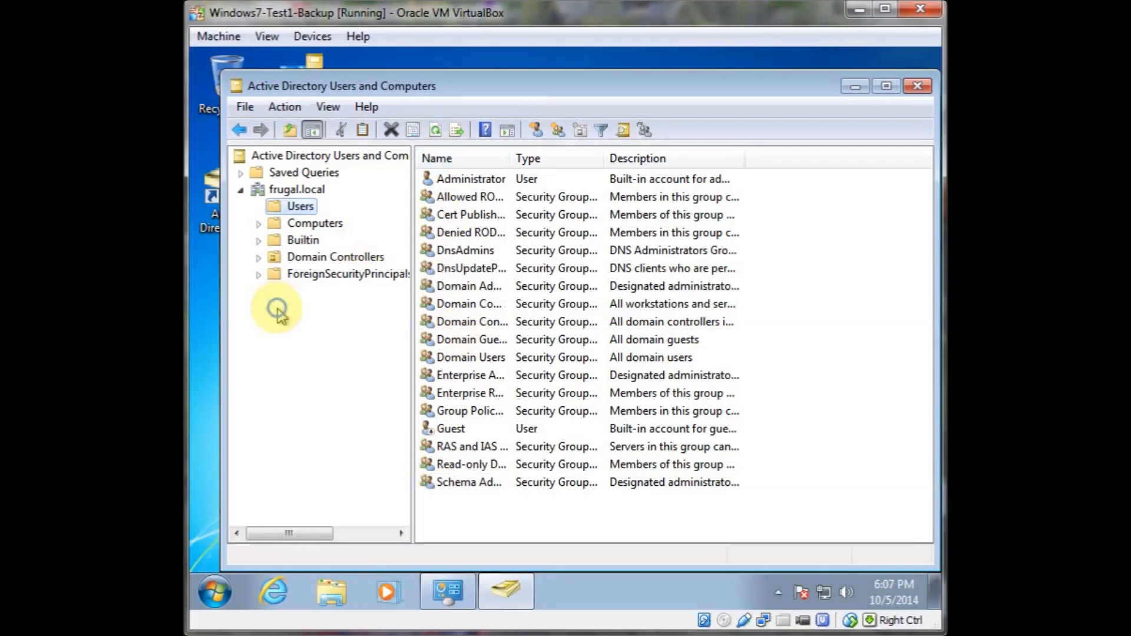
left_click(272, 189)
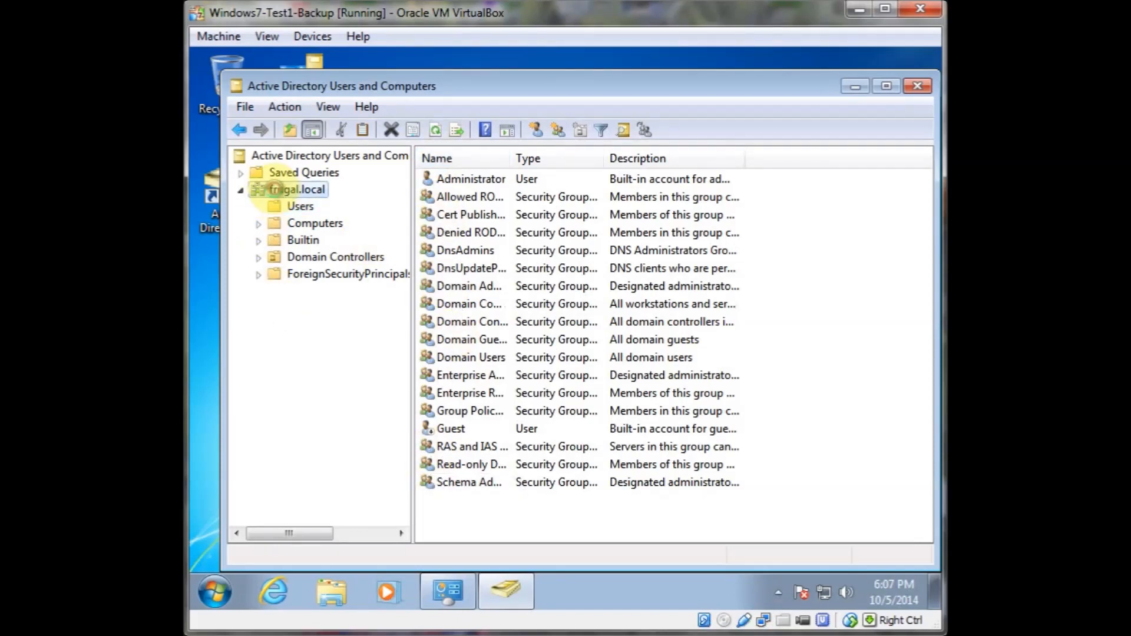
right_click(274, 190)
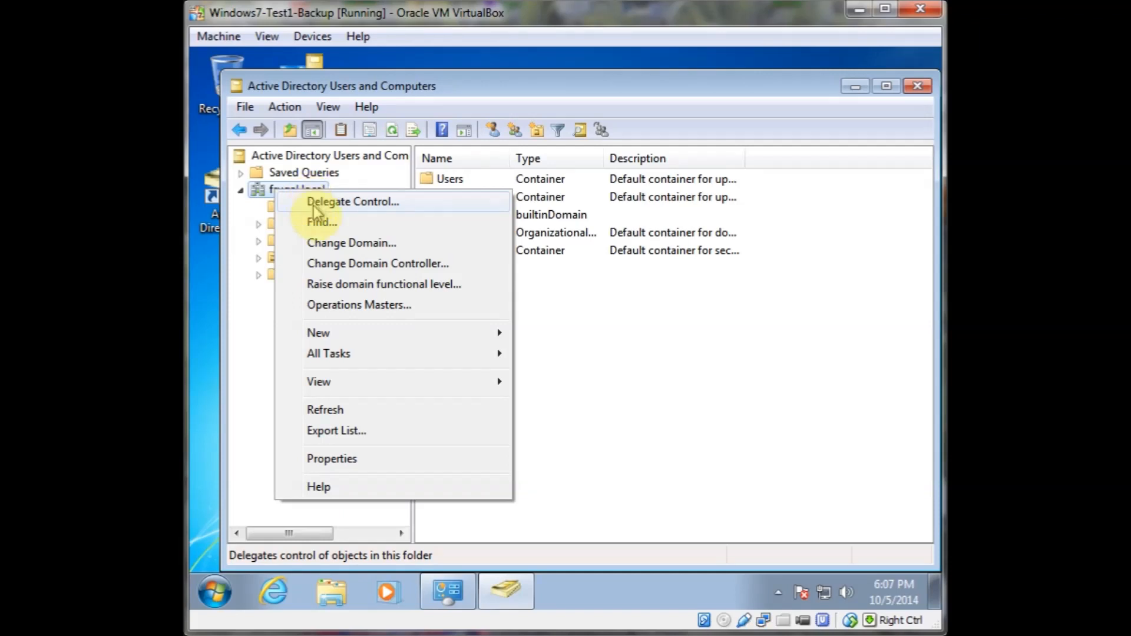
left_click(357, 335)
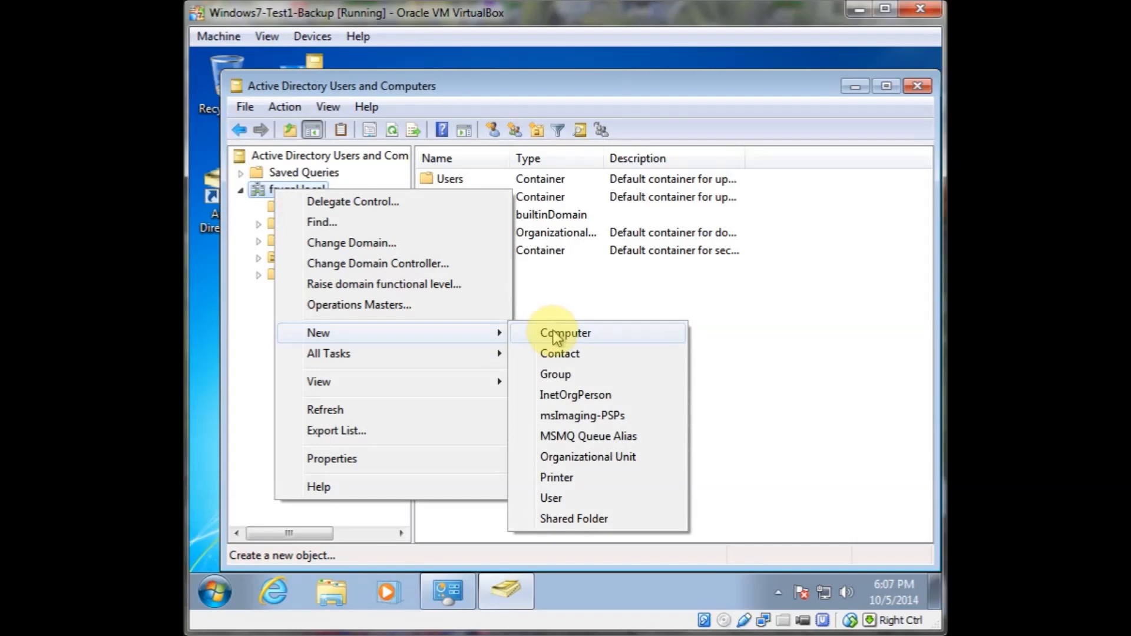
left_click(582, 459)
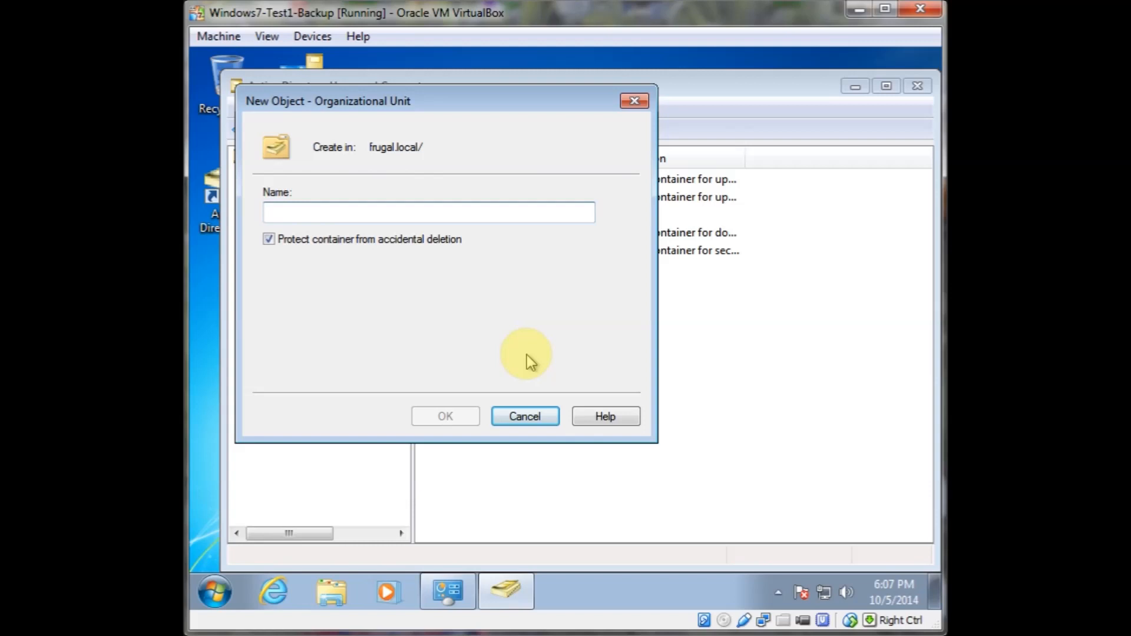
type("Da")
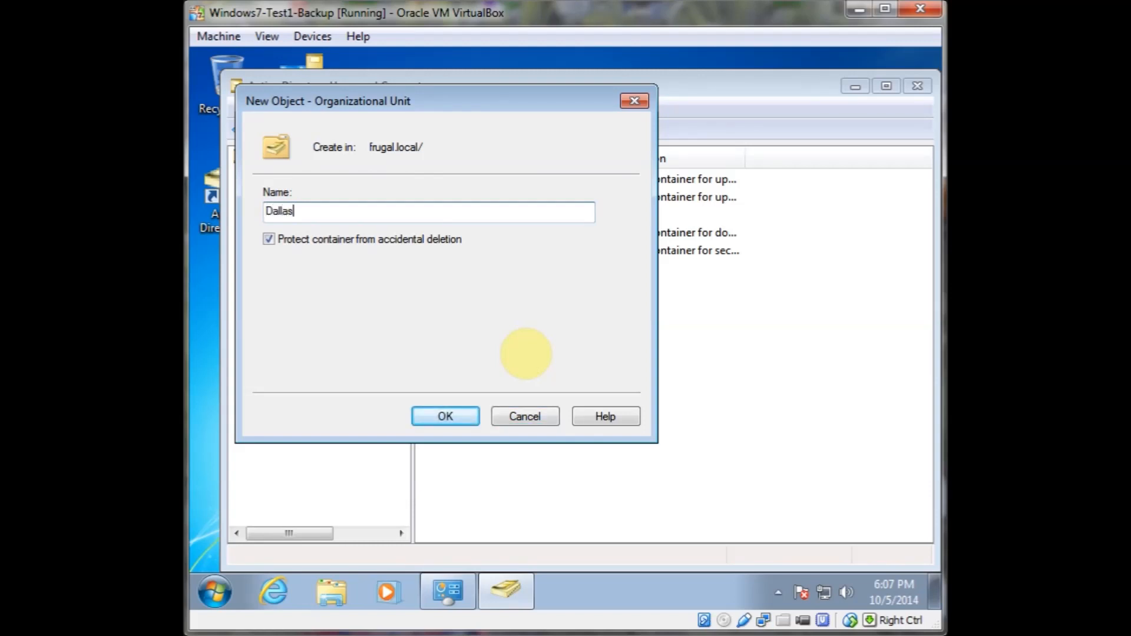
type("llas")
key("Return")
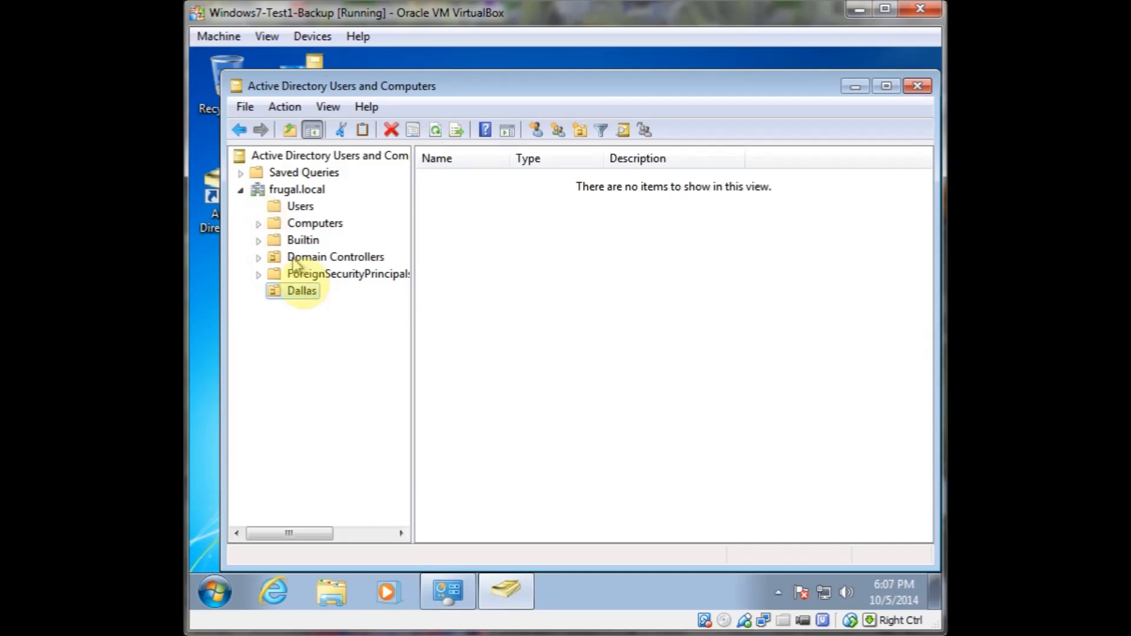
Create a second organizational unit named New York under frugal.local
right_click(307, 194)
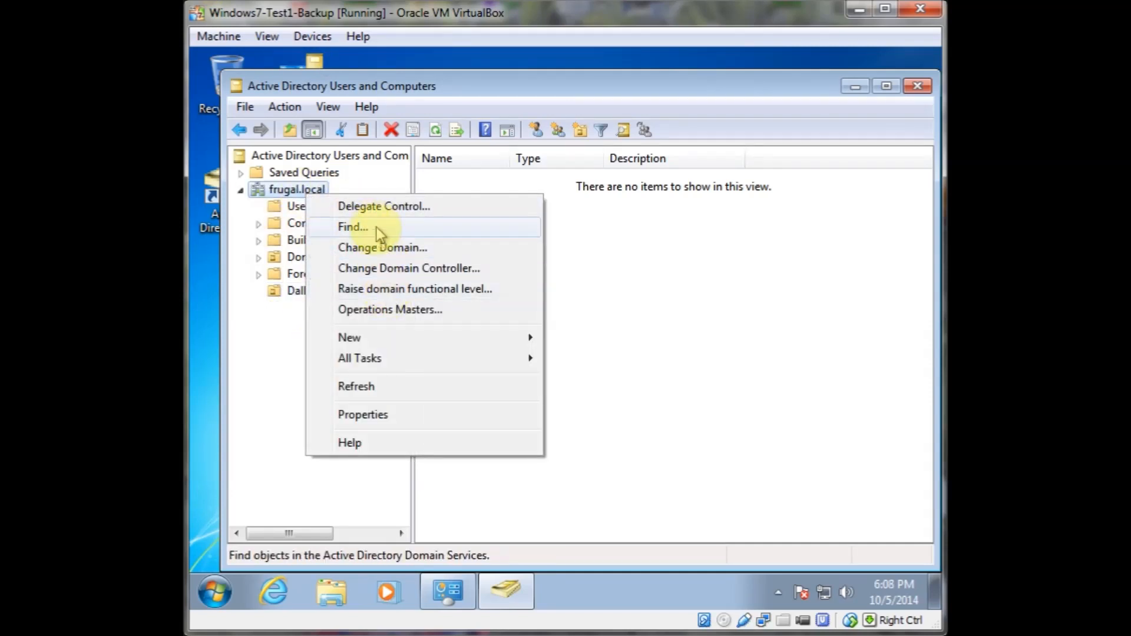
mouse_move(379, 341)
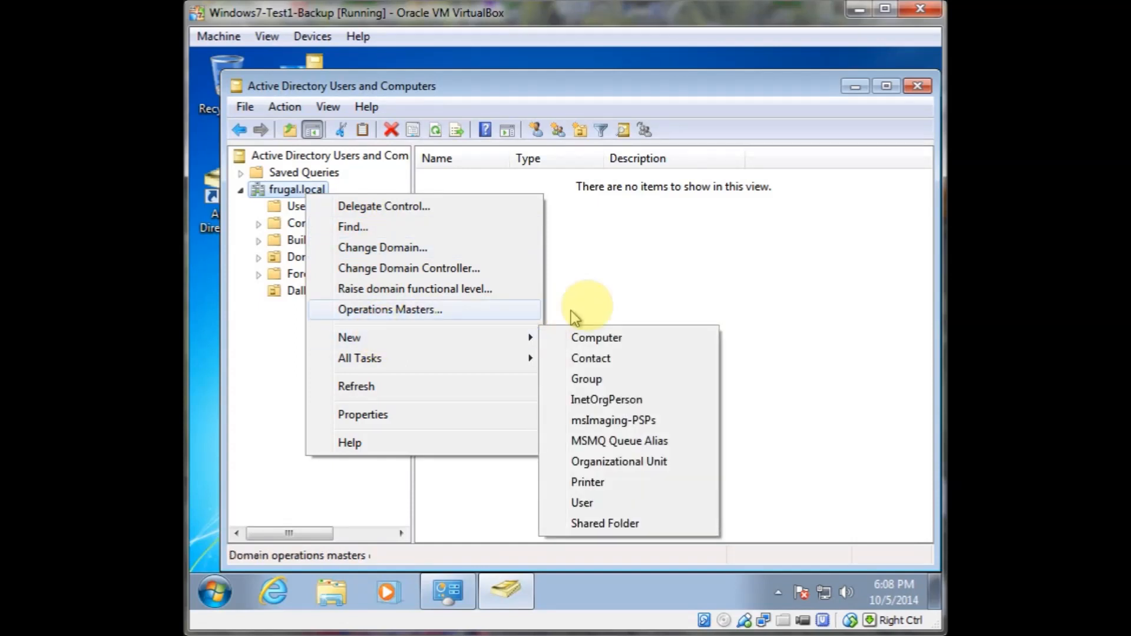
left_click(626, 463)
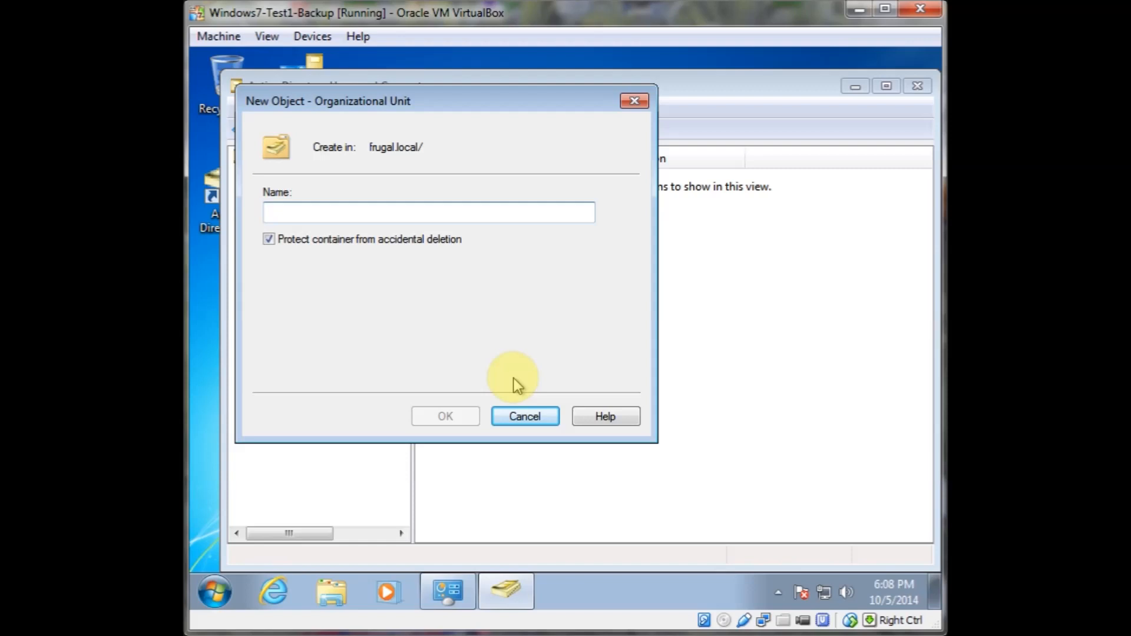
type("New York")
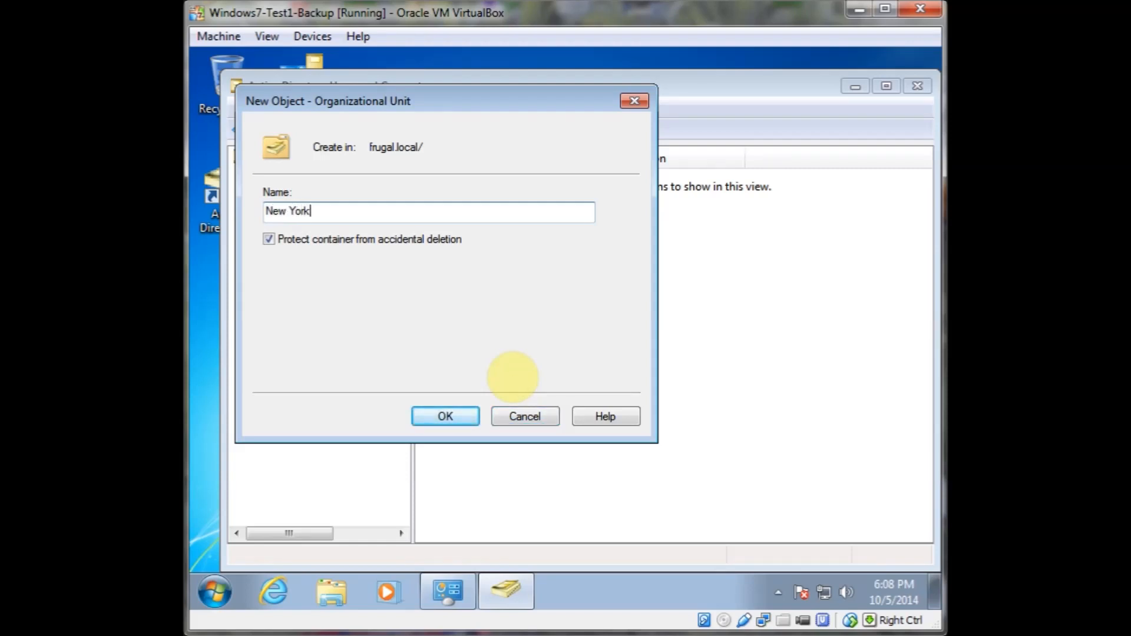
key("Return")
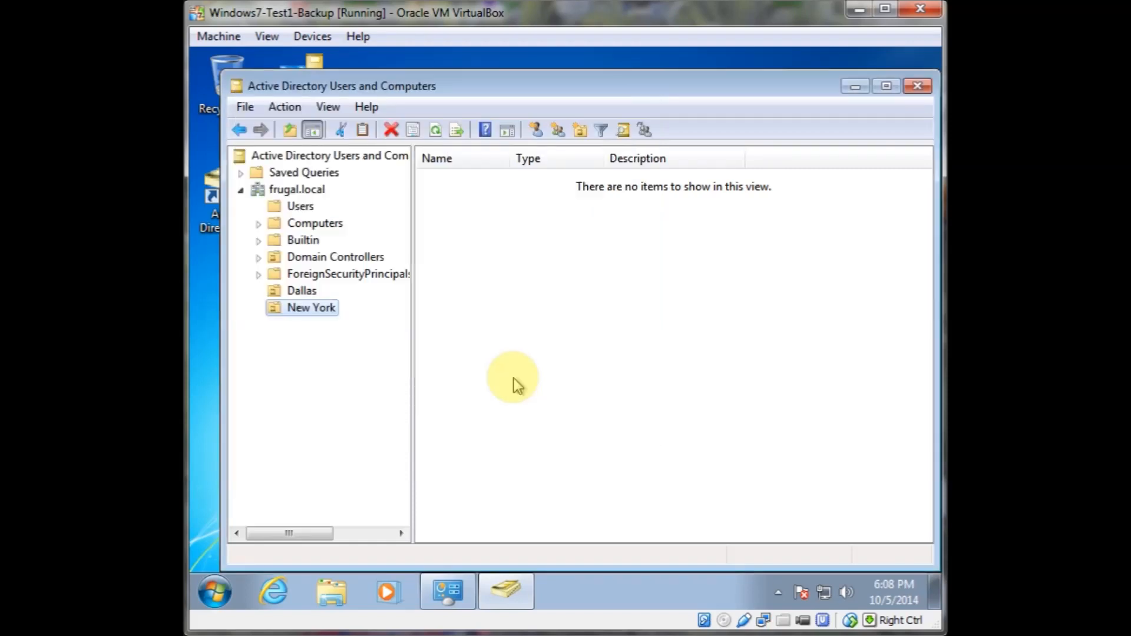
Create a third organizational unit named Hong Kong under frugal.local
right_click(290, 191)
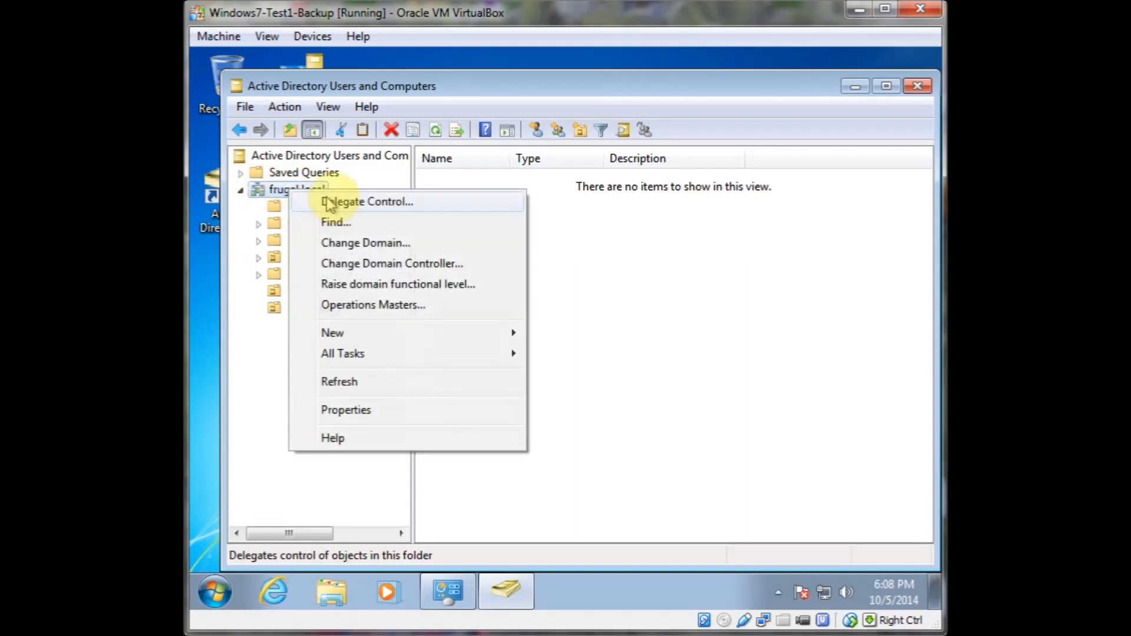
left_click(375, 335)
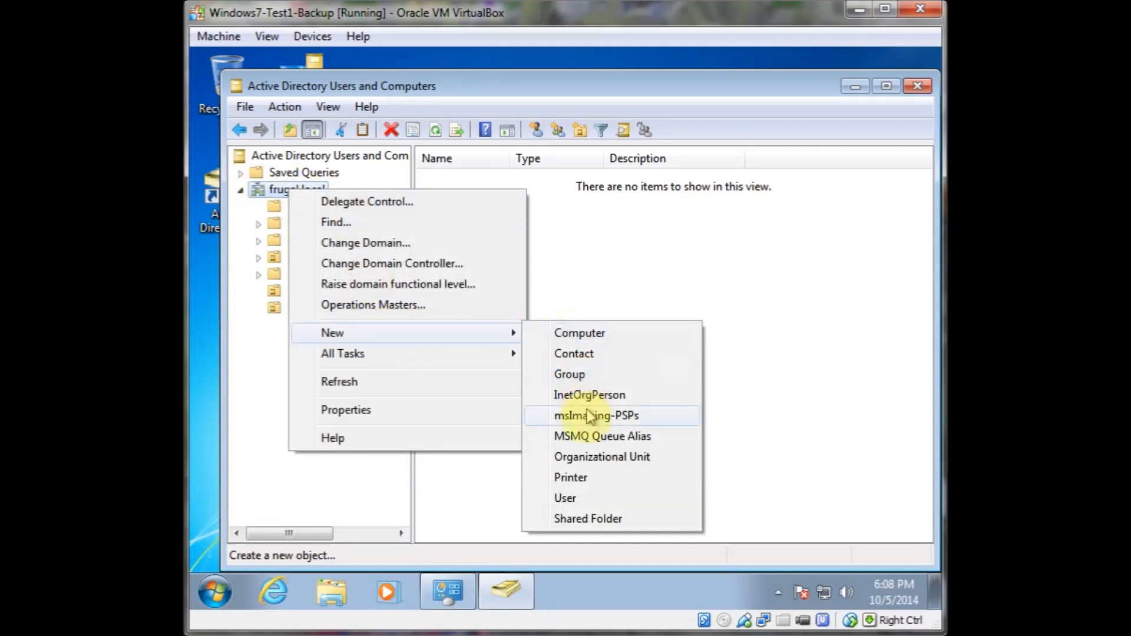
left_click(587, 458)
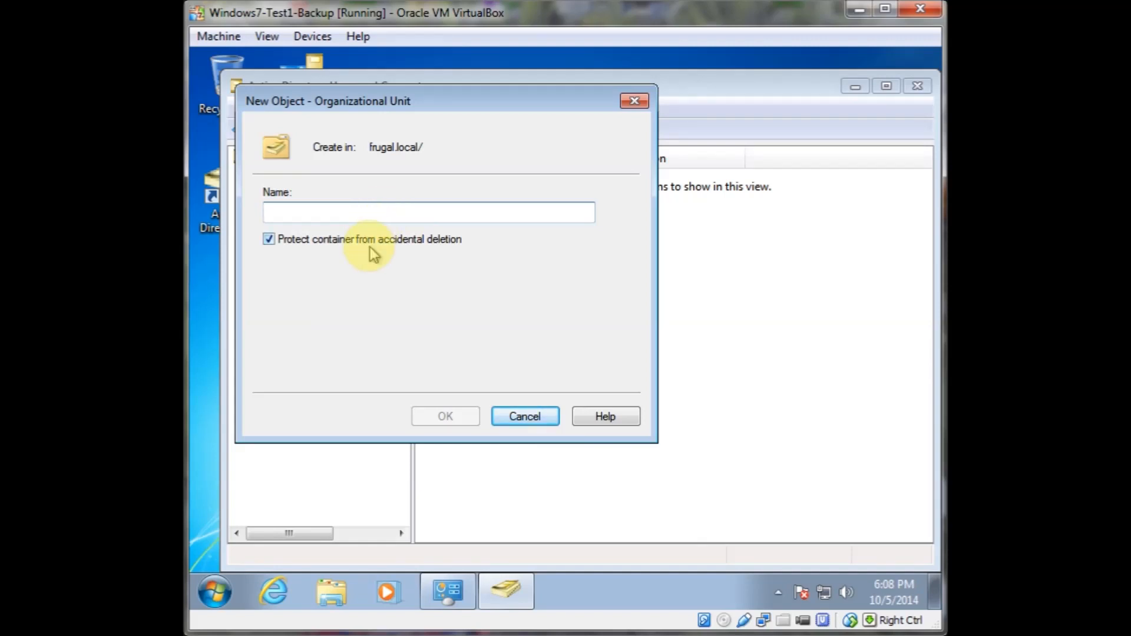
type("Hok")
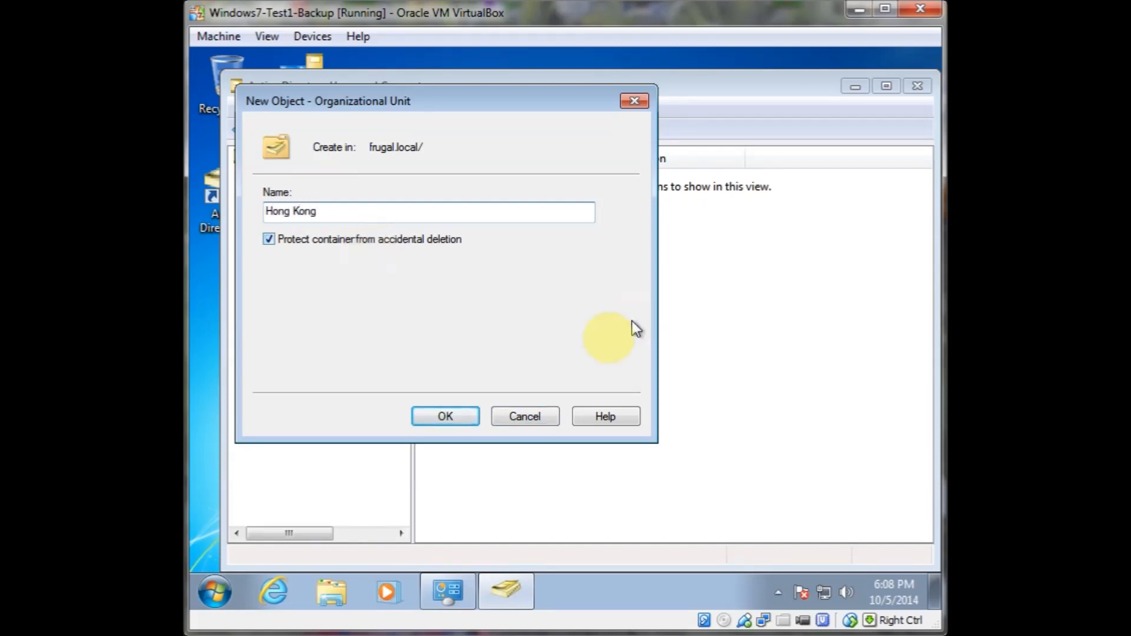
left_click(449, 417)
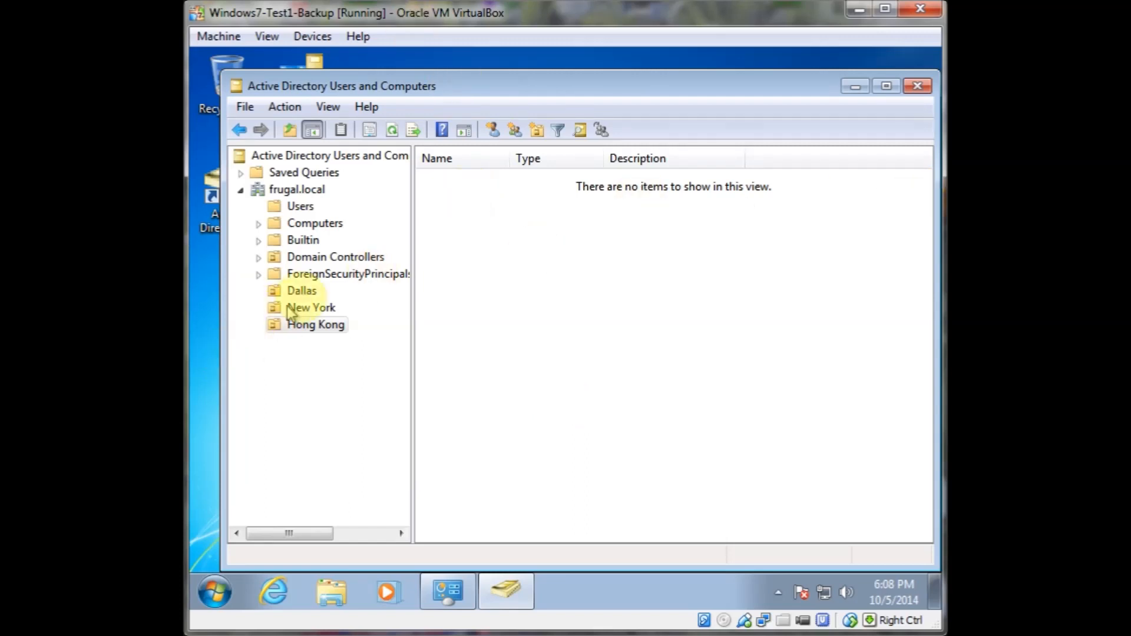
Select the Dallas organizational unit, start creating a new user in it, and reposition the New Object - User dialog
left_click(295, 293)
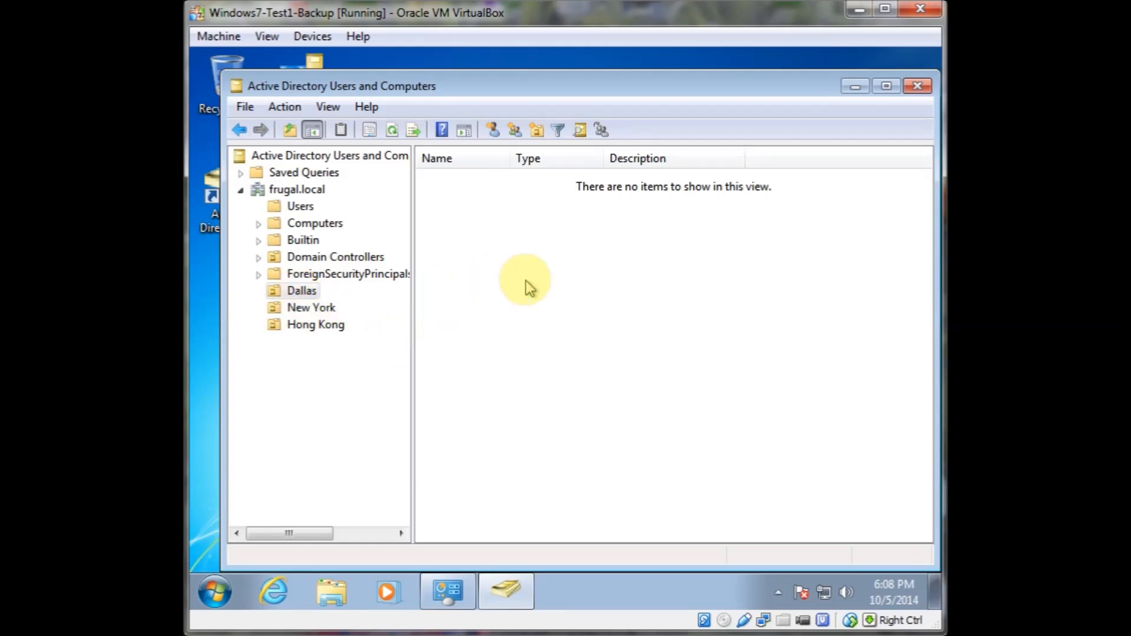
right_click(470, 289)
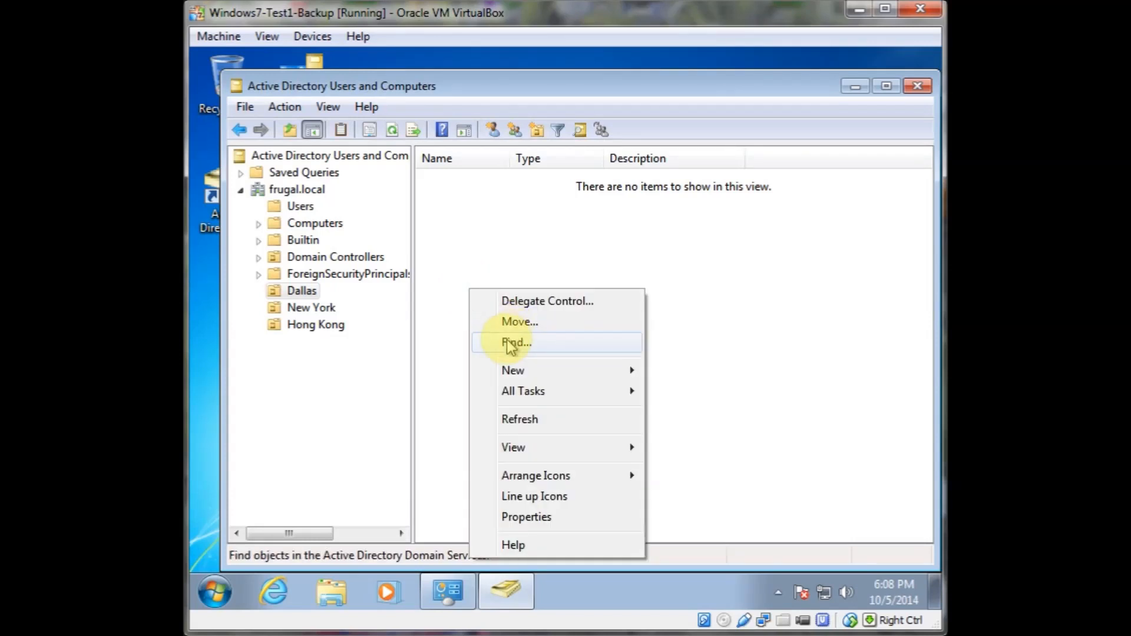
mouse_move(543, 454)
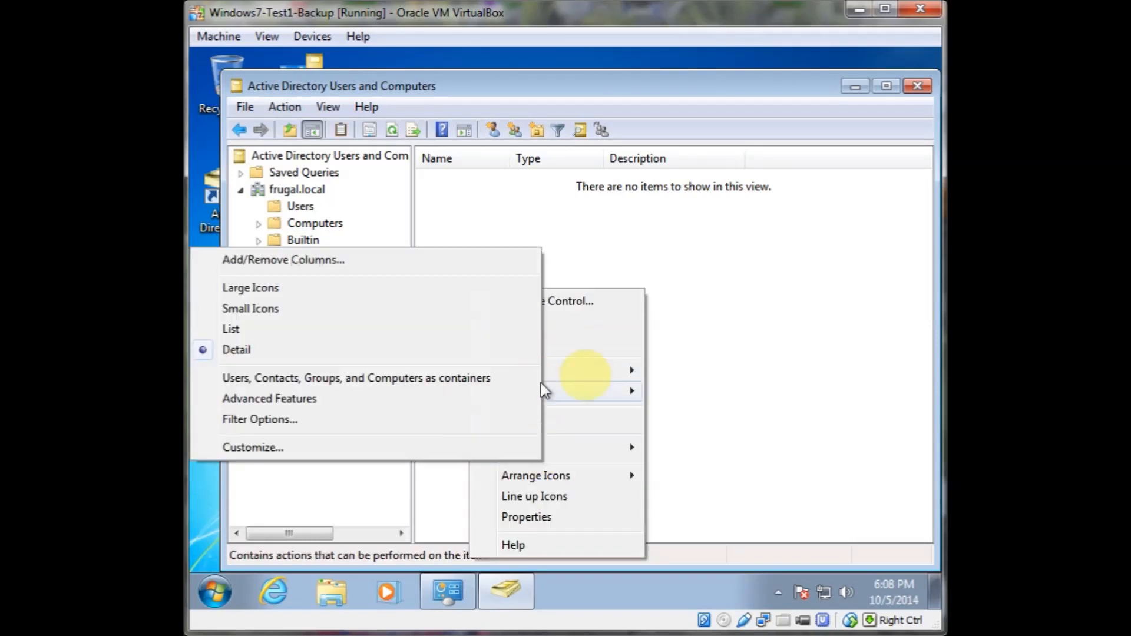
mouse_move(601, 374)
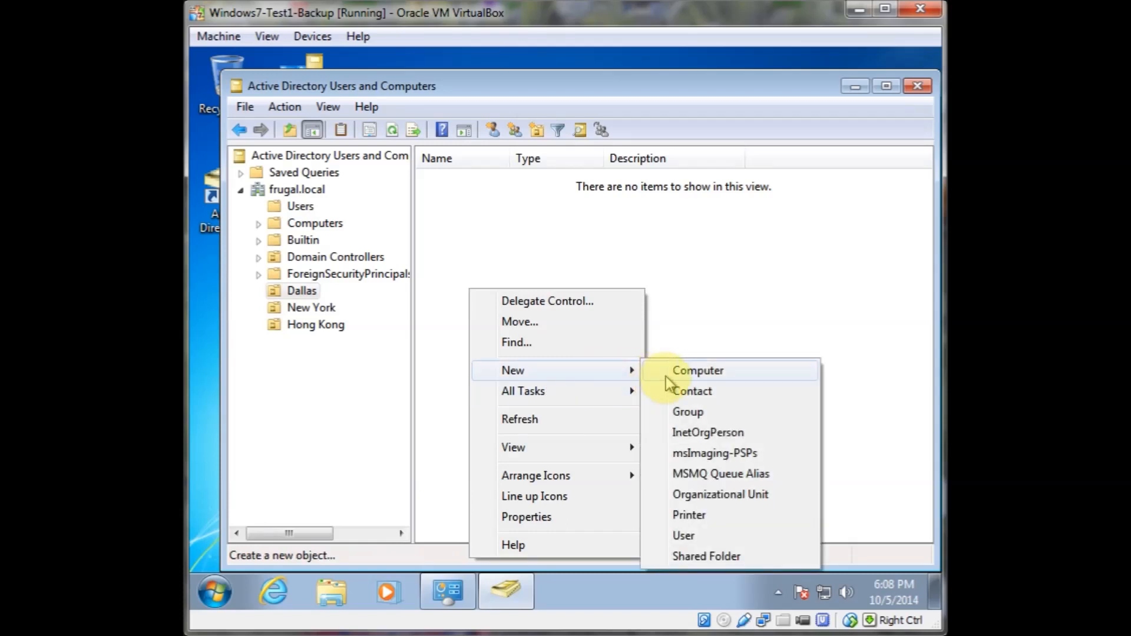
left_click(695, 542)
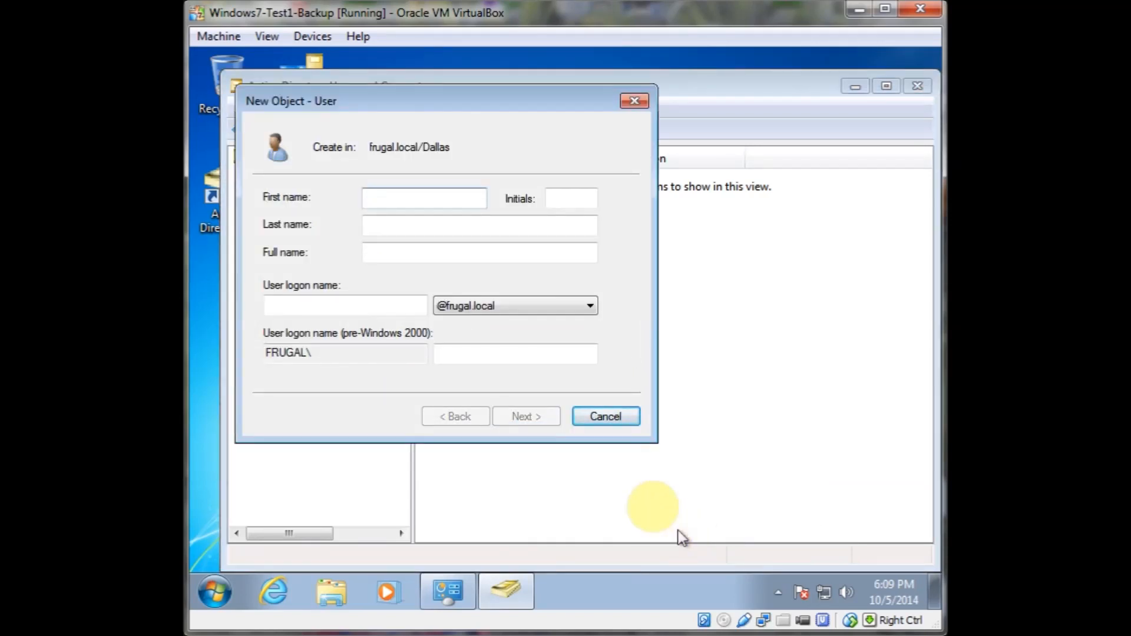
left_click_drag(388, 104, 441, 115)
left_click(472, 117)
left_click_drag(474, 121, 514, 117)
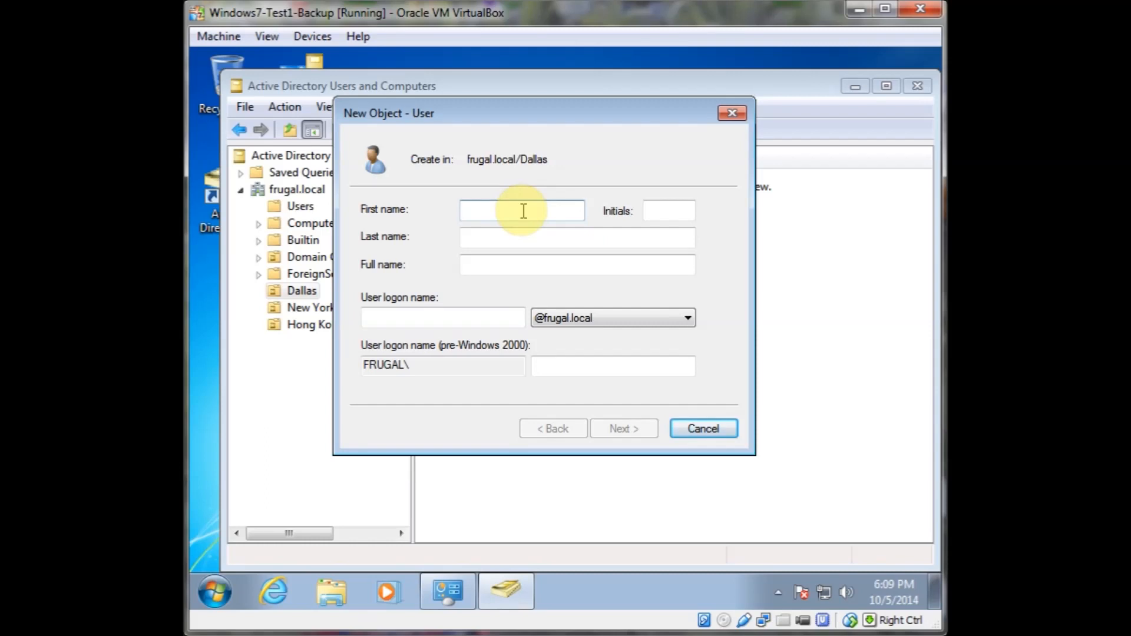
Enter the new user's first name, last name and user logon name, then continue to the next page
type("Toh")
key("Tab")
key("Tab")
type("Mu")
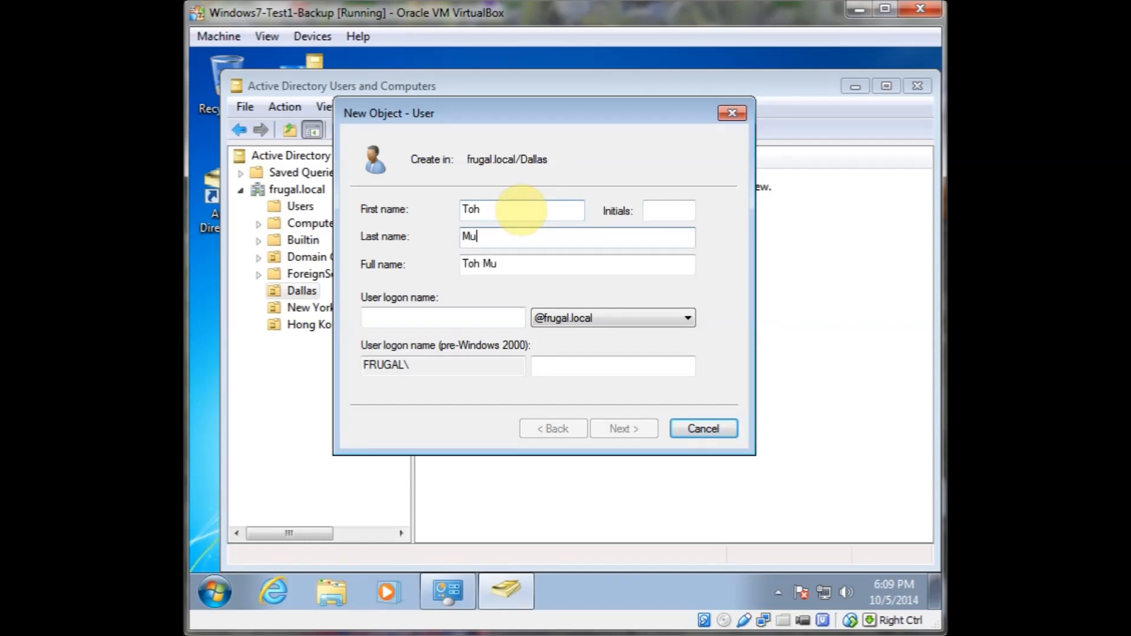
key("shift+Tab")
key("Tab")
key("shift+Tab")
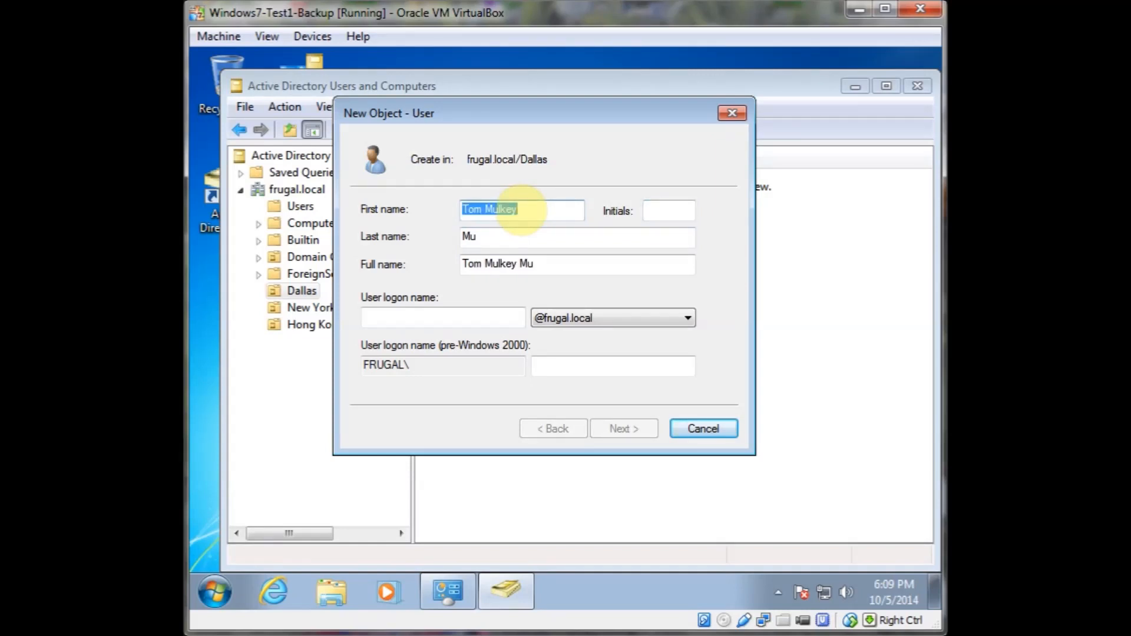
key("Tab")
key("Tab")
key("Tab")
key("Tab")
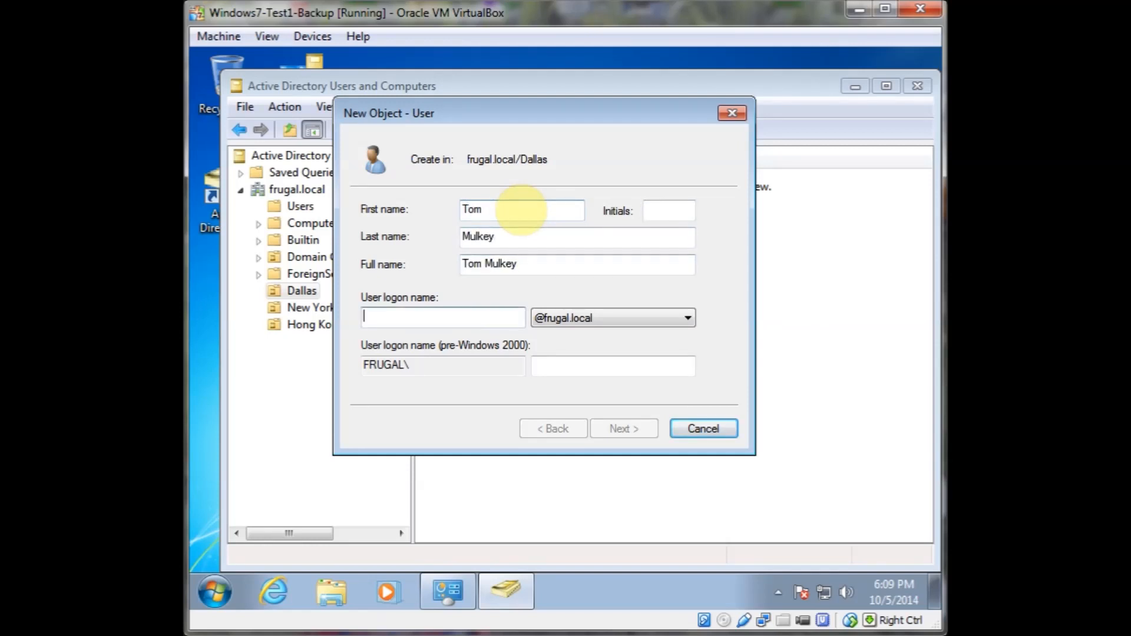
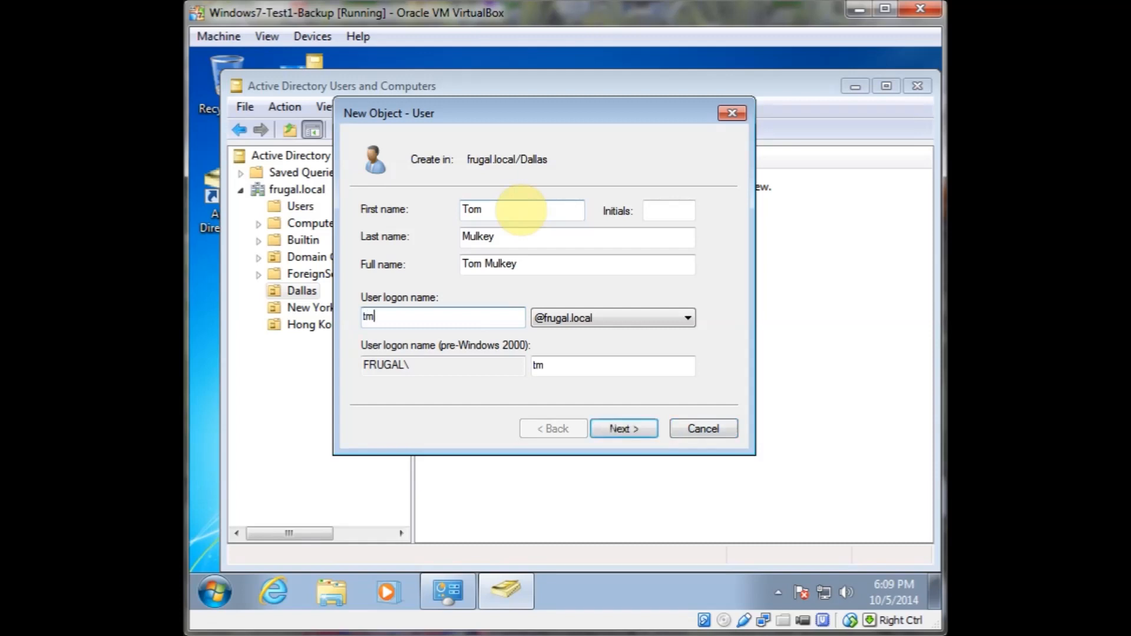
key("Tab")
key("Tab")
key("Tab")
key("Tab")
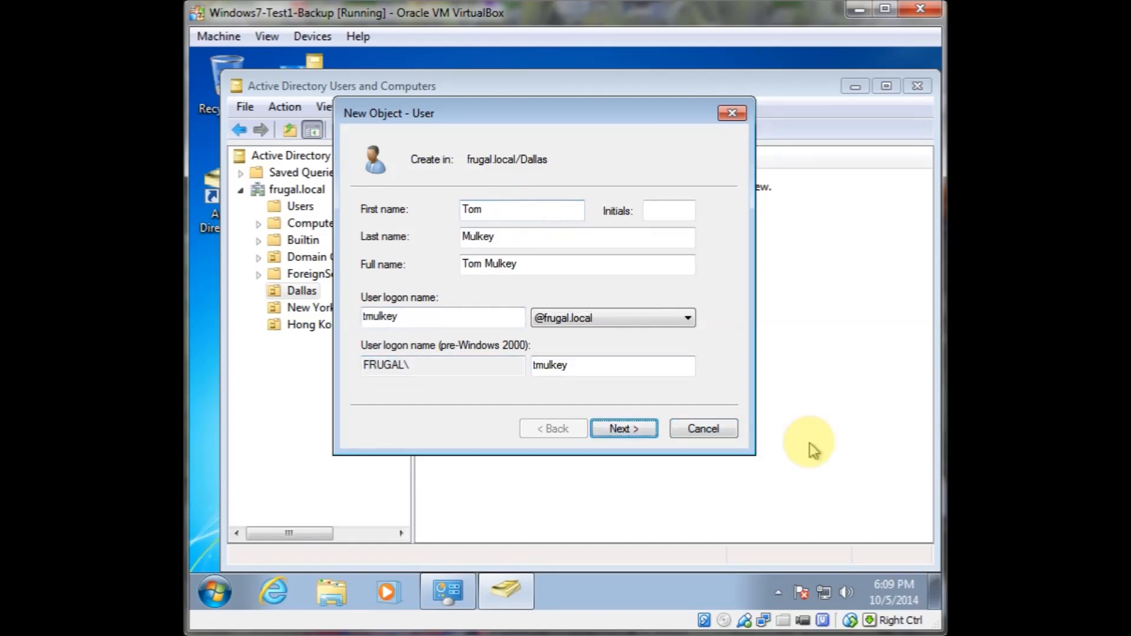
left_click(618, 431)
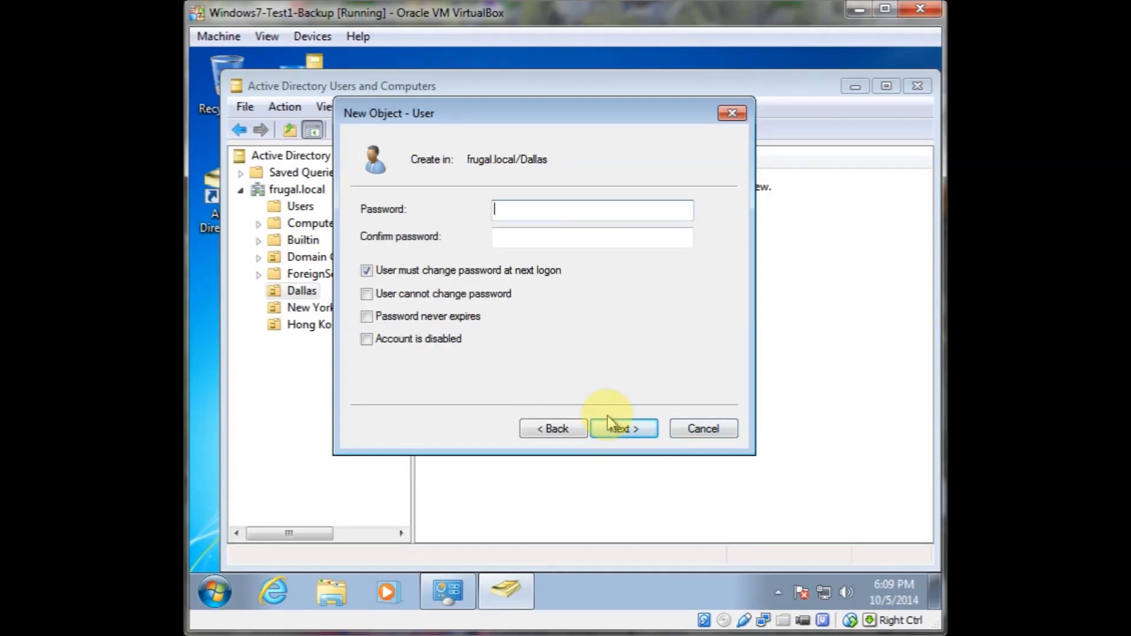
Enter and confirm the new user's account password
type("P")
key("BackSpace")
key("BackSpace")
key("BackSpace")
key("BackSpace")
key("BackSpace")
key("BackSpace")
key("BackSpace")
type("Pa$$w0")
key("Tab")
type("Pa$$w")
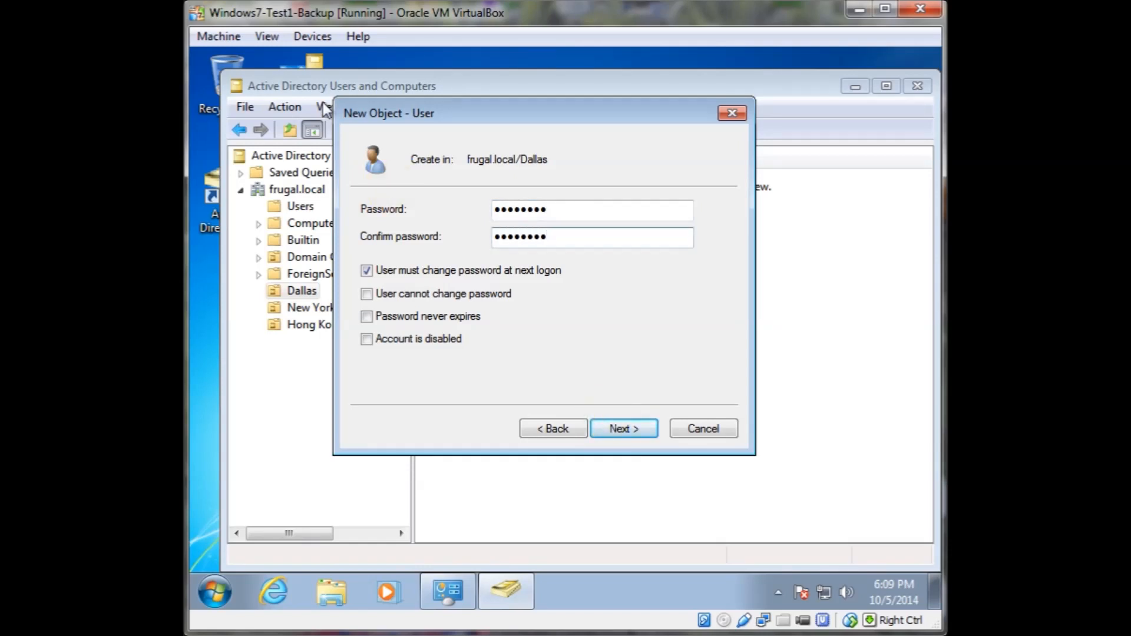
Clear the must-change-password-at-next-logon option, set the password to never expire, and finish creating the user
left_click(368, 272)
left_click(367, 317)
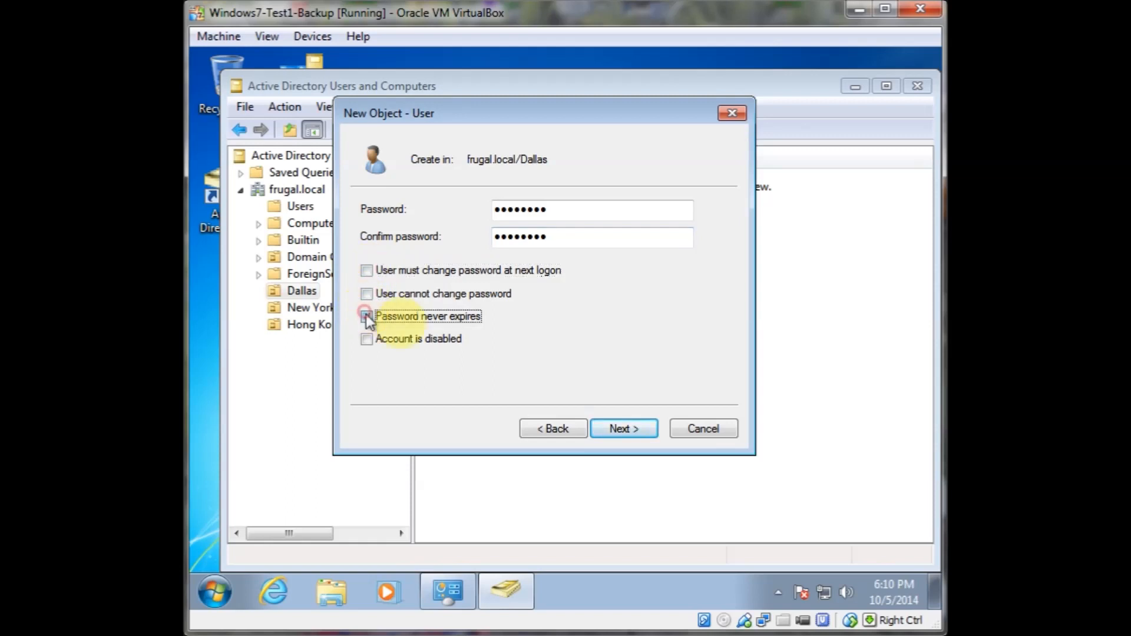
left_click(617, 429)
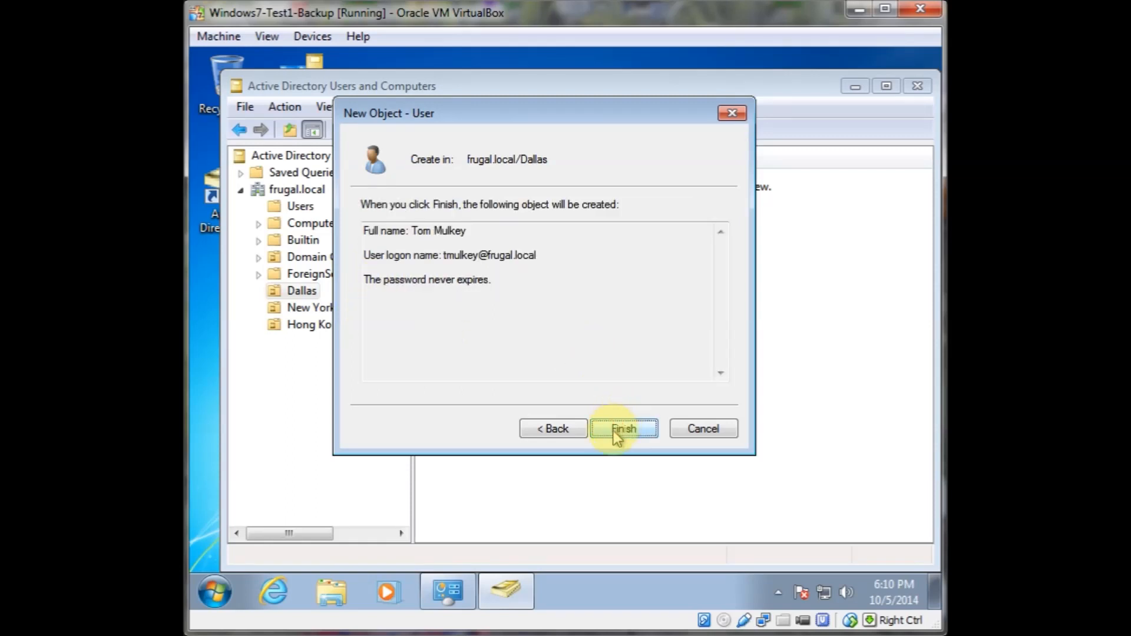
left_click(616, 434)
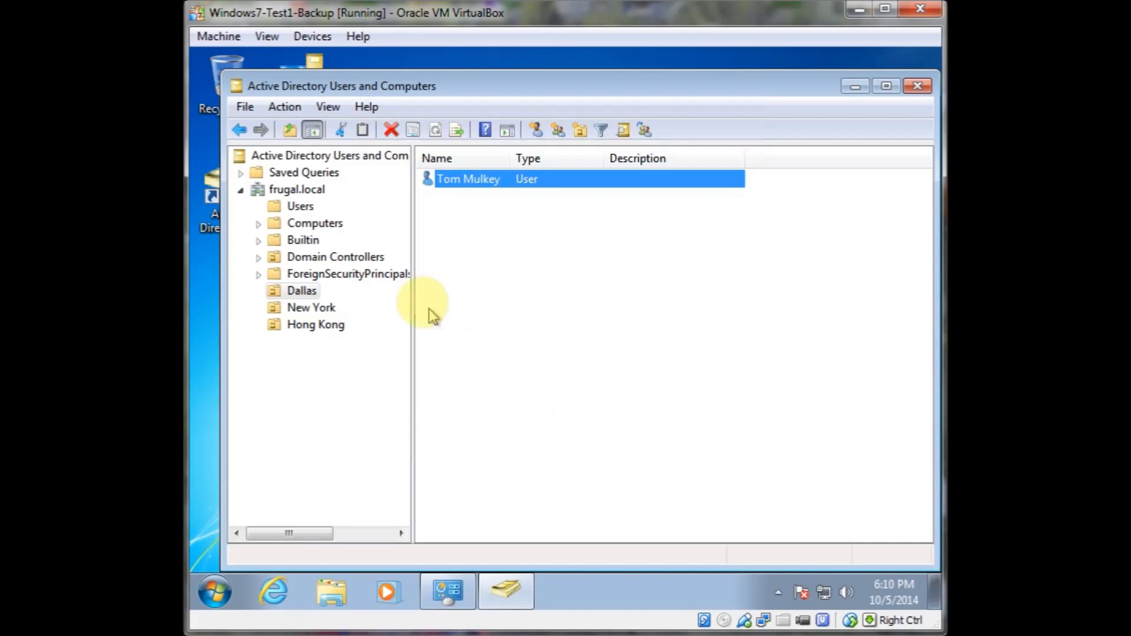
Open the Users container and open the properties of the Administrator account
left_click(295, 208)
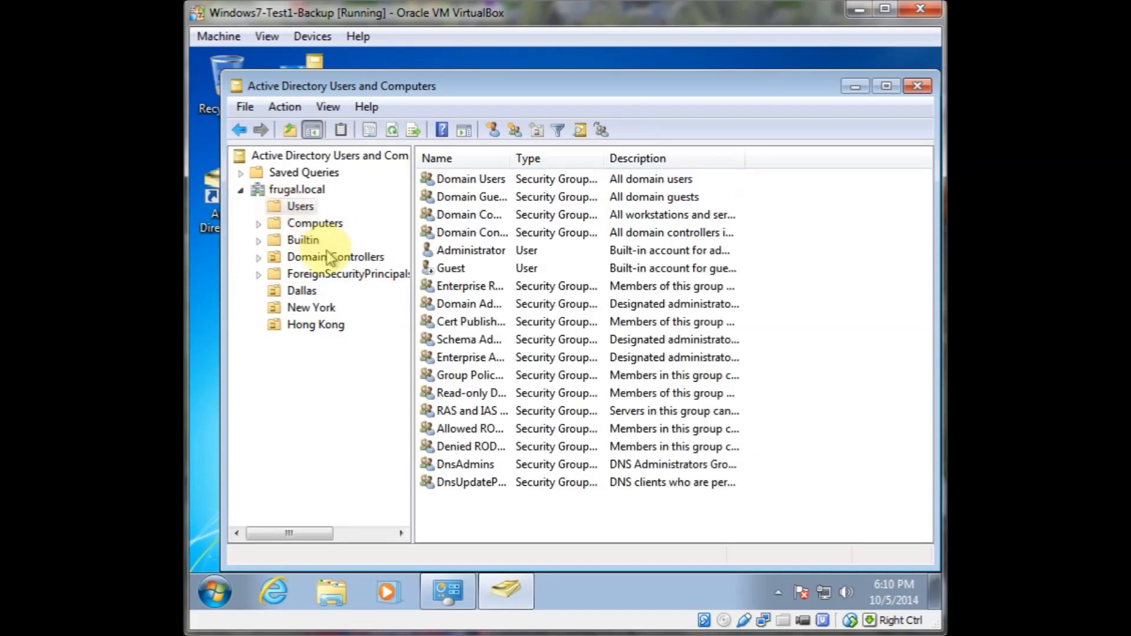
right_click(472, 254)
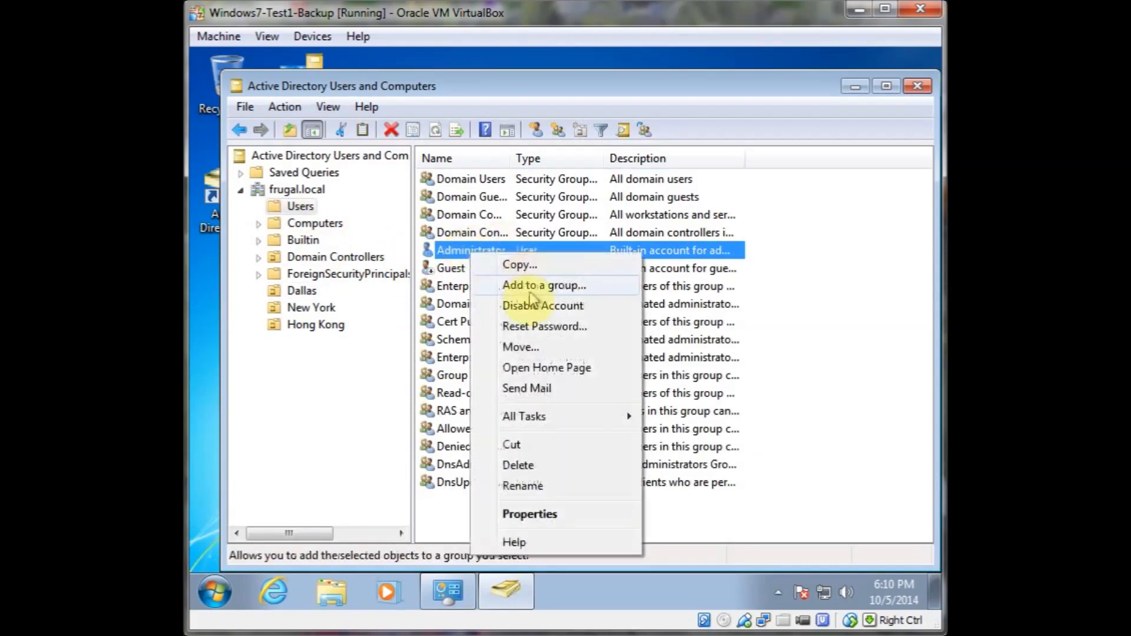
left_click(538, 514)
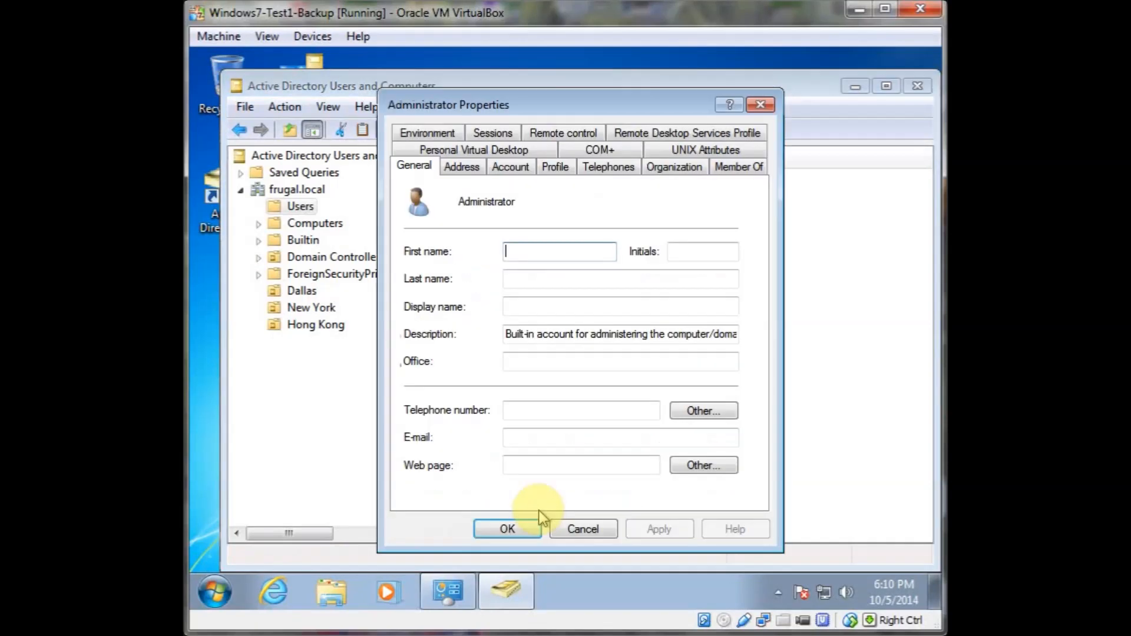
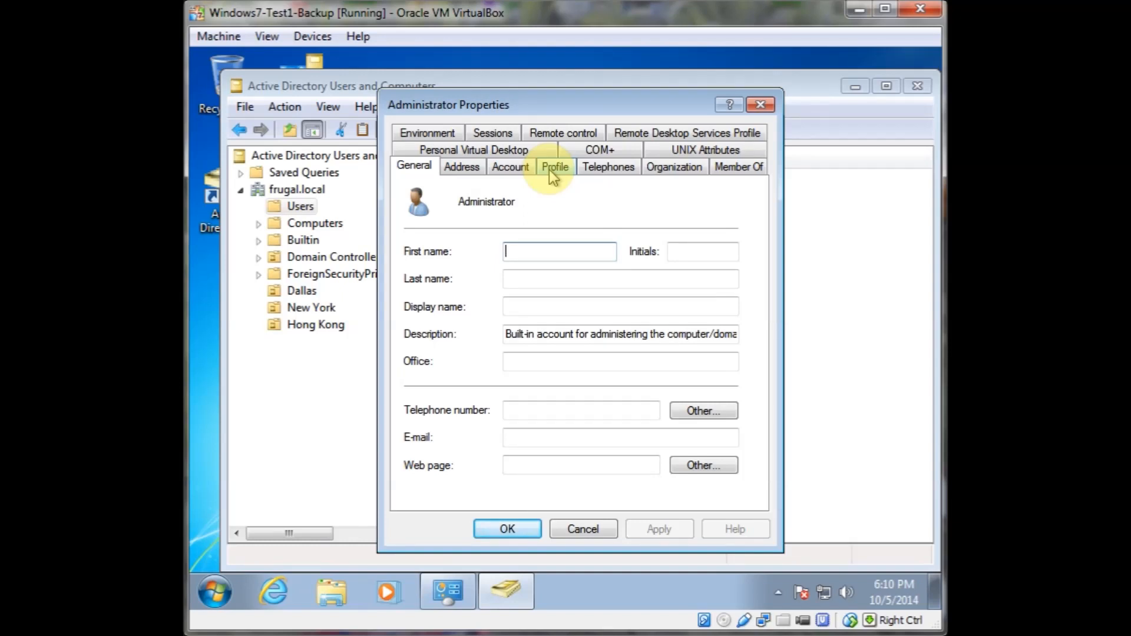
Set the Administrator account's password to never expire and confirm the properties
left_click(549, 170)
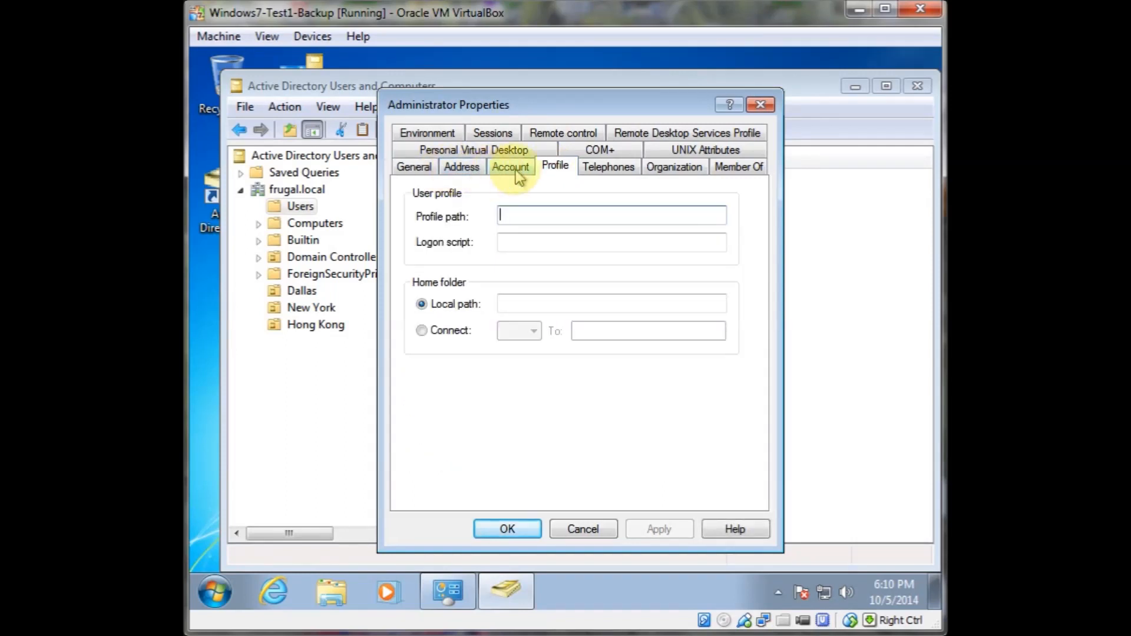
left_click(413, 168)
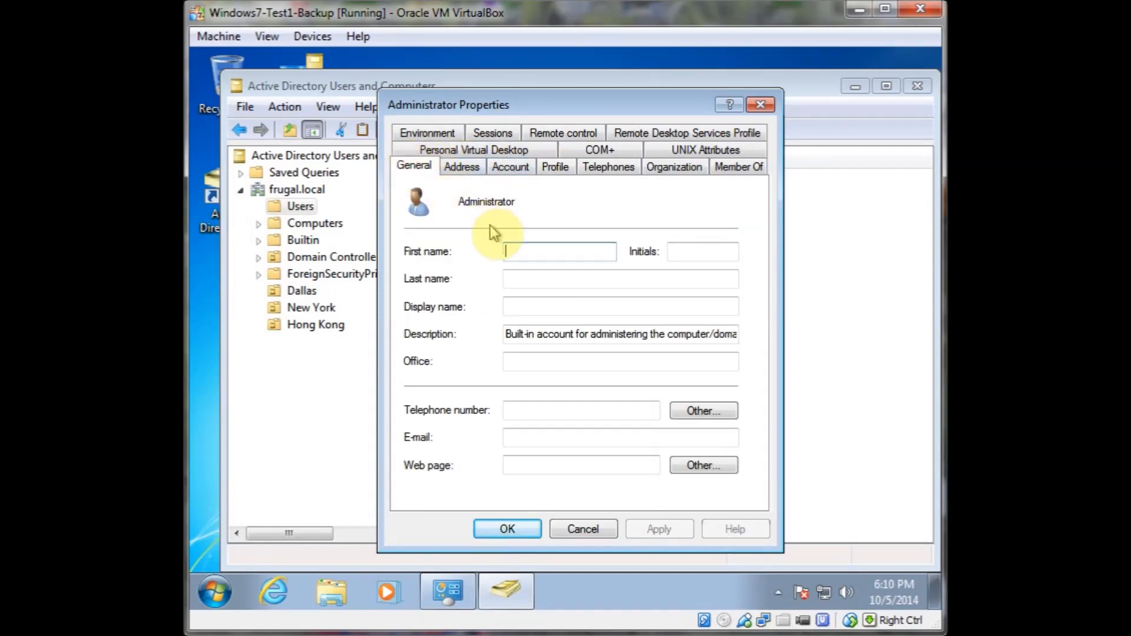
left_click(507, 169)
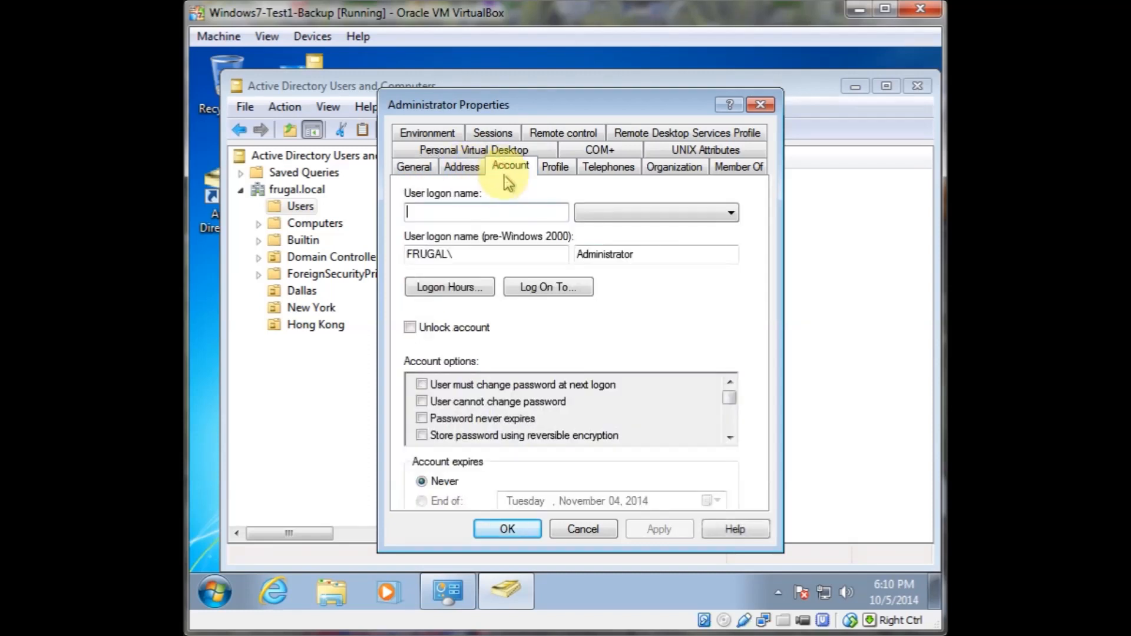
left_click(420, 418)
left_click(507, 529)
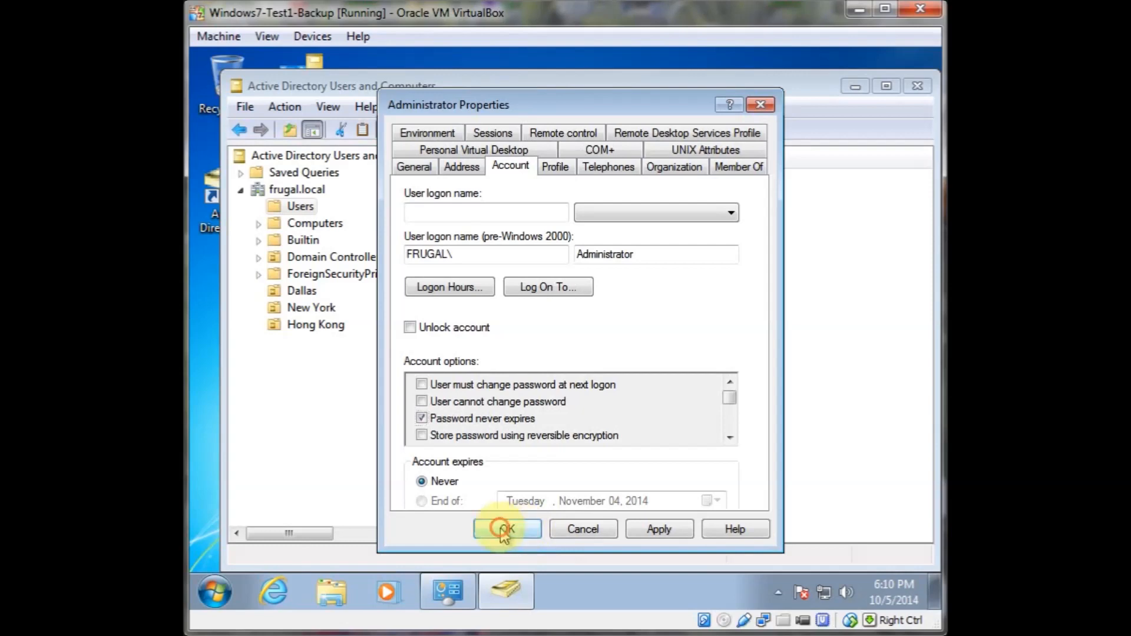
View the contents of the Dallas OU and close Active Directory Users and Computers
left_click(535, 515)
left_click(285, 288)
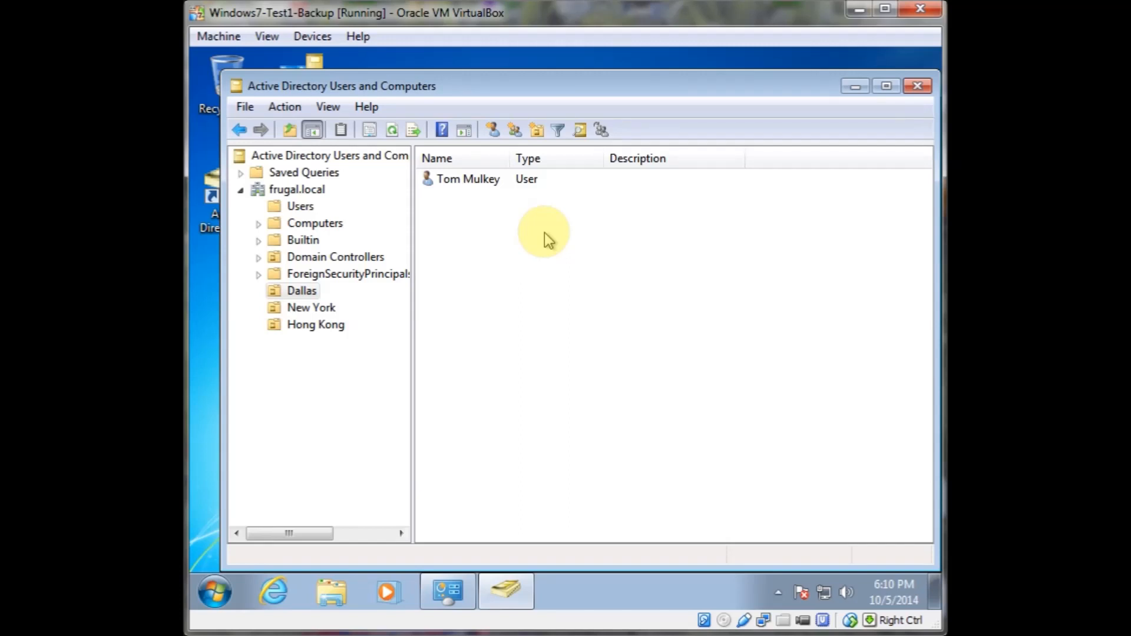
left_click(921, 93)
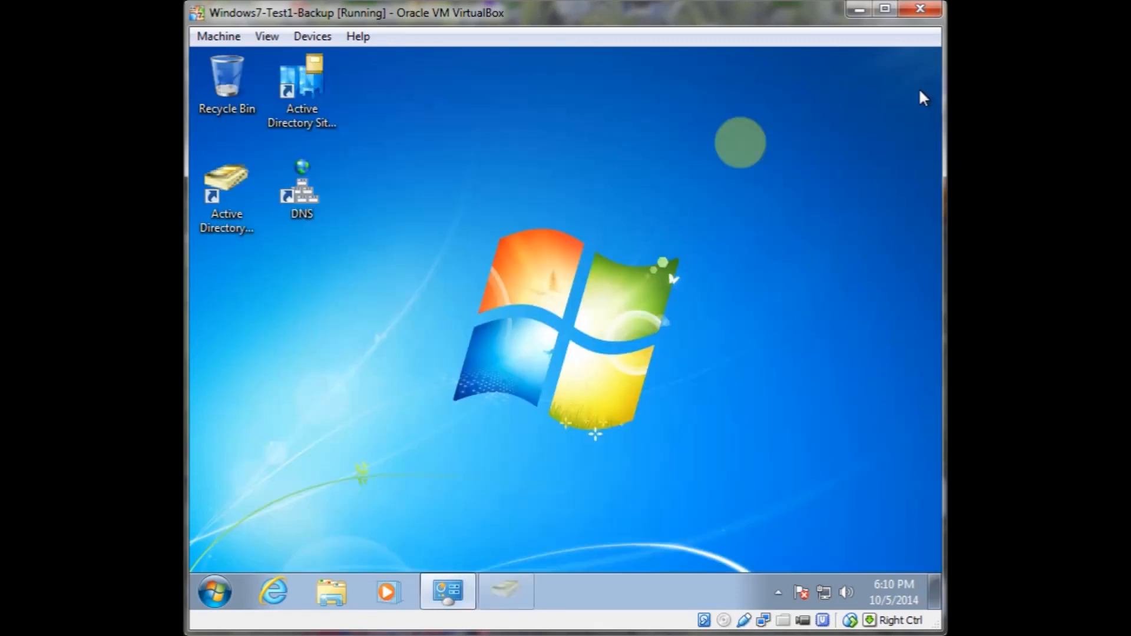
Open Computer Management for this computer and open the properties of the local Administrators group
left_click(331, 591)
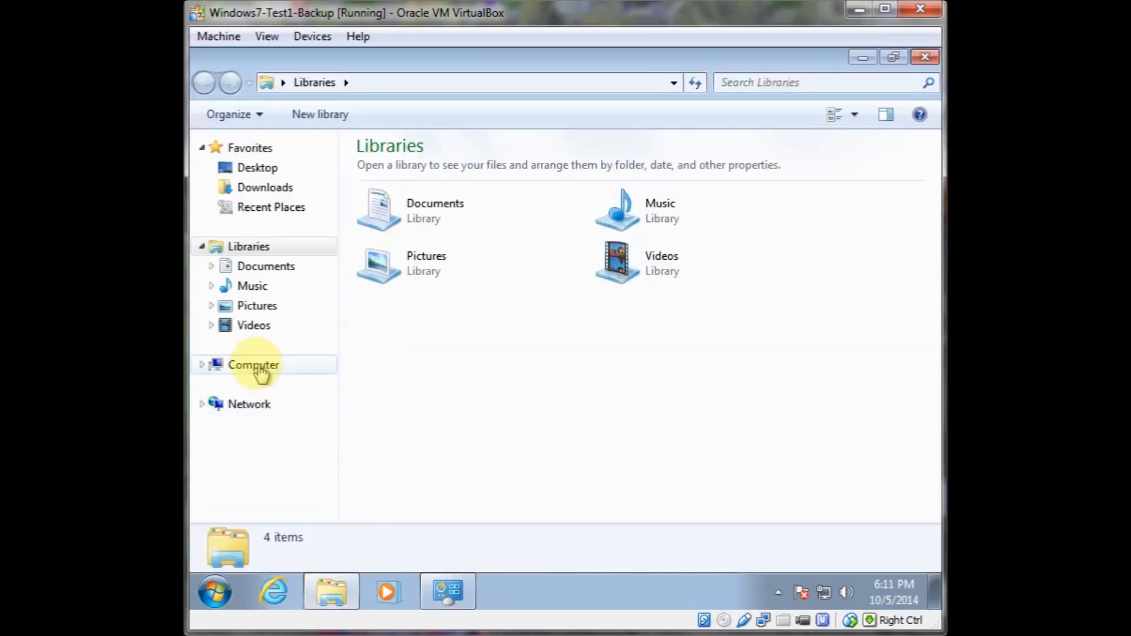
right_click(298, 367)
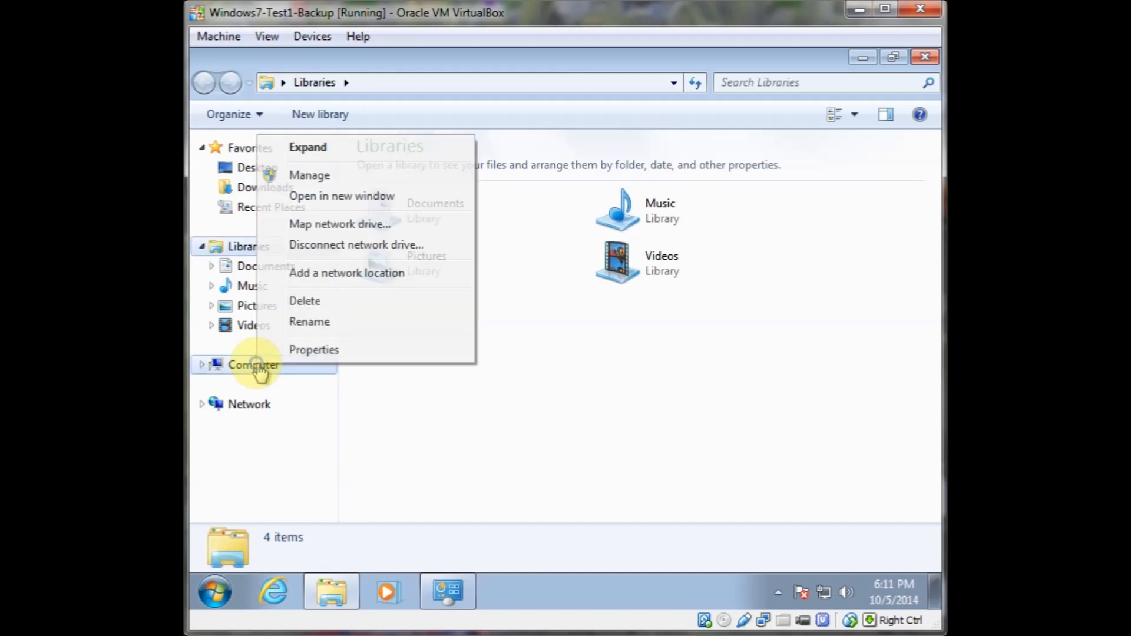
left_click(304, 176)
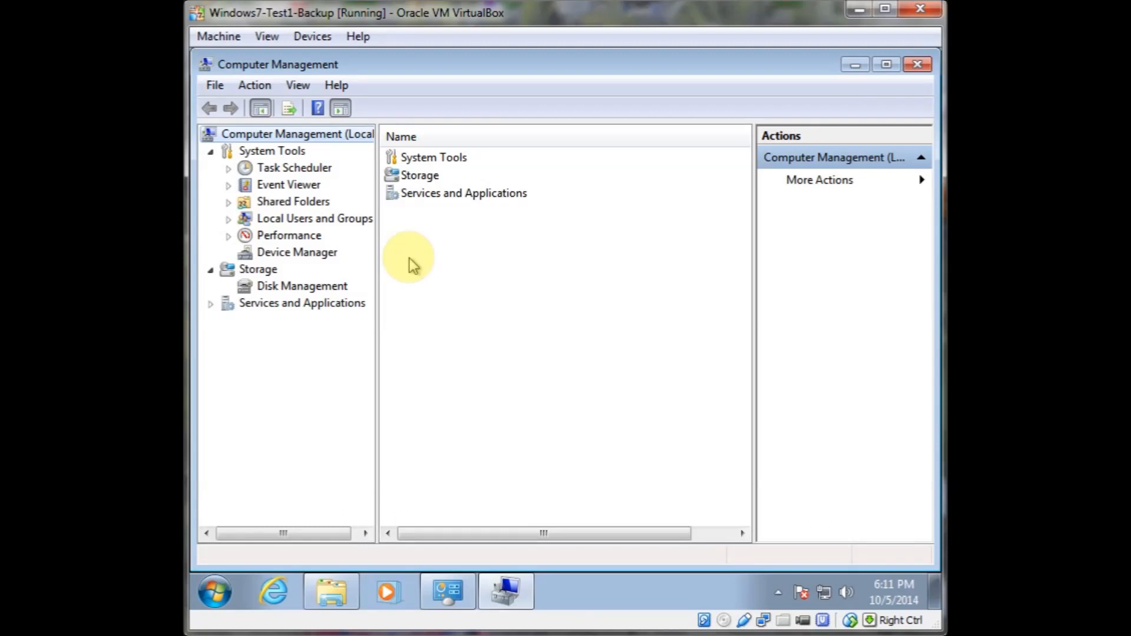
left_click(330, 219)
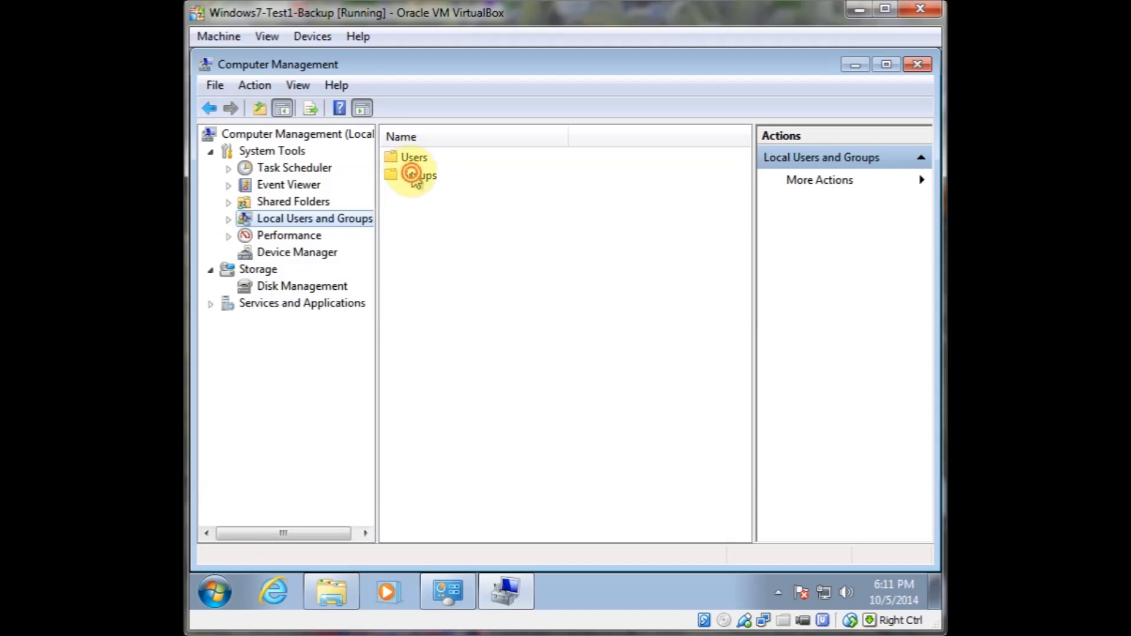
double_click(415, 175)
double_click(428, 157)
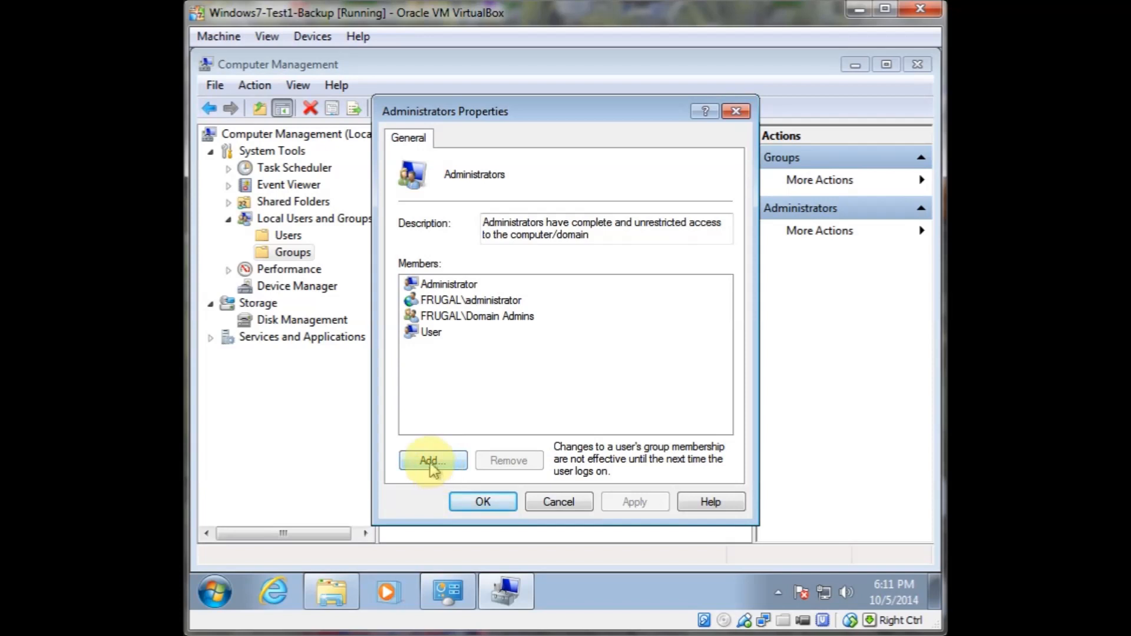
Add the domain users group to the local Administrators group and confirm
left_click(432, 463)
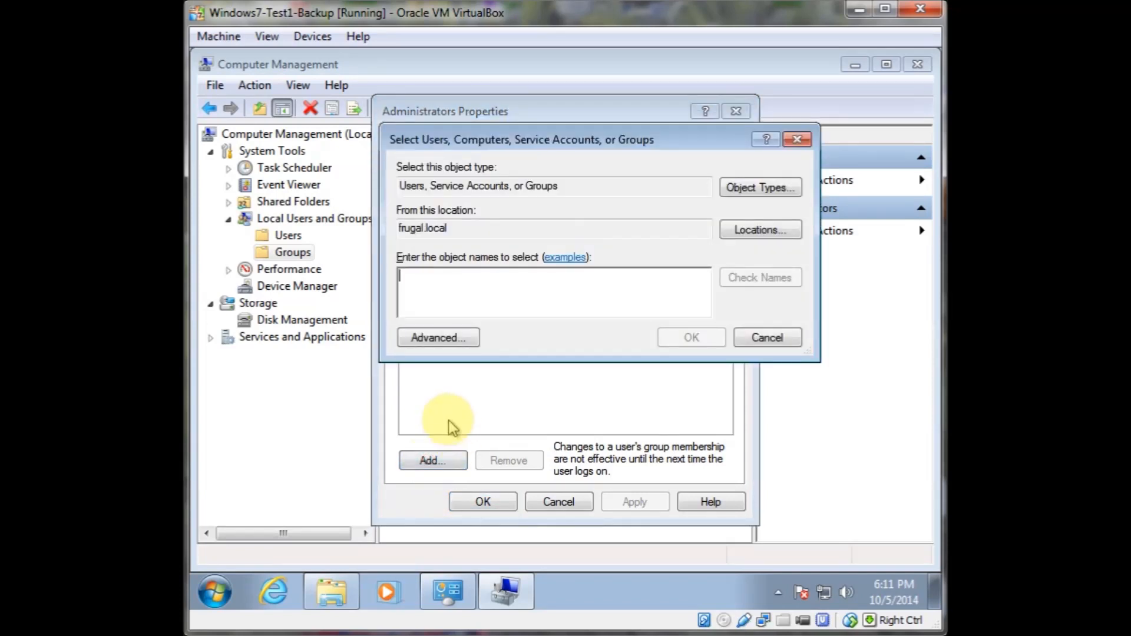
type("domain a")
key("BackSpace")
type("users")
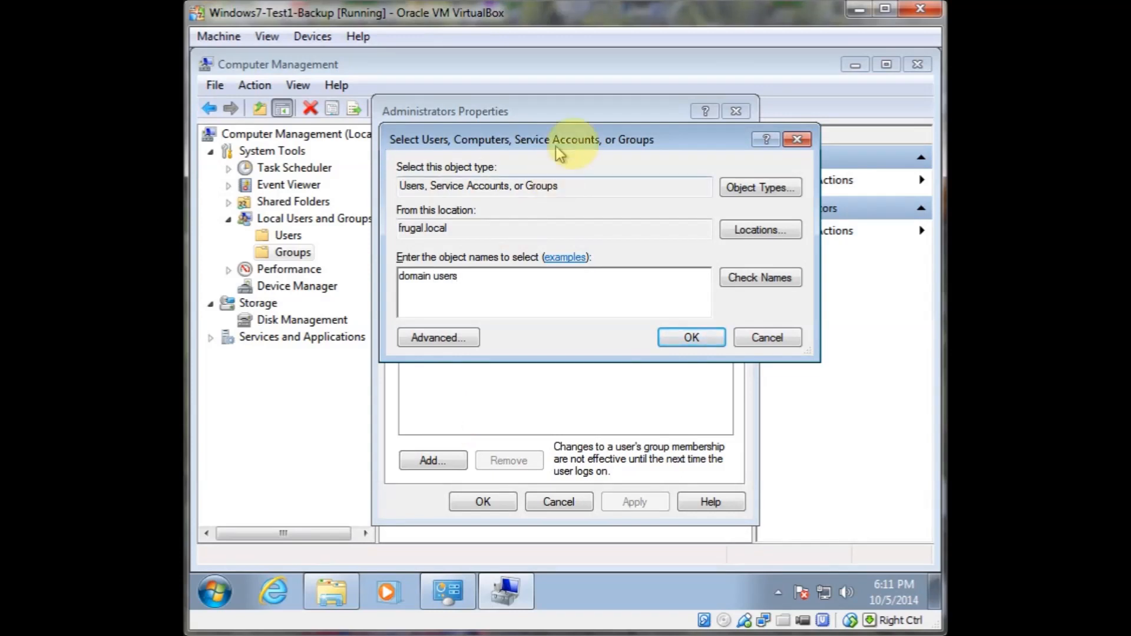
left_click(689, 337)
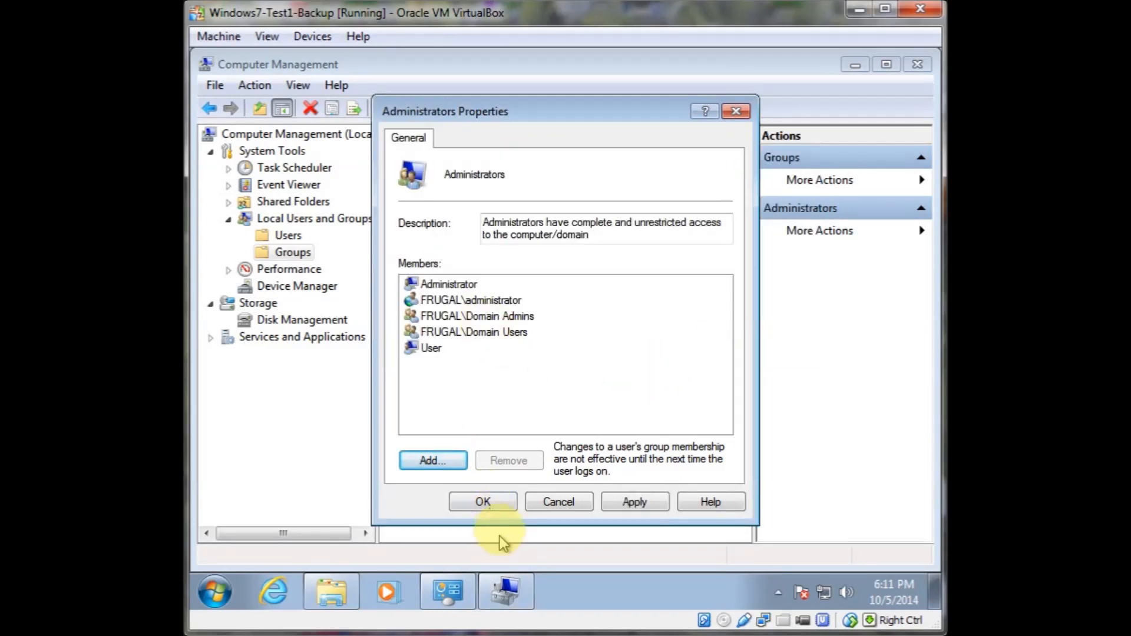
left_click(489, 509)
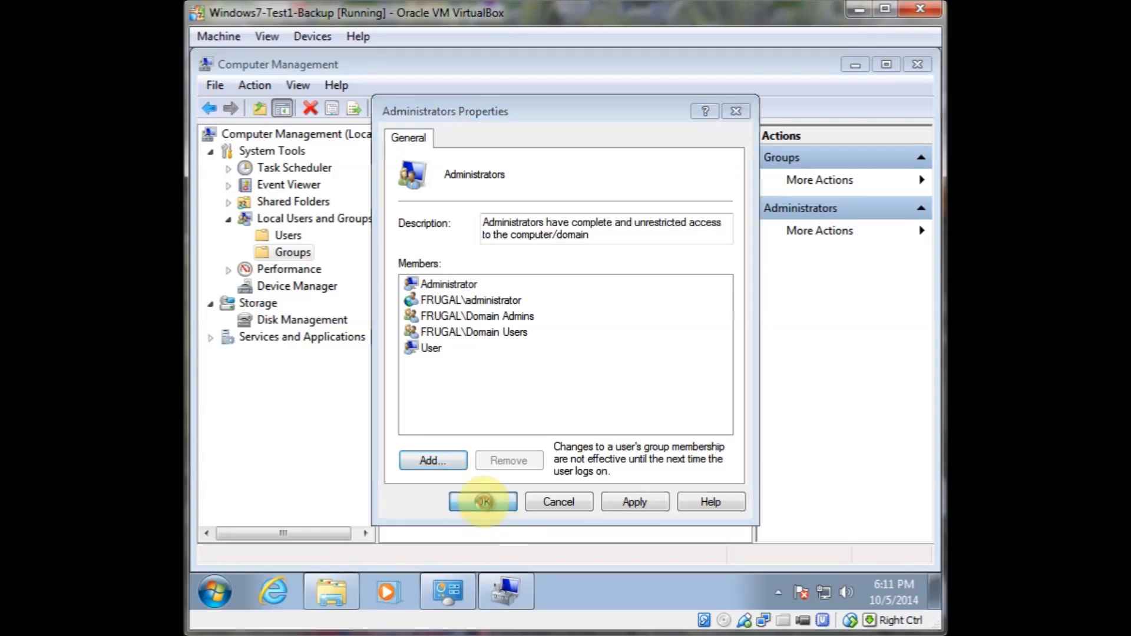
Close Computer Management and Windows Explorer, and log off Windows
left_click(917, 64)
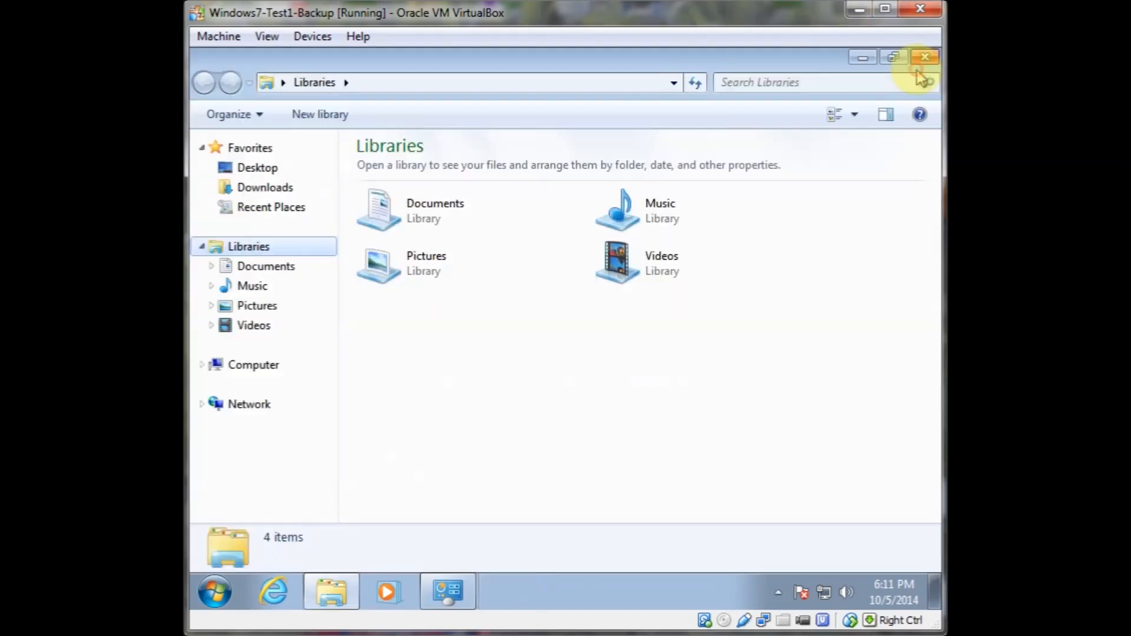
left_click(919, 59)
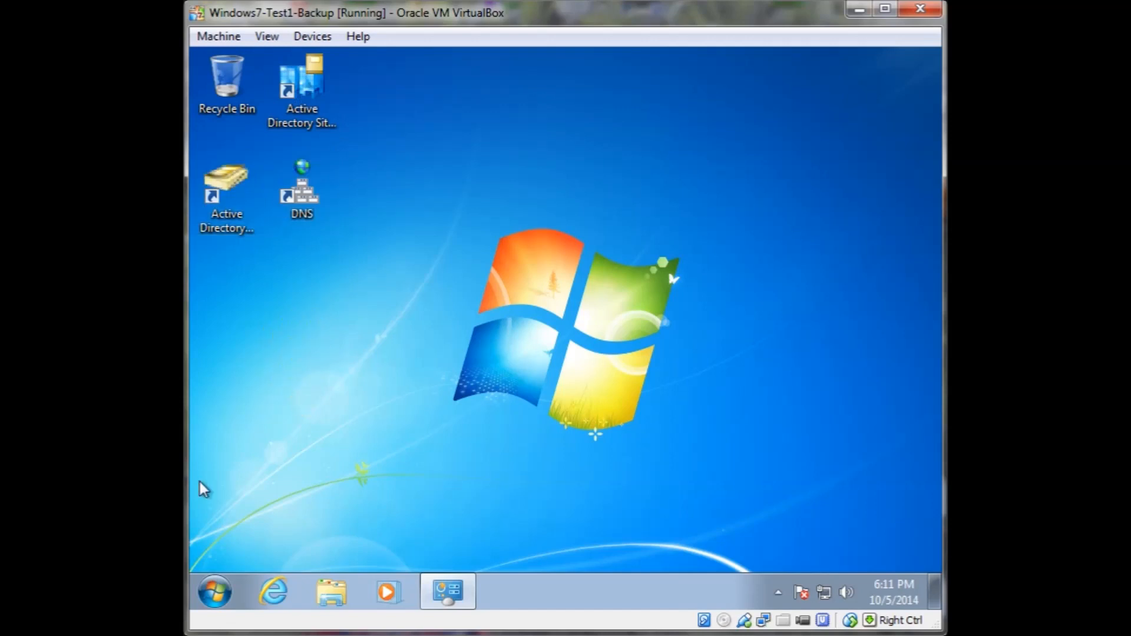
left_click(225, 604)
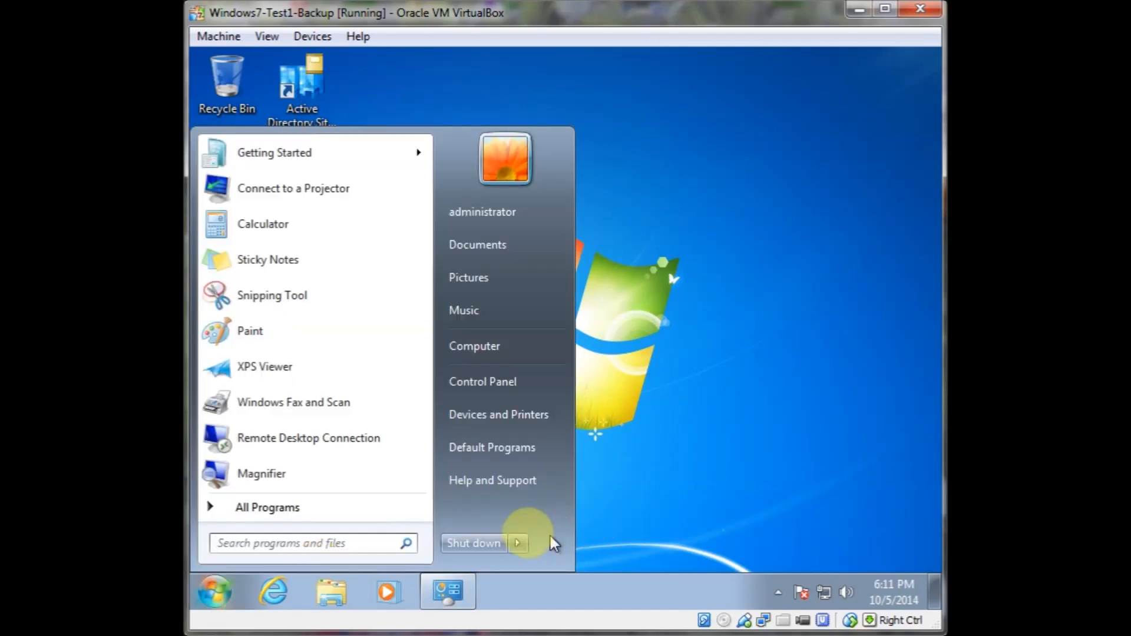
left_click(518, 547)
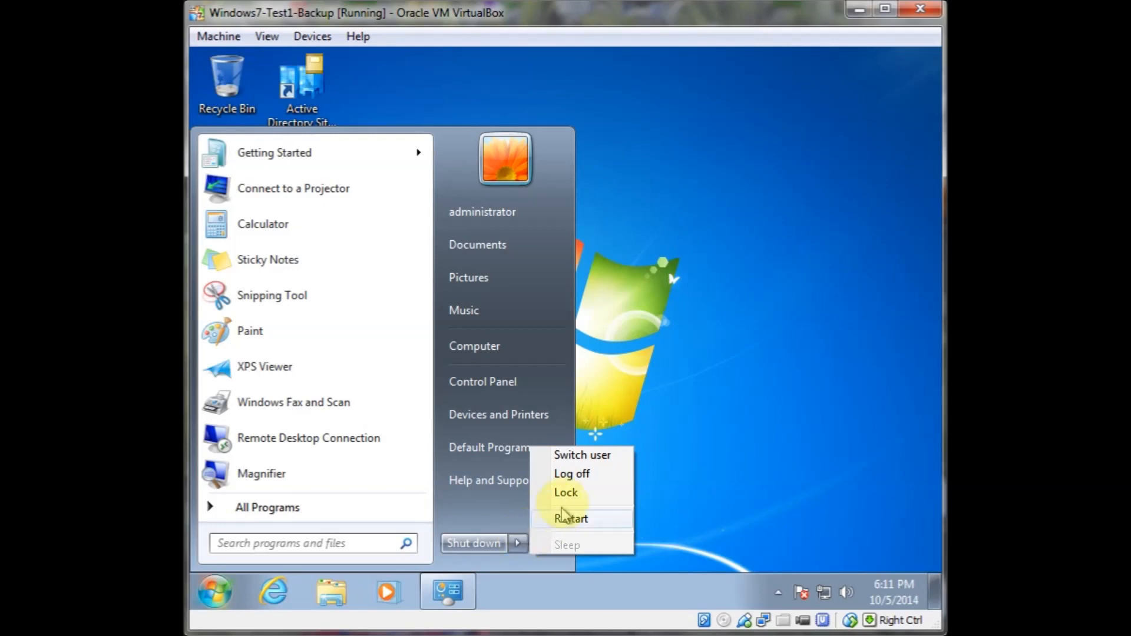
left_click(569, 474)
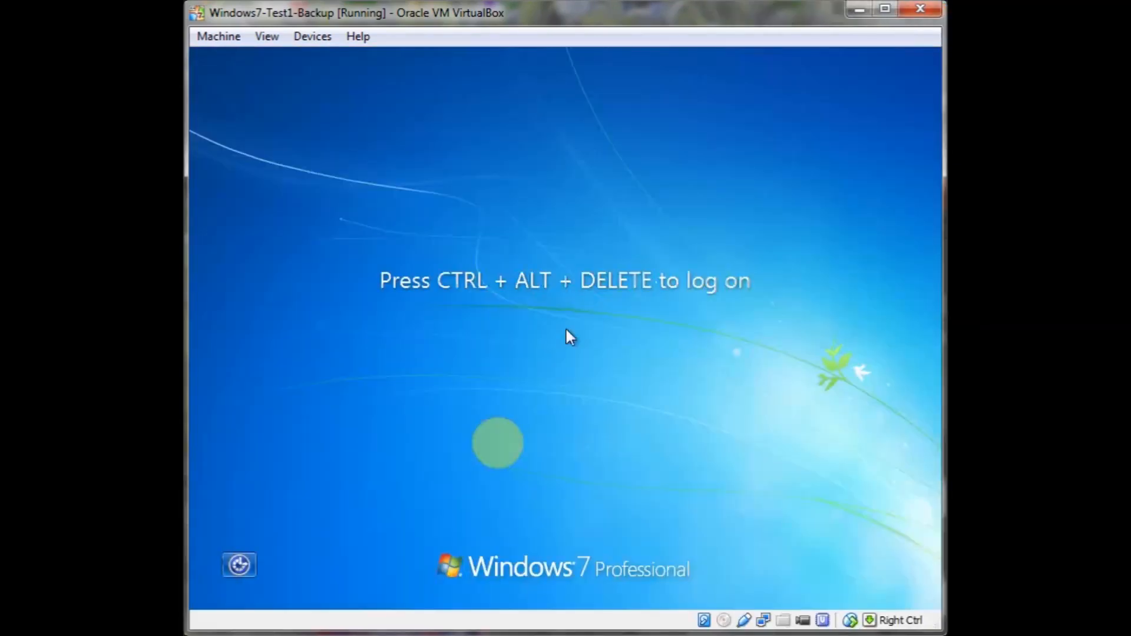
Send Ctrl+Alt+Del, choose another user, and sign in to the frugal domain as the new user with its password
left_click(231, 36)
left_click(252, 178)
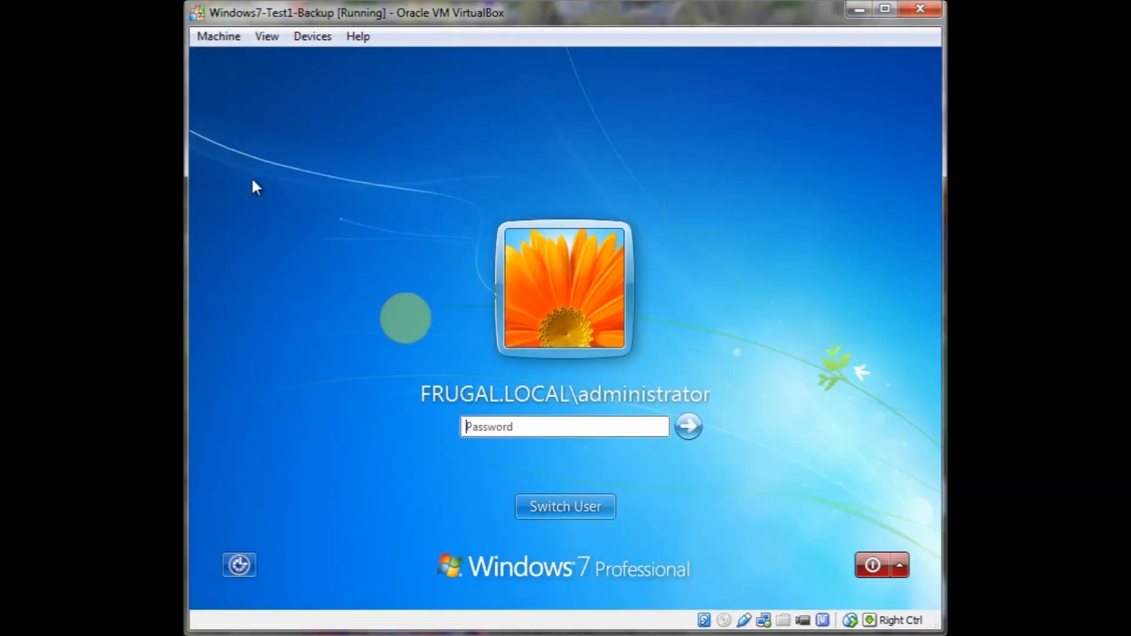
left_click(566, 511)
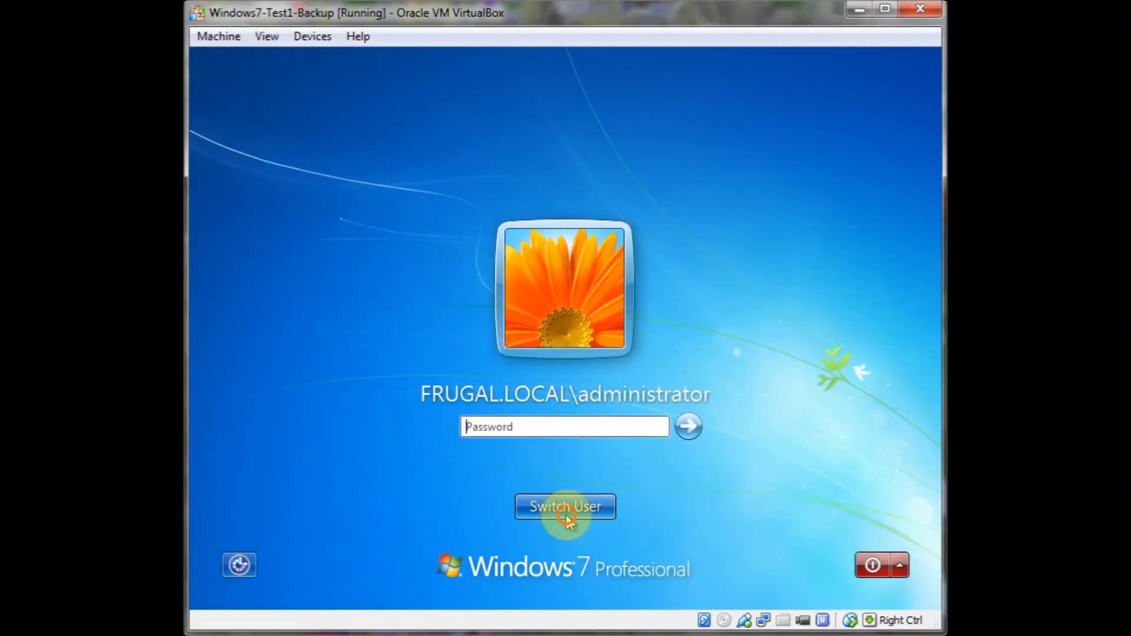
left_click(650, 417)
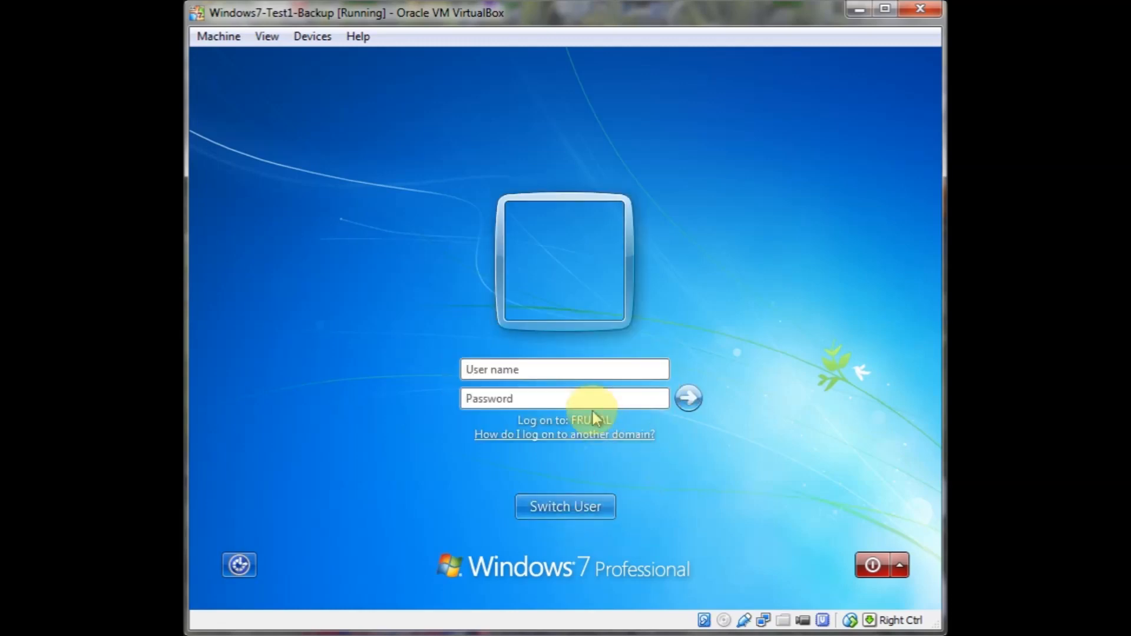
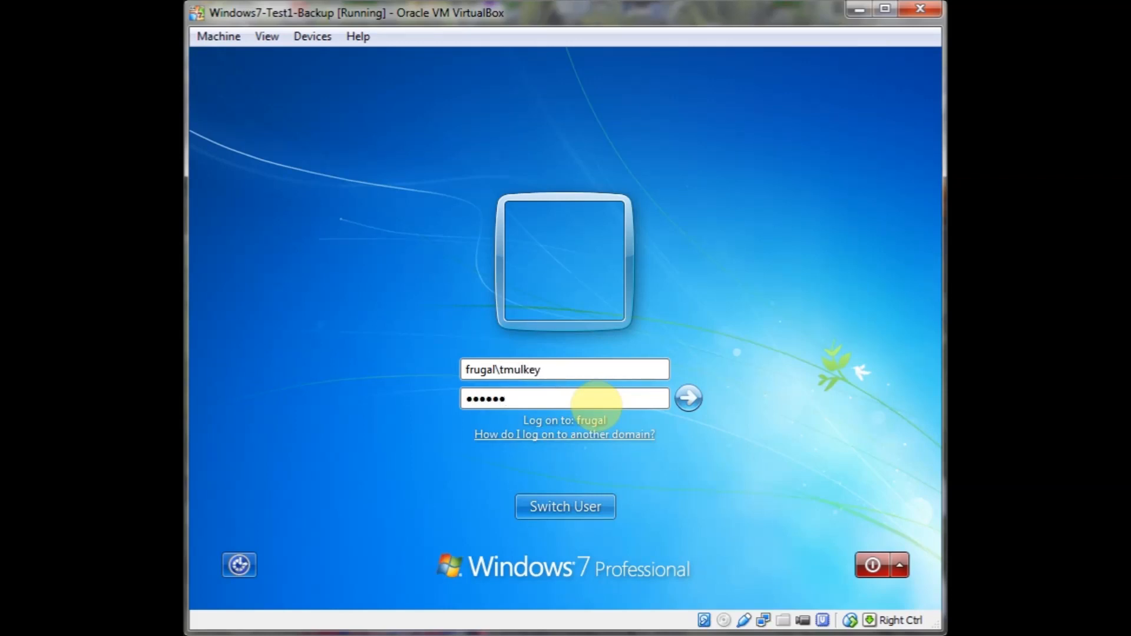
key("Return")
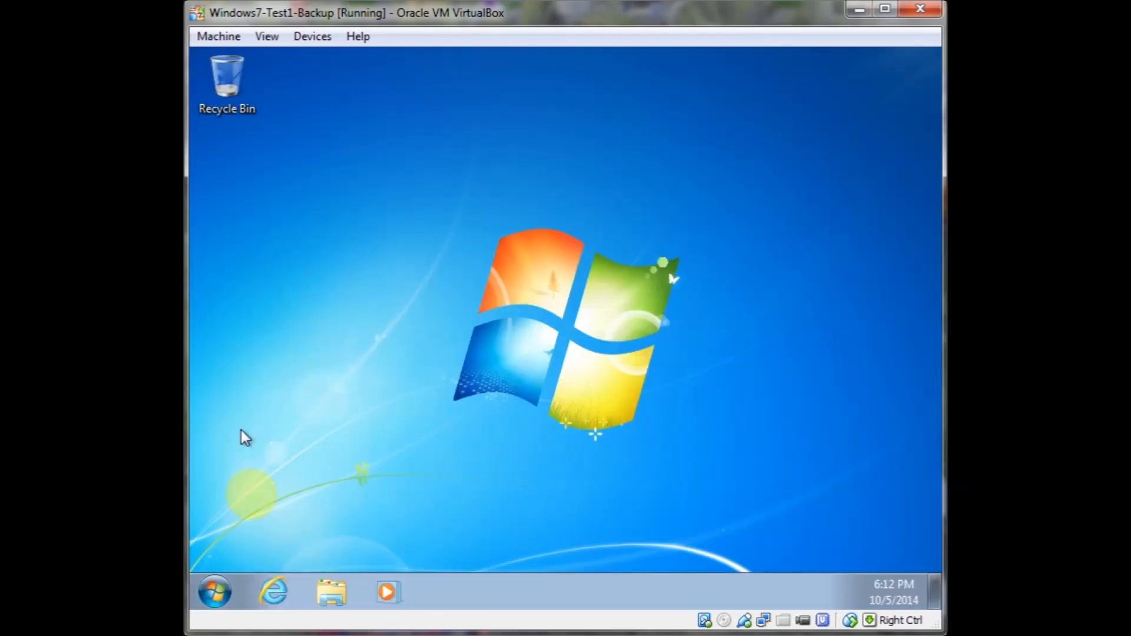
Check the signed-in account in the Start menu and open Computer in Windows Explorer
left_click(218, 592)
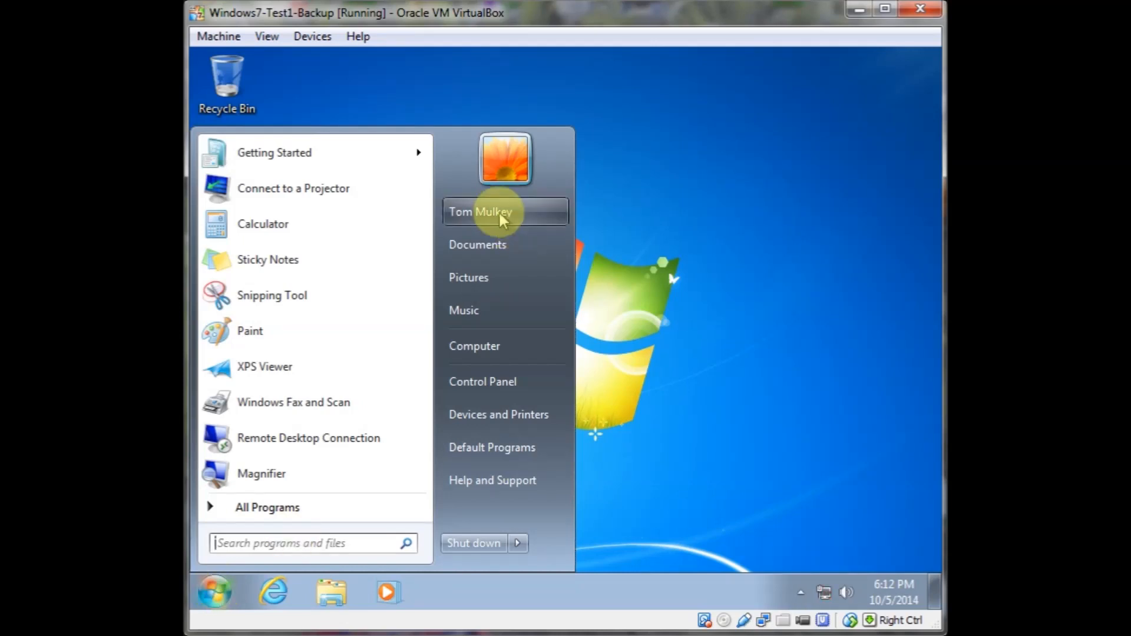
left_click(676, 180)
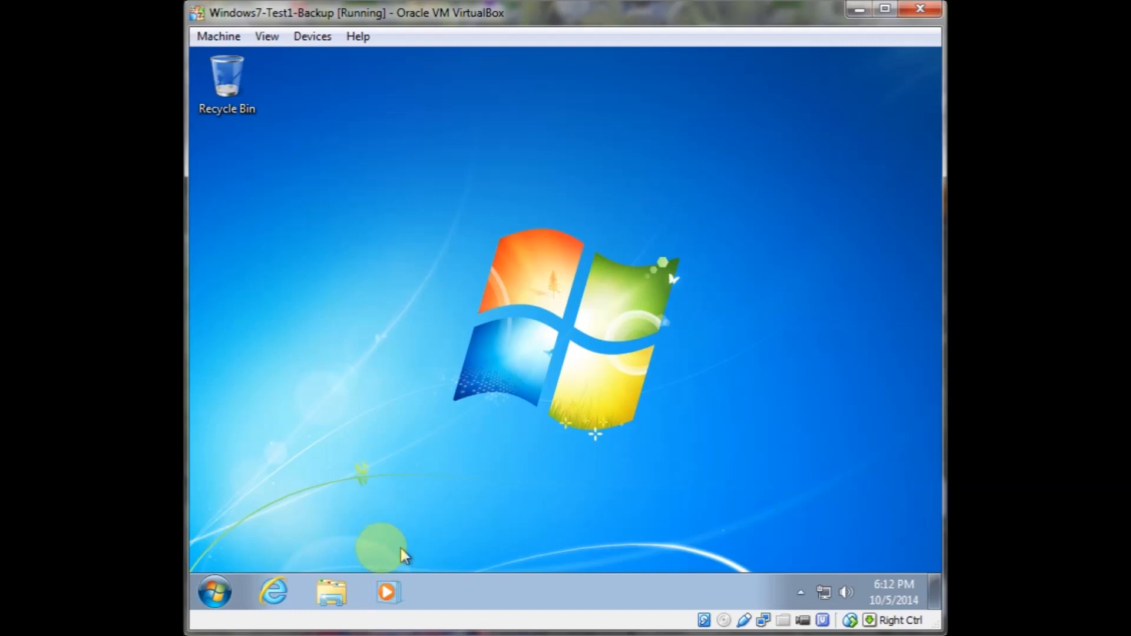
left_click(327, 597)
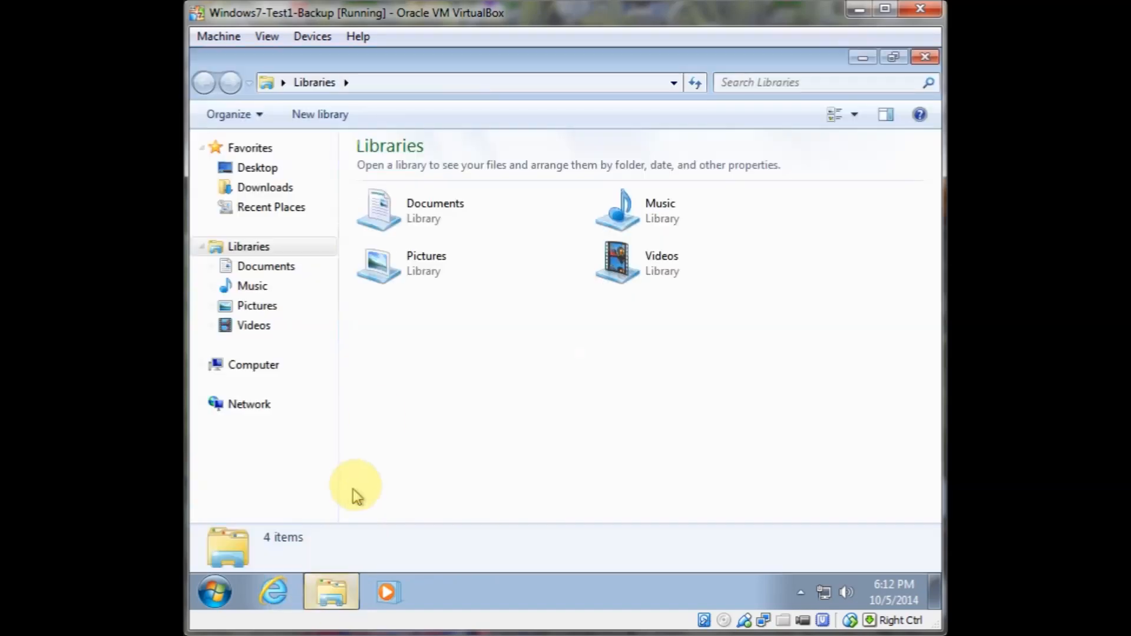
left_click(257, 374)
left_click(434, 184)
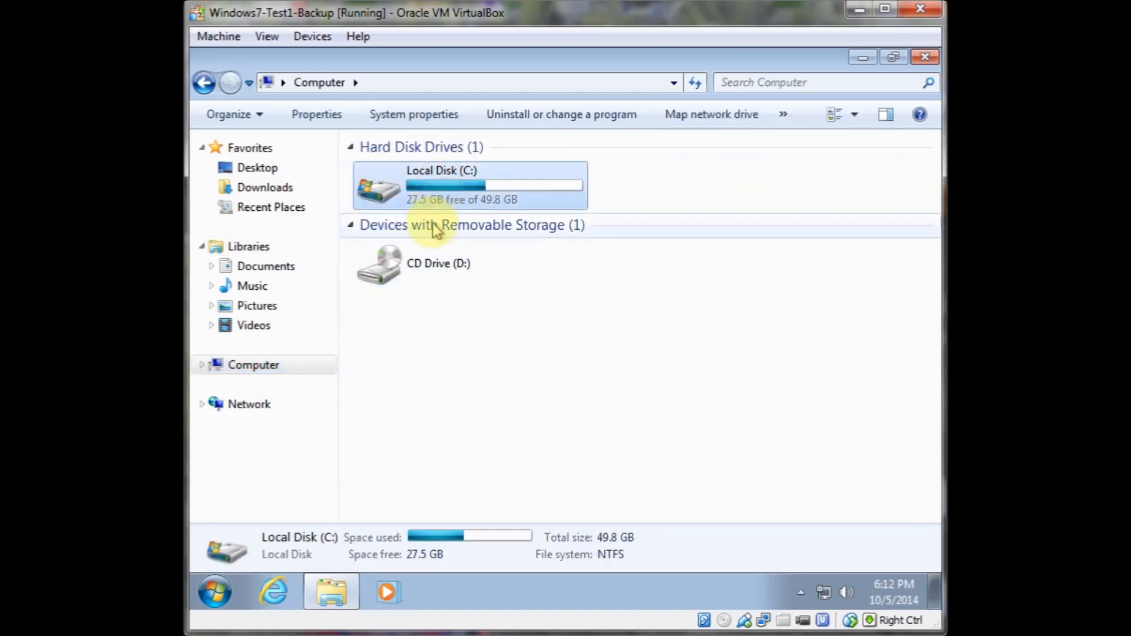
Browse to C:\Users and try opening the administrator and User profile folders
double_click(433, 190)
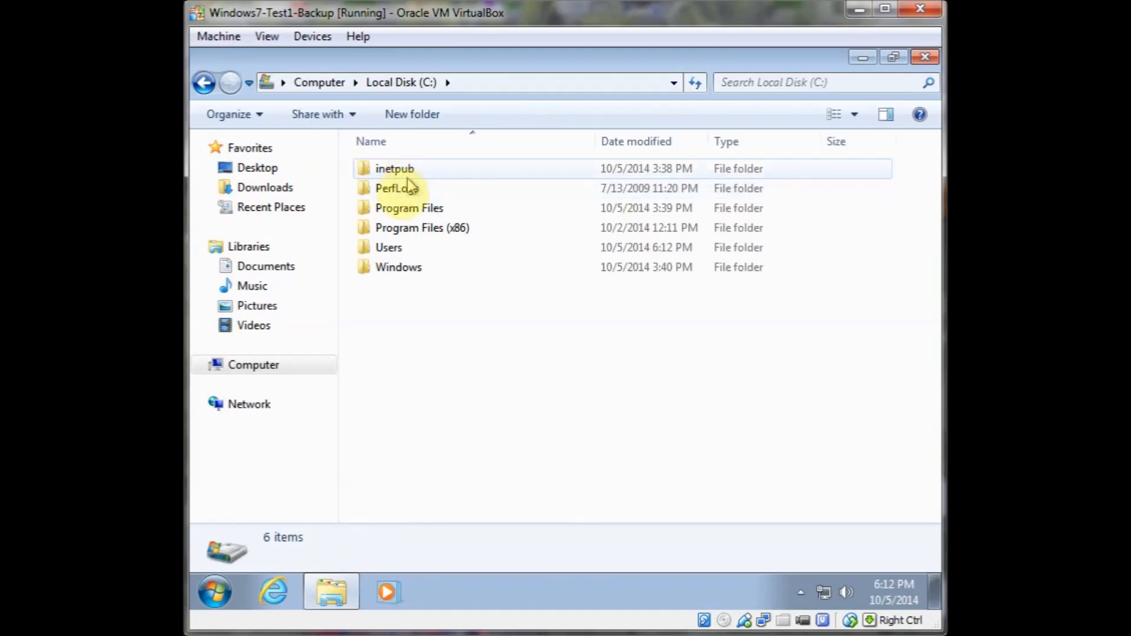
double_click(401, 252)
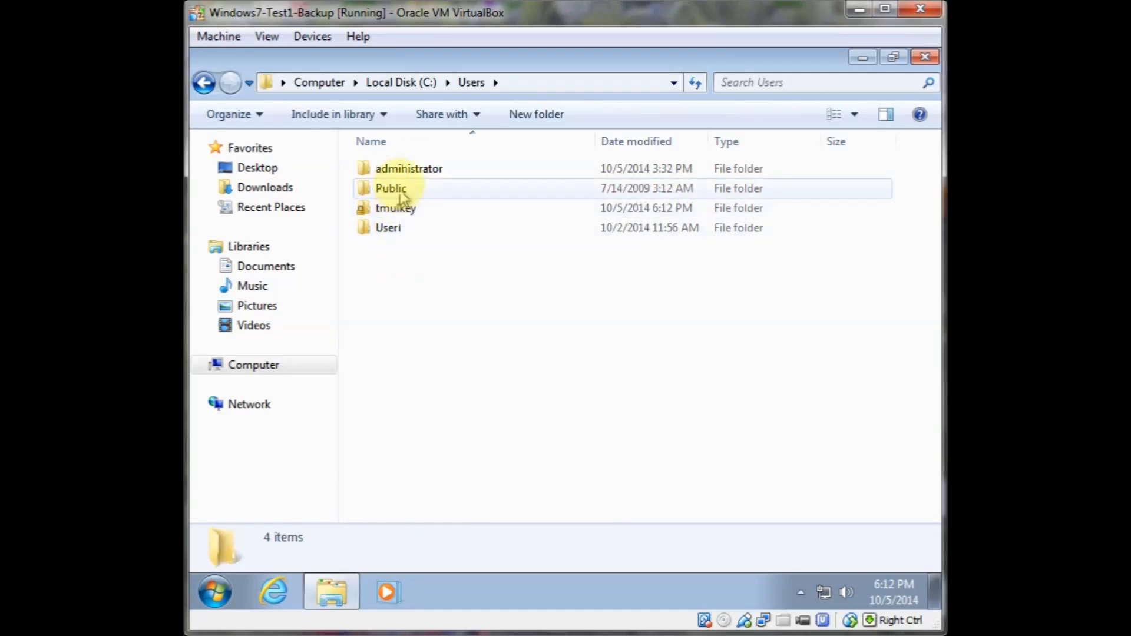
double_click(404, 170)
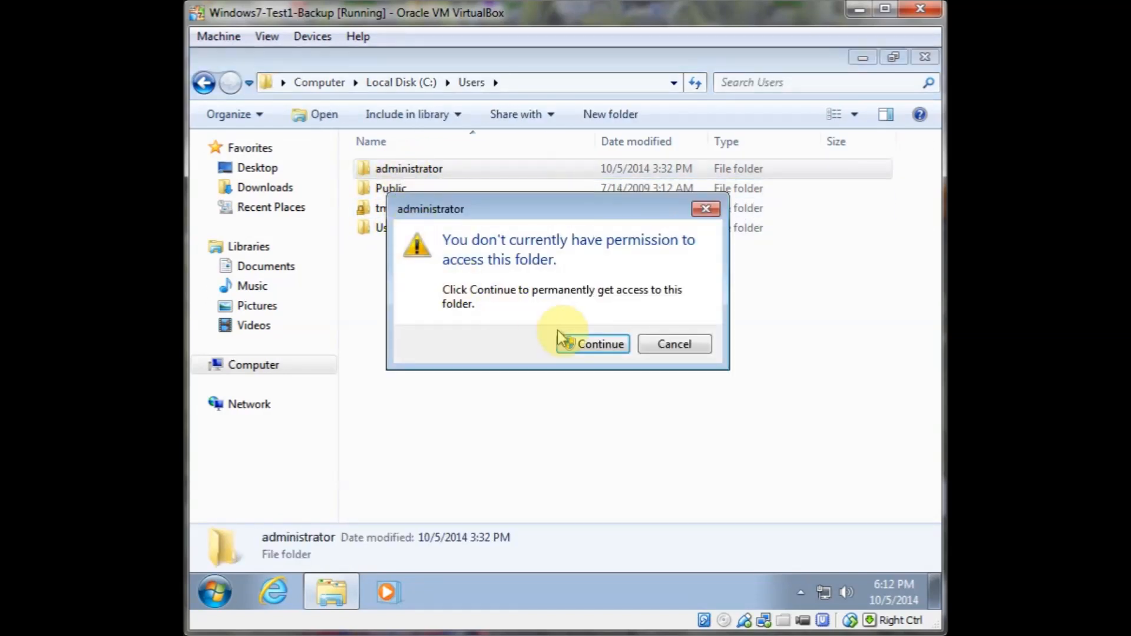
left_click(672, 348)
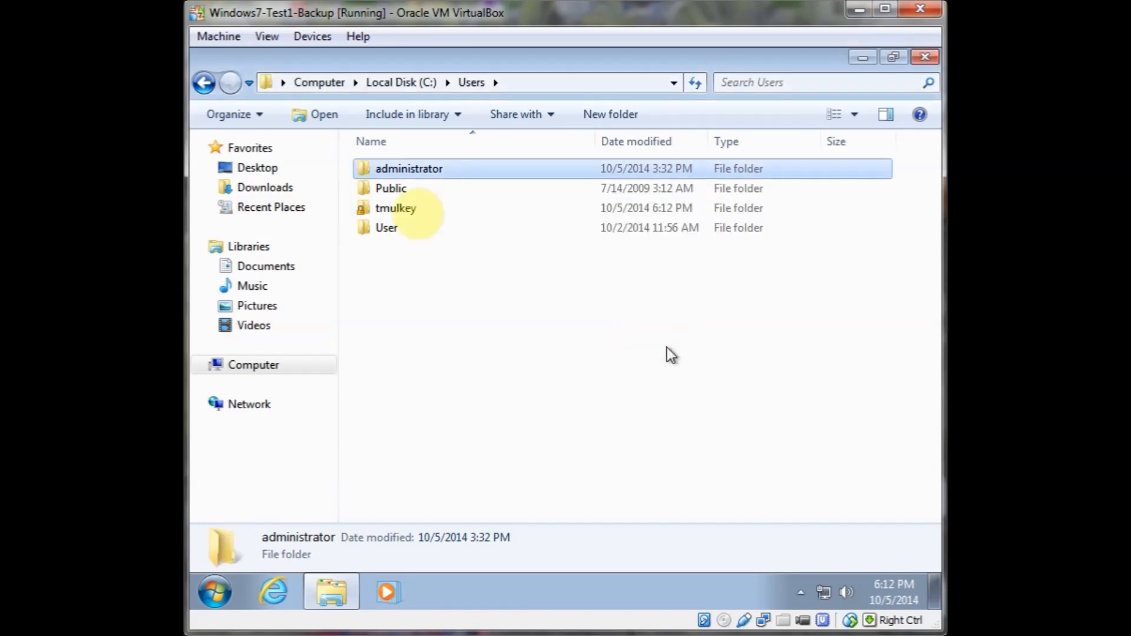
double_click(386, 228)
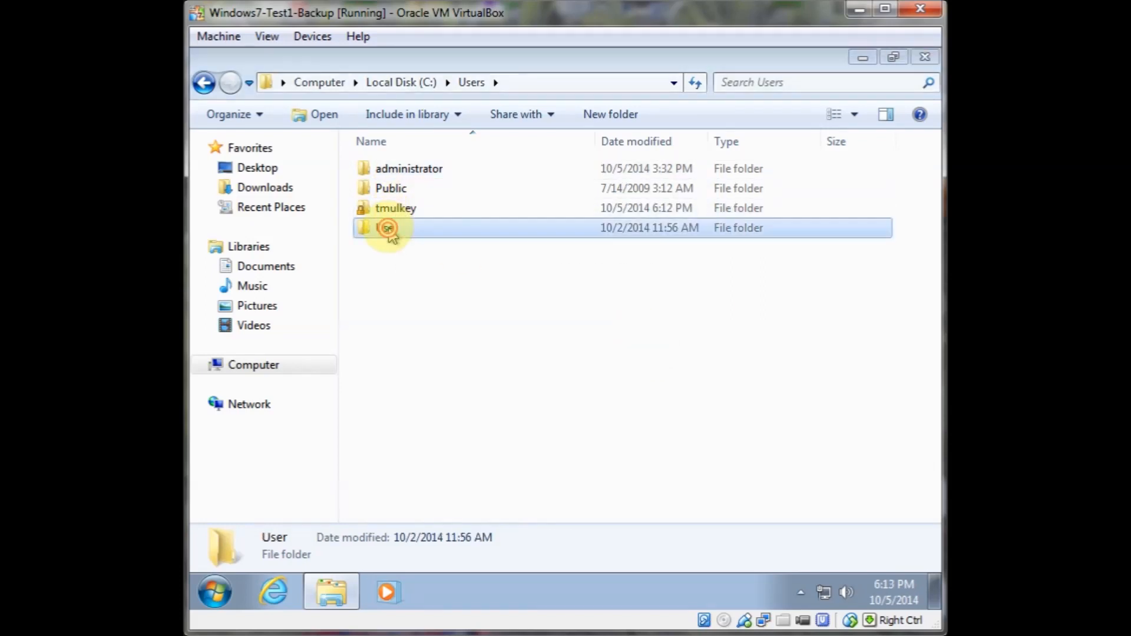
left_click(662, 344)
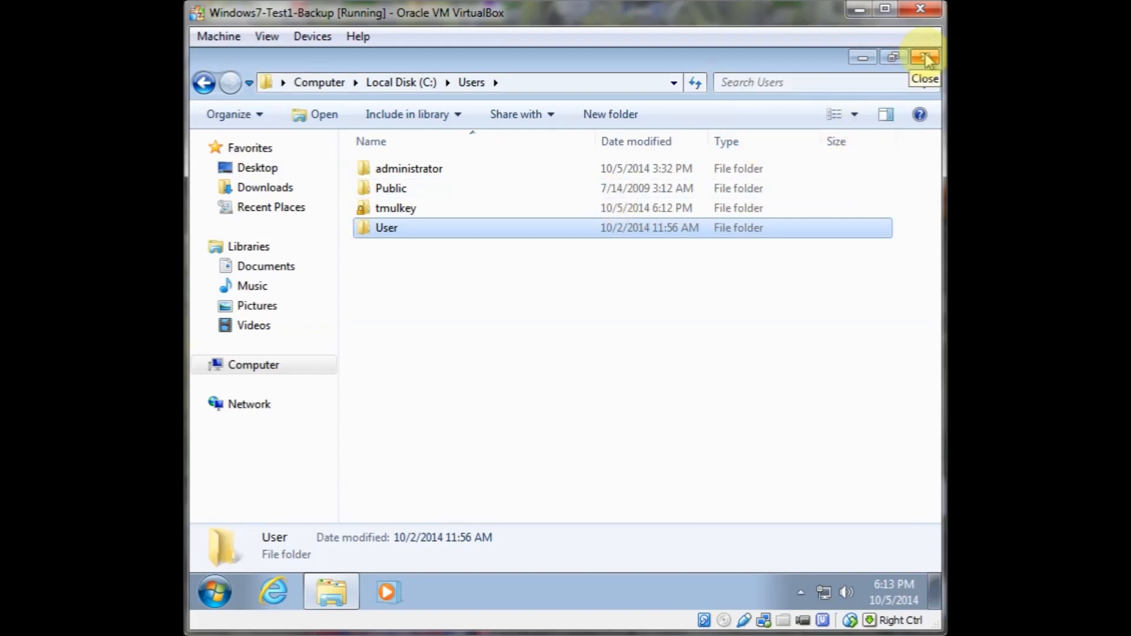
Try opening the domain user's profile folder under C:\Users, and close Windows Explorer
double_click(395, 208)
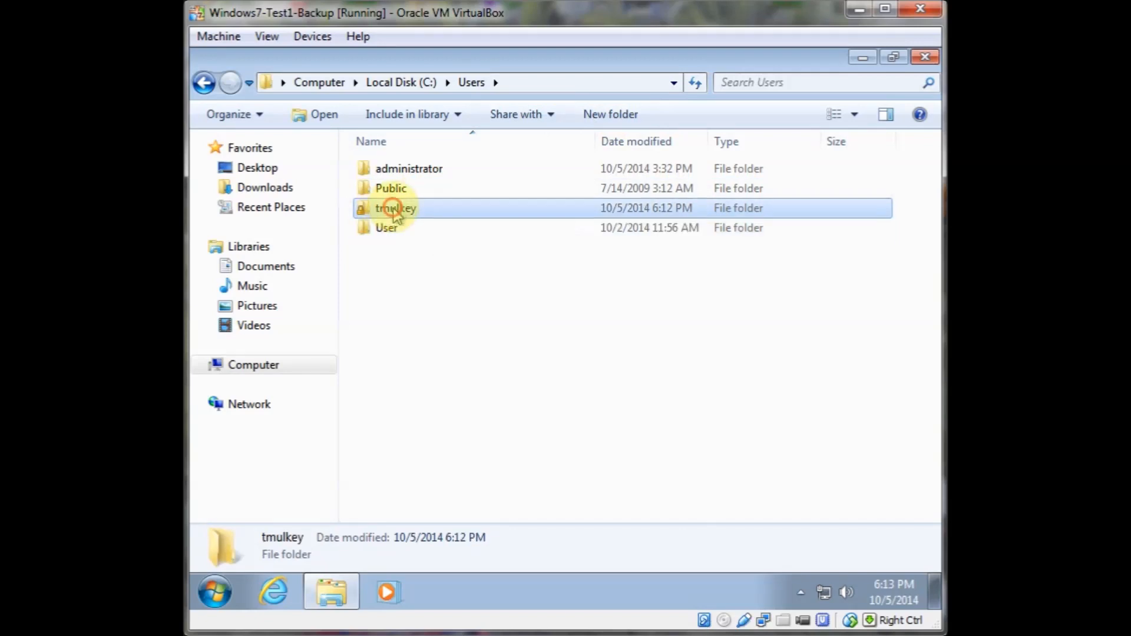
left_click(920, 60)
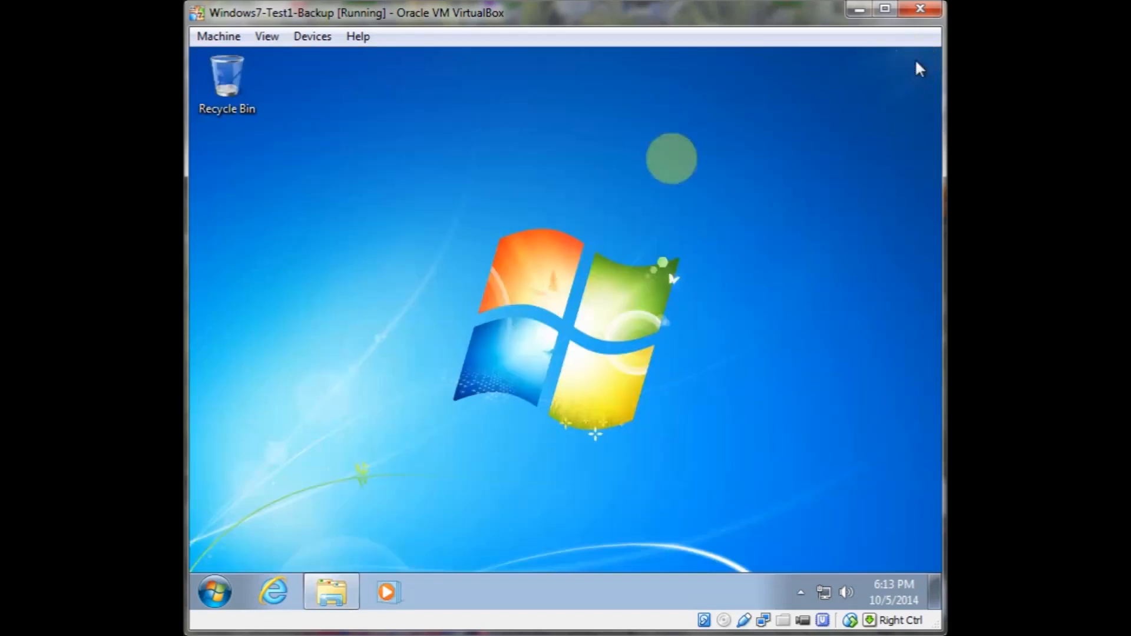
Open Computer Management and view the members of the local Administrators group, then close it without changes
left_click(213, 592)
right_click(495, 344)
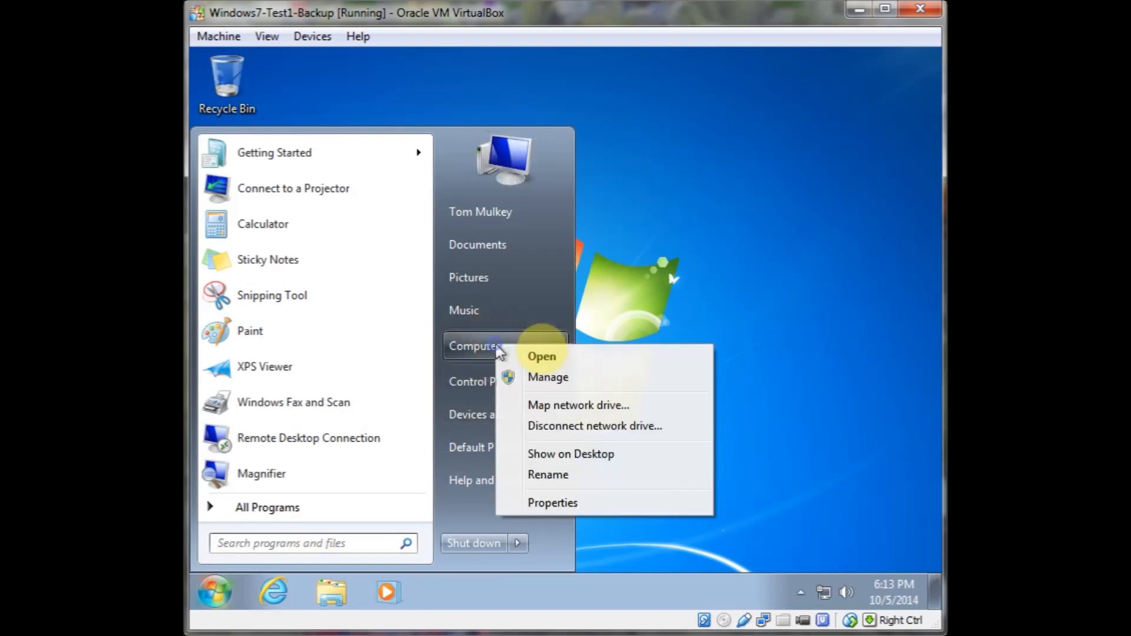
key("Escape")
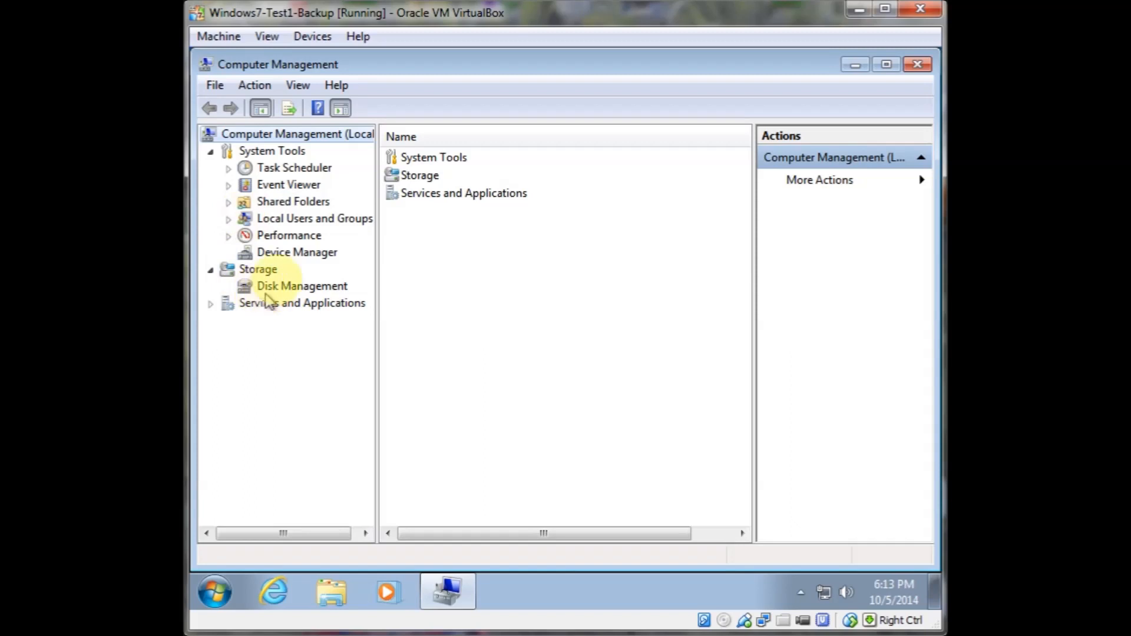
left_click(285, 223)
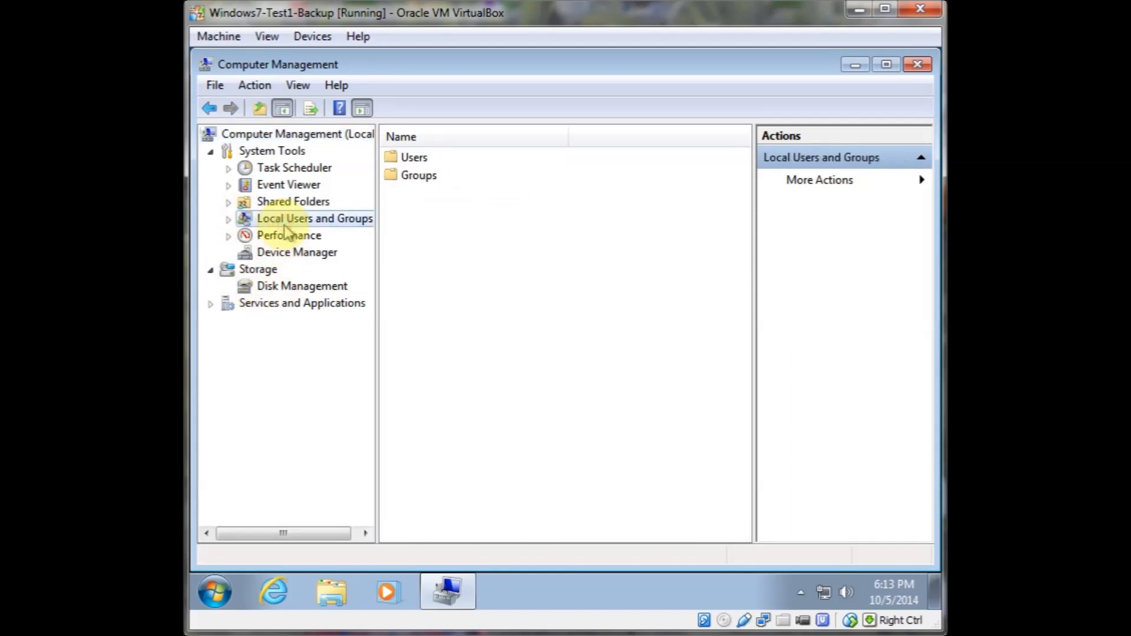
double_click(284, 223)
left_click(288, 235)
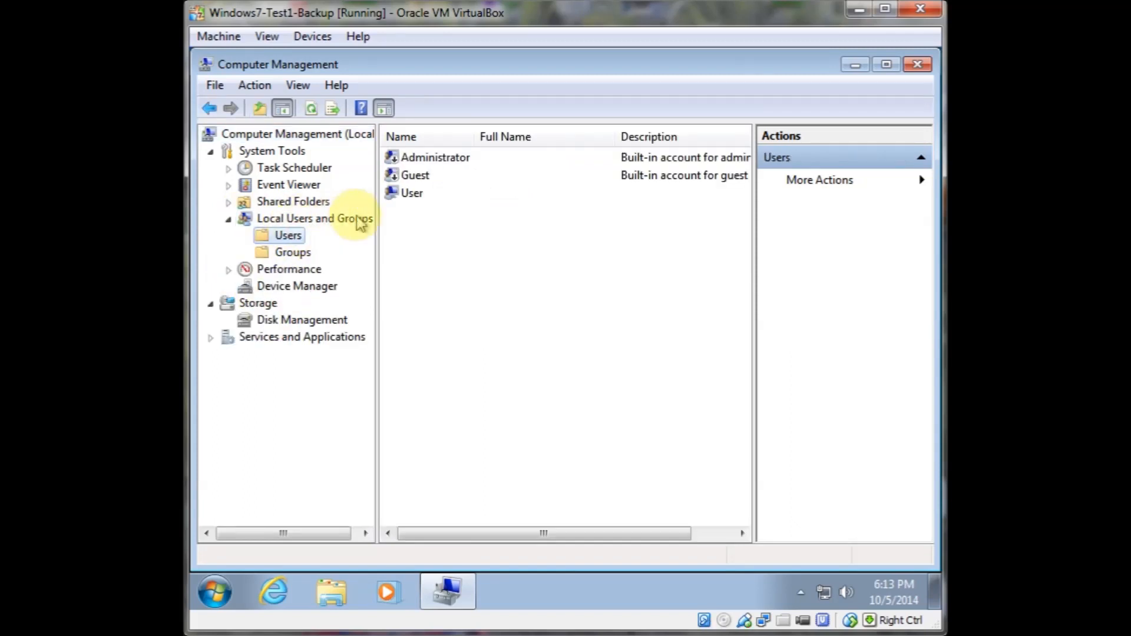
left_click(293, 252)
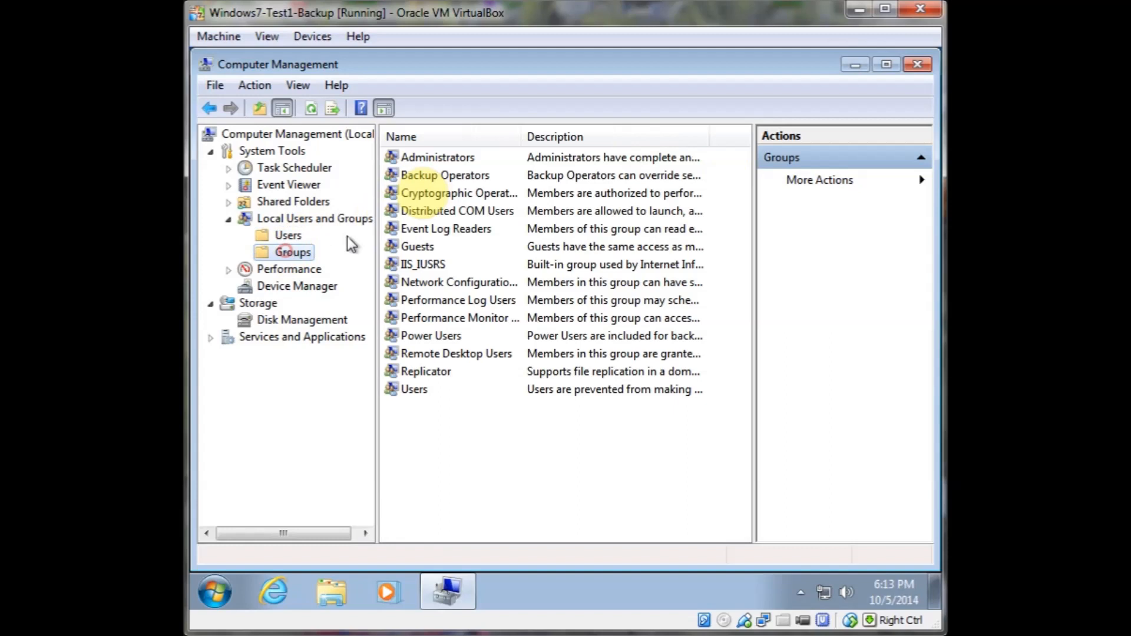
double_click(426, 159)
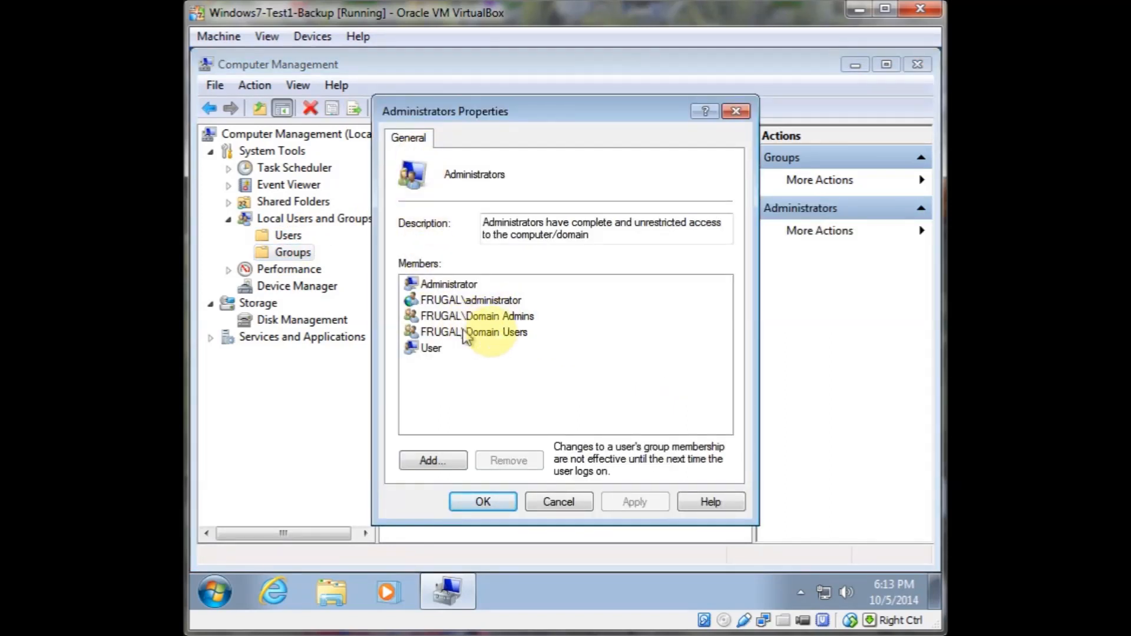
left_click(553, 502)
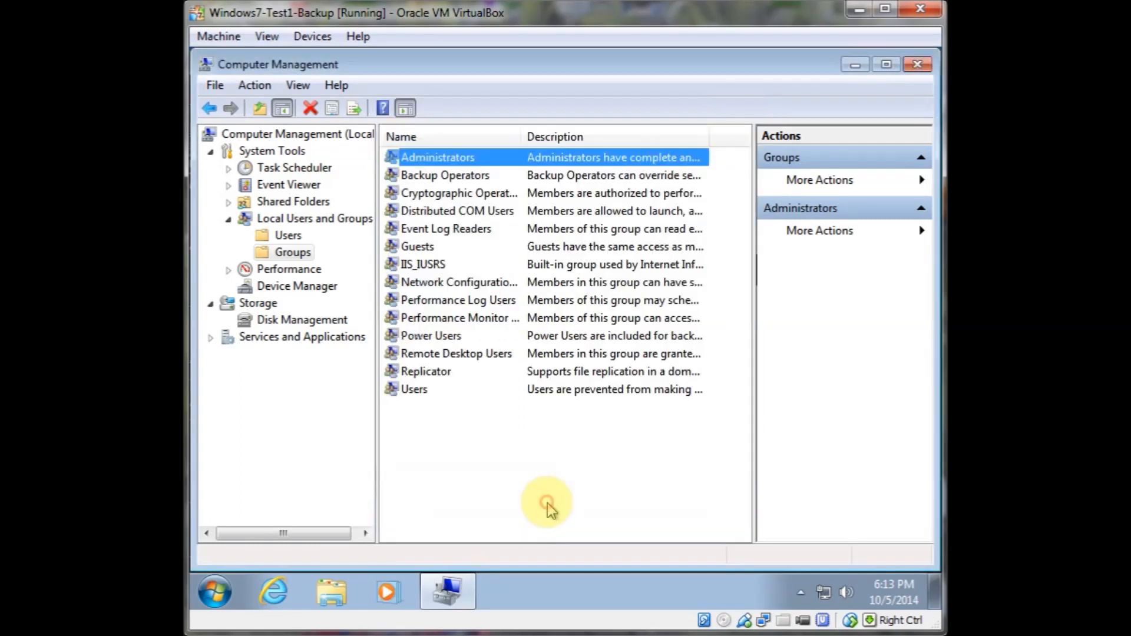
left_click(918, 64)
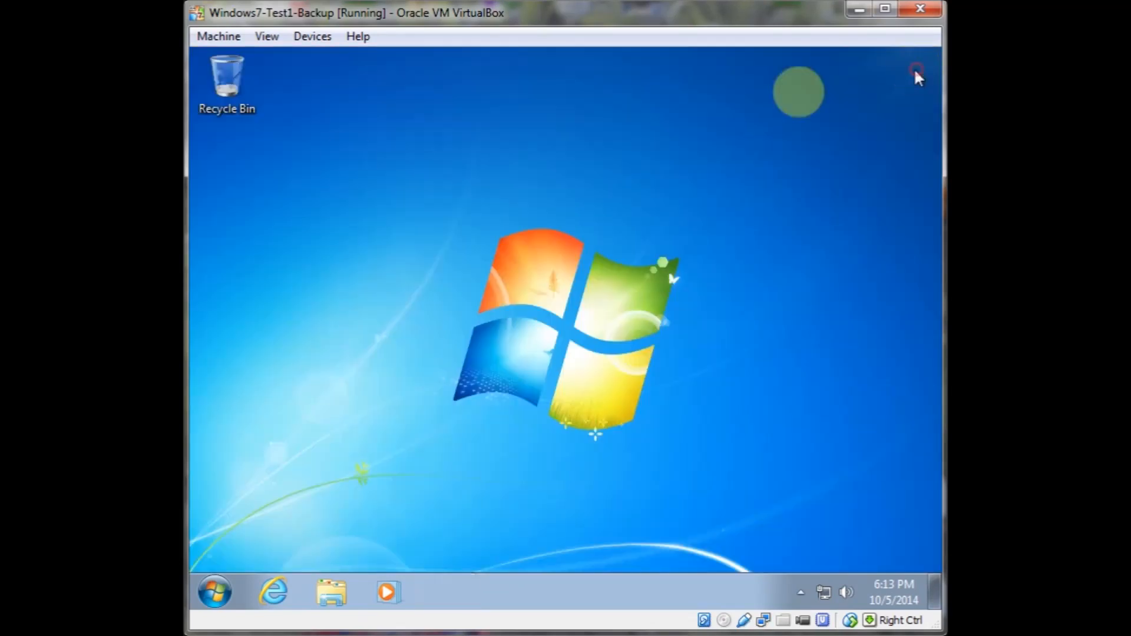
Open Computer in Windows Explorer, and launch Computer Management from the Computer shortcut in the Start menu
left_click(215, 592)
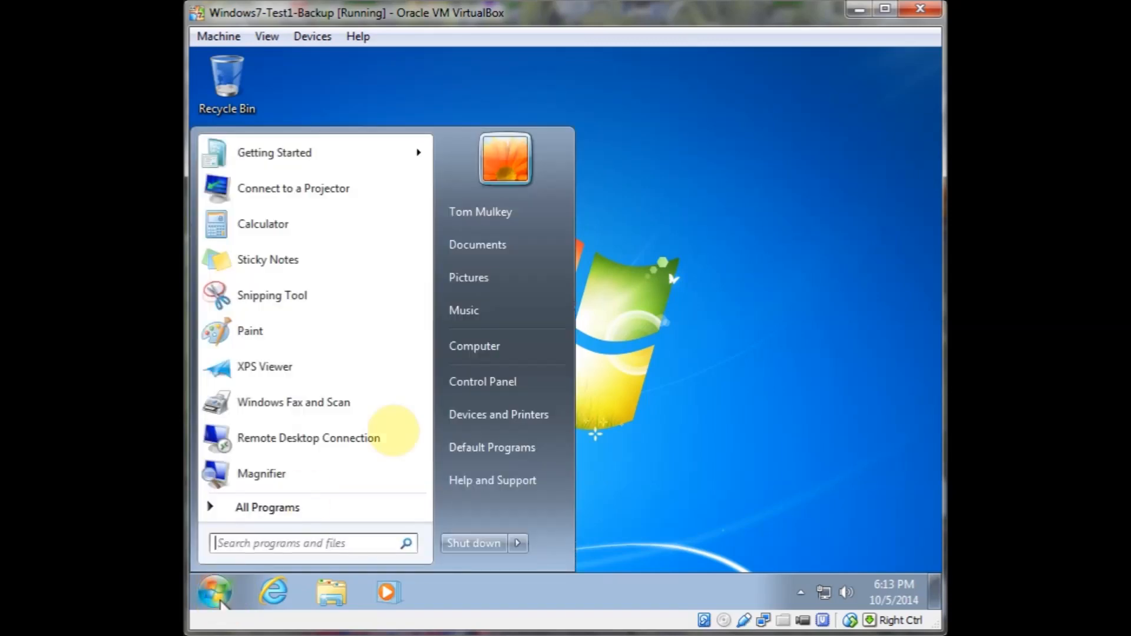
left_click(470, 346)
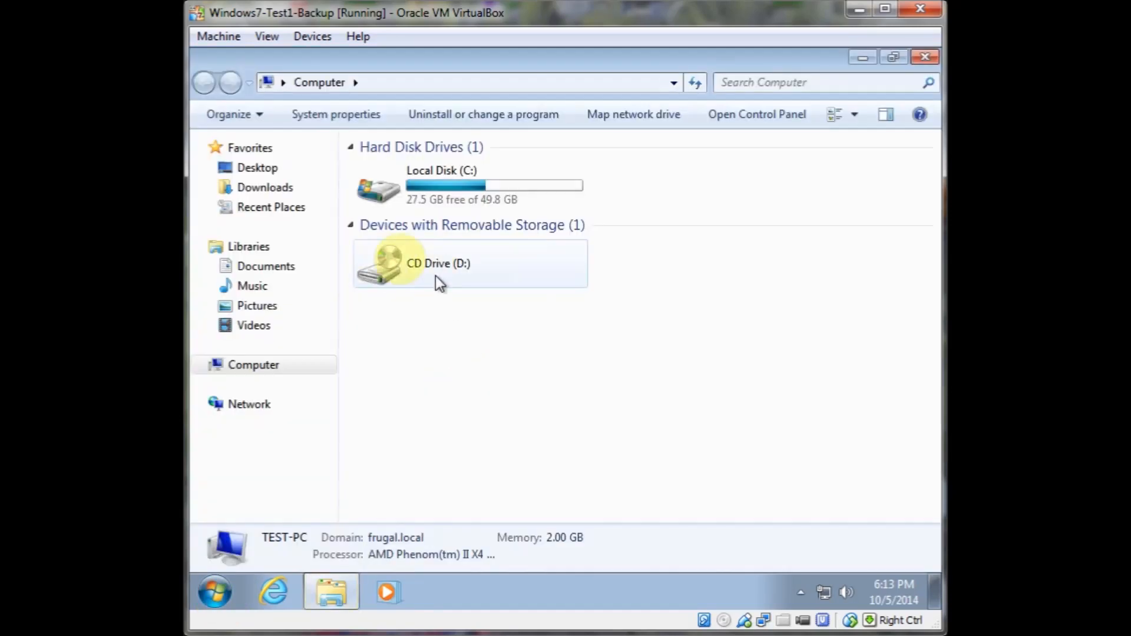
left_click(213, 589)
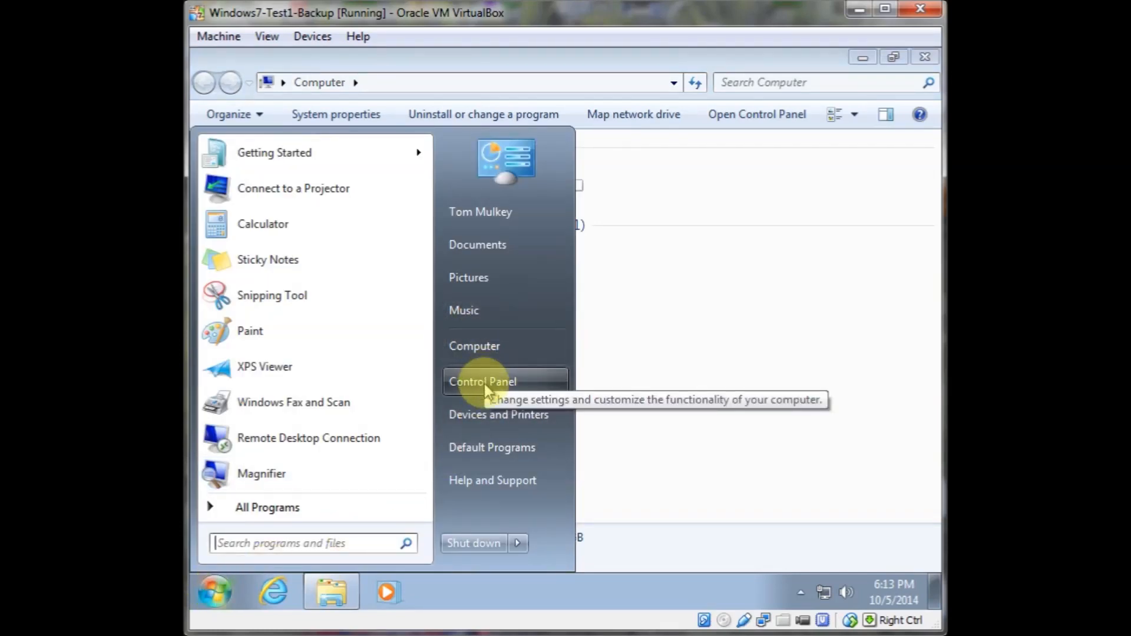
right_click(481, 354)
left_click(527, 387)
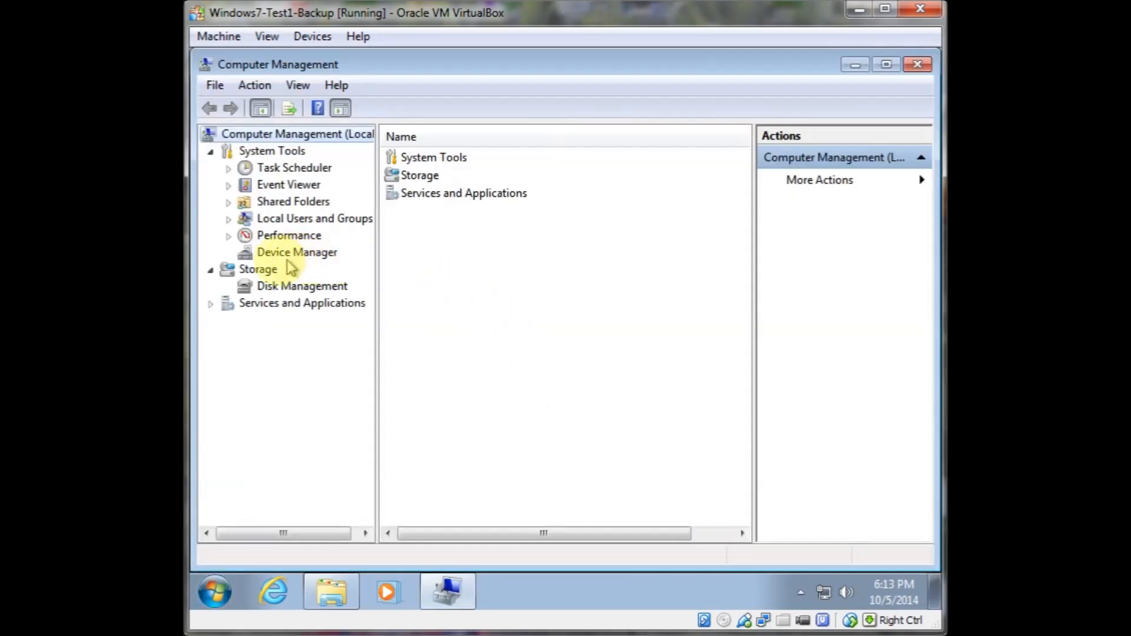
Add the signed-in domain user account to the local Administrators group, confirm, and close Computer Management
left_click(271, 218)
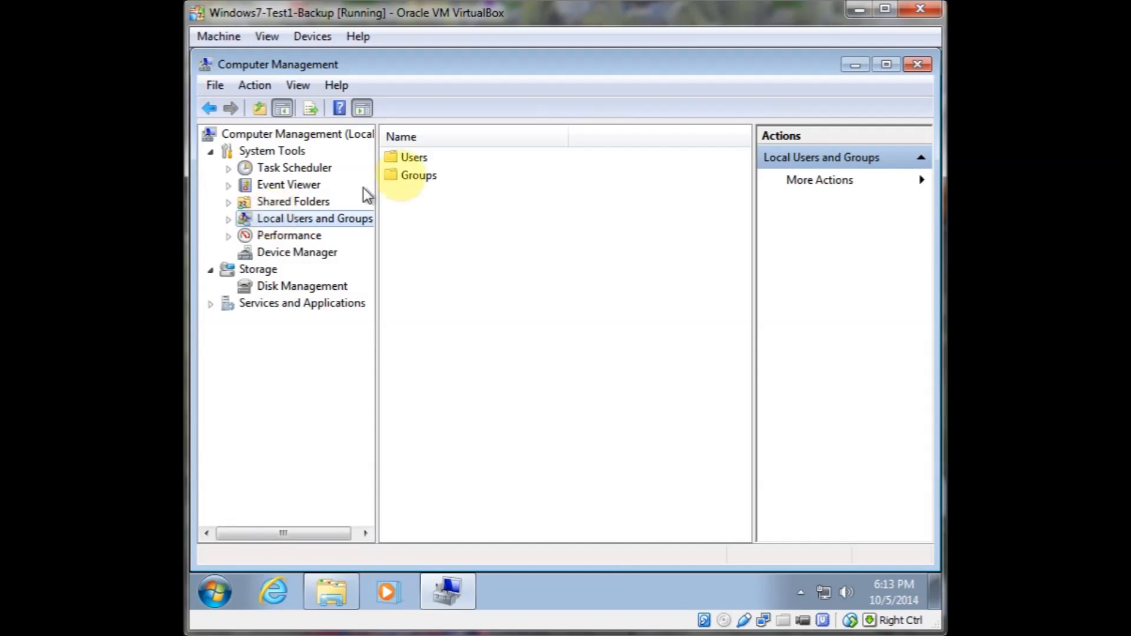
double_click(419, 175)
double_click(426, 157)
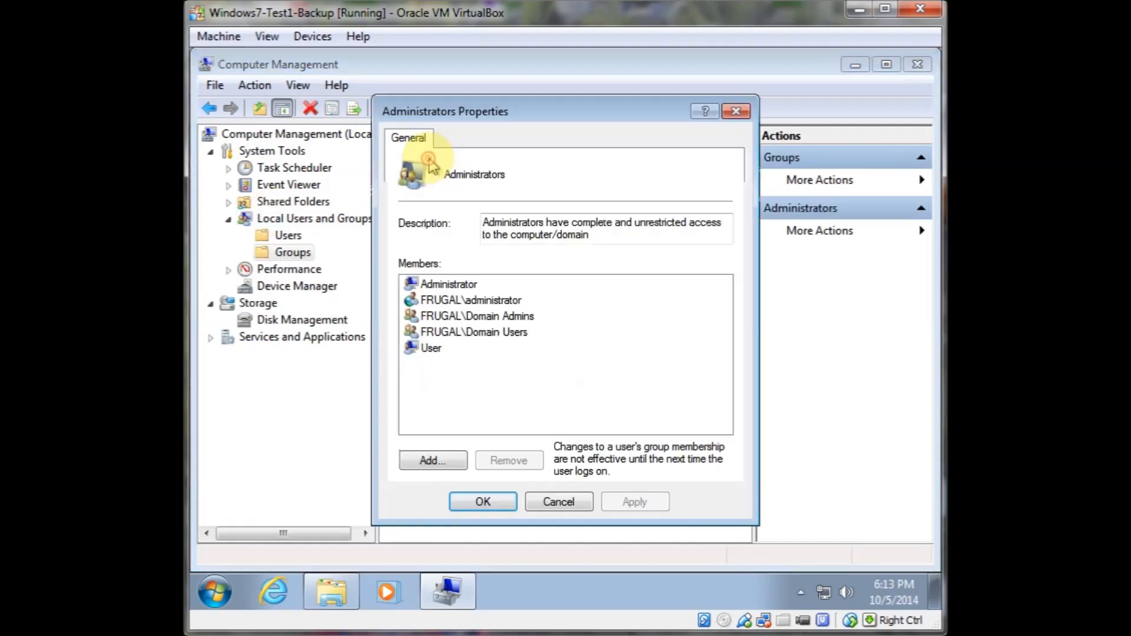
left_click(433, 460)
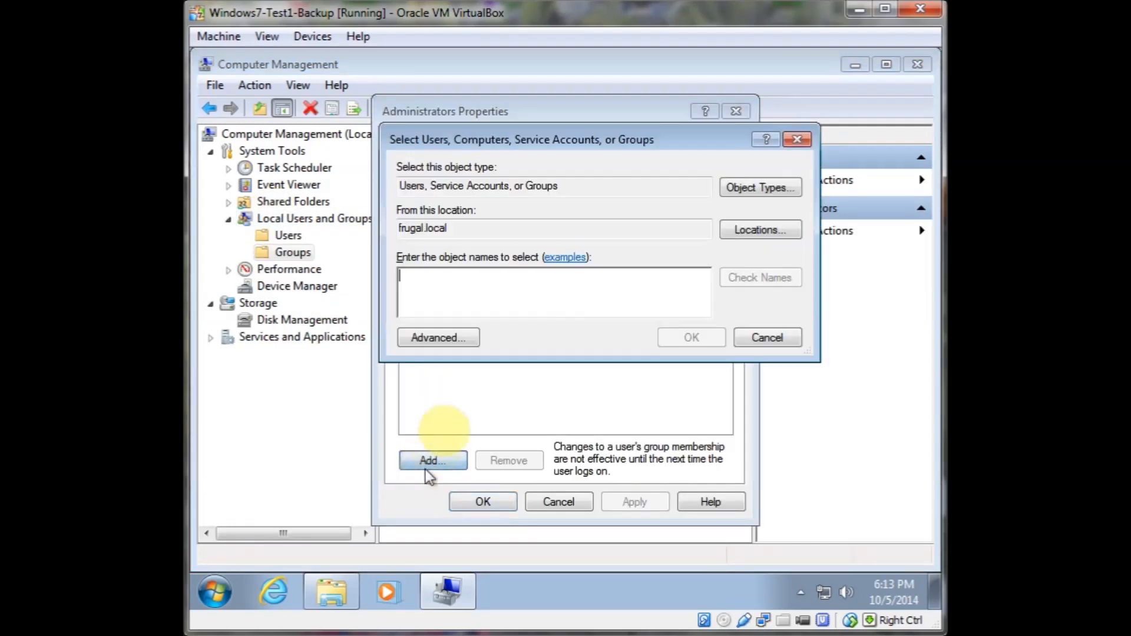
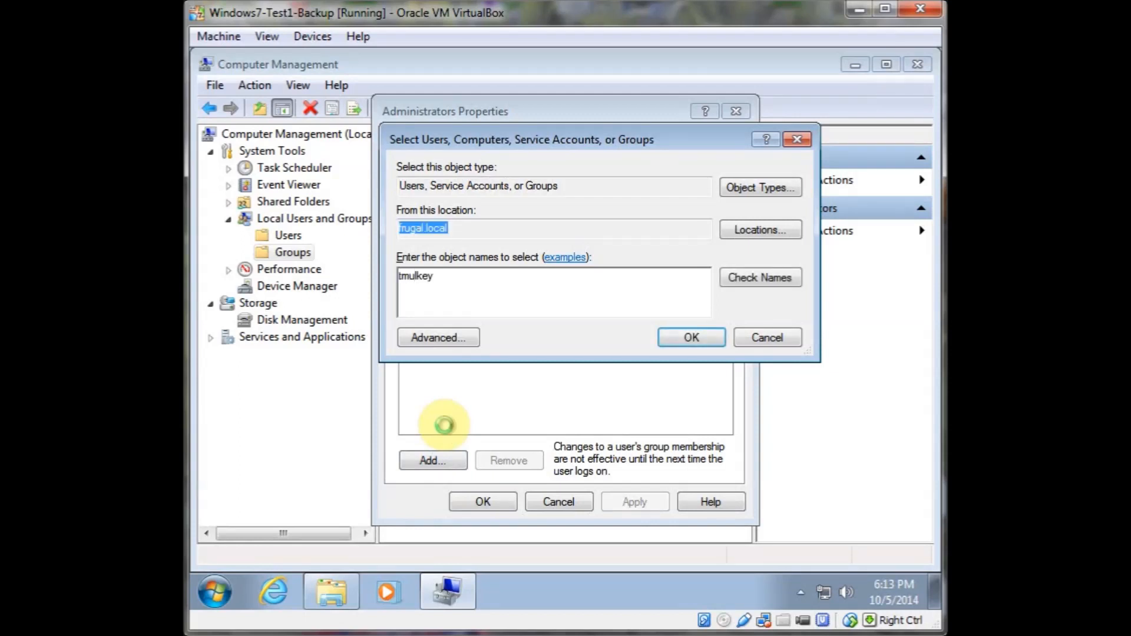
key("Return")
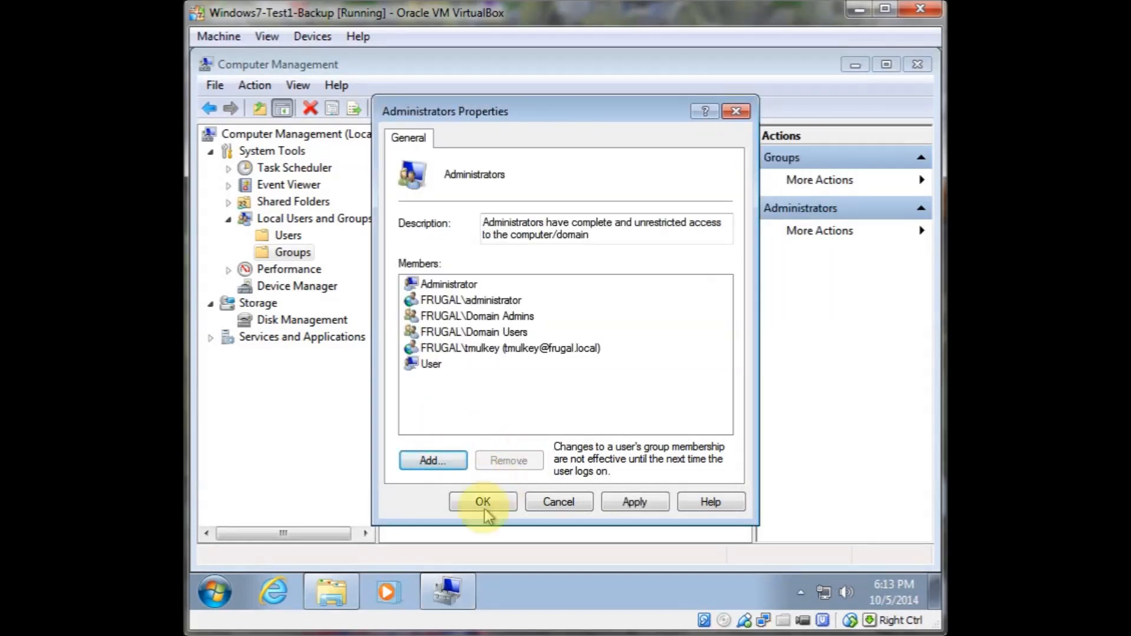
left_click(461, 504)
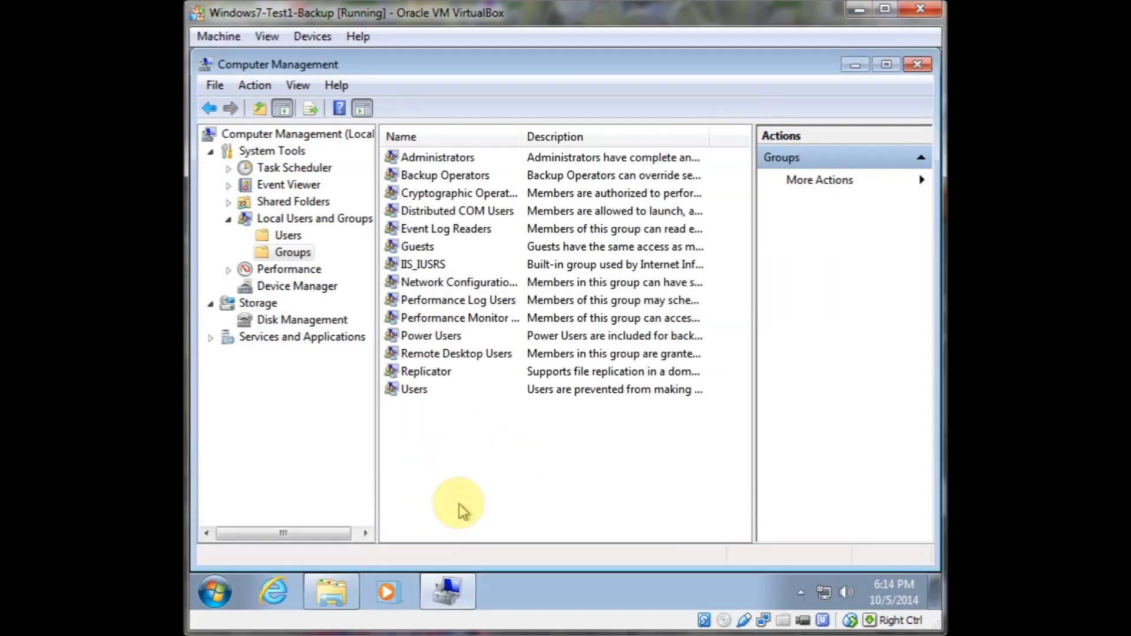
left_click(914, 66)
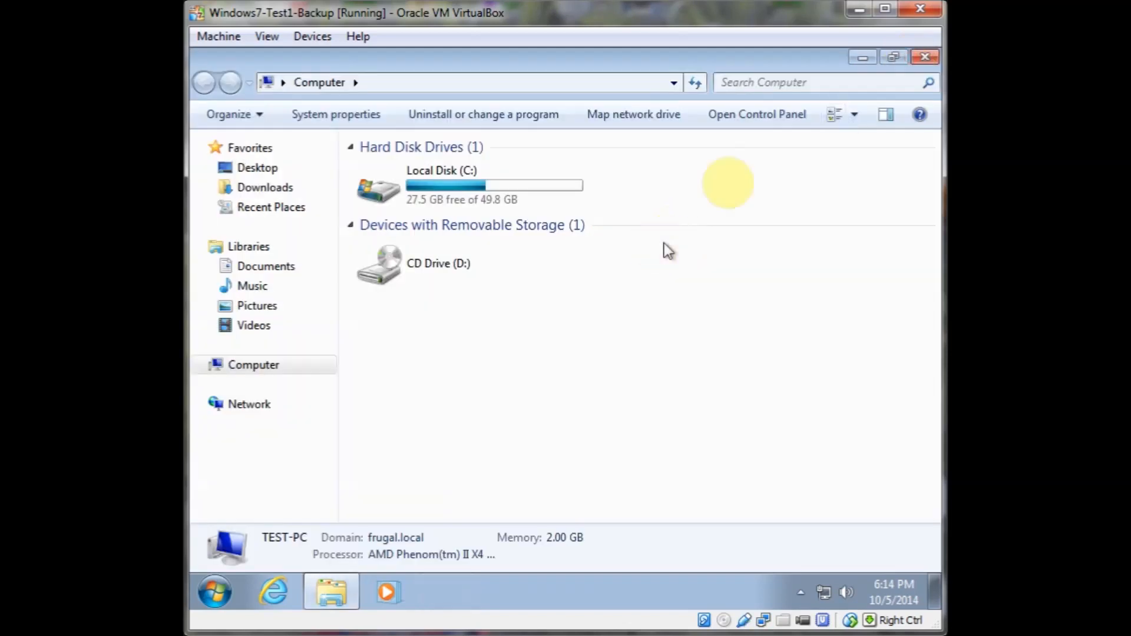
Close the Computer window, open Control Panel in a restored window, and switch its view to Small icons
left_click(925, 58)
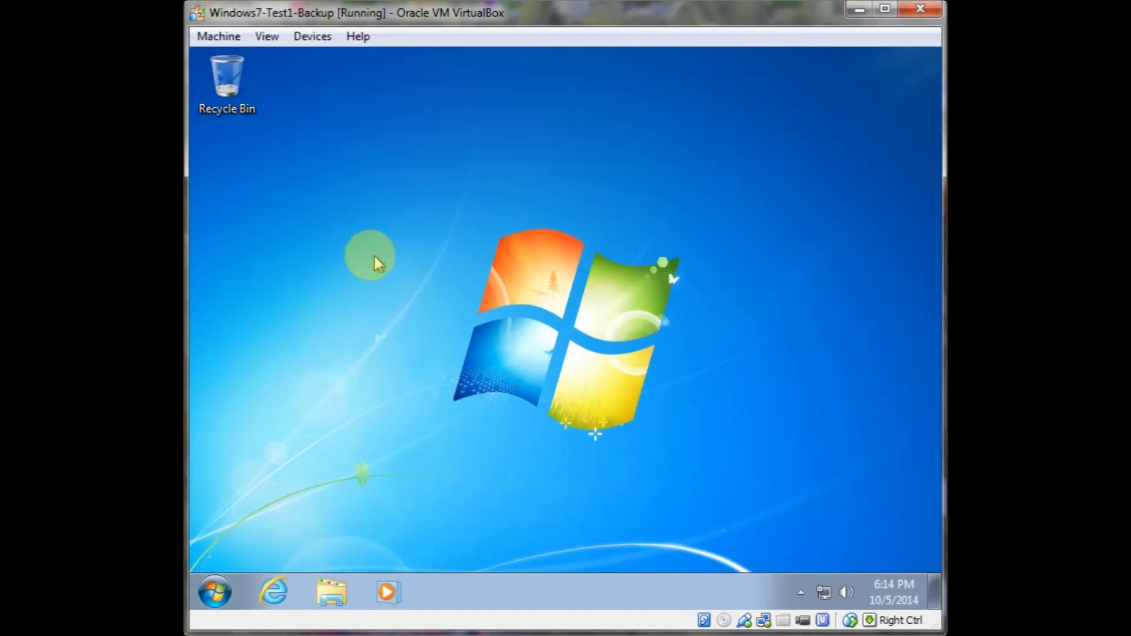
left_click(211, 595)
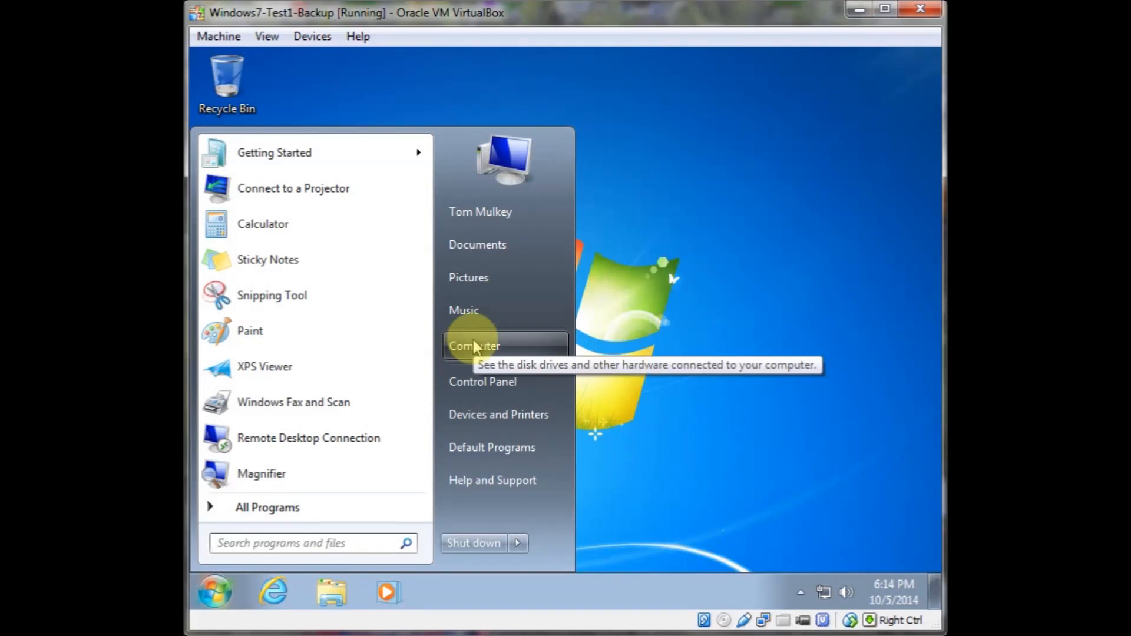
left_click(487, 385)
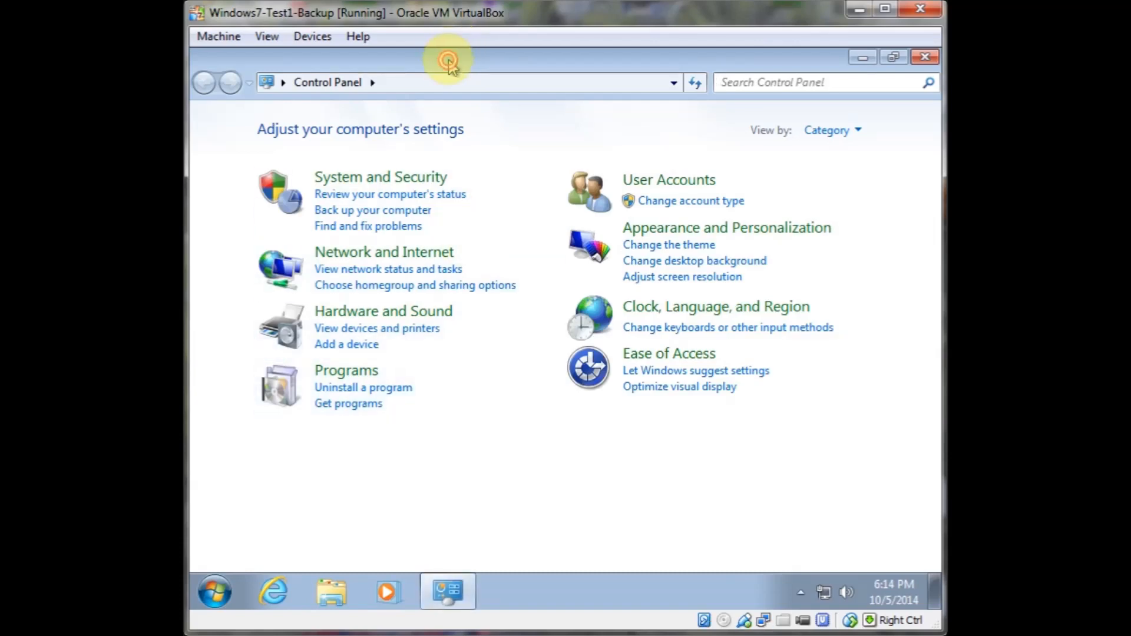
double_click(426, 64)
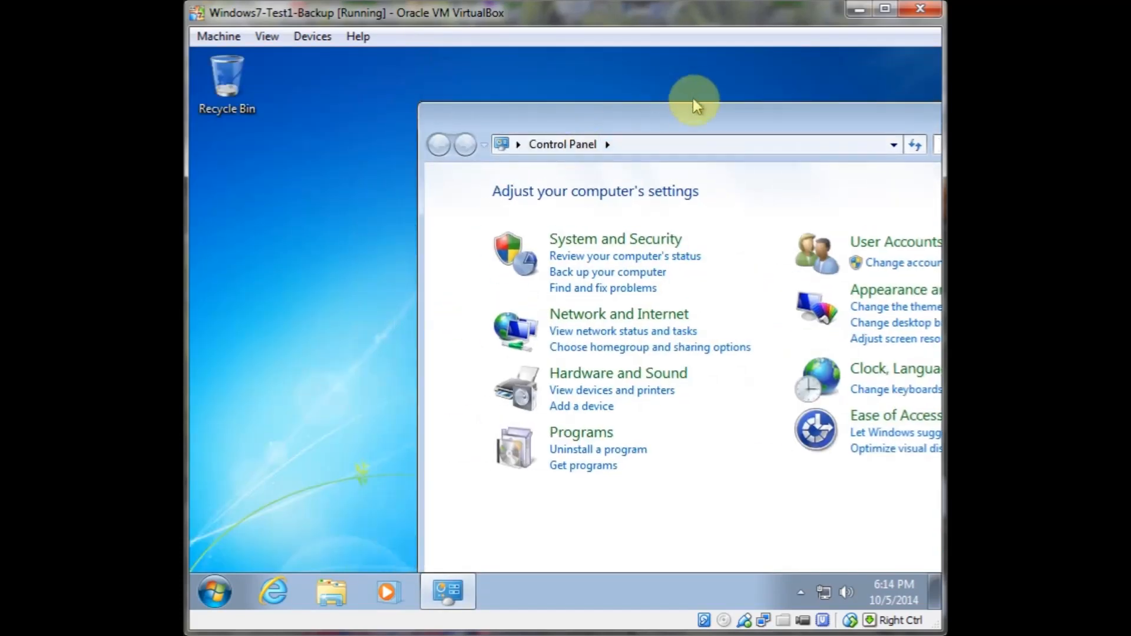
left_click_drag(695, 106, 564, 114)
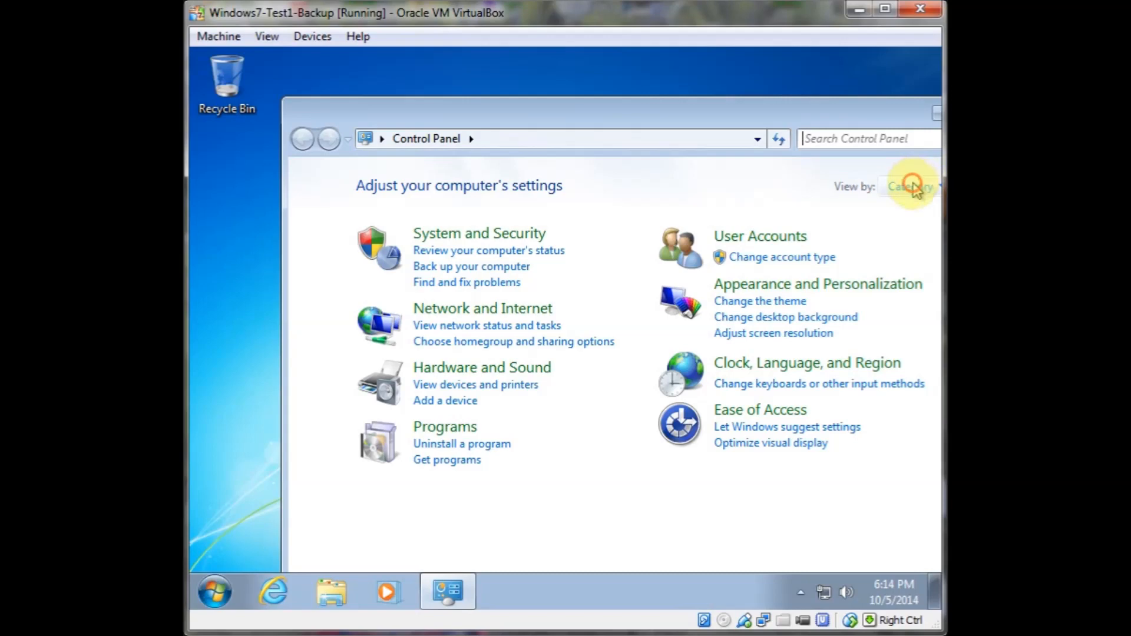
left_click(913, 185)
left_click(858, 257)
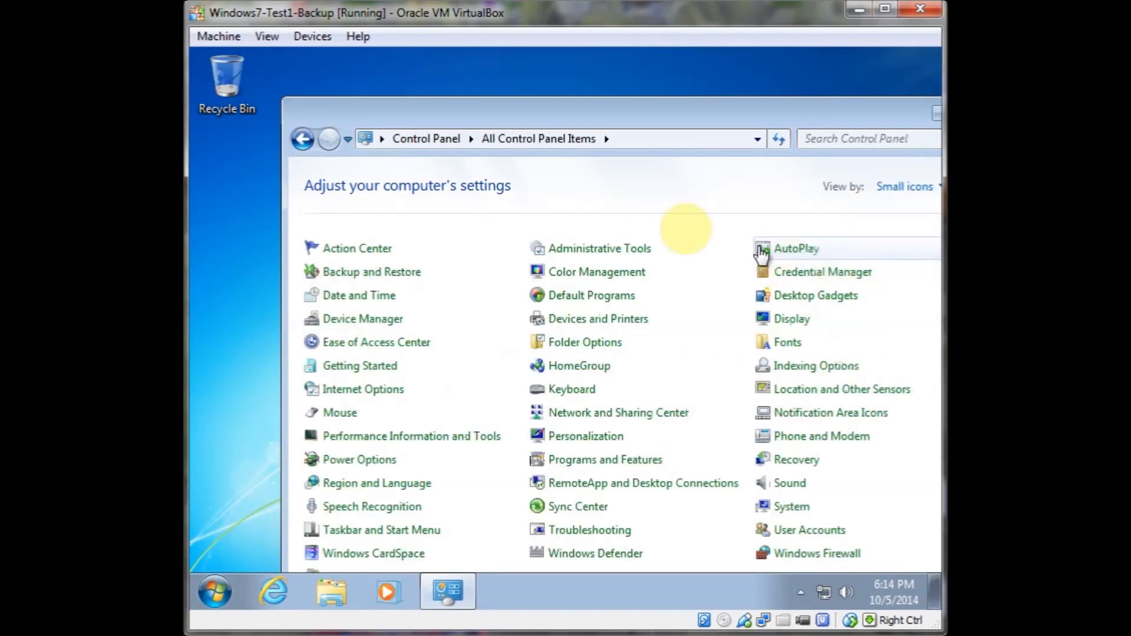
Open Administrative Tools, close Control Panel, and reposition the Administrative Tools window
left_click(633, 246)
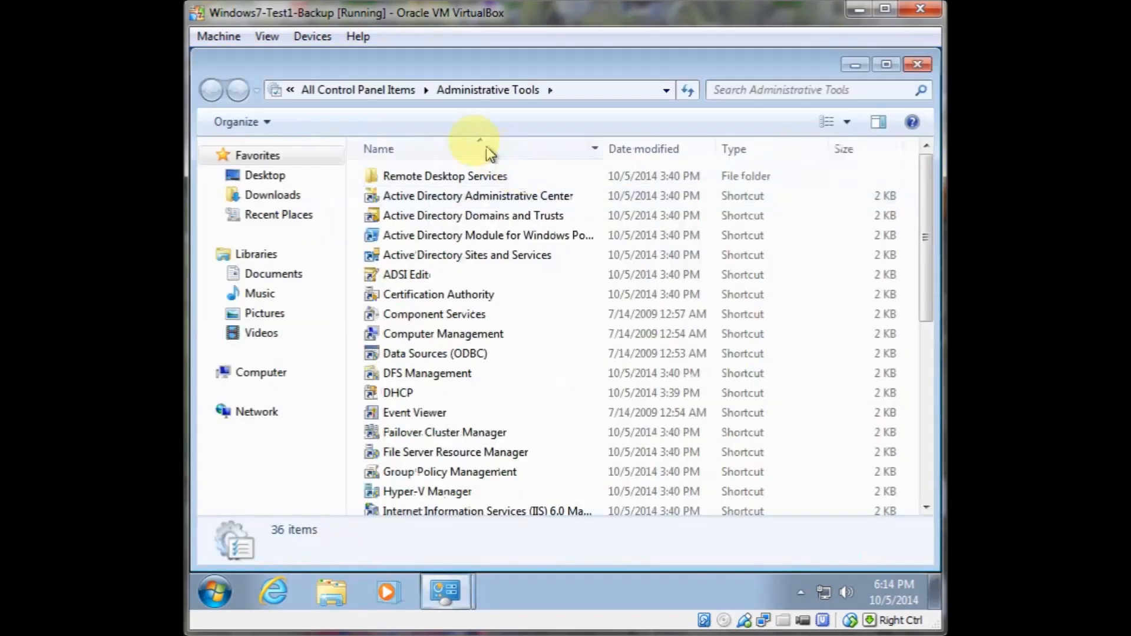
double_click(415, 61)
left_click(434, 114)
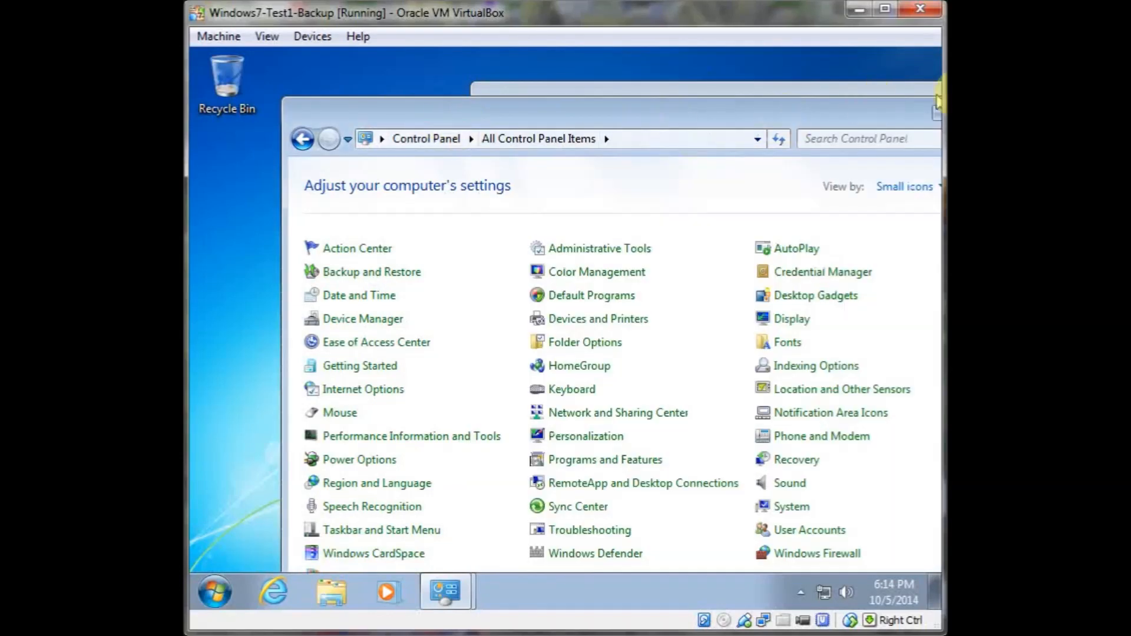
key("alt+F4")
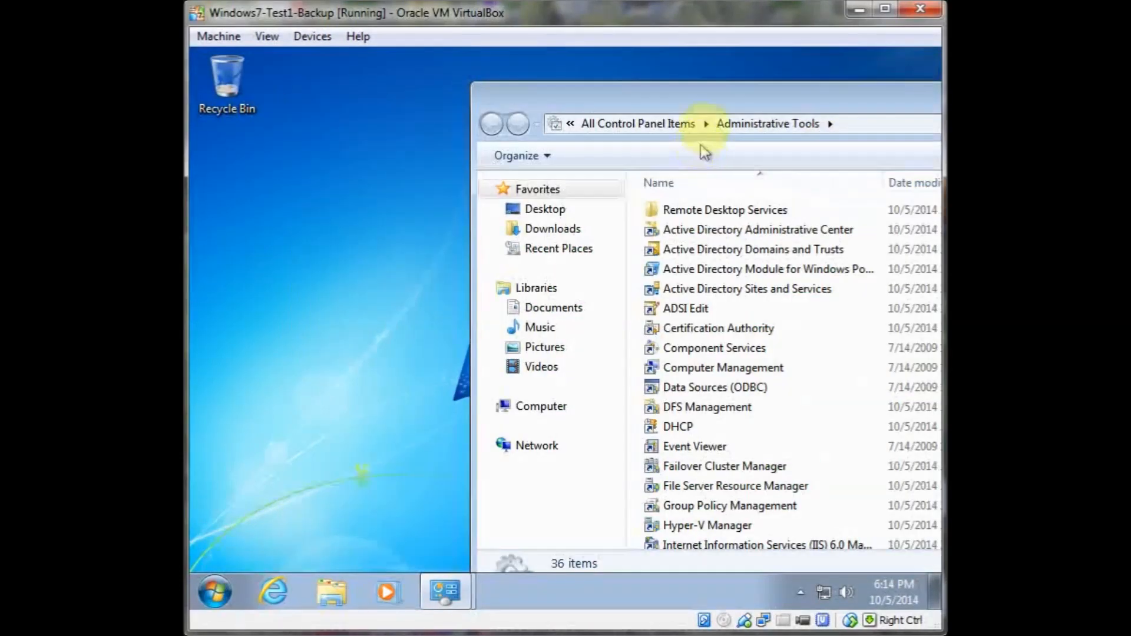
left_click_drag(760, 98, 593, 120)
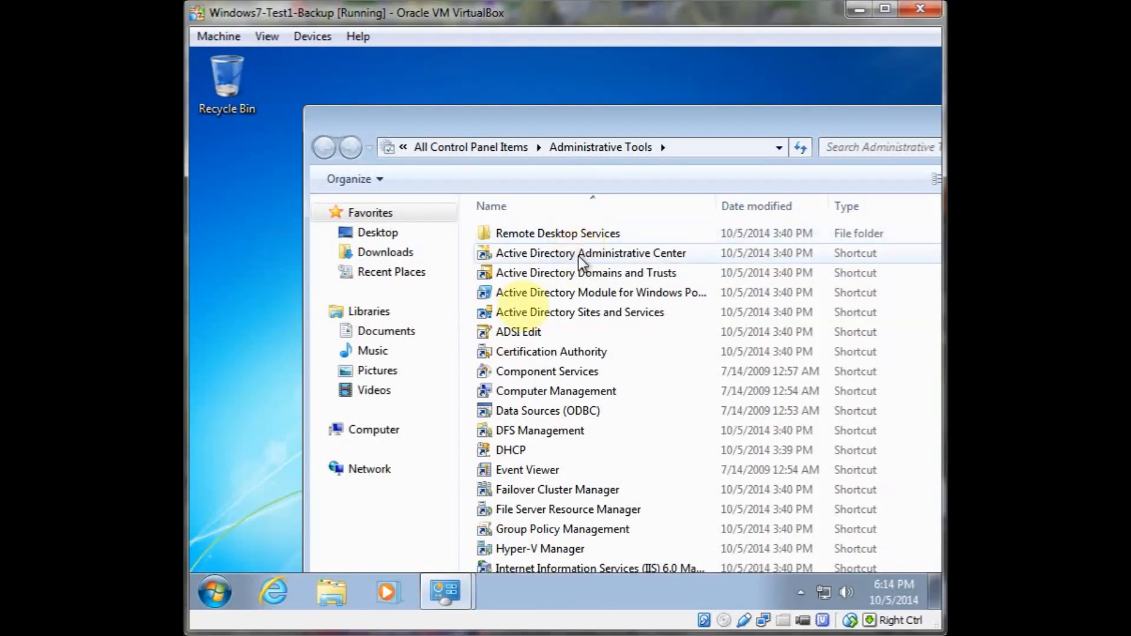
Log off Windows
left_click(211, 591)
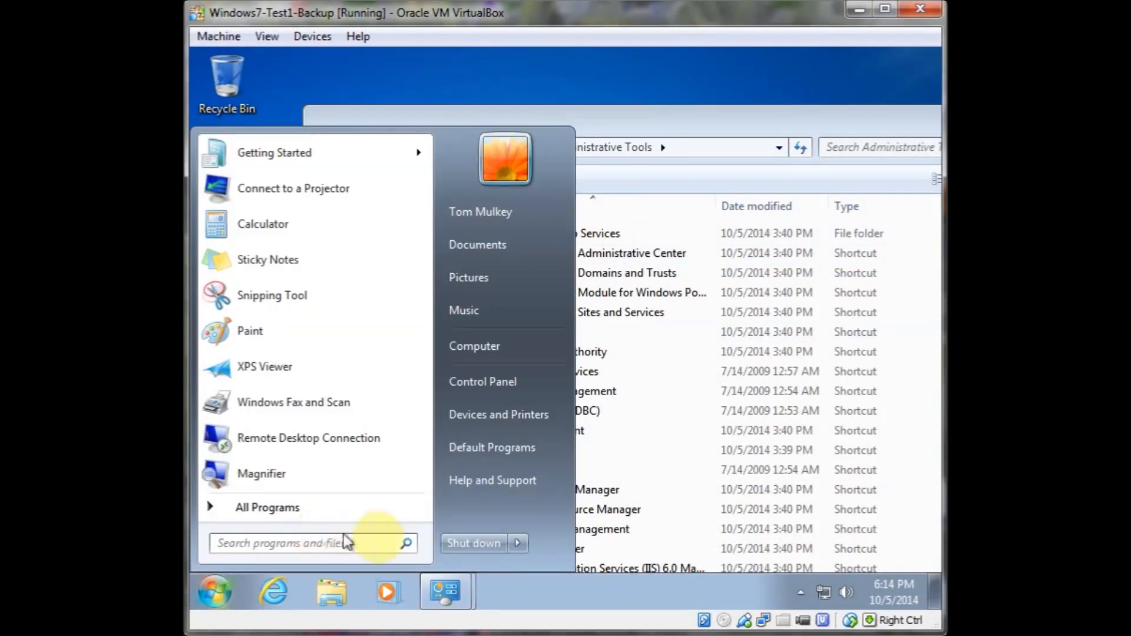
left_click(517, 543)
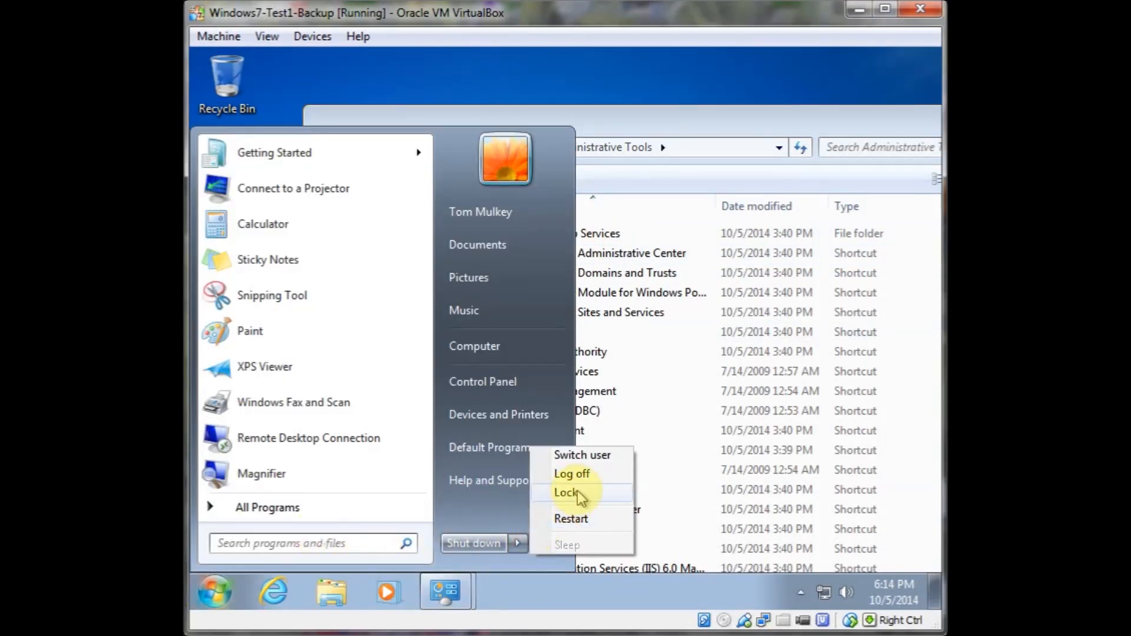
left_click(581, 475)
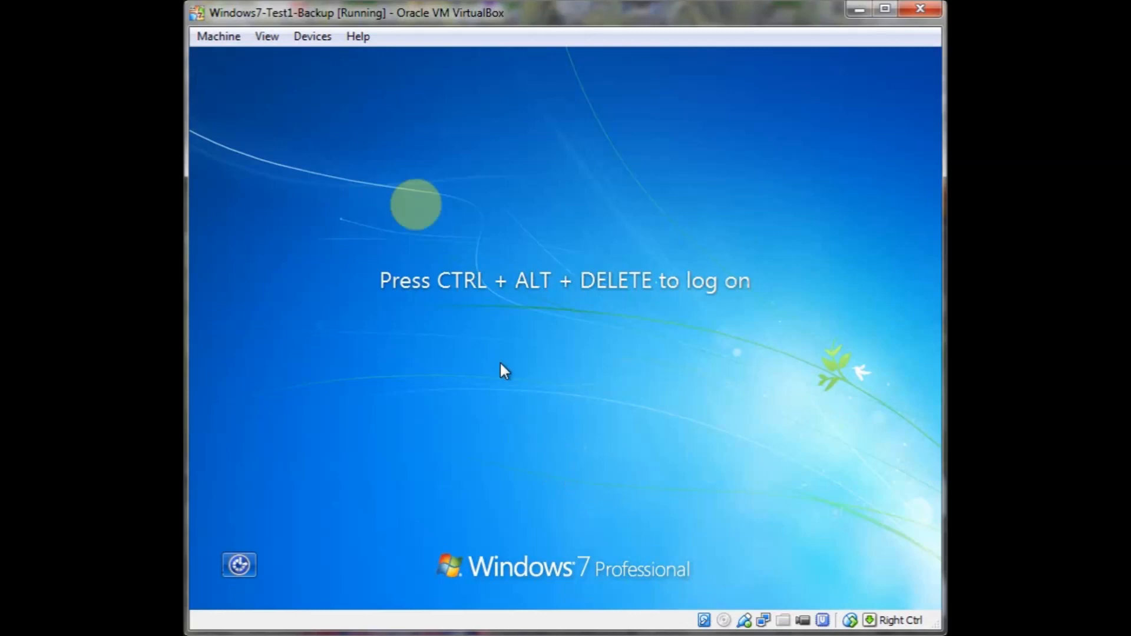
Send Ctrl-Alt-Del to the VM, switch to another user, and log on as frugal\administrator with the account password
left_click(221, 37)
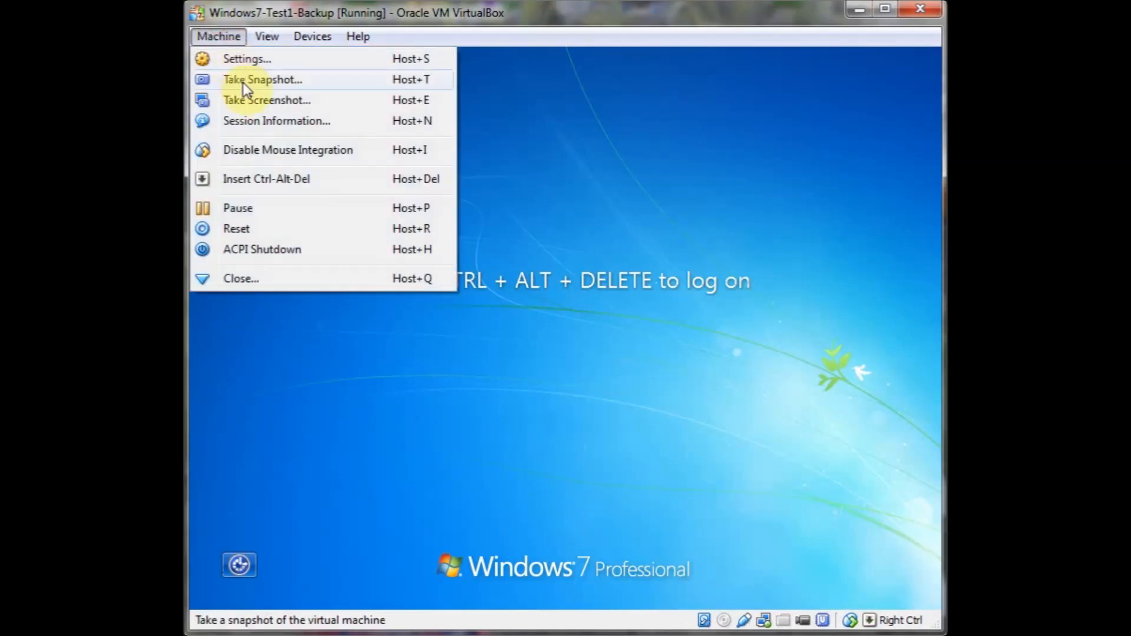
left_click(259, 177)
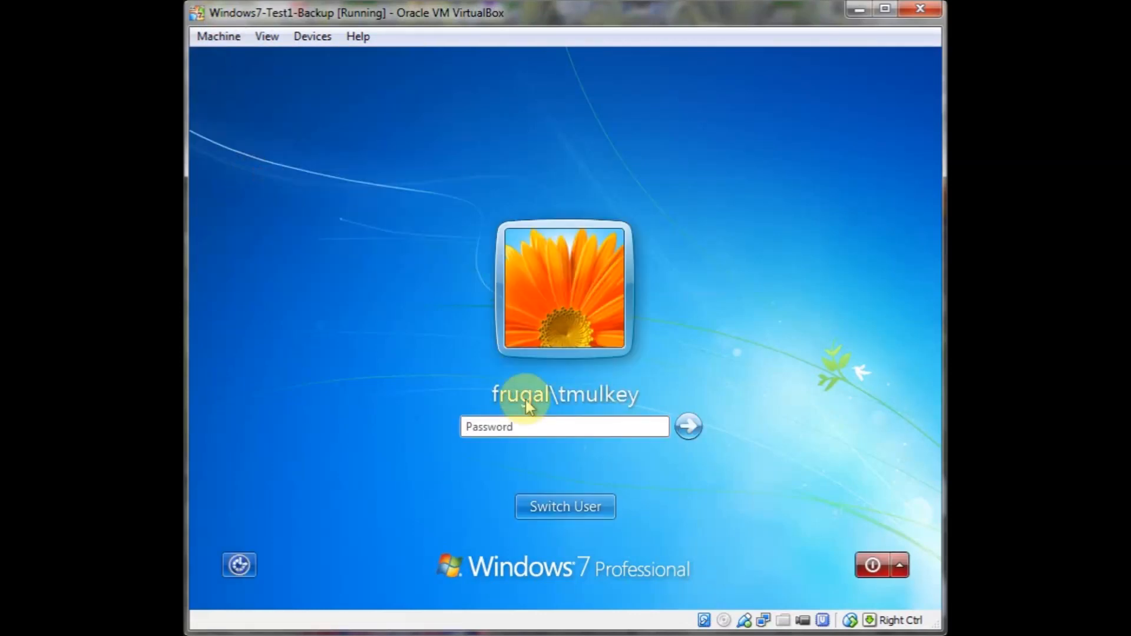
left_click(564, 504)
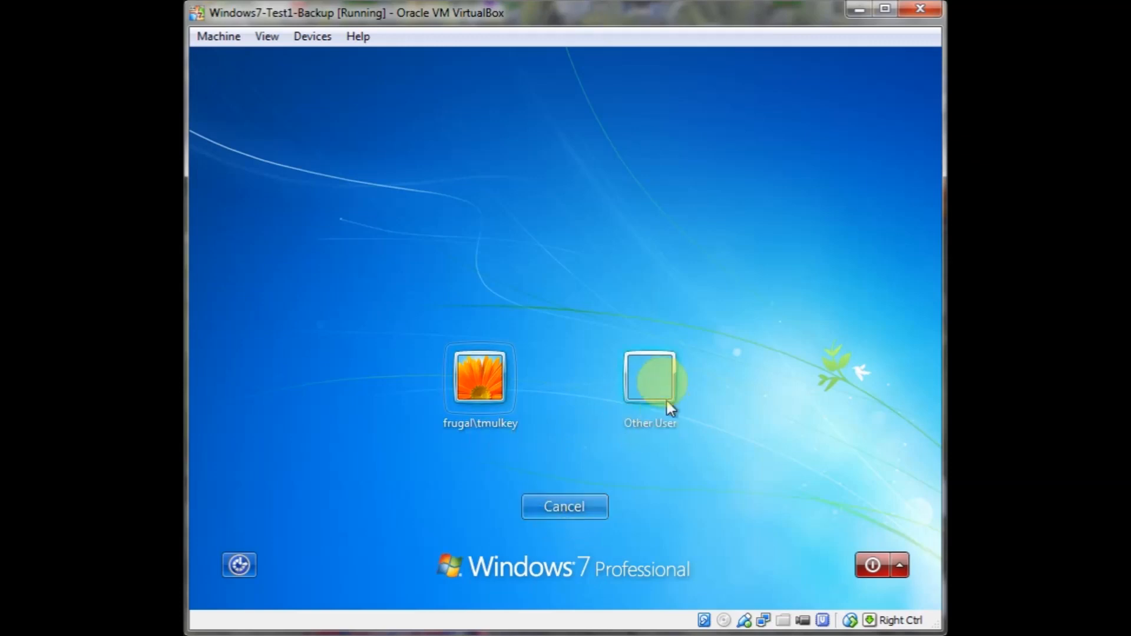
left_click(654, 386)
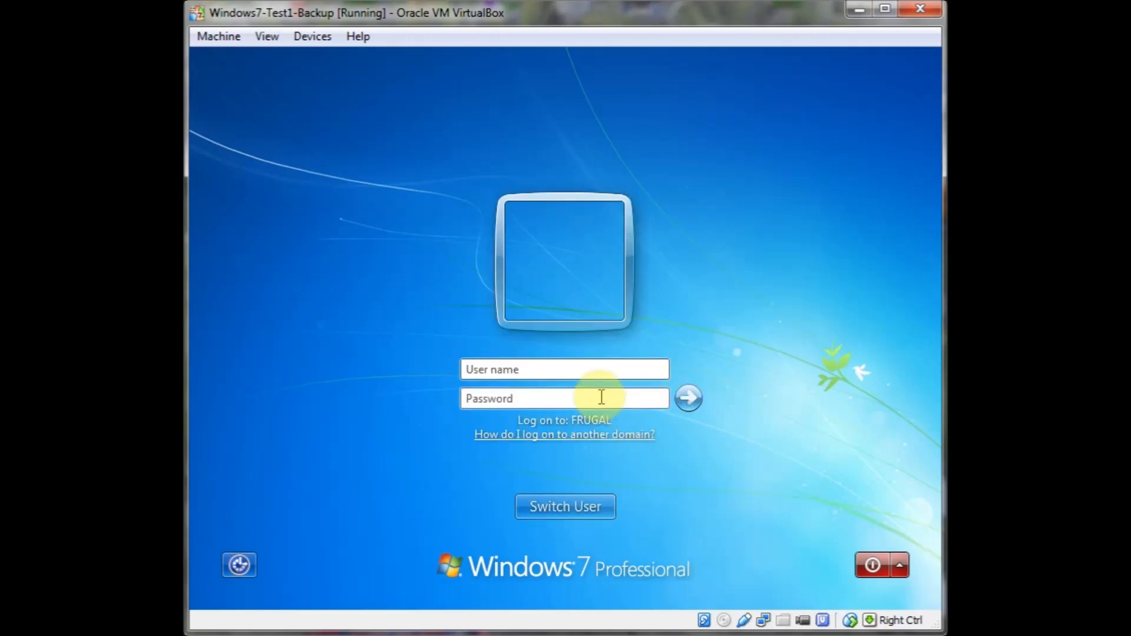
type("frugal\\administrator")
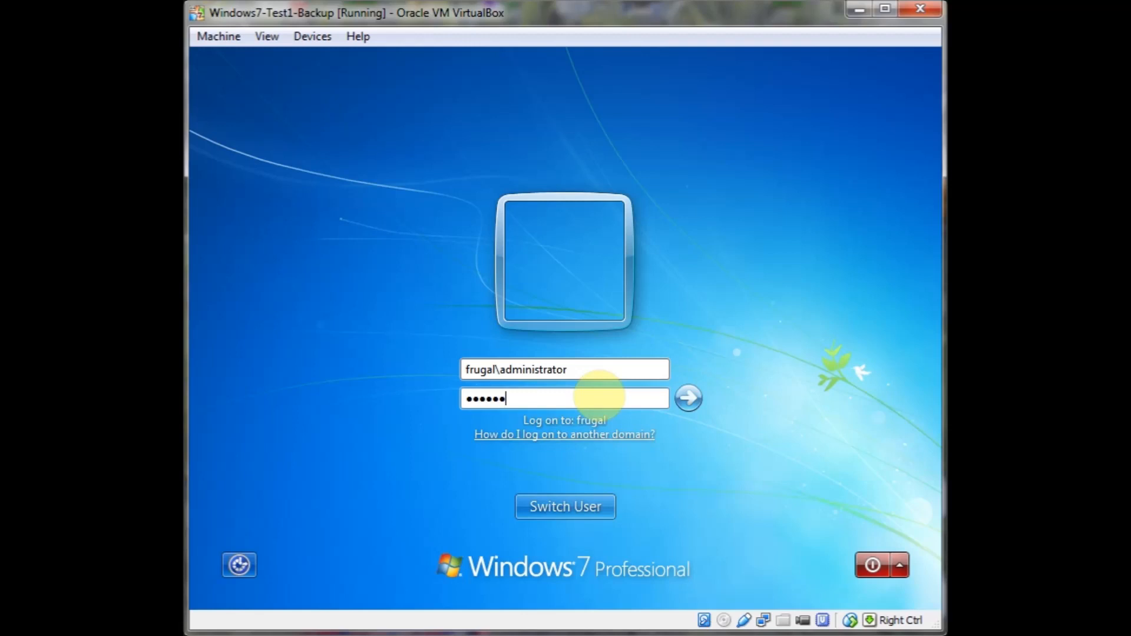
key("Return")
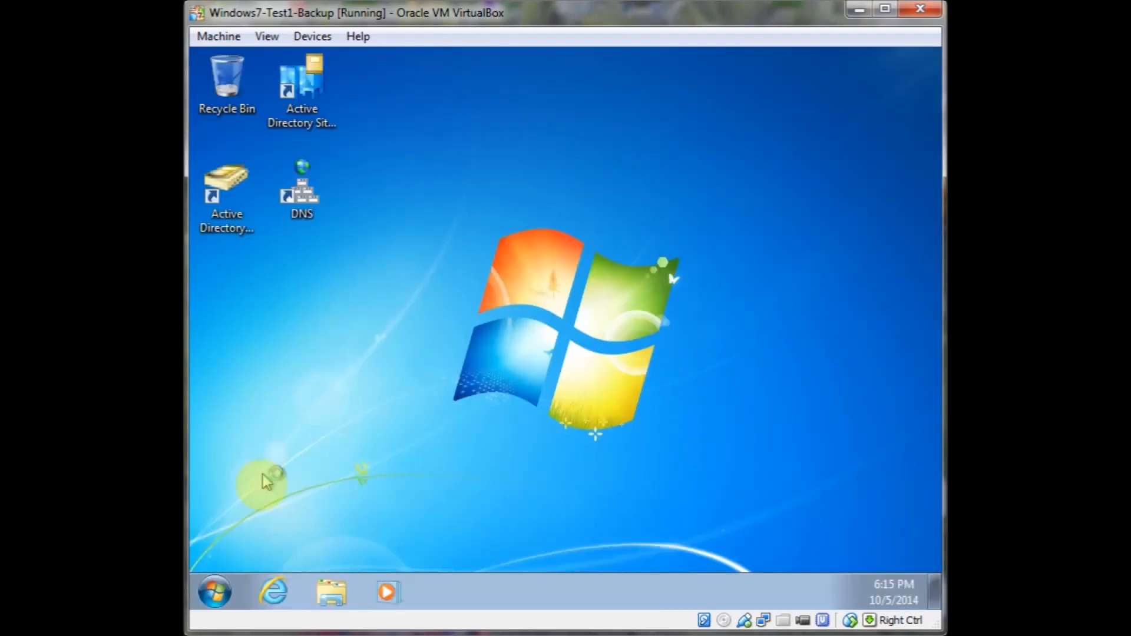
Open Active Directory Users and Computers from the desktop shortcut and browse the Users container and the Dallas OU
left_click(228, 204)
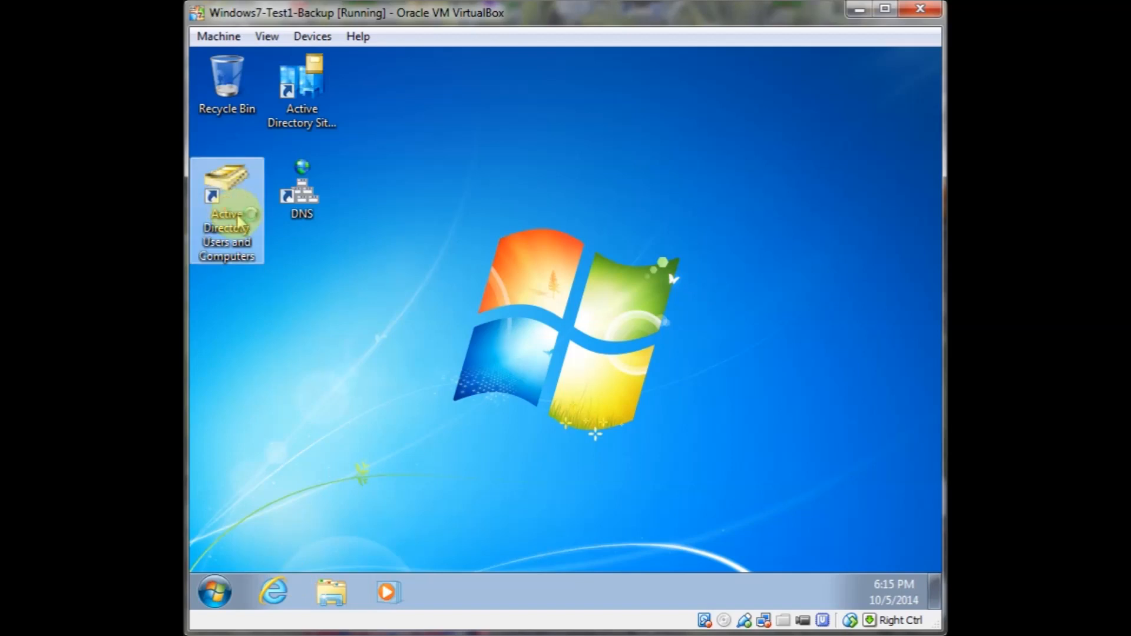
double_click(239, 221)
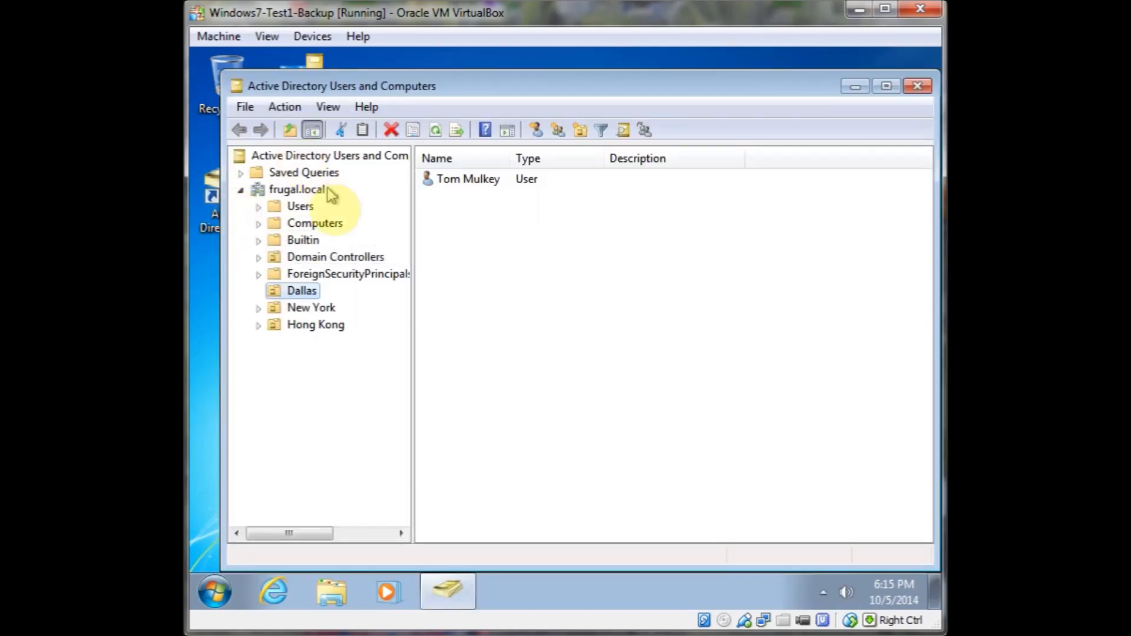
left_click(295, 207)
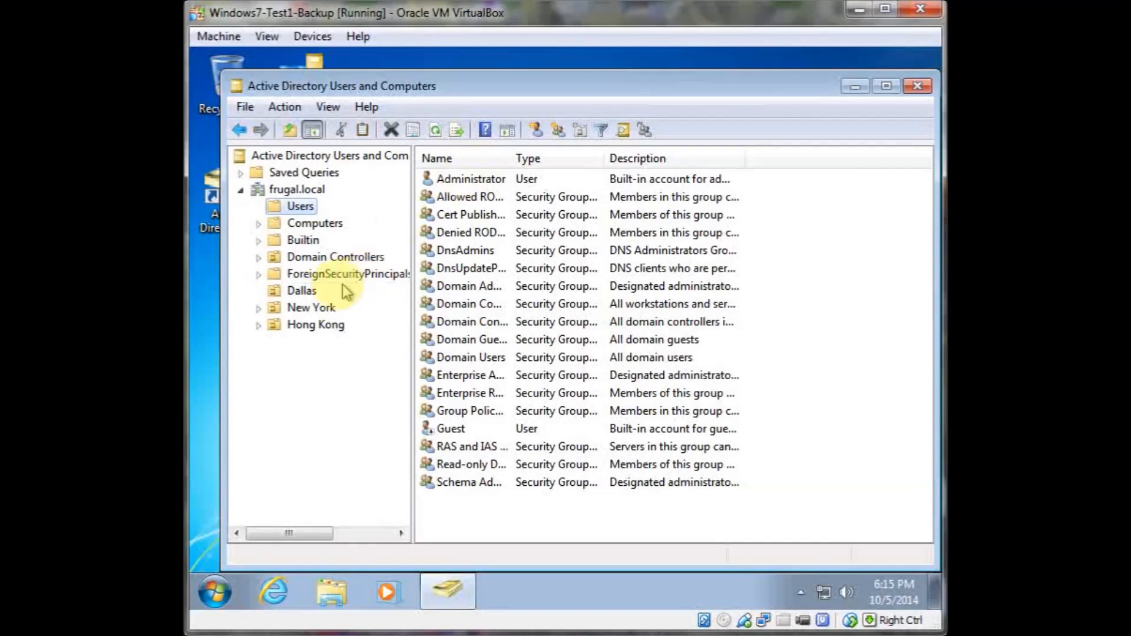
left_click(304, 292)
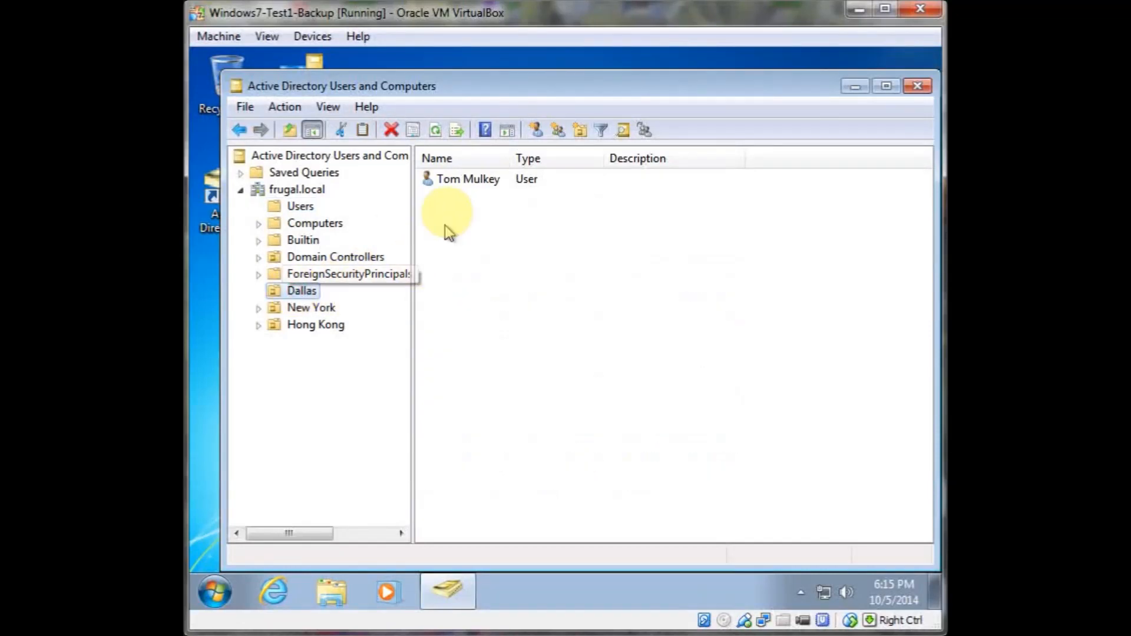
Add the user in the Dallas OU to the Domain Admins group through its properties and confirm
right_click(460, 183)
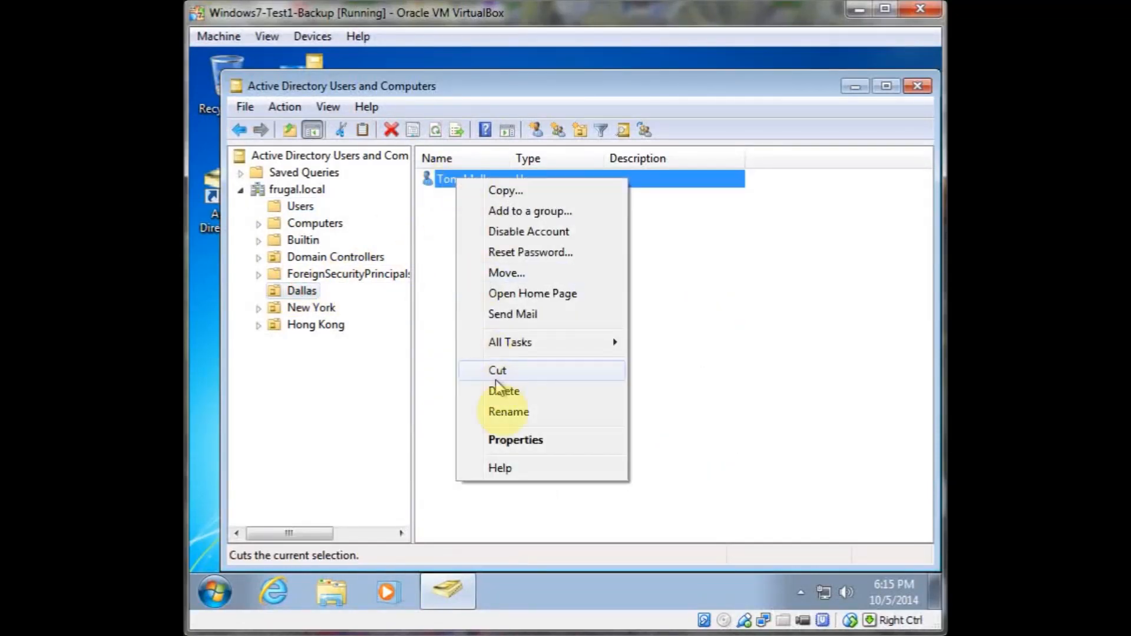
left_click(512, 440)
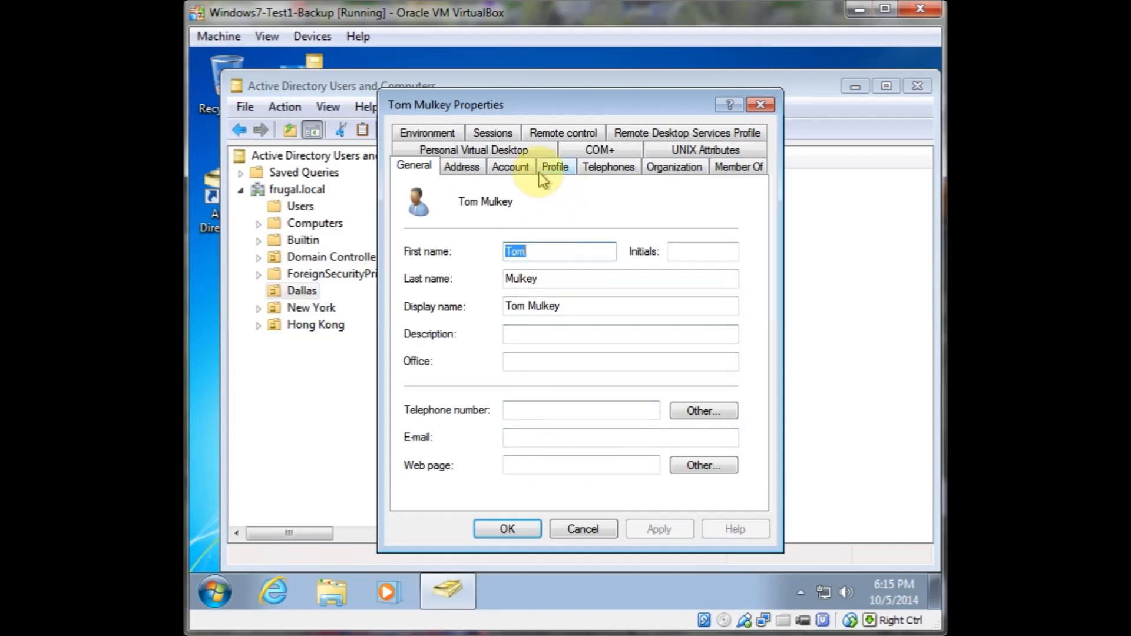
left_click(726, 169)
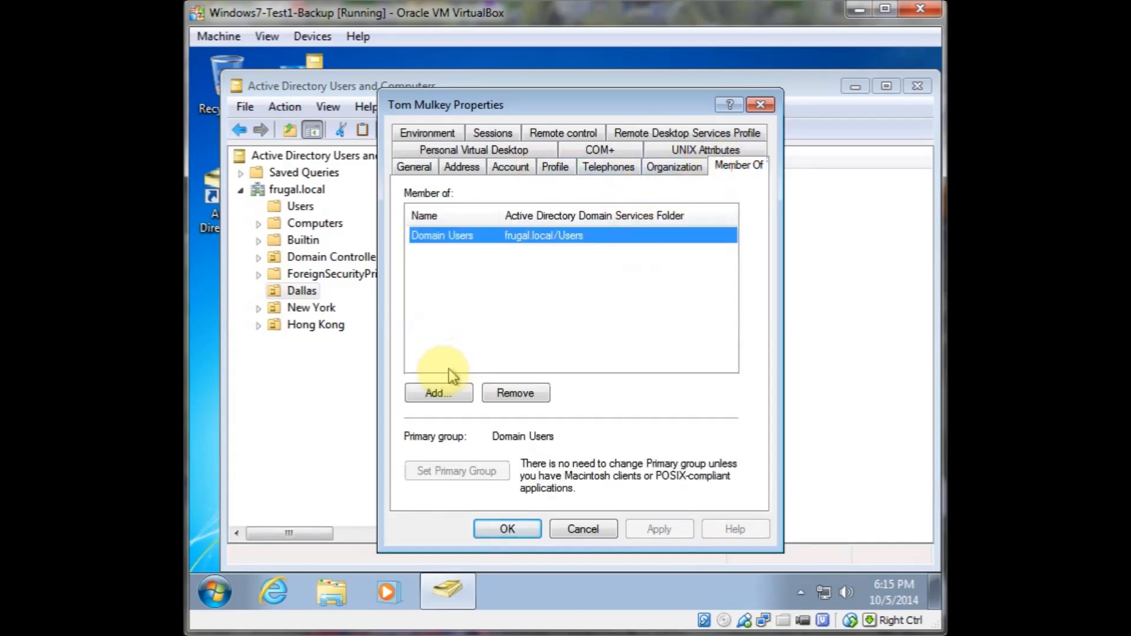
left_click(436, 393)
type("Domain Admins")
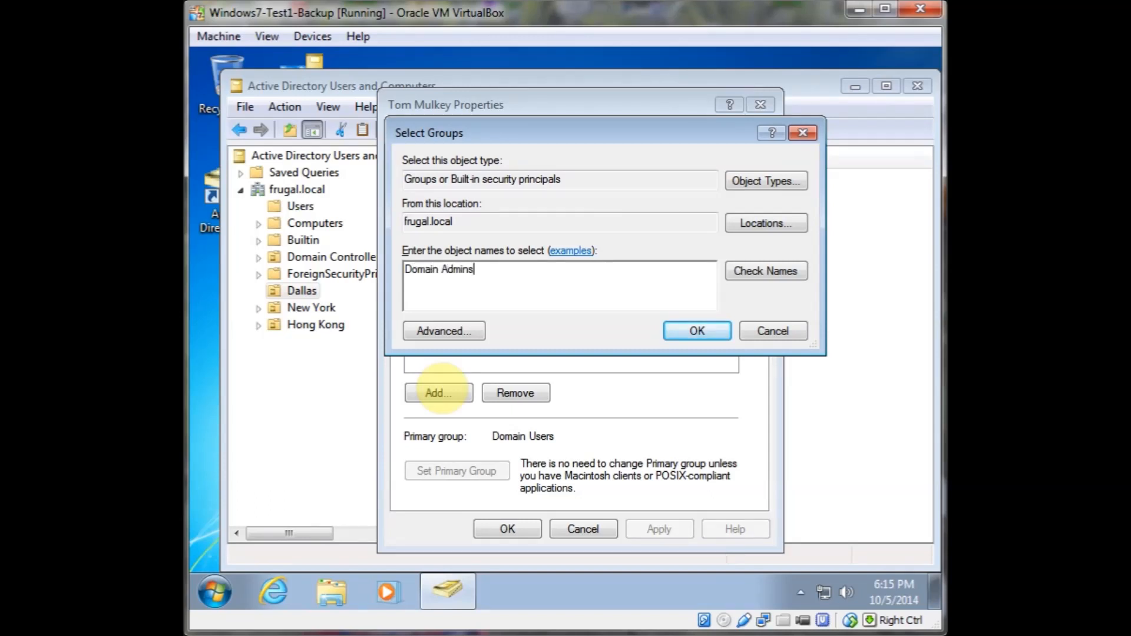
left_click(697, 330)
left_click(524, 527)
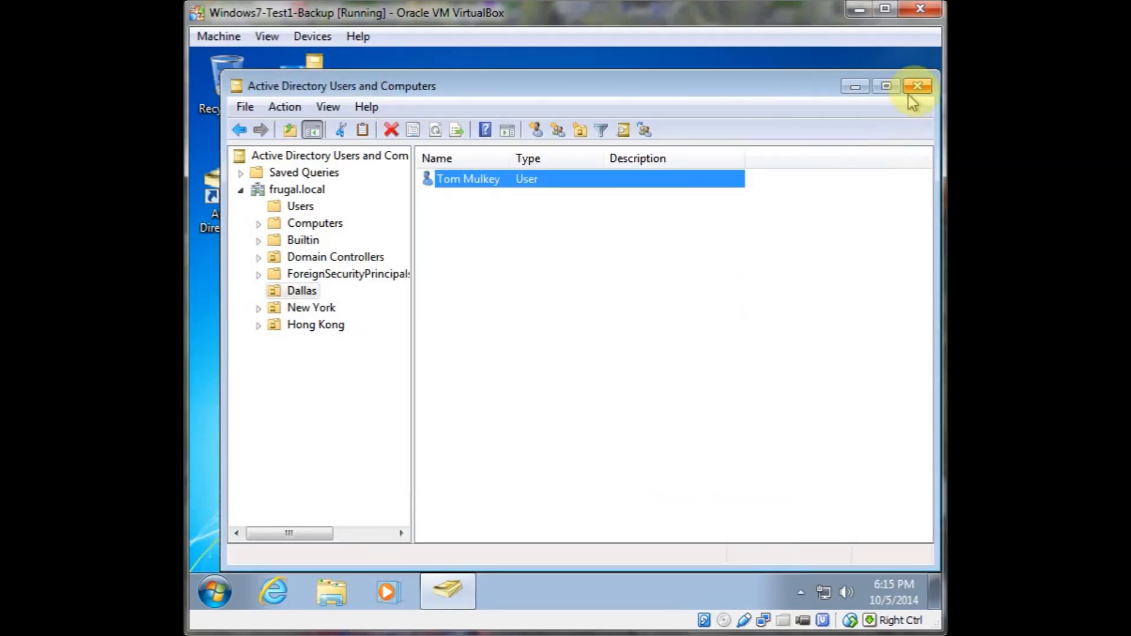
Close Active Directory Users and Computers and log off Windows
left_click(917, 86)
left_click(215, 592)
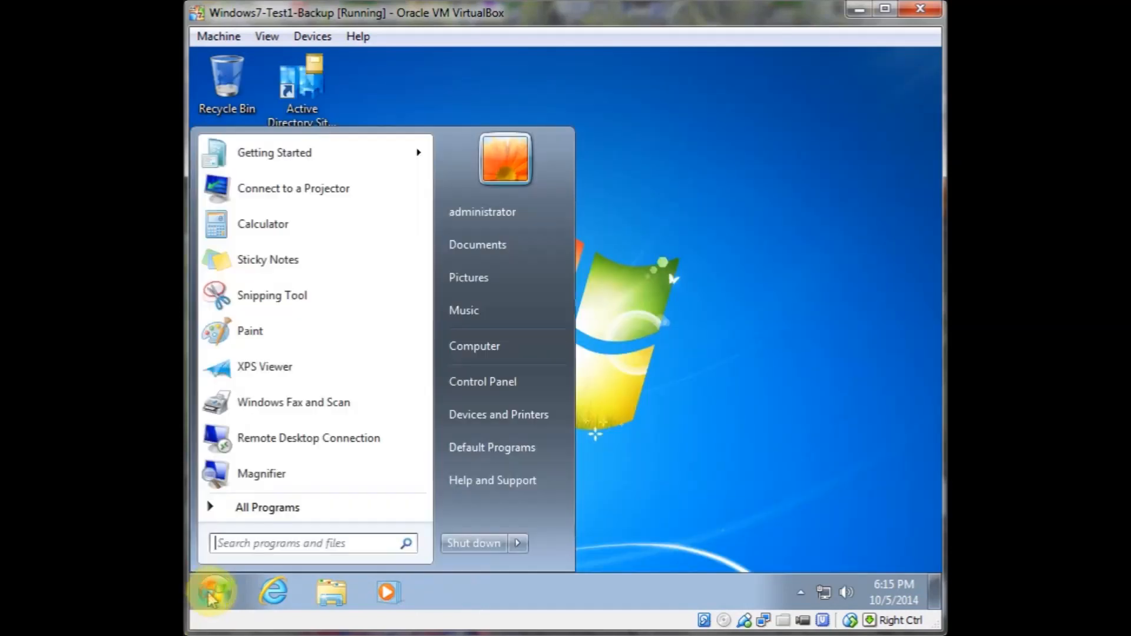
left_click(518, 543)
left_click(572, 497)
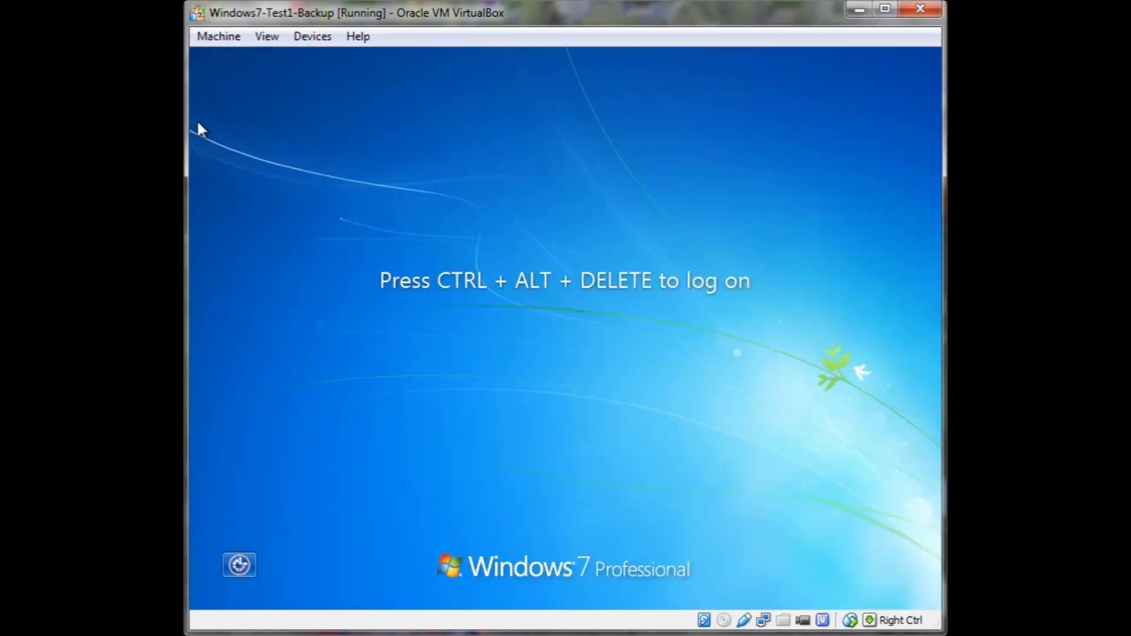
Send Ctrl-Alt-Del, choose Other User, and log on as the Dallas domain user with their user name and password
left_click(218, 36)
left_click(259, 178)
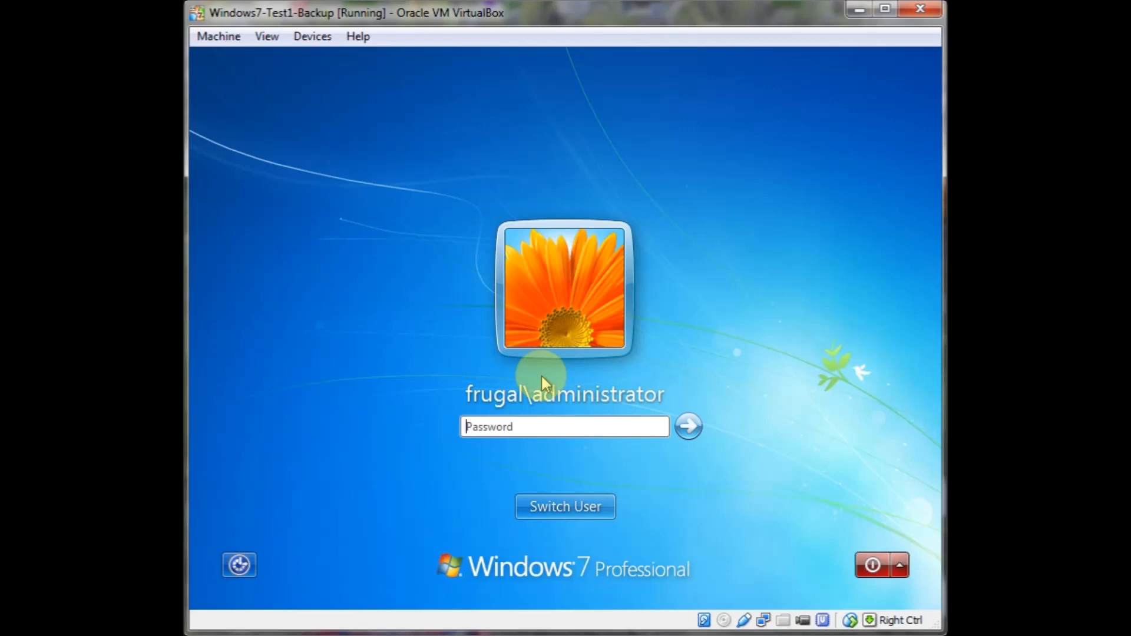
left_click(563, 504)
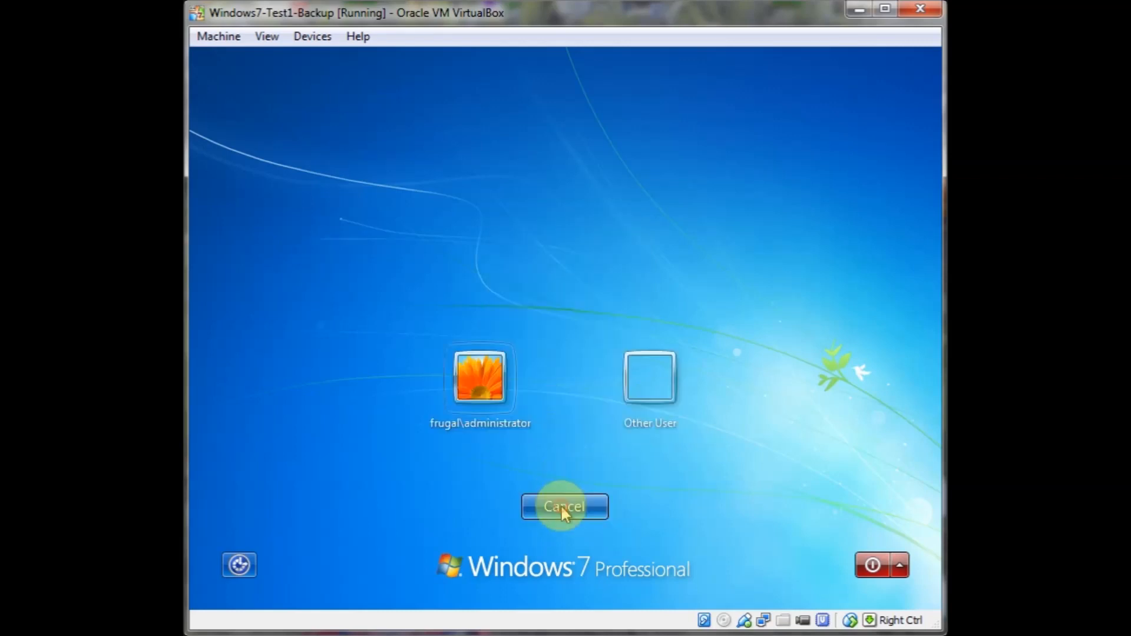
left_click(647, 365)
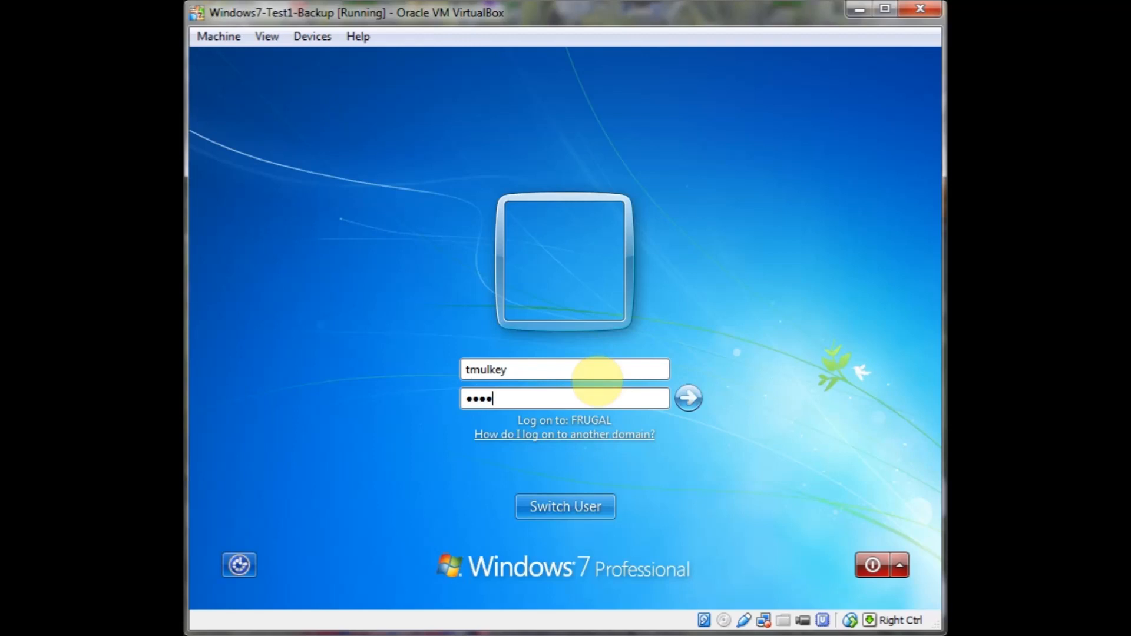
key("Return")
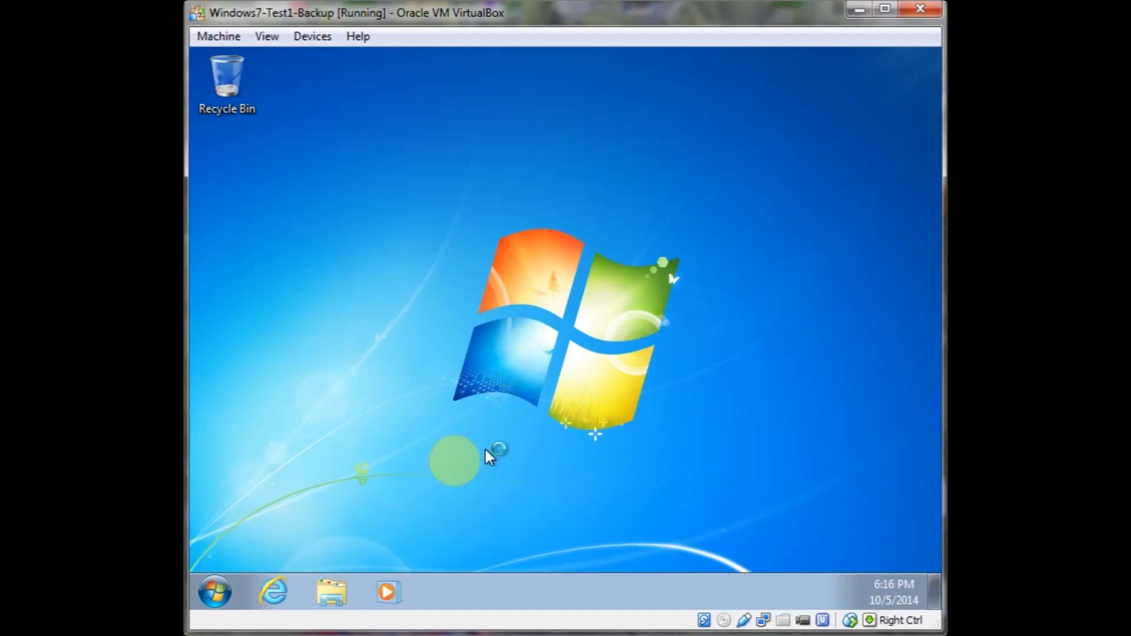
Open the administrator profile folder under C:\Users in Explorer, granting permanent access to it
left_click(330, 596)
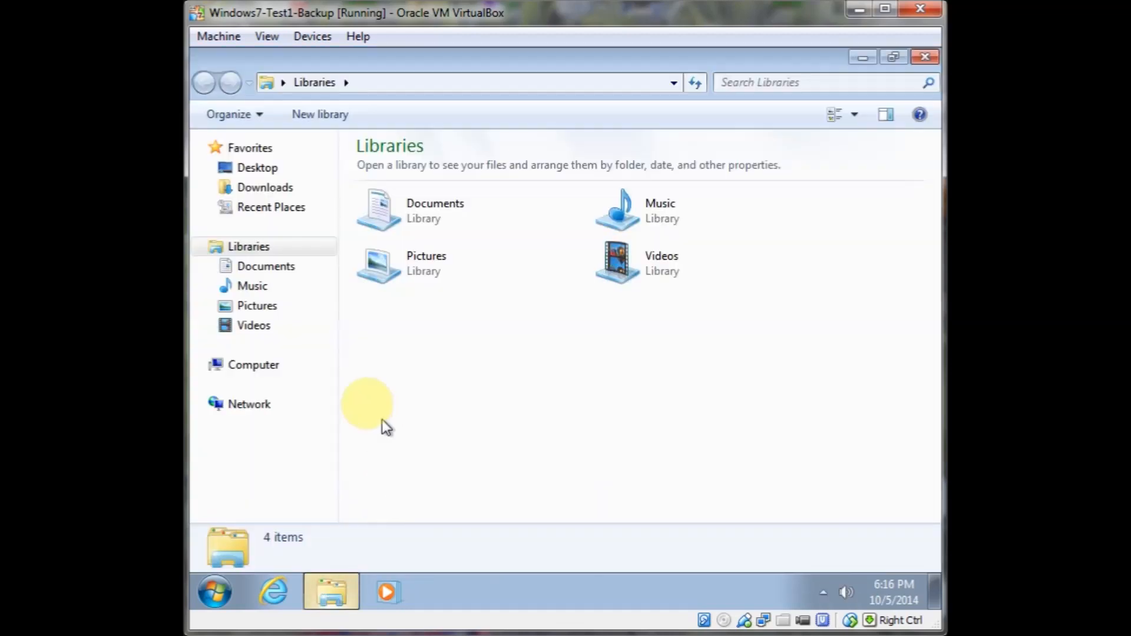
left_click(286, 368)
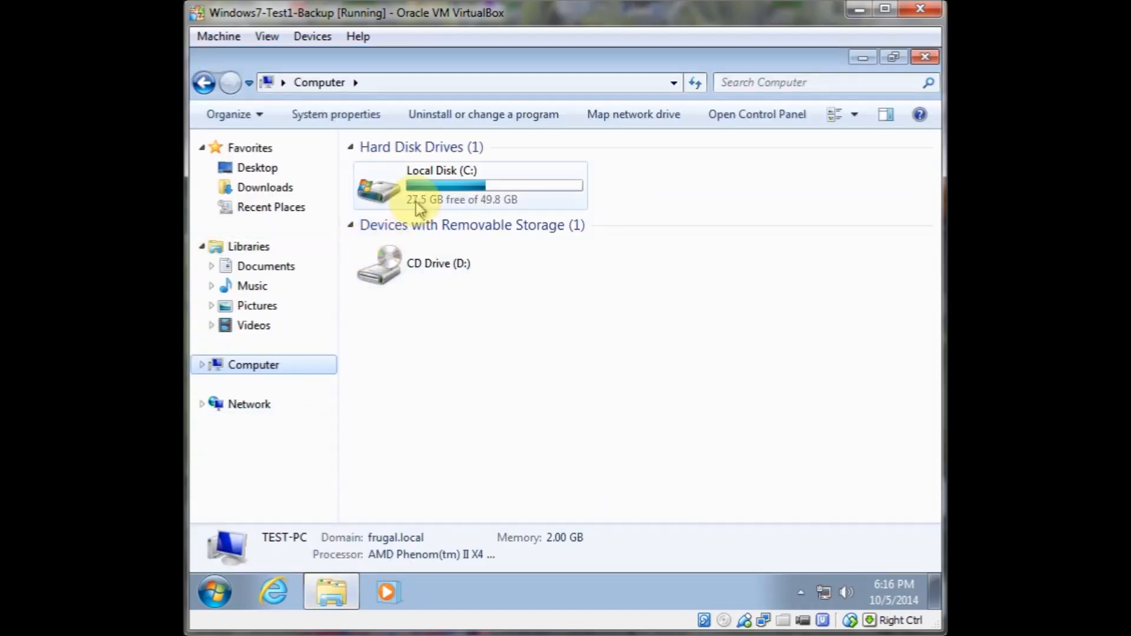
double_click(383, 188)
double_click(391, 247)
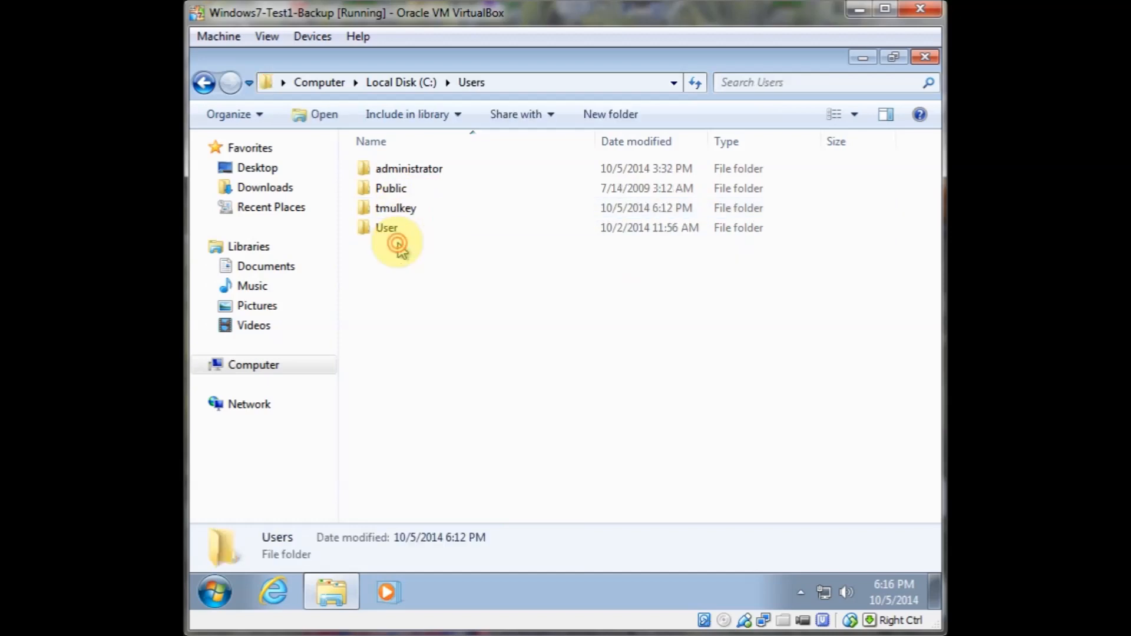
double_click(407, 169)
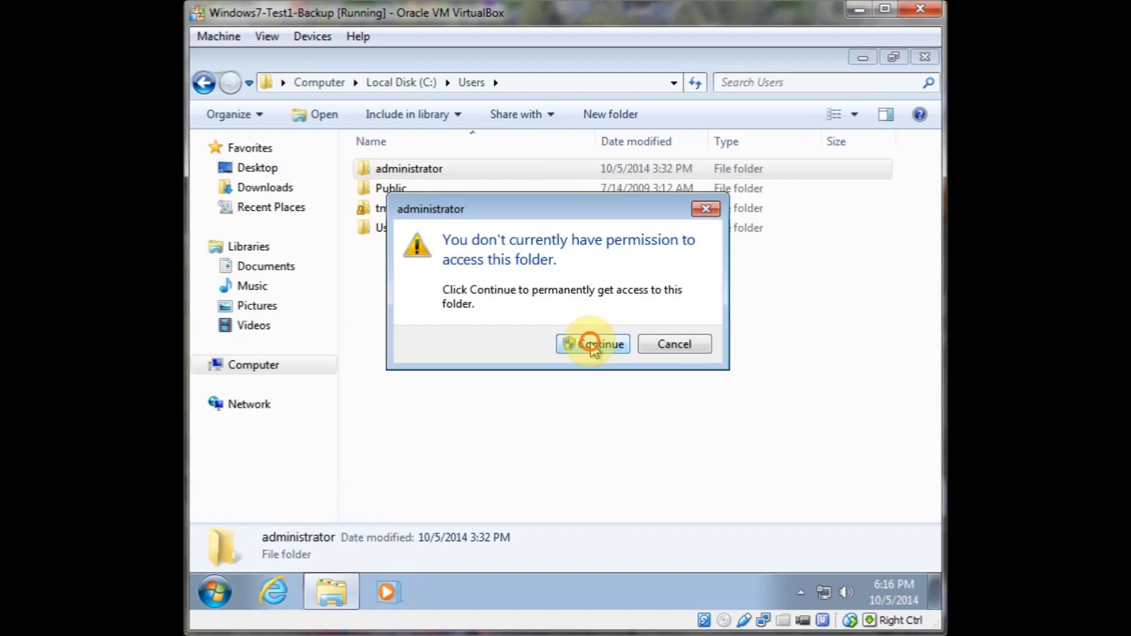
left_click(592, 345)
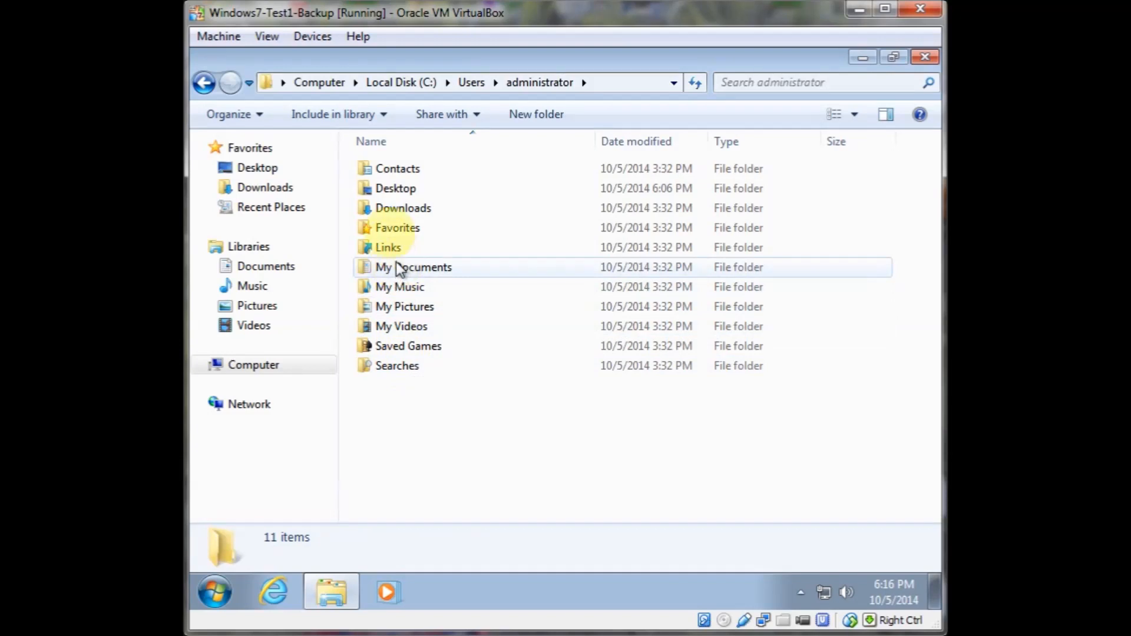
Open the administrator's Desktop folder, select all three admin tool shortcuts, and copy them
double_click(396, 188)
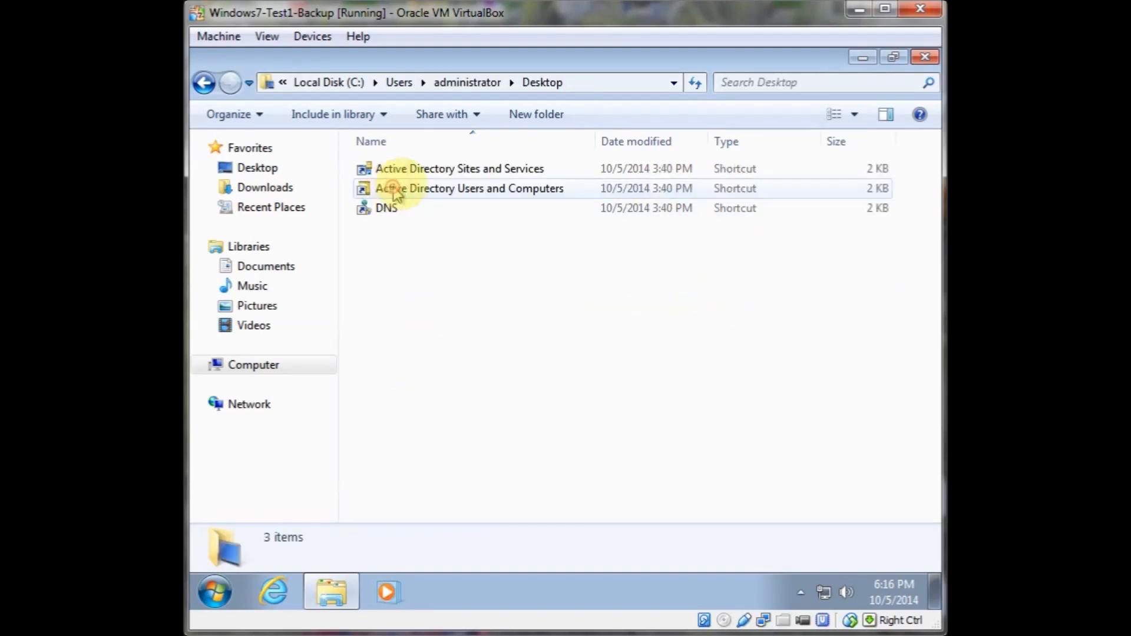
left_click(423, 172)
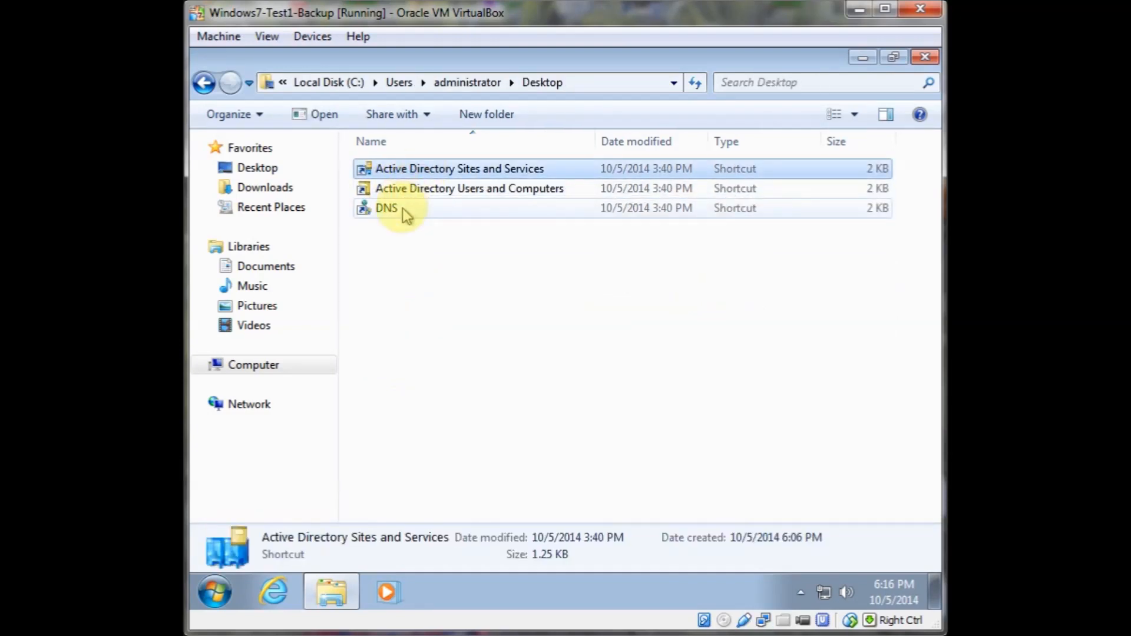
left_click(404, 208, "shift")
right_click(411, 191)
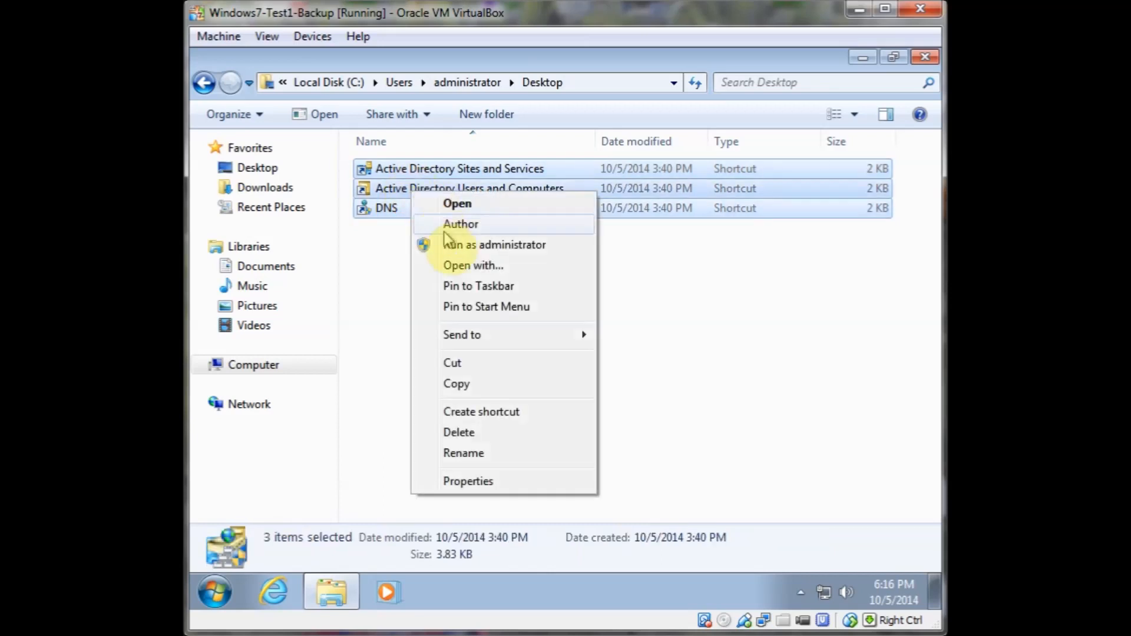
left_click(457, 382)
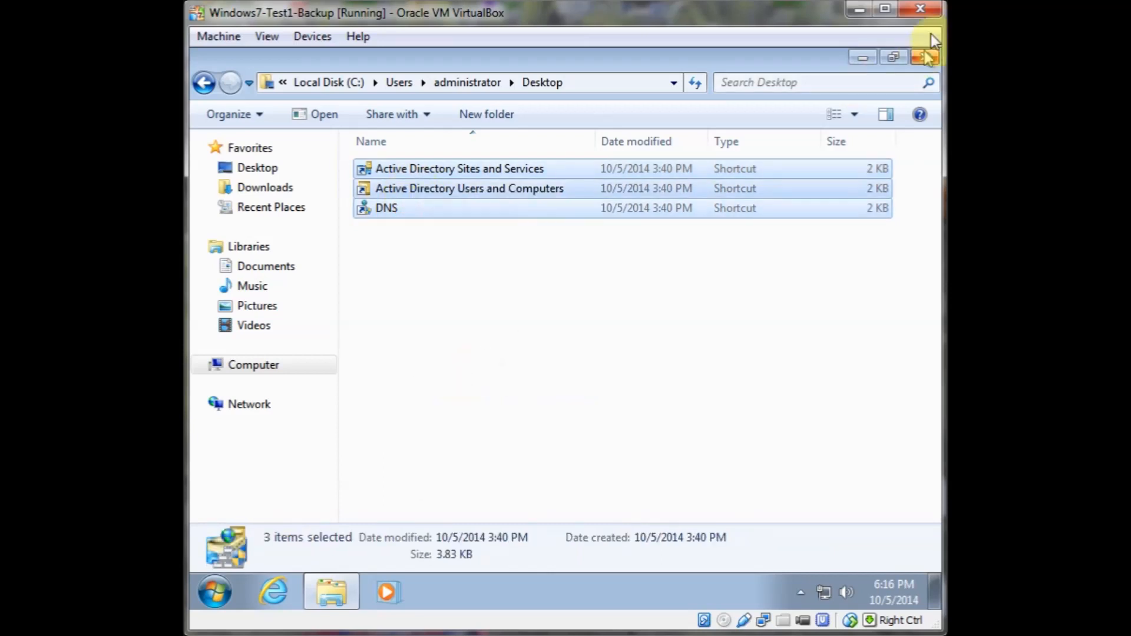
Minimize Explorer and paste the copied shortcuts onto the desktop
left_click(876, 57)
right_click(463, 175)
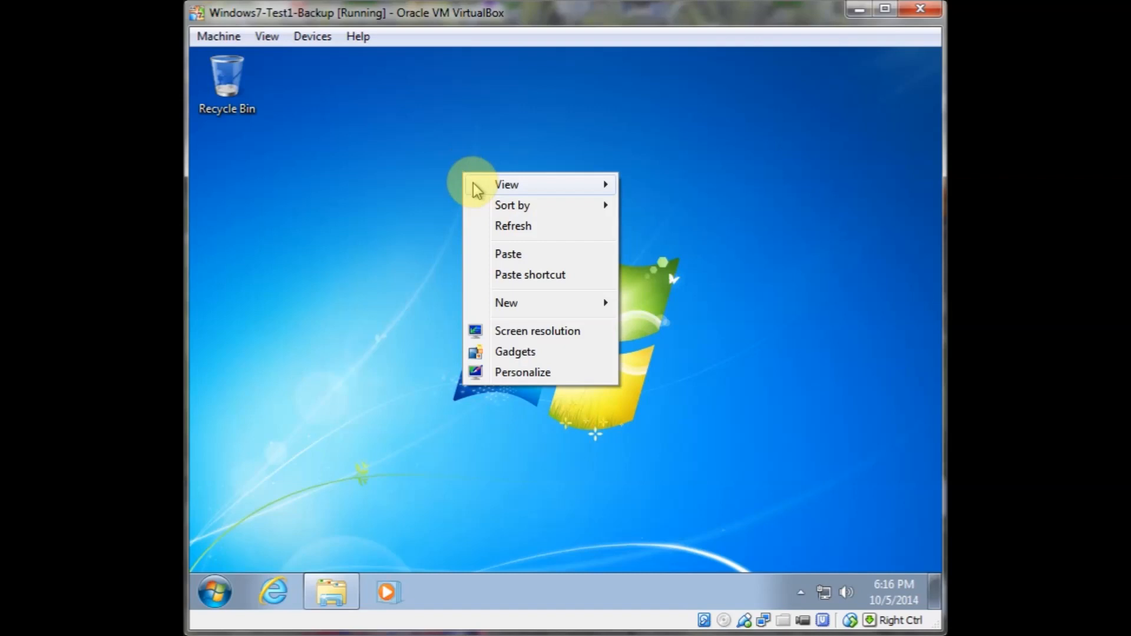
left_click(504, 255)
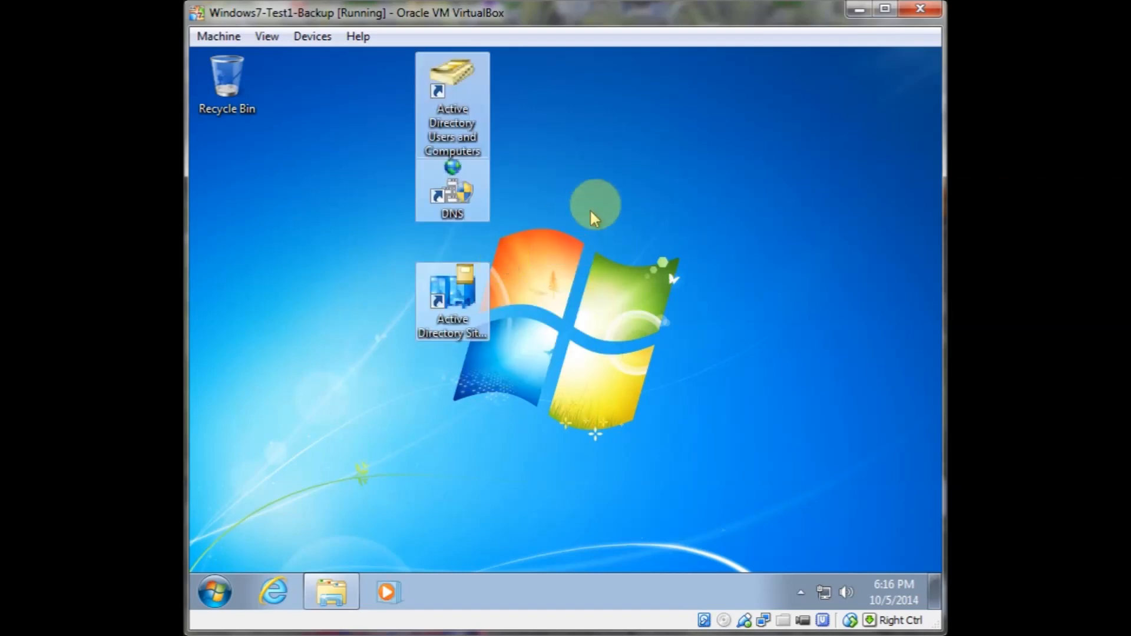
Arrange the three pasted shortcuts in a row beside the Recycle Bin
left_click(495, 168)
left_click(454, 114)
left_click_drag(453, 113, 303, 112)
left_click_drag(452, 189, 384, 92)
left_click_drag(452, 295, 452, 91)
left_click(389, 233)
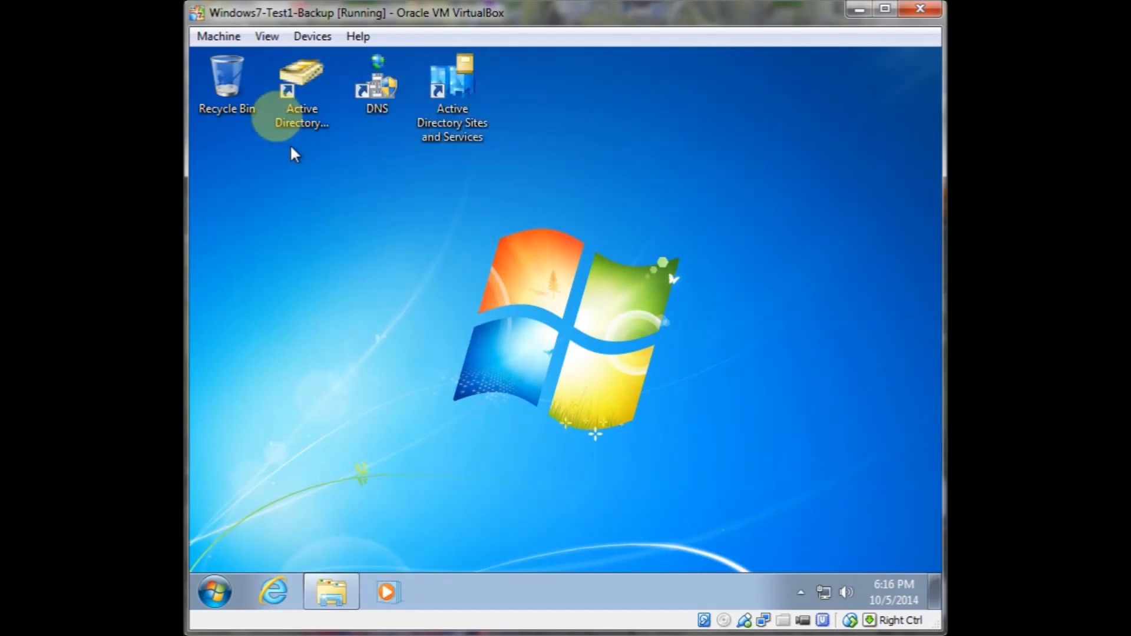
Open Active Directory Users and Computers from the new shortcut and expand frugal.local
double_click(313, 85)
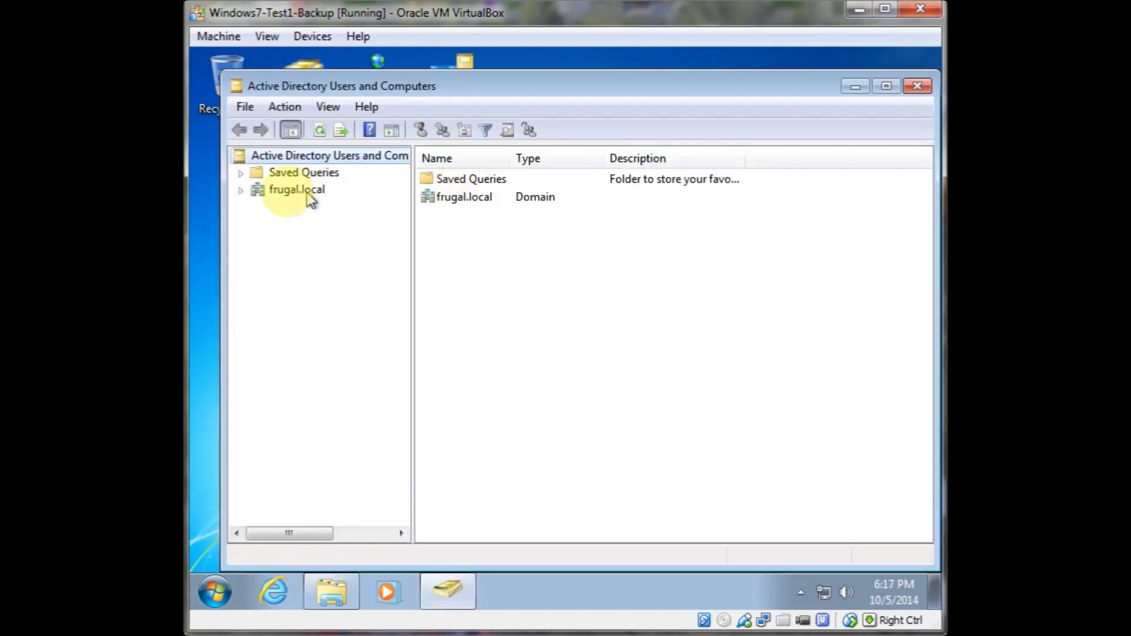
left_click(236, 190)
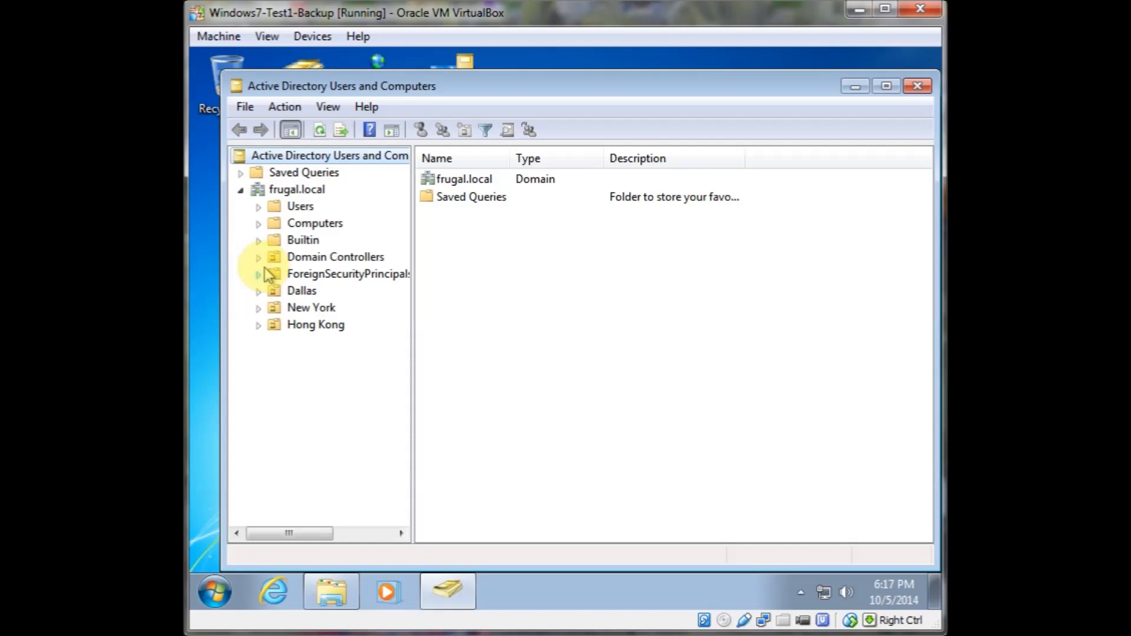
Open DNS Manager from the desktop shortcut and connect it to the DNS server AD1
left_click(856, 87)
left_click(381, 86)
double_click(381, 86)
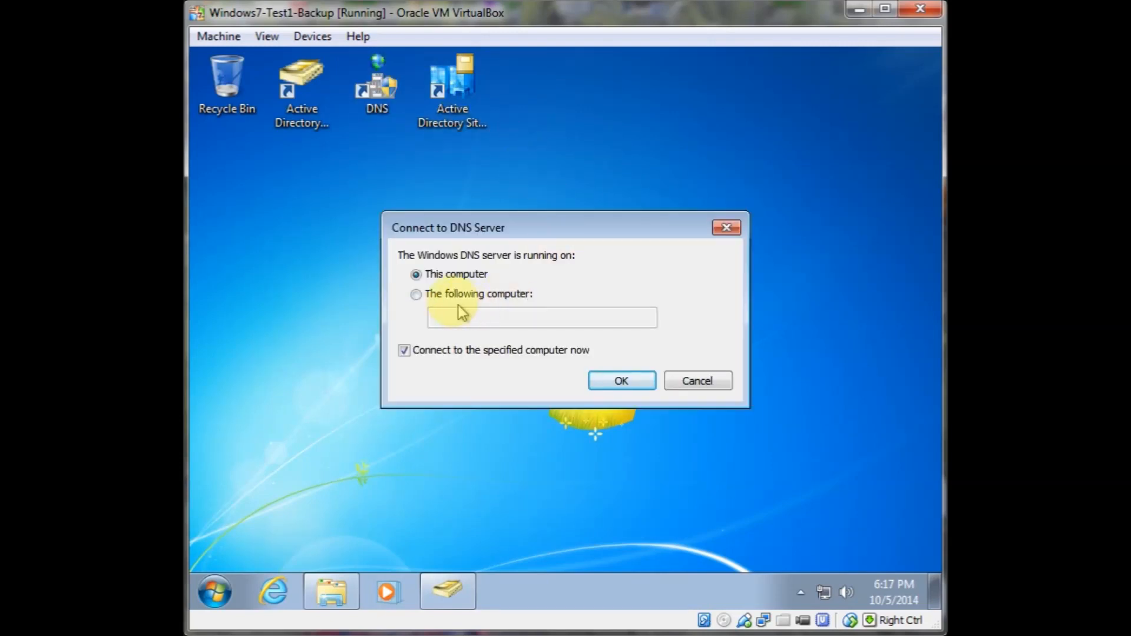
left_click(451, 295)
left_click(460, 318)
type("AD1")
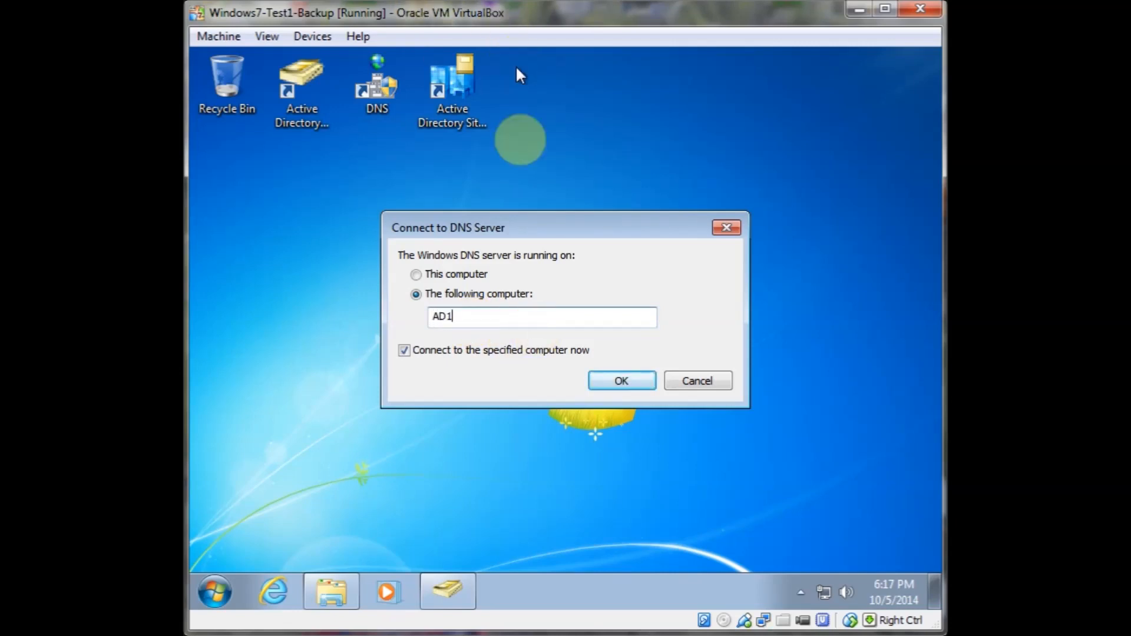
left_click(622, 381)
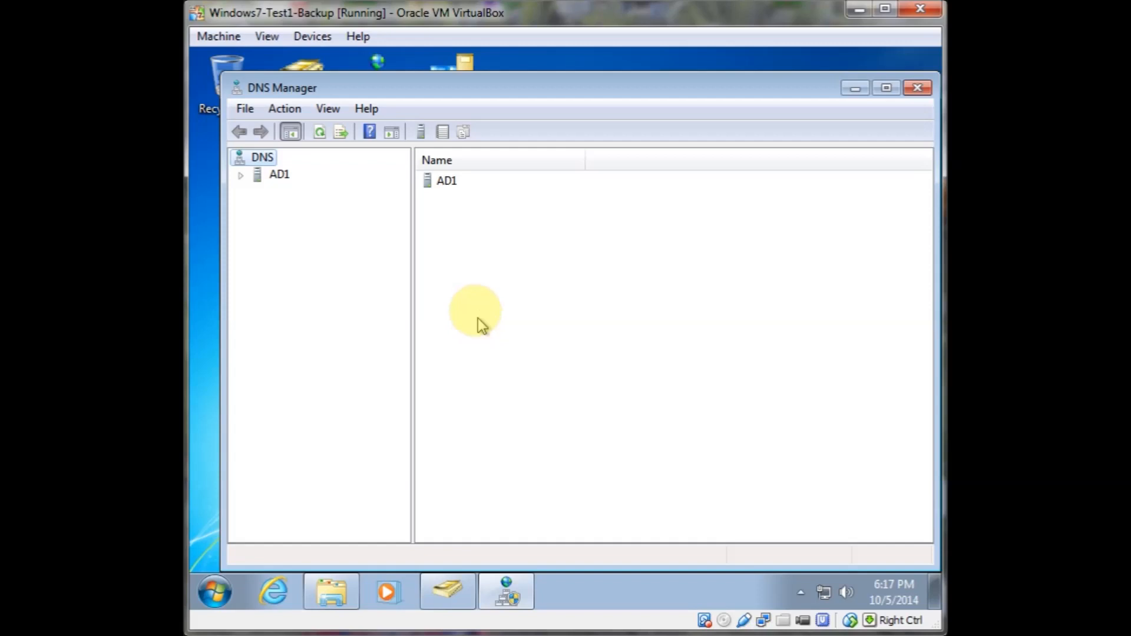
Expand AD1's forward lookup zones and inspect the host records in the frugal.local zone
left_click(243, 176)
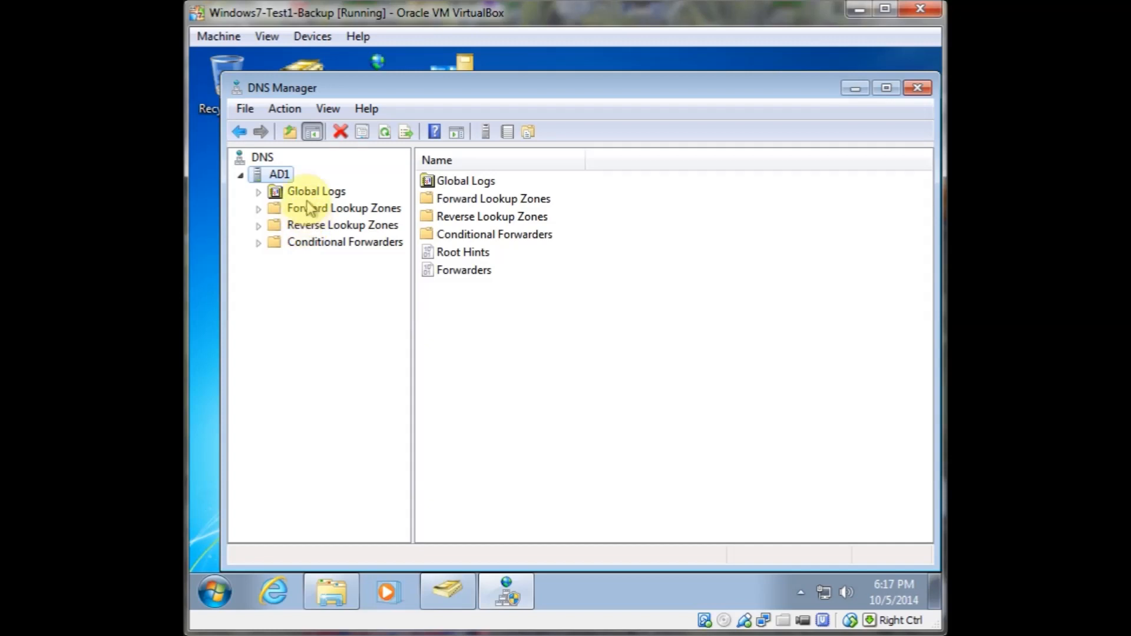
left_click(256, 211)
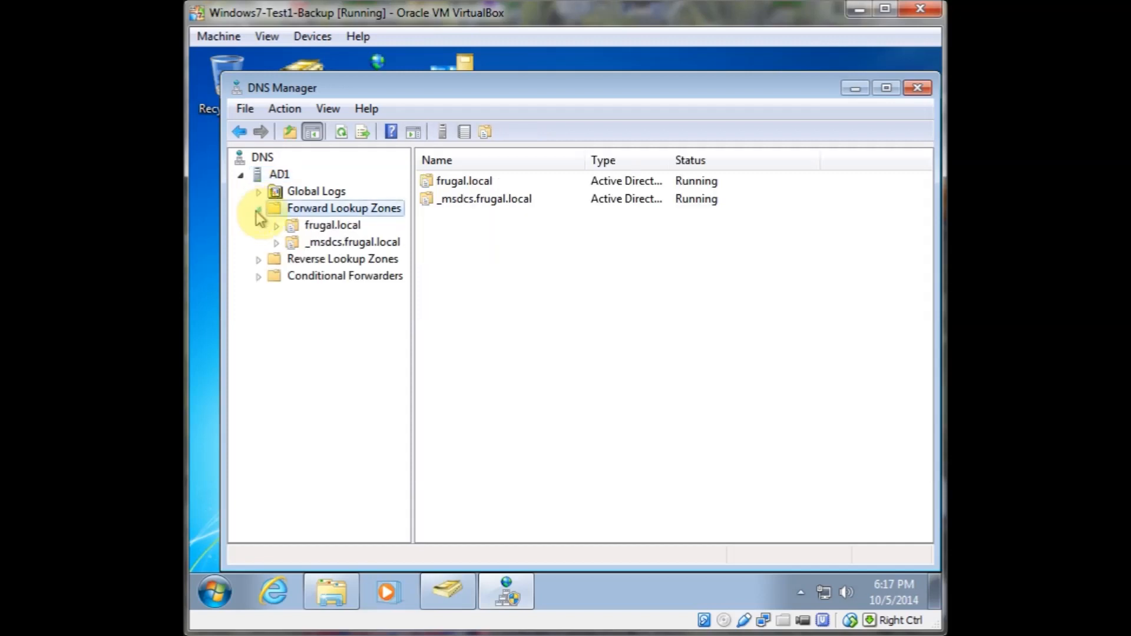
left_click(328, 226)
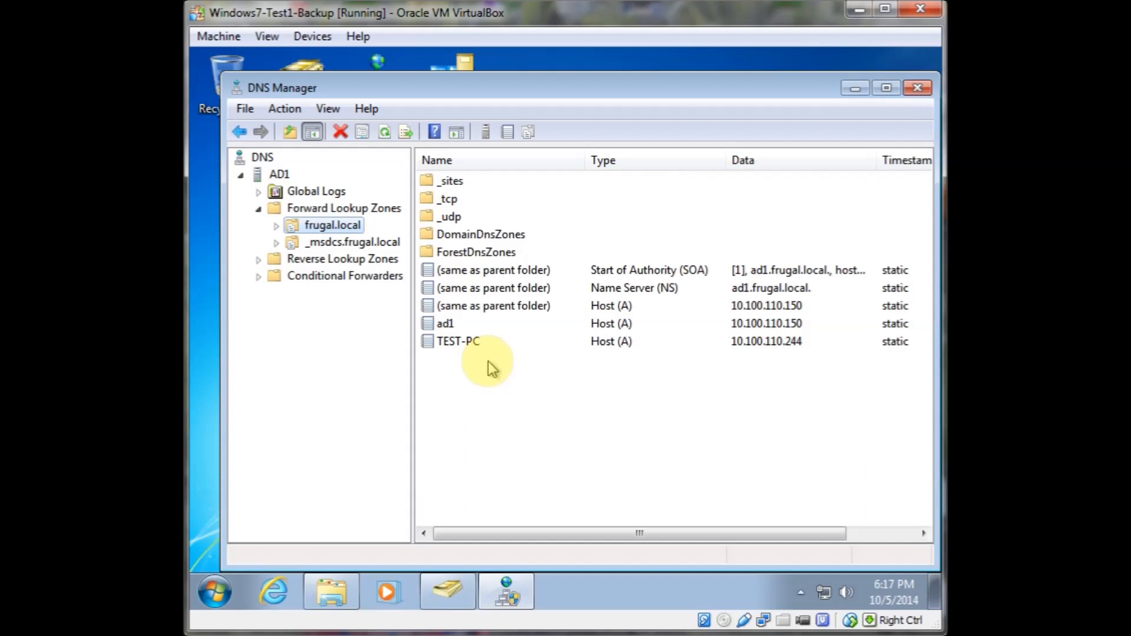
left_click(442, 345)
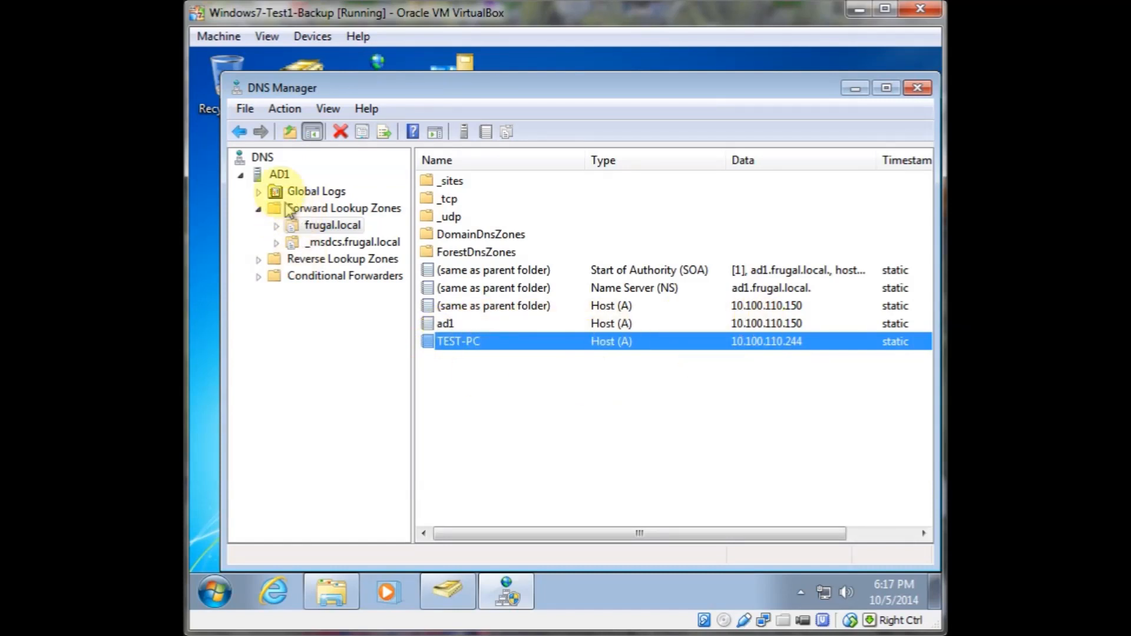
Browse the _msdcs.frugal.local zone's dc, sites, tcp and domains folders, then close DNS Manager
left_click(310, 259)
left_click(298, 243)
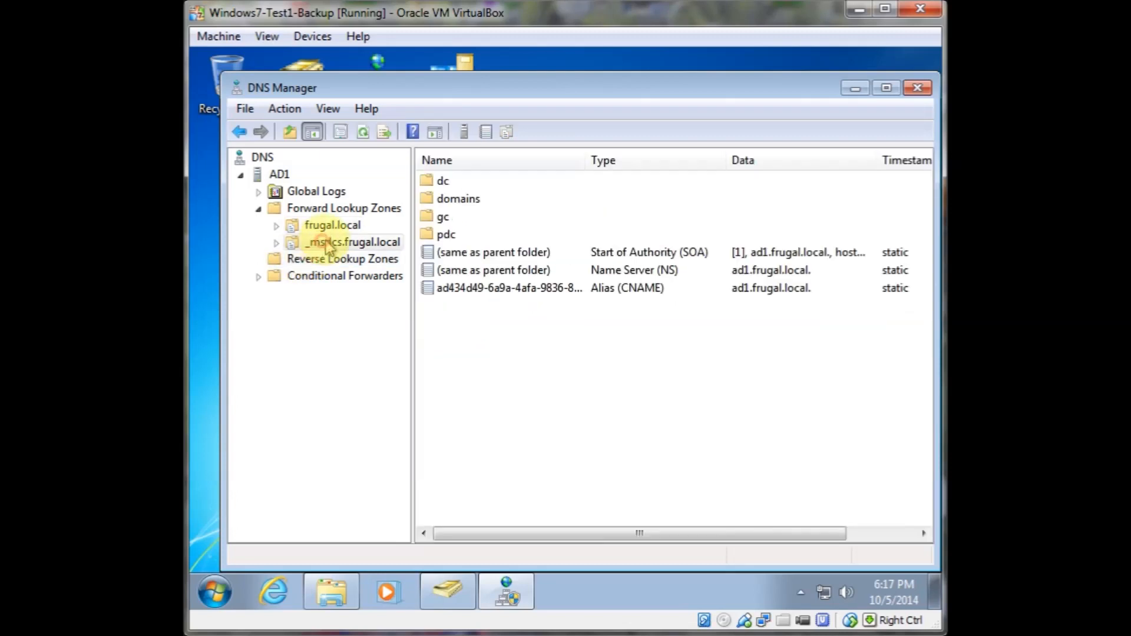
left_click(276, 243)
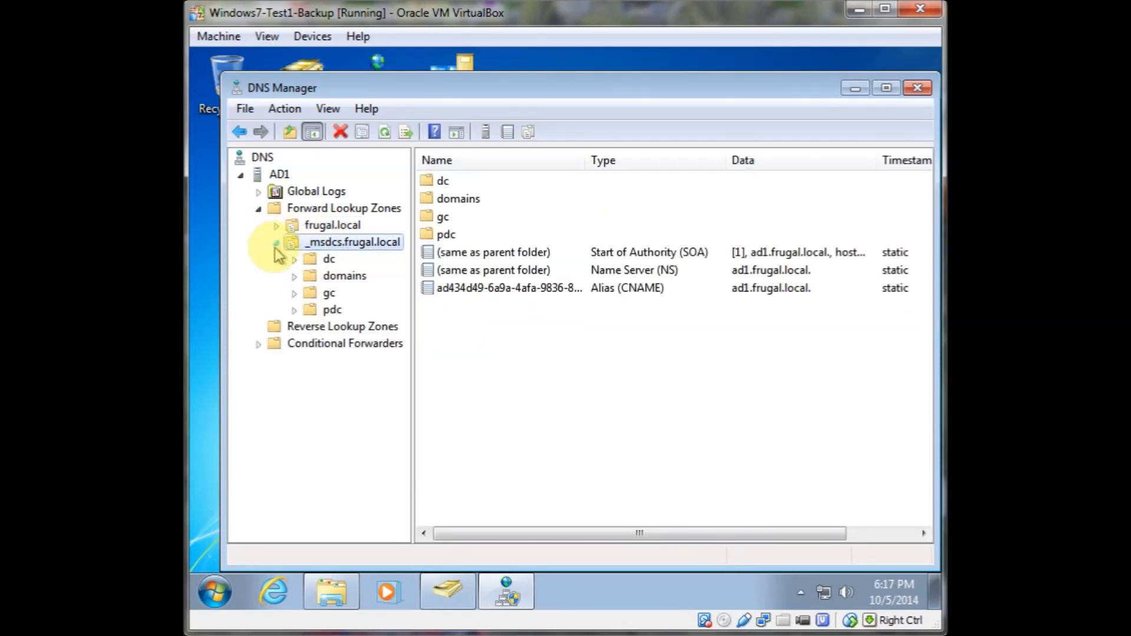
double_click(299, 261)
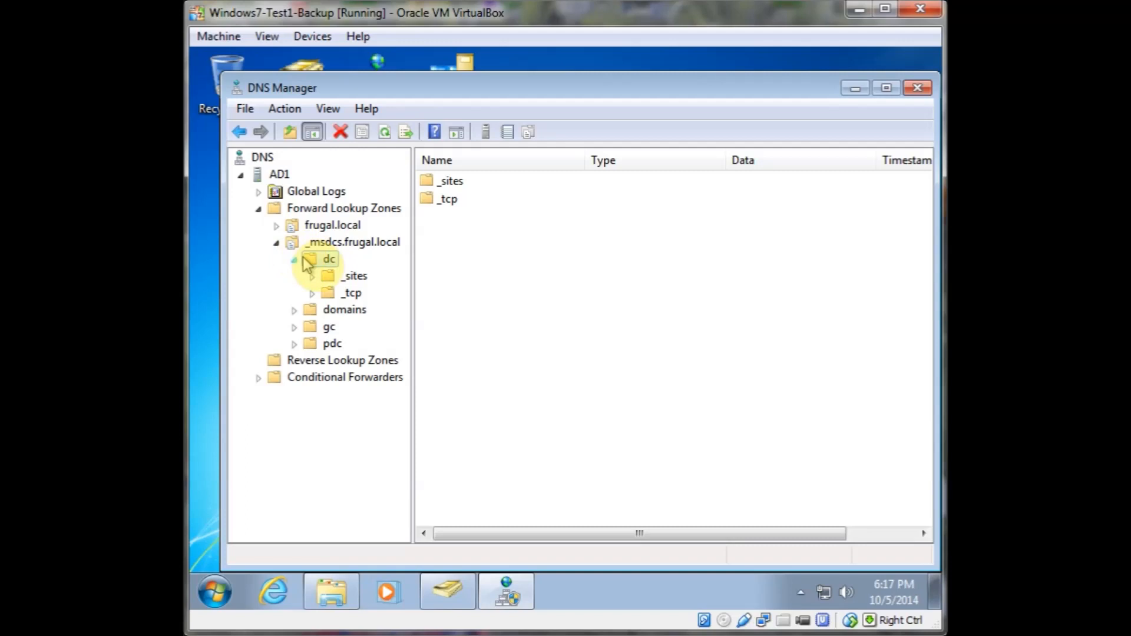
left_click(330, 290)
left_click(333, 276)
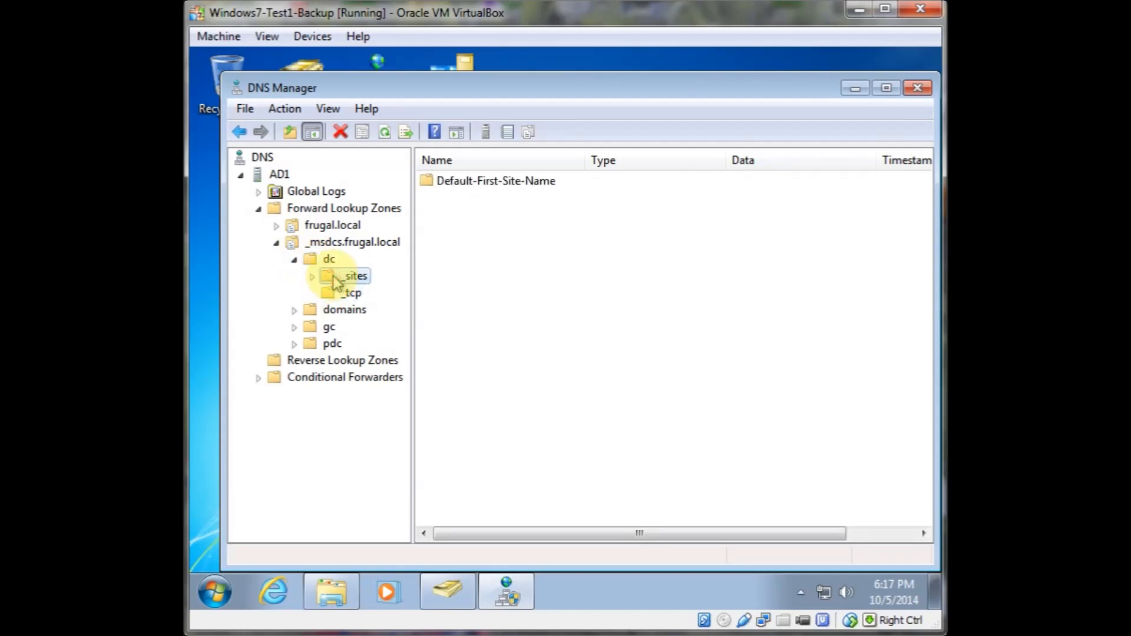
left_click(334, 295)
left_click(336, 312)
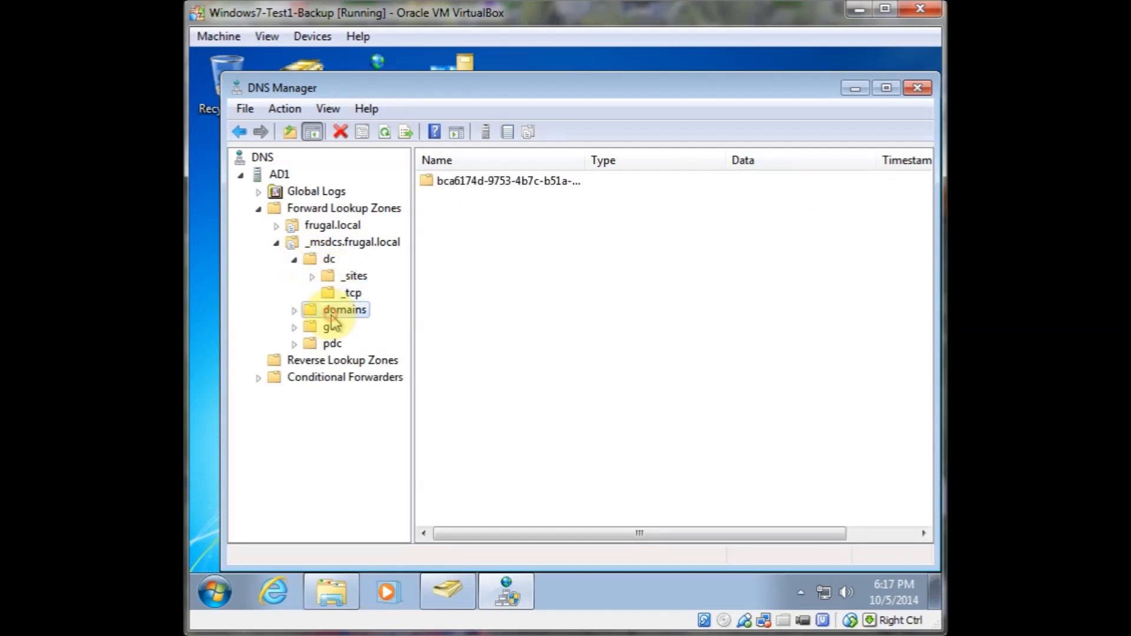
left_click(296, 260)
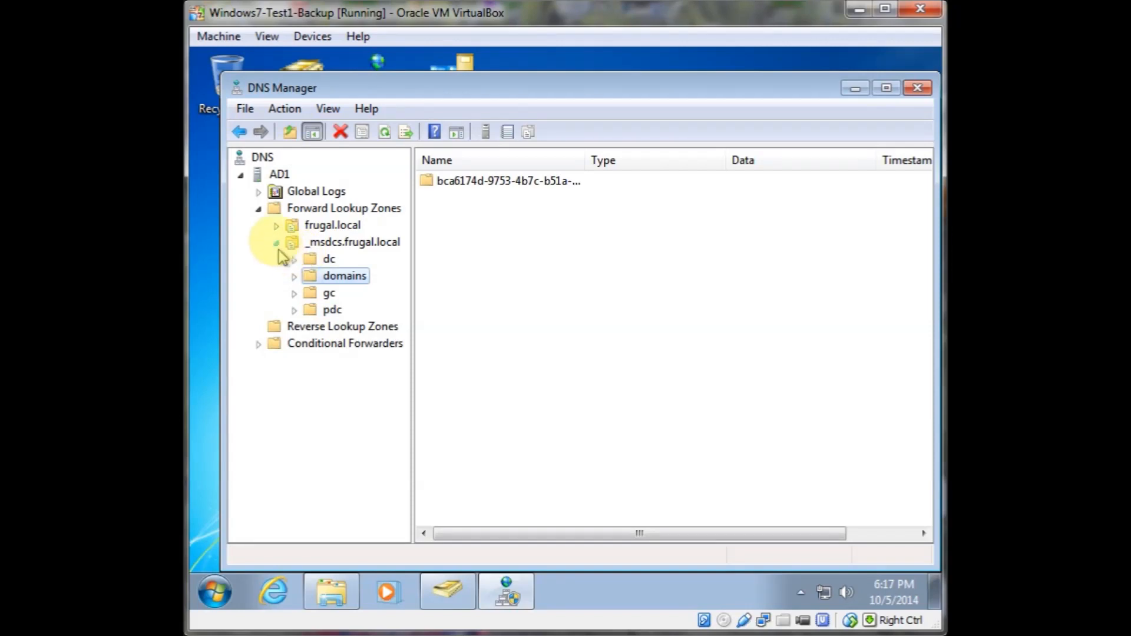
left_click(276, 243)
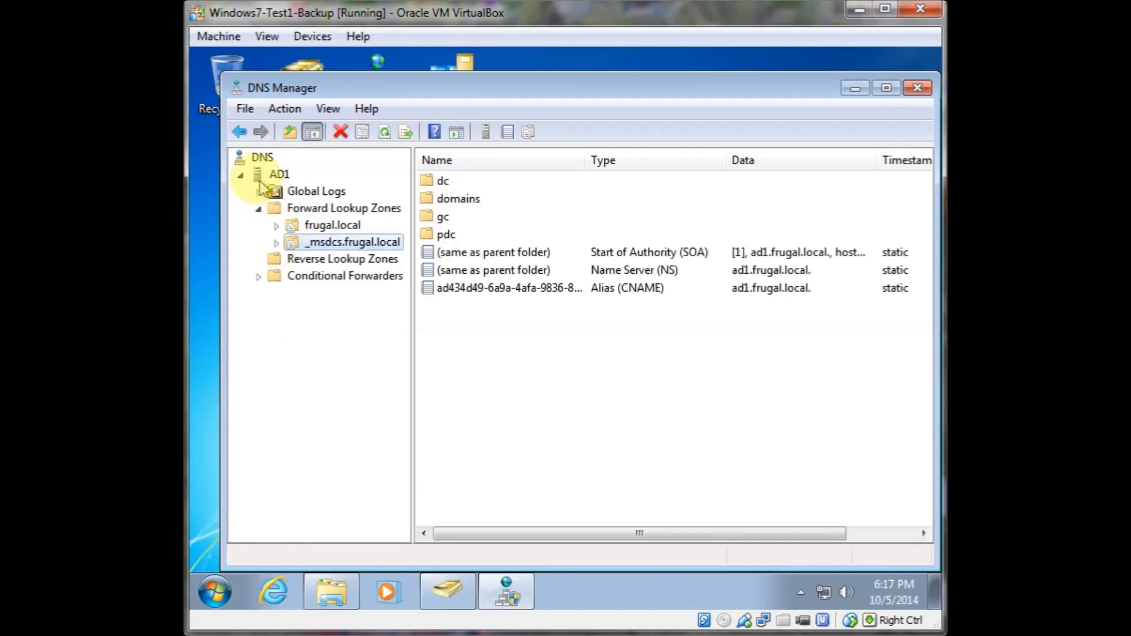
left_click(259, 210)
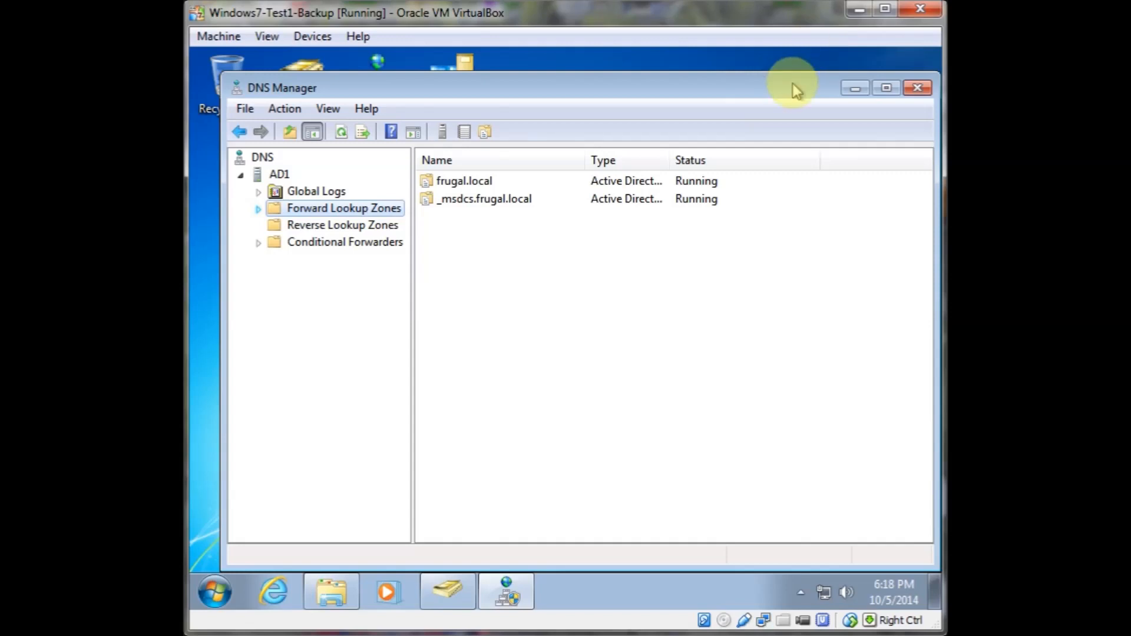
left_click(917, 90)
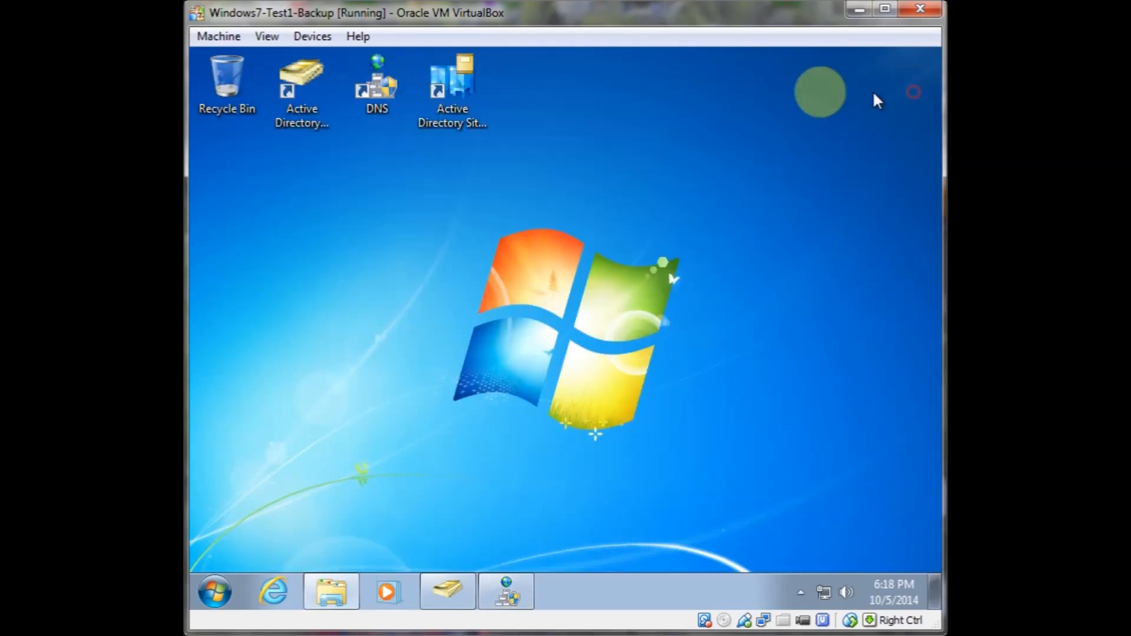
Open Active Directory Sites and Services and view the NTDS Site Settings of Default-First-Site-Name
left_click(456, 118)
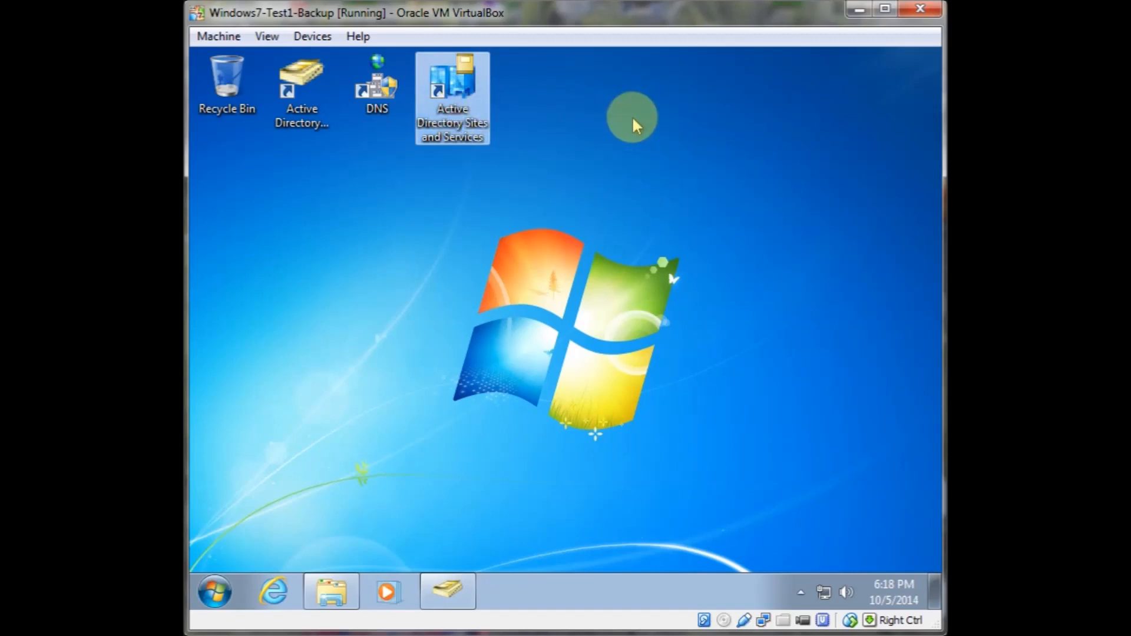
key("Return")
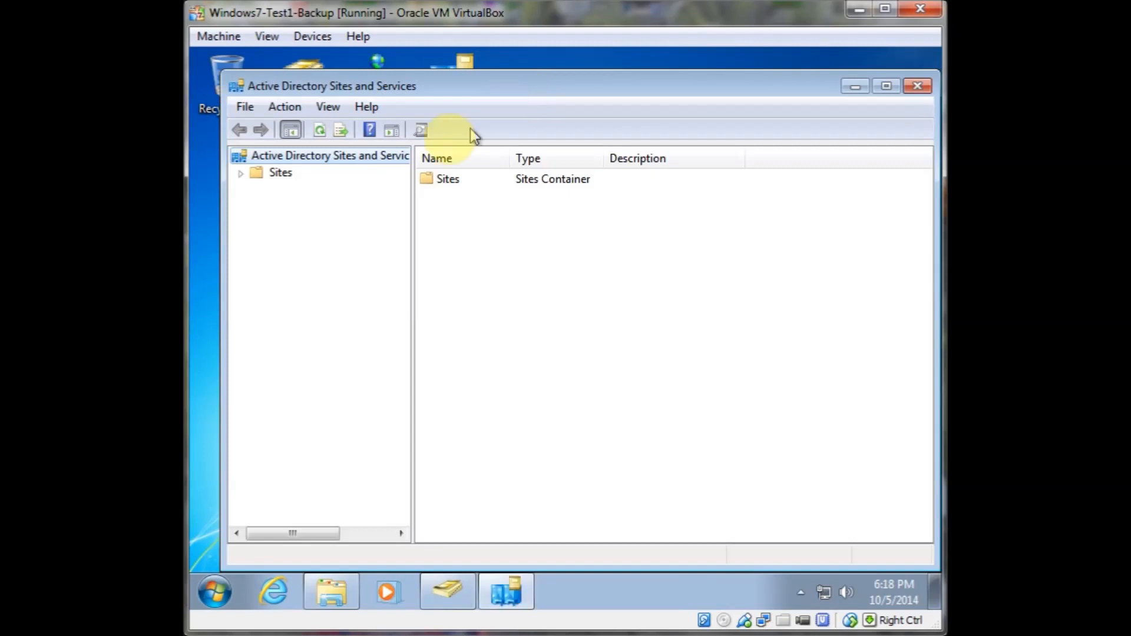
left_click(241, 173)
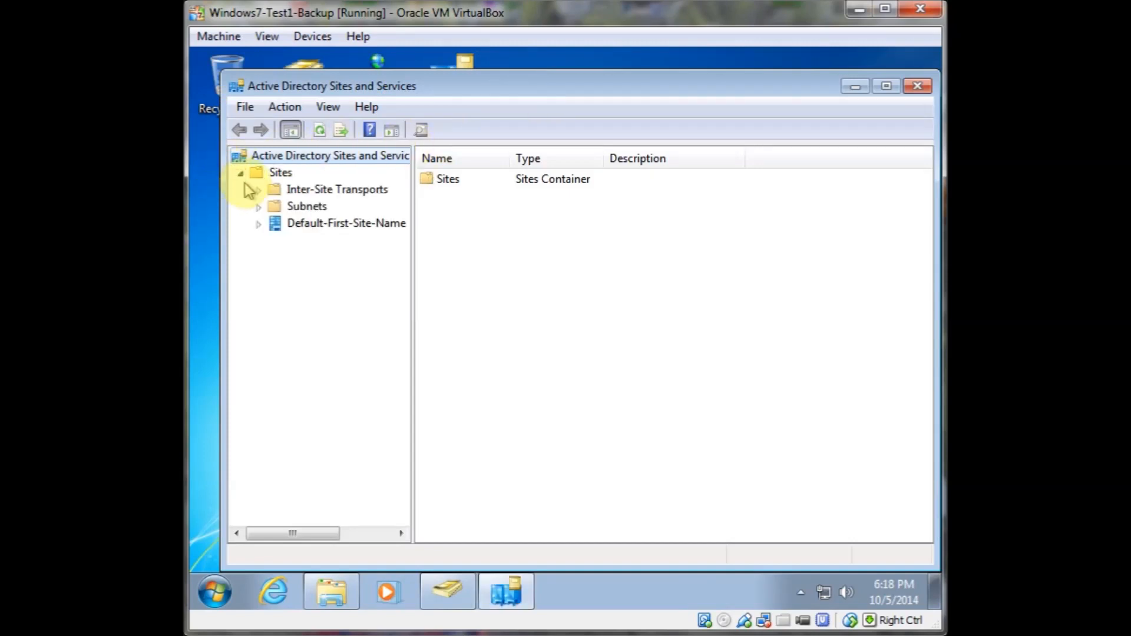
left_click(270, 223)
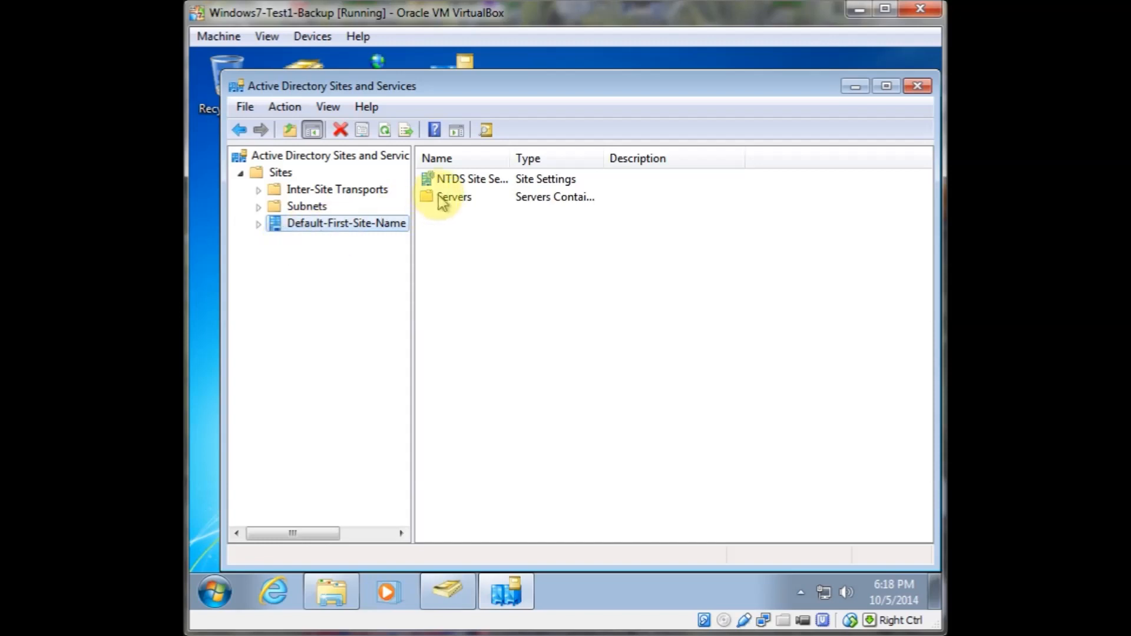
double_click(448, 180)
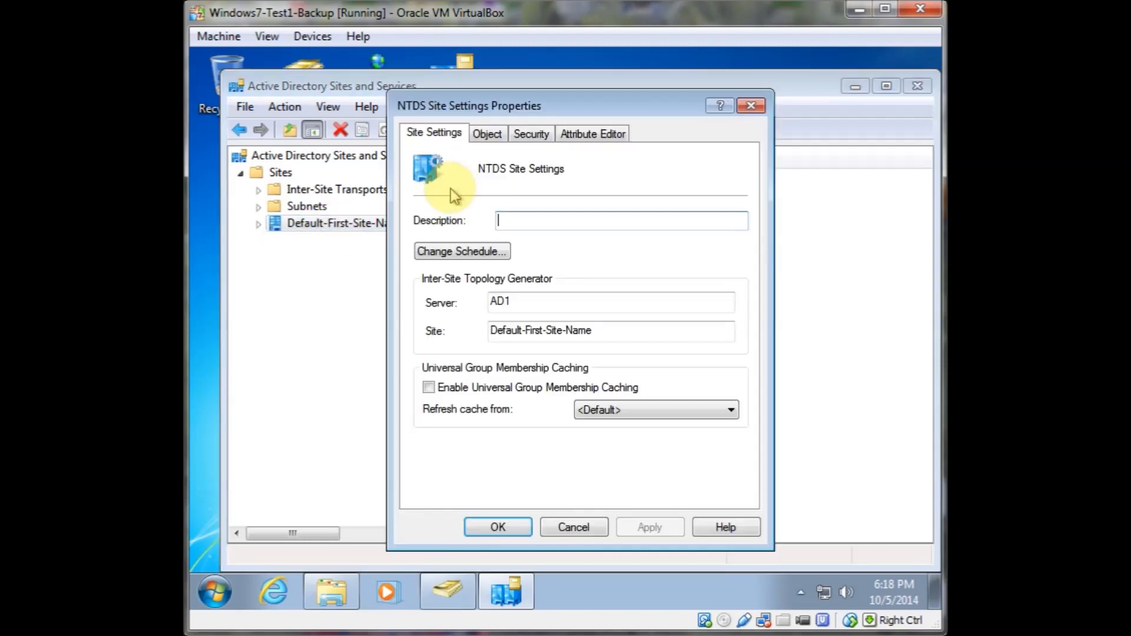
left_click(575, 530)
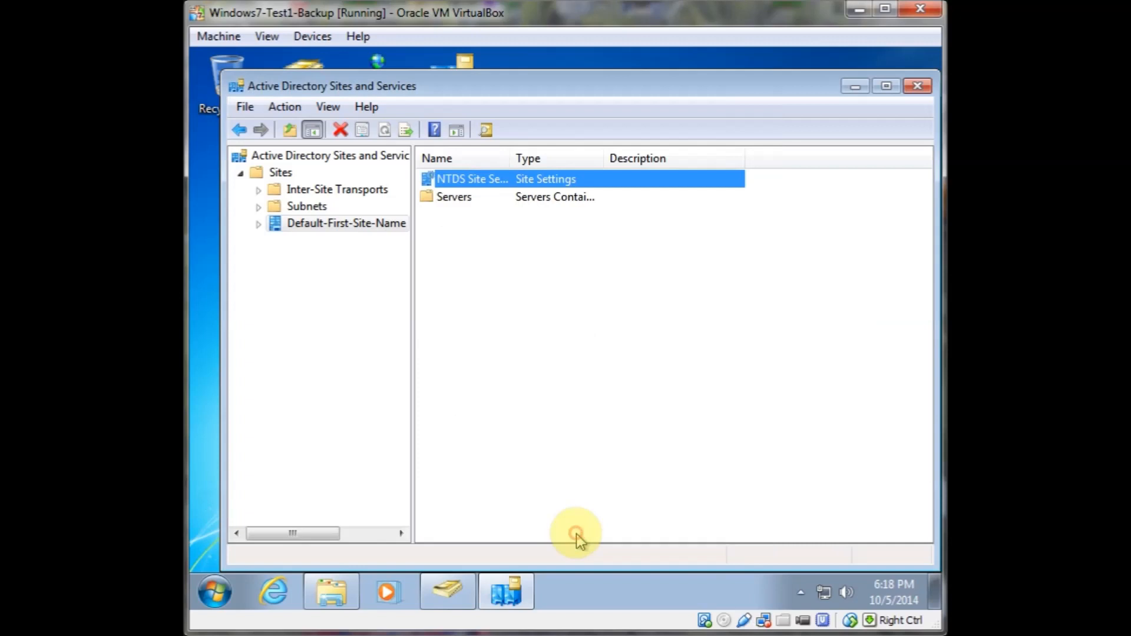
Browse the site's Servers folder down to AD1's NTDS Settings, then close the console
double_click(455, 206)
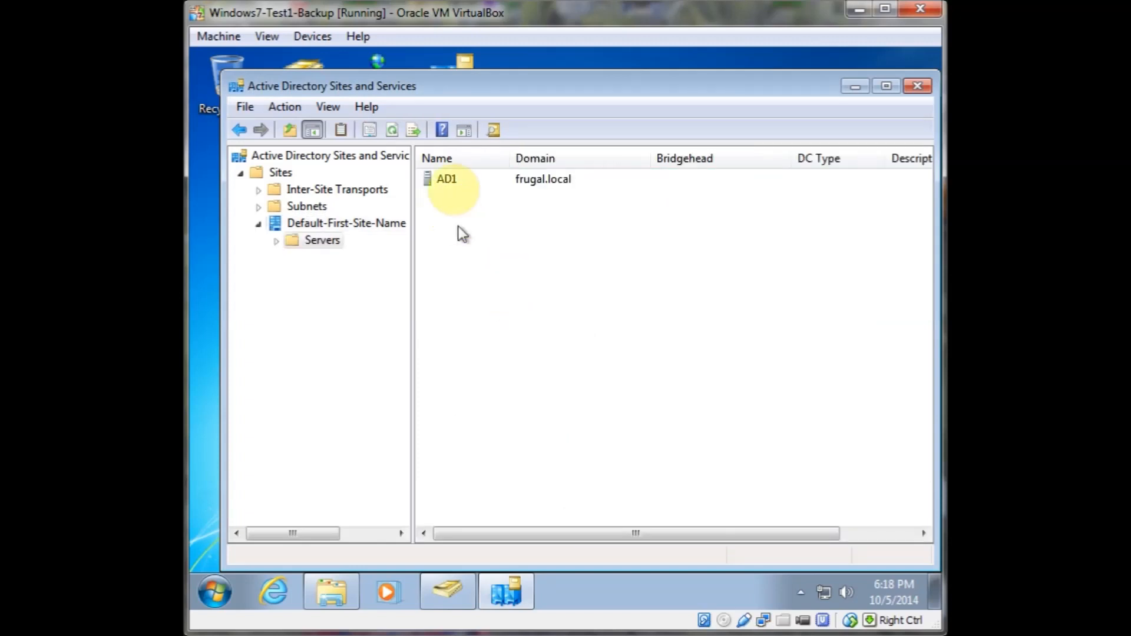
left_click(443, 181)
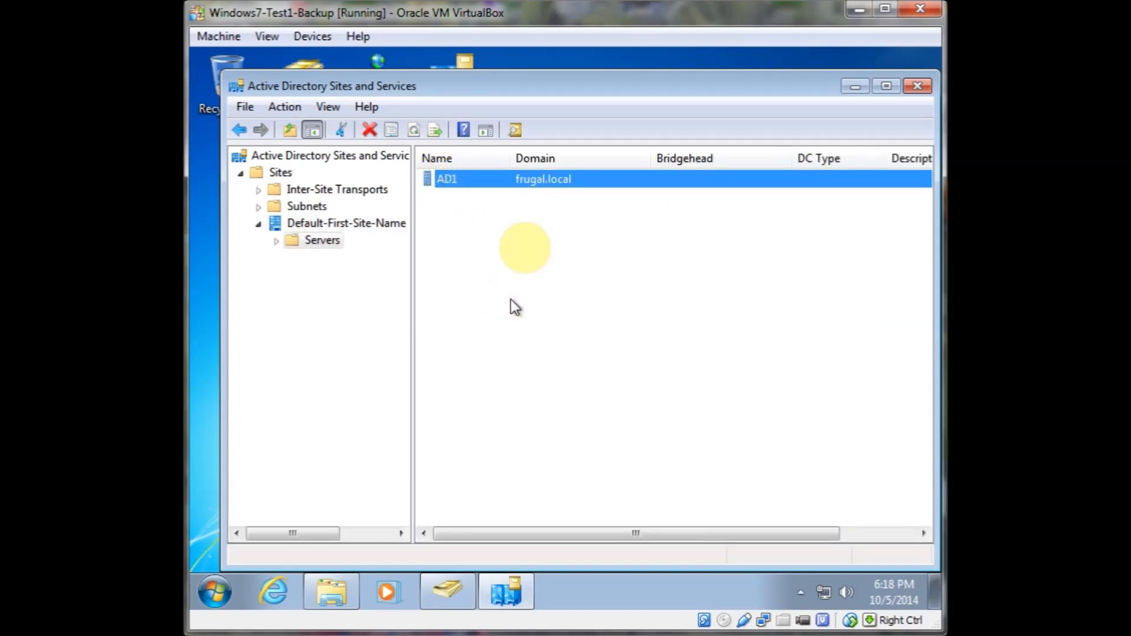
double_click(295, 243)
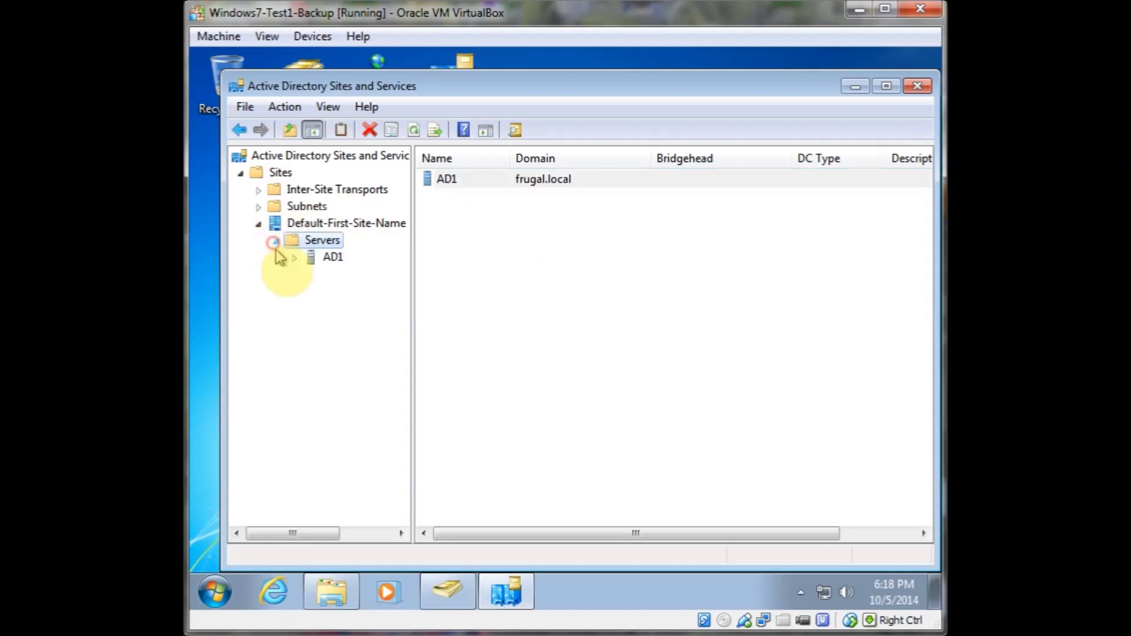
left_click(295, 259)
left_click(361, 274)
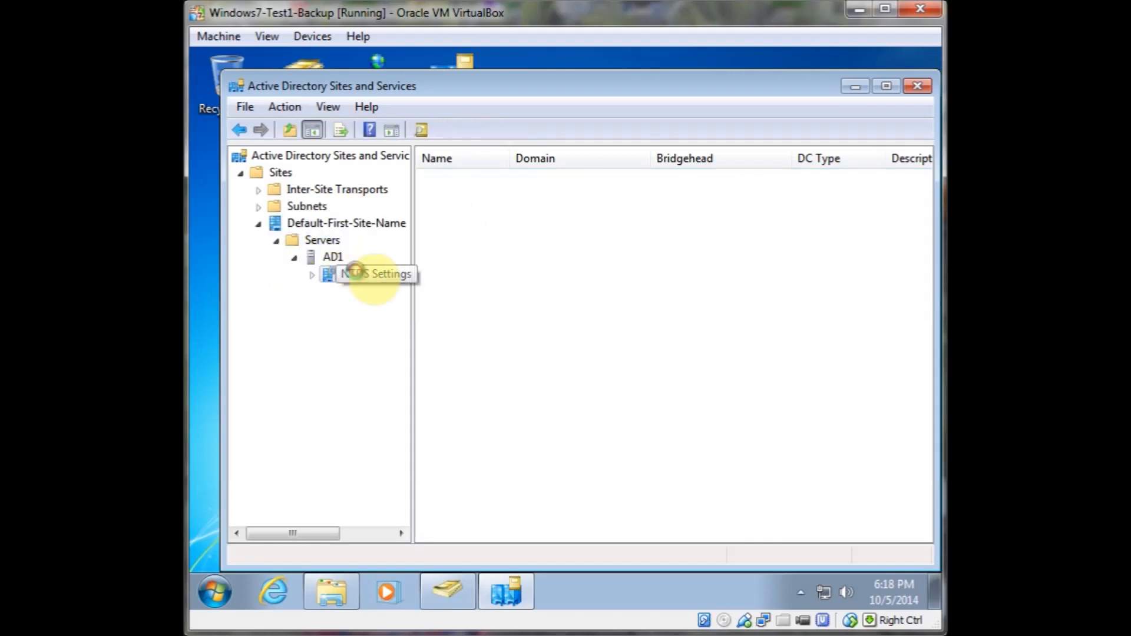
left_click(336, 259)
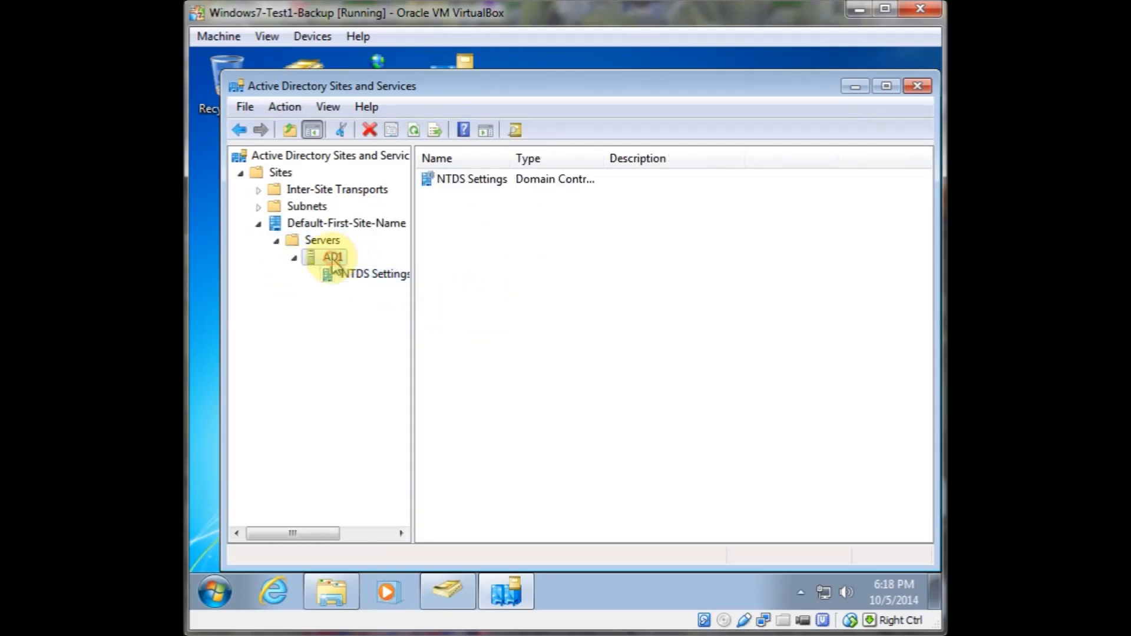
left_click(919, 87)
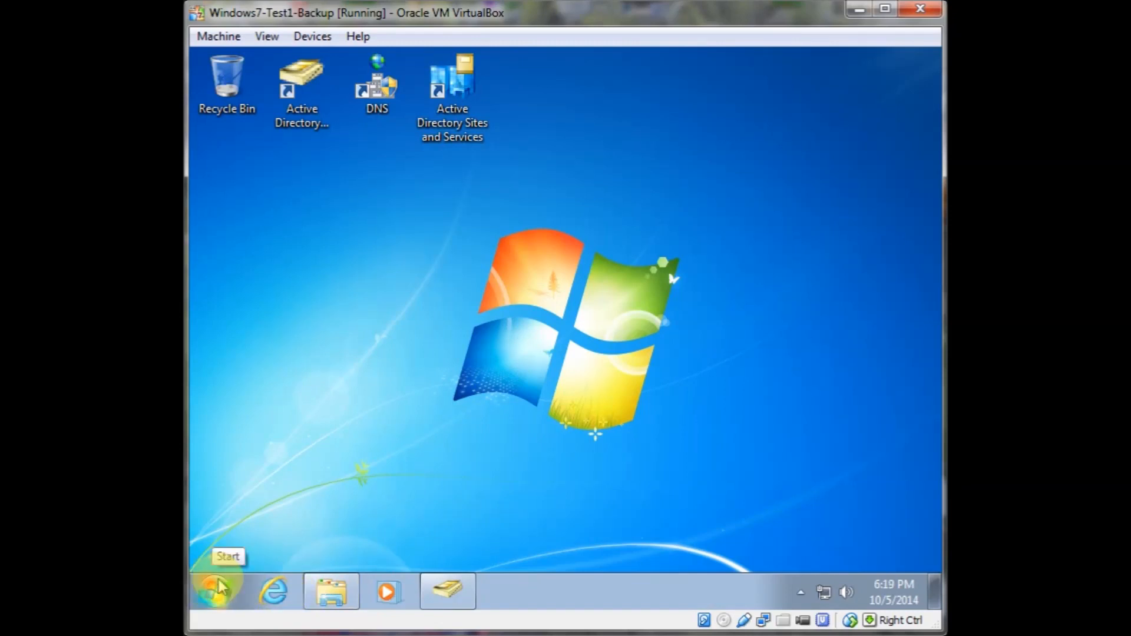
Launch Internet Explorer, accept the recommended security and compatibility settings, and close the welcome tab
left_click(277, 591)
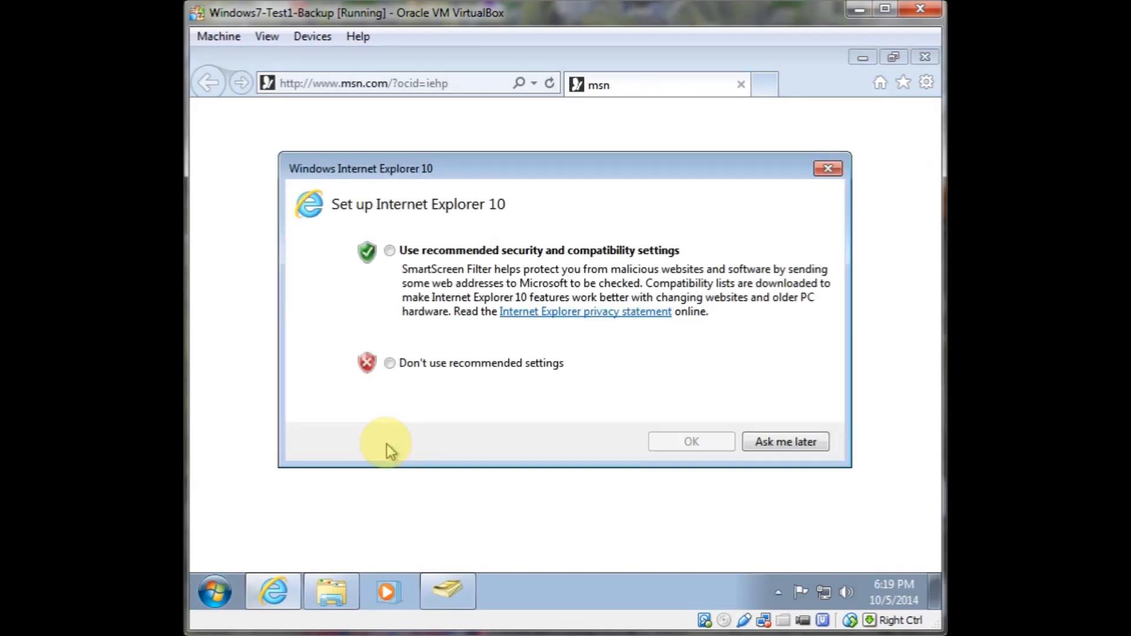
left_click(389, 250)
left_click(684, 439)
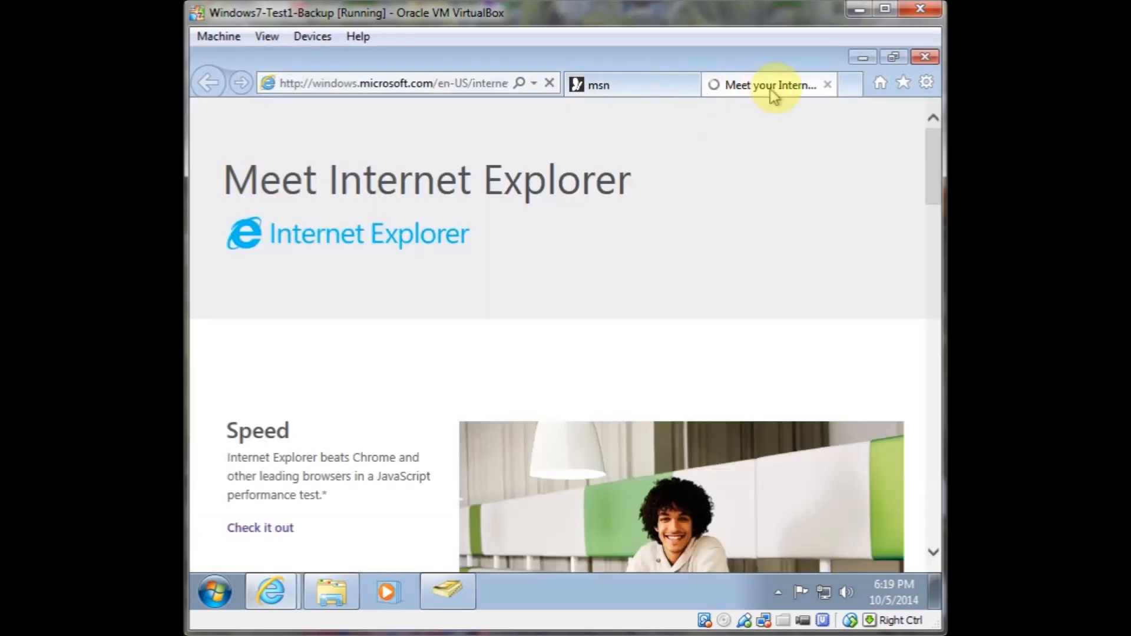
left_click(828, 85)
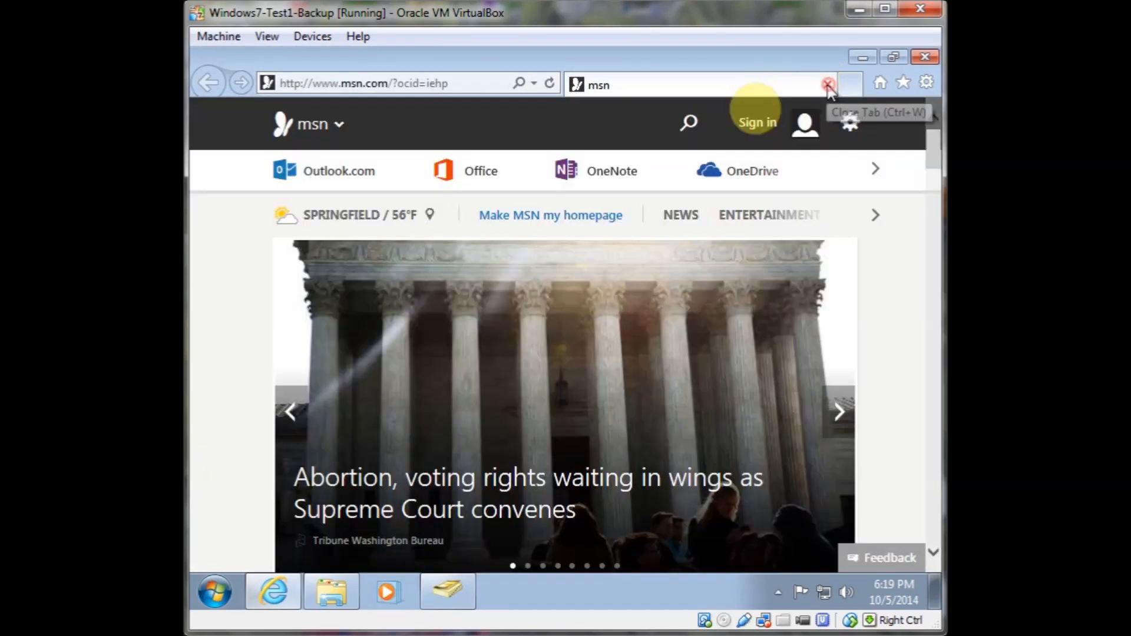
left_click(499, 82)
type("www")
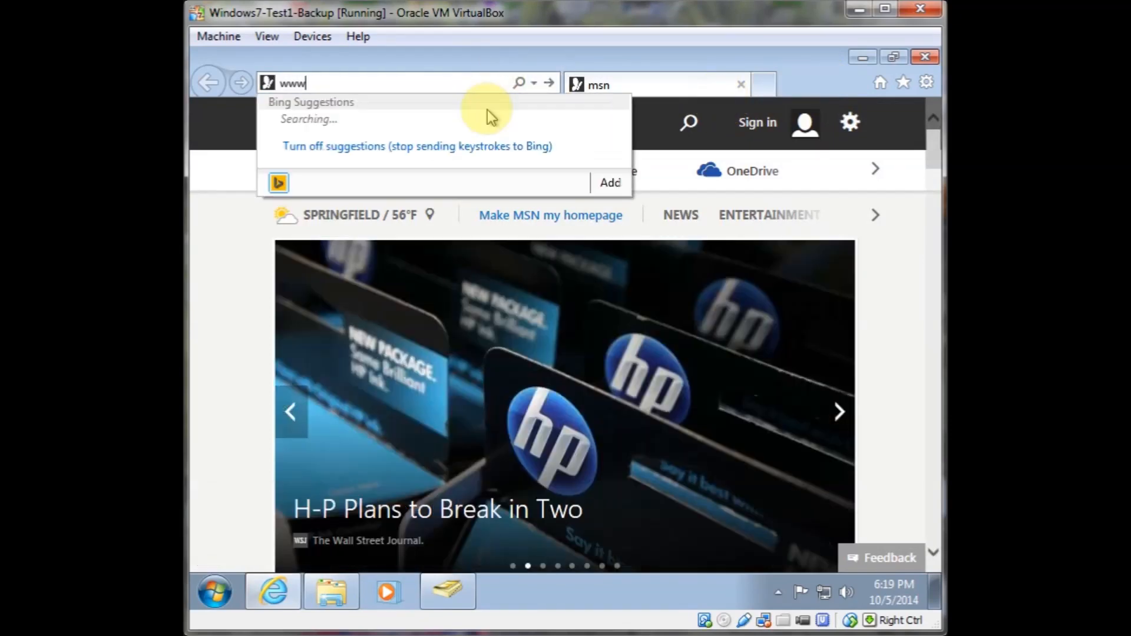
type(".google.com")
key("Return")
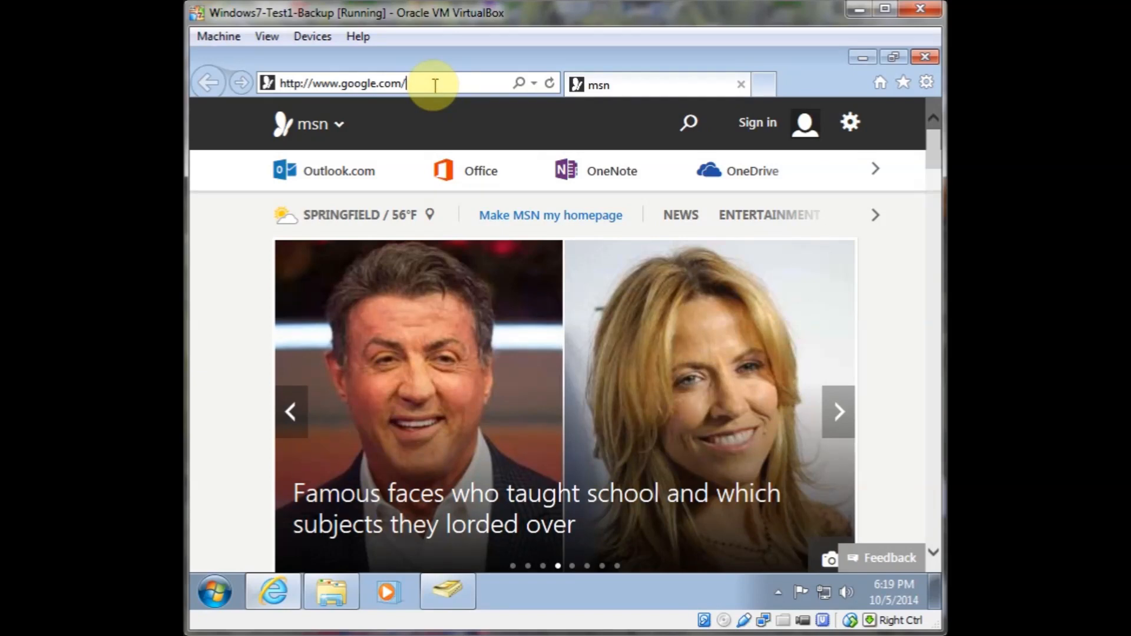
key("Return")
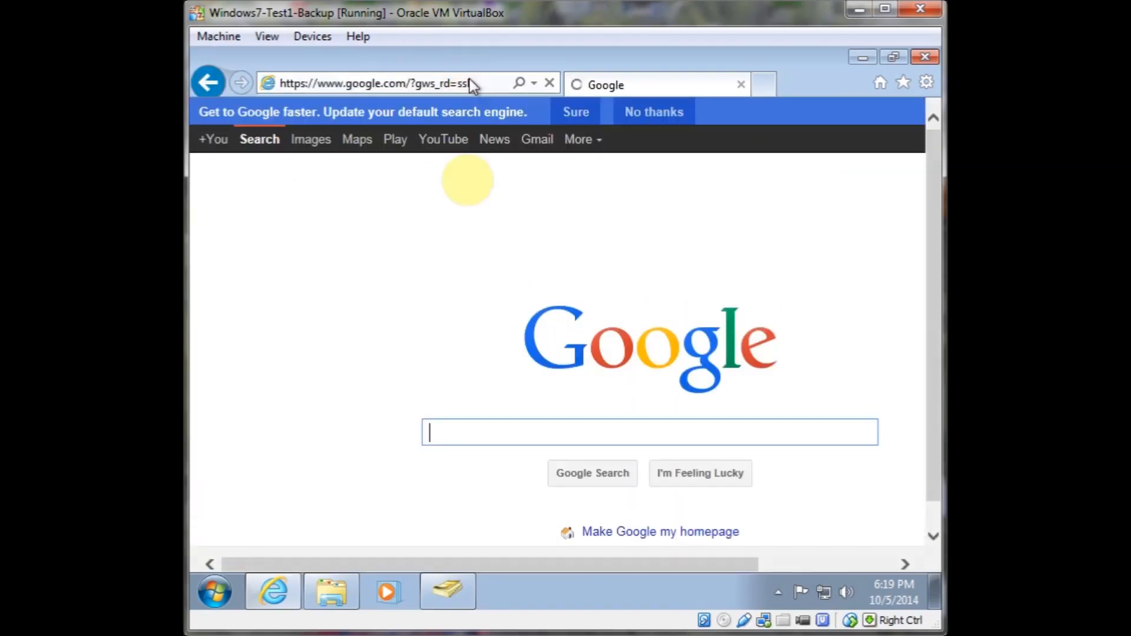
left_click(472, 435)
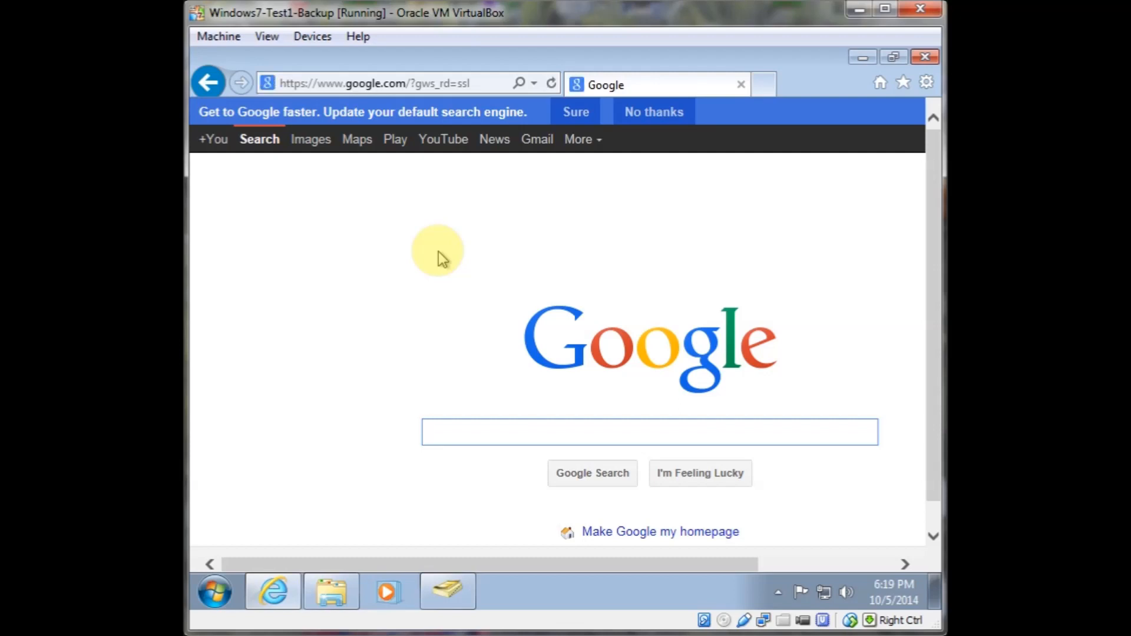
Search Google for putty and open the PuTTY home page result on chiark.greenend.org.uk
type("w")
key("BackSpace")
type("w")
key("BackSpace")
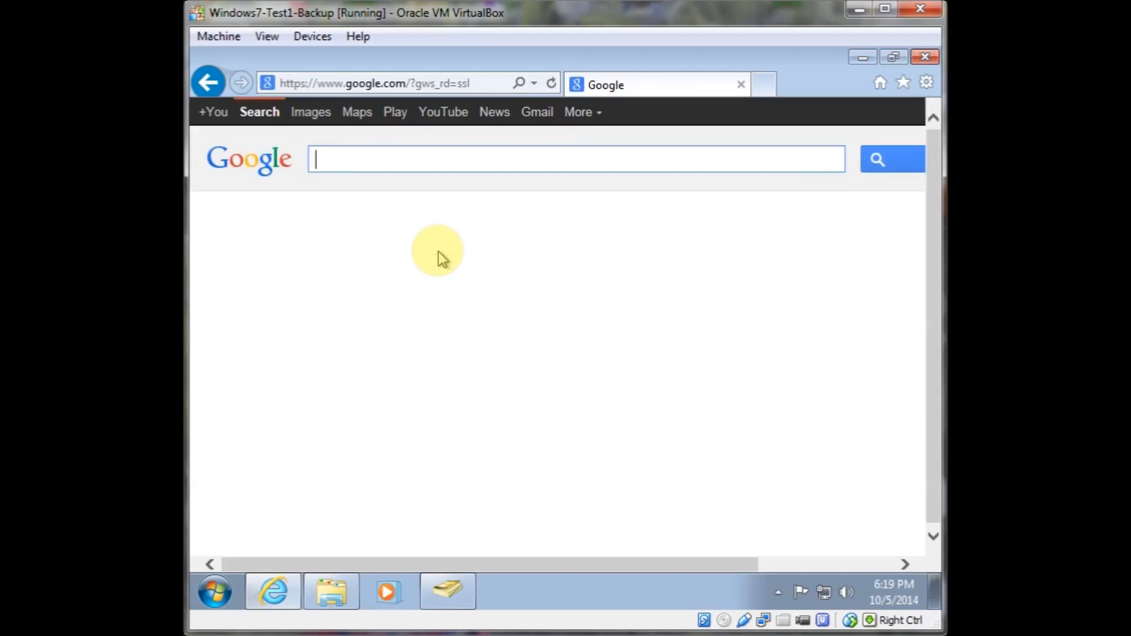
type("putty")
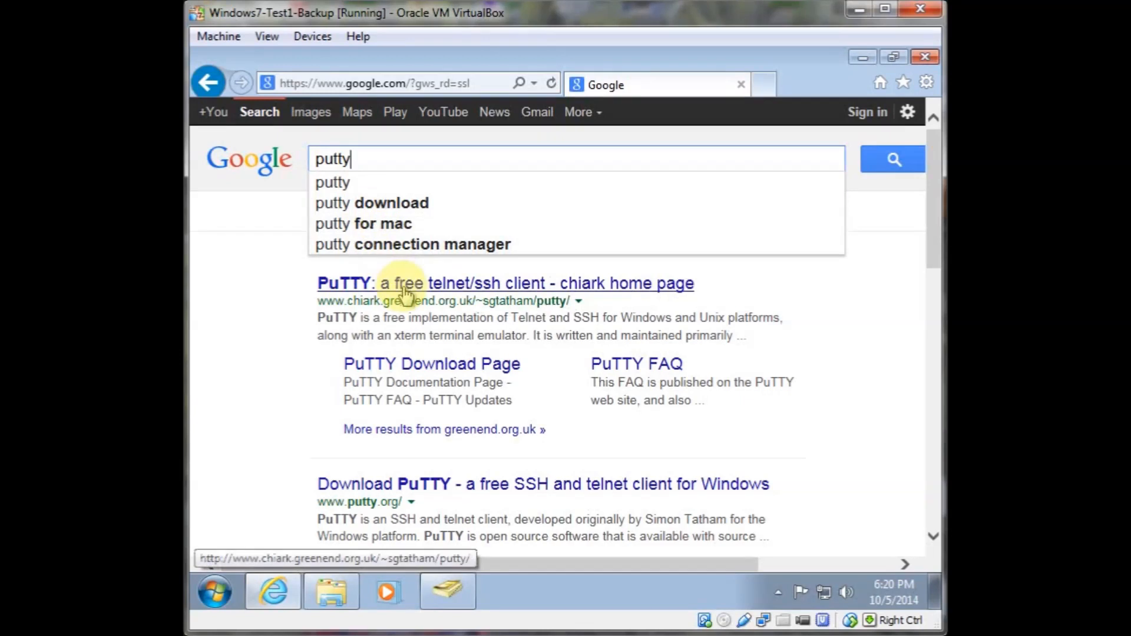
left_click(458, 284)
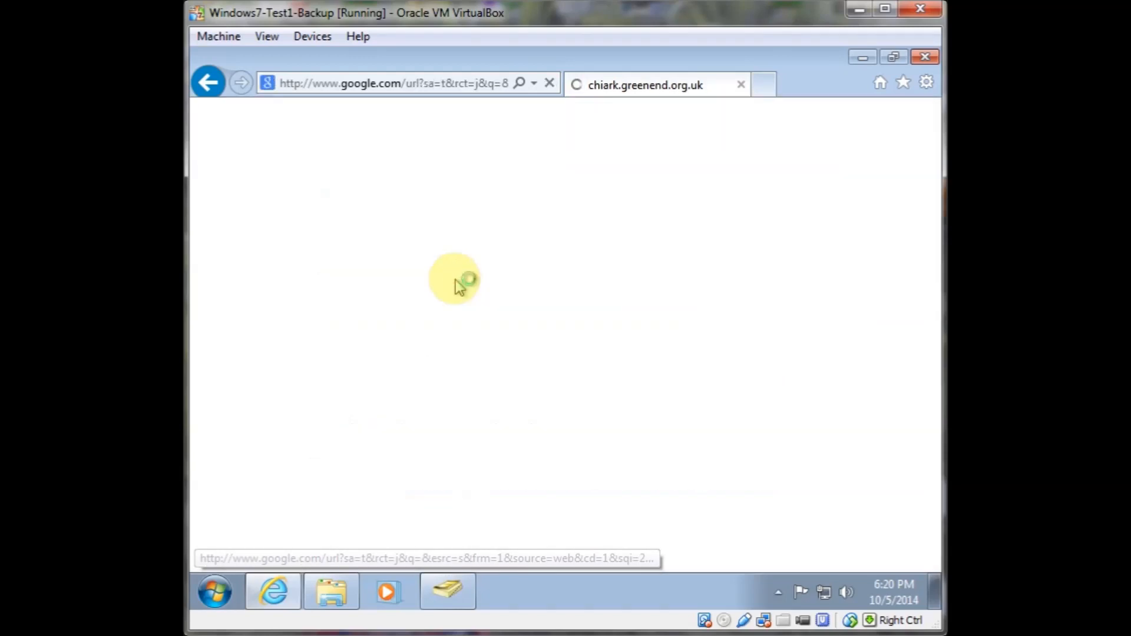
Scroll through the PuTTY home page and open its Download page
scroll(456, 283, "down", 5)
scroll(454, 281, "down", 6)
scroll(454, 281, "up", 7)
scroll(459, 280, "down", 6)
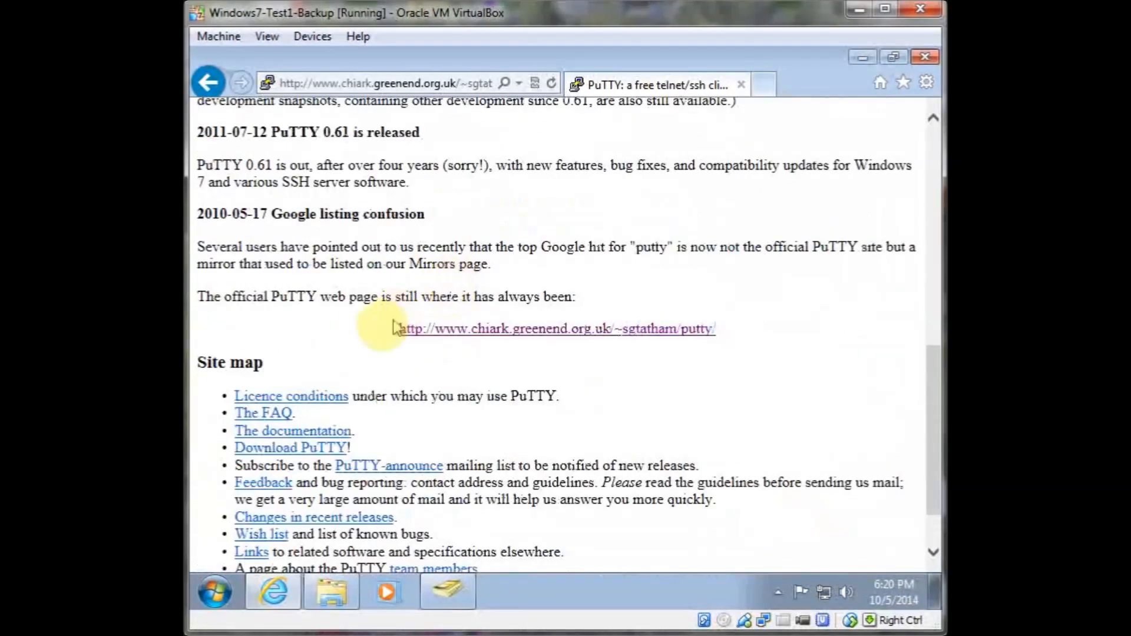
scroll(374, 324, "down", 1)
scroll(389, 324, "up", 12)
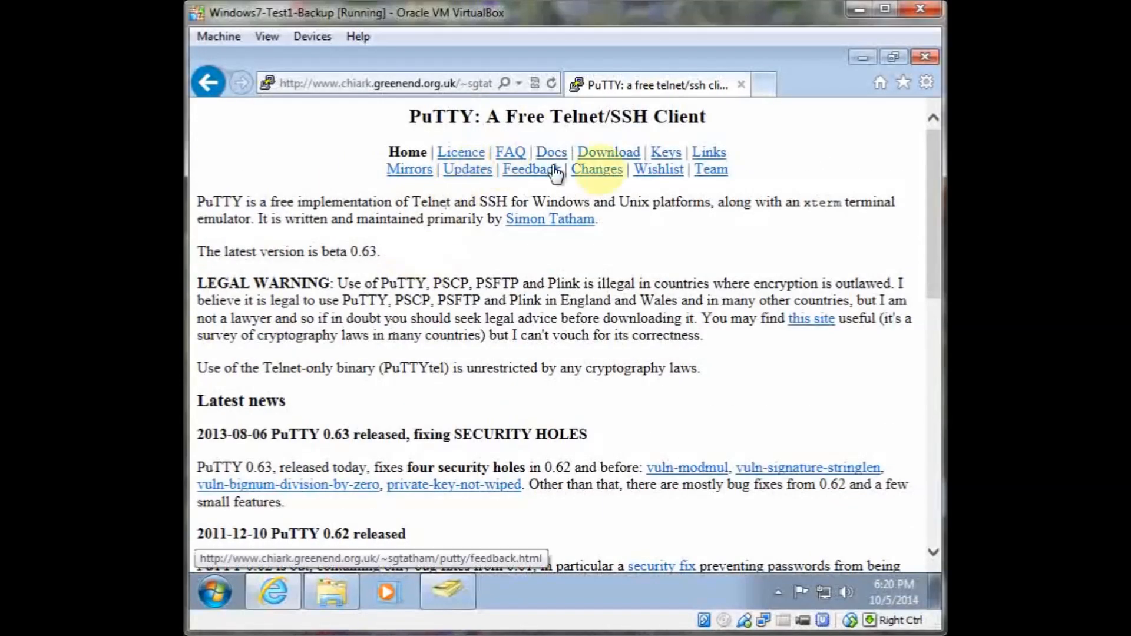
left_click(609, 152)
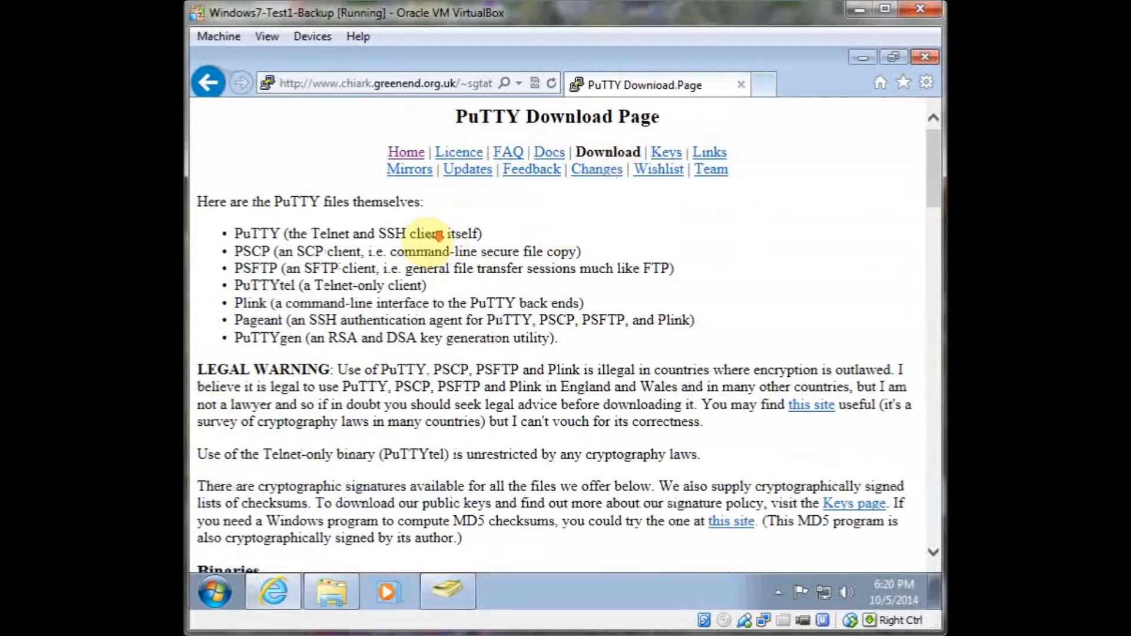
Download putty.exe from the Windows on Intel x86 binaries list
scroll(439, 234, "down", 5)
left_click(366, 340)
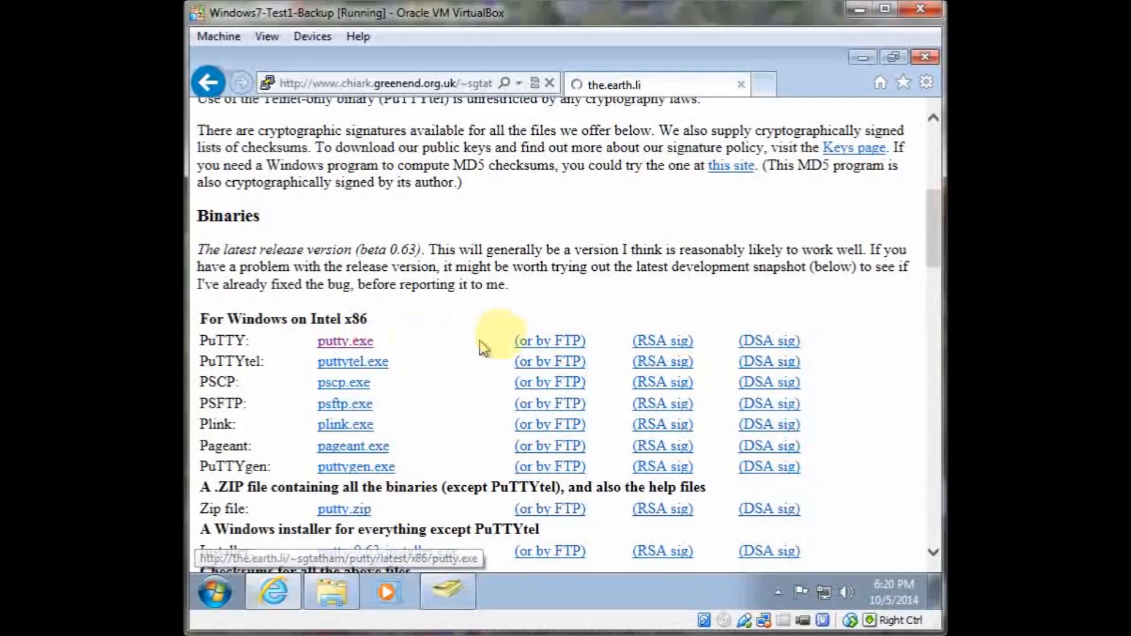
left_click(713, 553)
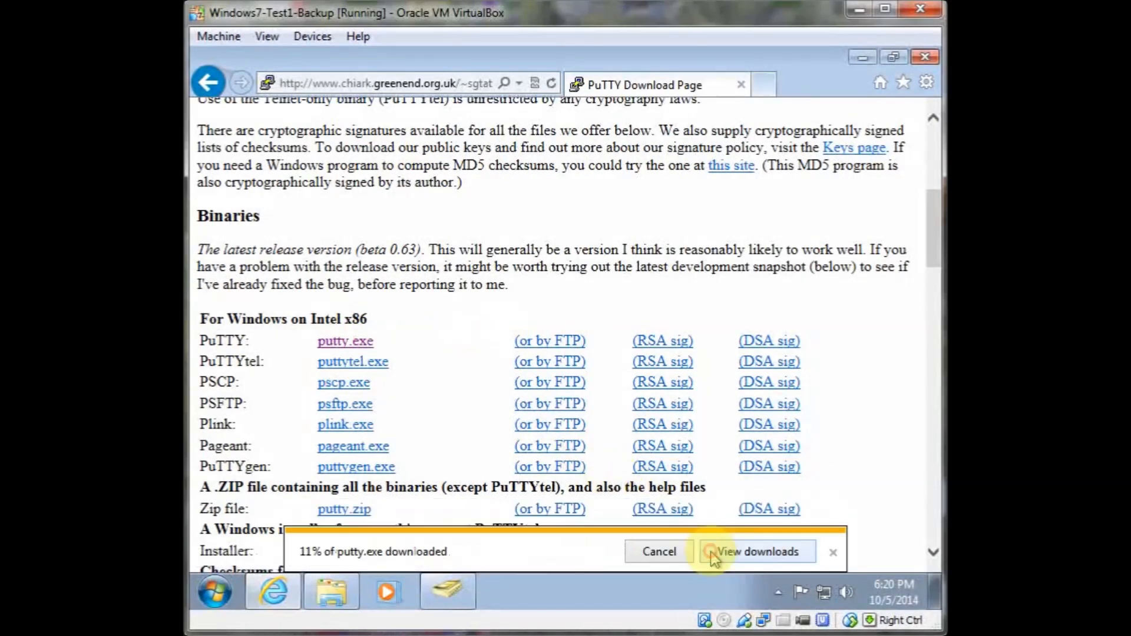
Open the browser's downloads list and the folder containing putty.exe
left_click(730, 550)
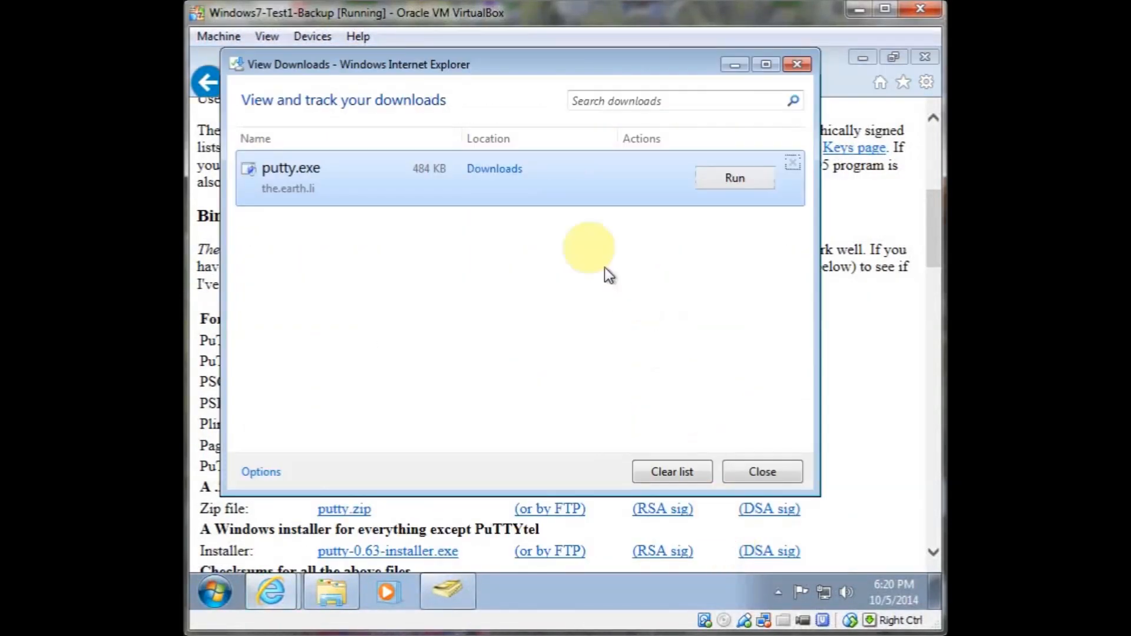
right_click(543, 192)
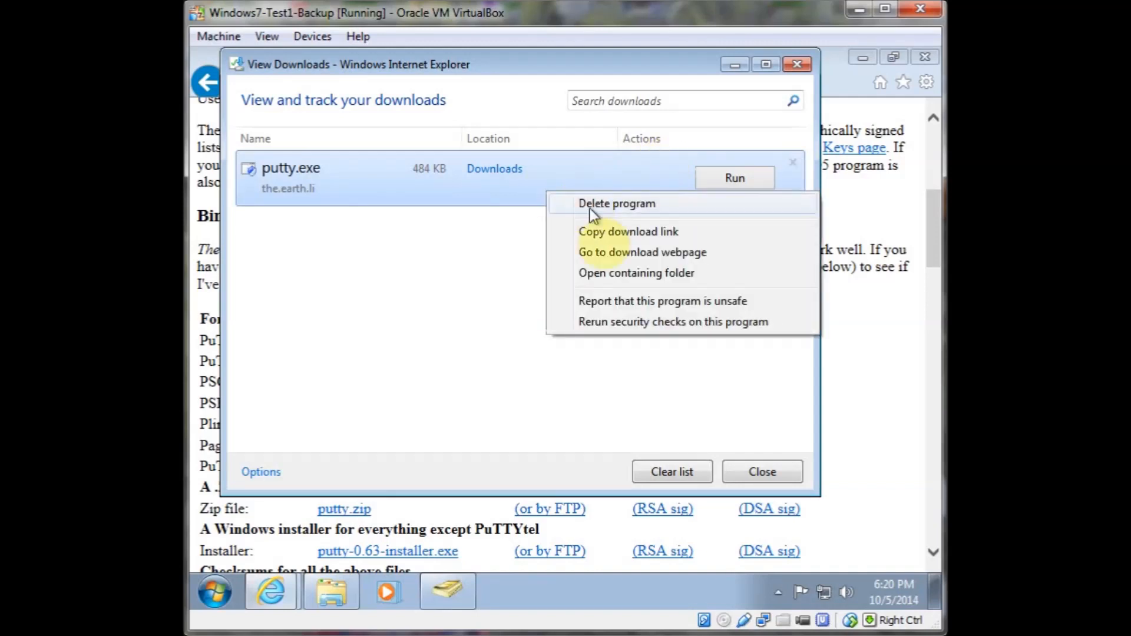
left_click(613, 273)
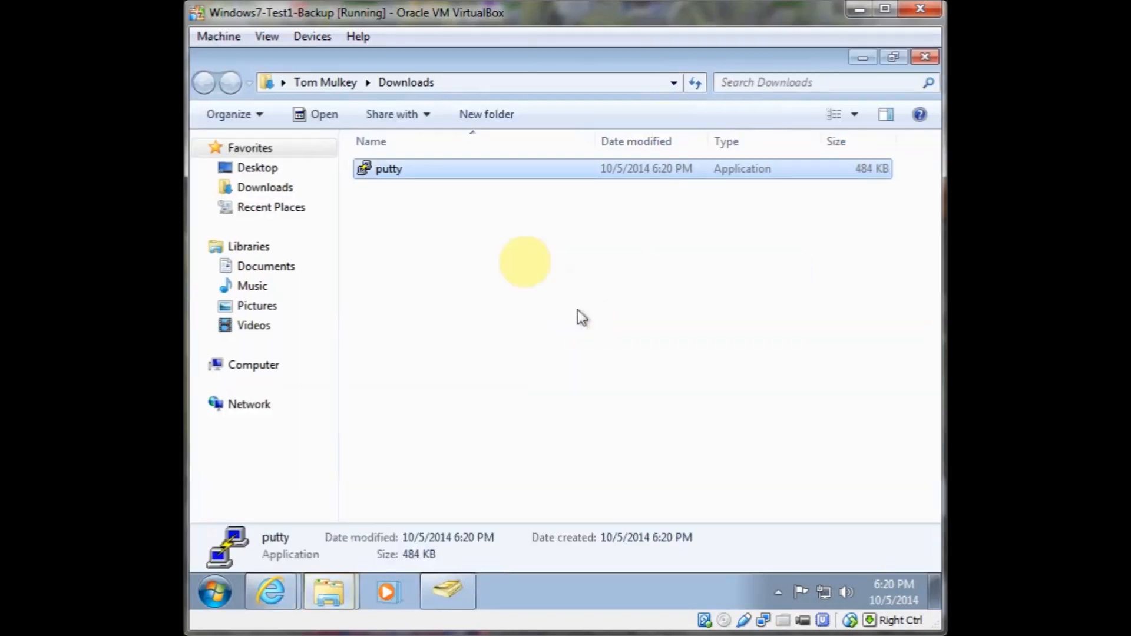
Send putty to the desktop as a shortcut
right_click(472, 171)
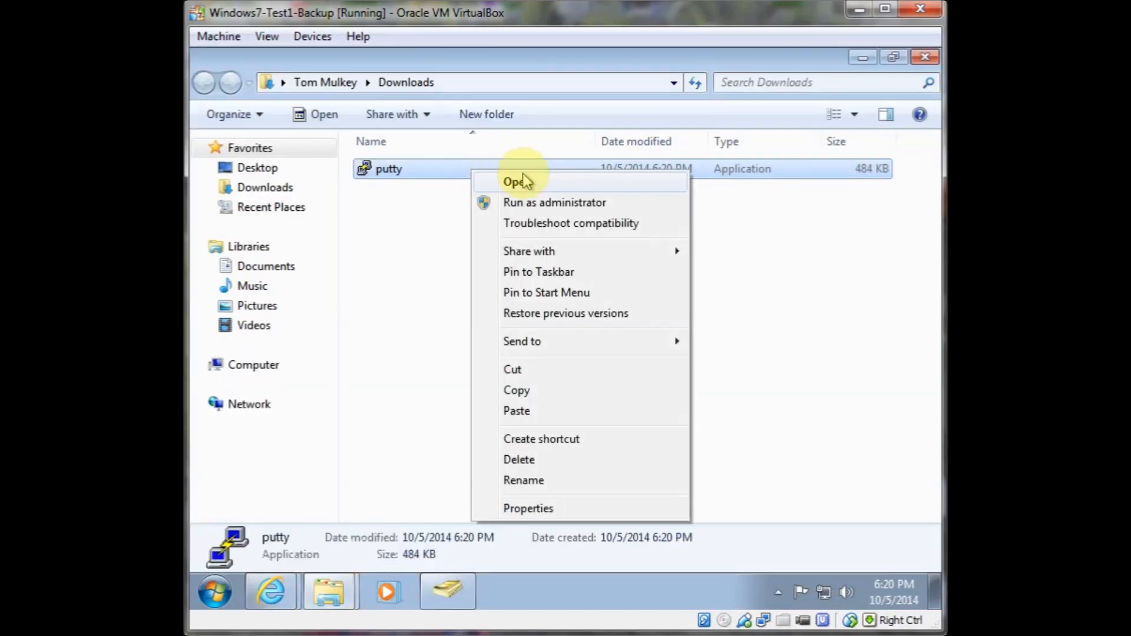
mouse_move(579, 351)
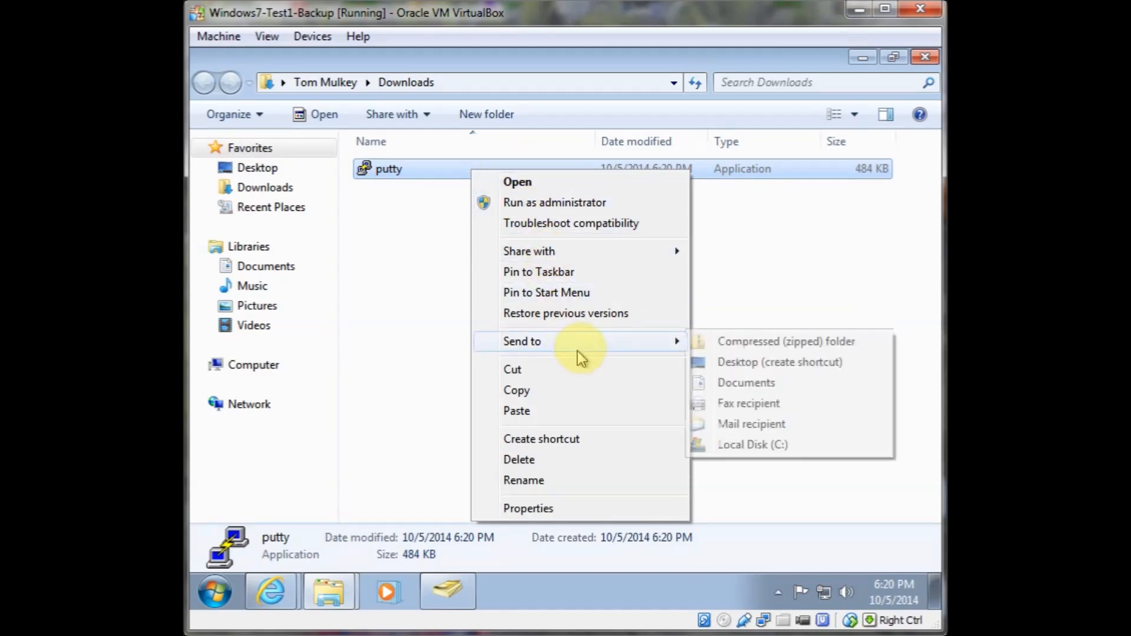
left_click(726, 362)
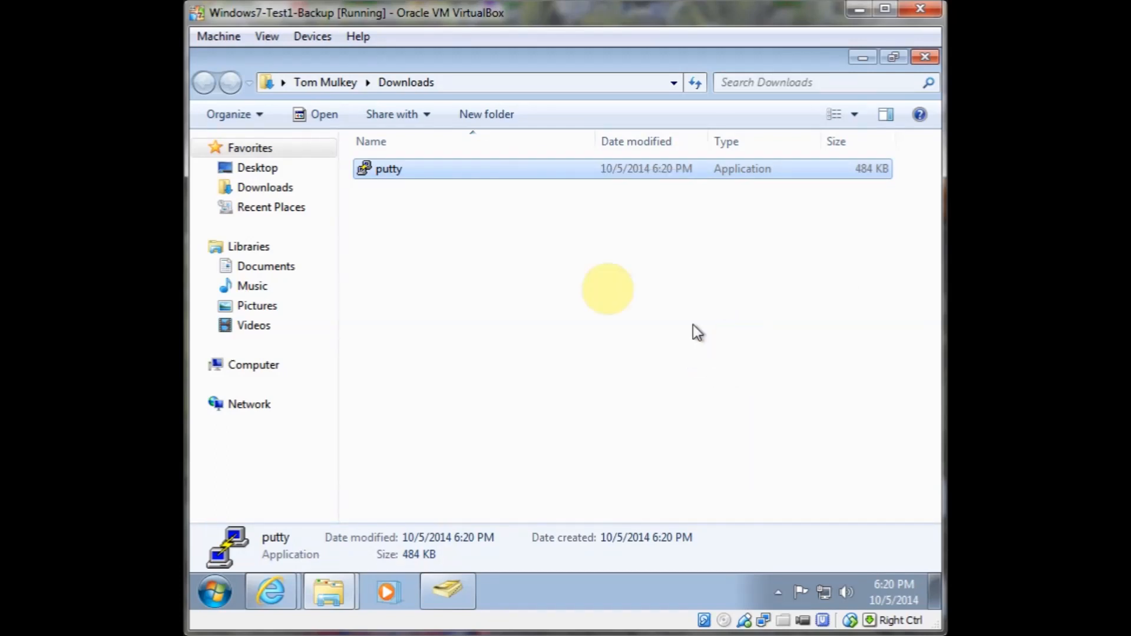
Close the downloads window and browser, then move putty.exe from Downloads onto the desktop
left_click(898, 57)
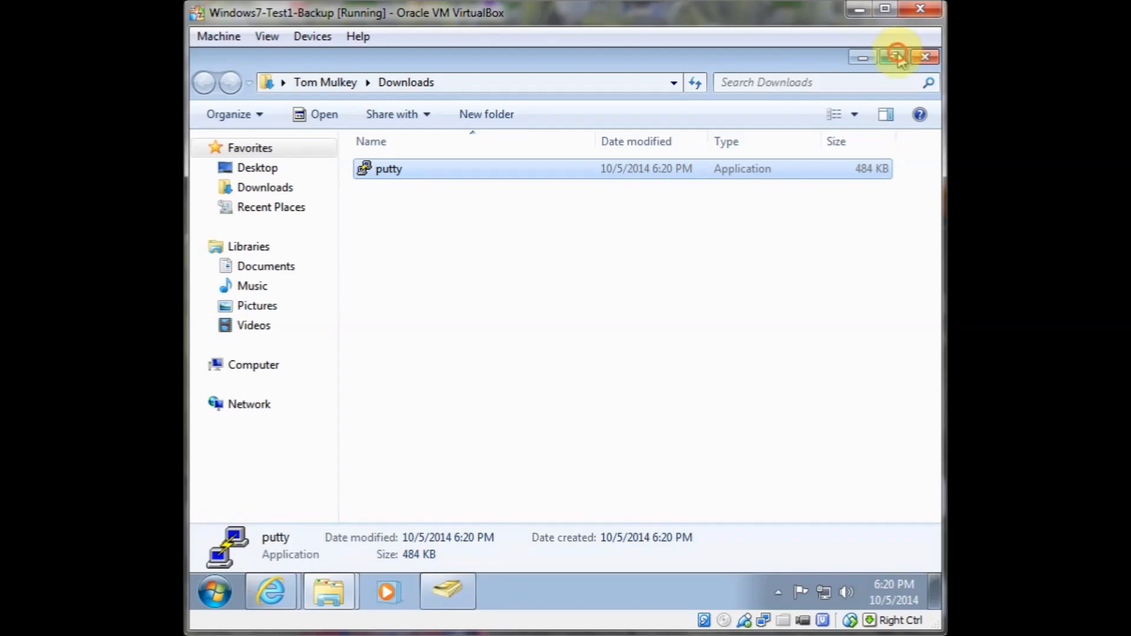
left_click_drag(598, 64, 812, 263)
left_click(792, 65)
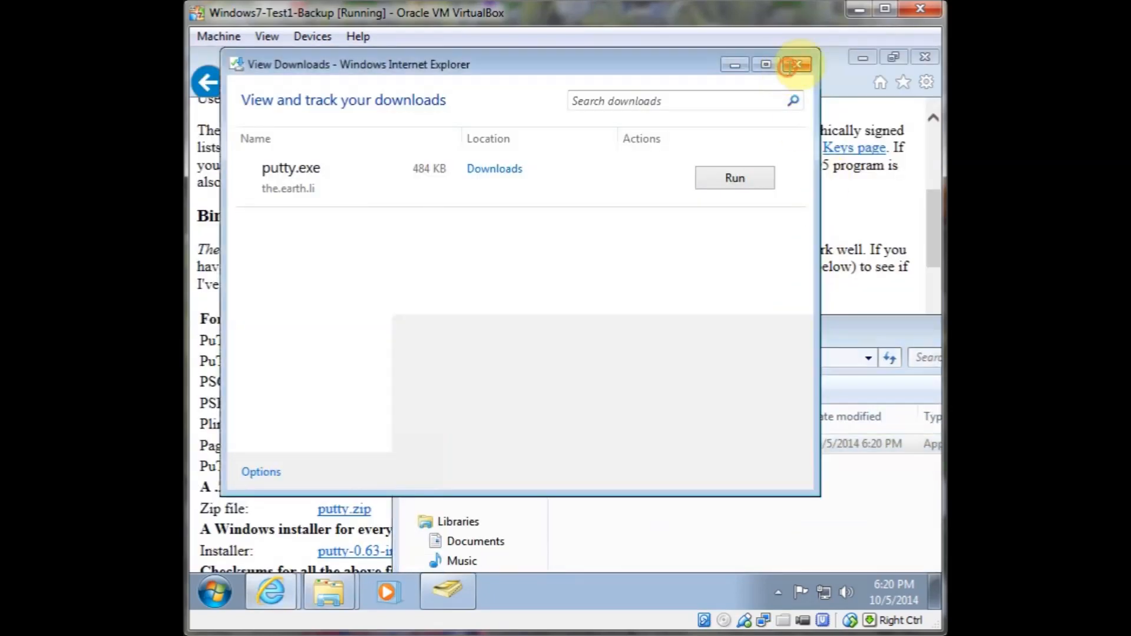
left_click(925, 56)
left_click(626, 448)
left_click_drag(625, 451, 695, 121)
left_click(734, 152)
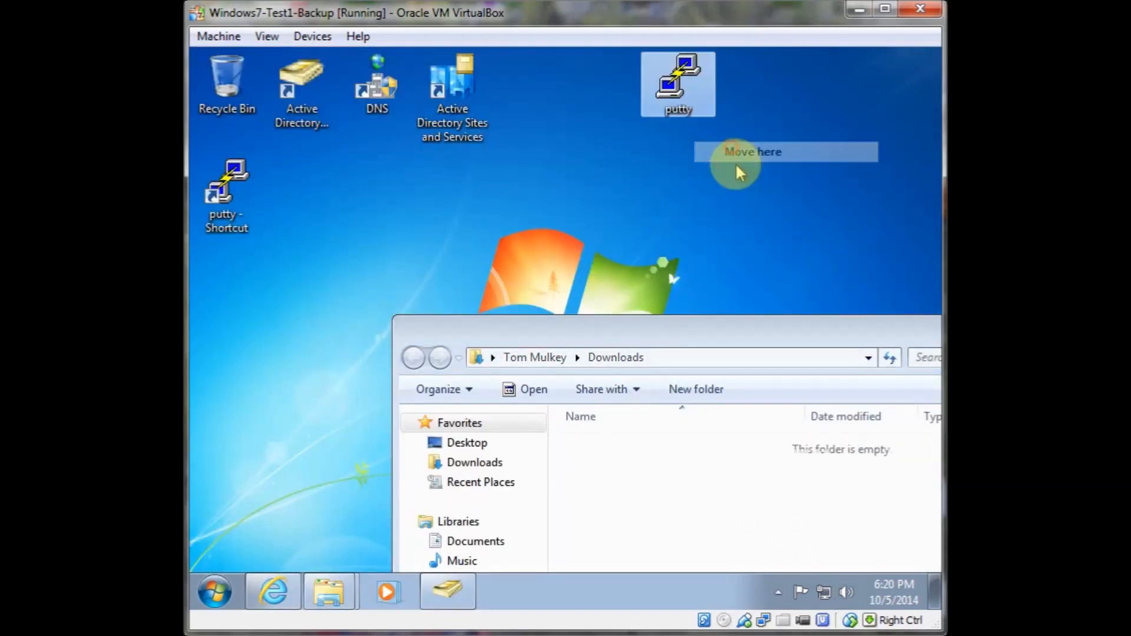
Delete the putty shortcut from the desktop and close the Downloads folder
left_click_drag(227, 191, 211, 91)
left_click_drag(616, 333, 270, 208)
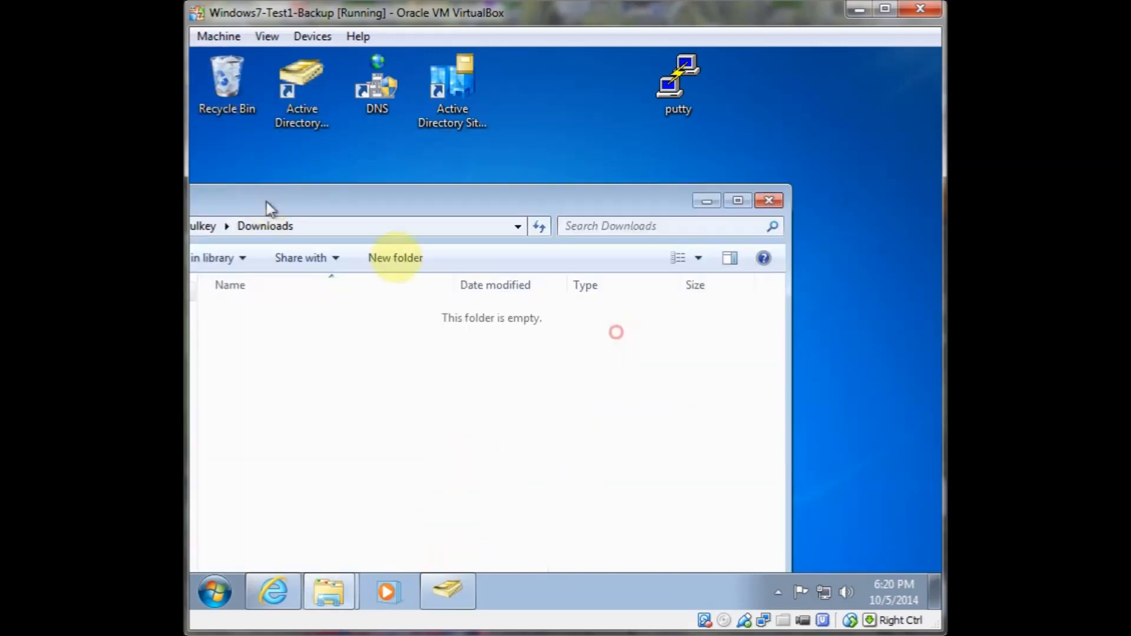
left_click(769, 201)
Launch PuTTY from the desktop and open an SSH session to host ad1
double_click(681, 77)
left_click(607, 333)
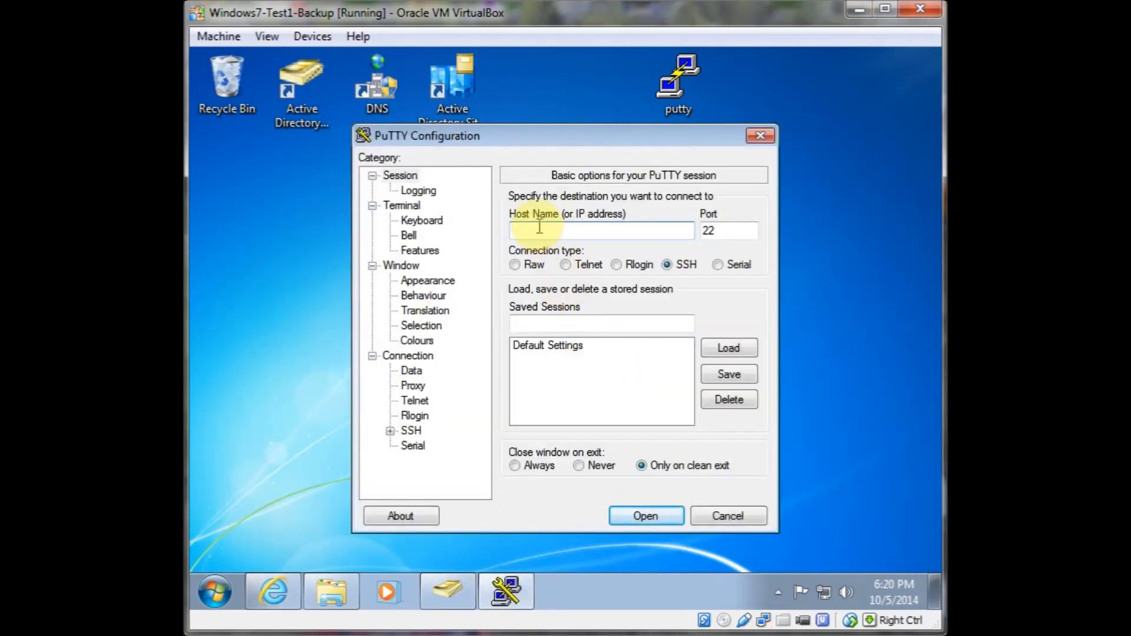
type("ad1")
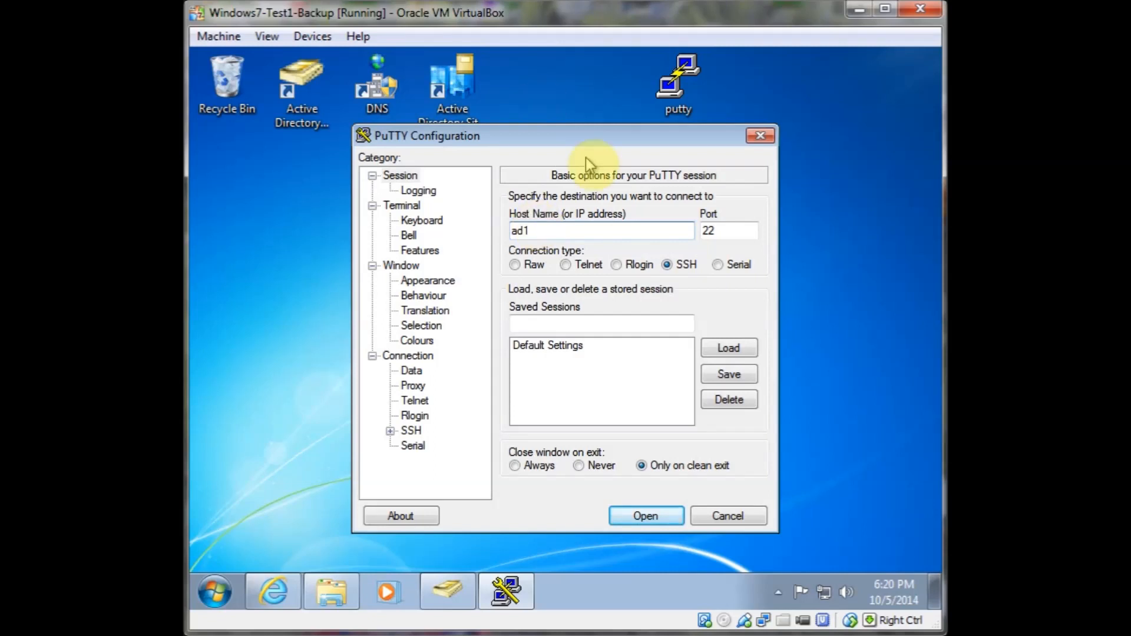
left_click(644, 517)
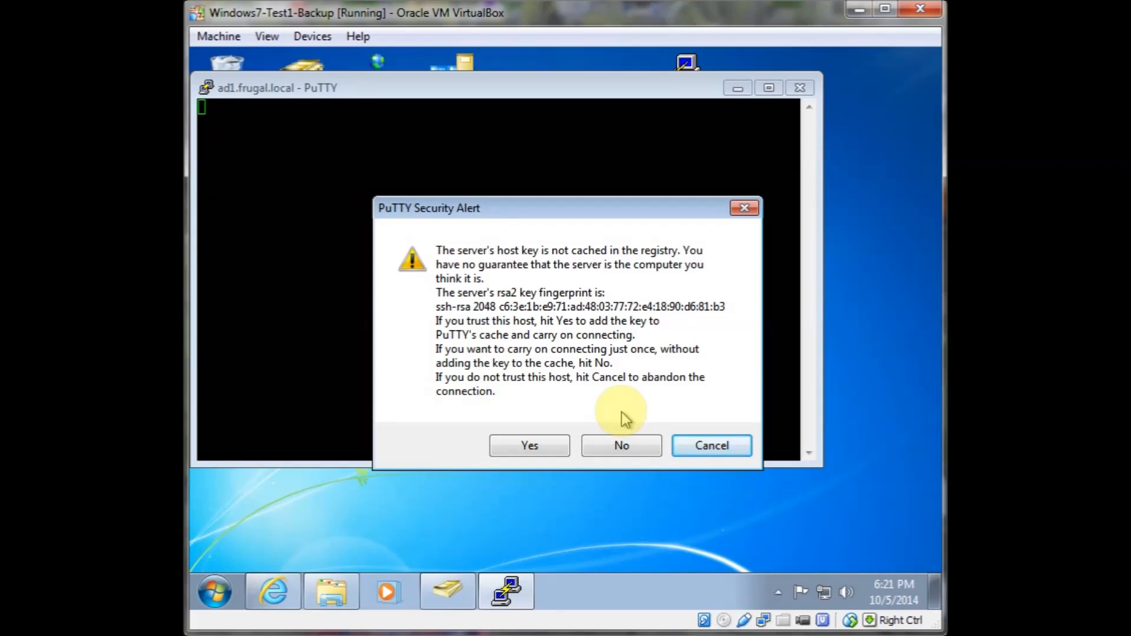
Accept the server's host key and log in as root, entering the root password
left_click(545, 443)
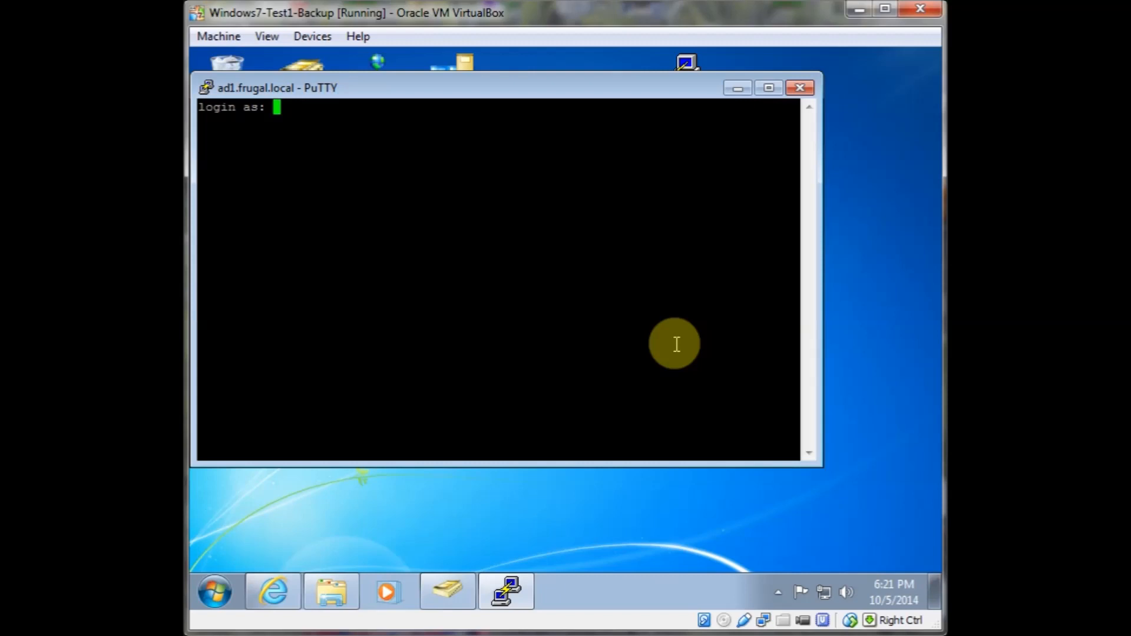
type("root")
key("Return")
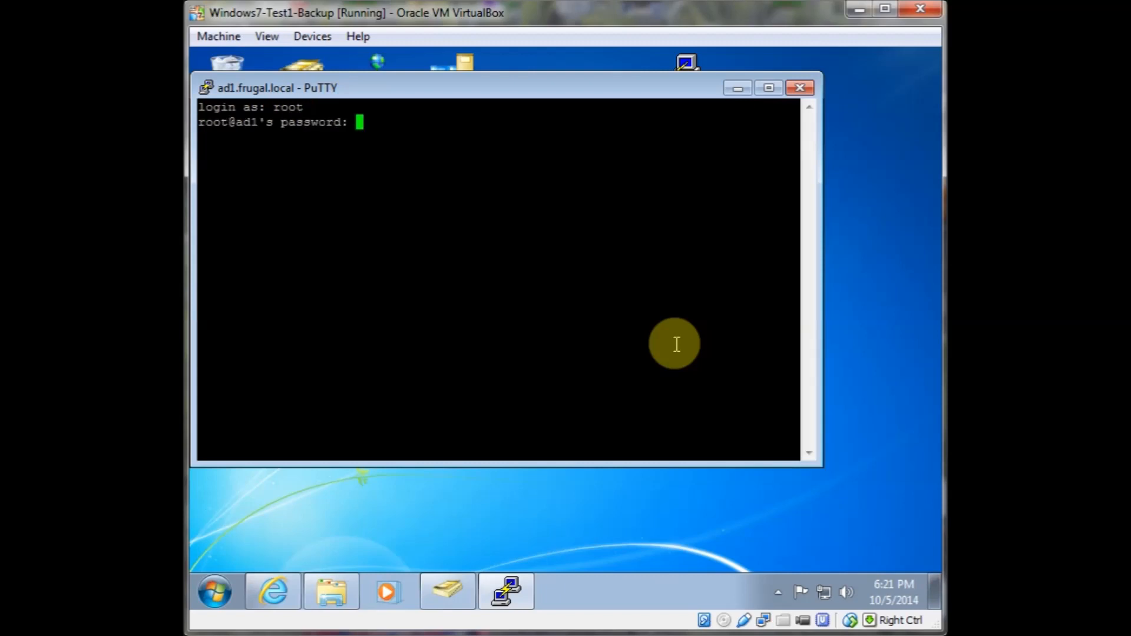
key("Return")
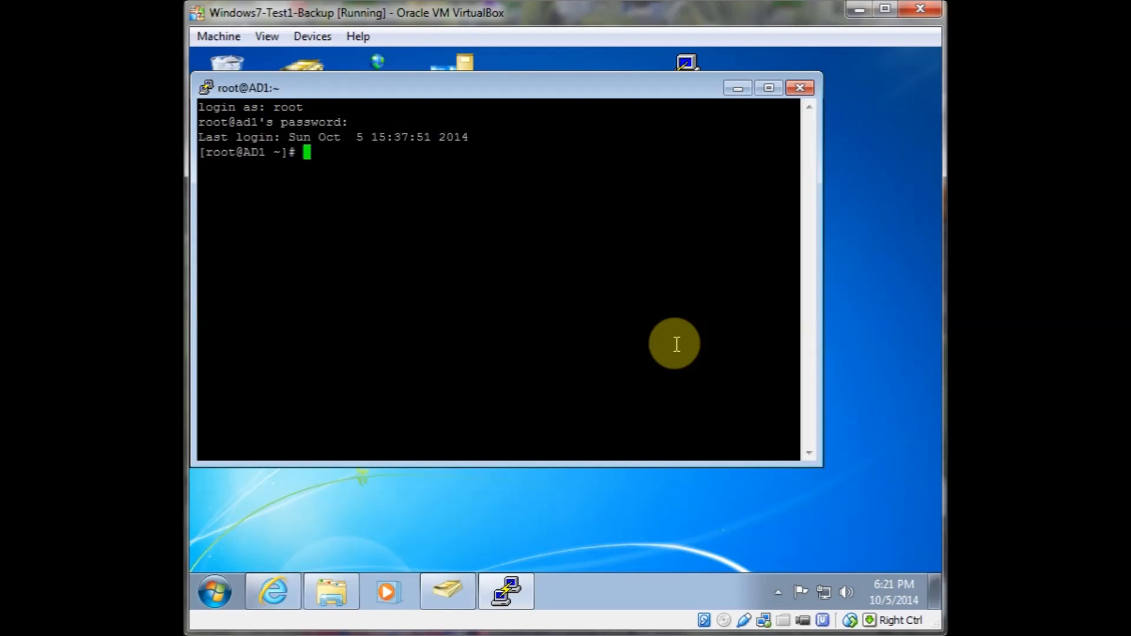
Reposition the PuTTY terminal window and maximize it
left_click(521, 91)
left_click_drag(521, 92, 603, 148)
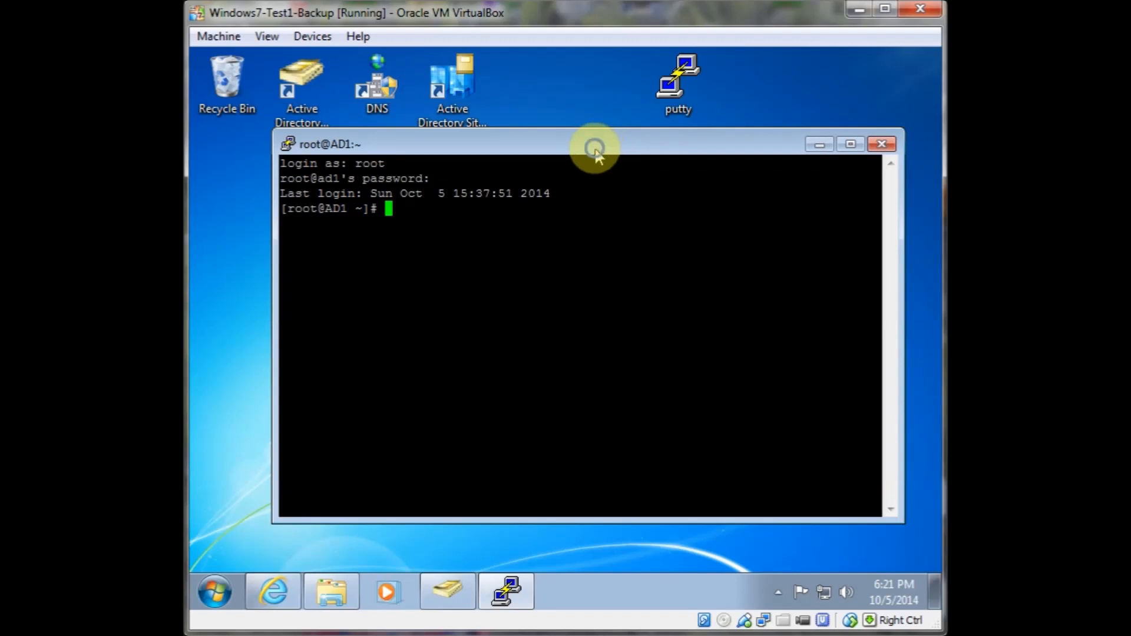
right_click(597, 151)
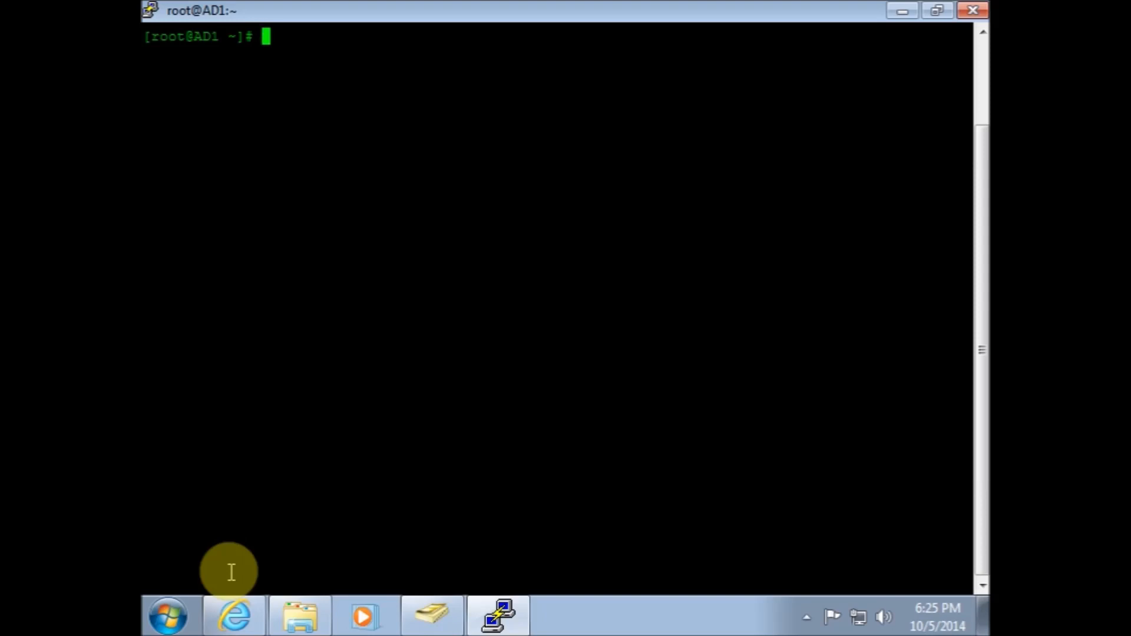
Try to create a /grpdata directory with the md command
type("a")
key("BackSpace")
type("md /Da")
key("BackSpace")
key("BackSpace")
type("grpdata")
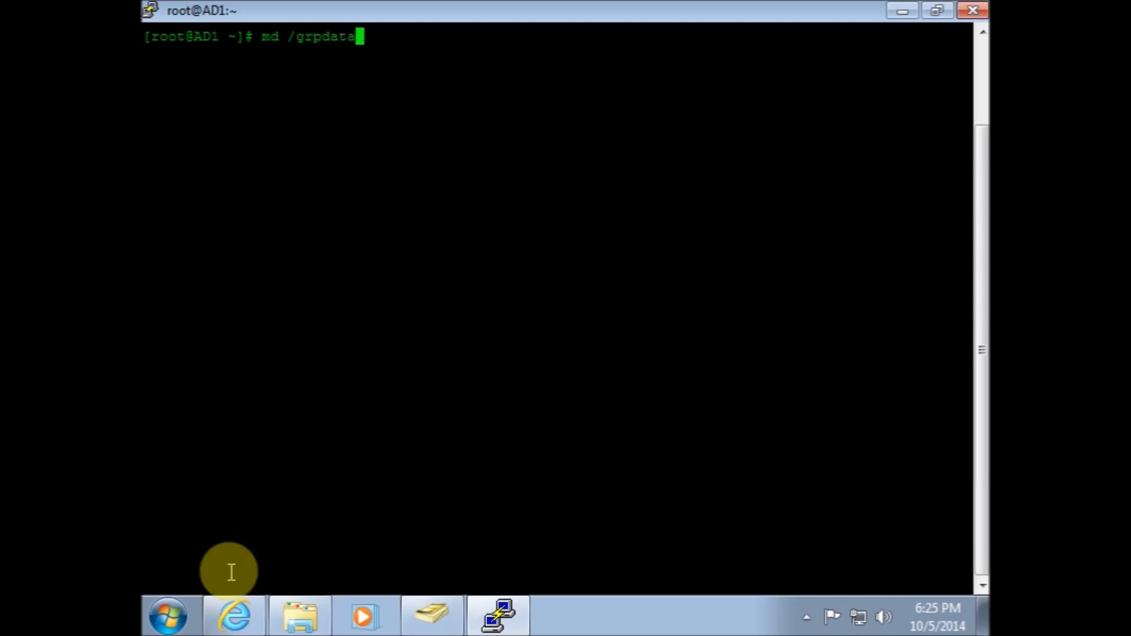
key("Return")
Create the /grpdata and /users directories with mkdir
type("mkdir ")
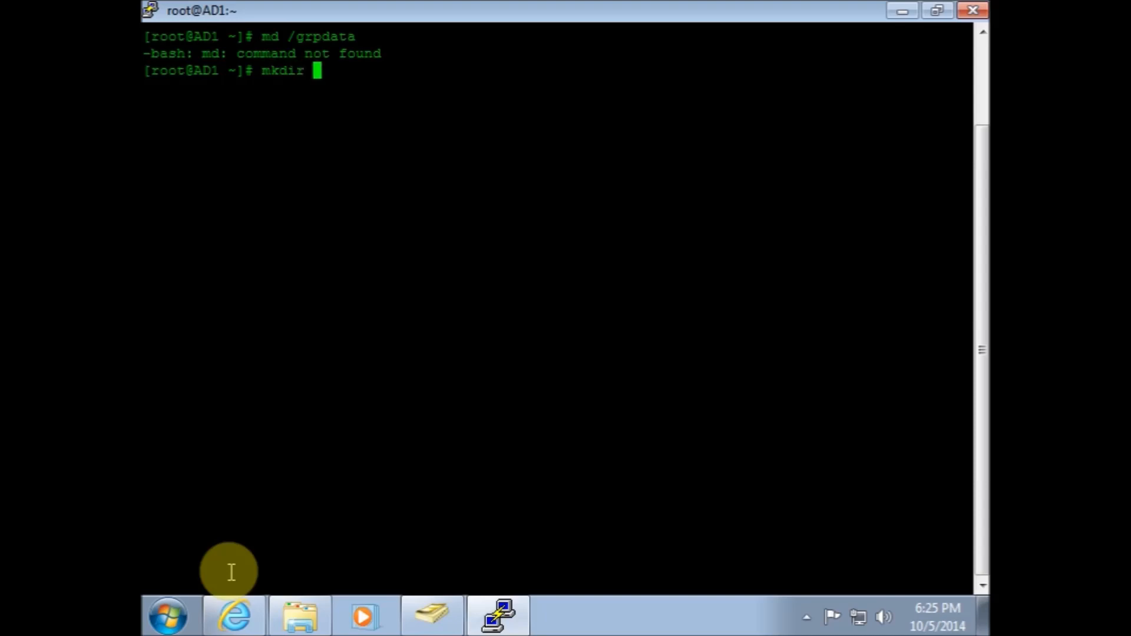
type("/grpdata")
key("Return")
type("md")
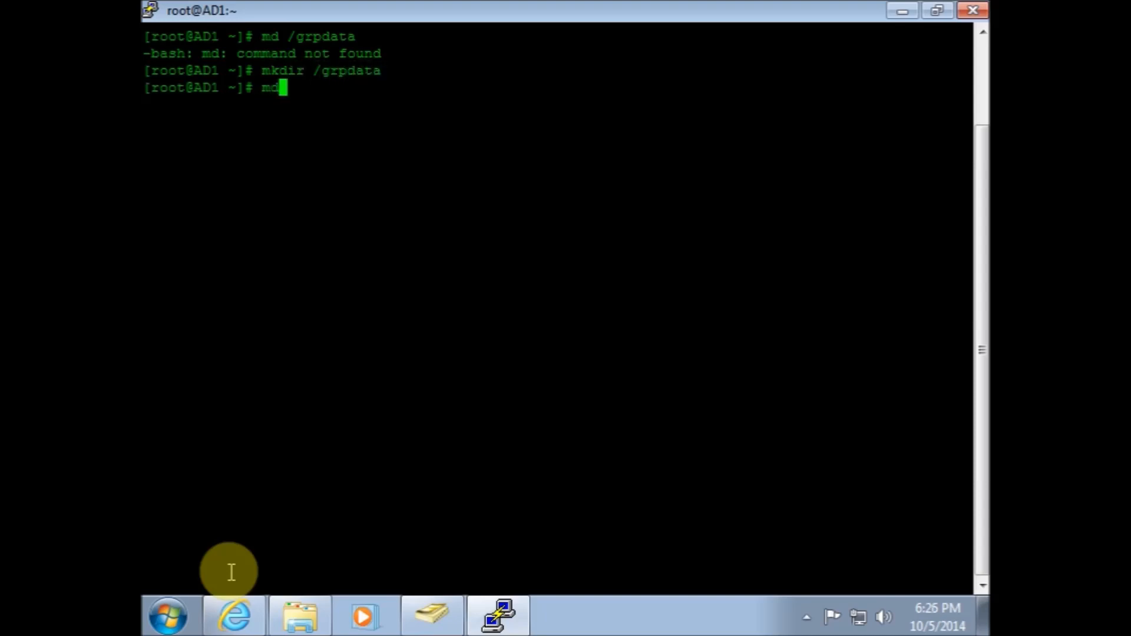
key("BackSpace")
type("kdir /users")
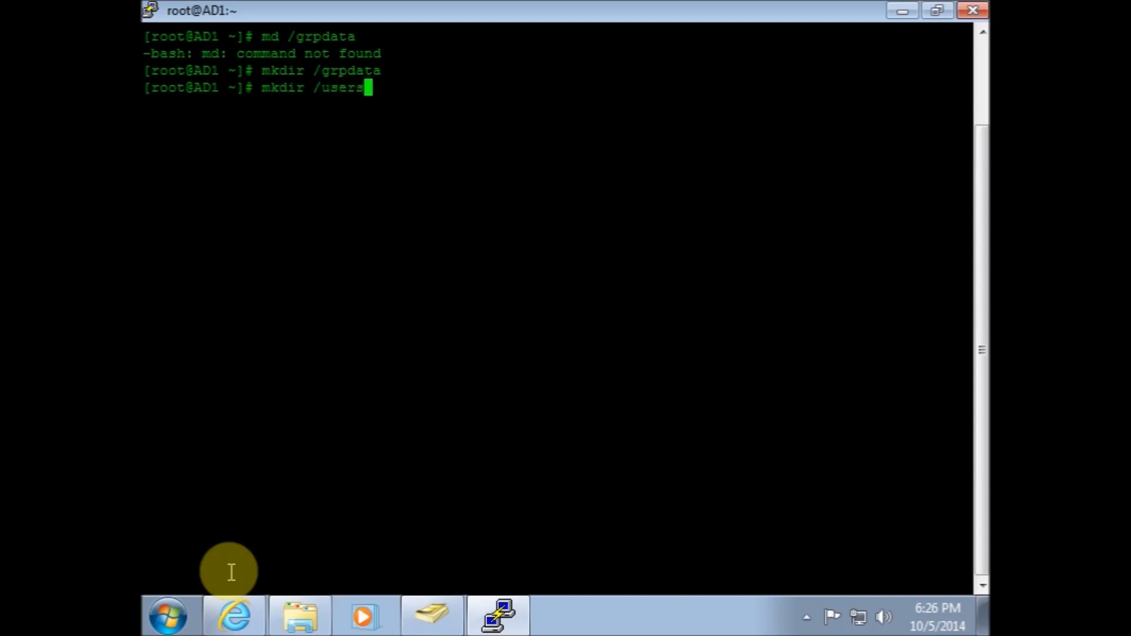
key("Return")
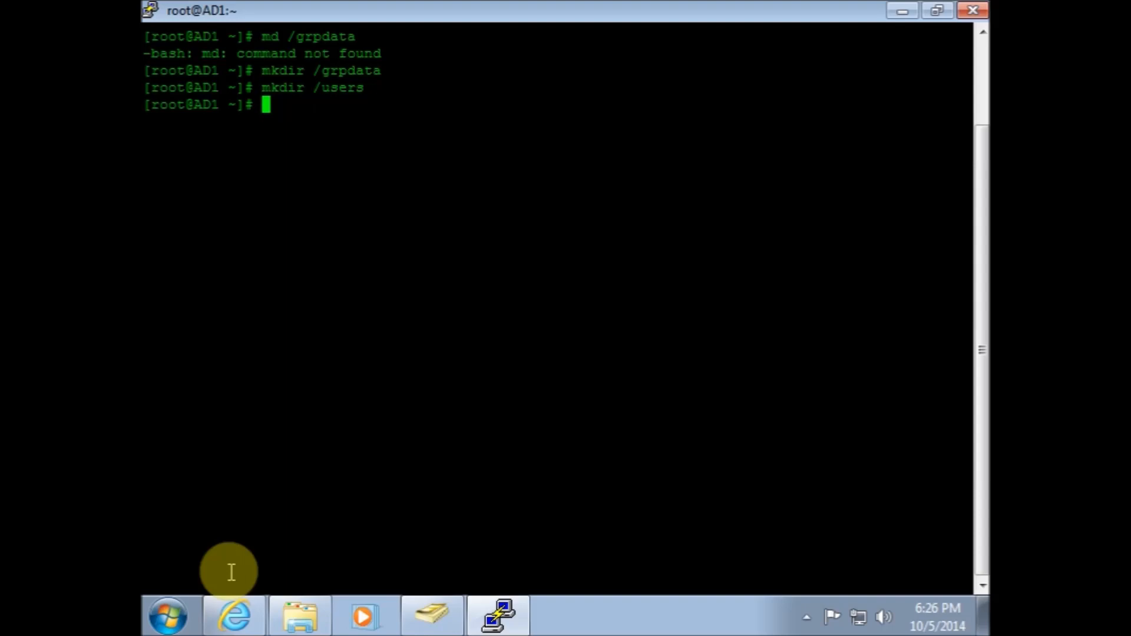
Create a smbshares directory in root's home with mkdir
type("mkd")
type("ri")
key("BackSpace")
key("BackSpace")
type("ir smbshares")
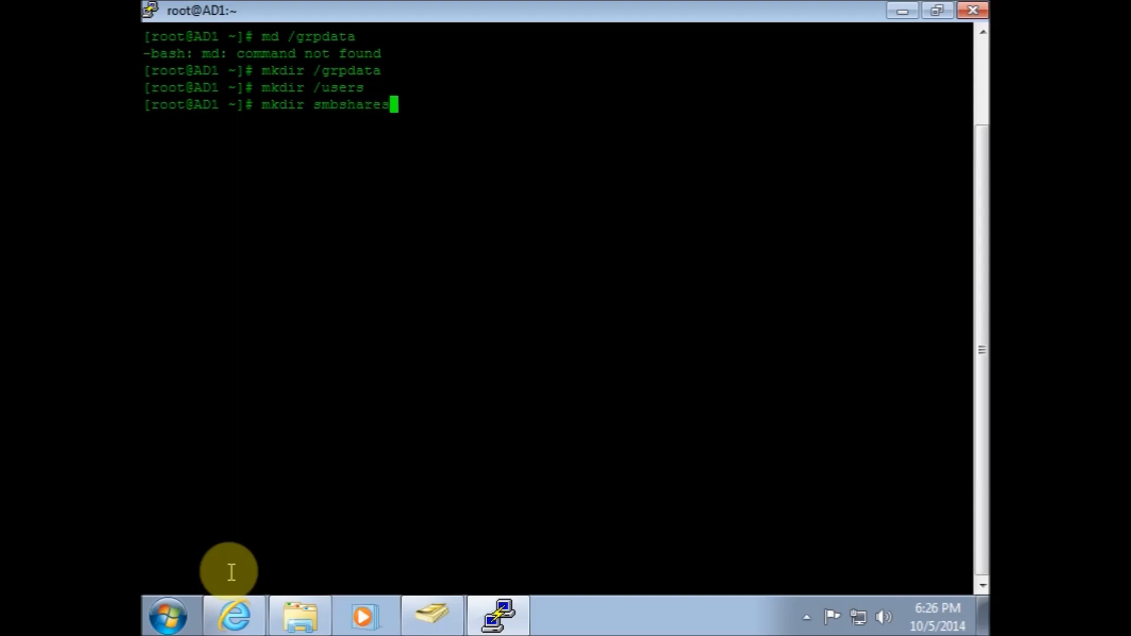
key("Return")
Move /grpdata to /smbshares with the mv command
type("mv /gr")
key("Tab")
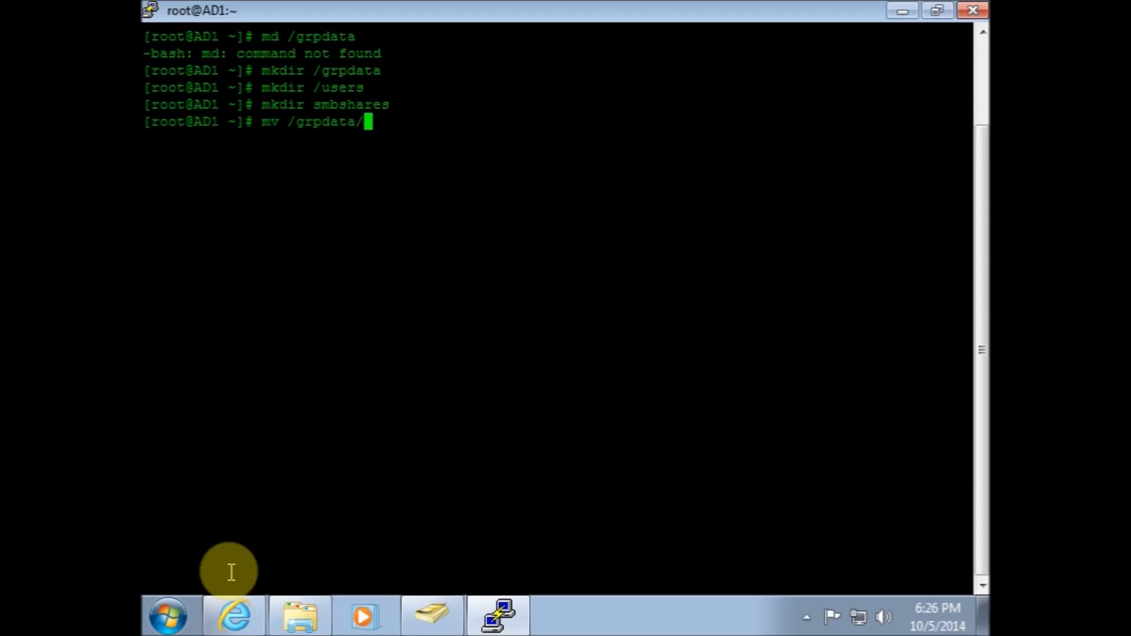
type("/smb")
key("BackSpace")
key("BackSpace")
key("BackSpace")
key("BackSpace")
key("BackSpace")
key("BackSpace")
type("/smbshares")
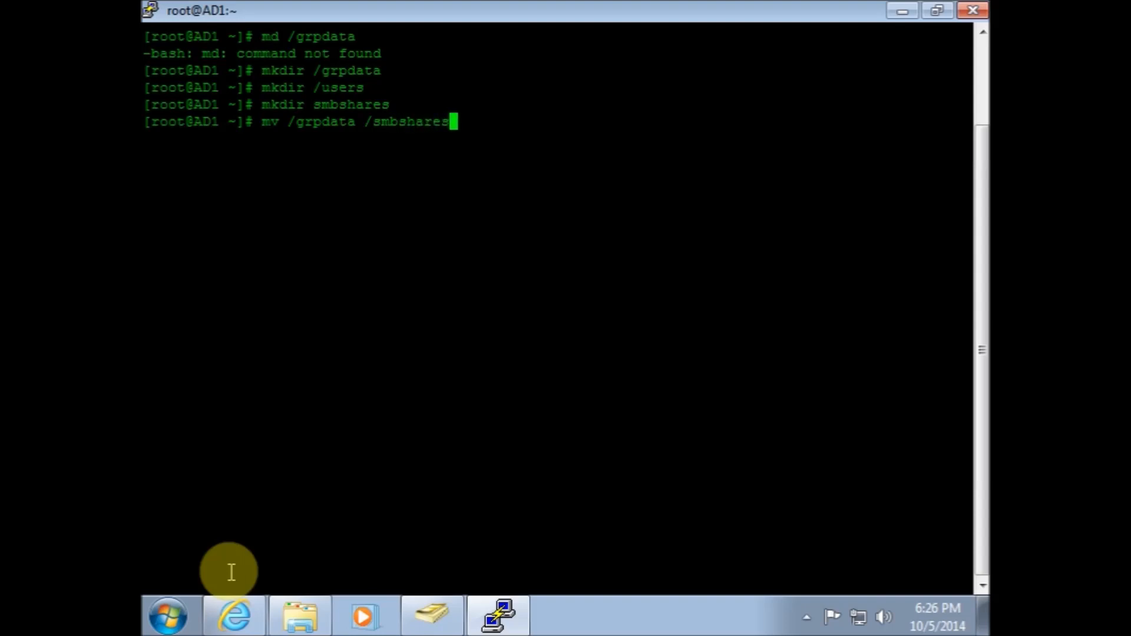
key("Return")
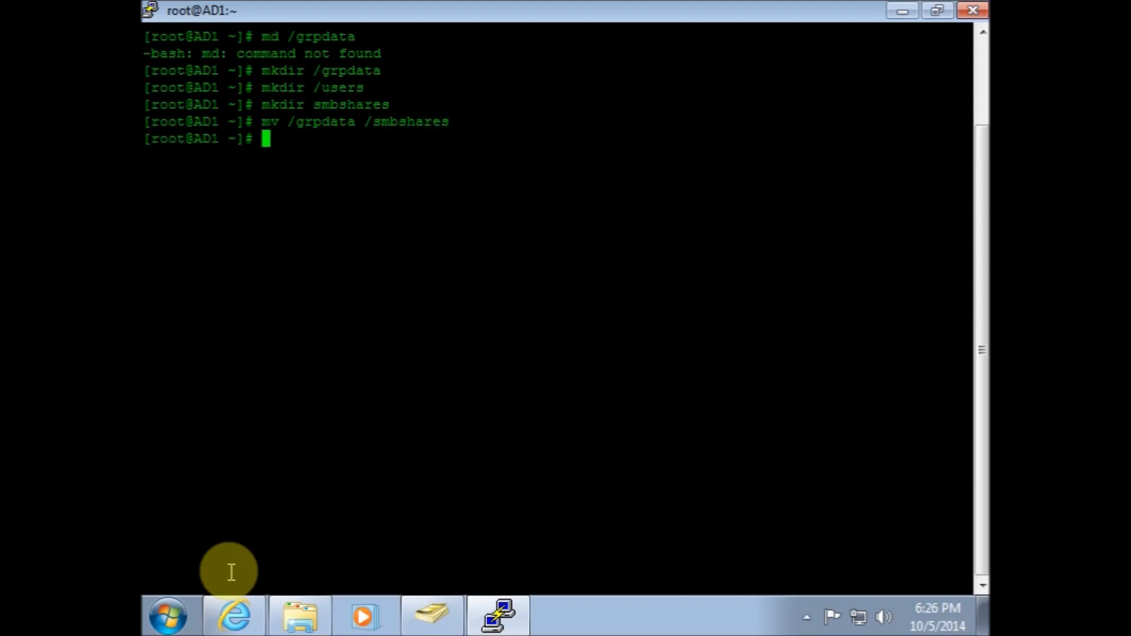
Move /users into /smbshares with the mv command
key("Up")
key("Left")
key("Left")
key("Left")
key("Left")
key("Left")
key("Left")
key("Left")
key("Left")
key("Left")
key("Left")
key("Left")
key("BackSpace")
key("BackSpace")
key("BackSpace")
key("BackSpace")
key("BackSpace")
key("BackSpace")
key("BackSpace")
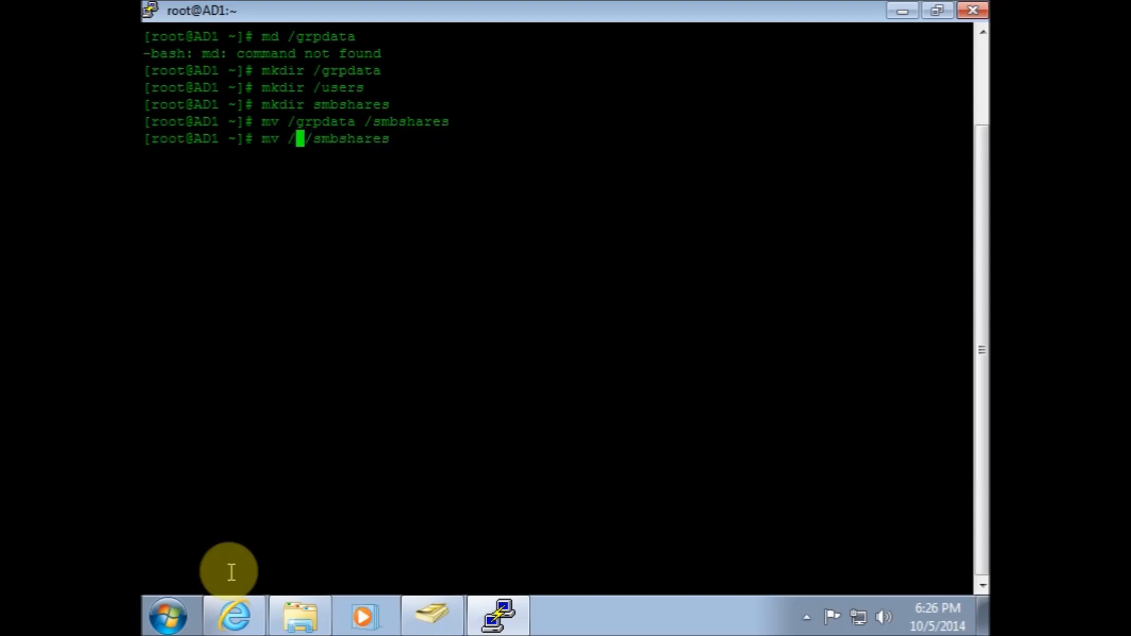
type("users")
key("Return")
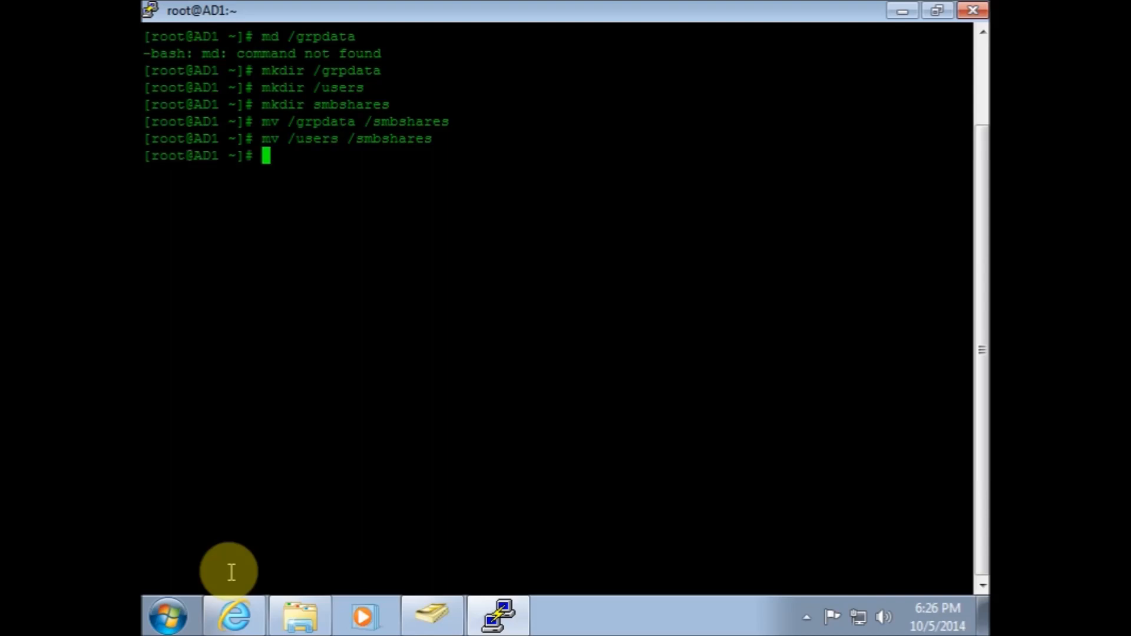
Change into the /smbshares directory
type("cd /sm")
key("Tab")
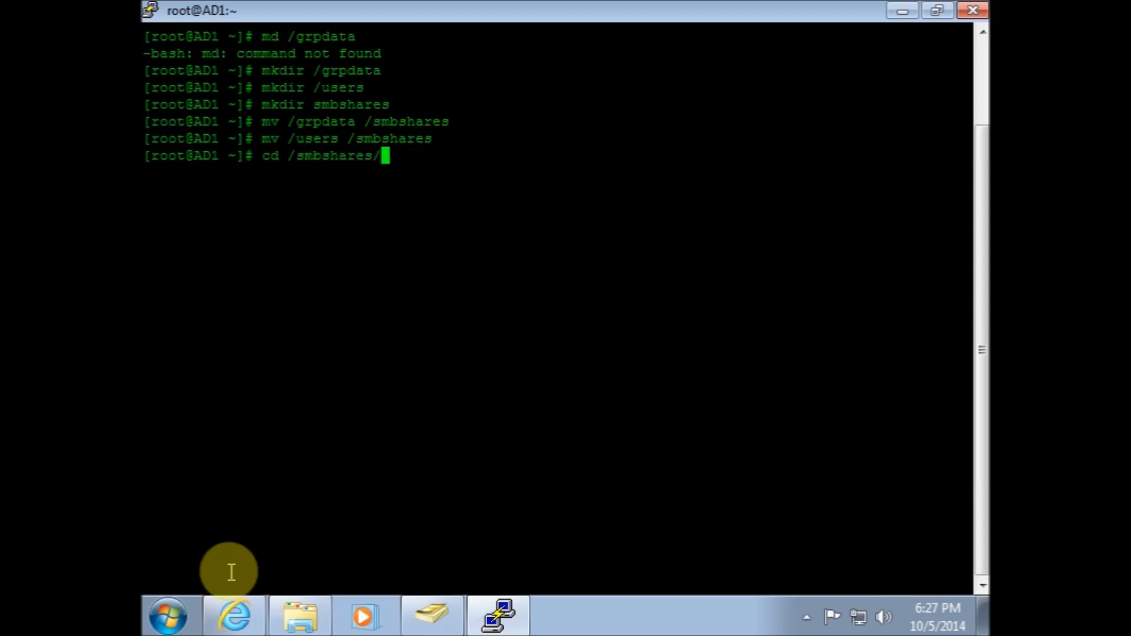
key("Return")
Try to set permissions 777 on grpdata with chmod
type("ch")
type("mo")
type("d")
type("d ")
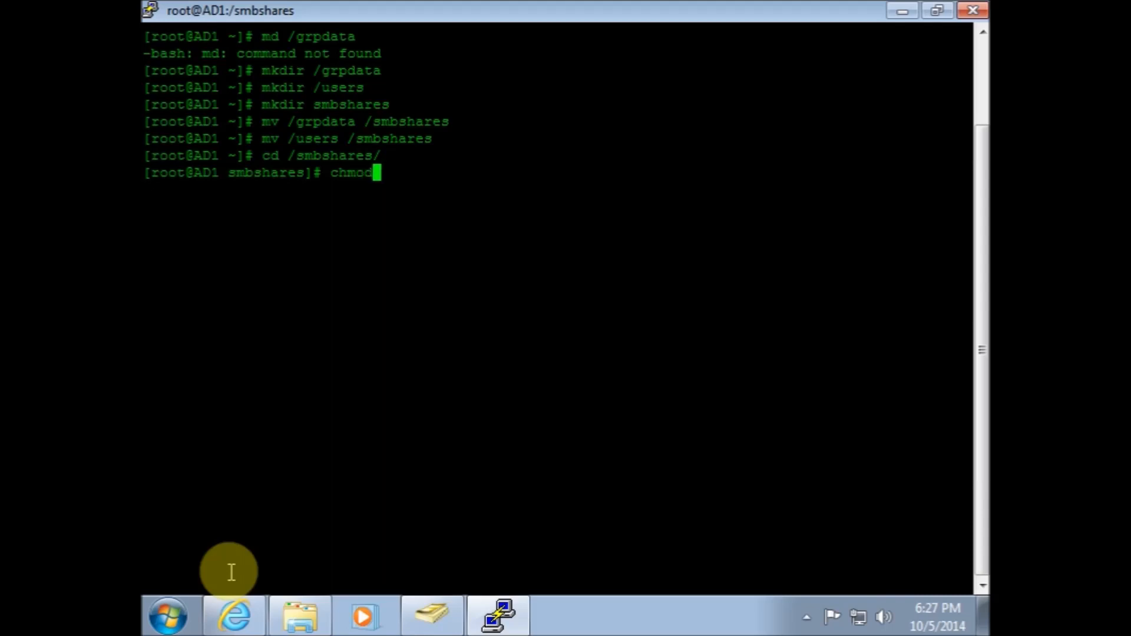
type("/")
key("BackSpace")
type("/grpdata")
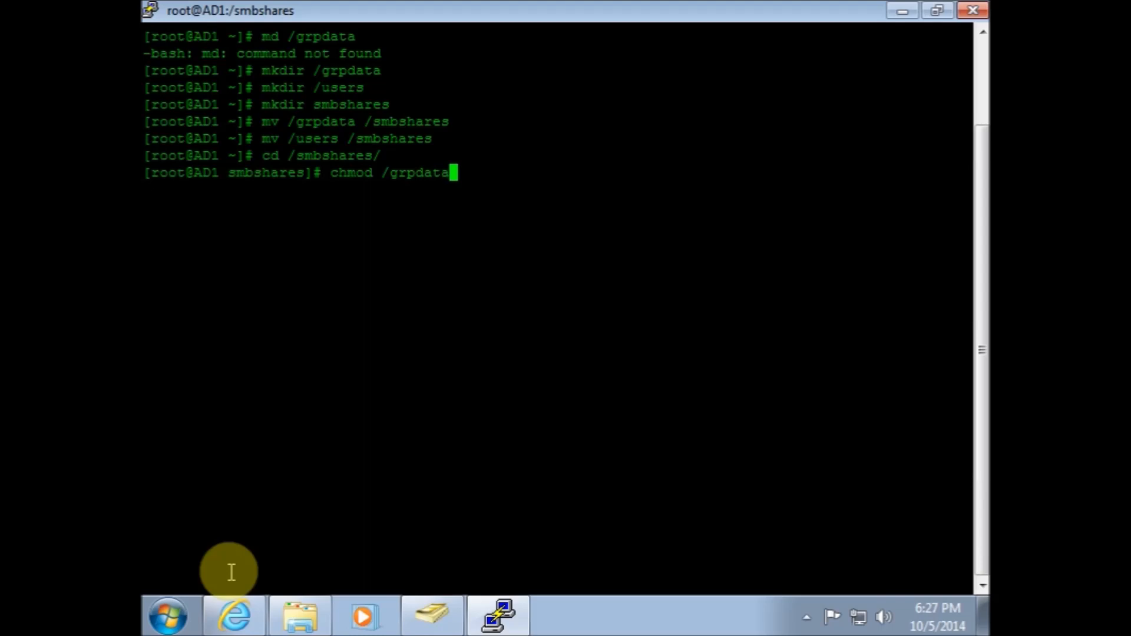
key("BackSpace")
key("BackSpace")
key("BackSpace")
key("BackSpace")
key("BackSpace")
key("BackSpace")
key("BackSpace")
key("BackSpace")
type("g")
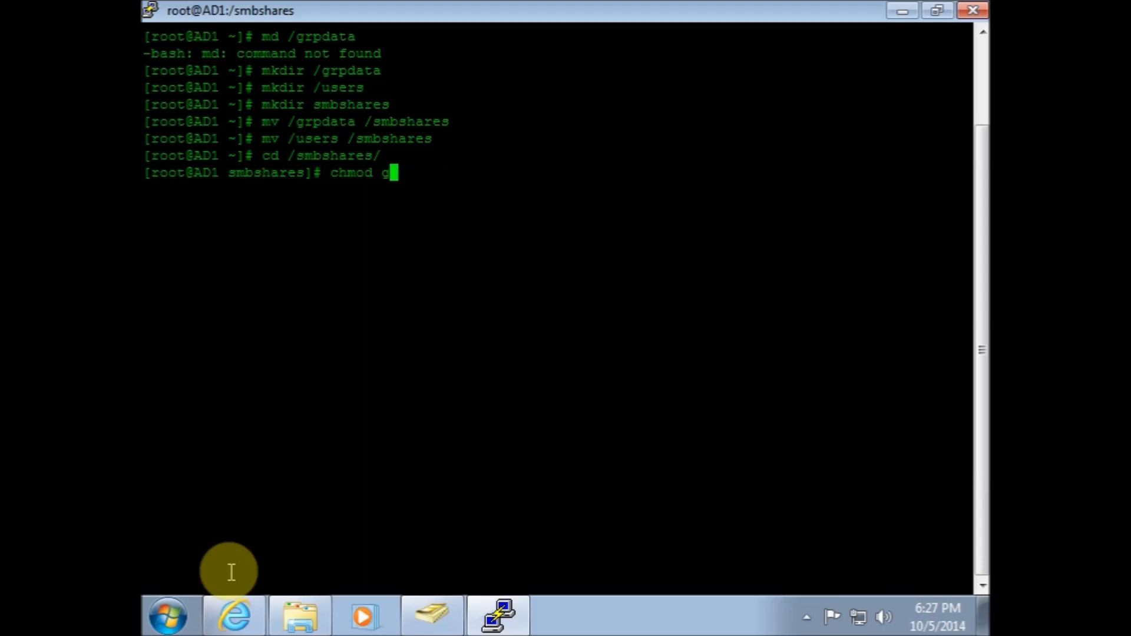
type("rpdata")
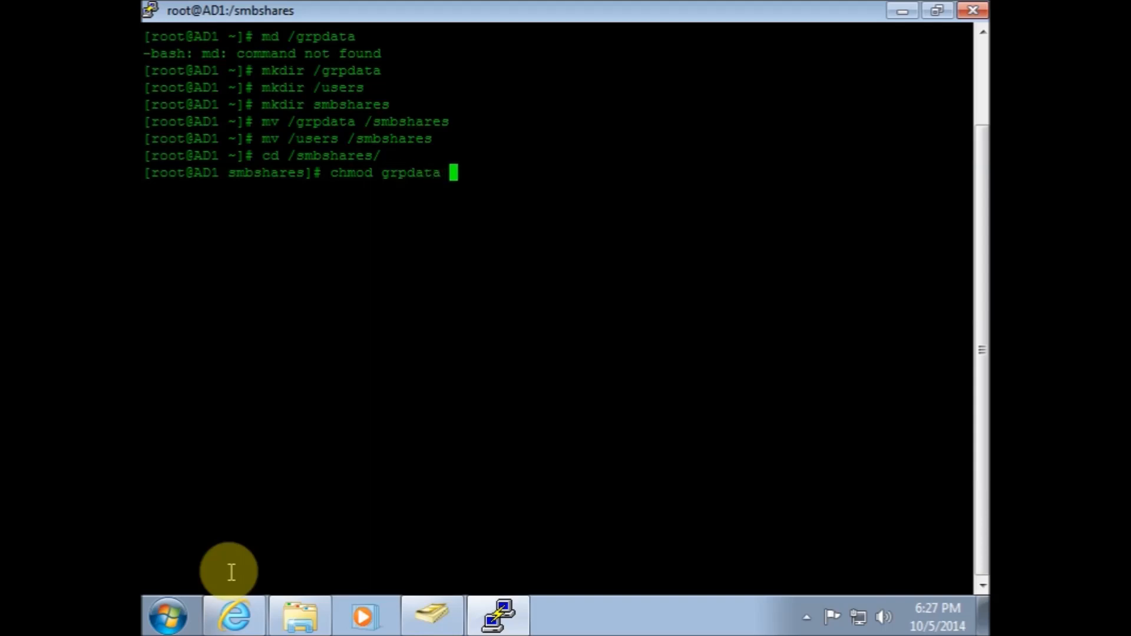
key("Left")
key("Left")
key("Left")
key("Left")
key("Left")
key("Left")
key("Left")
key("Left")
type("77")
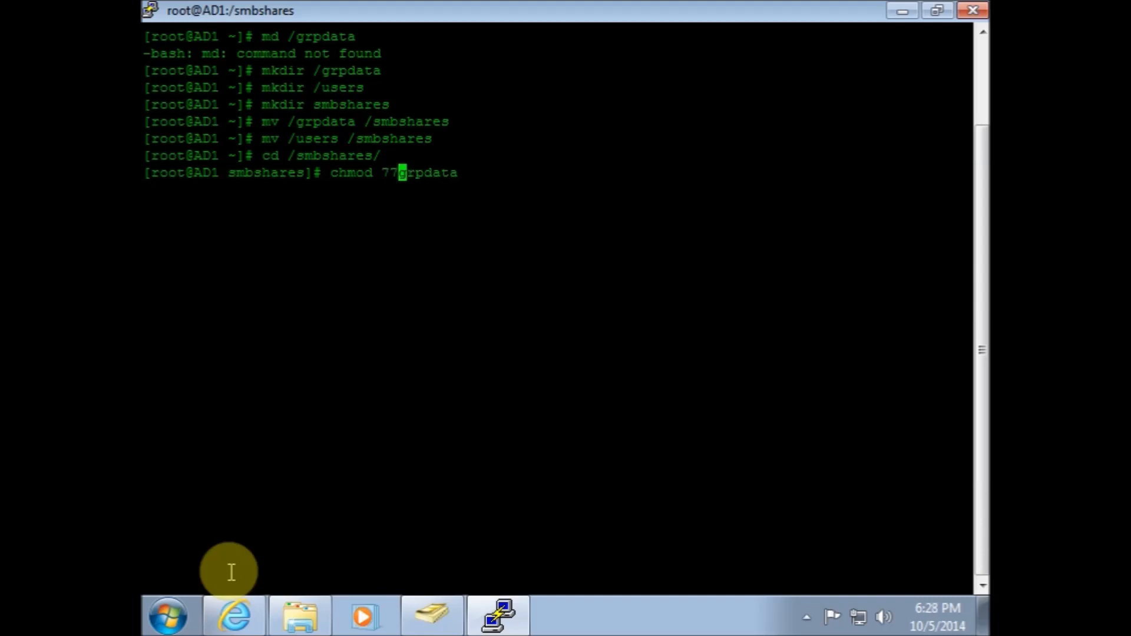
key("BackSpace")
type("7")
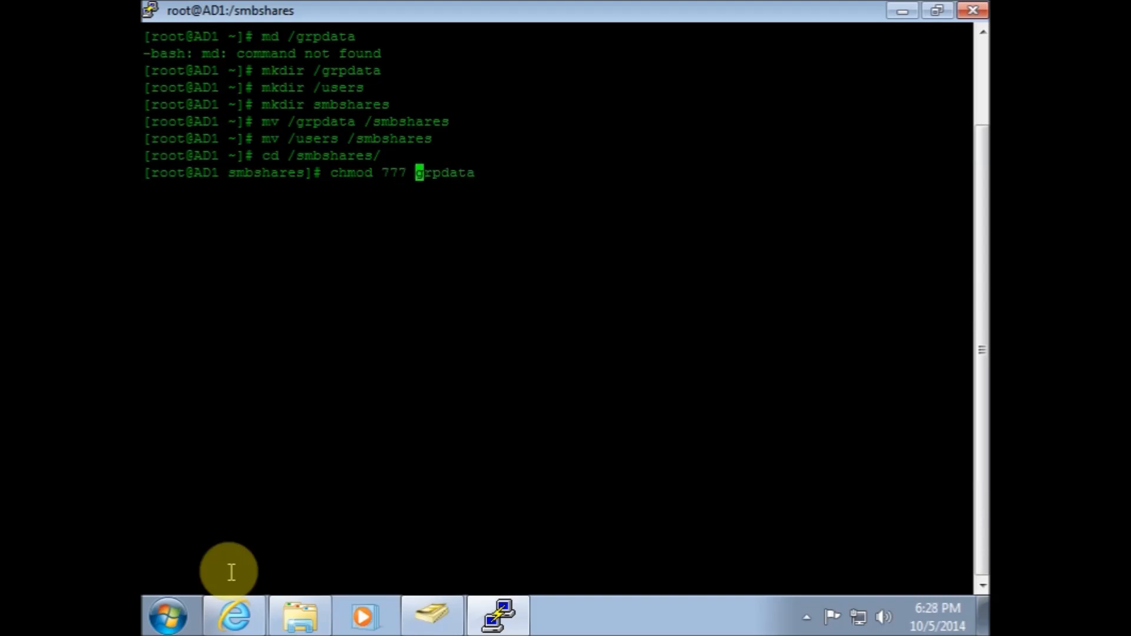
key("Return")
Try chmod again with the grpdata name placed before mode 777
key("Up")
key("Left")
key("Left")
key("Left")
key("Left")
key("Left")
key("Left")
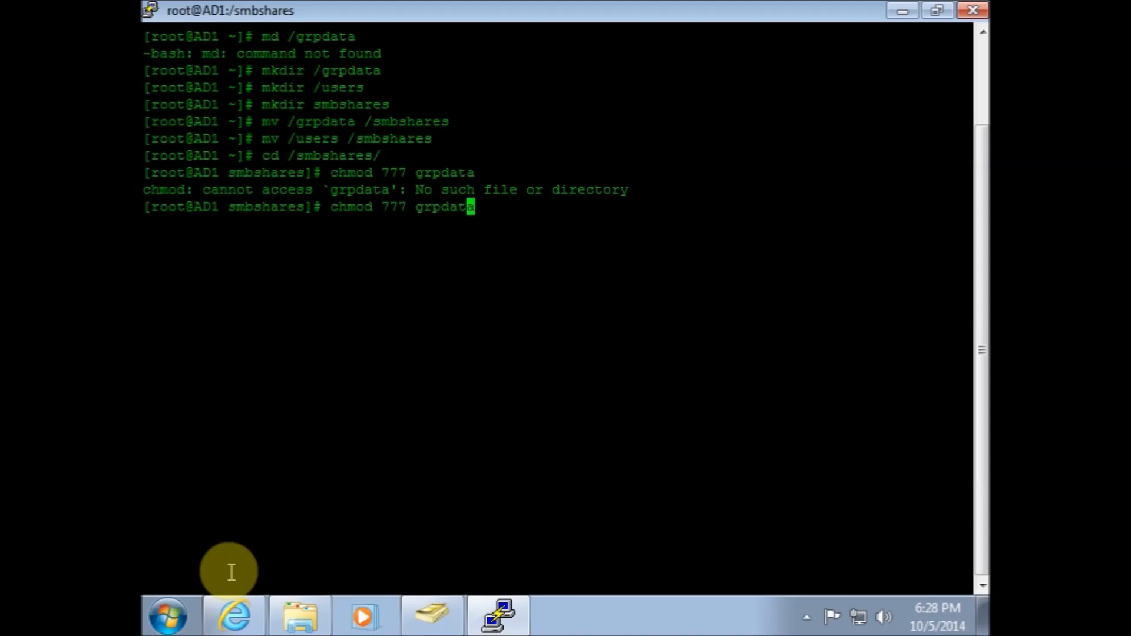
key("Left")
key("Left")
key("BackSpace")
key("BackSpace")
key("BackSpace")
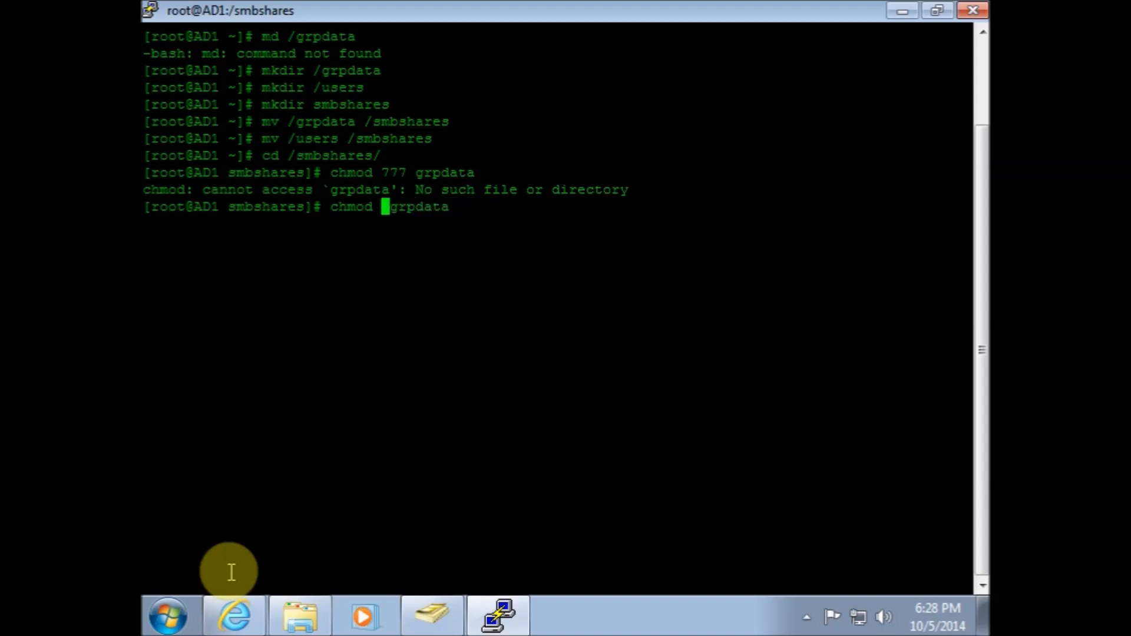
key("Delete")
key("Right")
key("Right")
key("Right")
key("Right")
key("Right")
key("Right")
key("Right")
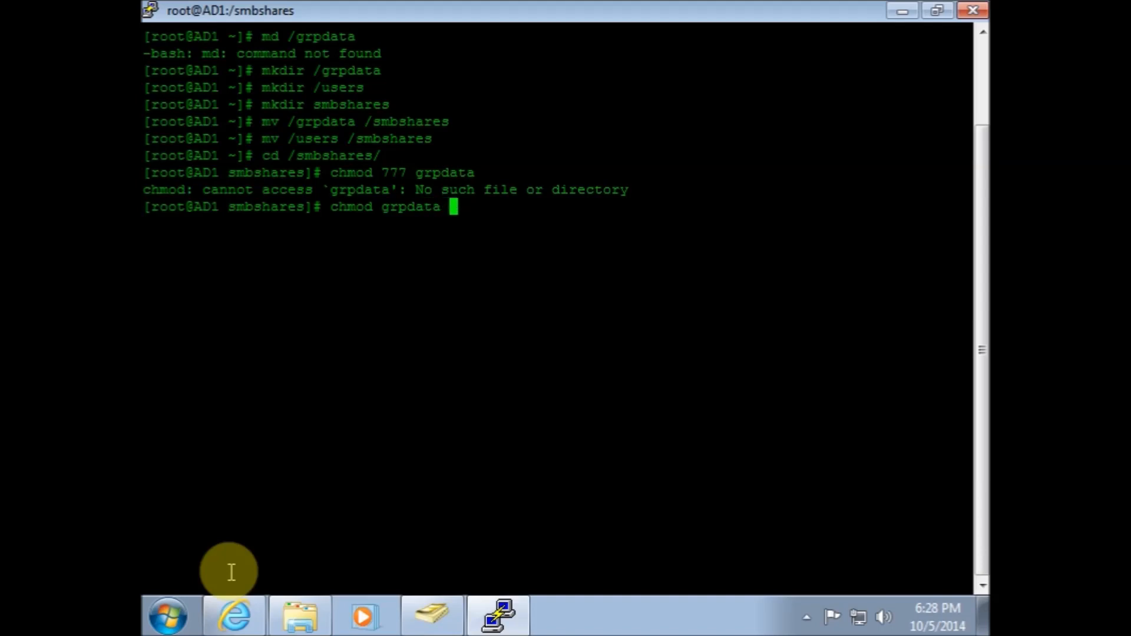
type("777")
key("Return")
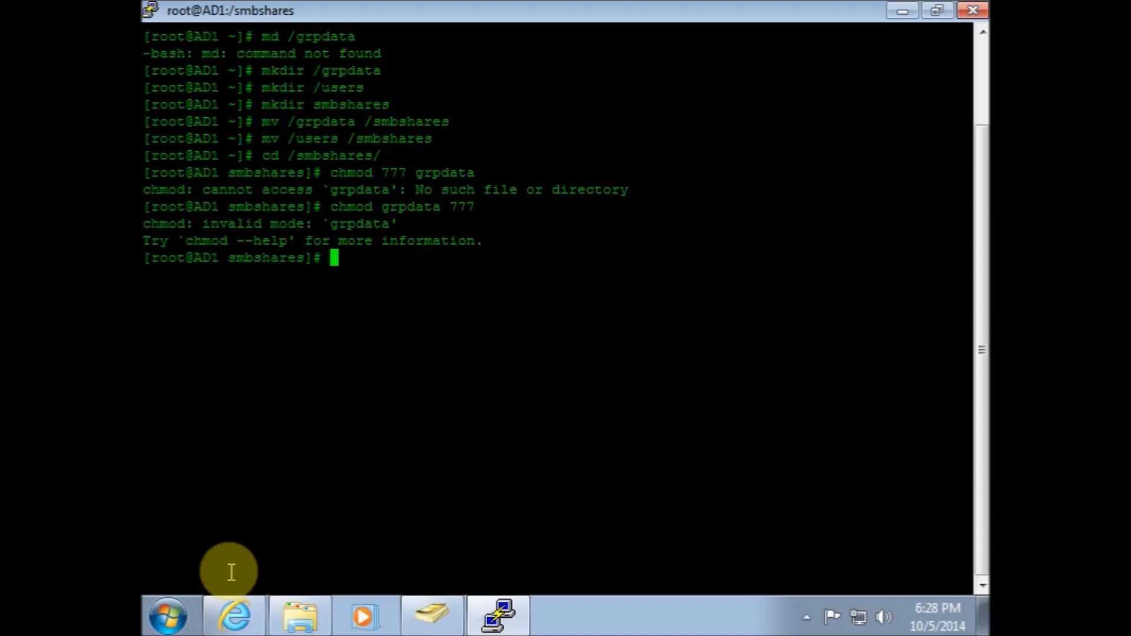
List the contents of /smbshares, including a long-format listing with ls -la
key("Up")
key("Left")
key("Left")
key("Left")
key("Left")
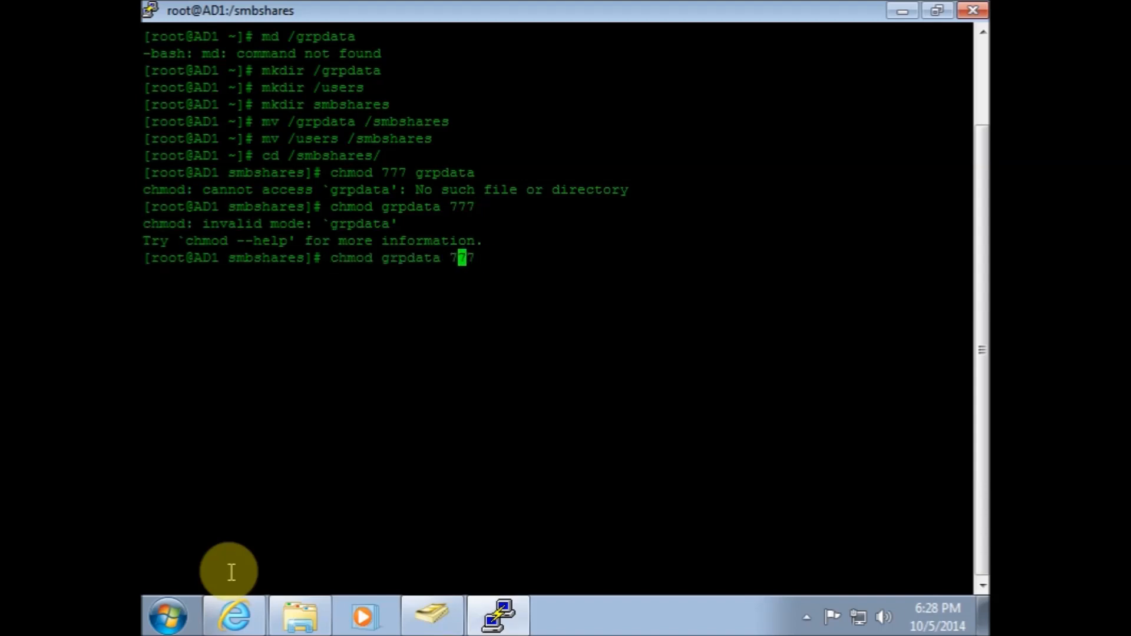
key("BackSpace")
key("BackSpace")
key("BackSpace")
key("BackSpace")
key("BackSpace")
key("BackSpace")
key("BackSpace")
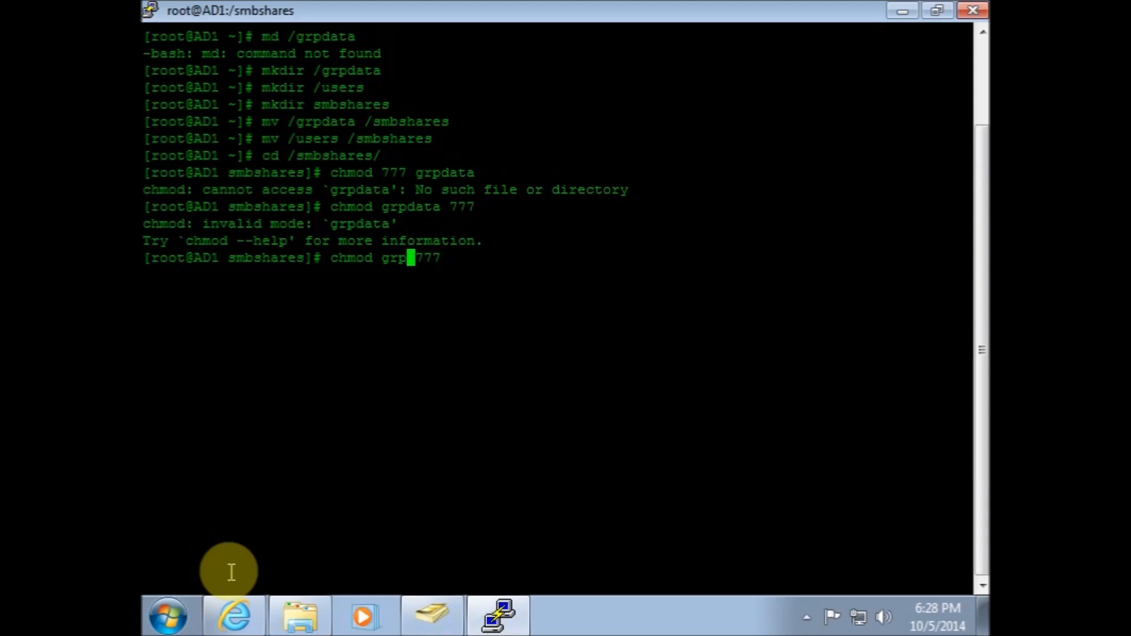
key("Delete")
key("Right")
key("Right")
key("Right")
key("BackSpace")
key("BackSpace")
key("BackSpace")
key("BackSpace")
key("BackSpace")
key("BackSpace")
key("BackSpace")
key("BackSpace")
key("BackSpace")
key("BackSpace")
type("ls")
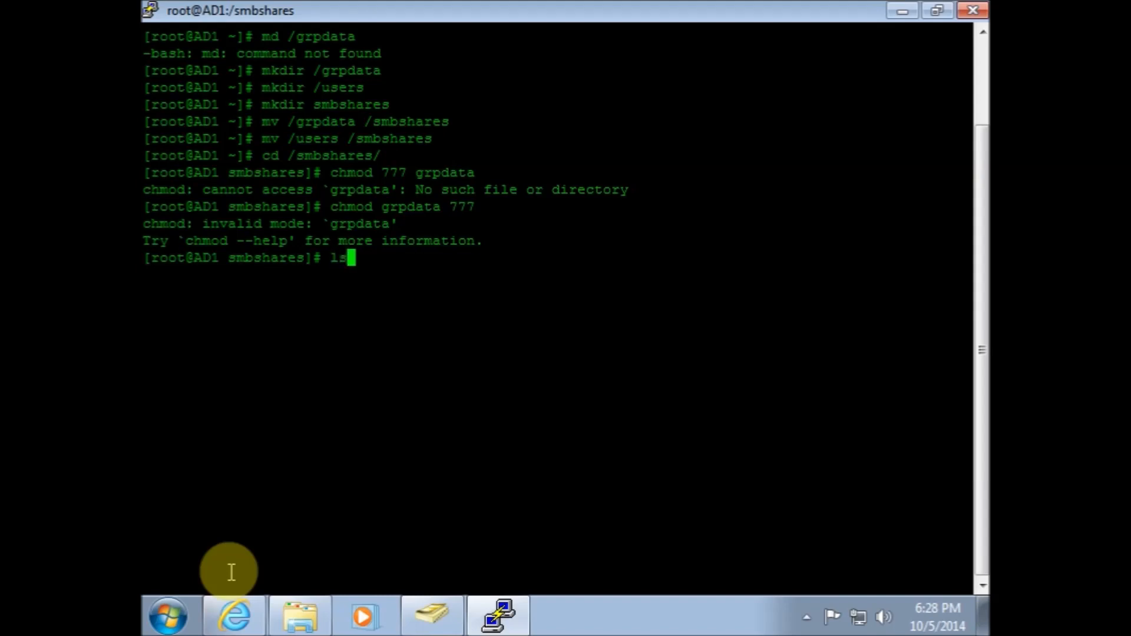
key("Return")
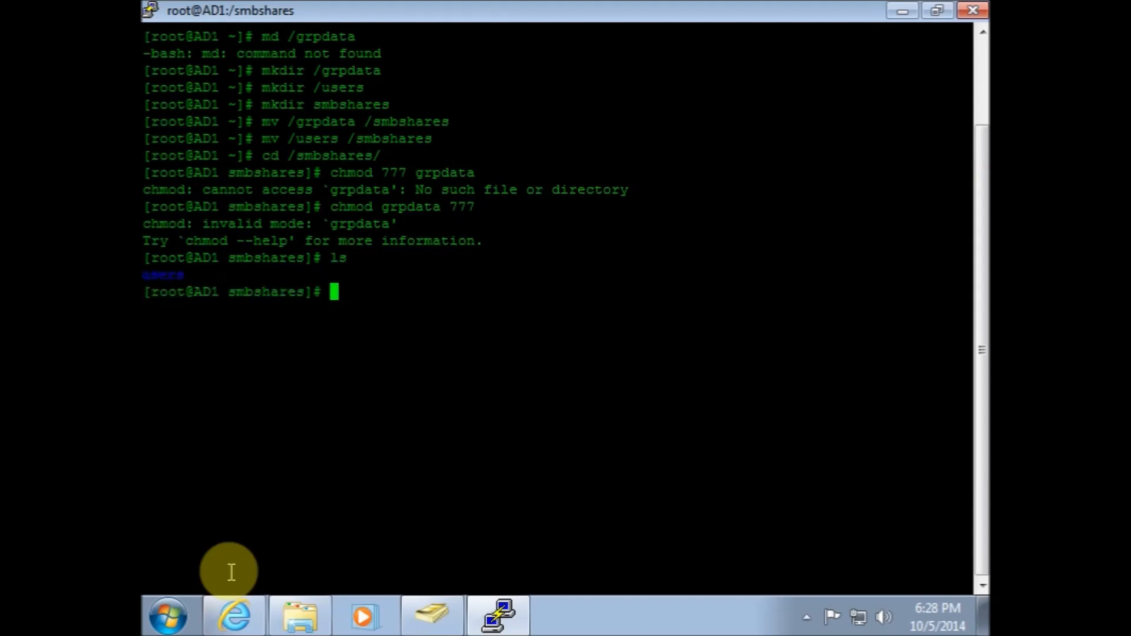
type("ls")
key("Return")
type("ls -la")
key("Return")
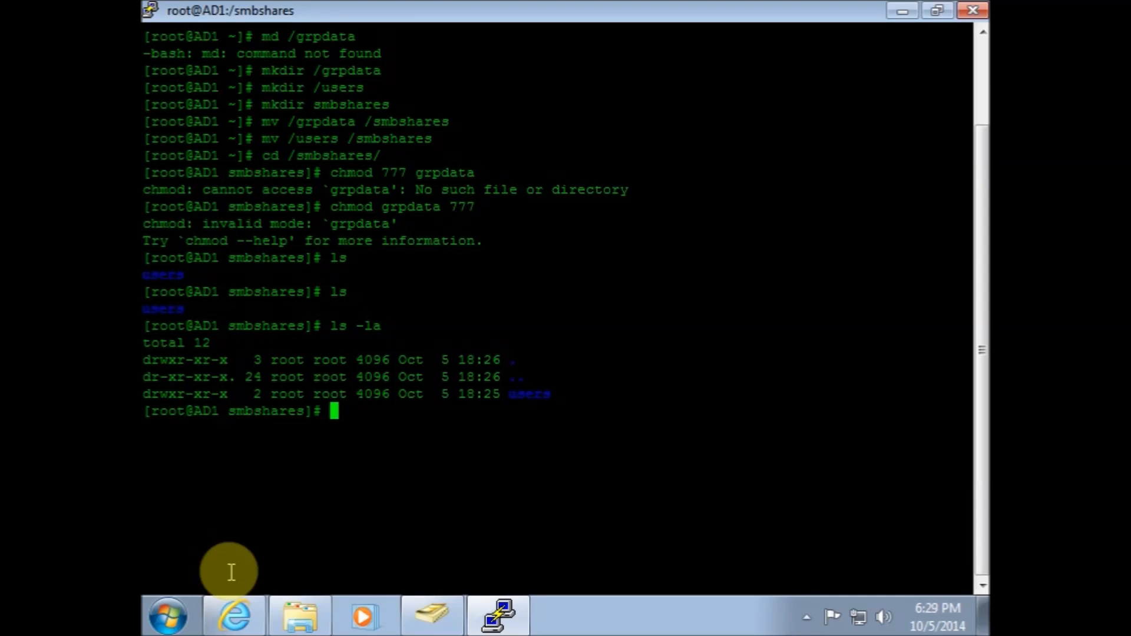
Create a grpdata directory inside /smbshares with mkdir and list the directory
type("md grpdata")
key("Return")
type("mkdir grpdata")
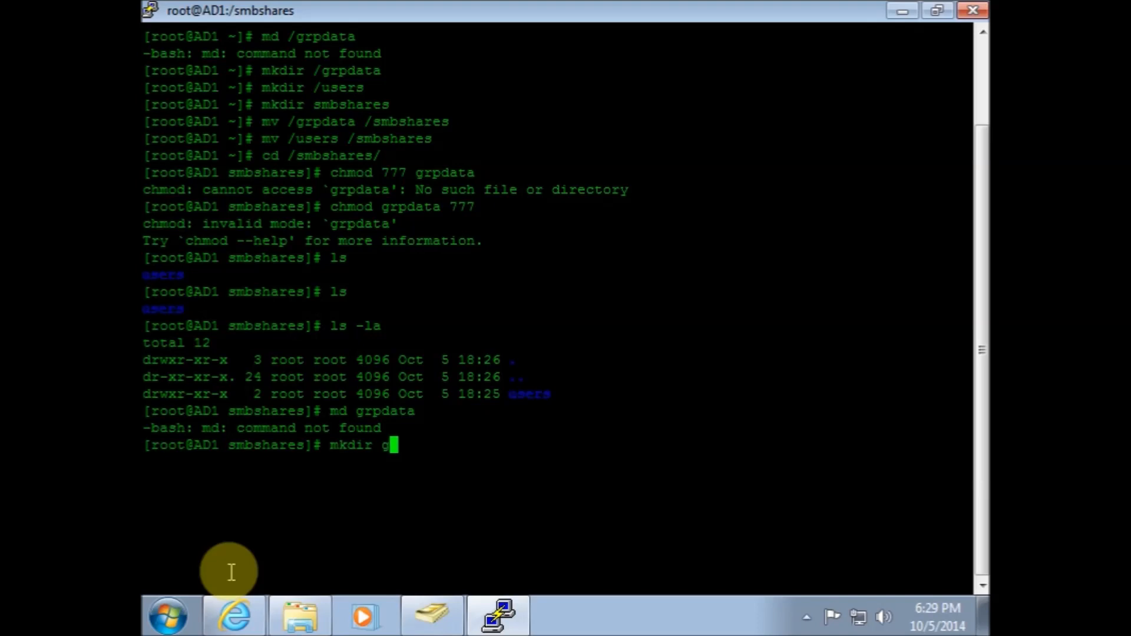
key("Return")
type("ls")
key("Return")
Rerun the chmod command with grpdata placed before 777
key("Up")
key("Up")
key("Up")
key("Up")
key("Up")
key("Up")
key("Up")
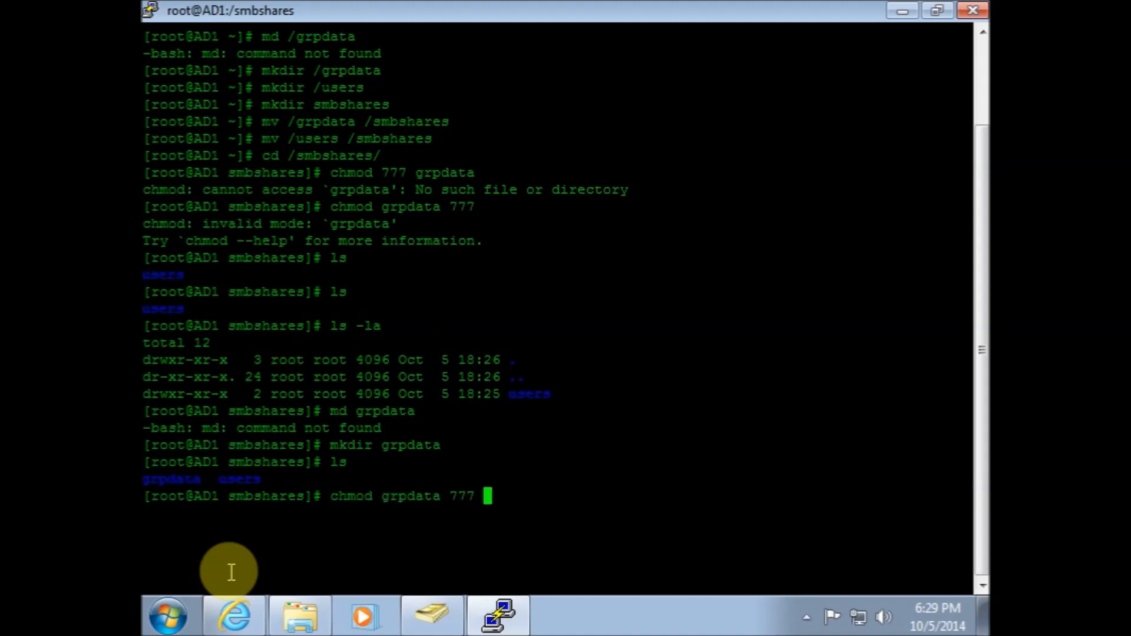
key("Return")
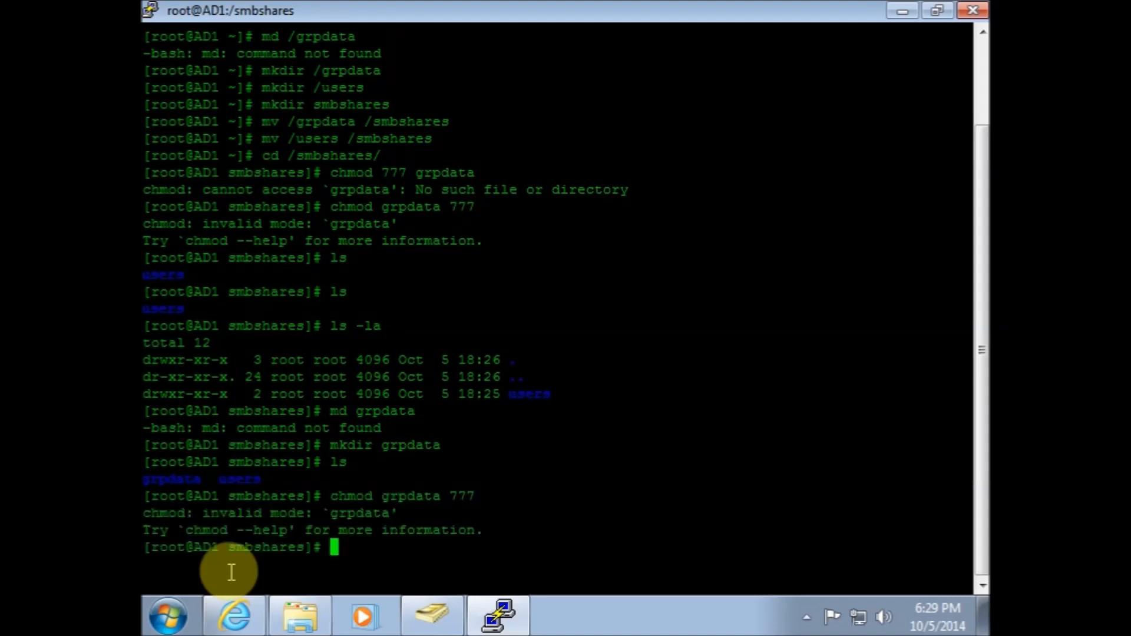
key("Up")
key("Left")
key("Left")
key("Left")
key("Left")
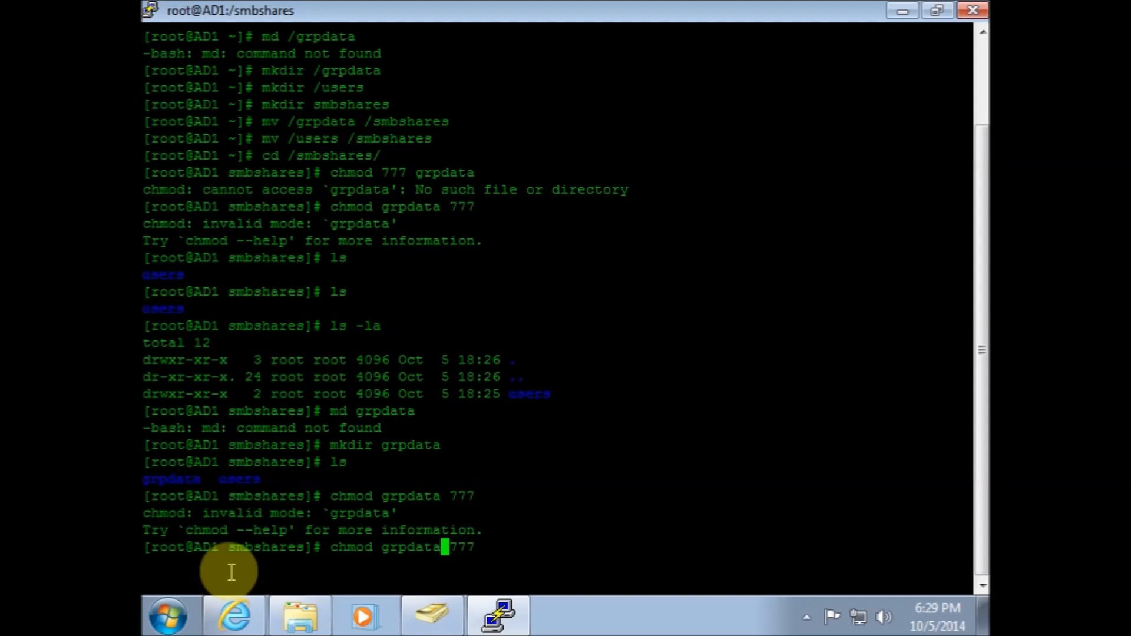
key("Right")
key("Right")
key("Right")
key("Right")
key("BackSpace")
key("BackSpace")
key("BackSpace")
key("BackSpace")
key("BackSpace")
key("BackSpace")
key("BackSpace")
key("BackSpace")
key("BackSpace")
key("BackSpace")
key("BackSpace")
key("BackSpace")
key("BackSpace")
key("BackSpace")
key("BackSpace")
key("BackSpace")
key("BackSpace")
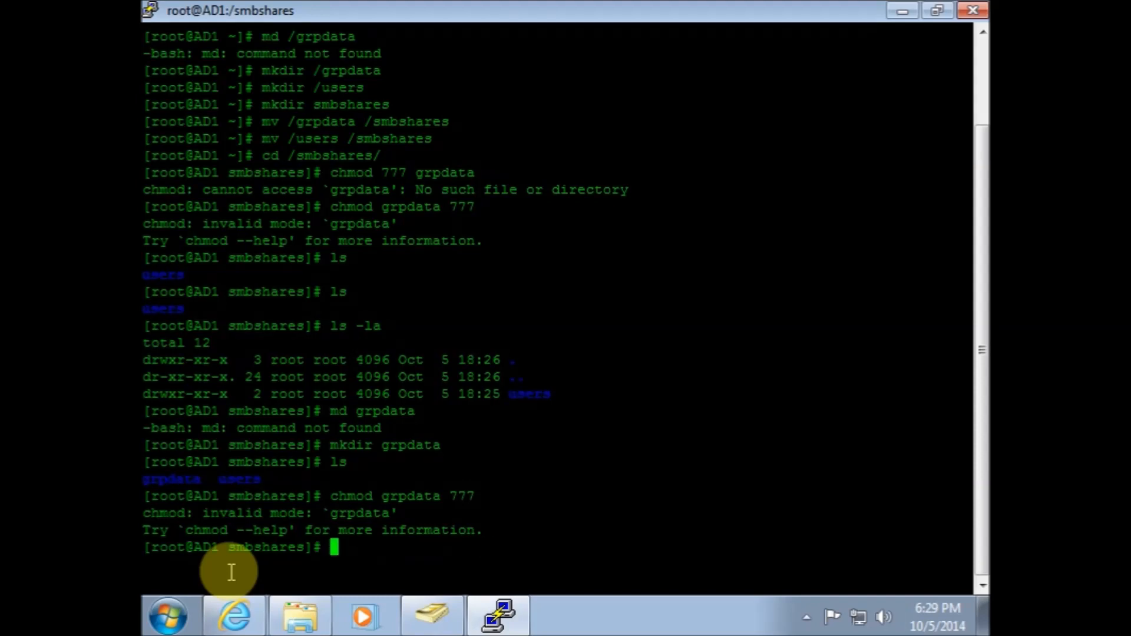
Set permissions 777 on the grpdata directory with chmod
key("Up")
key("BackSpace")
key("BackSpace")
key("BackSpace")
key("BackSpace")
key("Left")
key("Left")
key("Left")
key("Left")
key("Left")
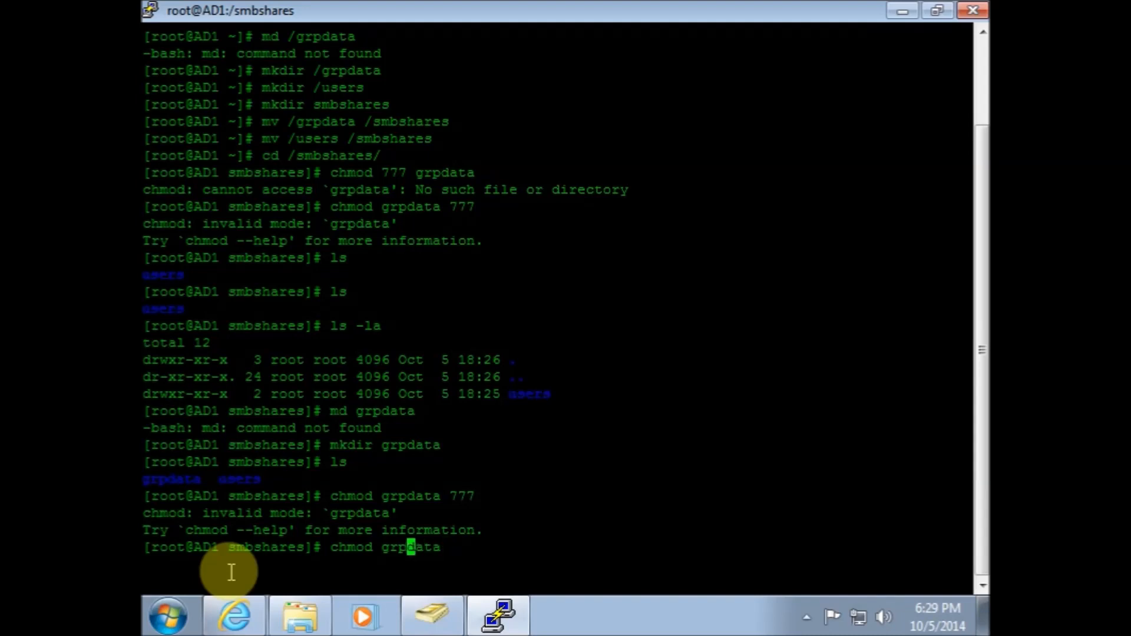
type("777")
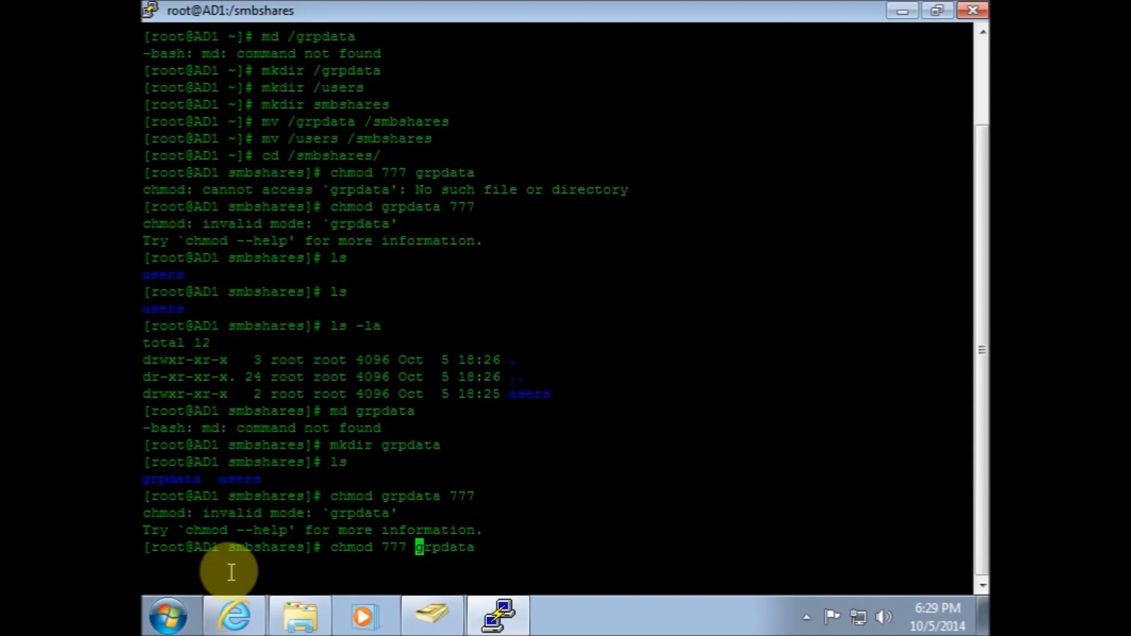
key("Return")
Set permissions 777 on the users directory with chmod
type("ch")
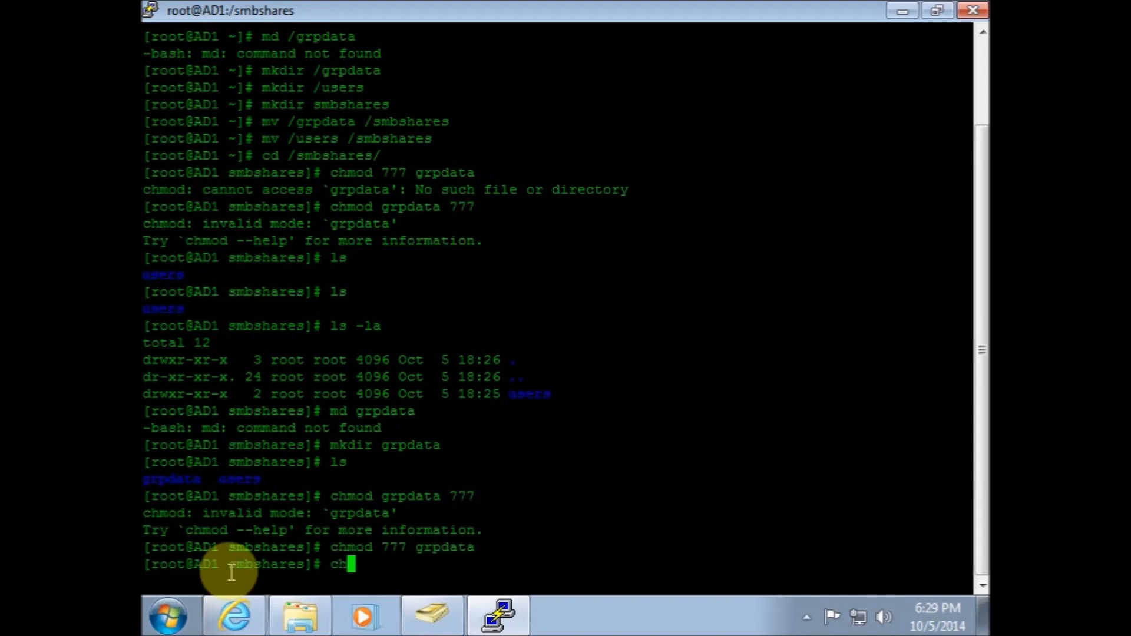
type("mod 777")
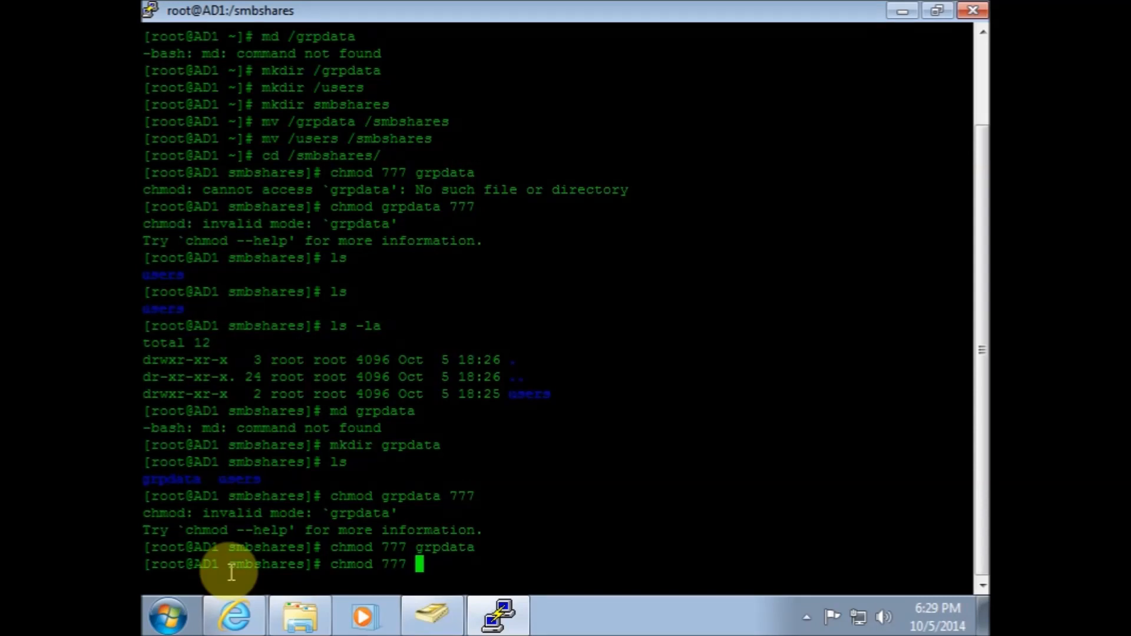
type(" users")
key("Return")
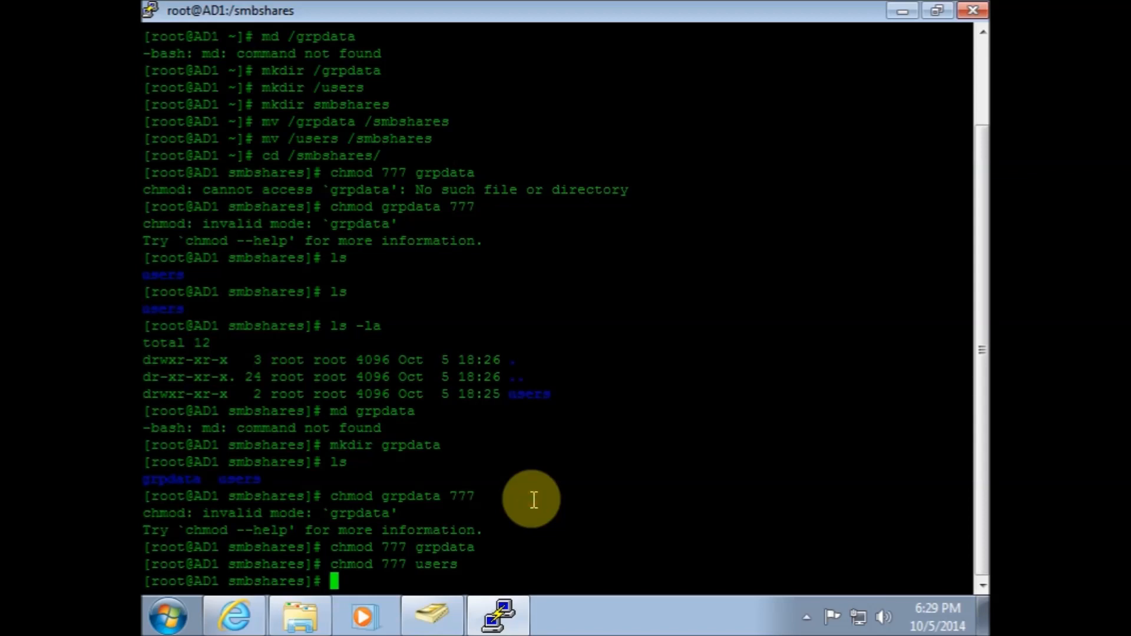
Open /etc/fstab in the vi editor
type("vi /etc/fstab")
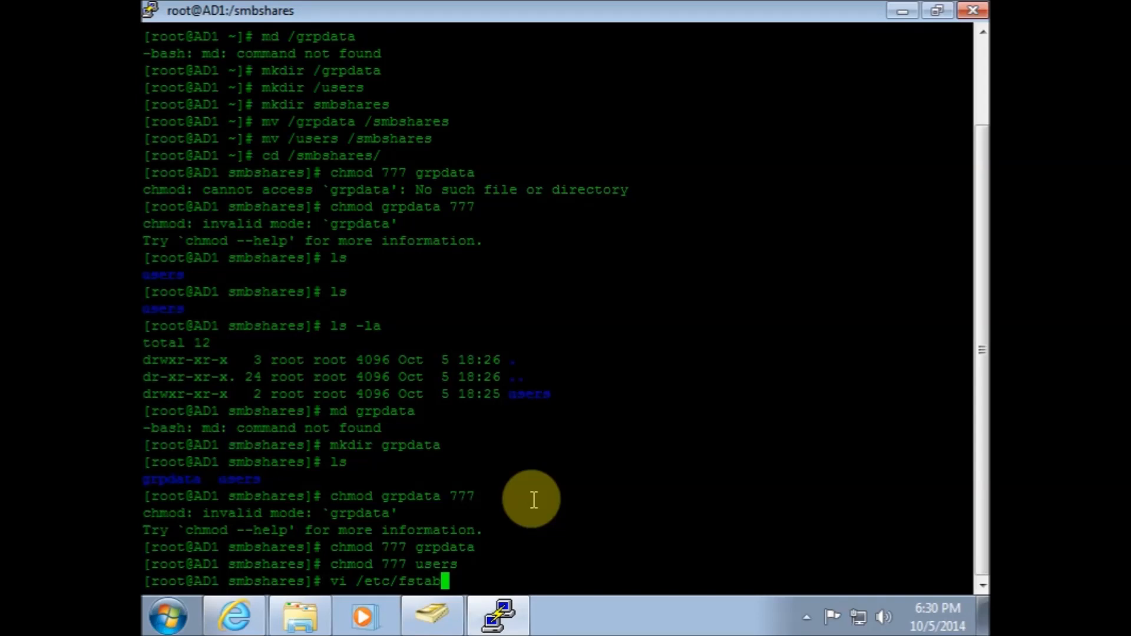
key("Return")
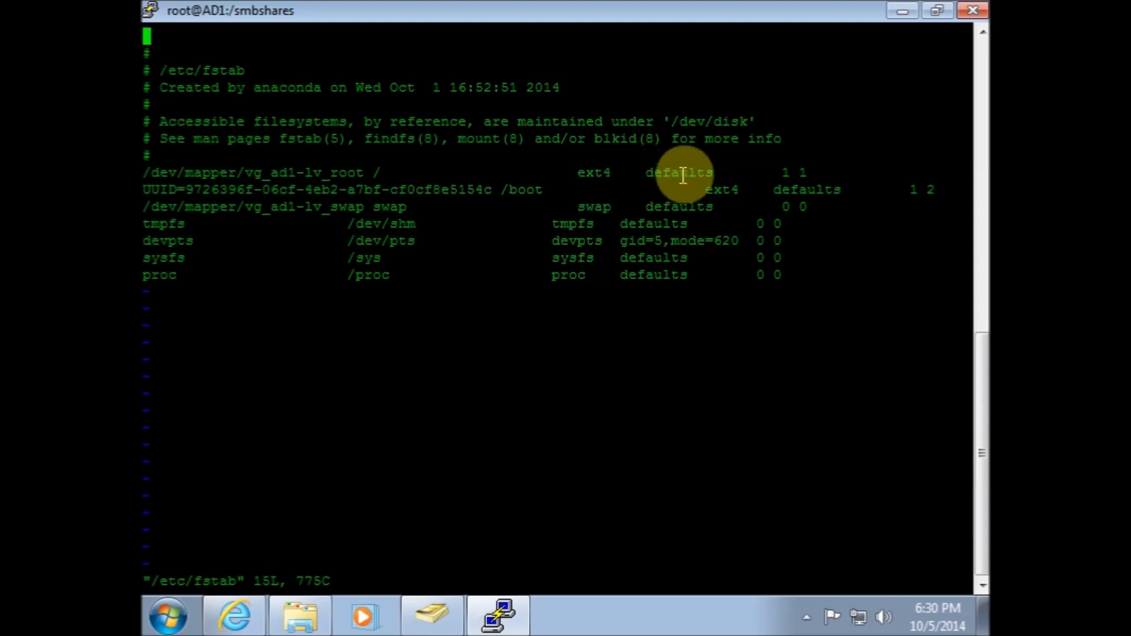
Replace the root filesystem's defaults mount options with user_xattr,acl and save the file
key("i")
key("Down")
key("Down")
key("Down")
key("Down")
key("Down")
key("Down")
key("Down")
key("Down")
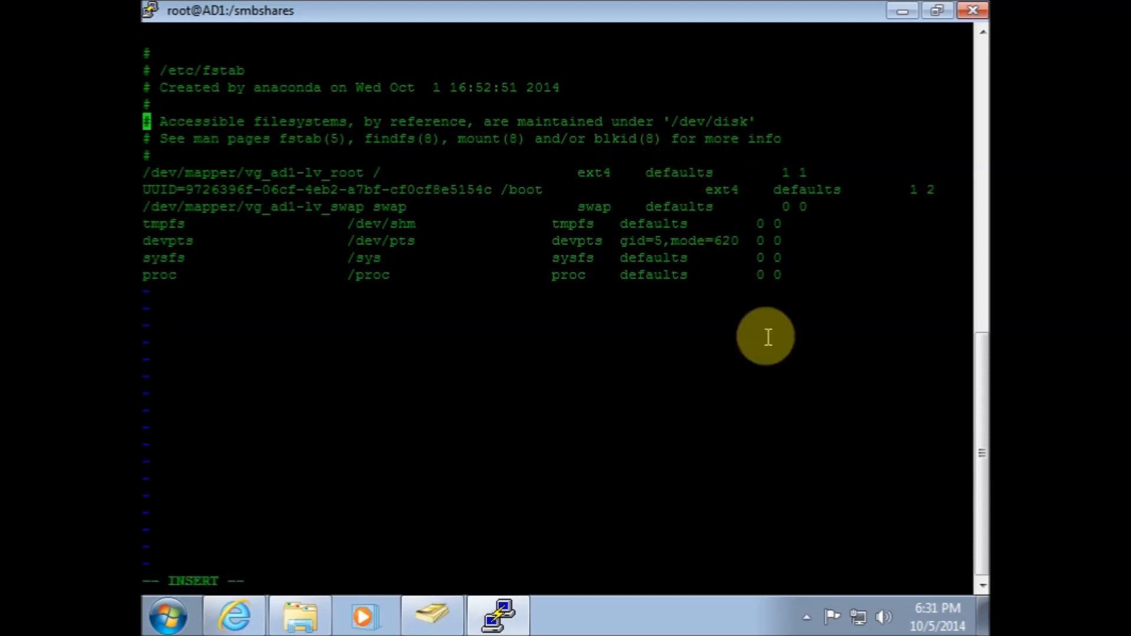
key("Right")
key("Right")
key("Right")
key("Right")
key("Right")
key("Right")
key("Right")
key("Right")
key("Right")
key("Right")
key("Right")
key("Right")
key("Right")
key("Right")
key("Right")
key("Right")
key("Right")
key("Right")
key("Right")
key("Right")
key("Right")
key("Right")
key("Right")
key("Right")
key("Right")
key("Right")
key("Right")
key("Right")
key("Right")
key("Right")
key("Right")
key("BackSpace")
key("BackSpace")
key("BackSpace")
key("BackSpace")
key("BackSpace")
key("BackSpace")
key("BackSpace")
key("BackSpace")
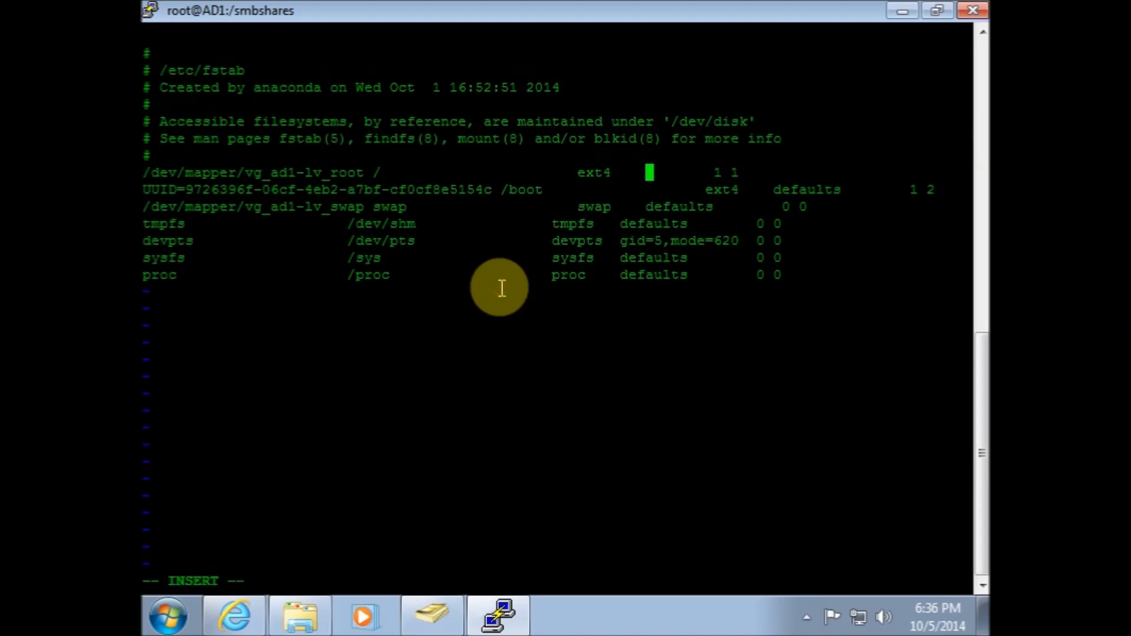
type("user_xattr,acl")
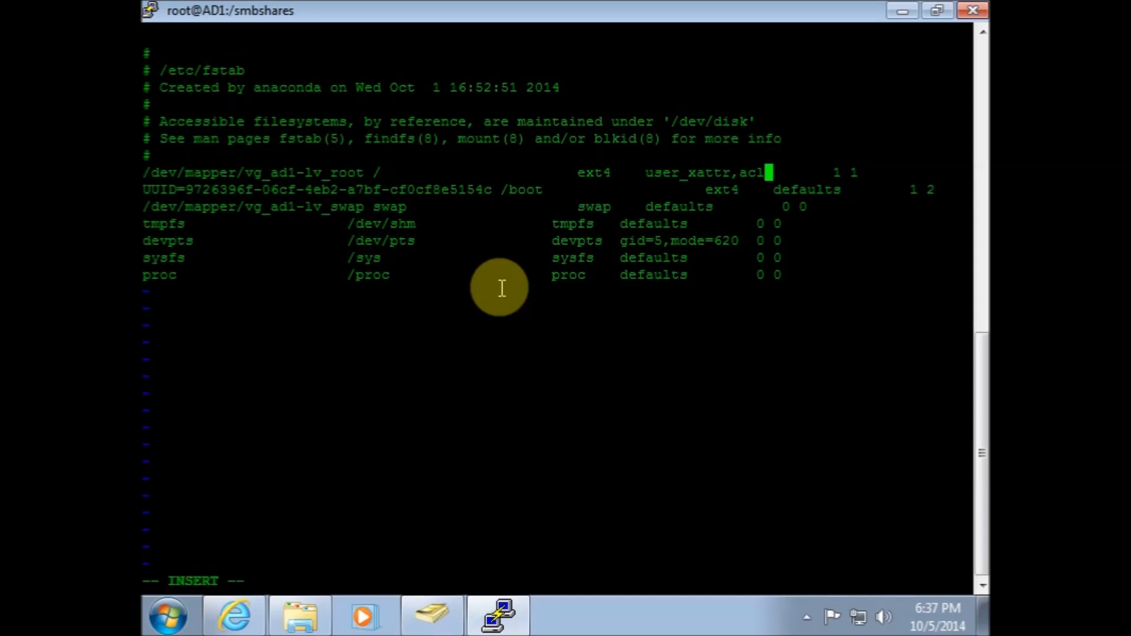
key("Escape")
type(":wq")
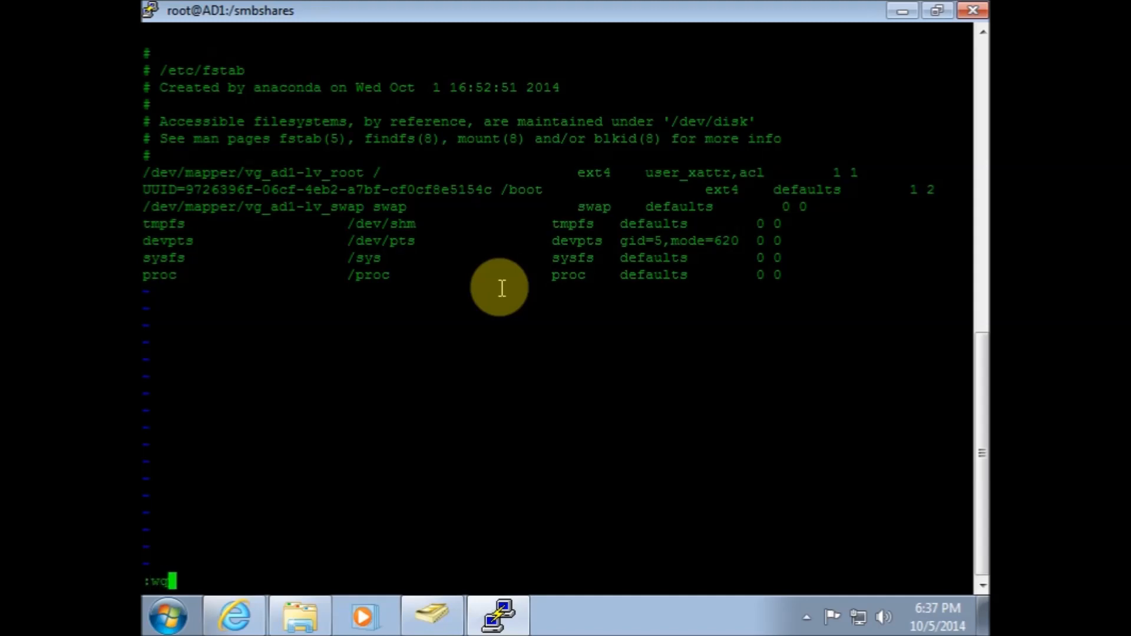
key("Return")
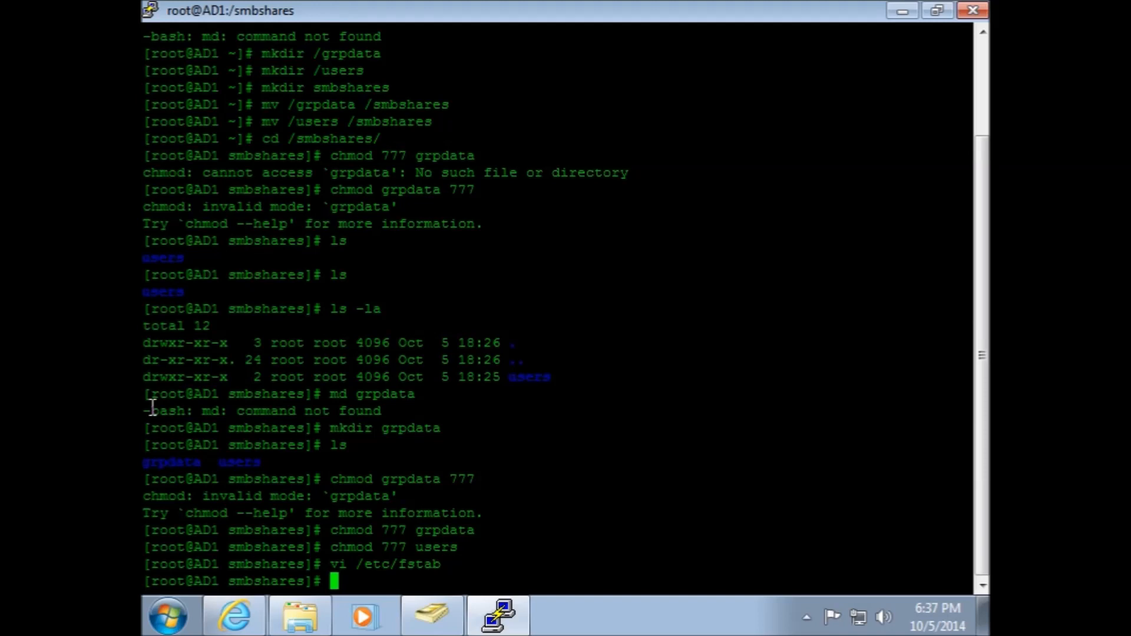
Open /usr/local/samba/etc/smb.conf in the vi editor
type("vi /usr/local")
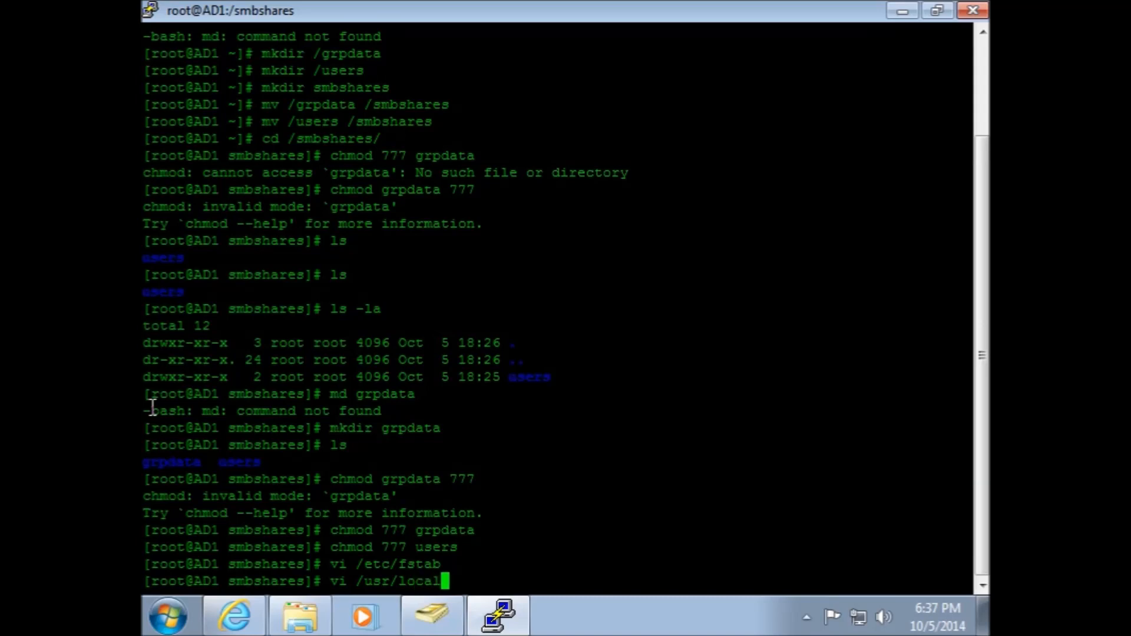
type("/samba/")
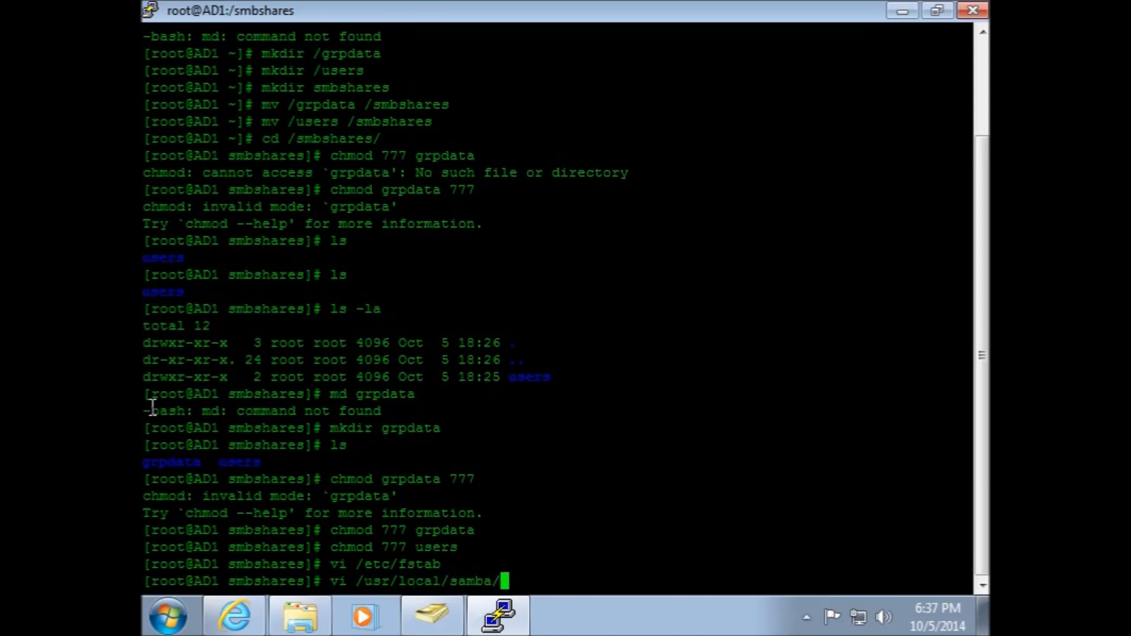
type("etc/smb.conf")
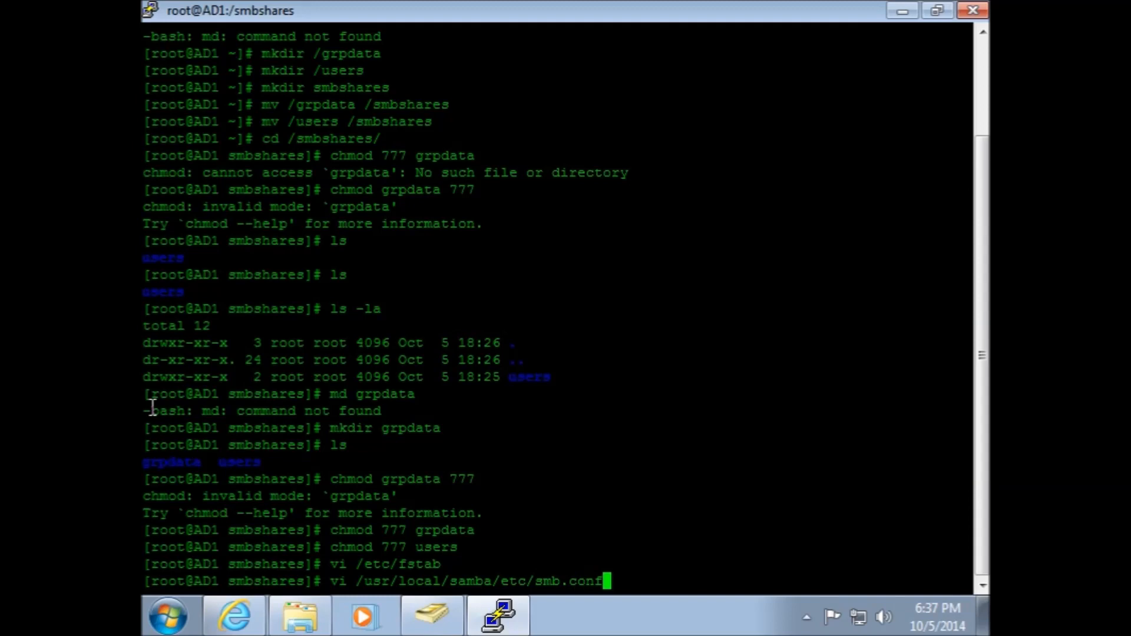
key("Return")
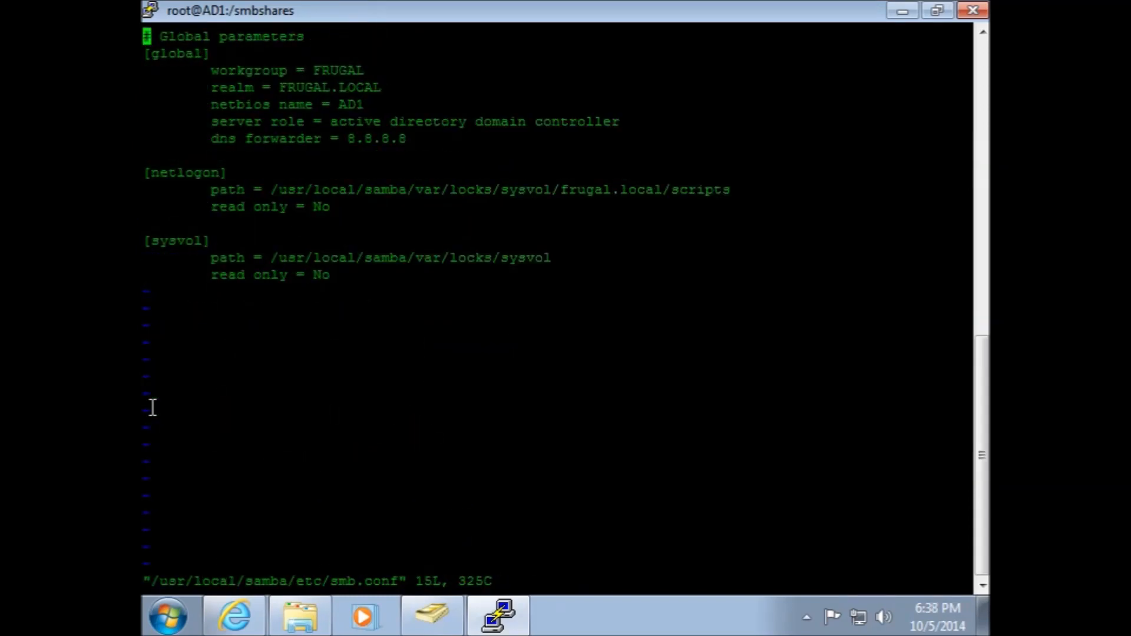
Append a [grpdata] share section with path = /smbshares/grpdata and read only = No after the sysvol section
key("Down")
key("Down")
key("Down")
key("Down")
key("Down")
key("Down")
key("Down")
key("Down")
key("Down")
key("Down")
key("Down")
key("Down")
key("Down")
key("Right")
key("Right")
key("Right")
key("Right")
key("Right")
key("Right")
key("Right")
key("Right")
key("Right")
key("Right")
key("Right")
key("Right")
key("Right")
key("Right")
key("i")
key("Right")
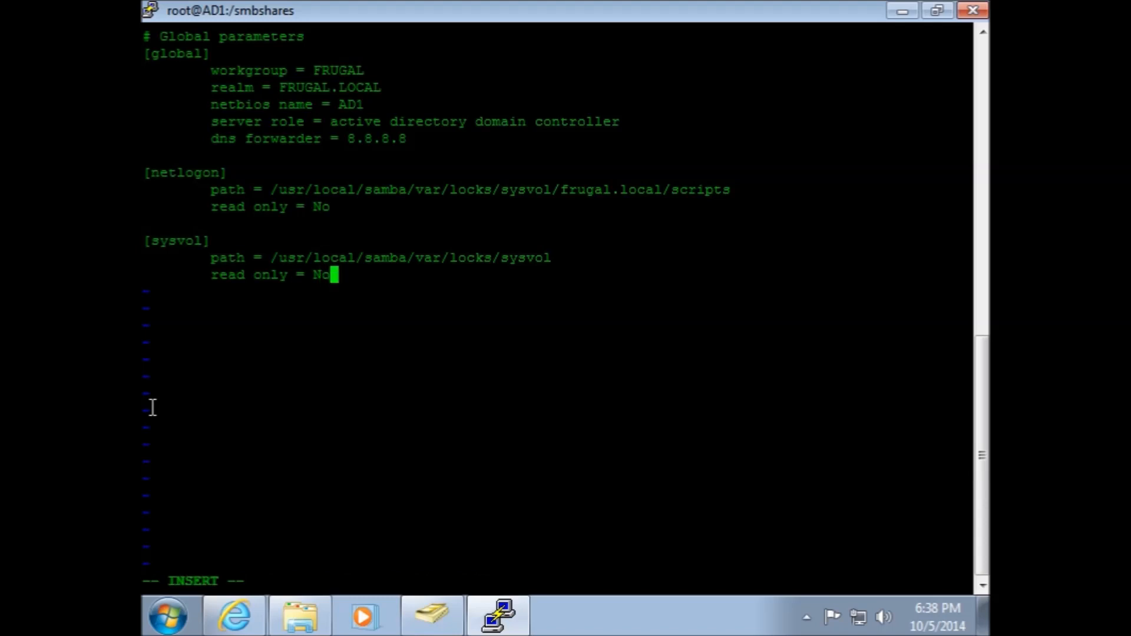
key("Return")
key("Return")
type("[")
type("grpdata")
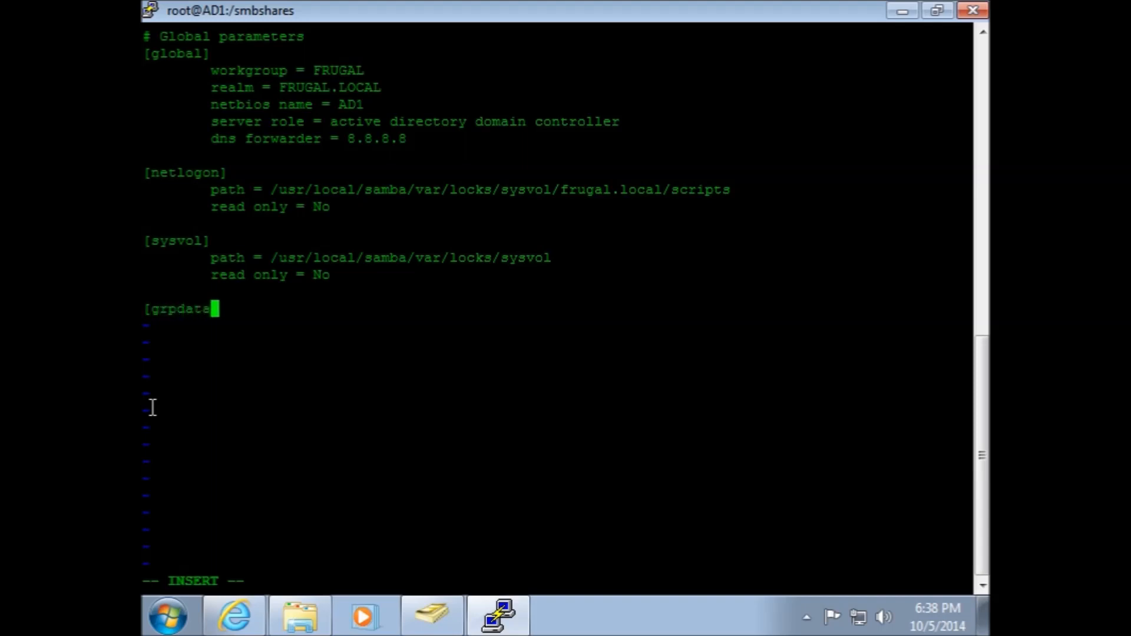
type("\\")
key("BackSpace")
type("]")
key("Return")
key("Tab")
type("path =")
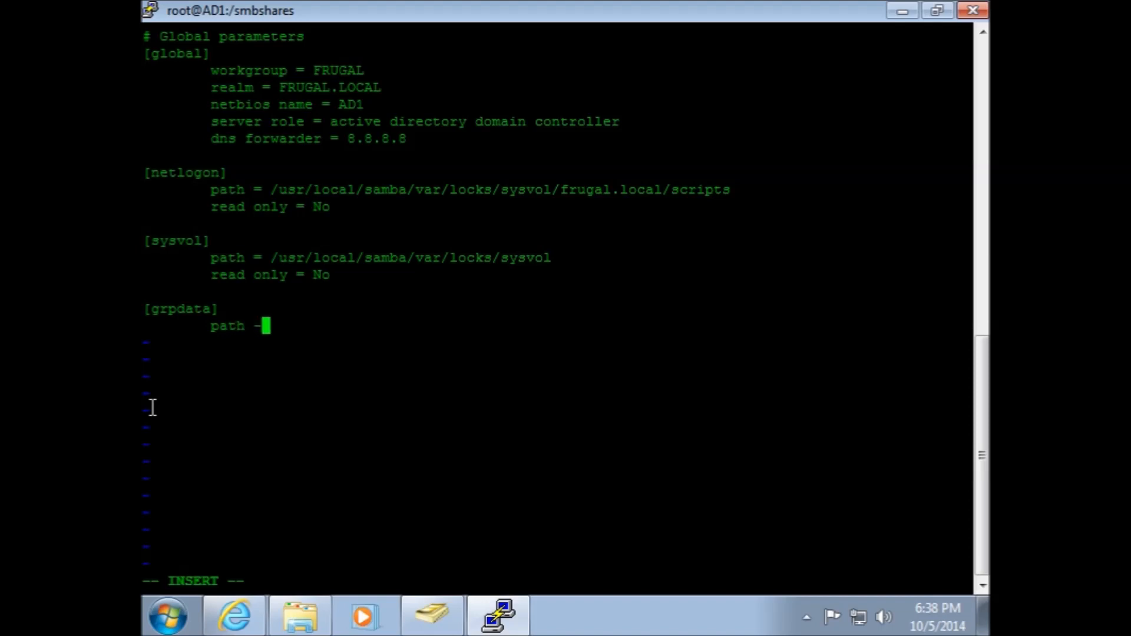
type(" /")
type("d")
key("BackSpace")
type("smbshares/grpdata")
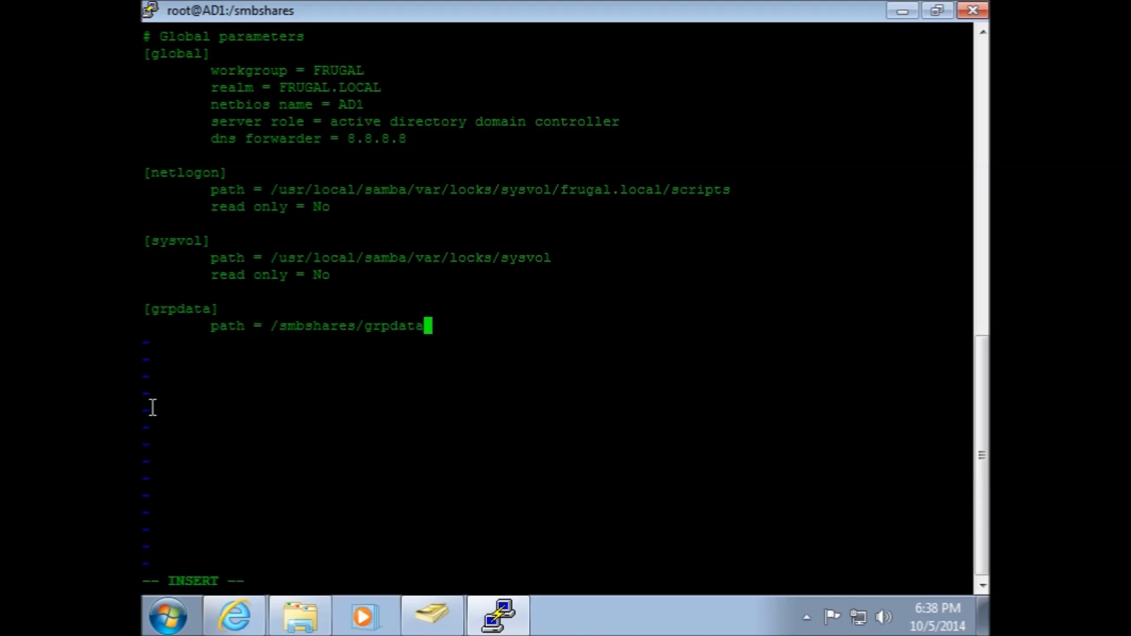
key("Return")
key("Tab")
type("rad")
type("d only =")
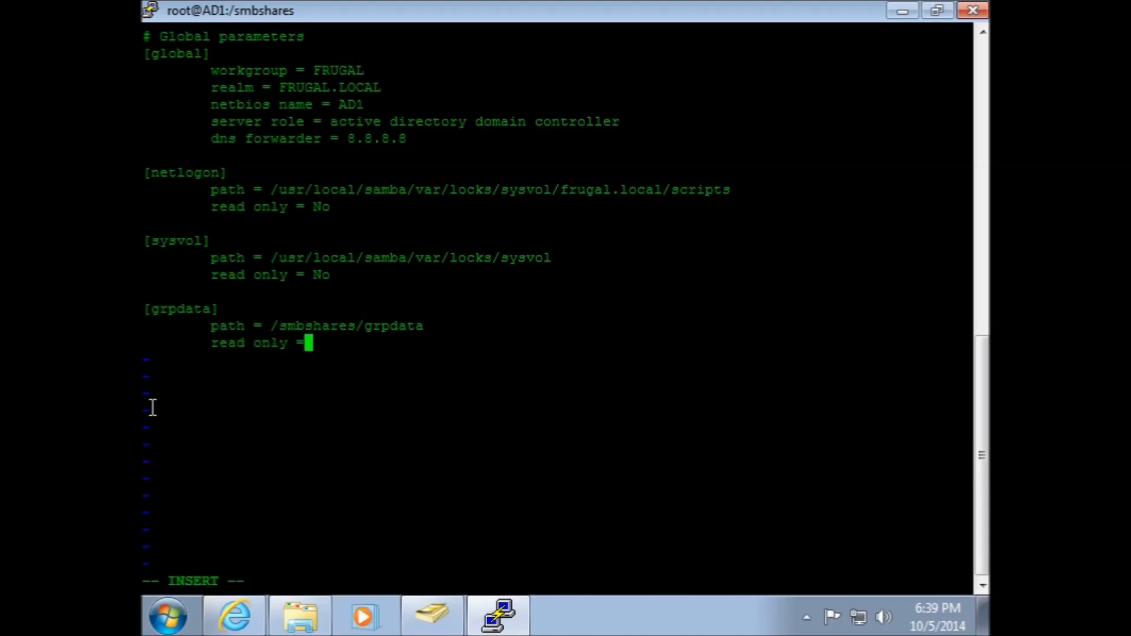
type(" No")
Add a [users] share section with path = /smbshares/users and read only = No, then save and quit
key("Return")
key("Return")
type("[users")
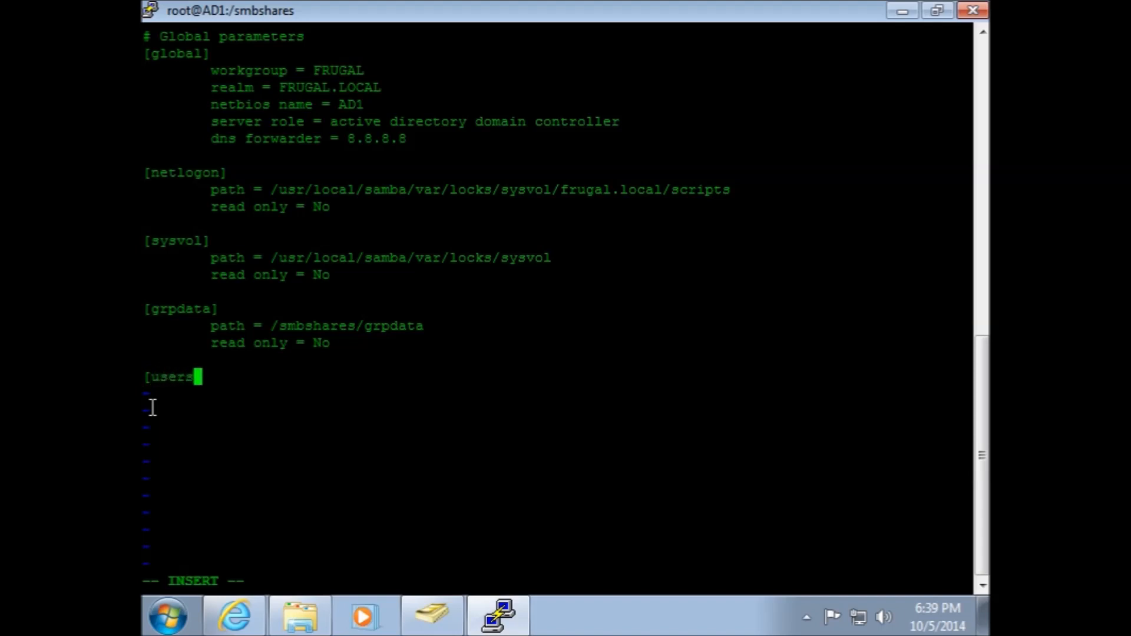
type("\\")
key("BackSpace")
type("]")
key("Return")
key("Tab")
type("path = ")
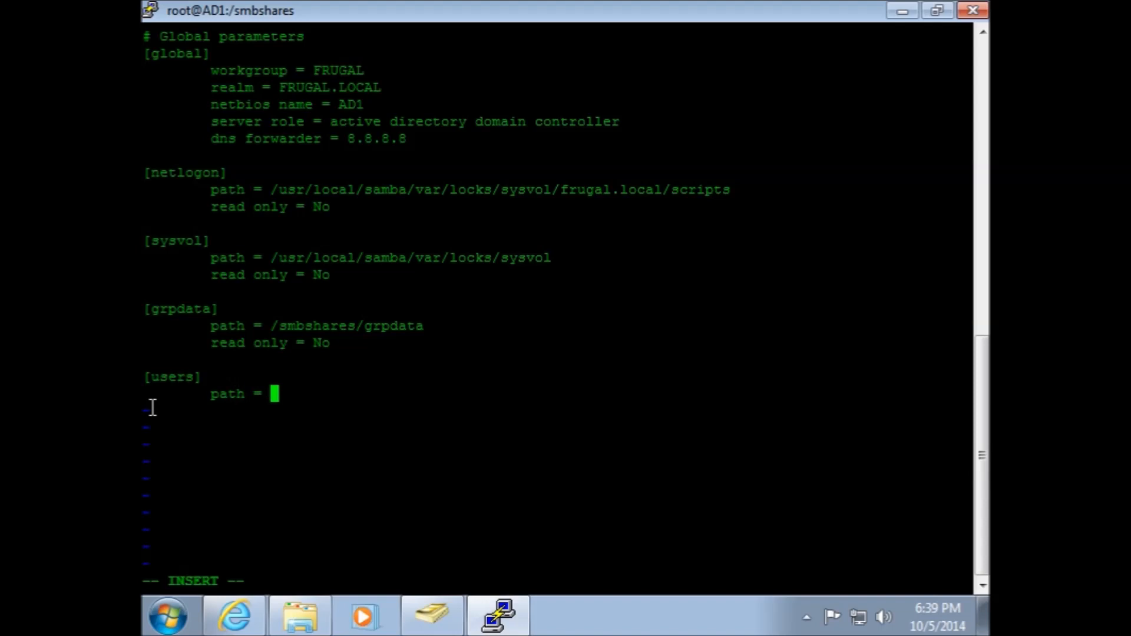
type("/smbshares/")
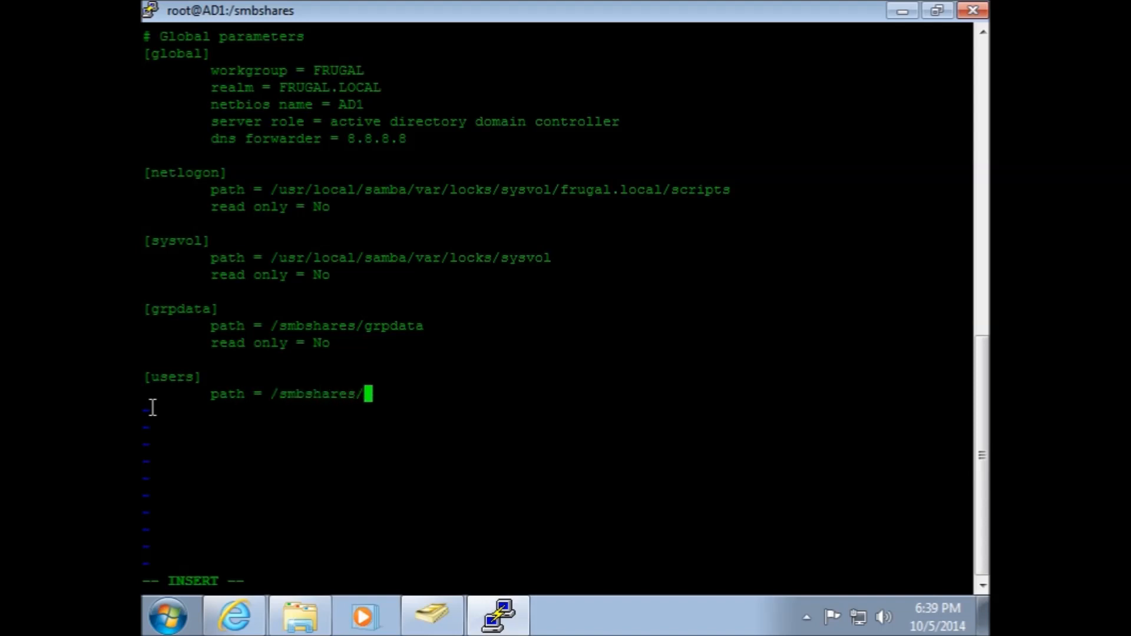
type("users")
key("Return")
key("Tab")
type("rea")
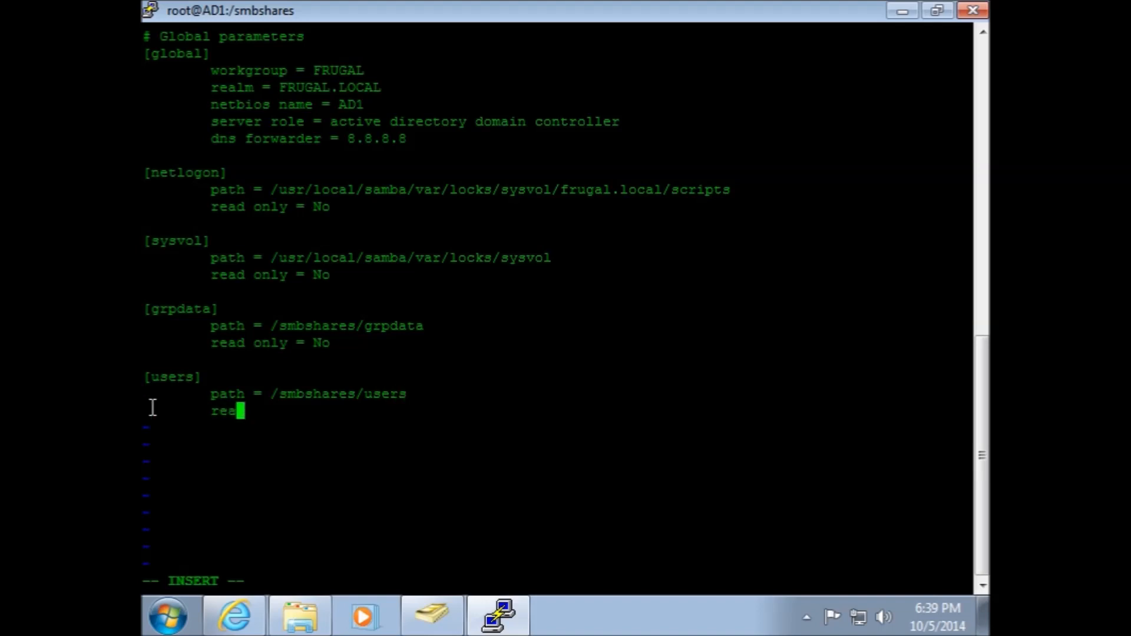
type("d only ")
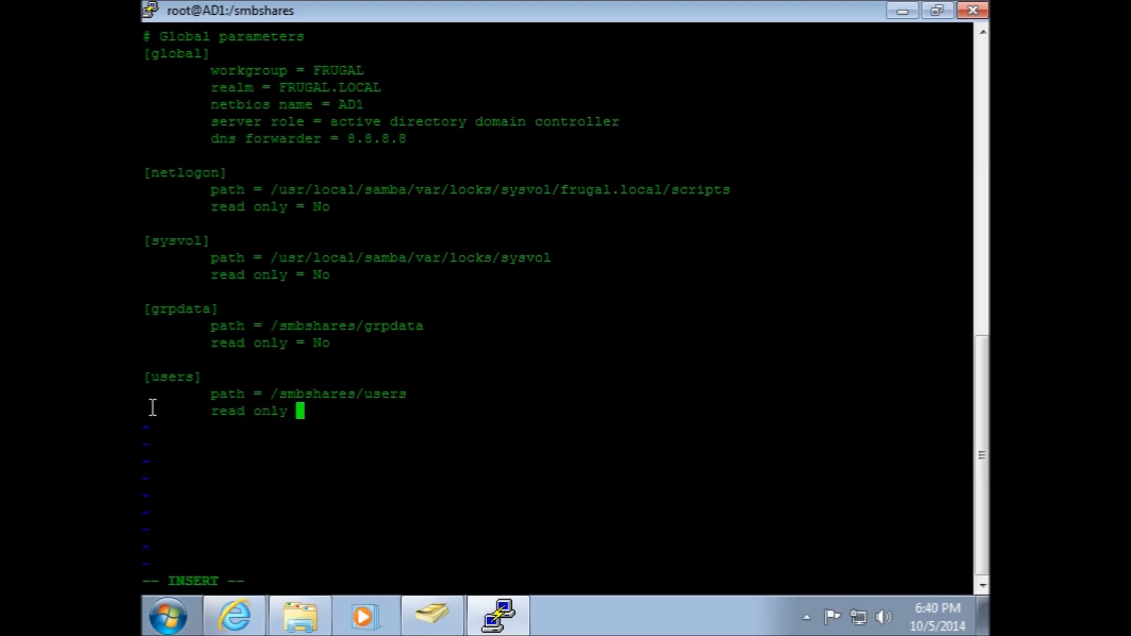
type("= No")
key("Escape")
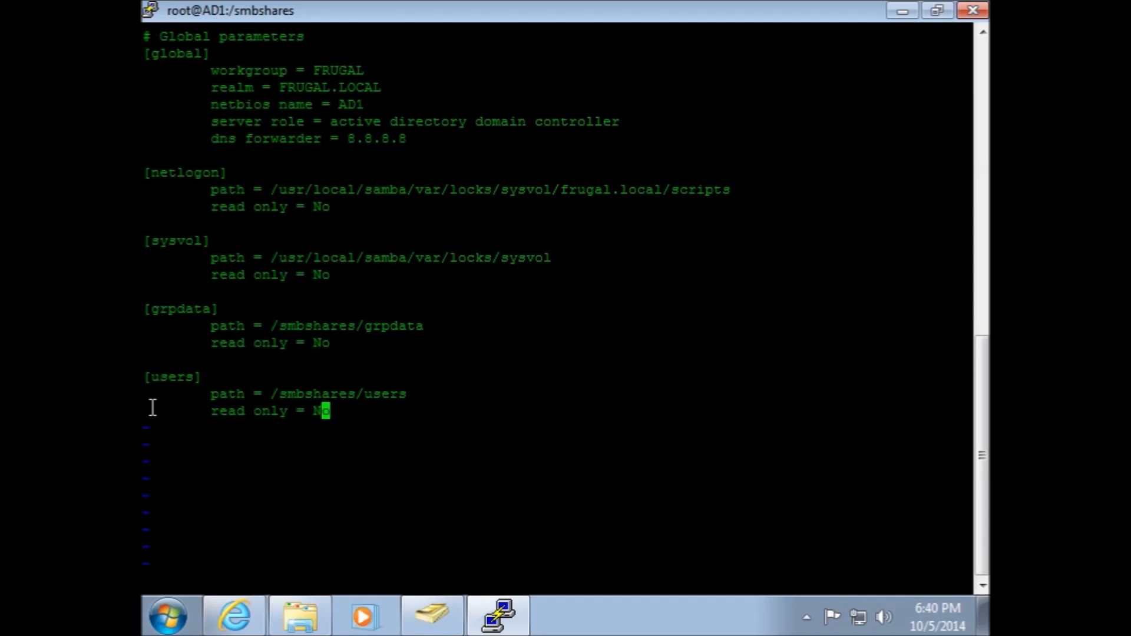
key("shift+semicolon")
type("wq")
key("Return")
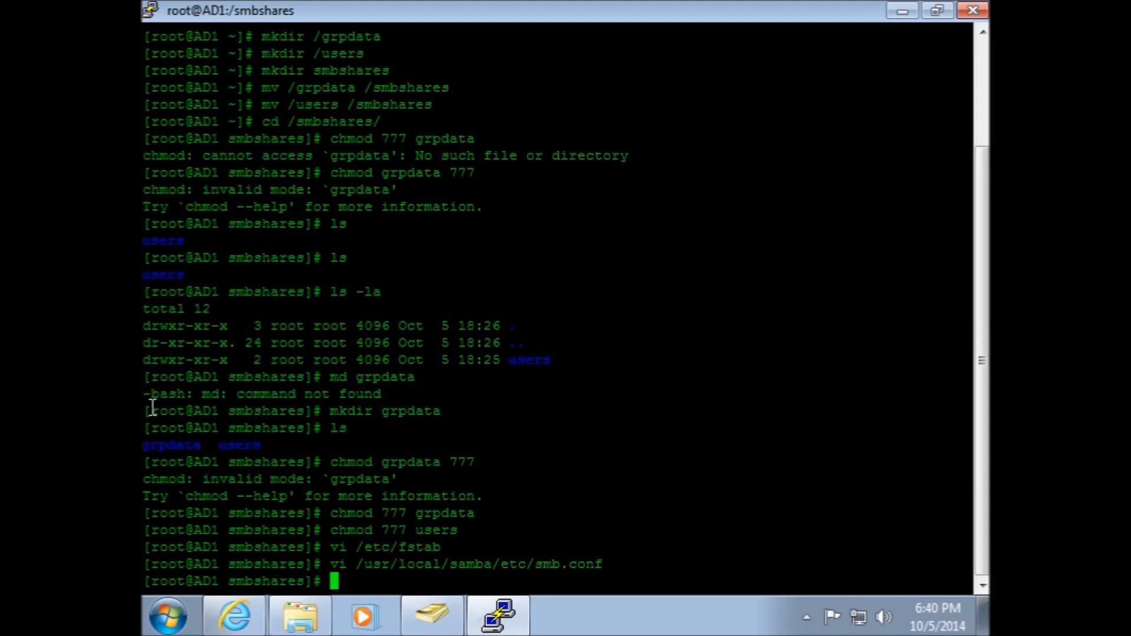
Reboot the server with shutdown now -r and dismiss the lost-connection error
type("shutdown n")
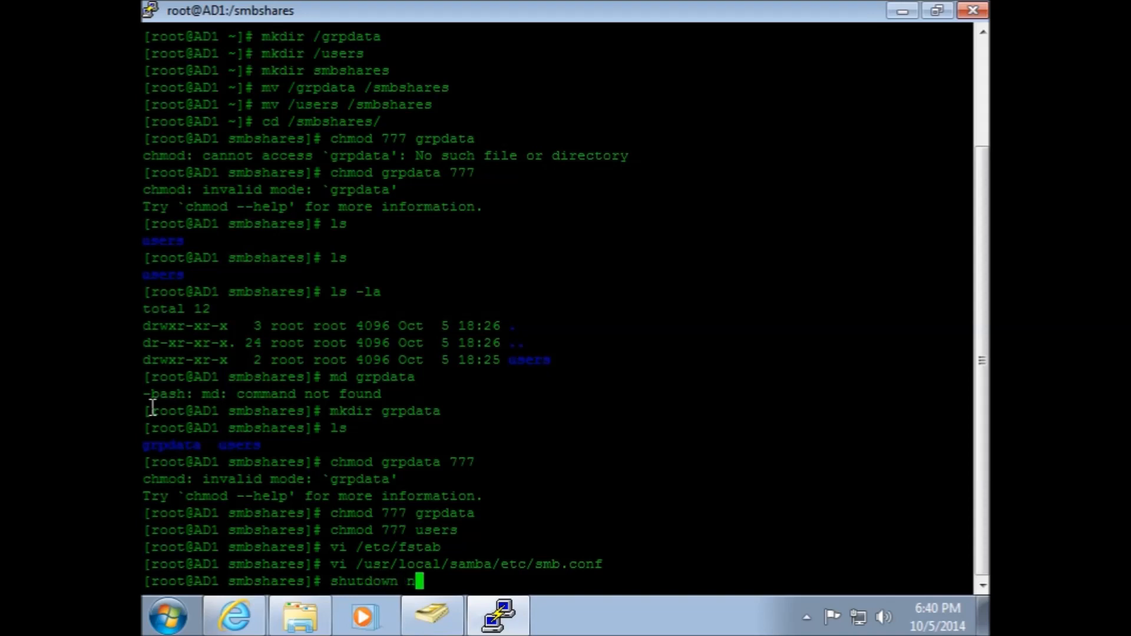
type("ow -r")
key("Return")
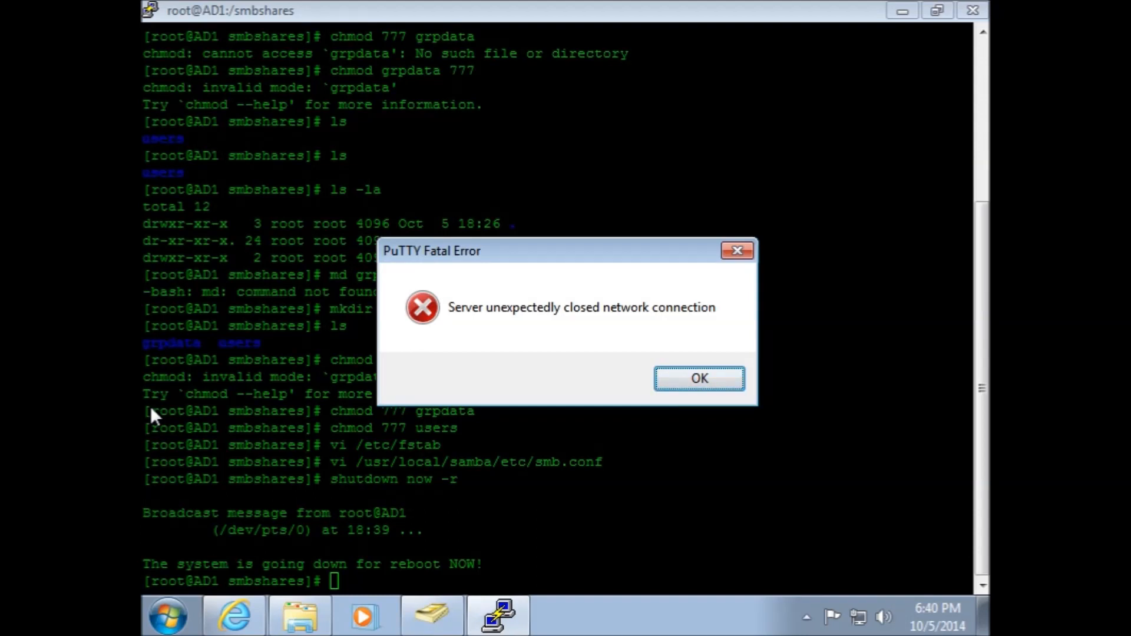
left_click(700, 378)
Bring up the AD1 virtual machine console window and reposition it to watch the boot
mouse_move(462, 629)
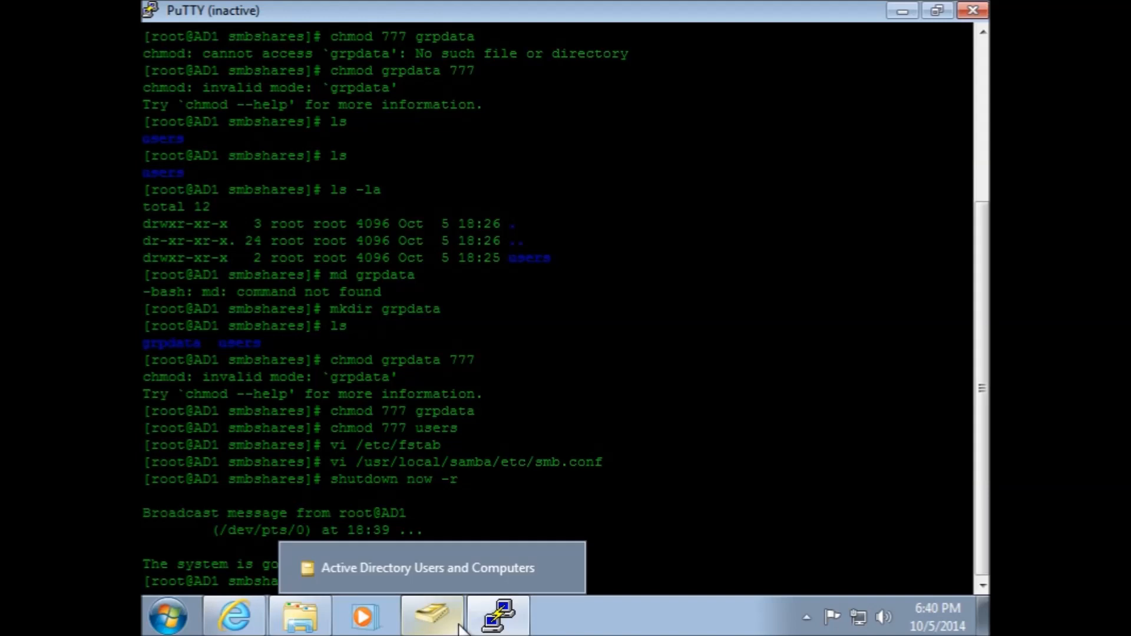
left_click(462, 628)
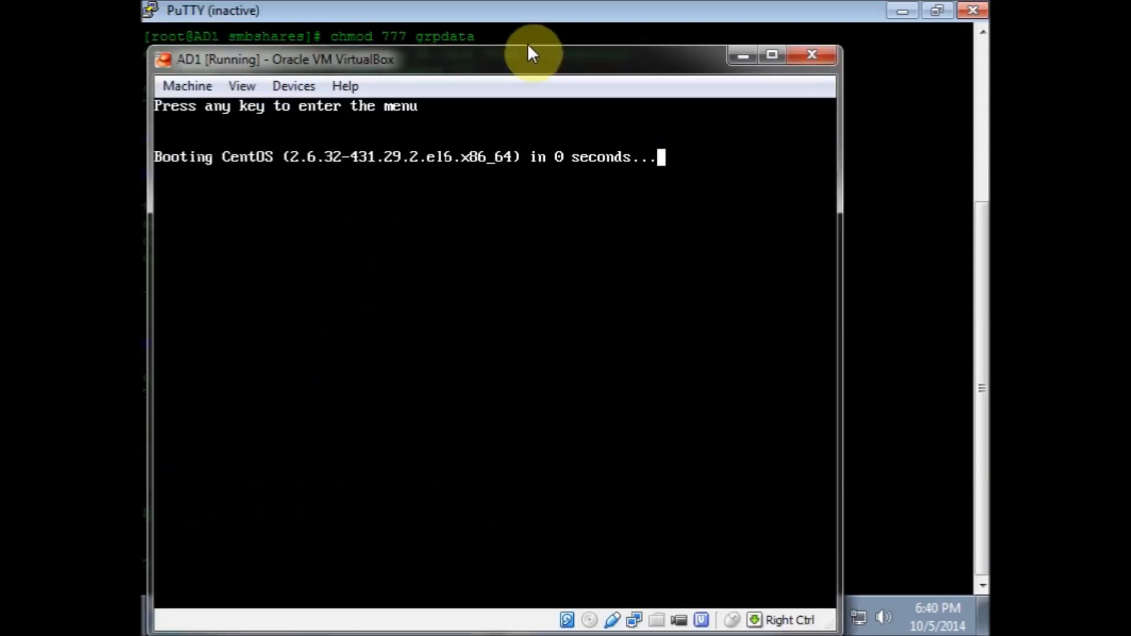
left_click_drag(530, 46, 568, 29)
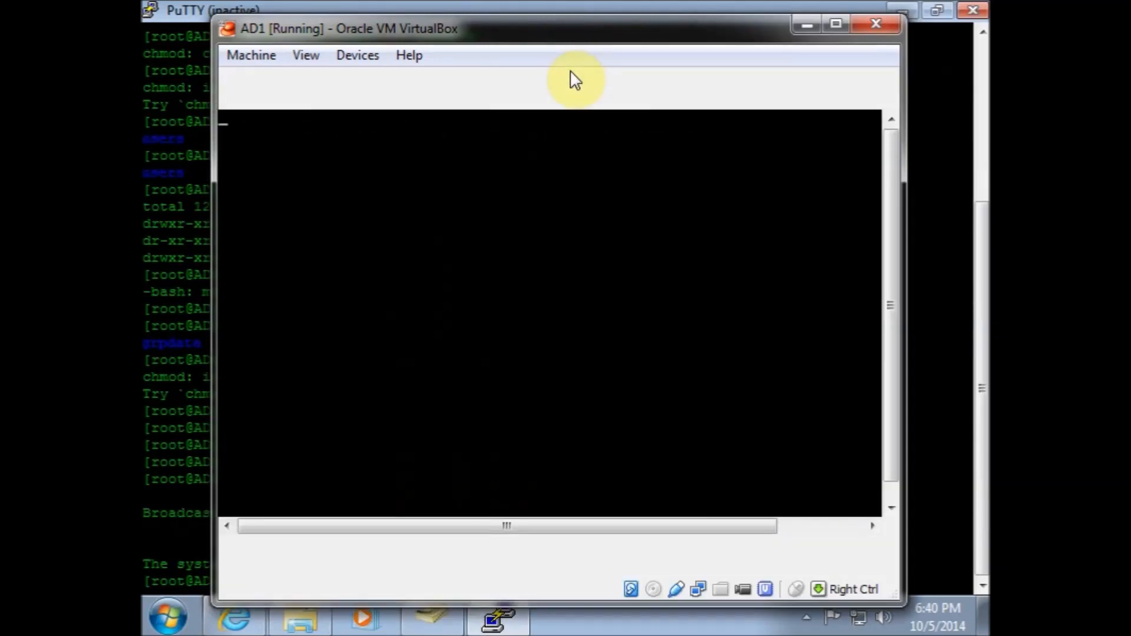
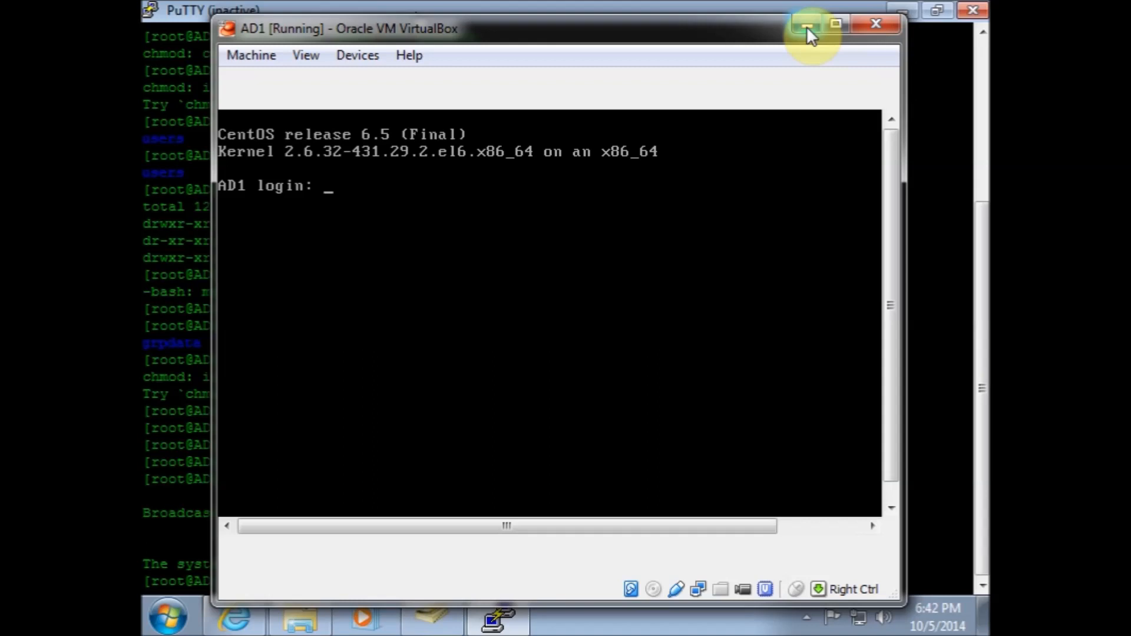
Minimize the AD1 virtual machine console and close the inactive PuTTY session window
left_click(808, 26)
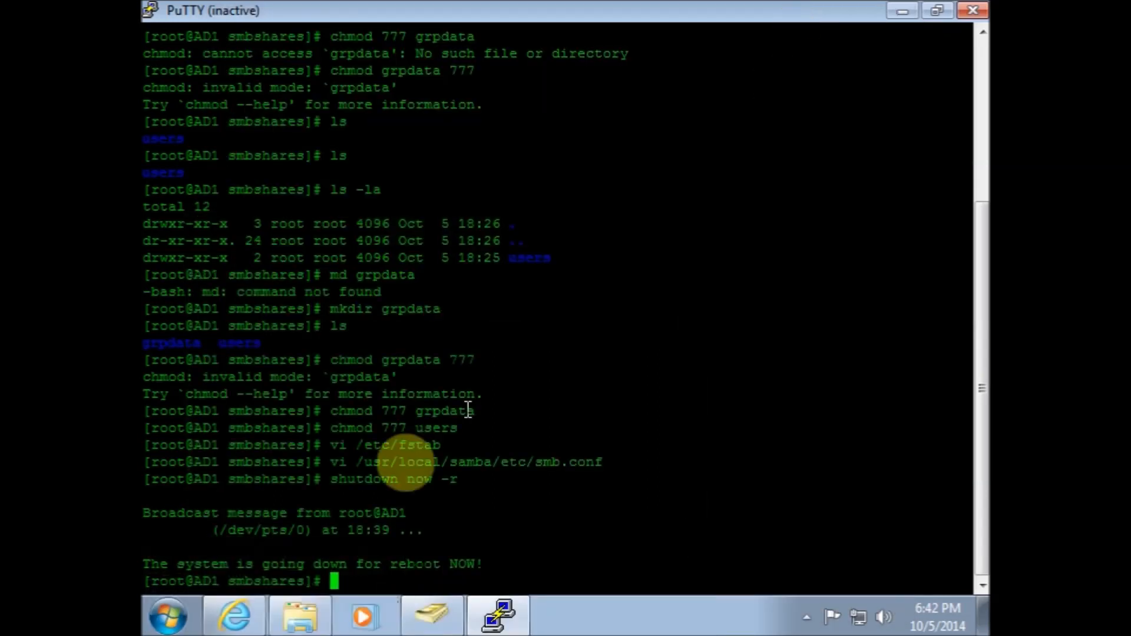
double_click(601, 506)
left_click(969, 14)
double_click(693, 36)
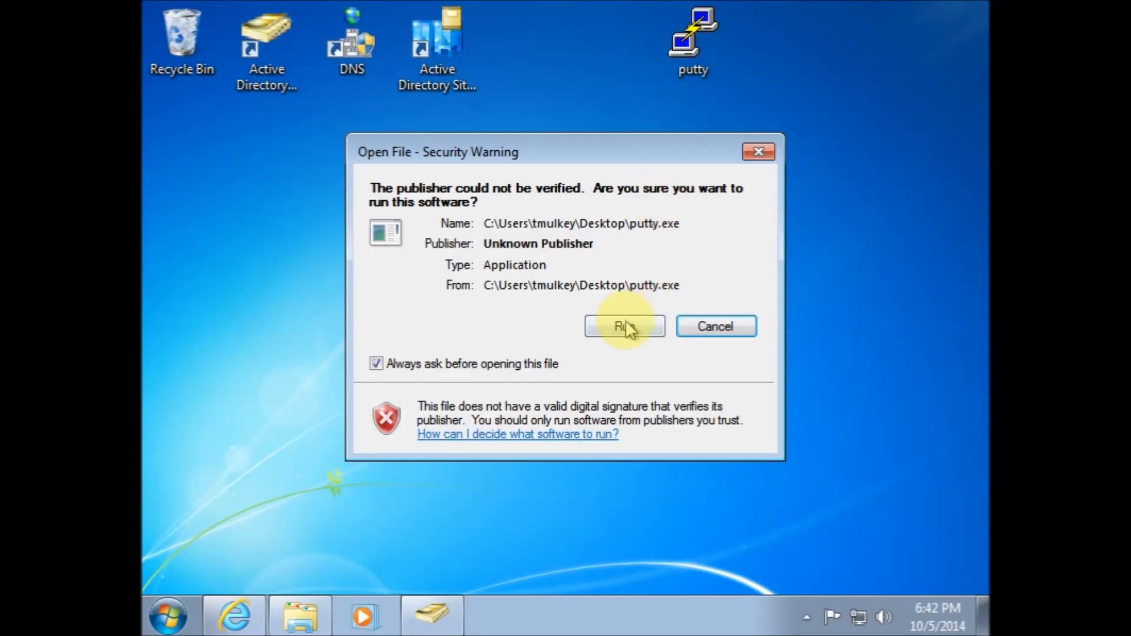
left_click(703, 326)
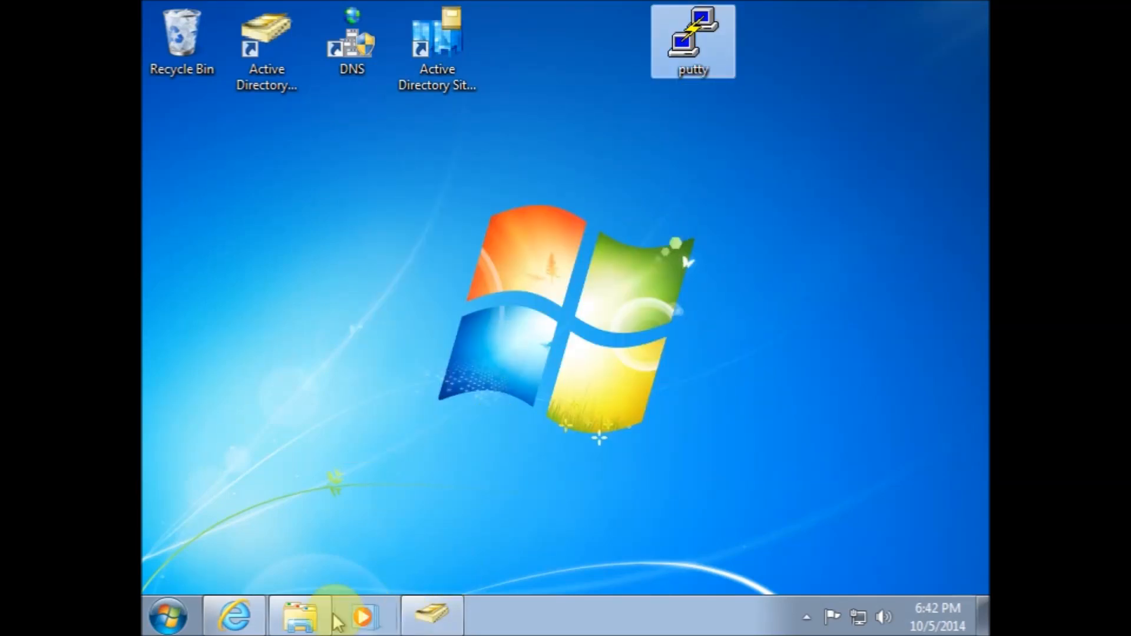
Open the file browser and browse to the \\ad1 server's network shares
left_click(311, 614)
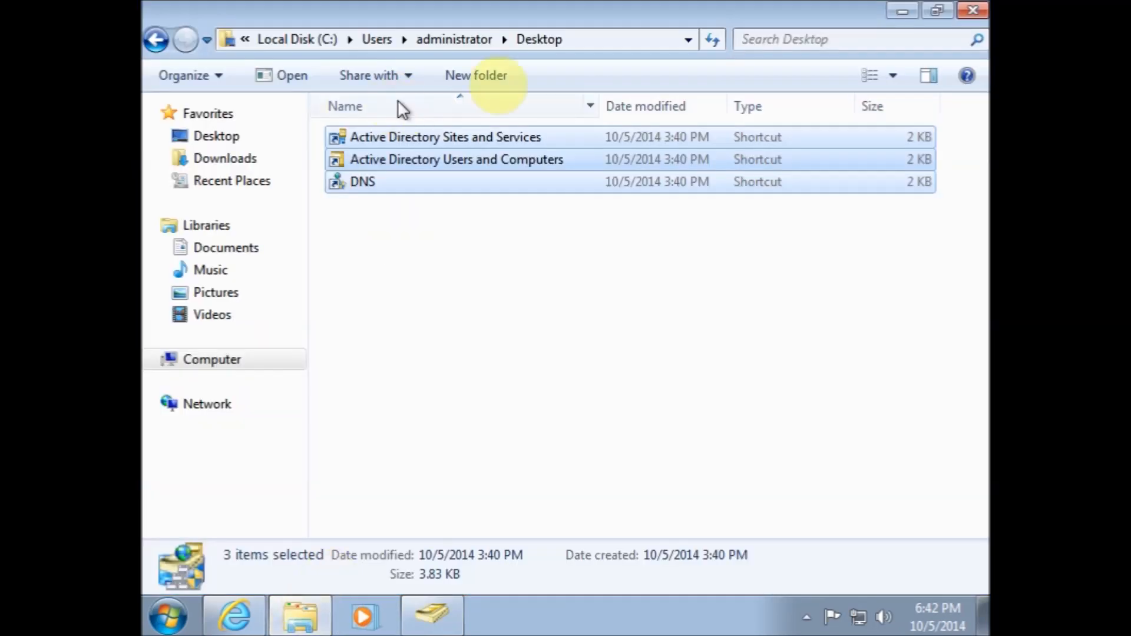
left_click(592, 39)
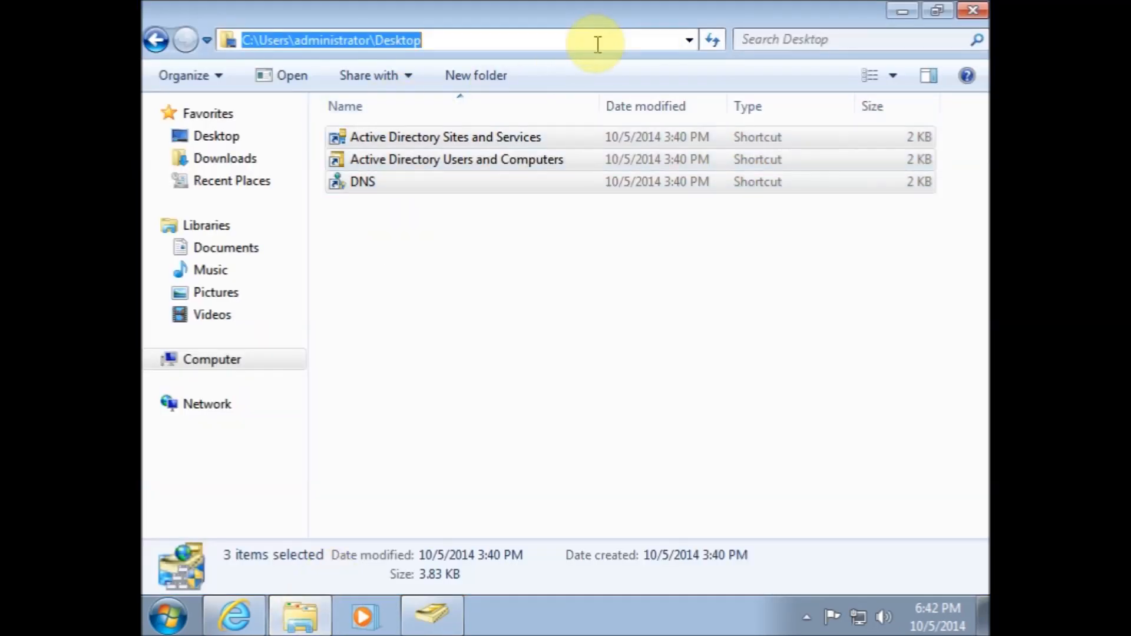
type("\\\\ad1")
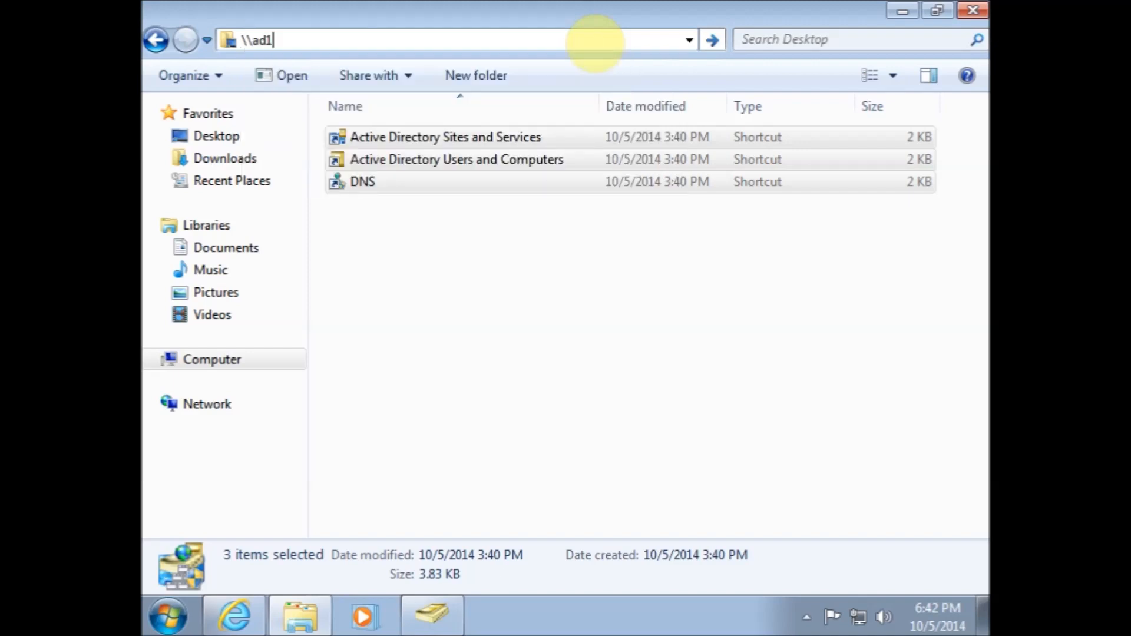
key("Return")
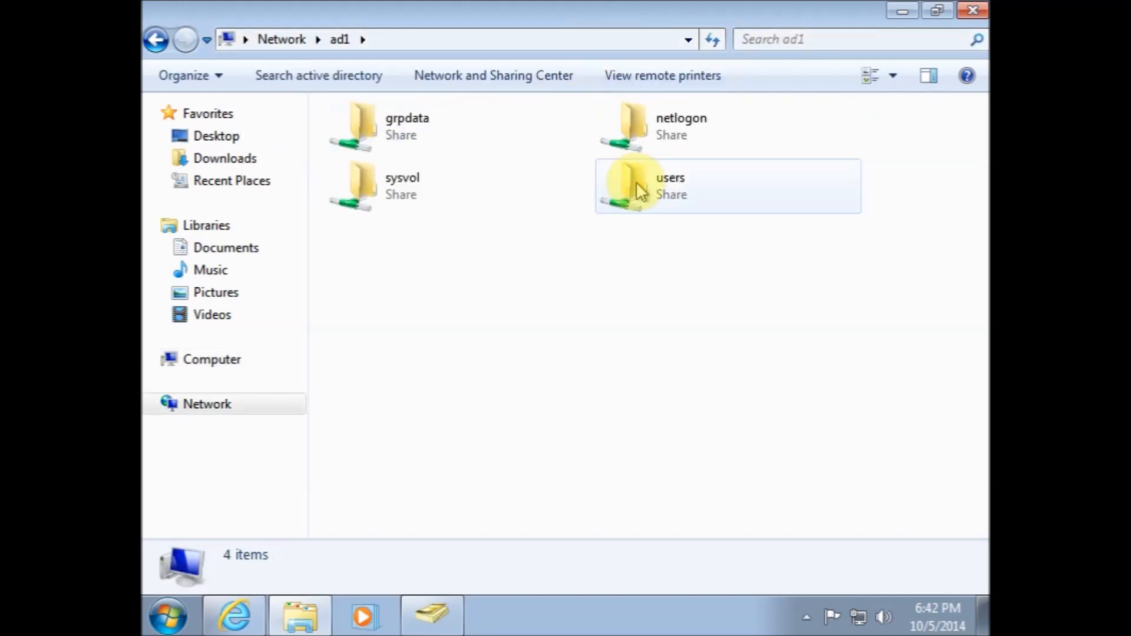
Open the grpdata share's properties and review the security permissions of each listed group
right_click(423, 146)
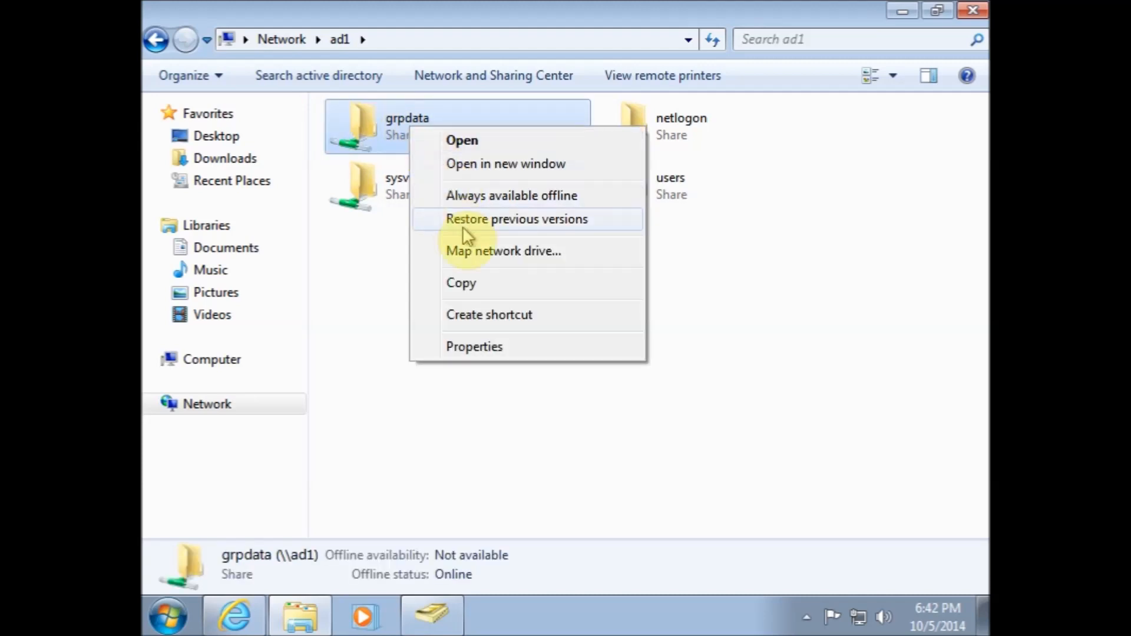
left_click(482, 348)
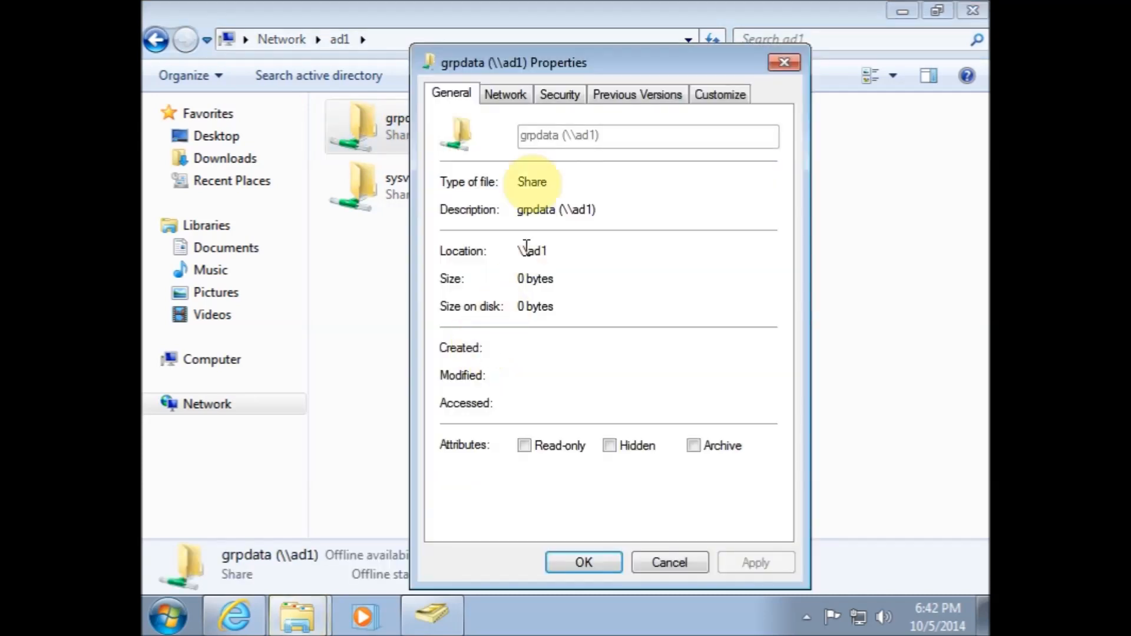
left_click(549, 100)
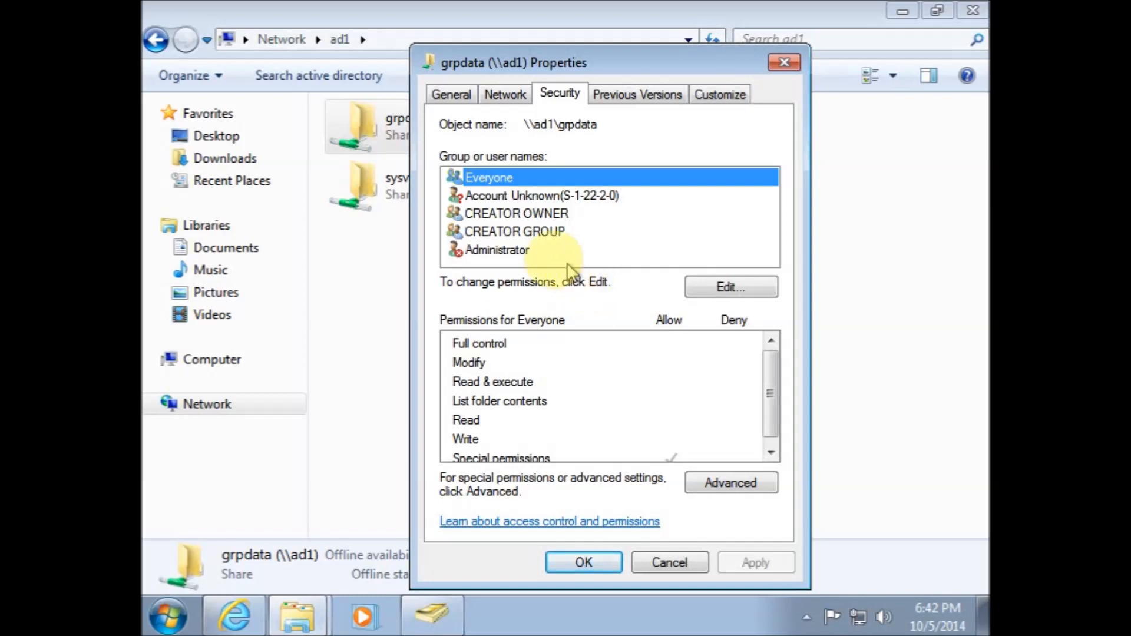
left_click(527, 251)
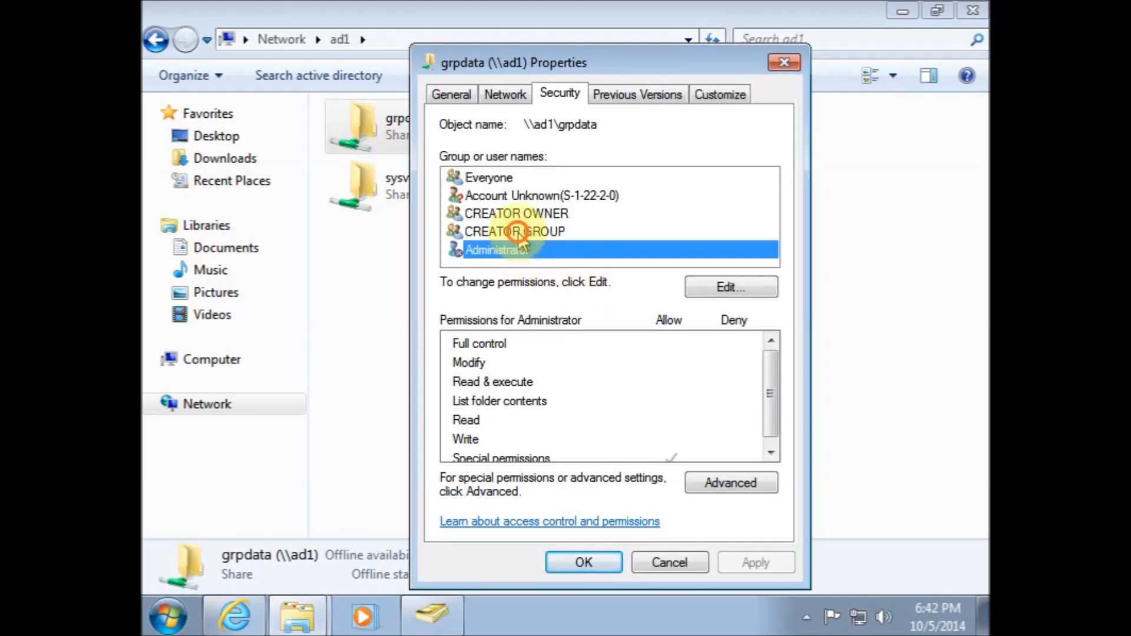
left_click(517, 232)
left_click(508, 213)
left_click(527, 192)
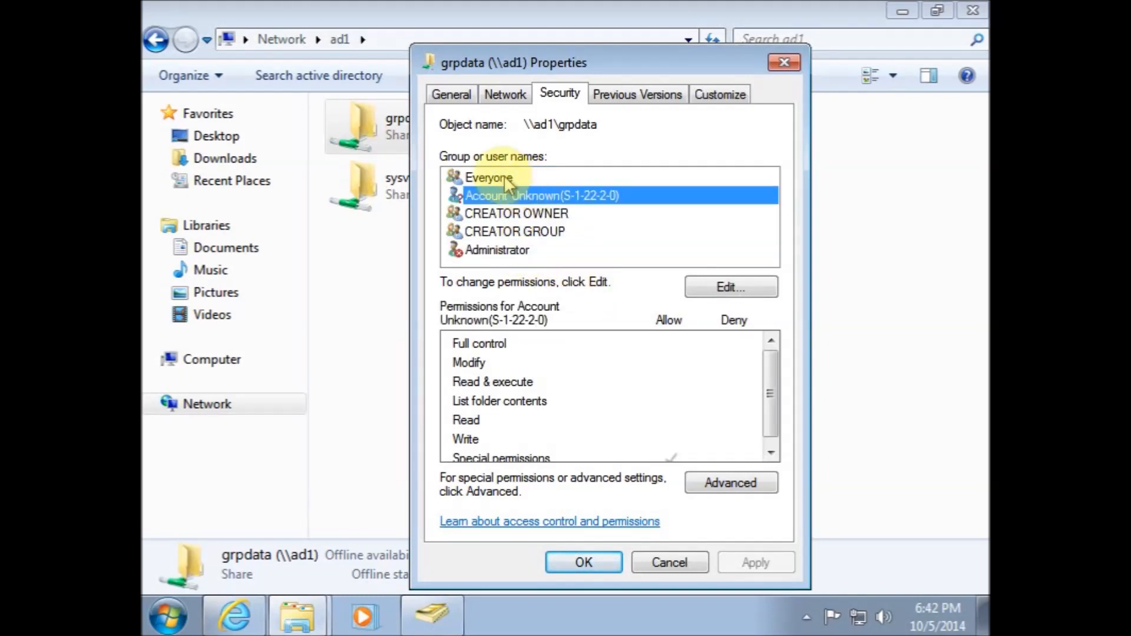
left_click(507, 178)
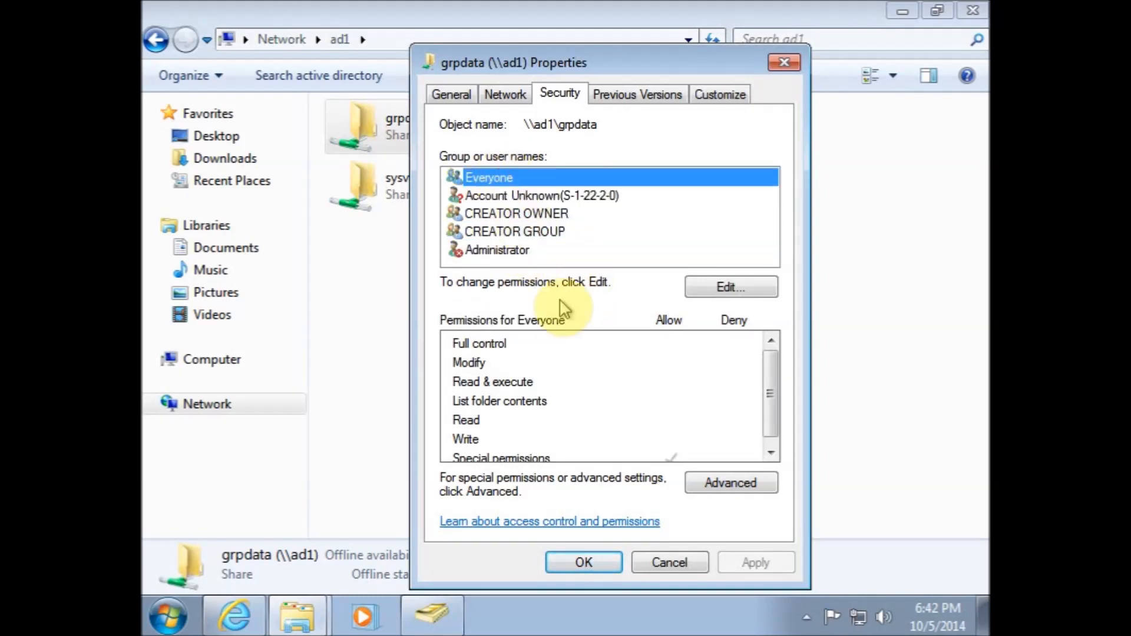
Open advanced security settings for grpdata, enter permission editing, and turn off inheriting permissions from the parent
left_click(713, 484)
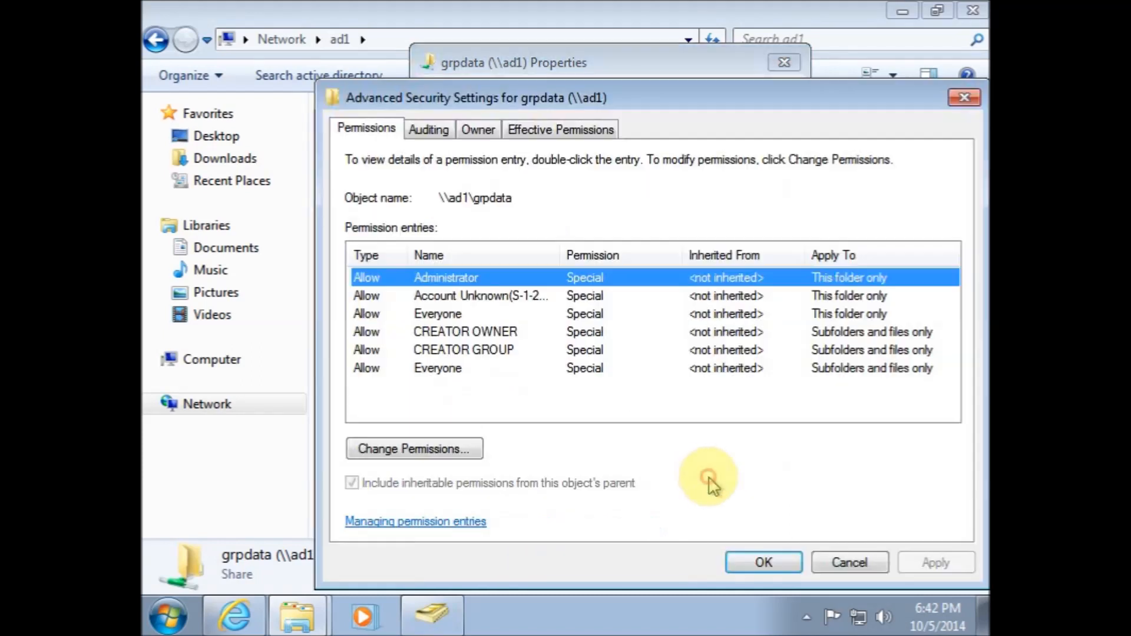
left_click(433, 455)
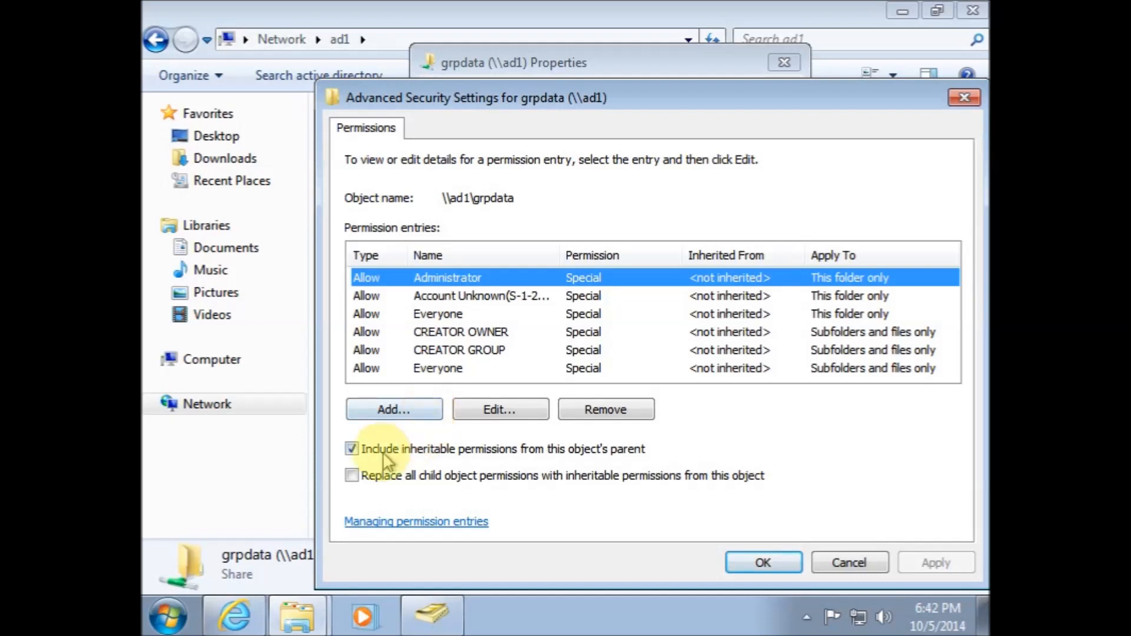
left_click(352, 450)
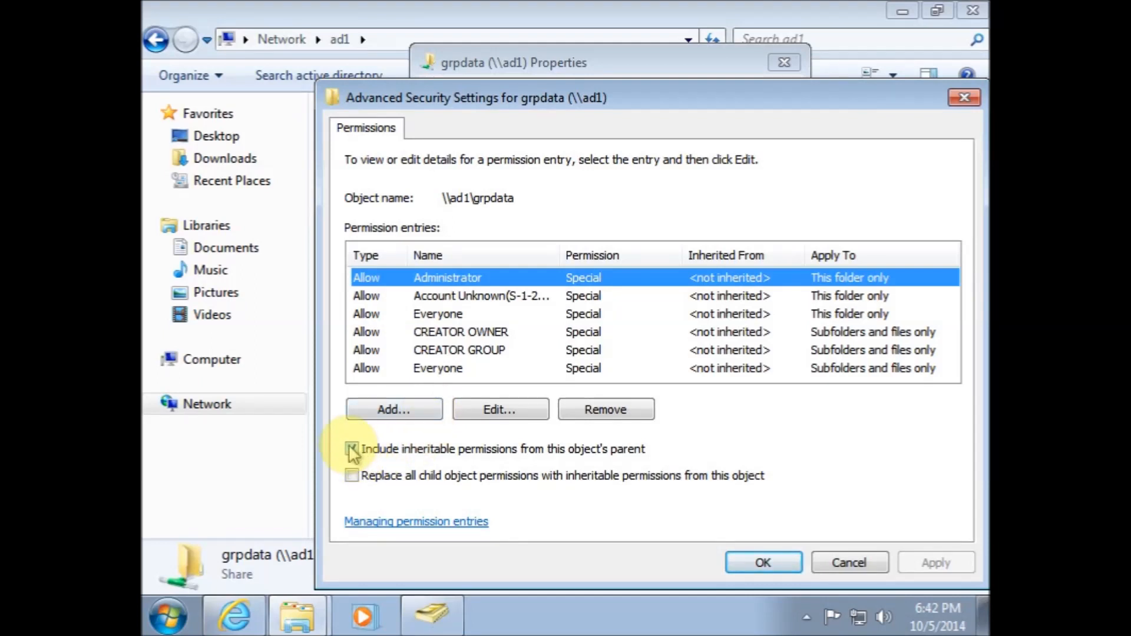
left_click(353, 451)
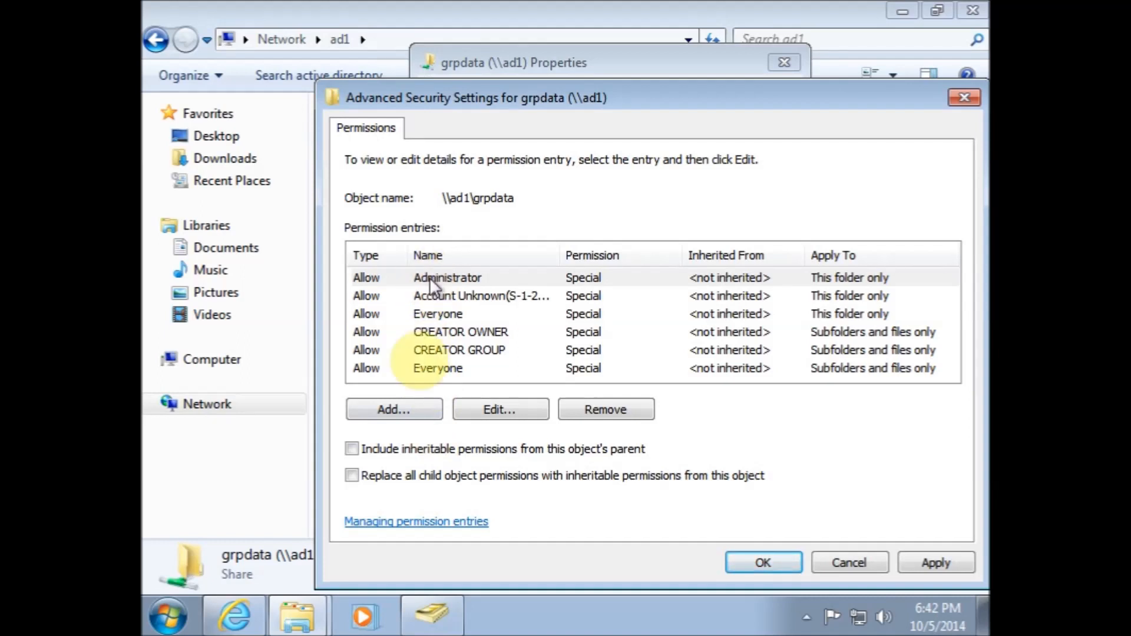
Add a permission entry granting Domain Admins Full control on grpdata
left_click(395, 409)
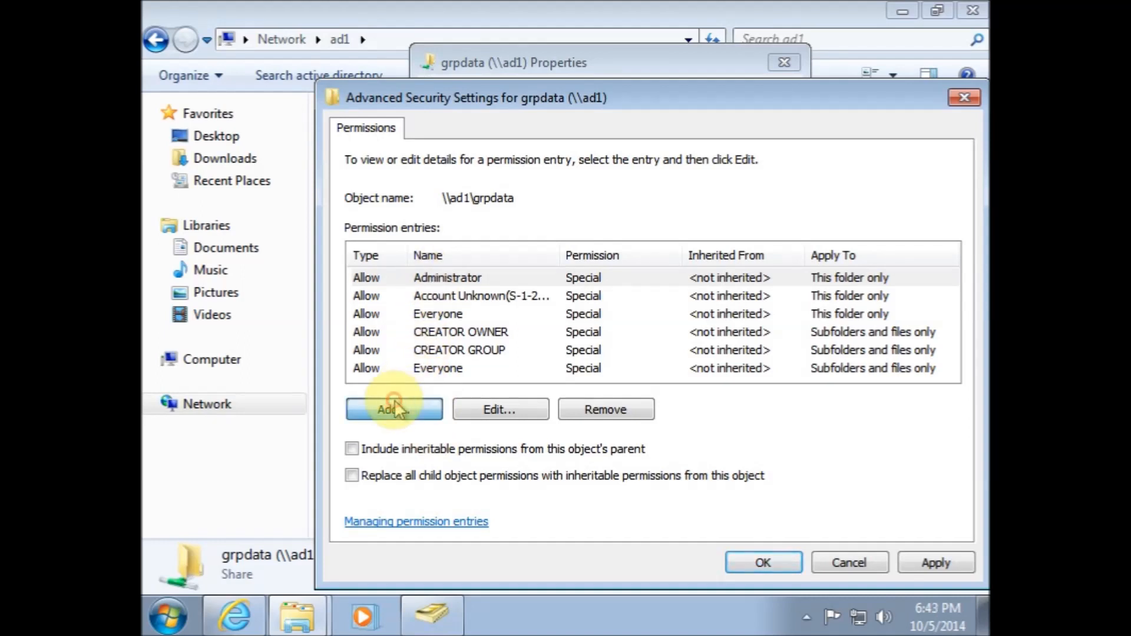
type("Domain Admins")
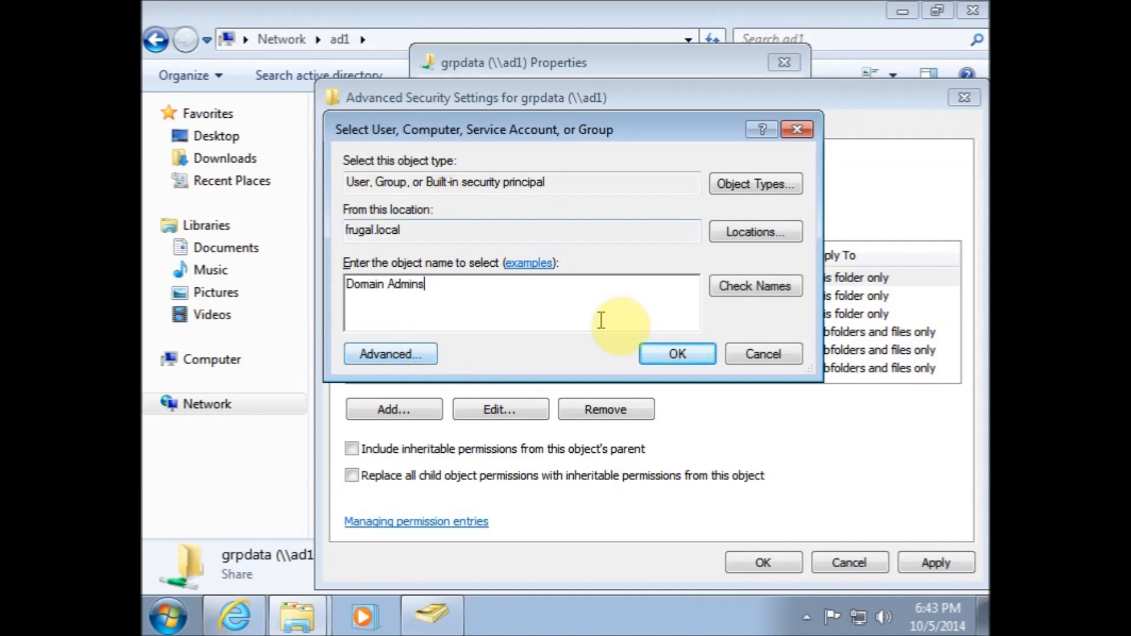
left_click(653, 344)
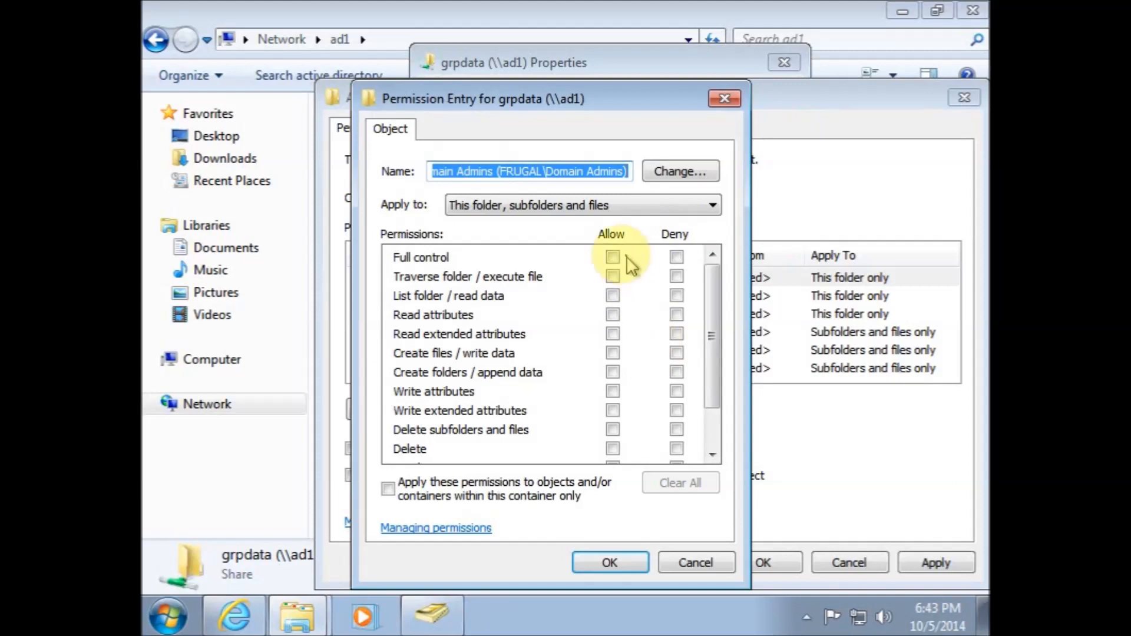
left_click(613, 256)
left_click(595, 561)
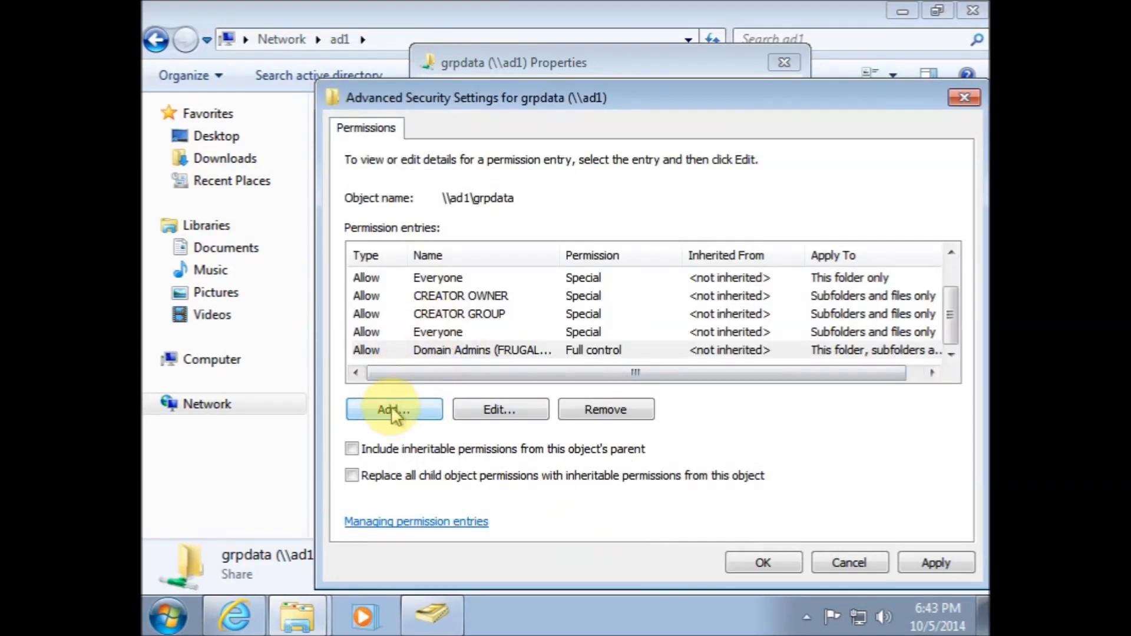
Add a permission entry granting Domain Users Full control on grpdata
left_click(394, 411)
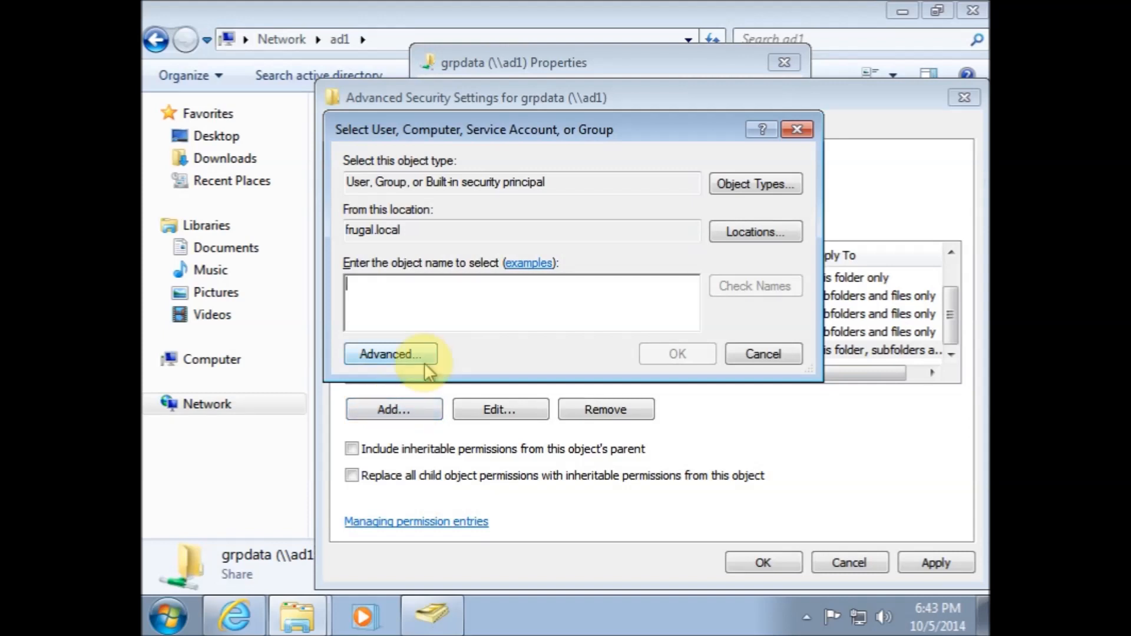
type("Domain Users")
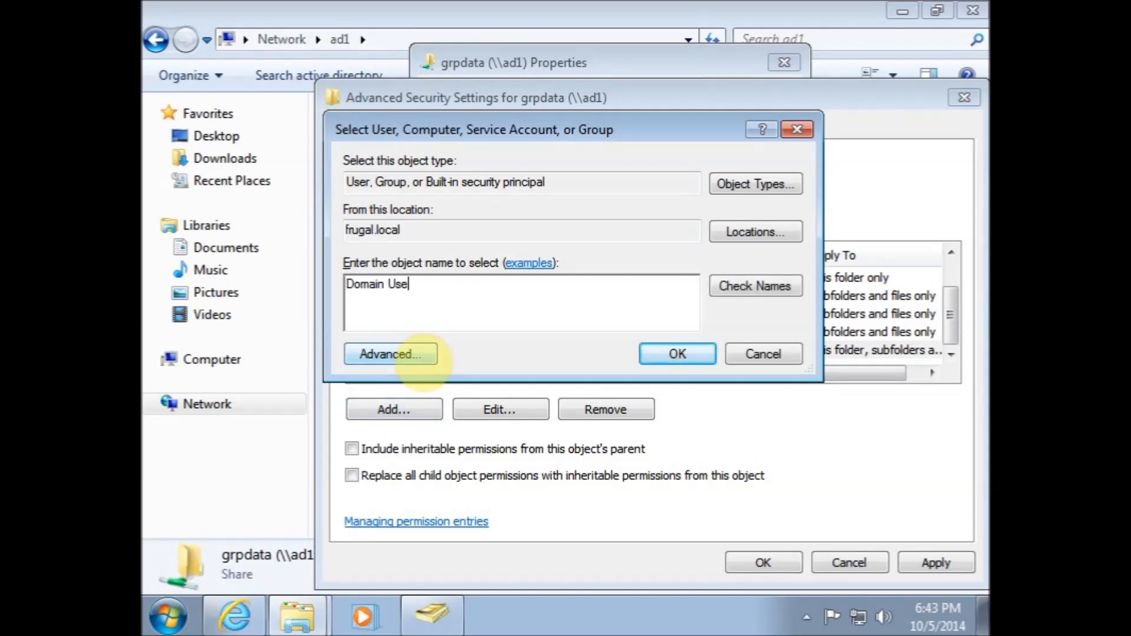
left_click(663, 353)
left_click(612, 257)
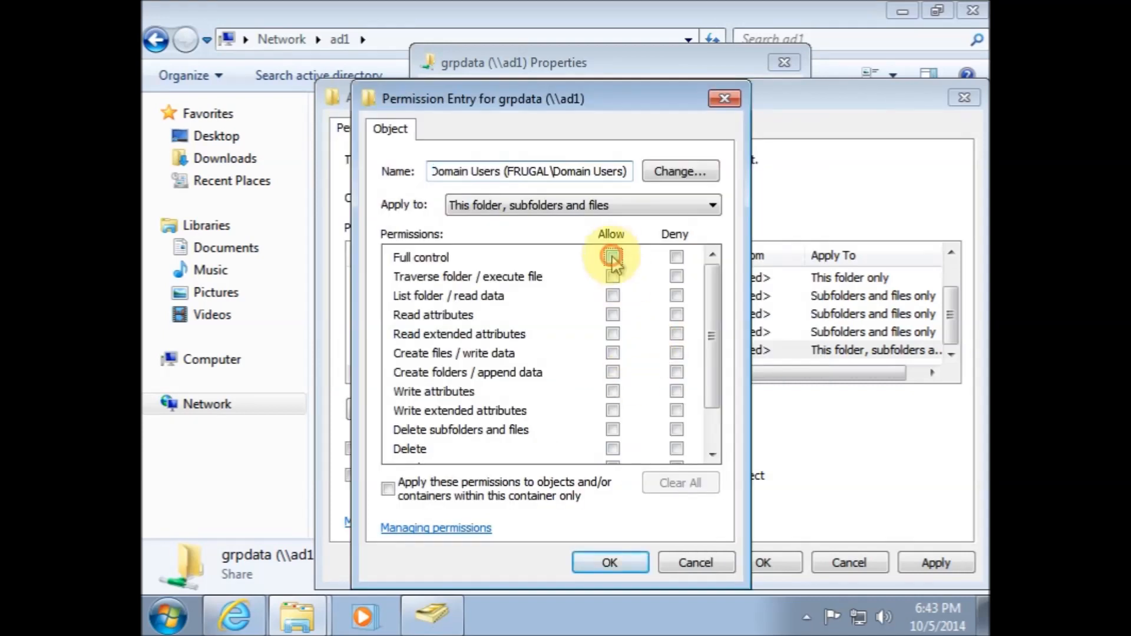
left_click(595, 564)
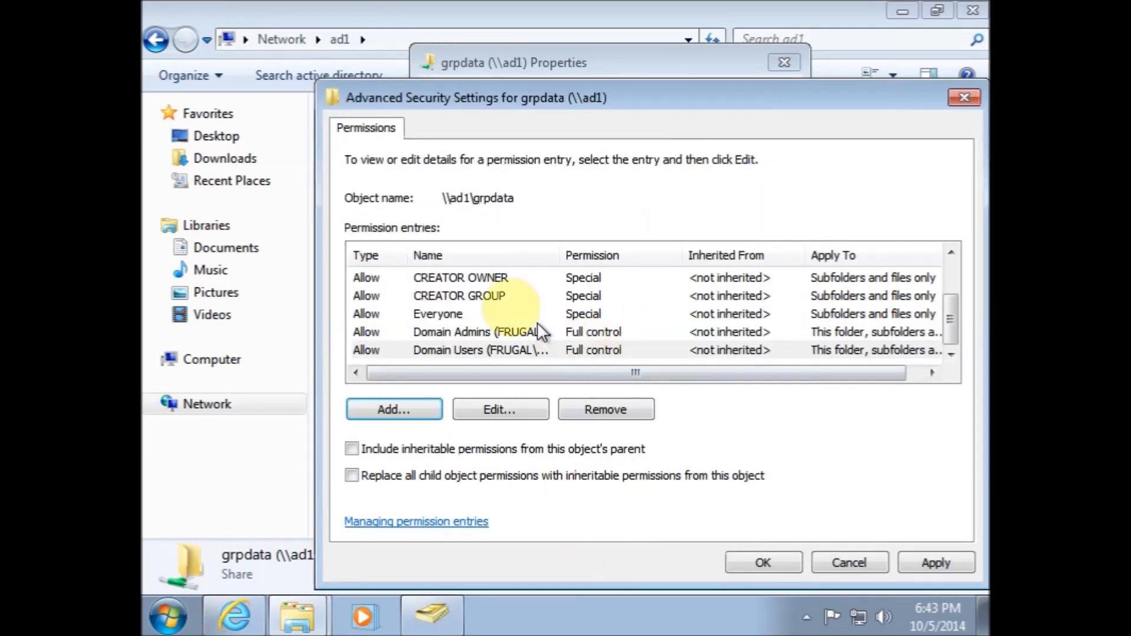
Remove every entry except Domain Admins and Domain Users, and enable replacing all child object permissions with inheritable ones
left_click(432, 281)
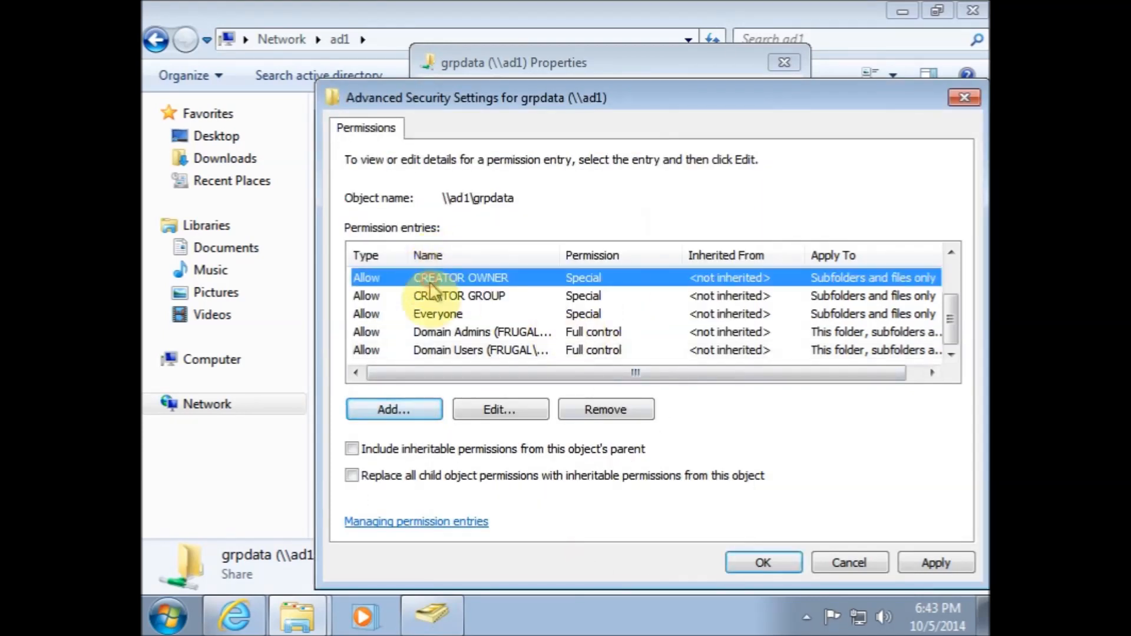
left_click(432, 318, "shift")
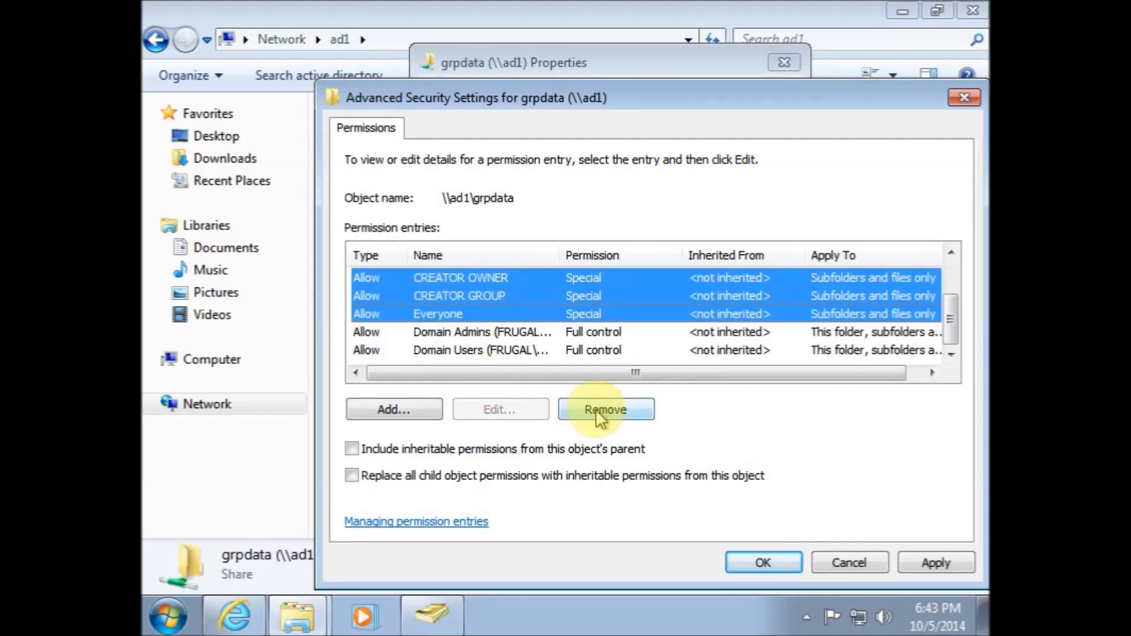
left_click(501, 317)
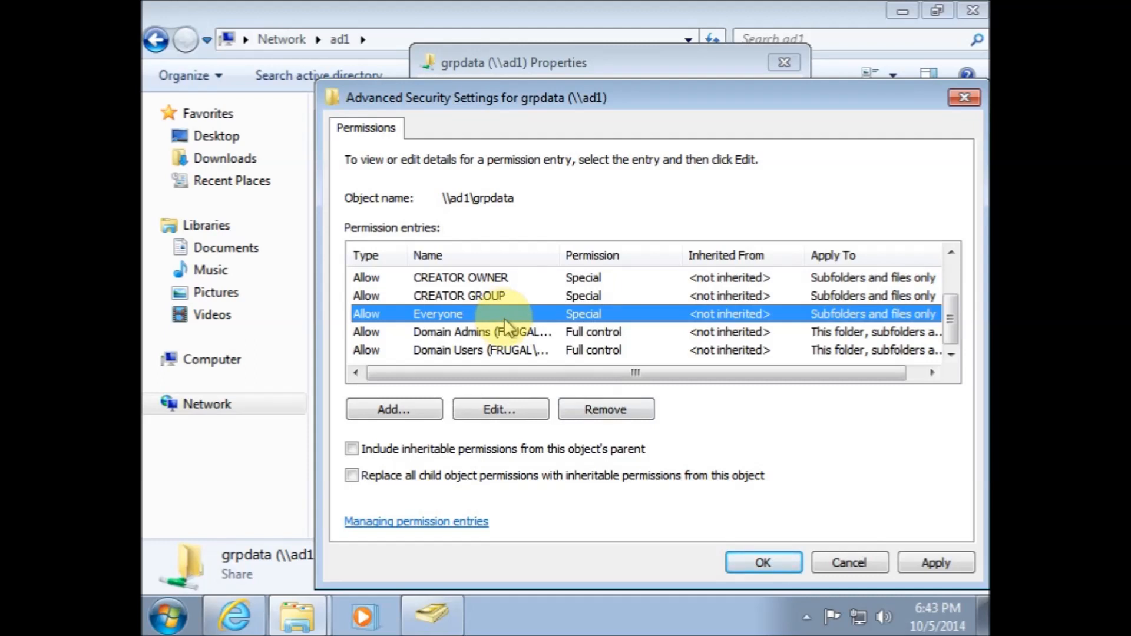
left_click(589, 408)
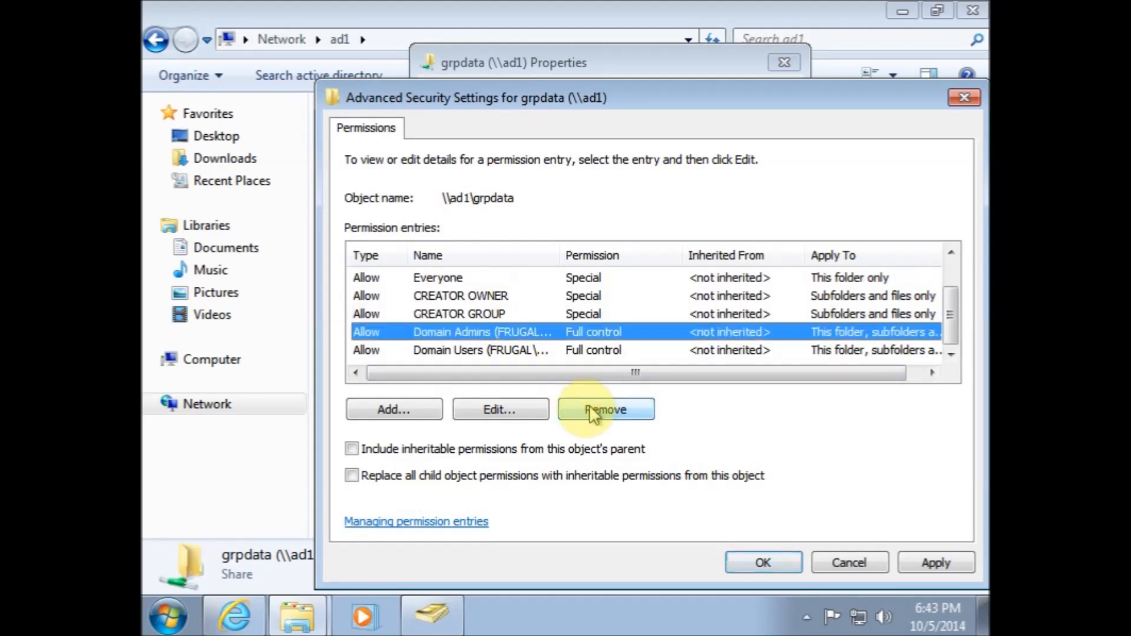
left_click(461, 315)
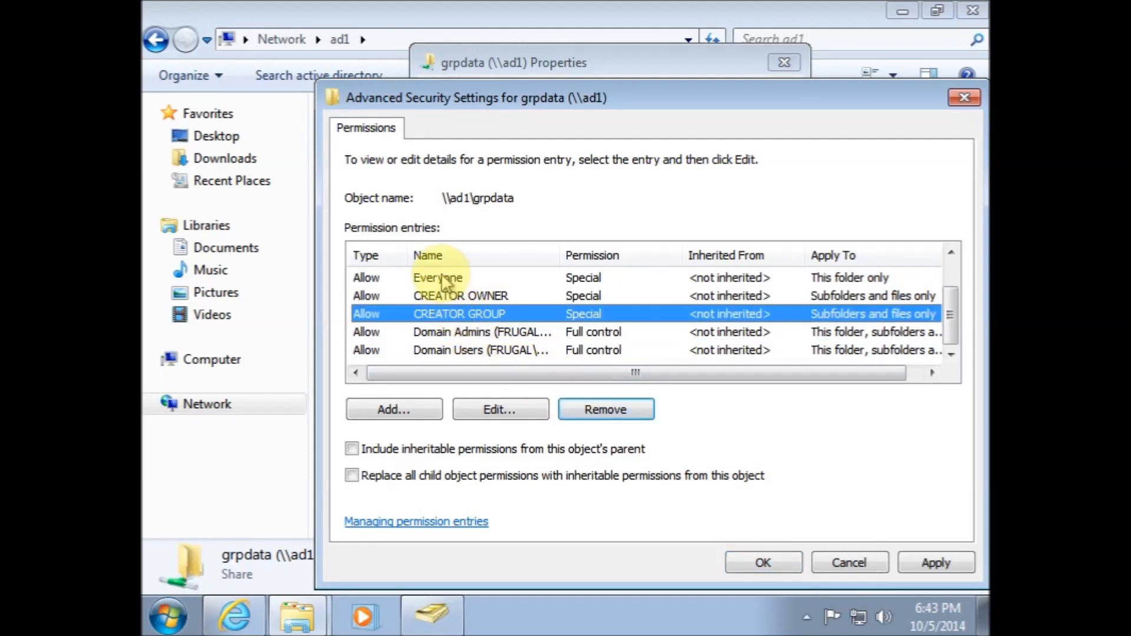
left_click(446, 281, "ctrl")
left_click(462, 296, "ctrl")
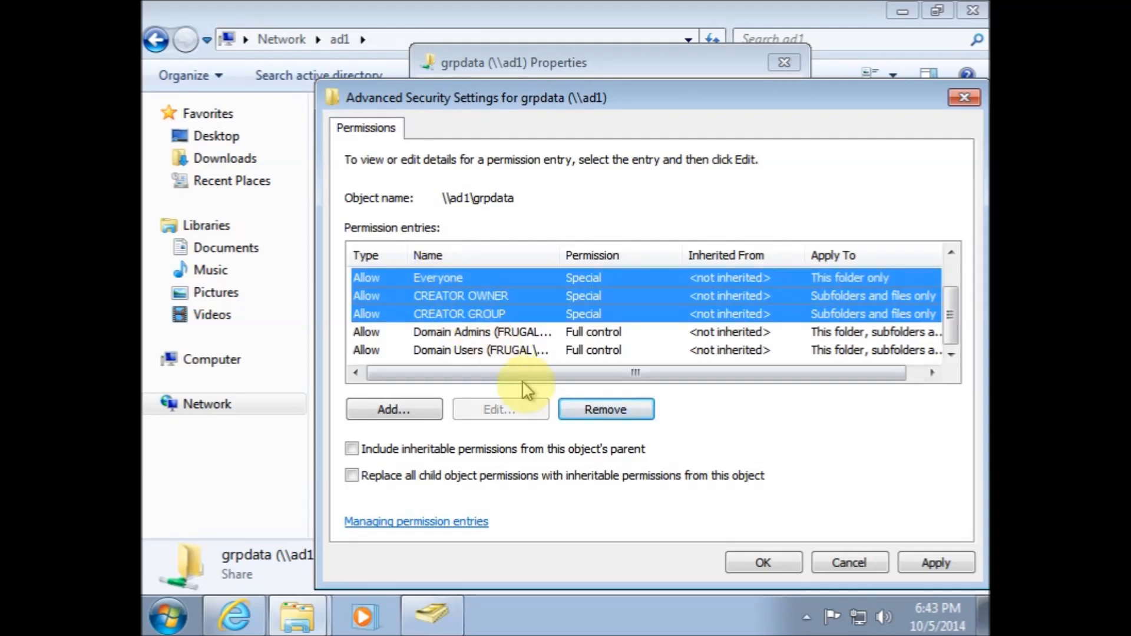
left_click(589, 409)
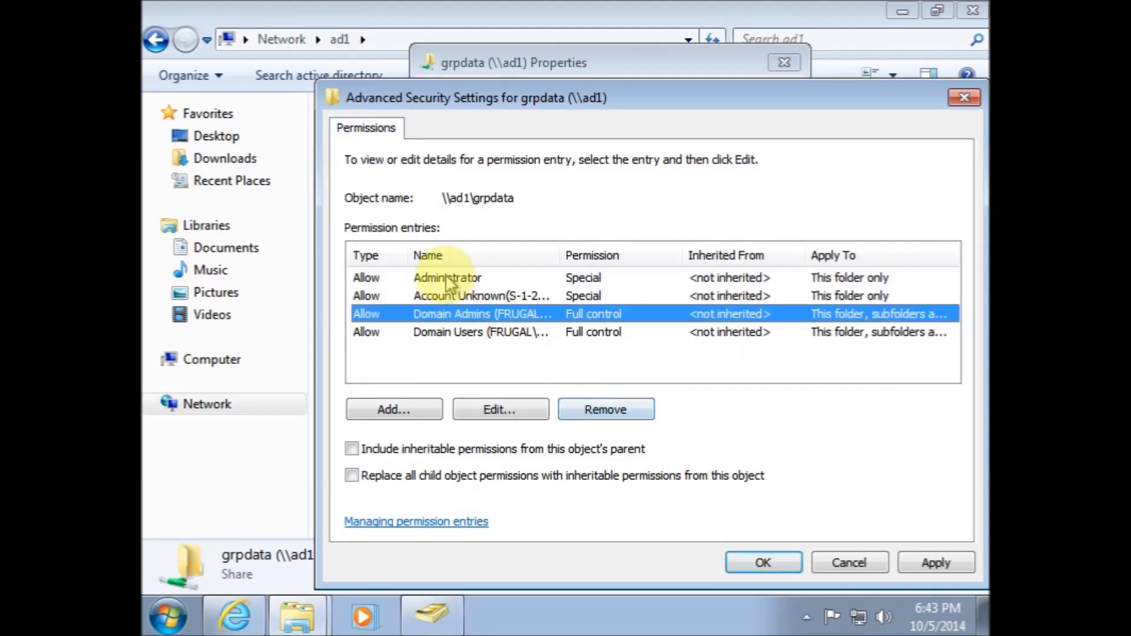
left_click(446, 278)
left_click(588, 408)
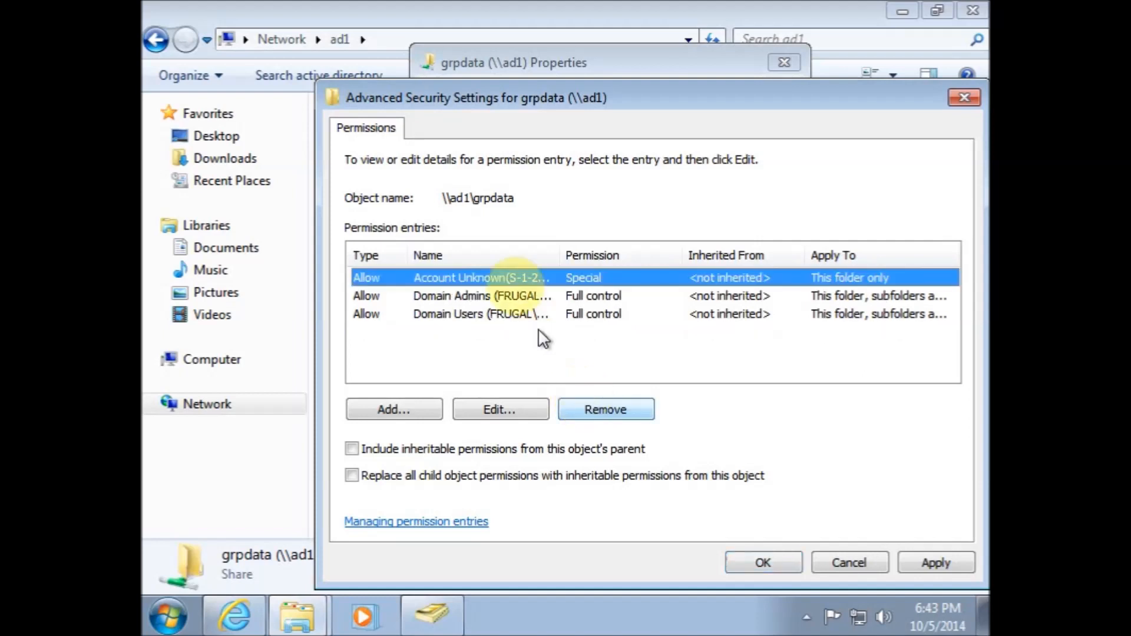
left_click(589, 407)
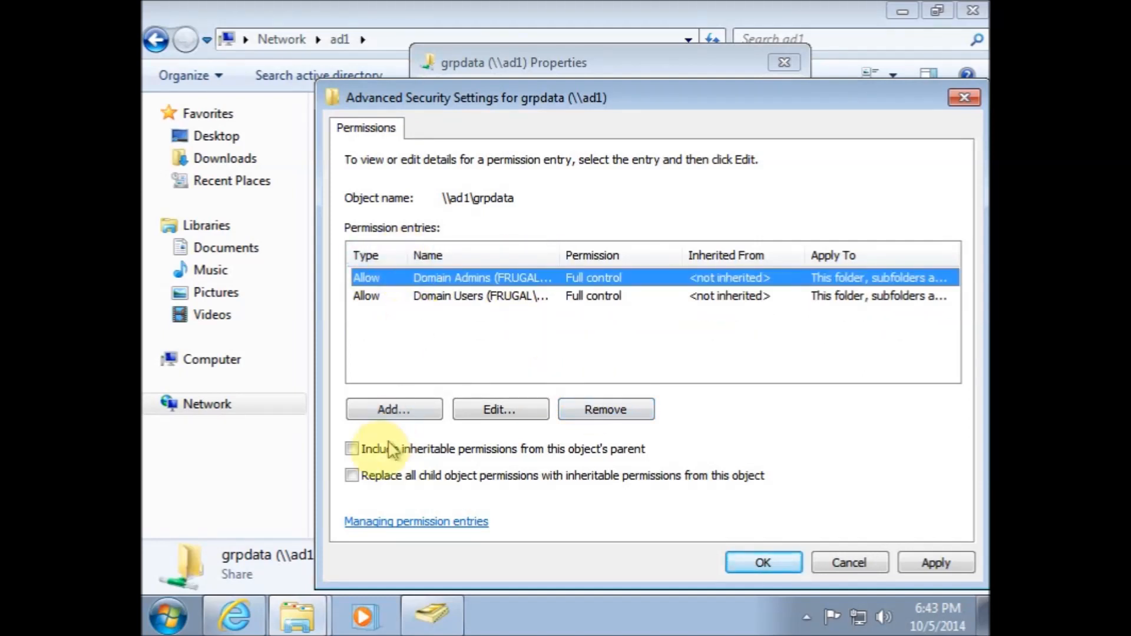
left_click(353, 477)
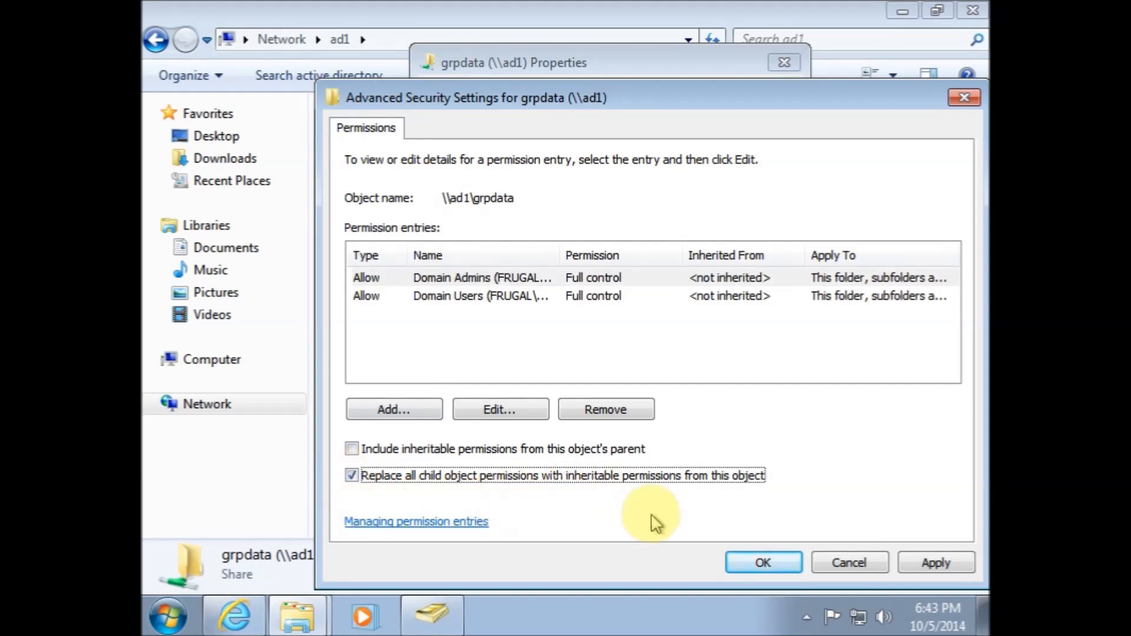
Apply the grpdata permission changes, confirming the replacement of child object permissions
left_click(741, 564)
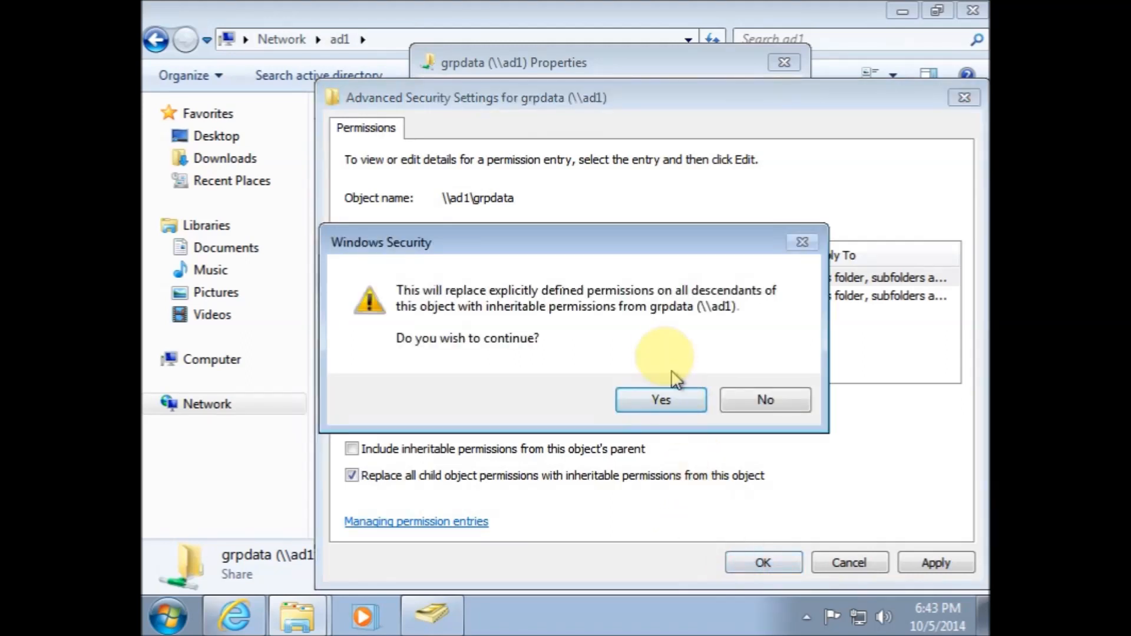
left_click(648, 401)
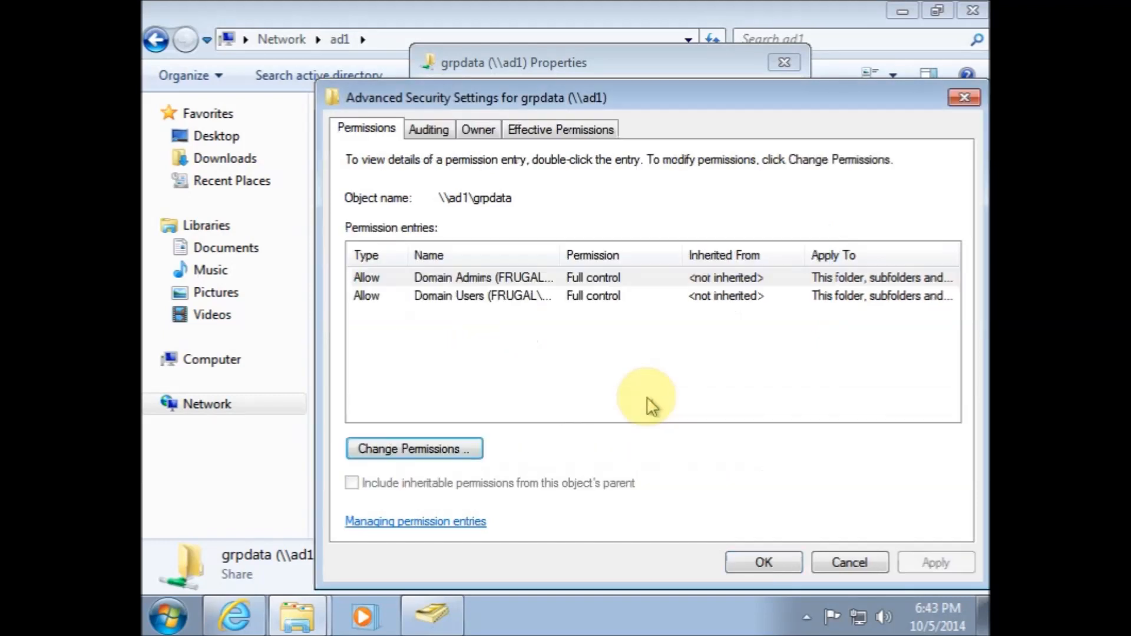
left_click(757, 564)
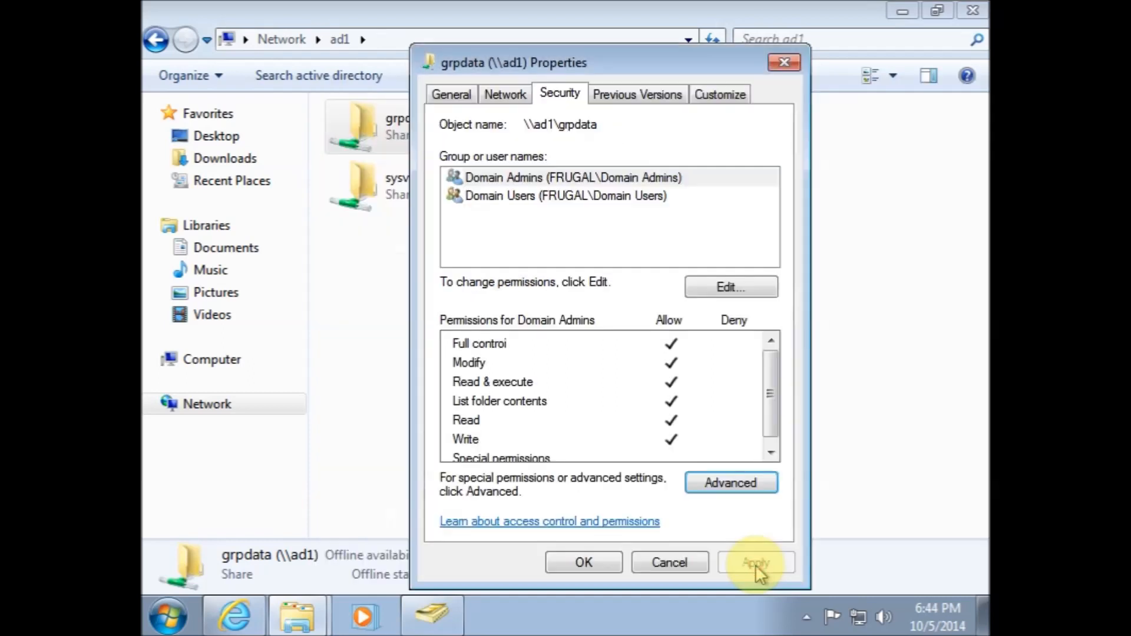
Review the Domain Users permissions on grpdata, then close its properties
left_click(503, 198)
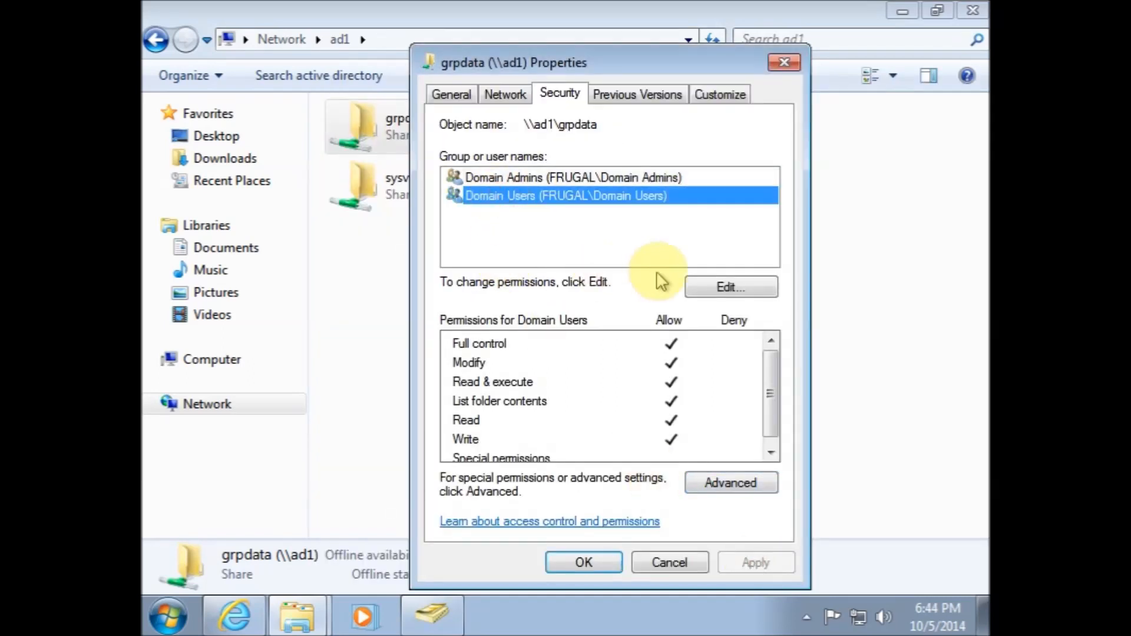
left_click(707, 289)
left_click(597, 264)
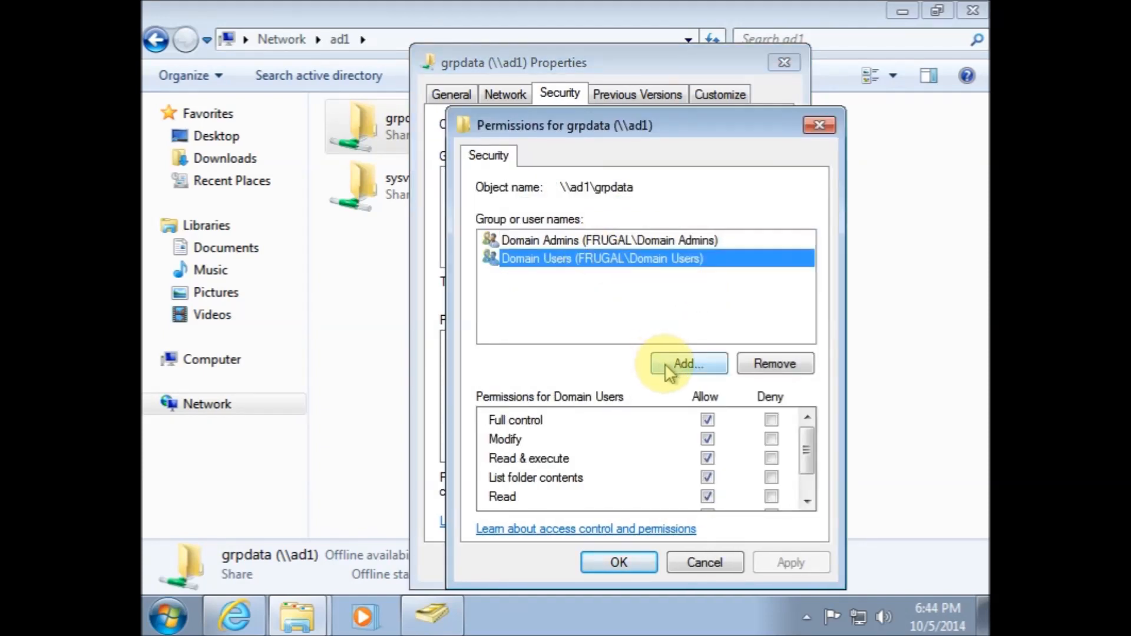
left_click(706, 564)
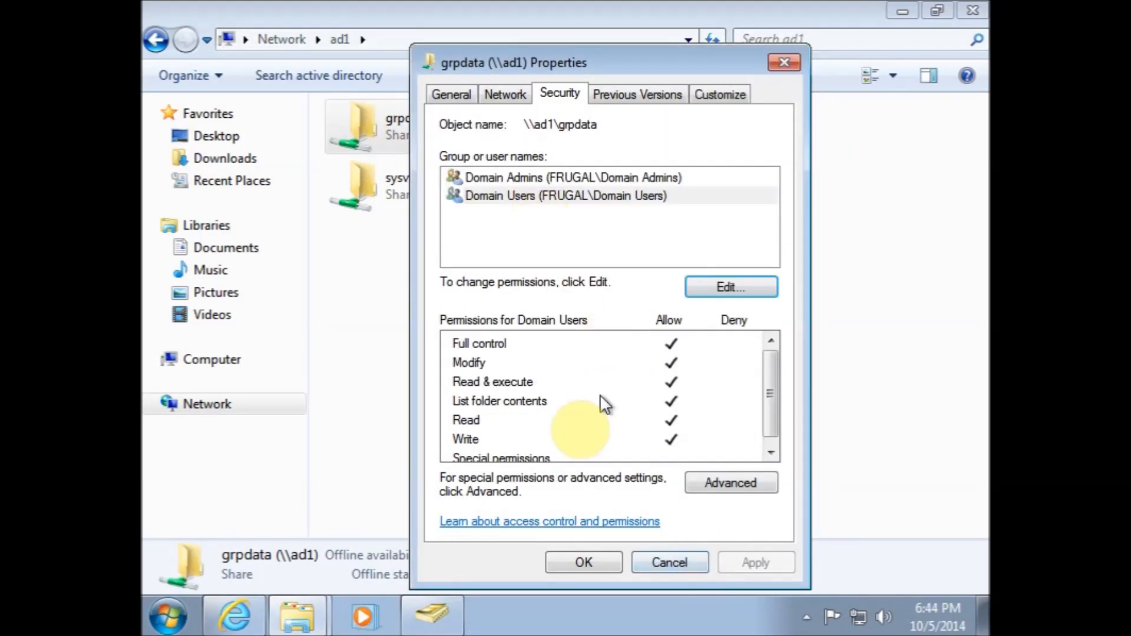
left_click(570, 569)
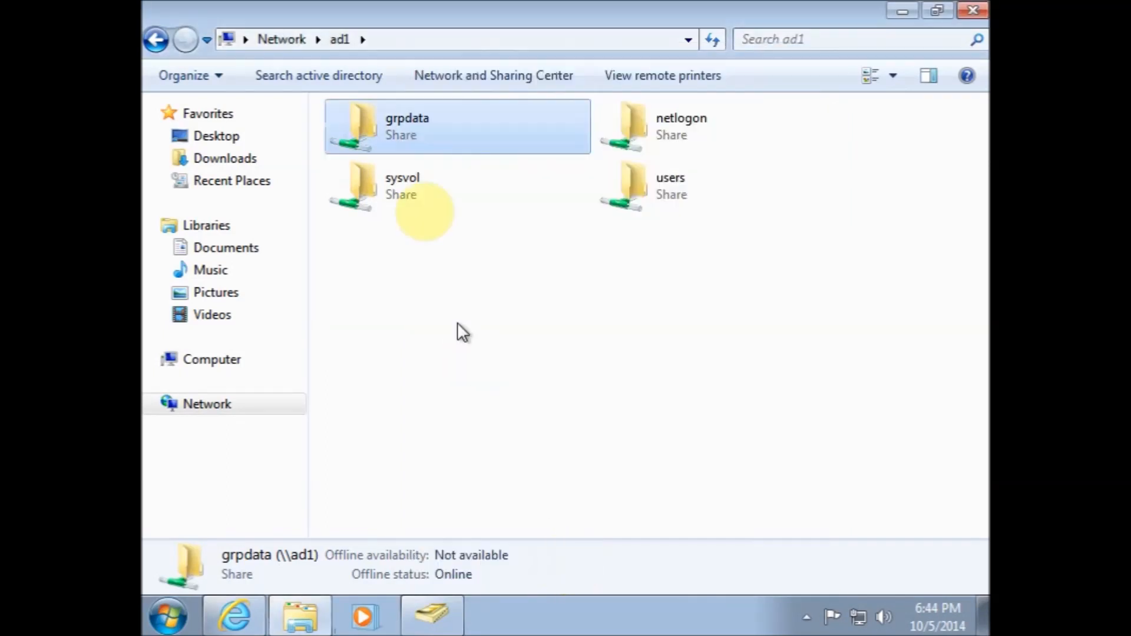
Open permission editing in the users share's advanced security settings and add an entry granting Domain Admins Full control
left_click(607, 202)
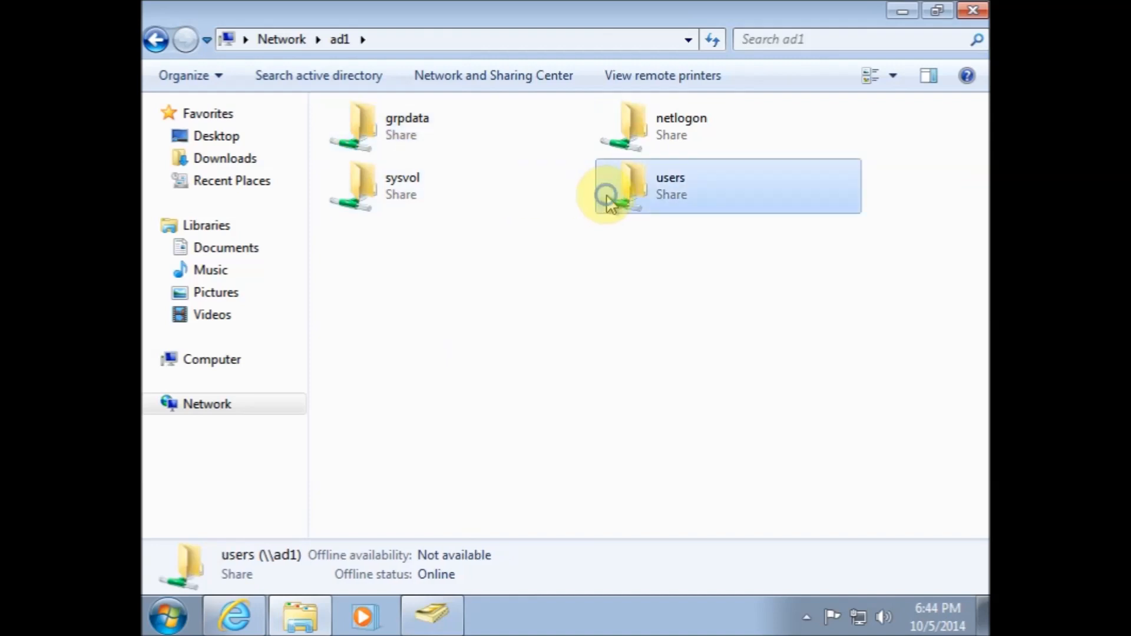
right_click(607, 201)
left_click(666, 422)
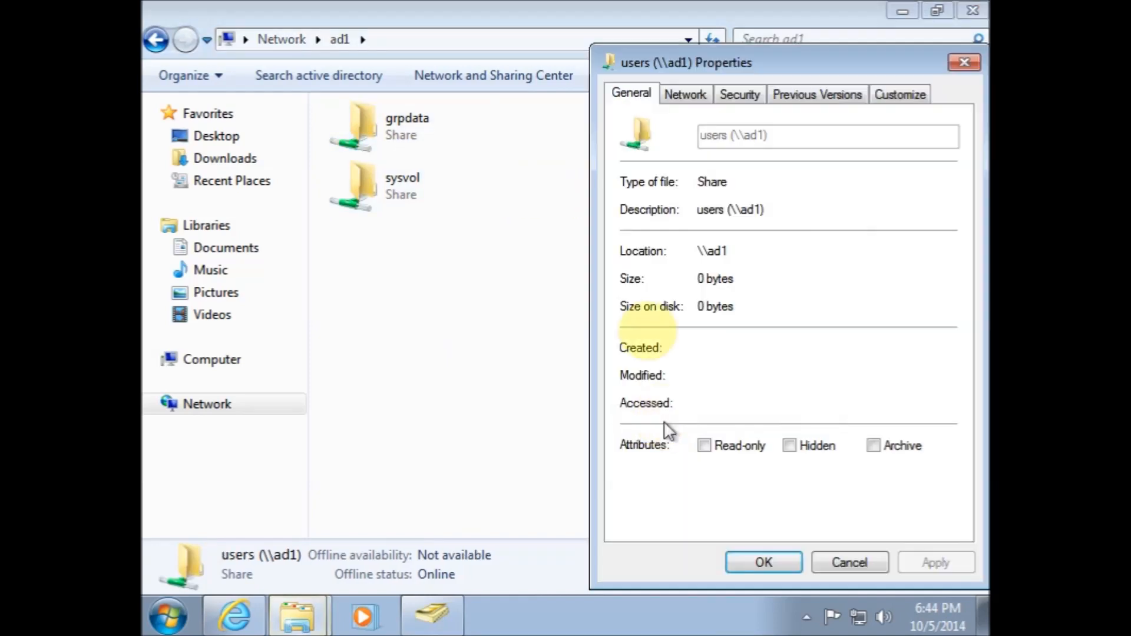
left_click(738, 92)
left_click(910, 483)
left_click(392, 446)
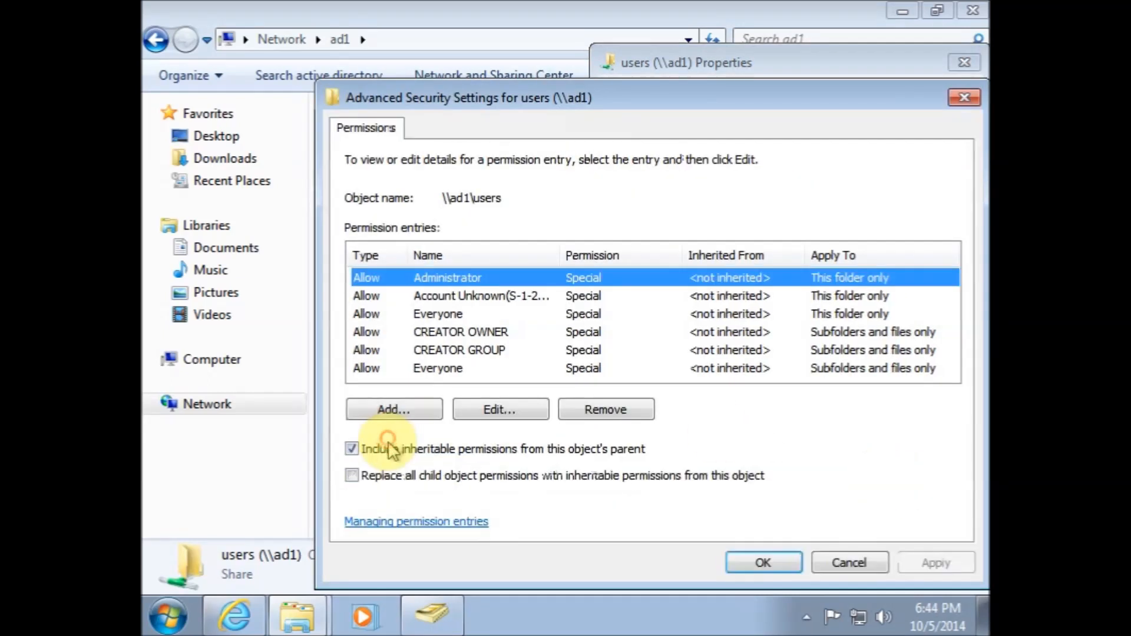
left_click(406, 411)
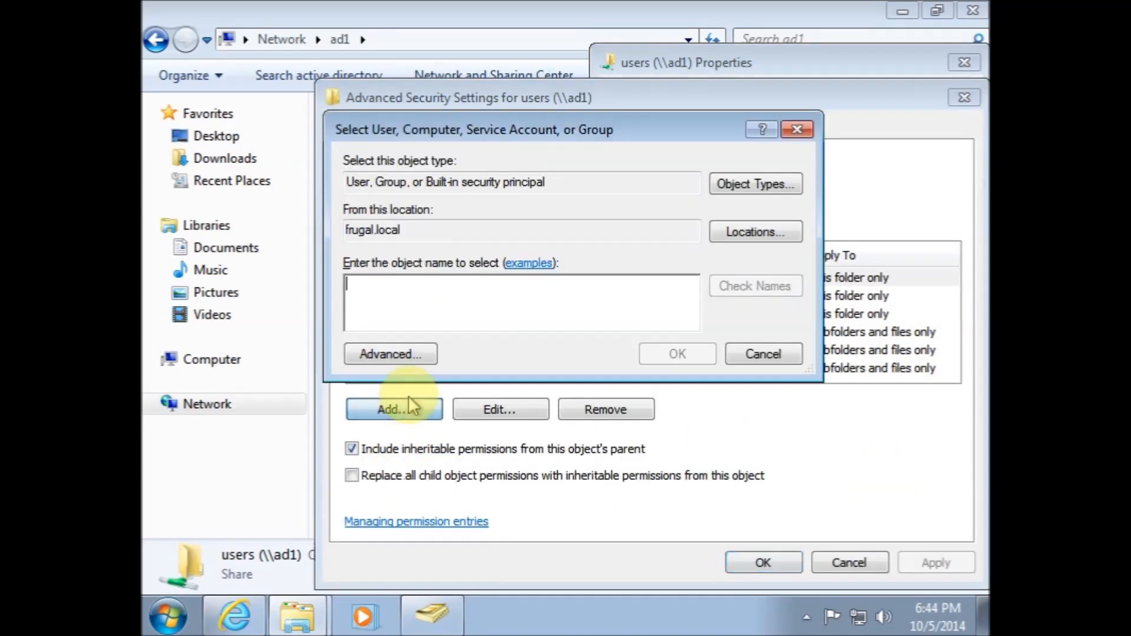
type("Domain Admins")
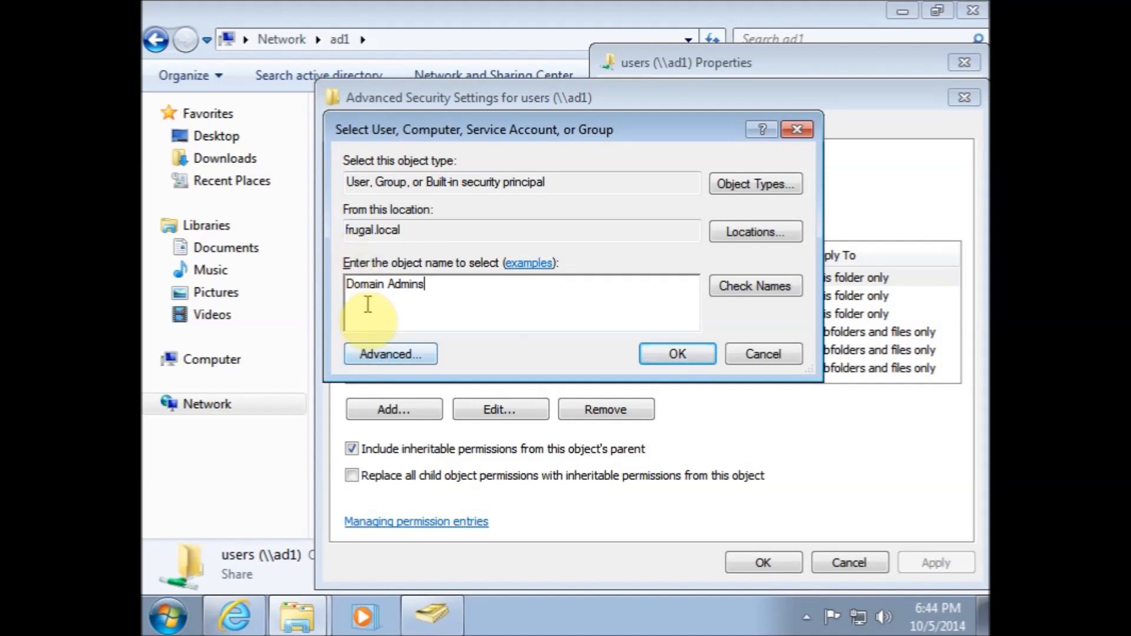
left_click(684, 353)
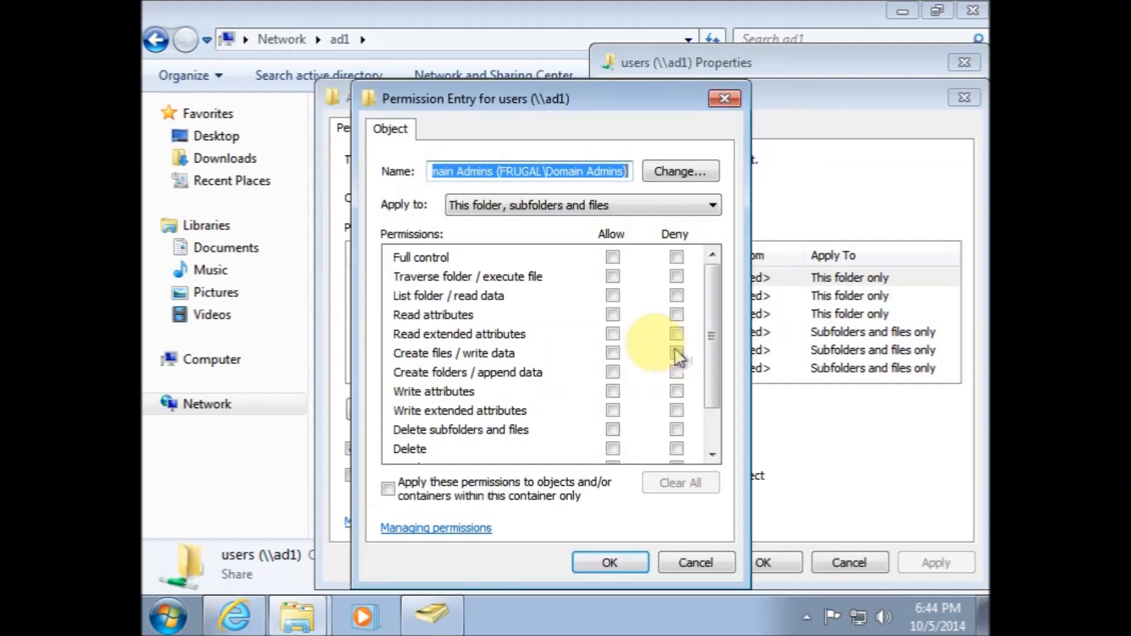
left_click(612, 257)
left_click(607, 561)
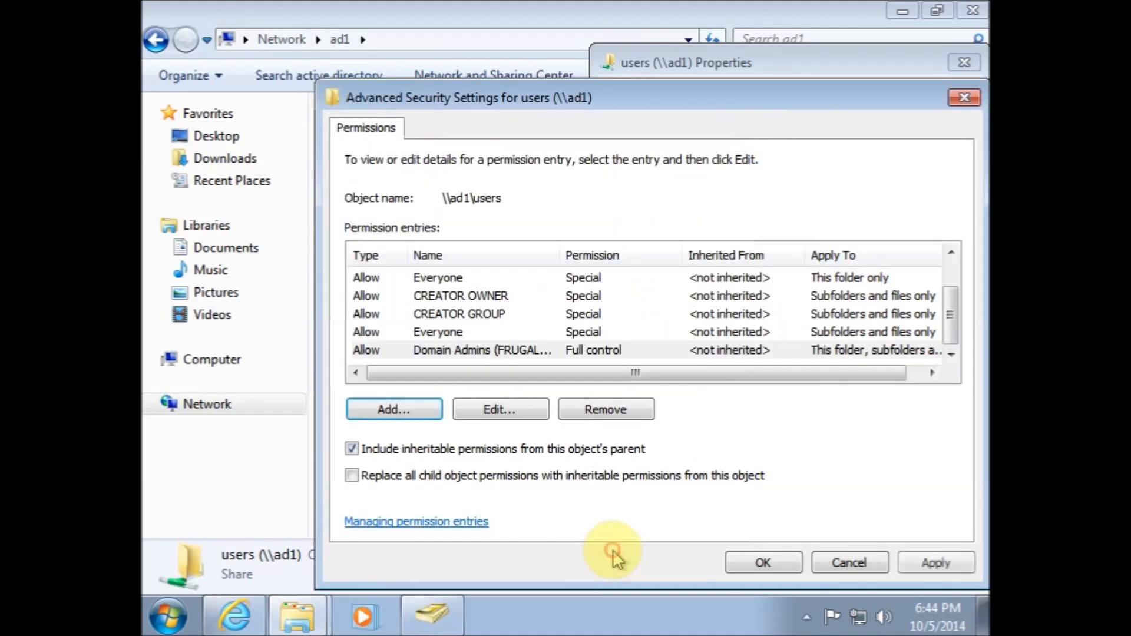
Add a permission entry granting Domain Users Full control on the users share
left_click(393, 409)
left_click(413, 294)
type("Domain Users")
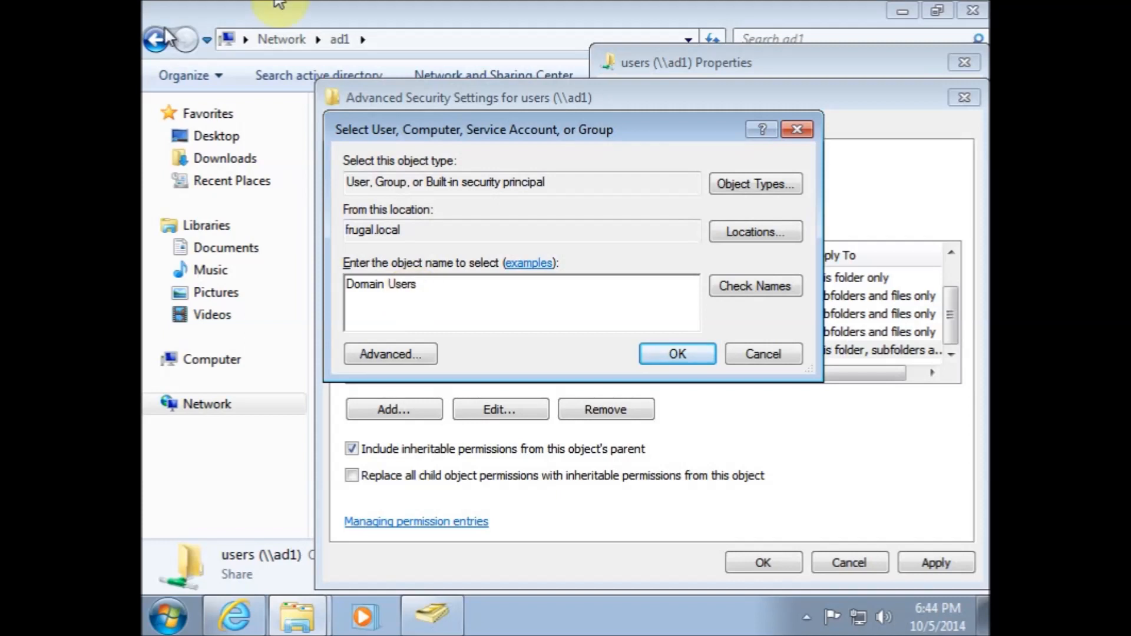
left_click(664, 368)
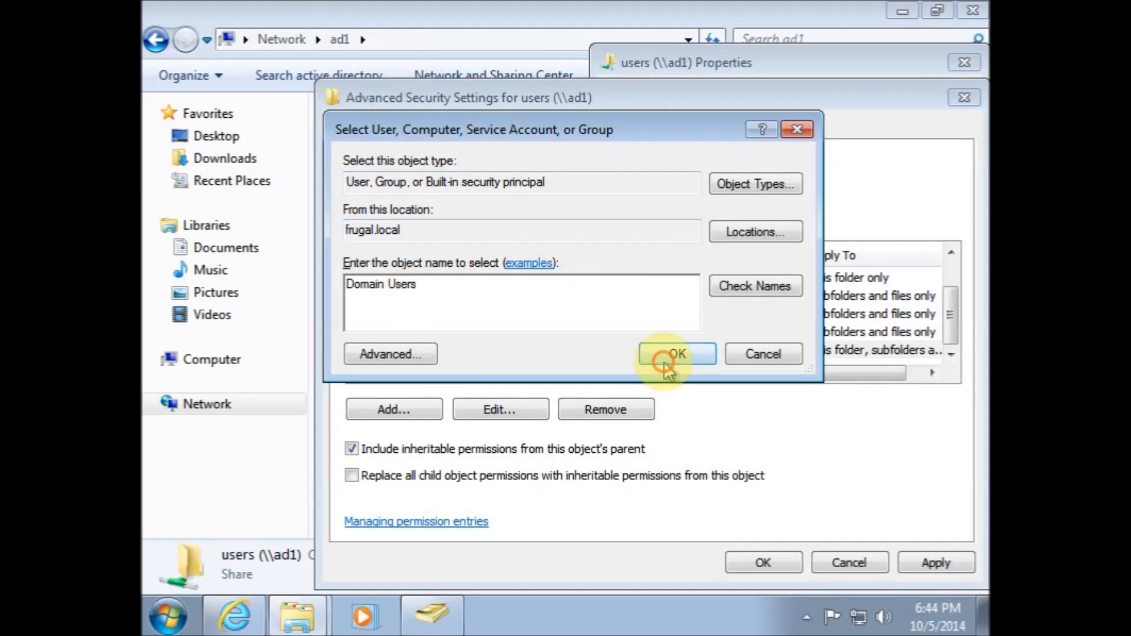
left_click(613, 258)
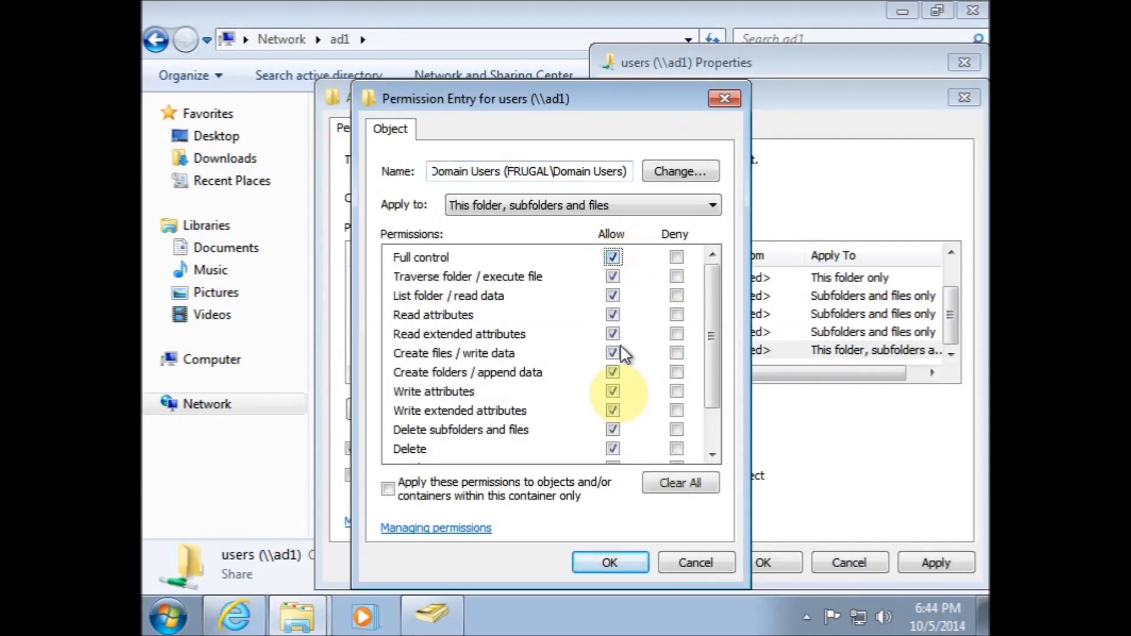
left_click(617, 563)
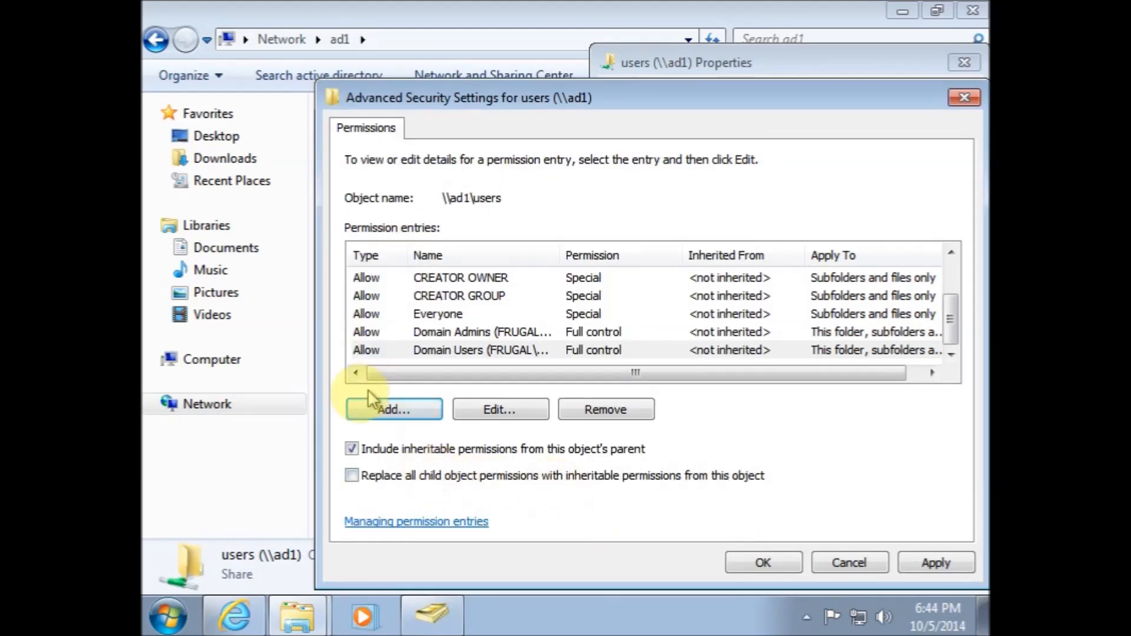
Turn off inheritance on the users share and remove the CREATOR OWNER, CREATOR GROUP and Everyone entries
left_click(352, 451)
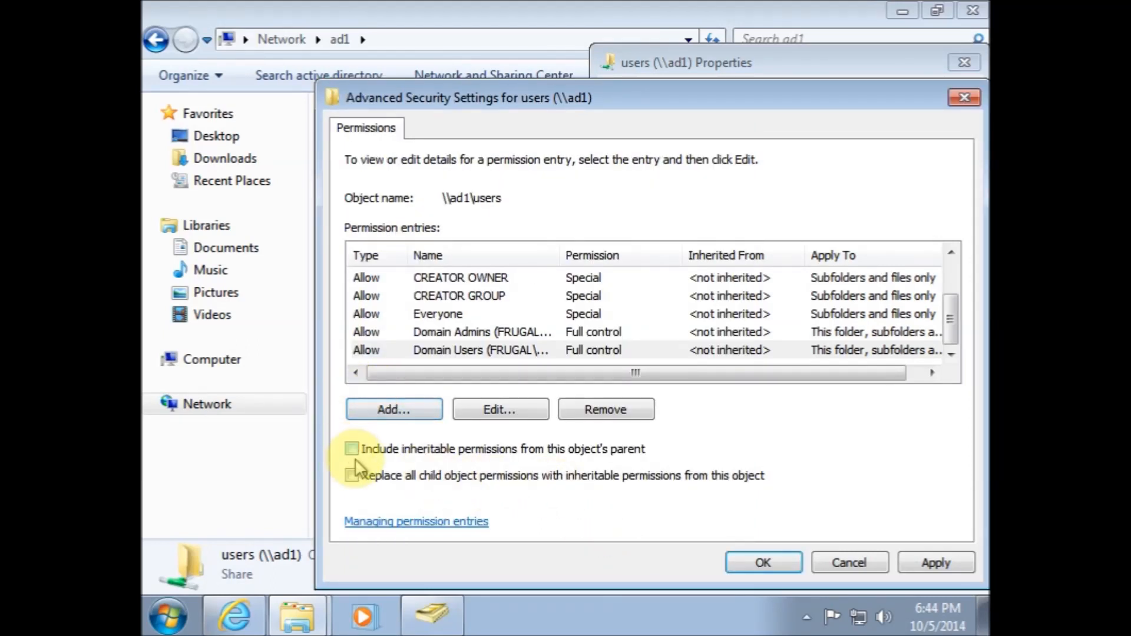
left_click(390, 280)
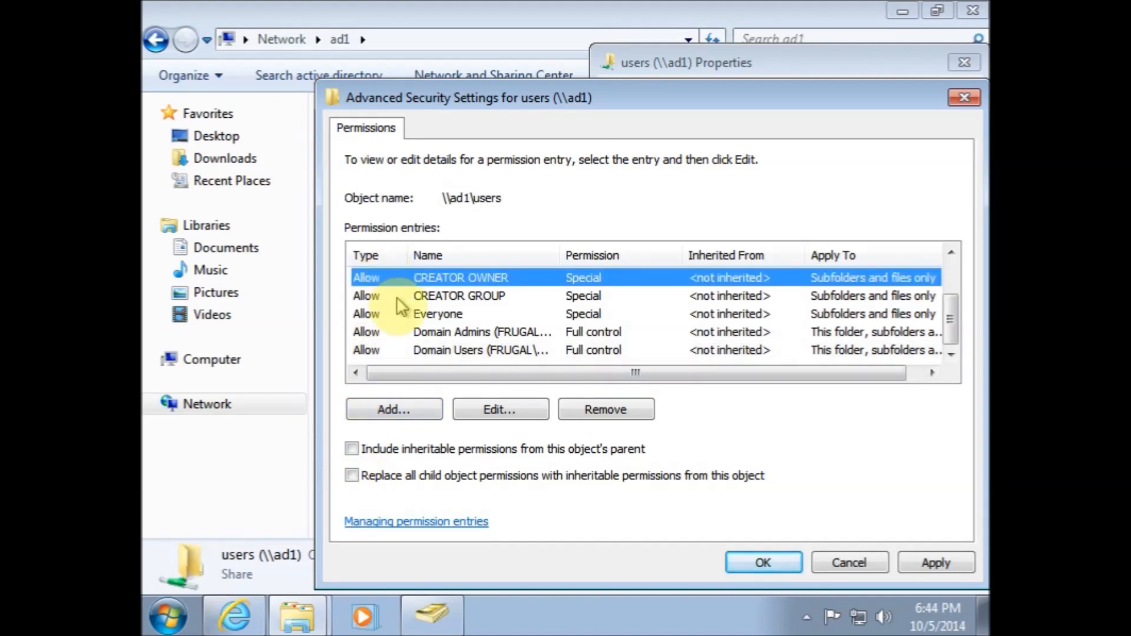
left_click(408, 313, "shift")
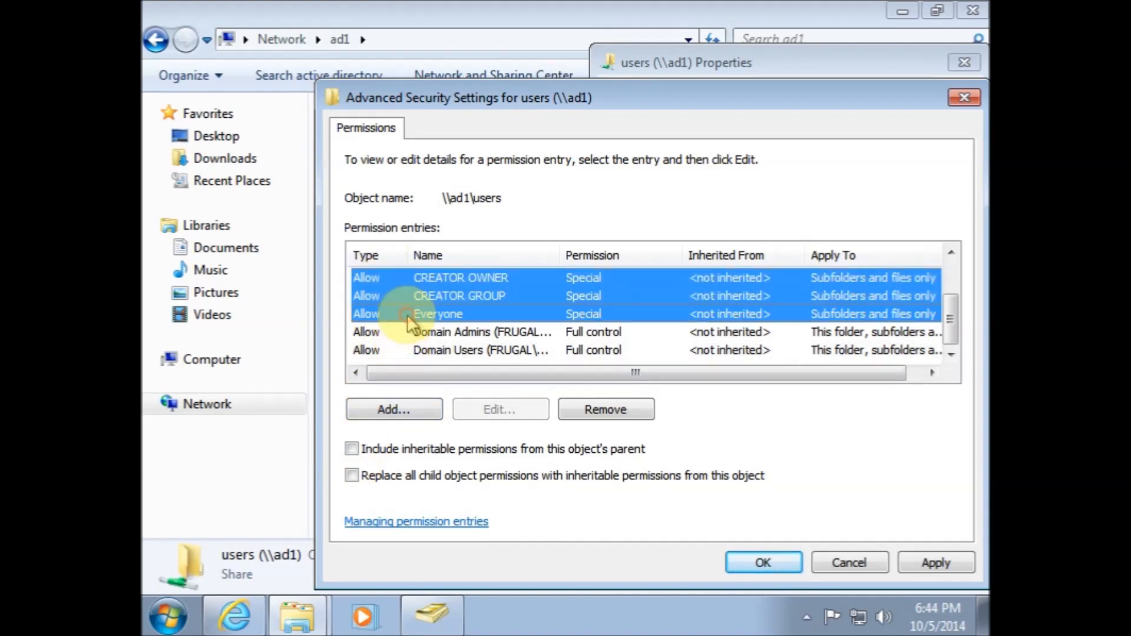
key("Delete")
key("Return")
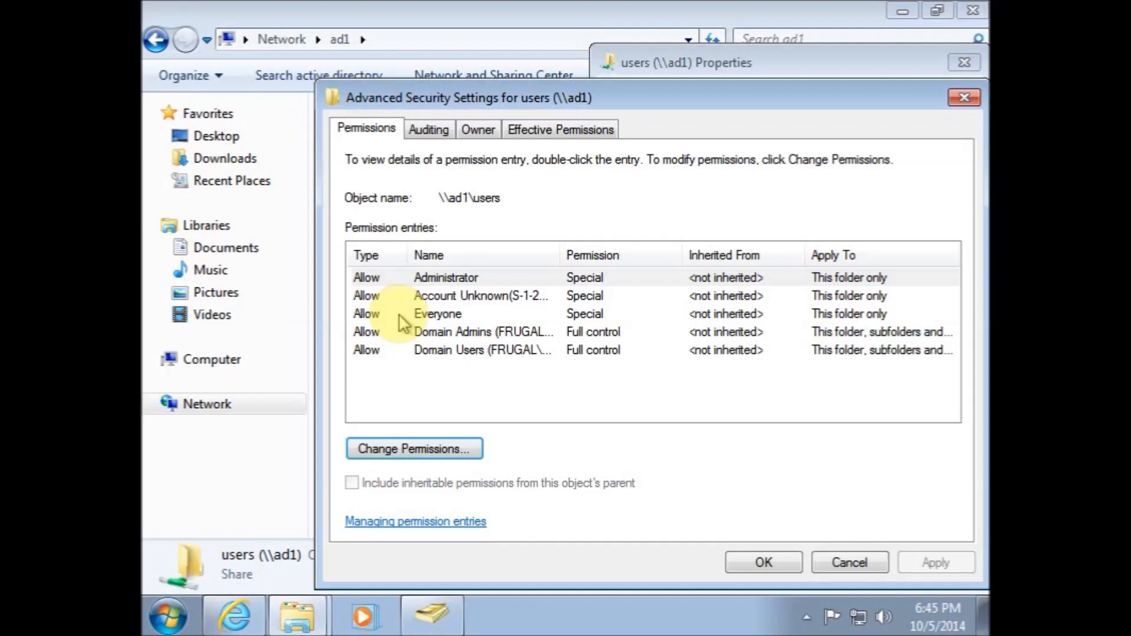
Remove every other entry except Domain Admins and Domain Users, and enable replacing all child object permissions
left_click(386, 449)
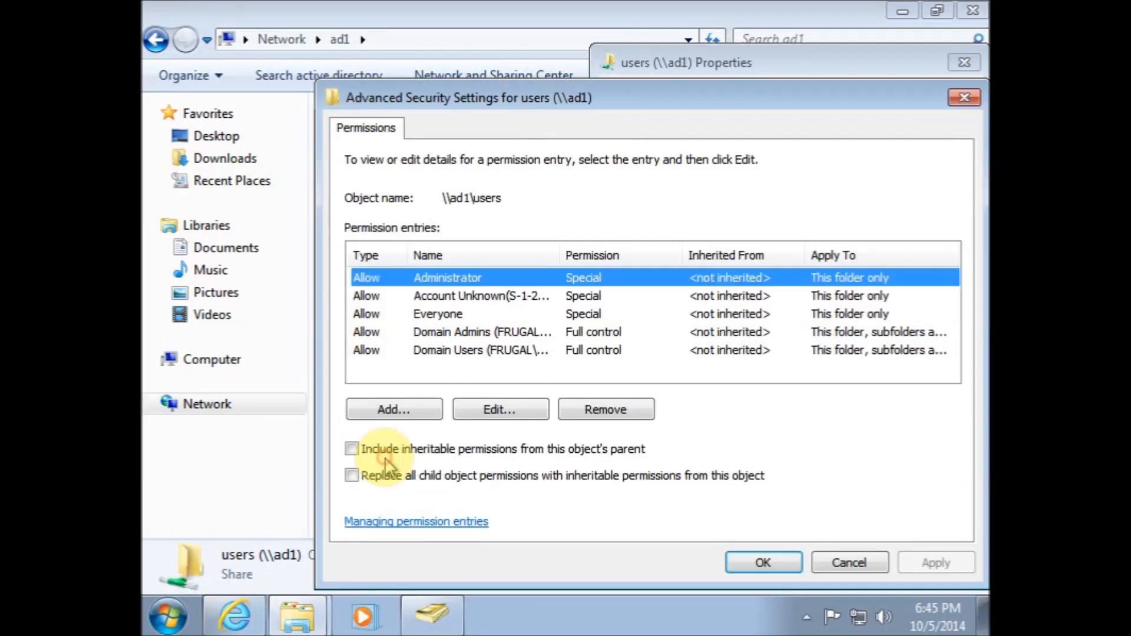
left_click(443, 309, "shift")
key("Delete")
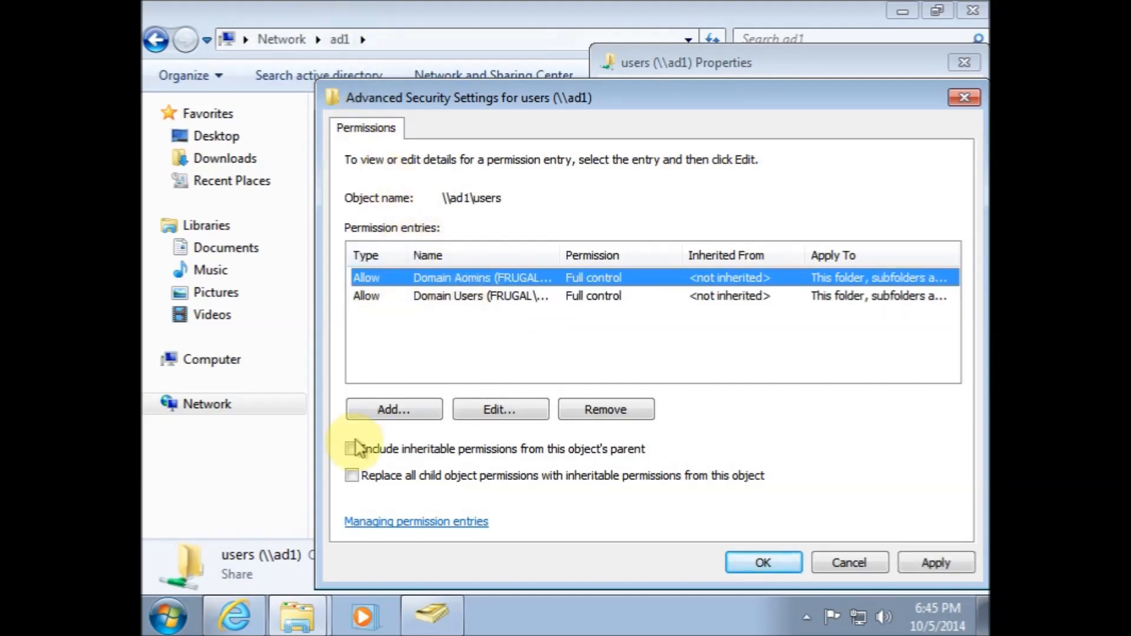
left_click(352, 476)
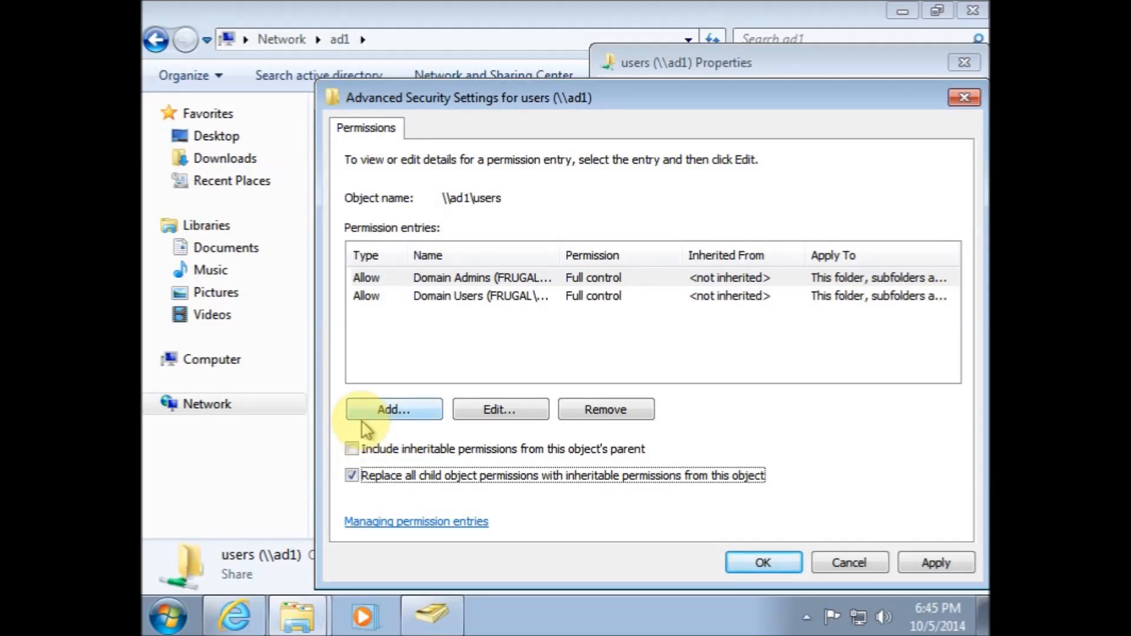
Apply the users share's permission changes, confirm replacing child permissions, and close its properties
left_click(763, 564)
left_click(658, 400)
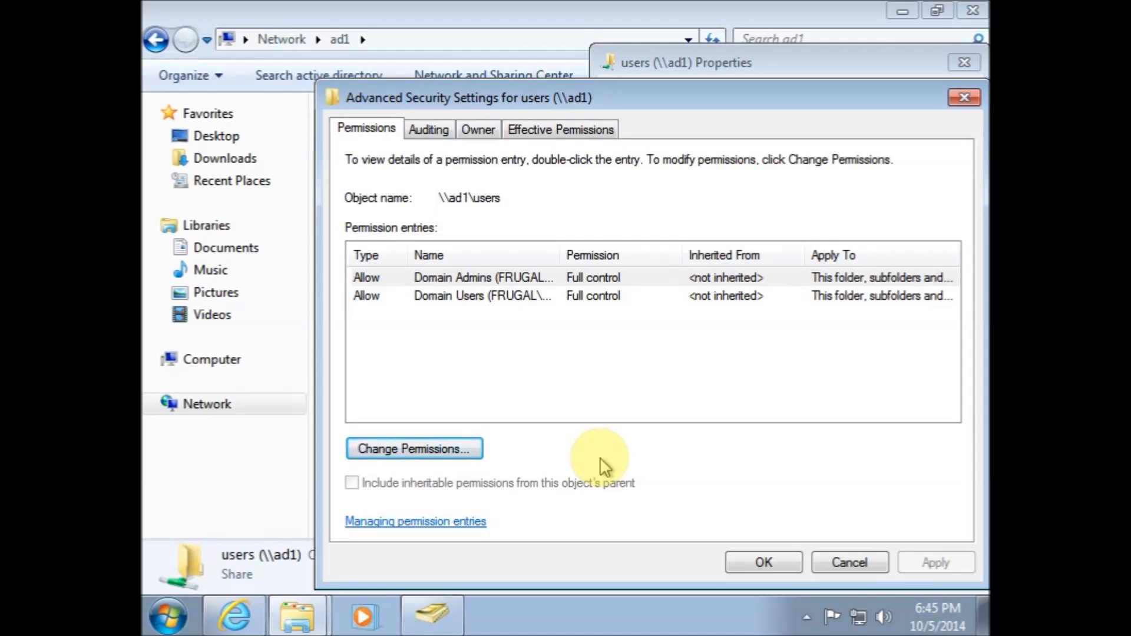
left_click(739, 565)
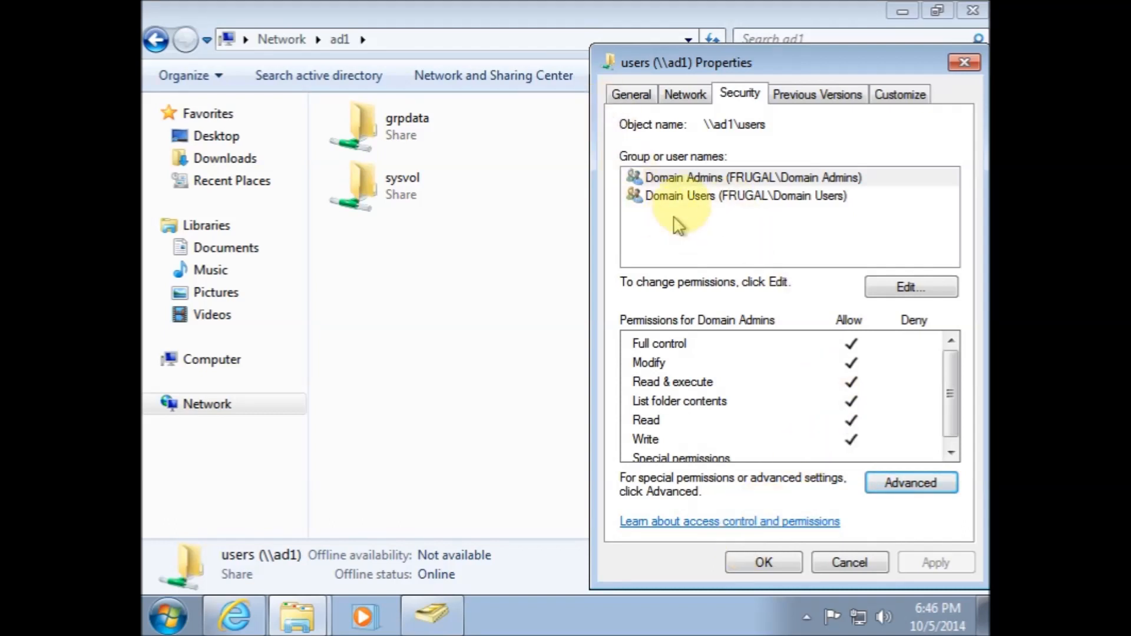
left_click(677, 197)
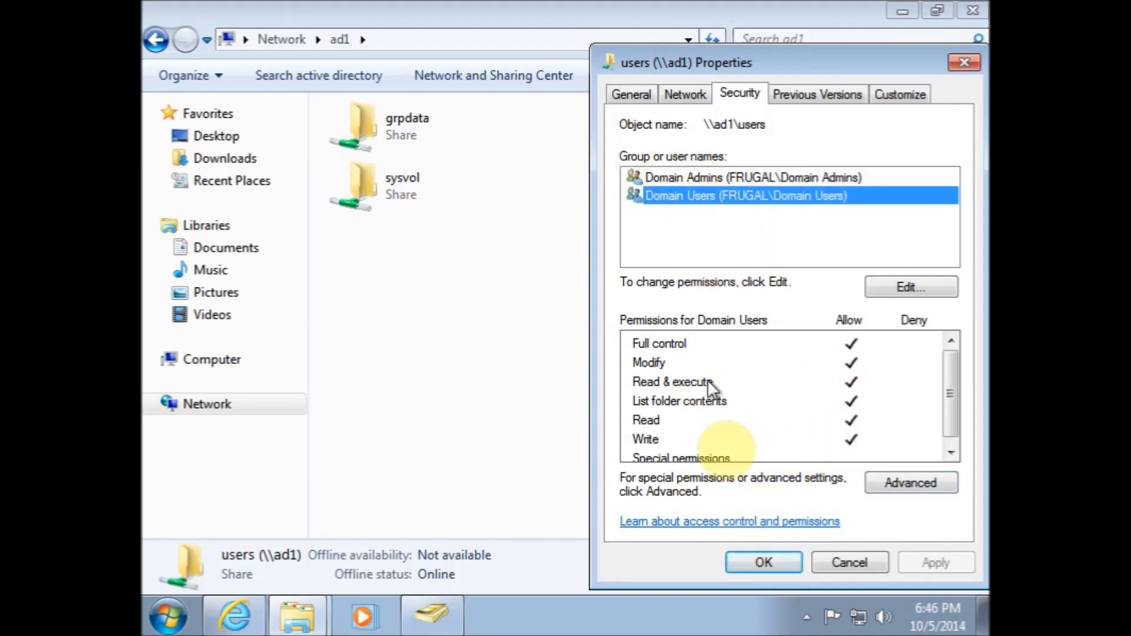
left_click(764, 566)
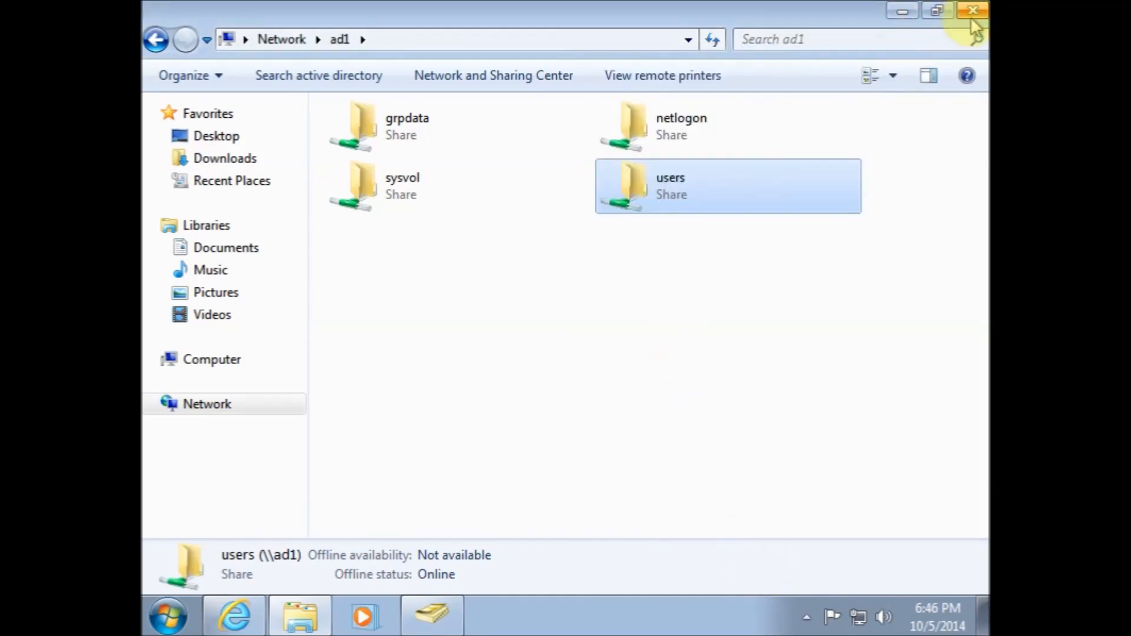
Open the netlogon share and create a new text document in it
double_click(661, 129)
right_click(484, 259)
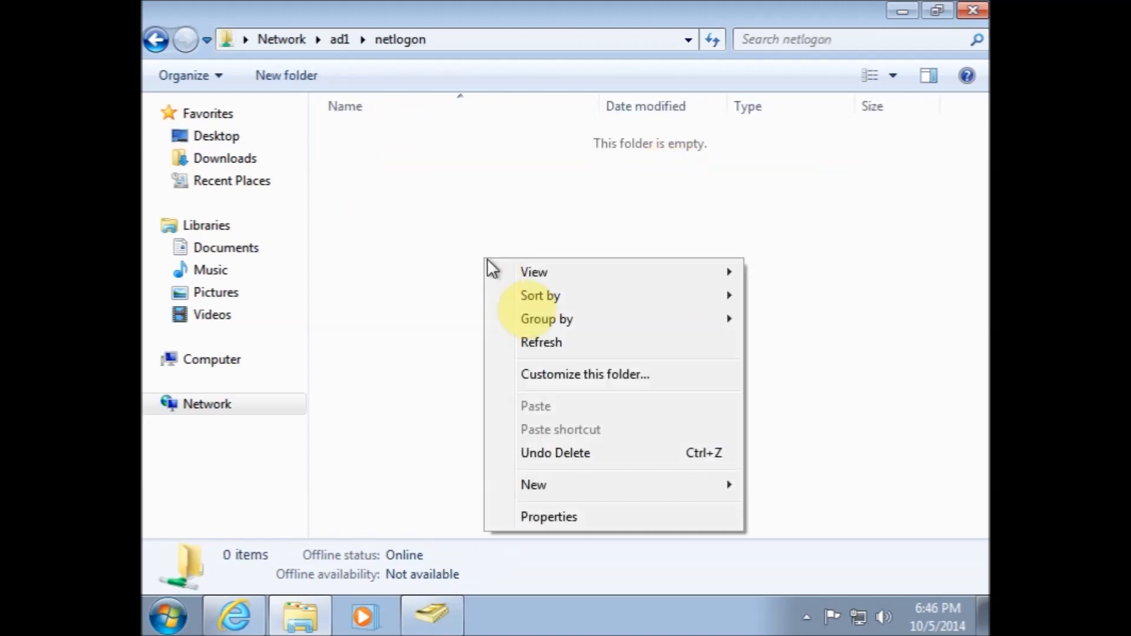
left_click(589, 485)
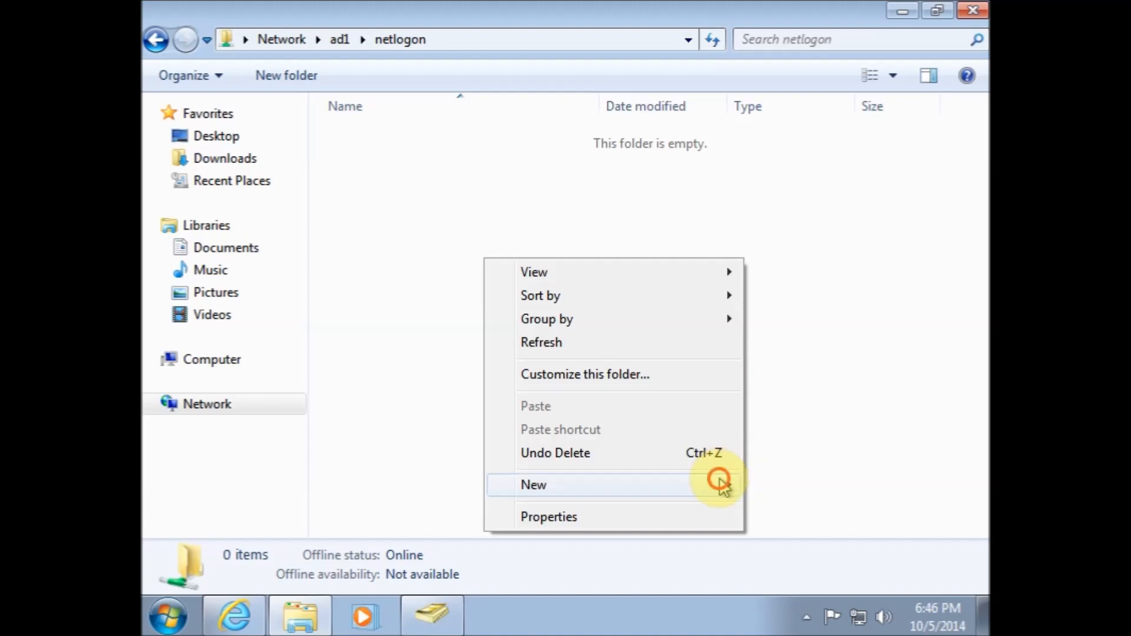
left_click(806, 446)
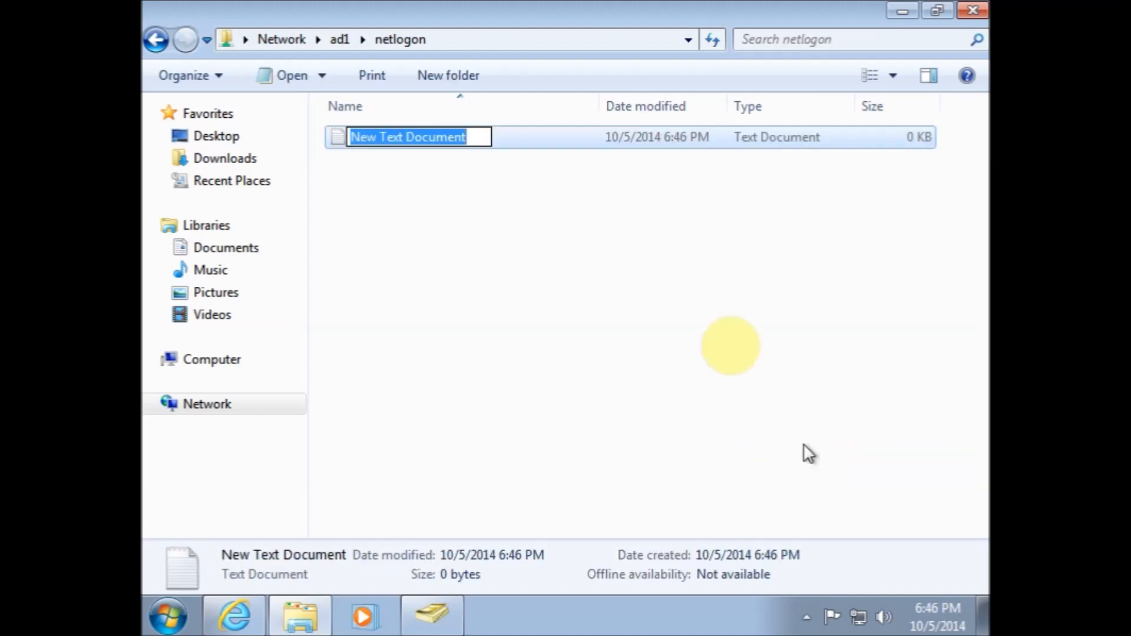
left_click(697, 324)
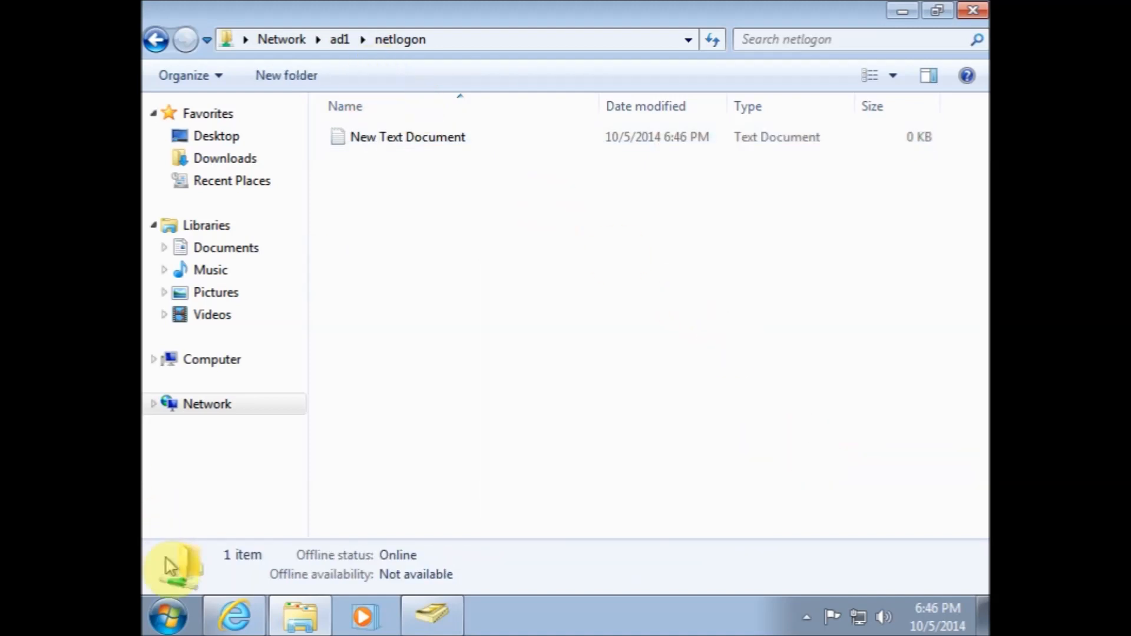
Turn off hiding of extensions for known file types in Folder Options
left_click(168, 616)
left_click(270, 561)
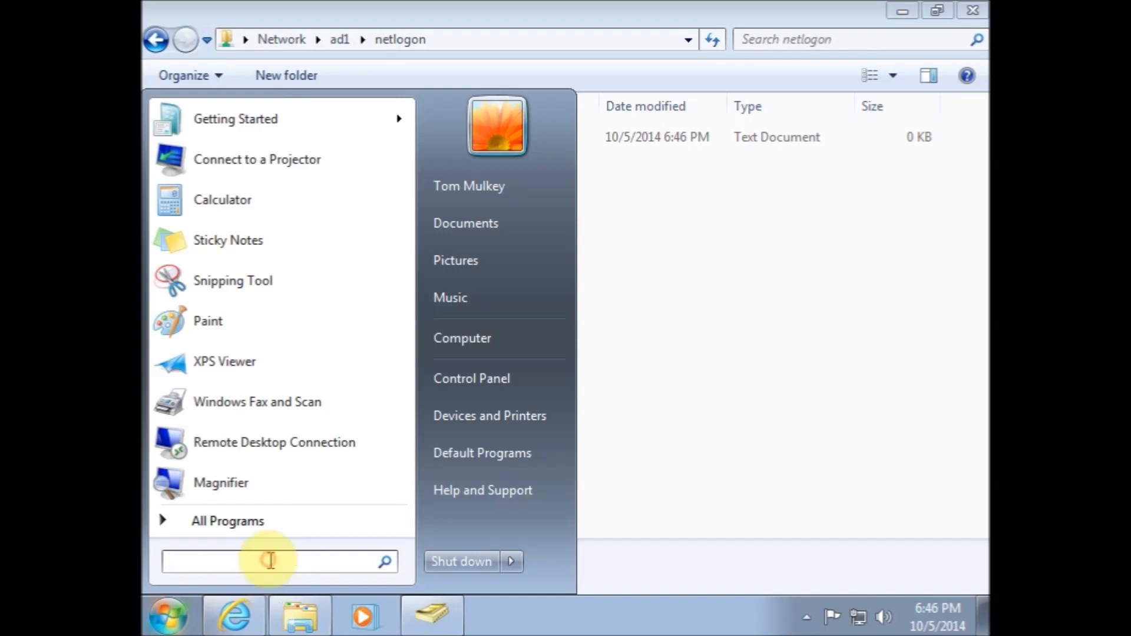
type("sho")
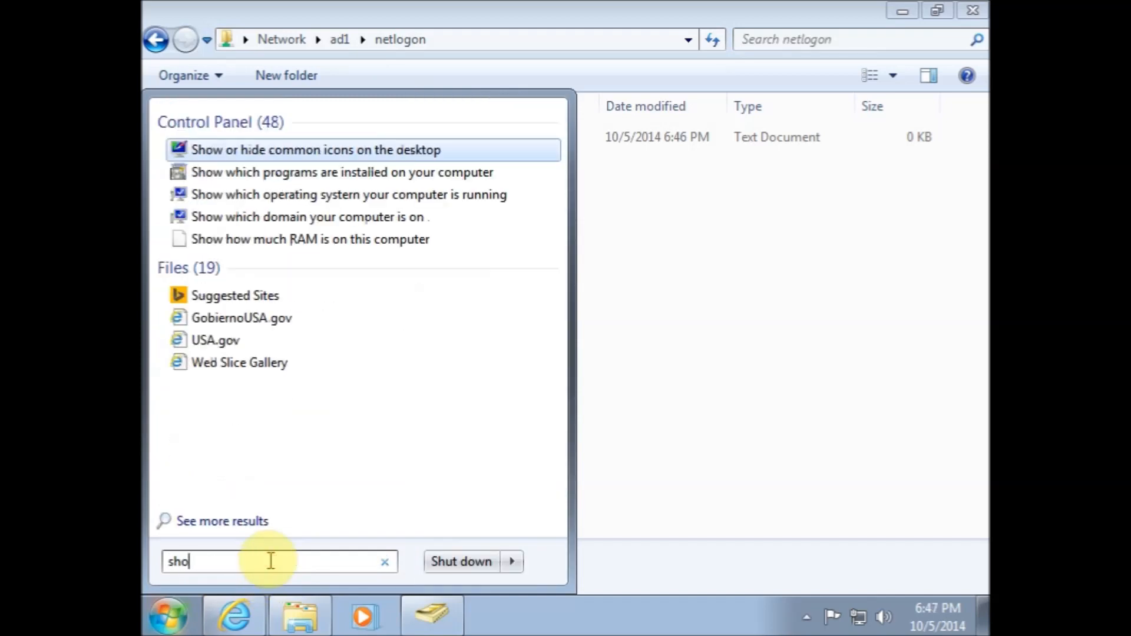
type("w ex")
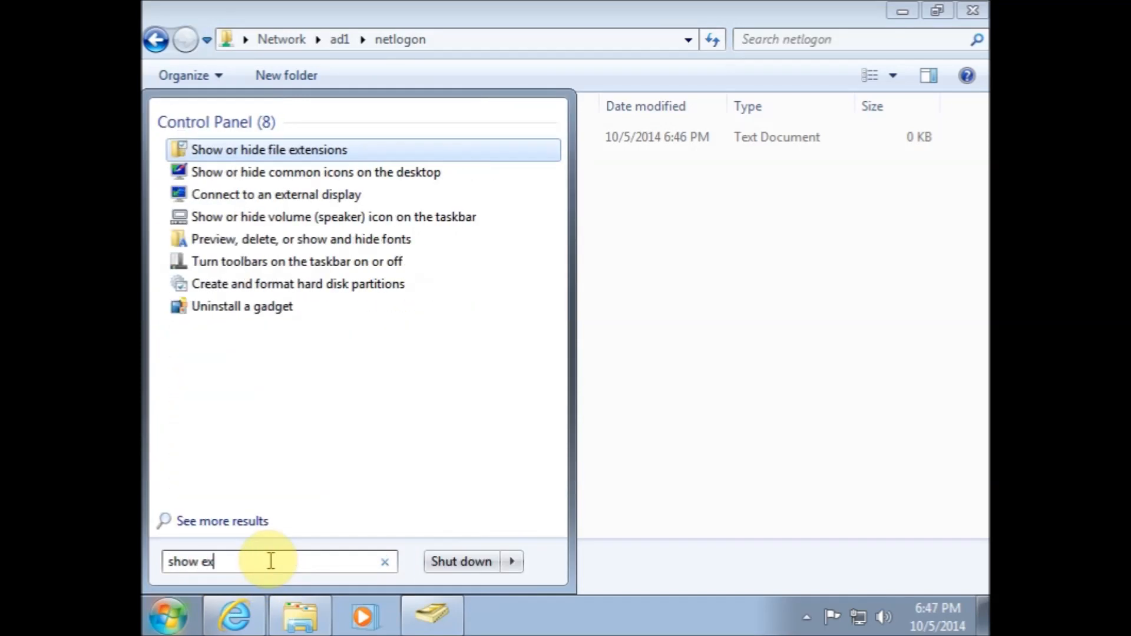
left_click(320, 151)
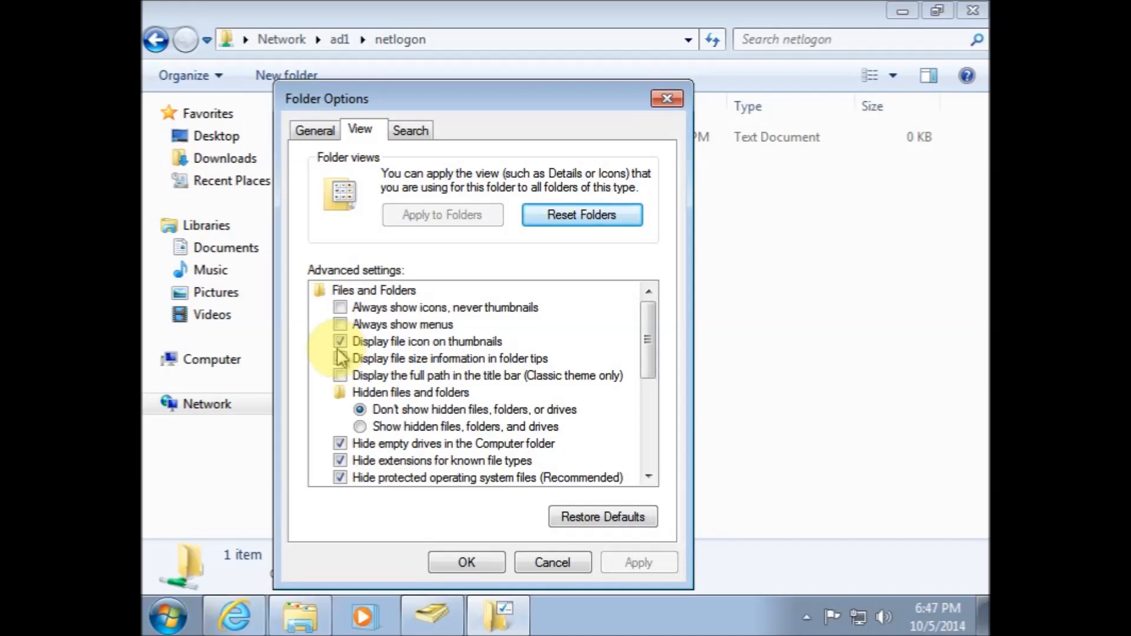
left_click(340, 460)
left_click(443, 565)
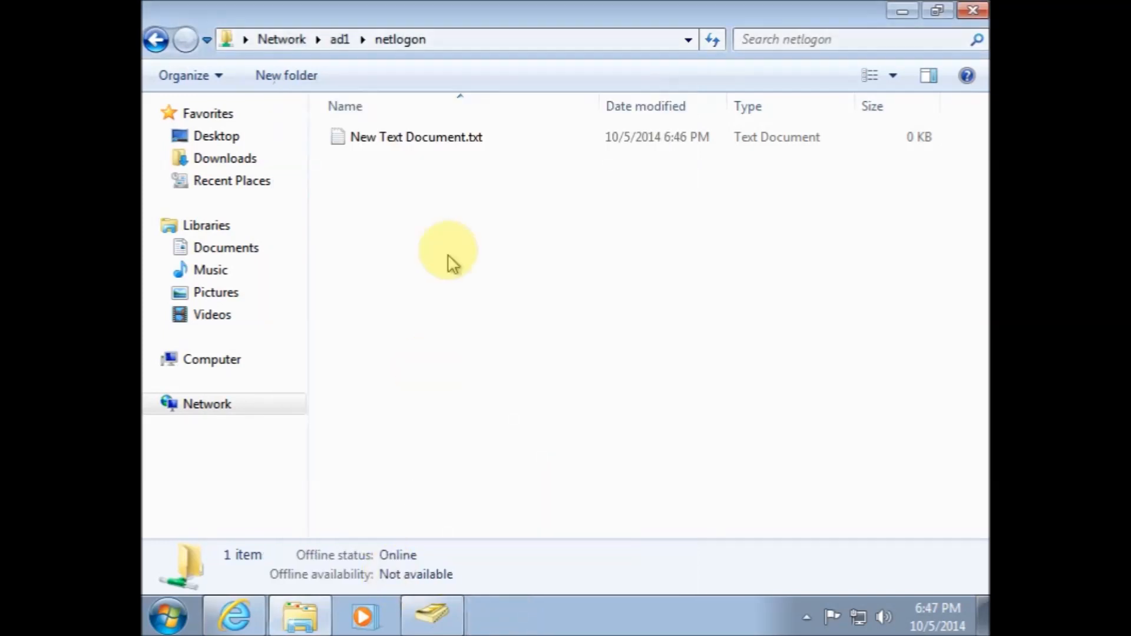
Rename the new text document as a .bat batch file named after the user's logon name, confirming the extension change
left_click(469, 131)
left_click(466, 135)
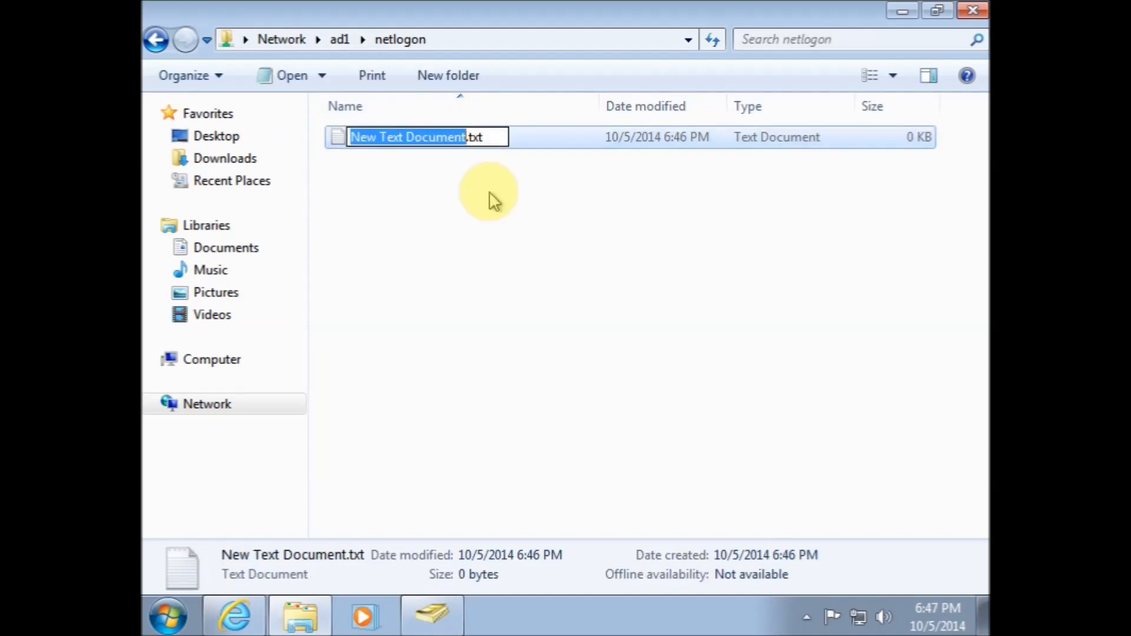
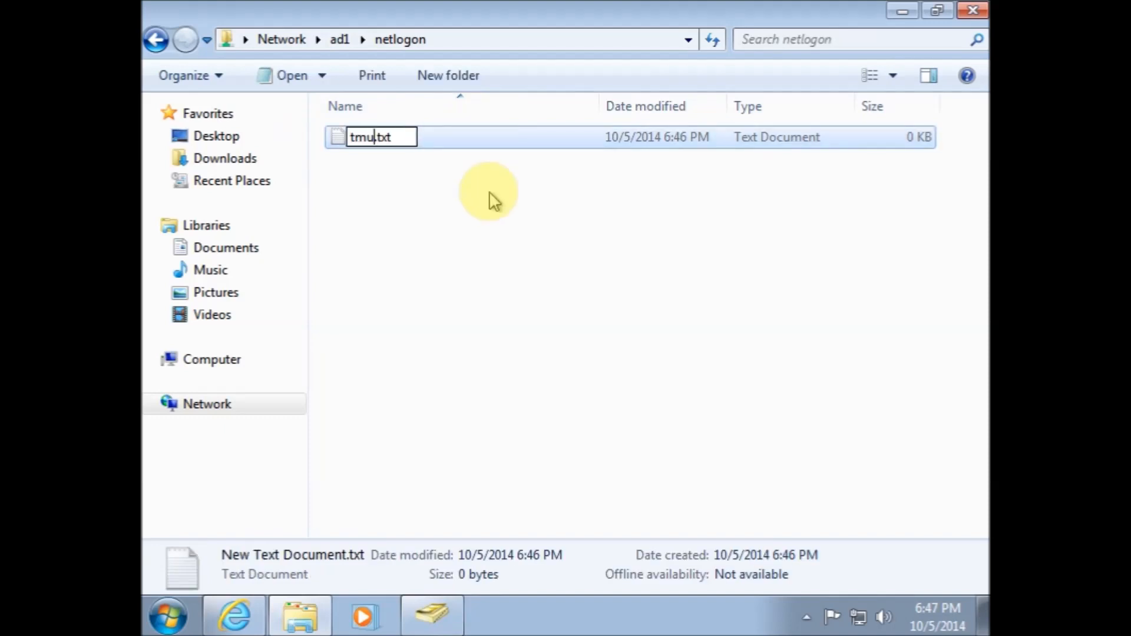
key("Right")
key("Right")
key("Right")
key("Right")
key("BackSpace")
key("BackSpace")
key("BackSpace")
type("bat")
key("Return")
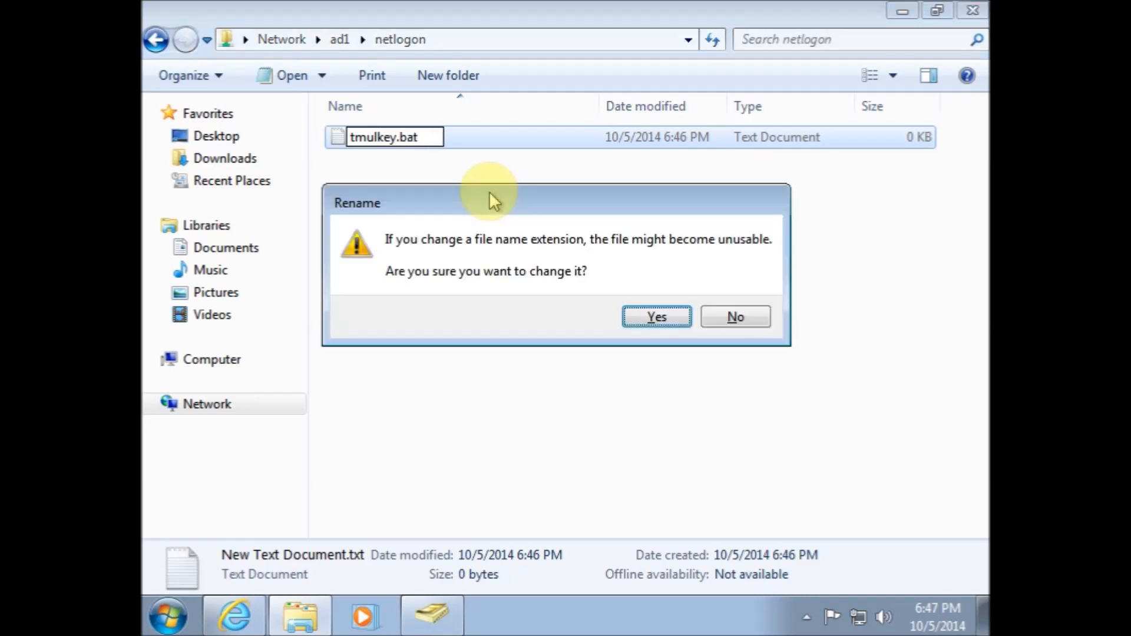
left_click(654, 319)
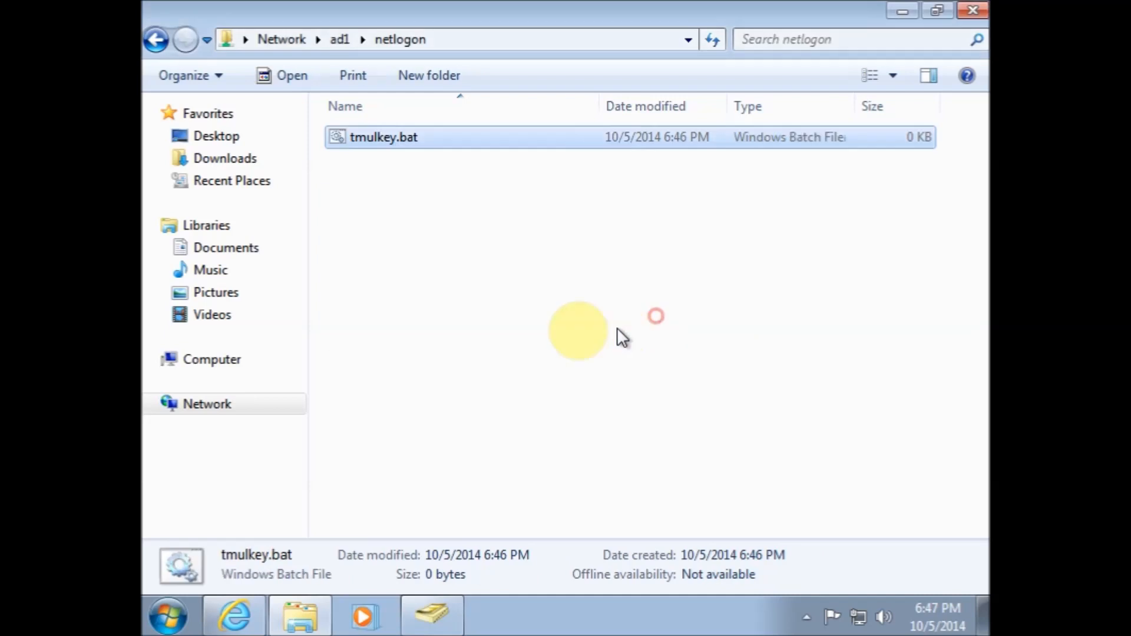
Open the batch file for editing in Notepad and start its first line with net
right_click(386, 137)
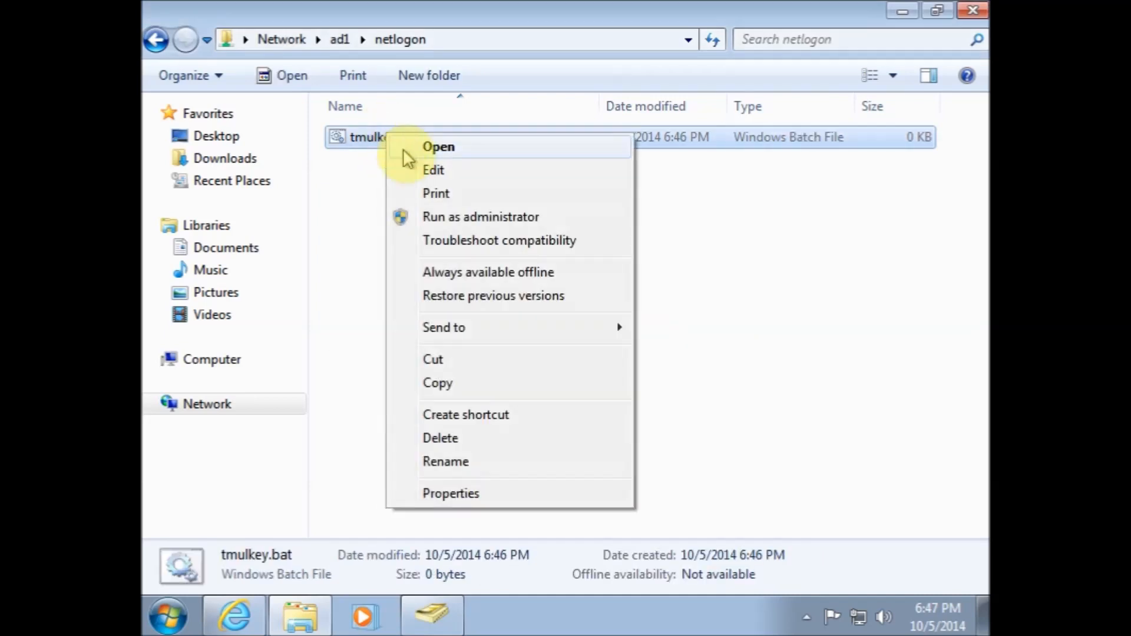
left_click(430, 171)
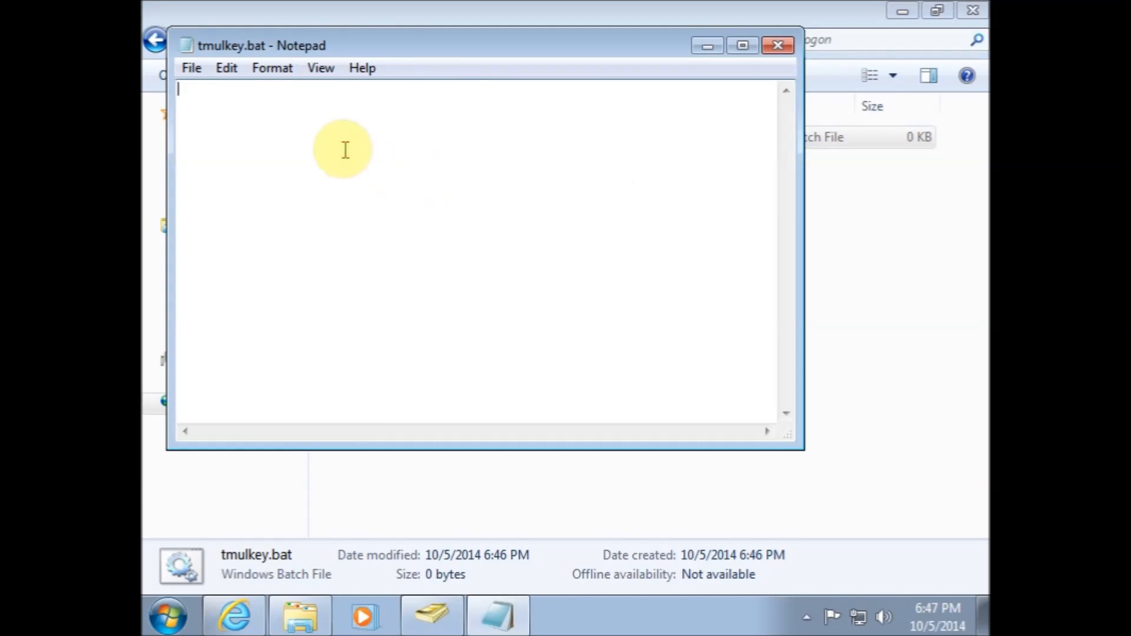
type("net")
Open a command prompt and run net time to query the domain controller's time
left_click(177, 614)
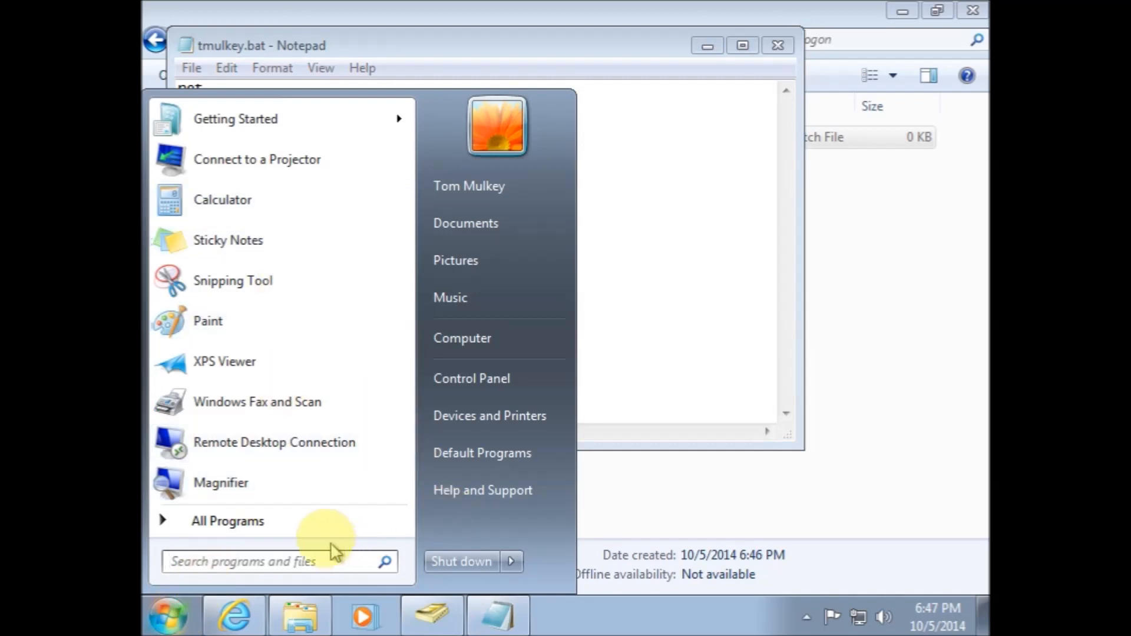
left_click(310, 557)
type("cmd")
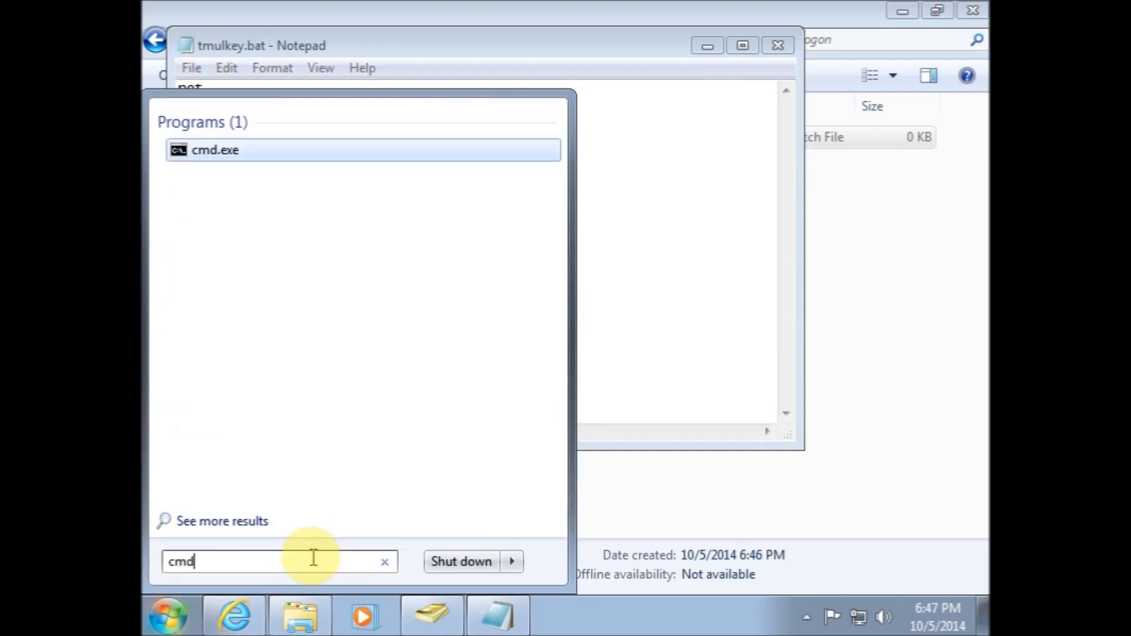
key("Return")
type("net time")
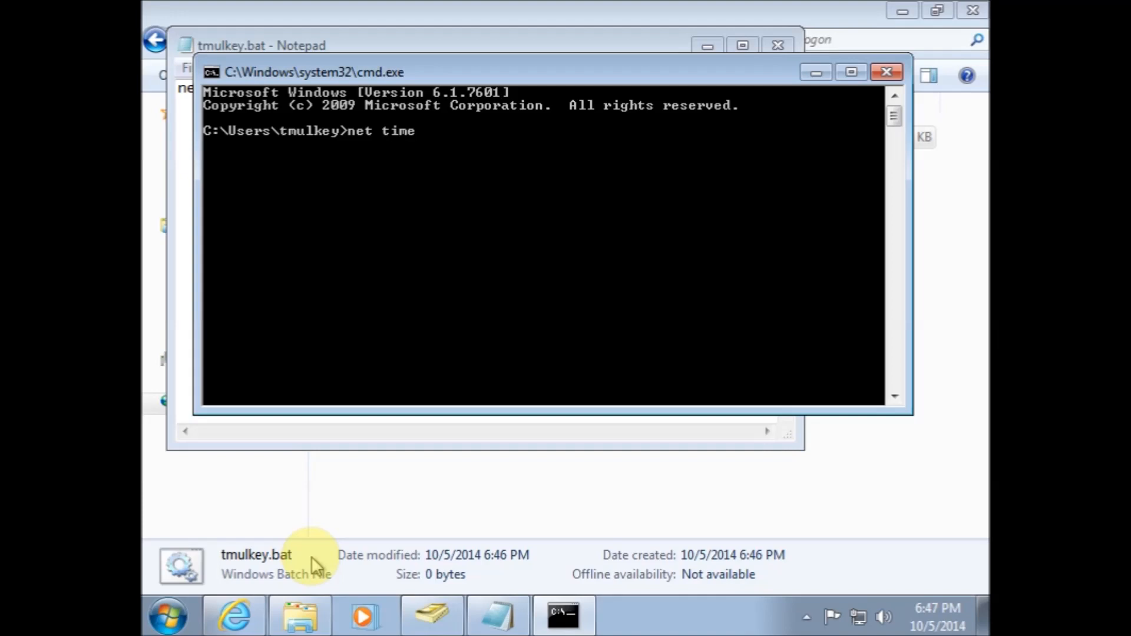
key("Return")
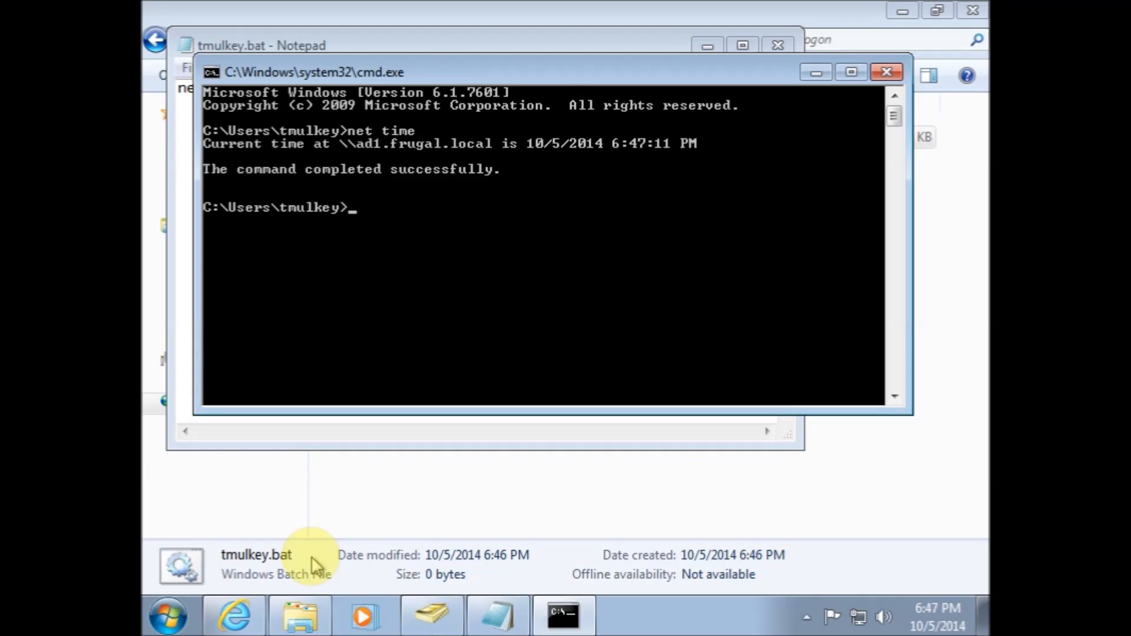
Try running net time ad1 /sync in the command prompt
key("Up")
type("ad1 /syn")
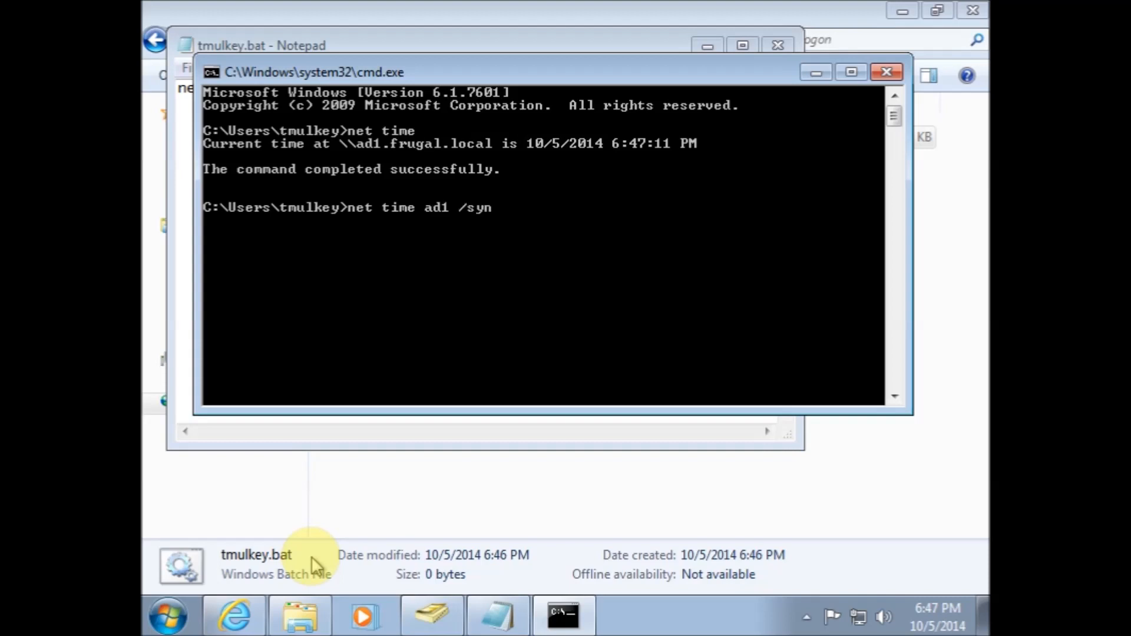
type("c")
key("Return")
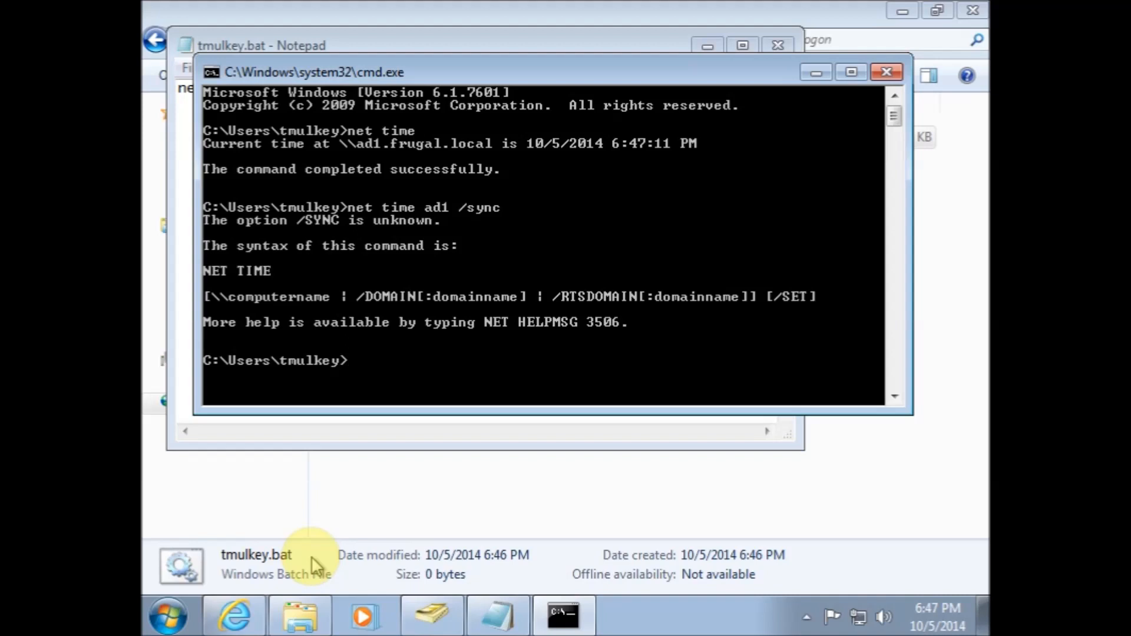
Synchronize the clock with the server by running net time \\ad1 /set /y in an administrator command prompt
type("net time \\\\ad1 /set /y")
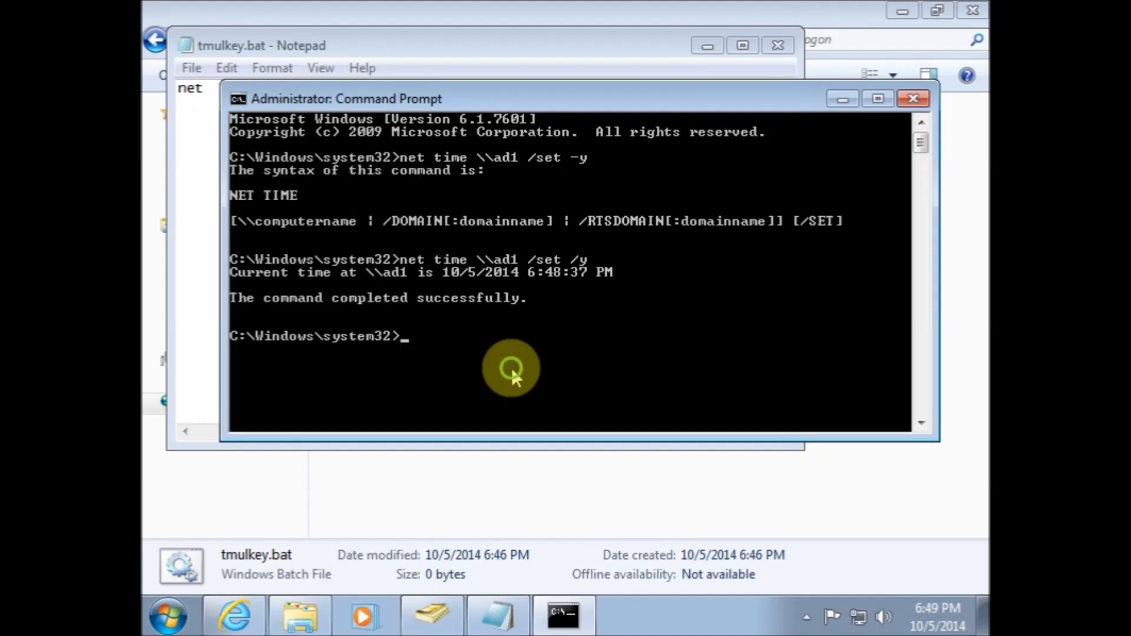
key("Up")
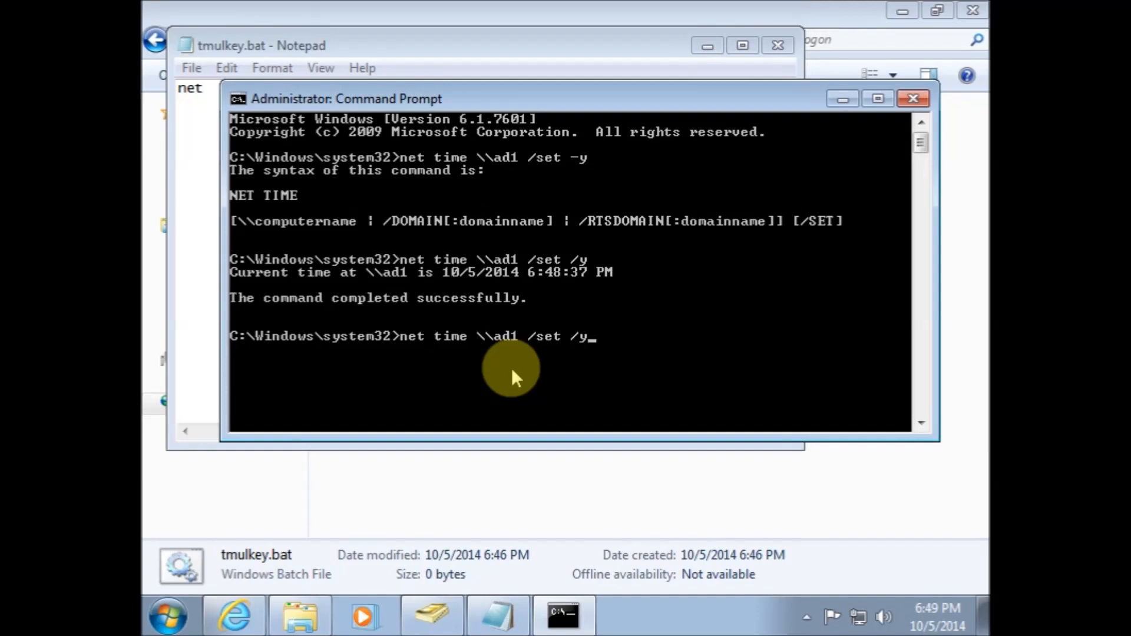
key("Return")
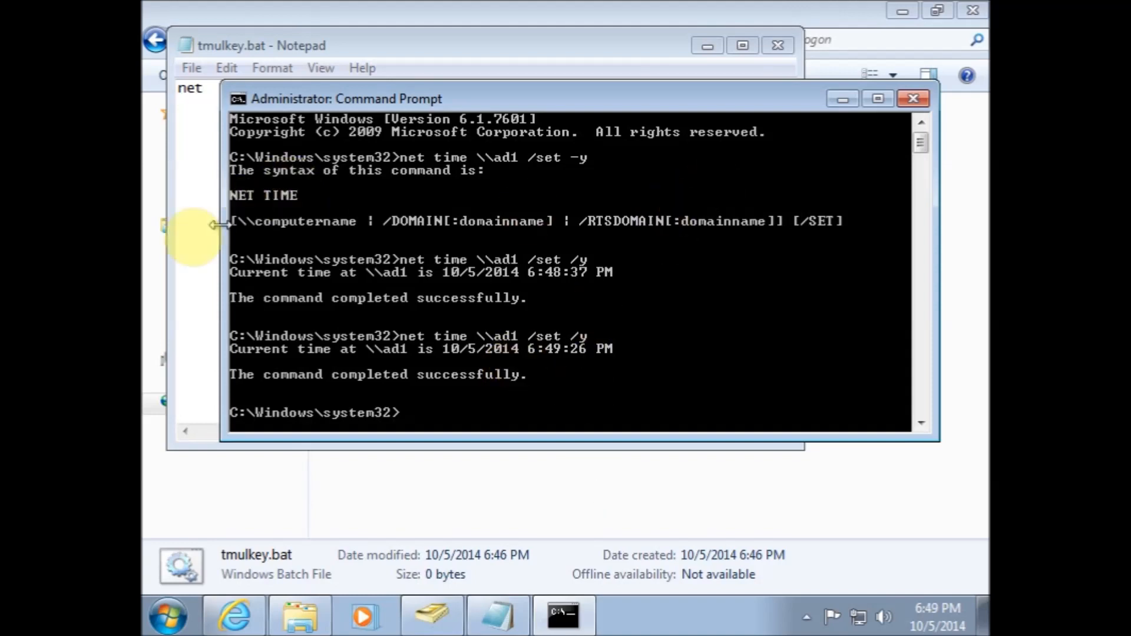
Complete the script's first line as net time \\ad1 /set /y
left_click(185, 247)
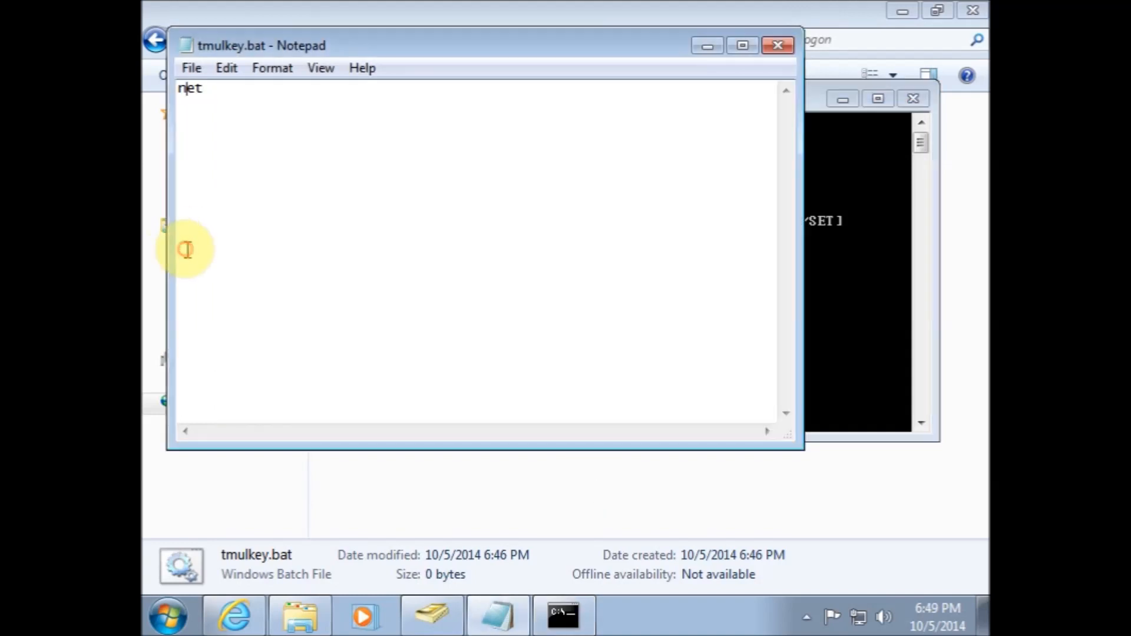
left_click(235, 92)
type("time \\\\ad1")
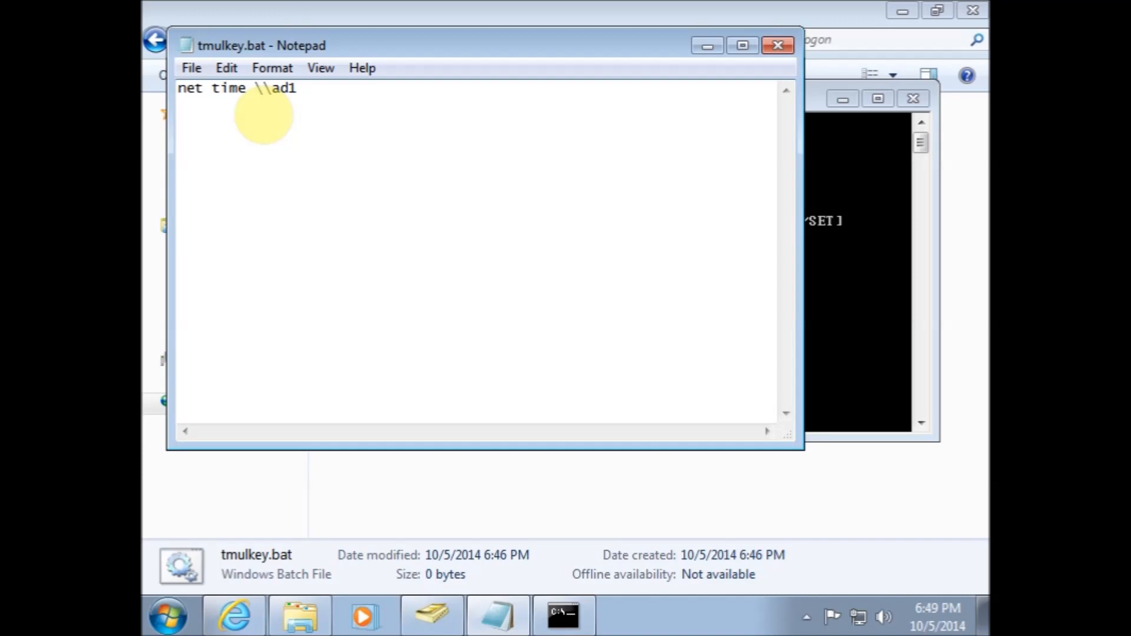
type("/set /y")
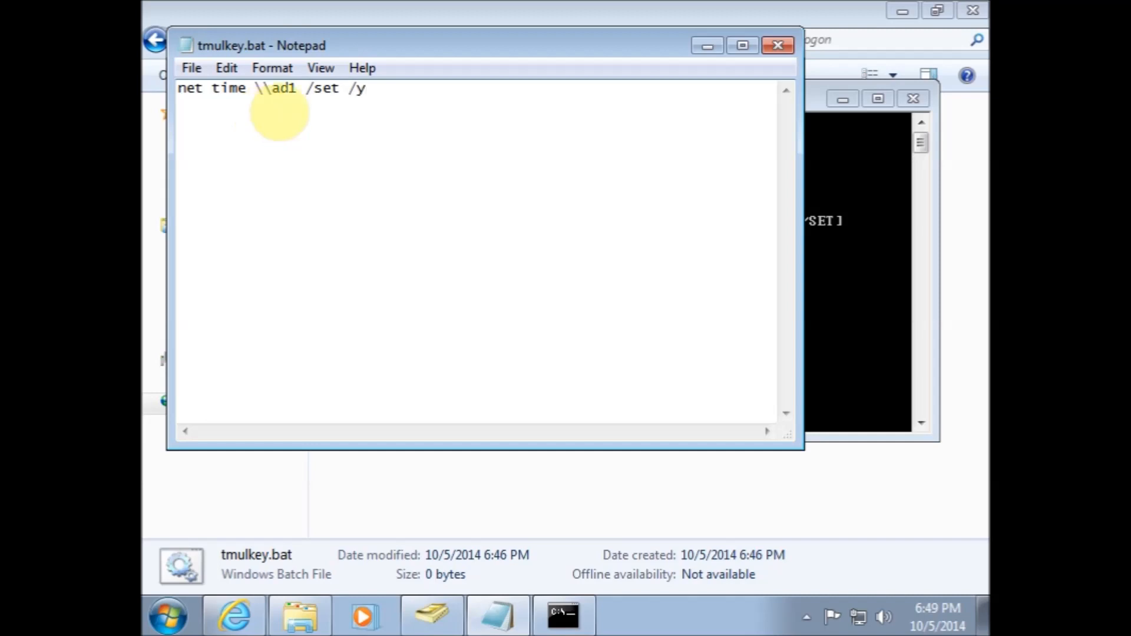
Add a second script line mapping drive j: to \\ad1\grpdata with net use
left_click(830, 331)
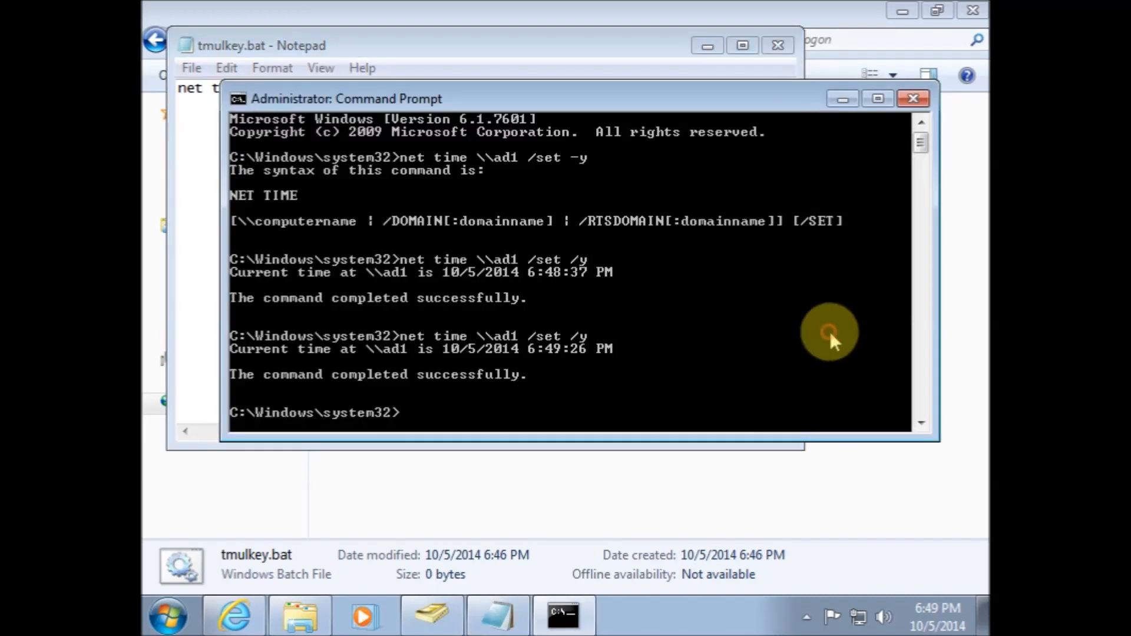
left_click(194, 271)
left_click(367, 88)
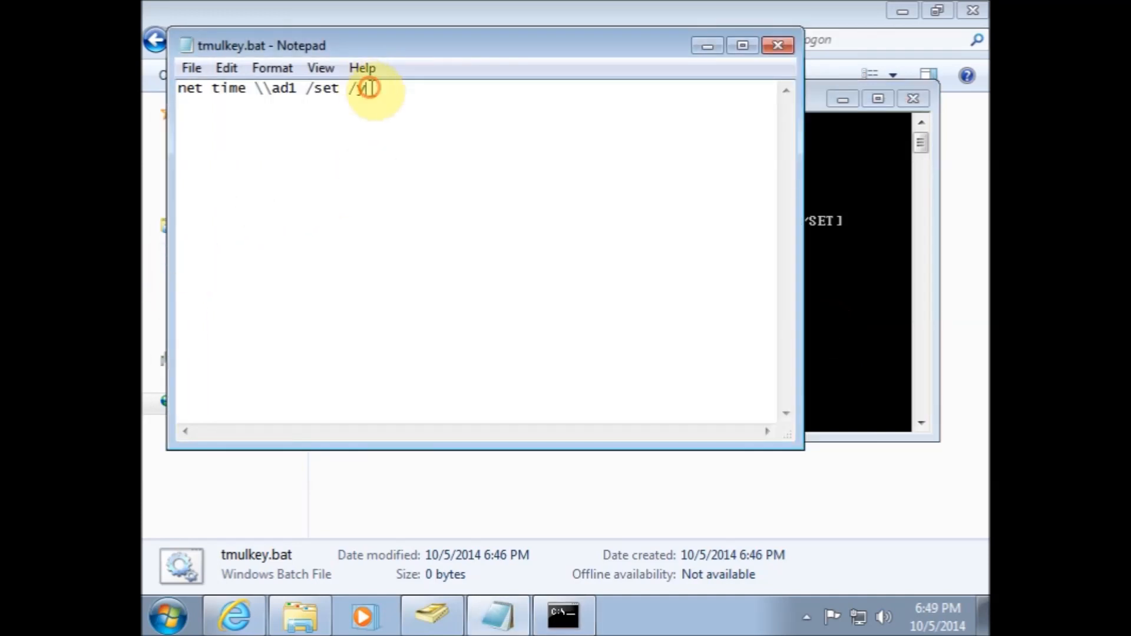
key("Return")
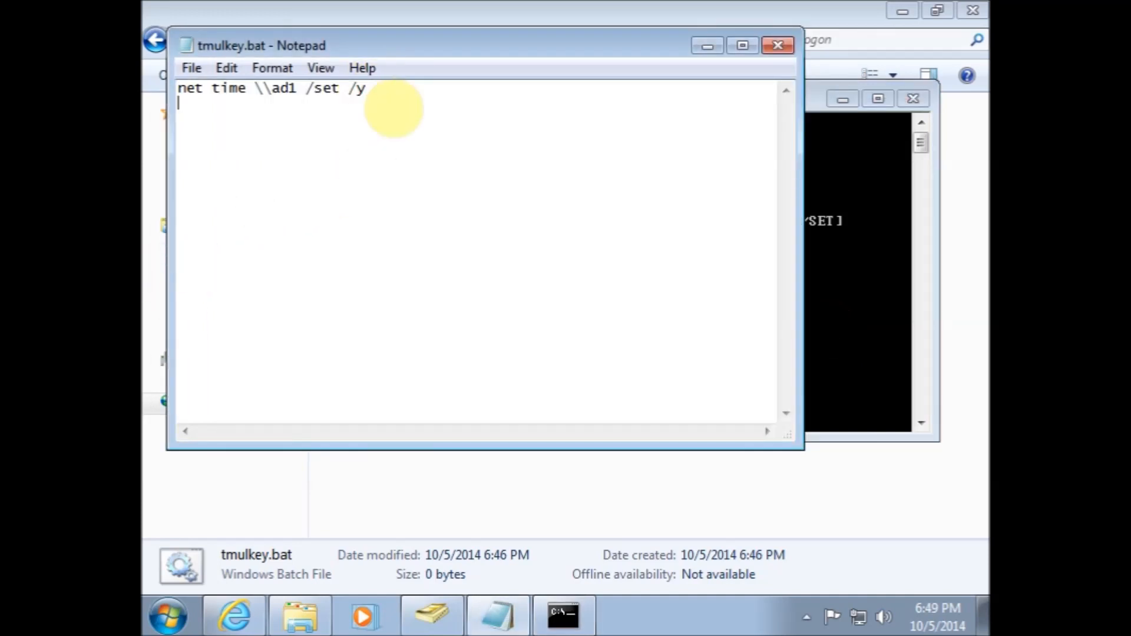
type("net use j: \\\\")
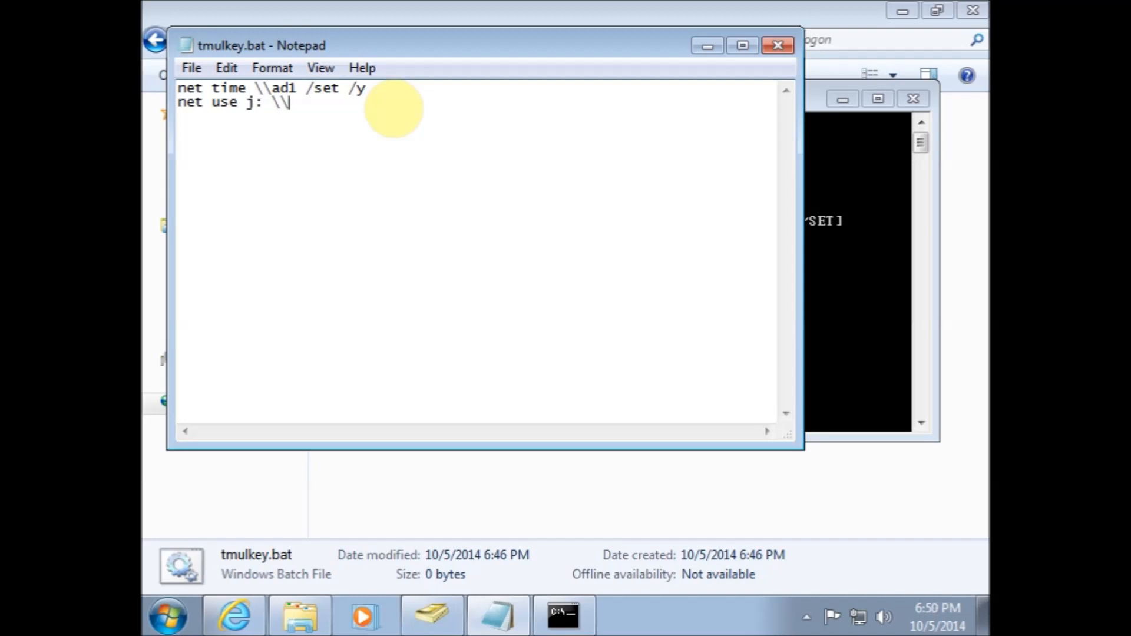
type("ad1\\grpdata")
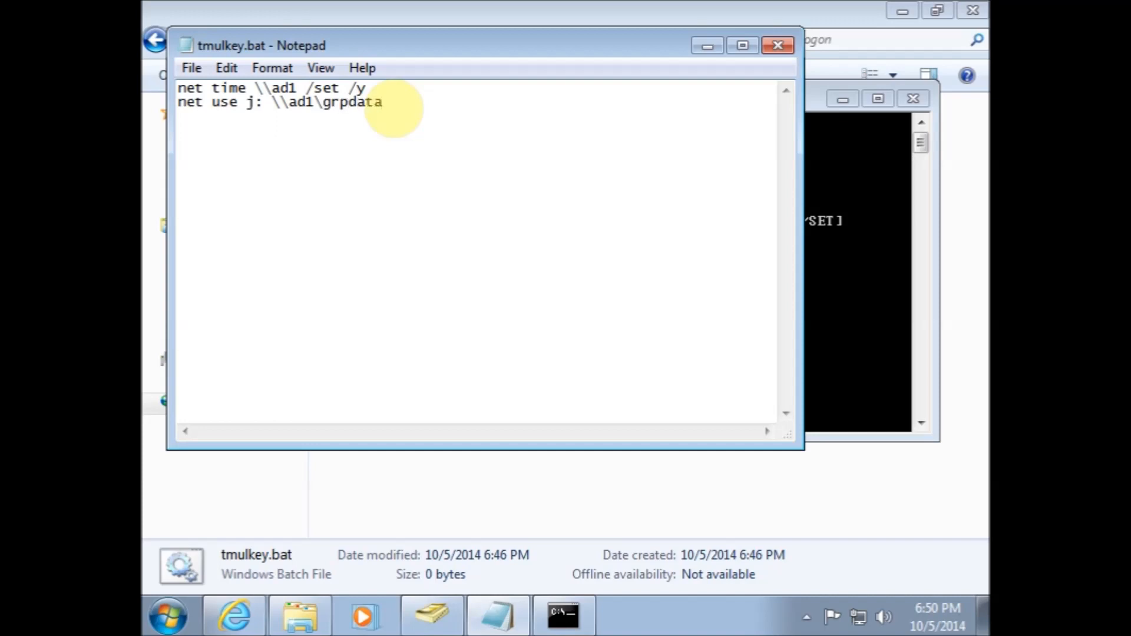
Insert a line before the mapping that removes drive j: with net use j: /D /Y
key("Up")
key("Return")
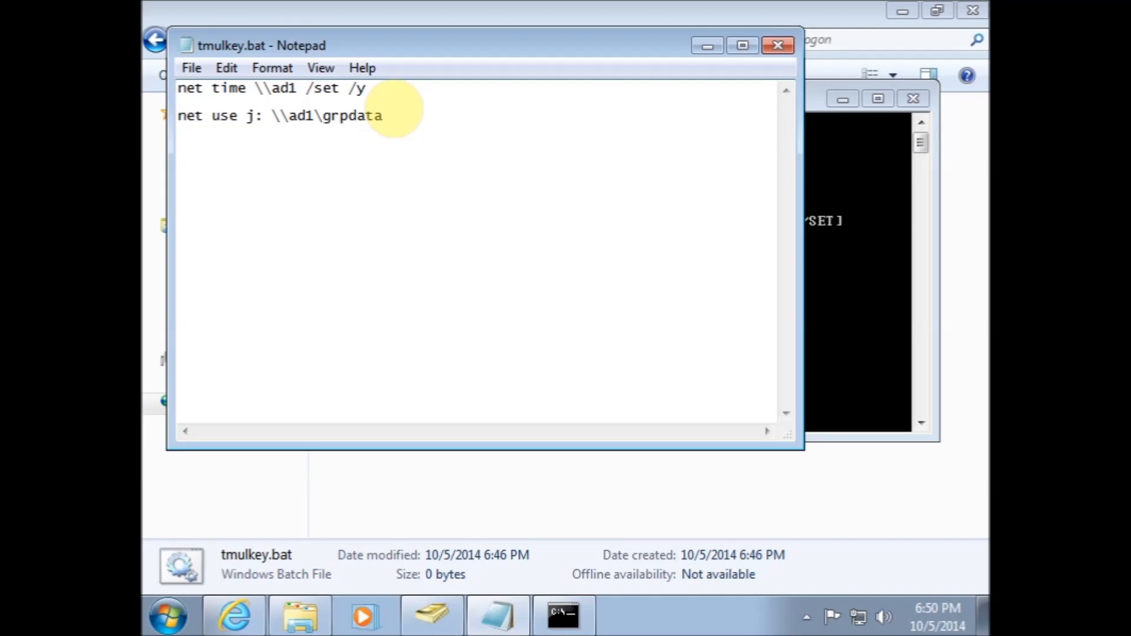
type("net use j:")
key("Left")
key("Left")
key("Left")
key("Right")
key("Right")
type("/D /Y")
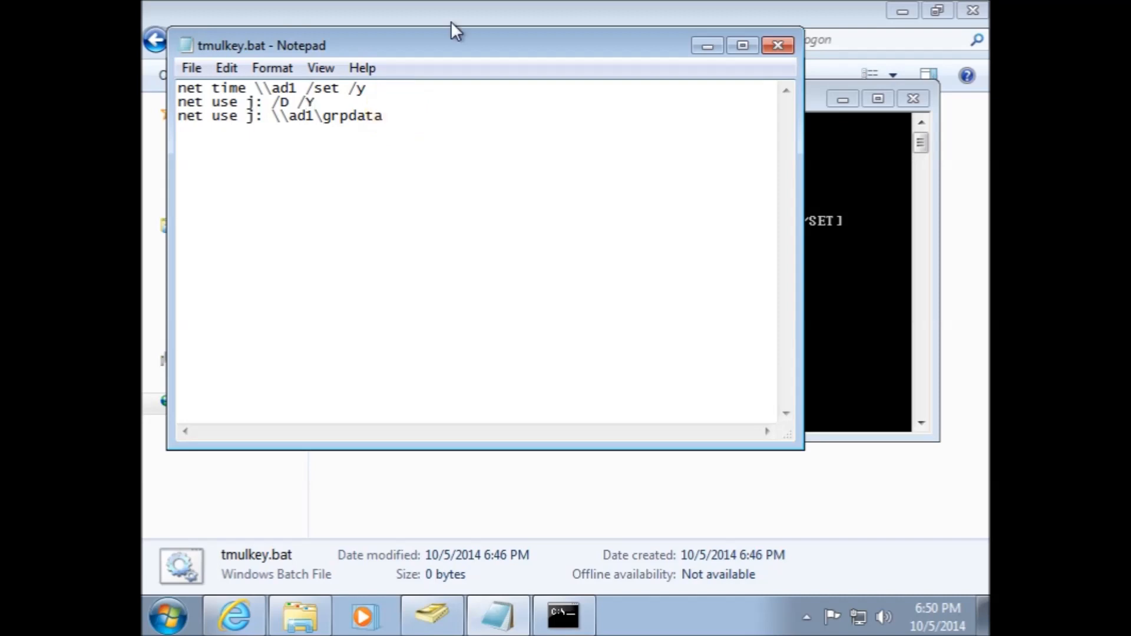
Test the removal command net use j: /d /y in the command prompt
left_click(868, 394)
type("net use")
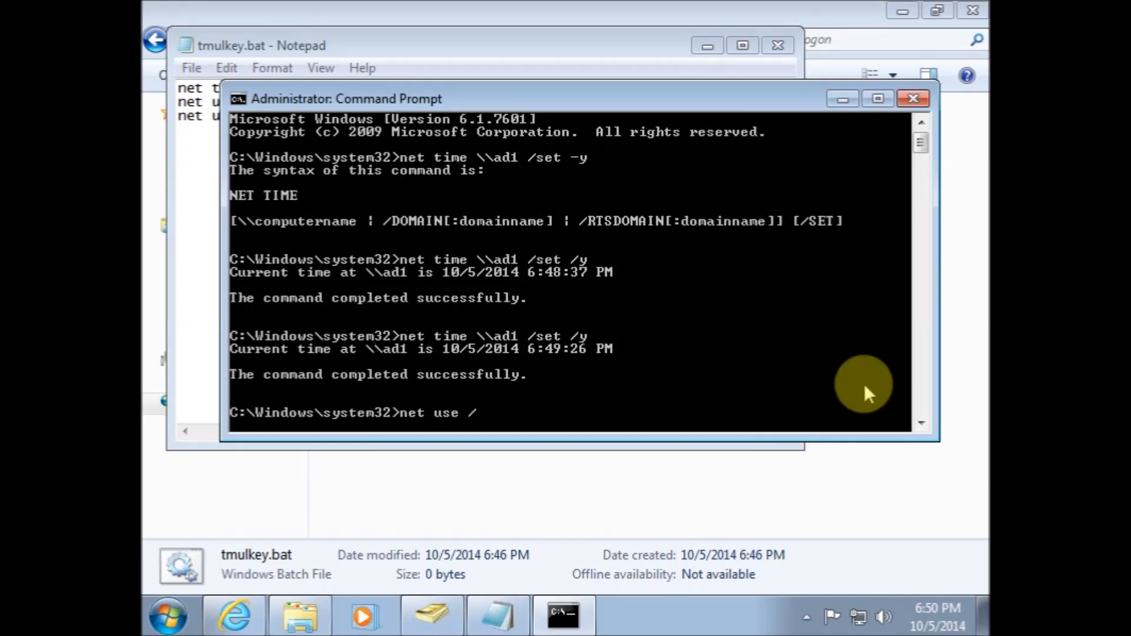
type(" /")
key("BackSpace")
type("j: /d/")
key("BackSpace")
type("/y")
key("Return")
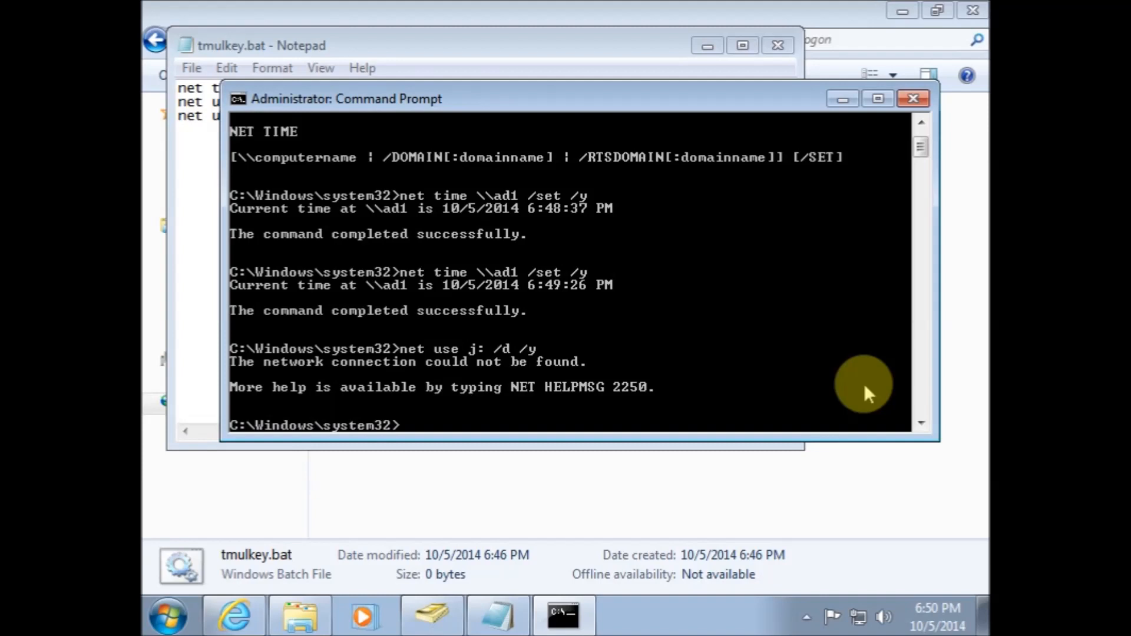
Map drive j: to \\ad1\grpdata from the command prompt
key("Up")
key("BackSpace")
key("BackSpace")
key("BackSpace")
key("BackSpace")
key("BackSpace")
type("\\\\ad1\\grpdata")
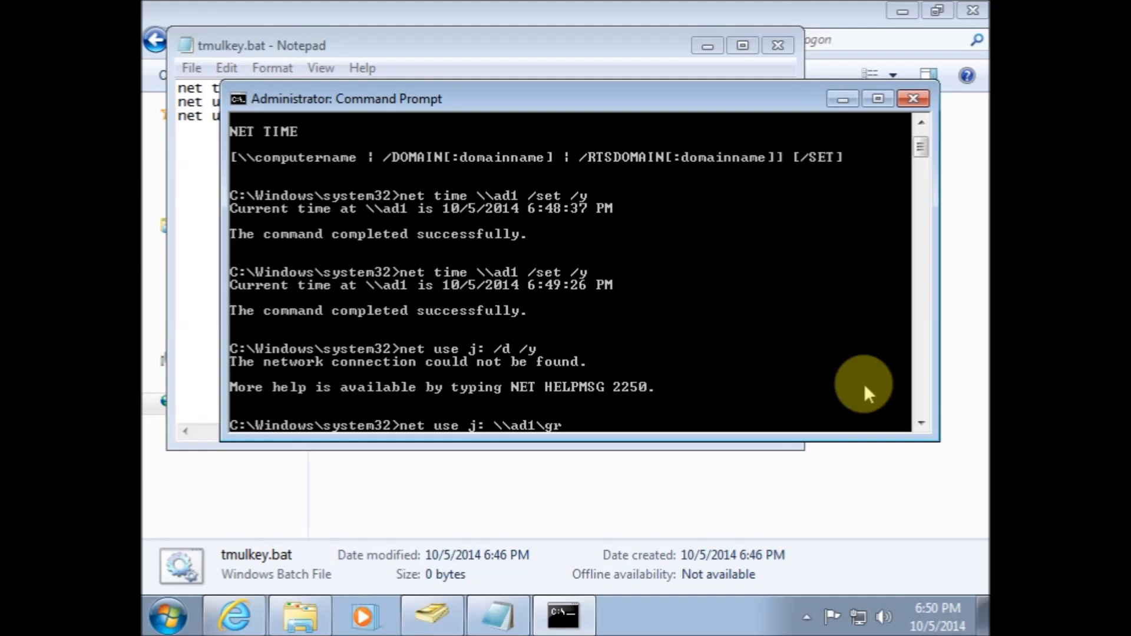
key("Return")
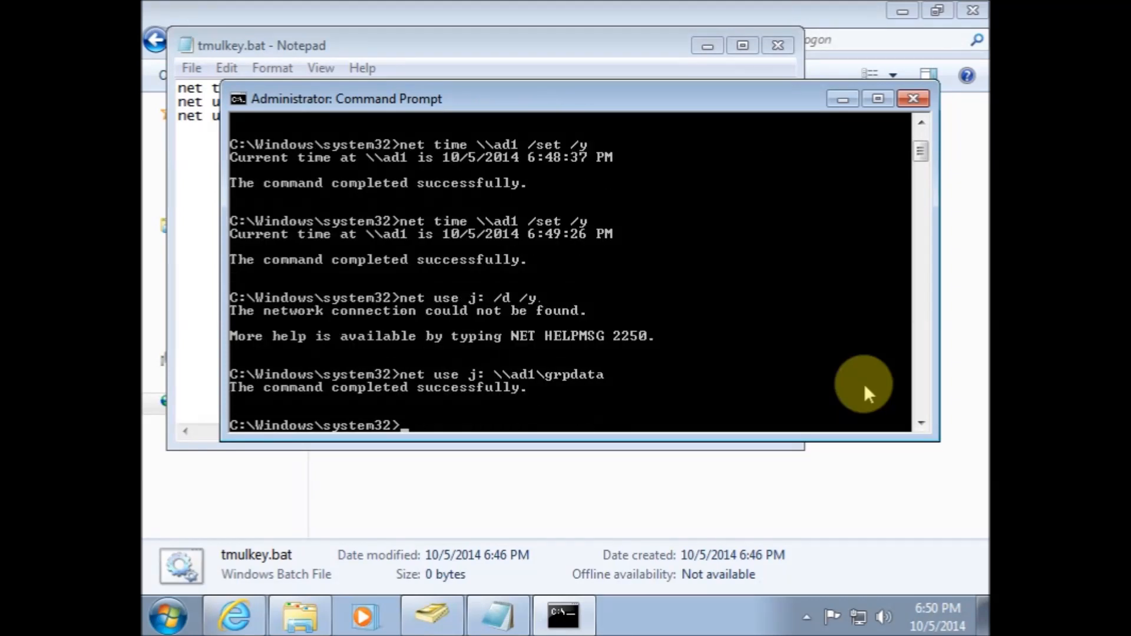
Rerun the drive removal command net use j: /d /y in the command prompt
key("Up")
key("Up")
key("Return")
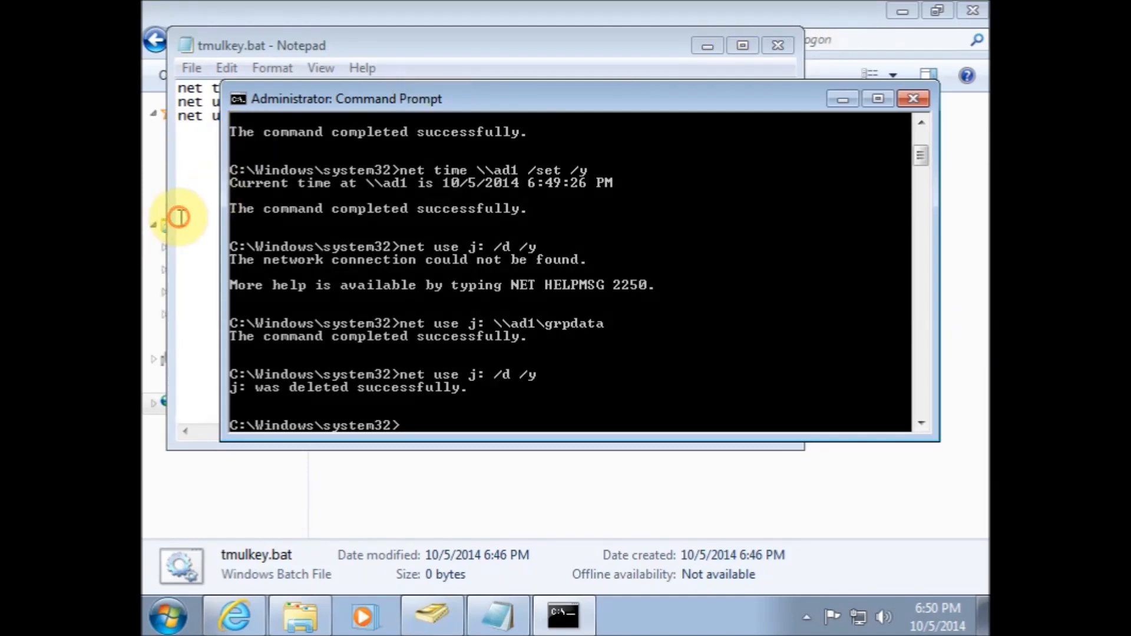
left_click(205, 193)
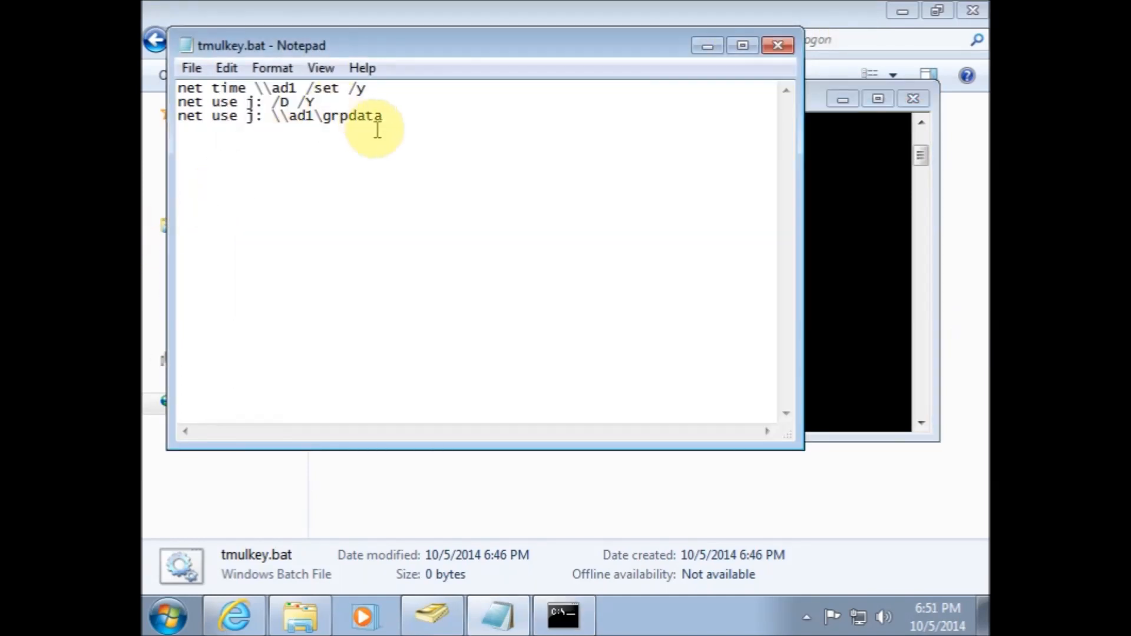
left_click(314, 103)
key("BackSpace")
type("y")
key("Left")
key("BackSpace")
type("y")
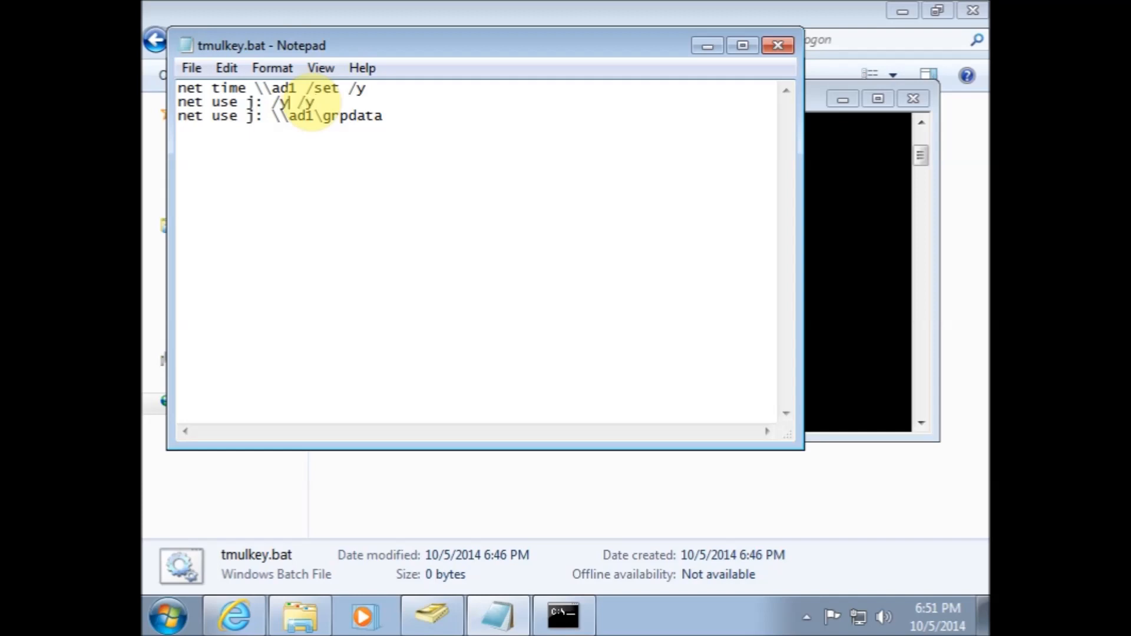
key("Down")
key("Right")
key("Right")
key("Right")
key("Right")
key("Right")
key("Right")
key("Right")
key("Return")
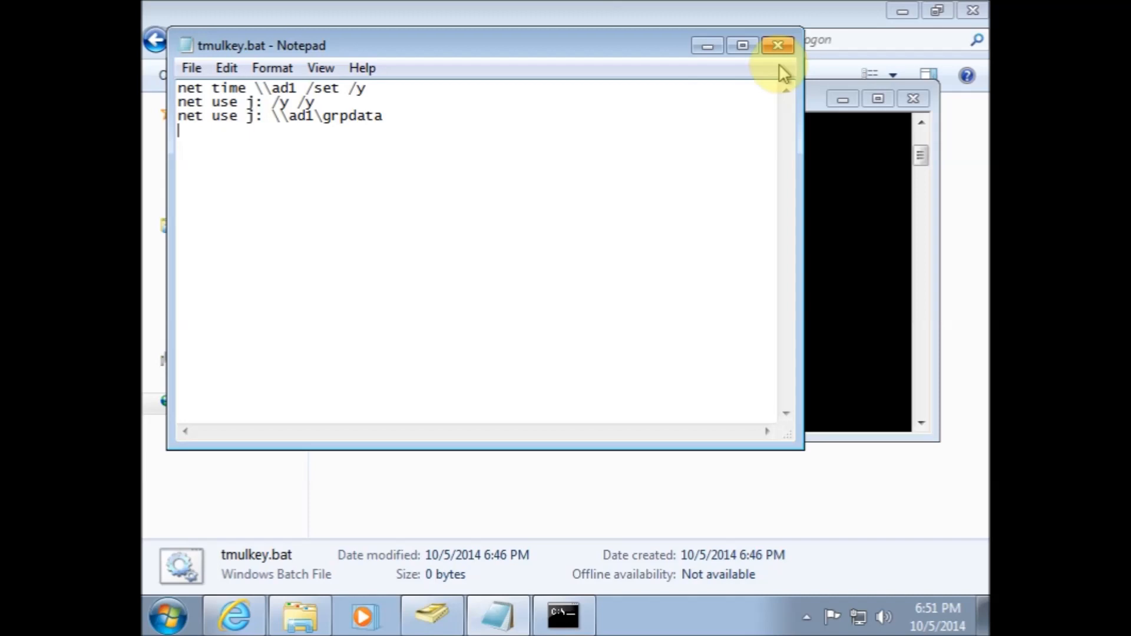
left_click(778, 46)
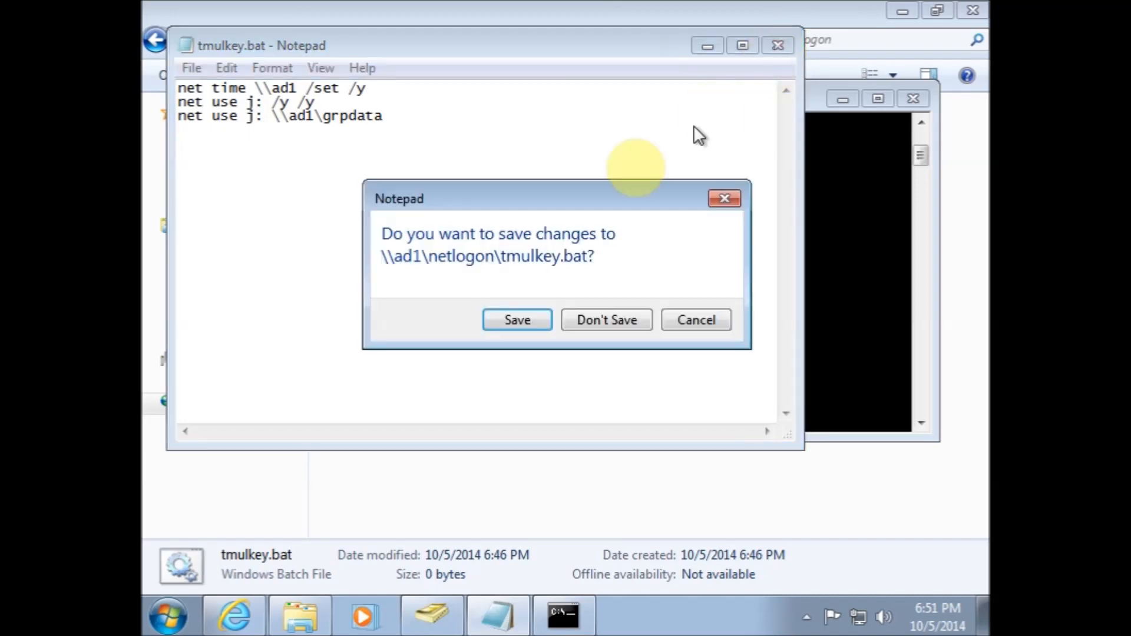
left_click(522, 320)
left_click(657, 482)
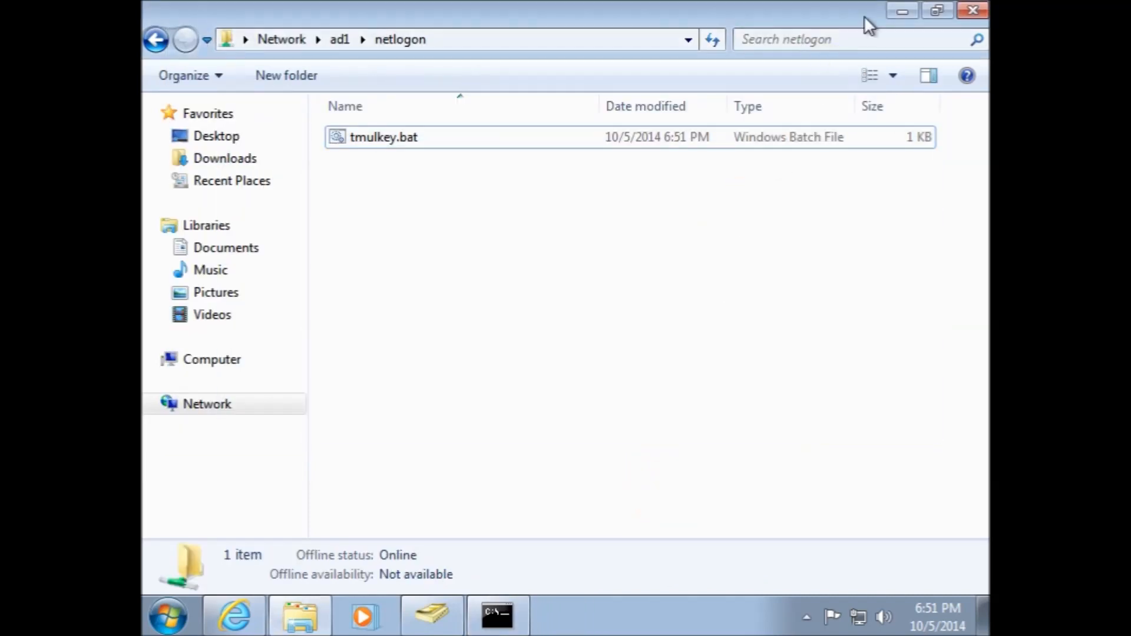
Close the Explorer and command prompt windows, open Active Directory Users and Computers and browse to the Dallas OU
left_click(969, 10)
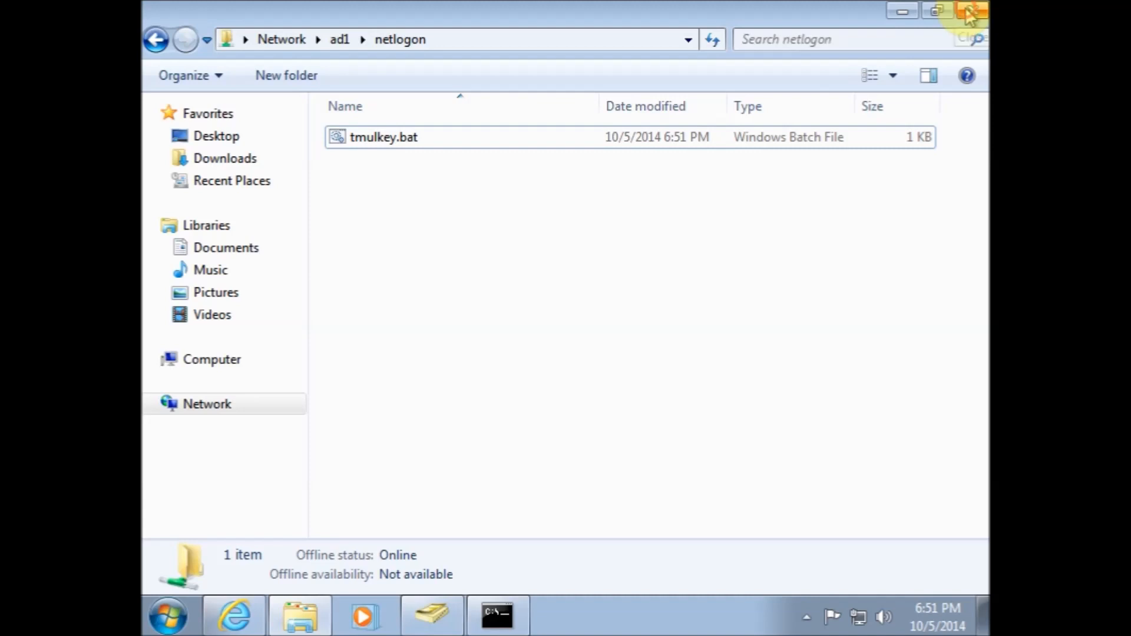
left_click(913, 99)
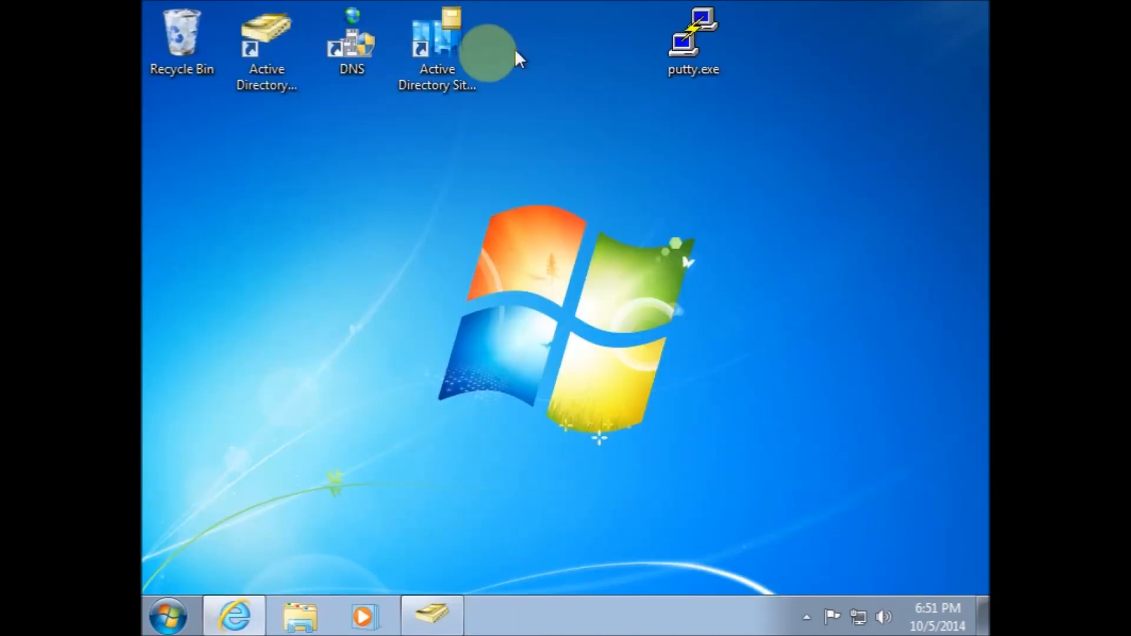
left_click(280, 59)
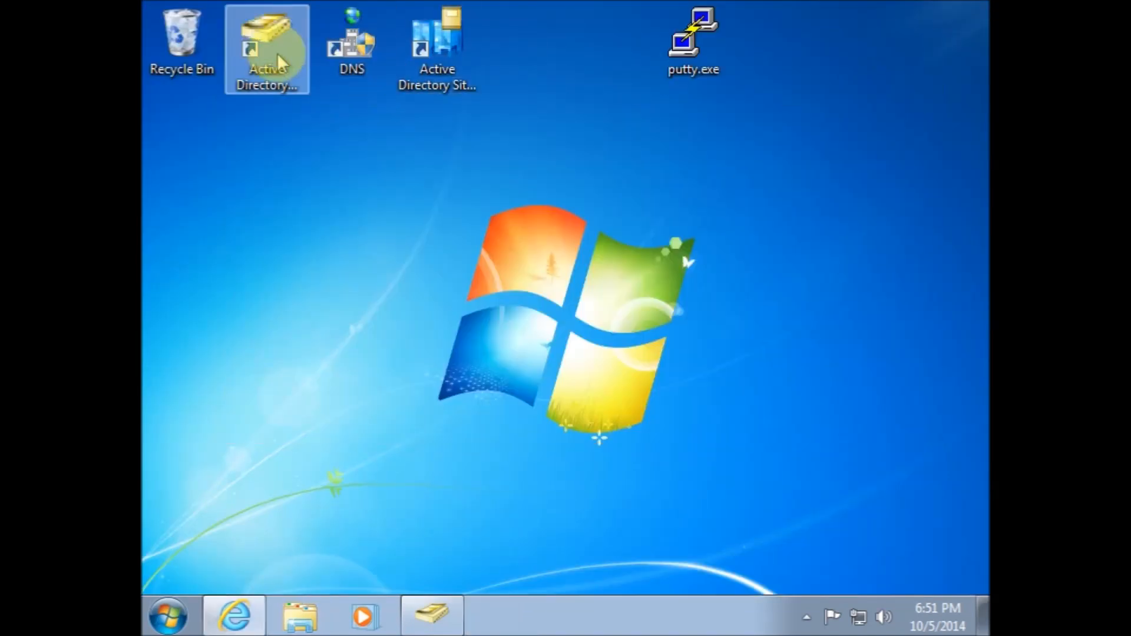
double_click(277, 53)
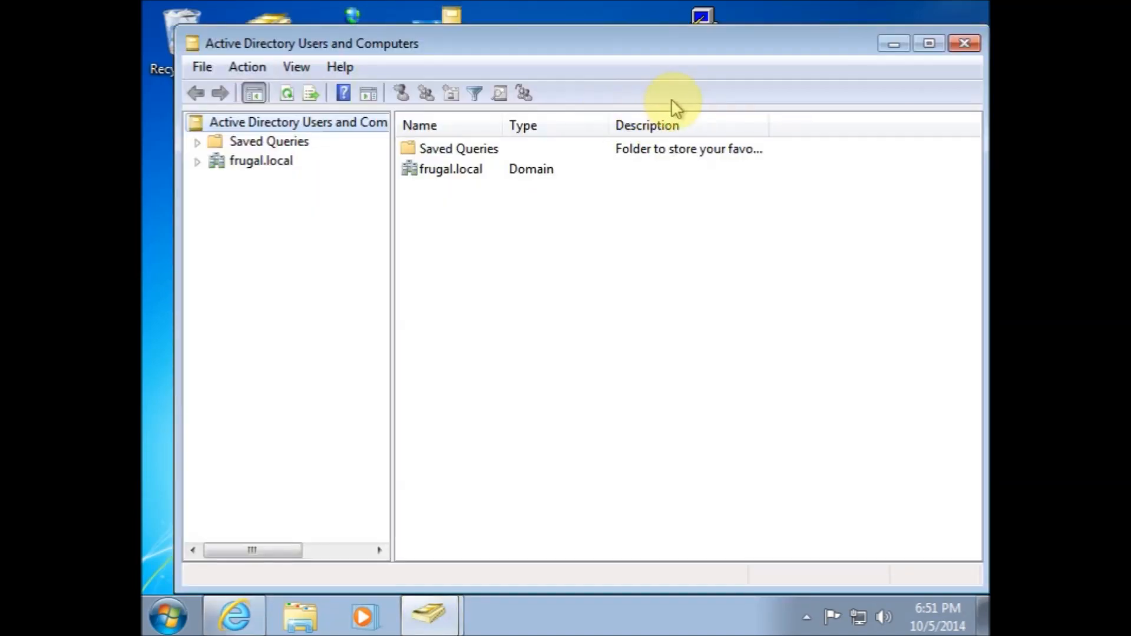
left_click(195, 160)
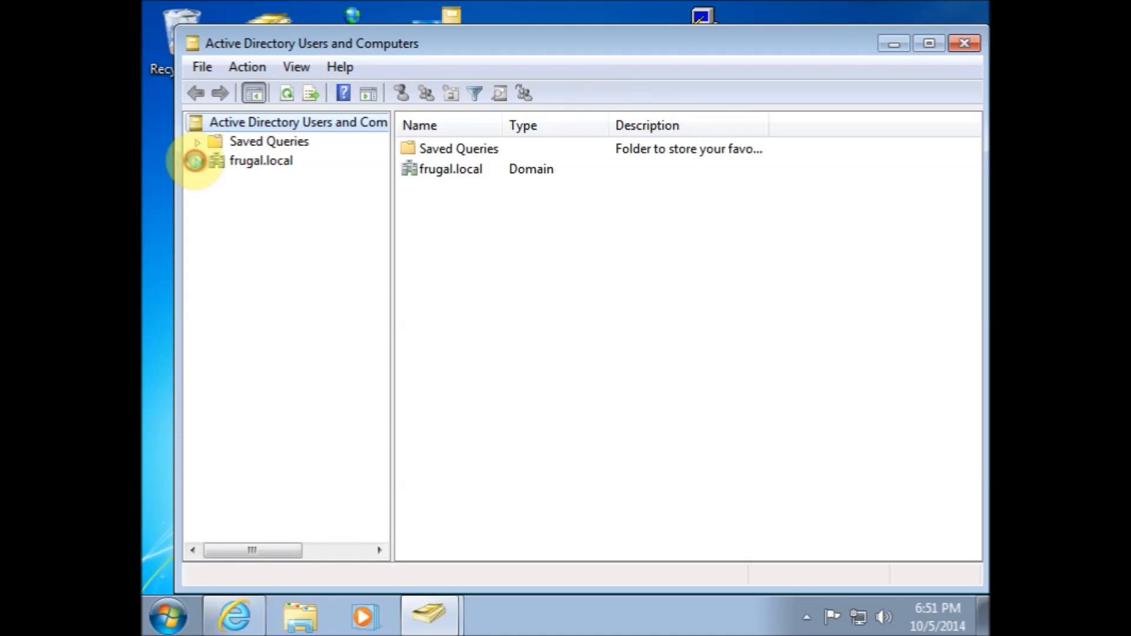
left_click(262, 179)
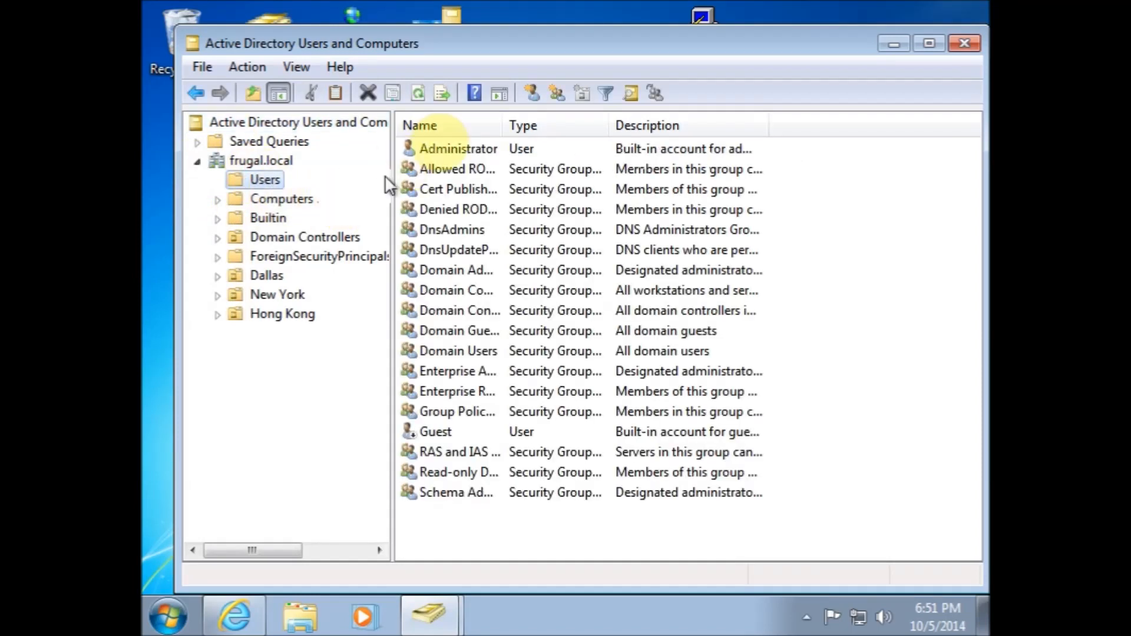
left_click(238, 277)
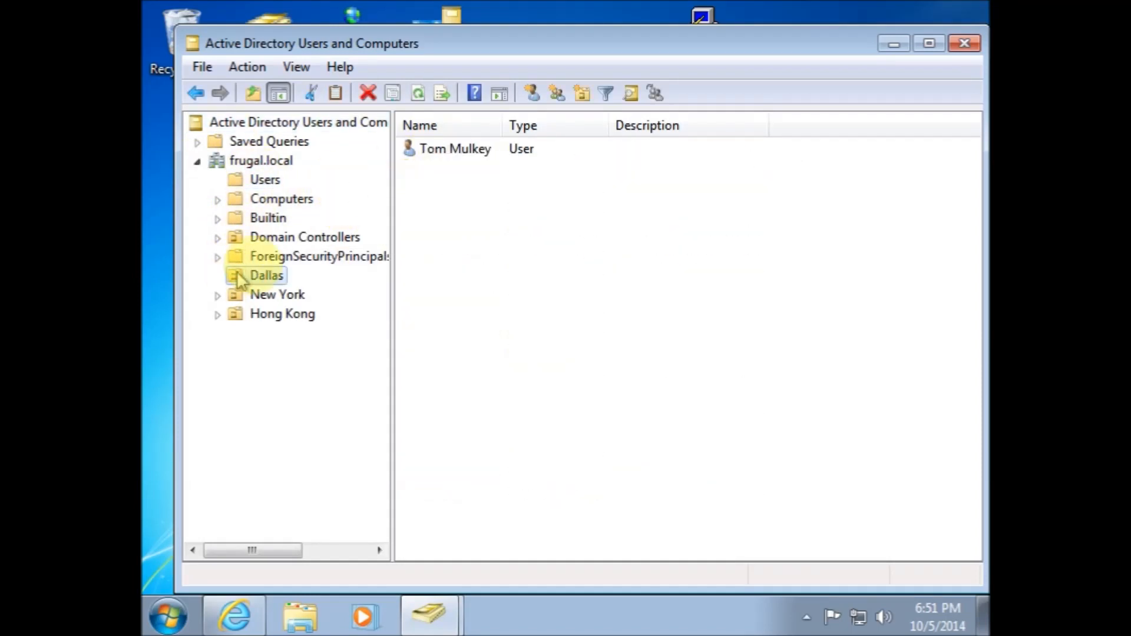
right_click(446, 150)
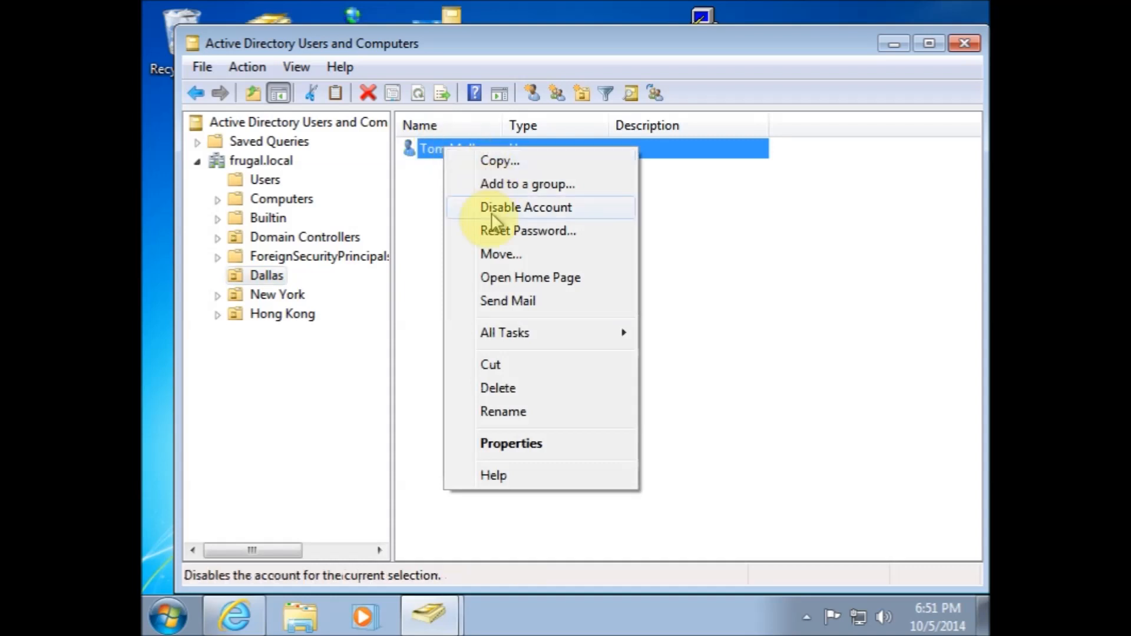
left_click(511, 453)
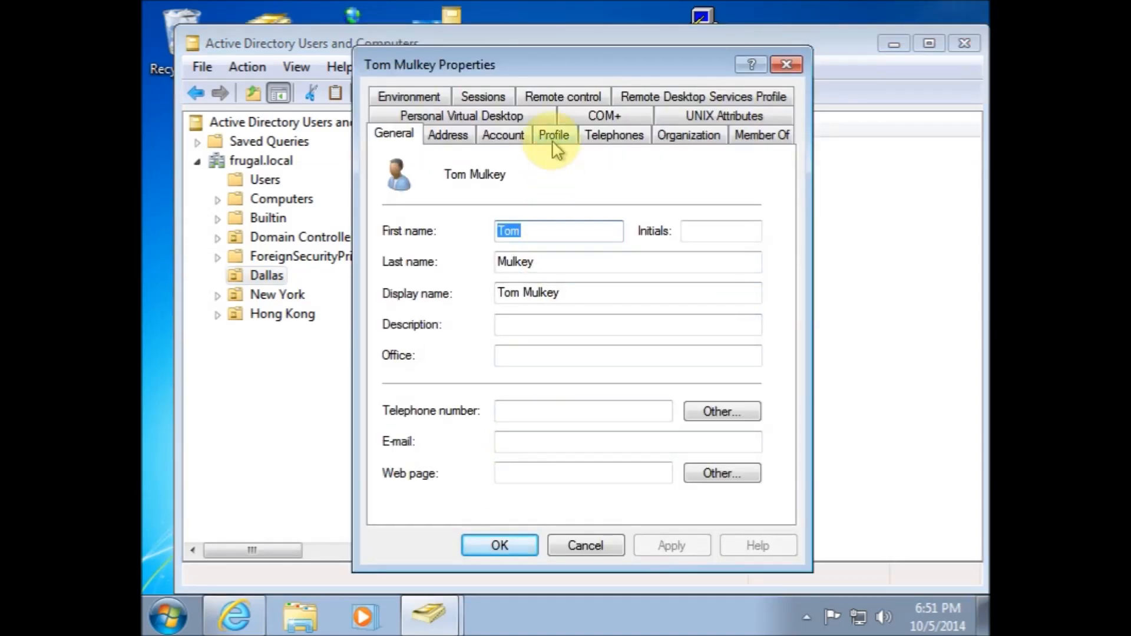
left_click(553, 141)
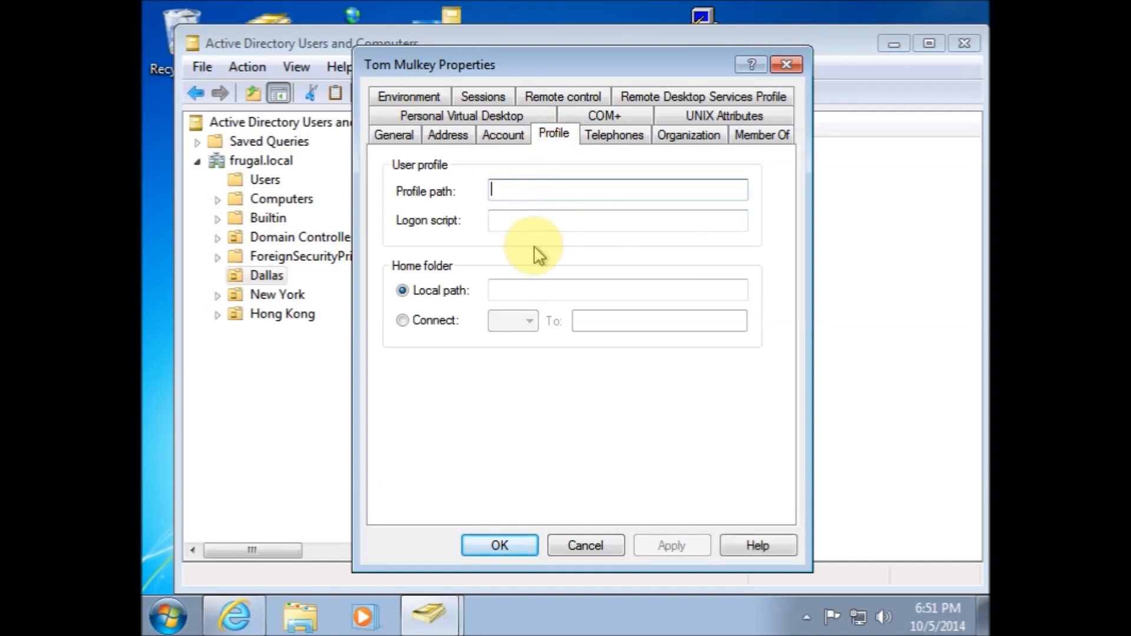
left_click(522, 223)
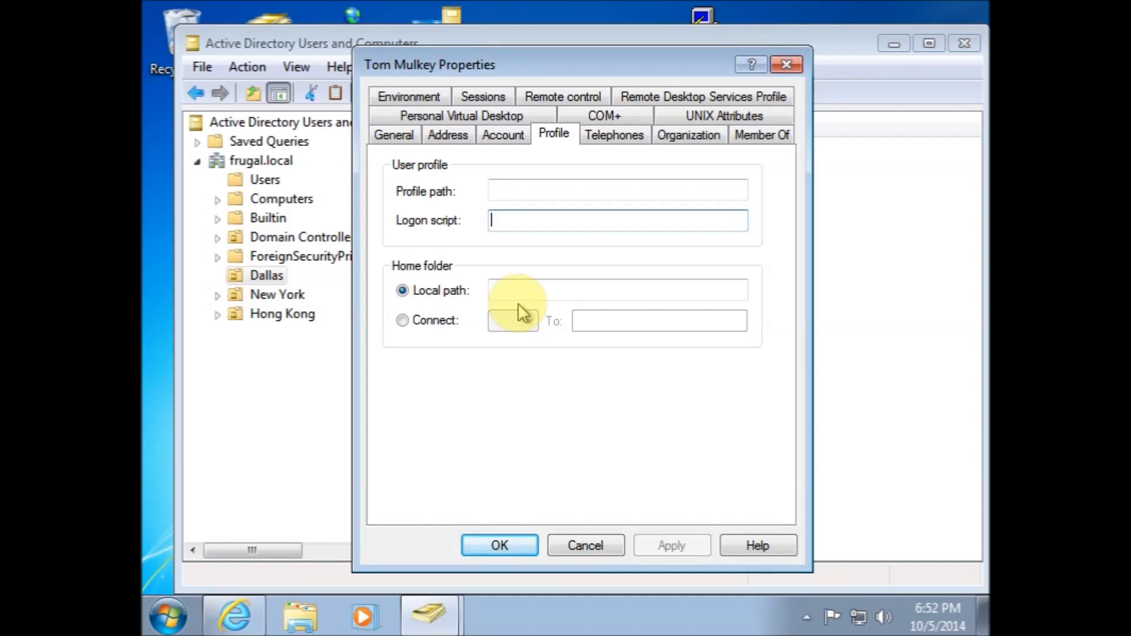
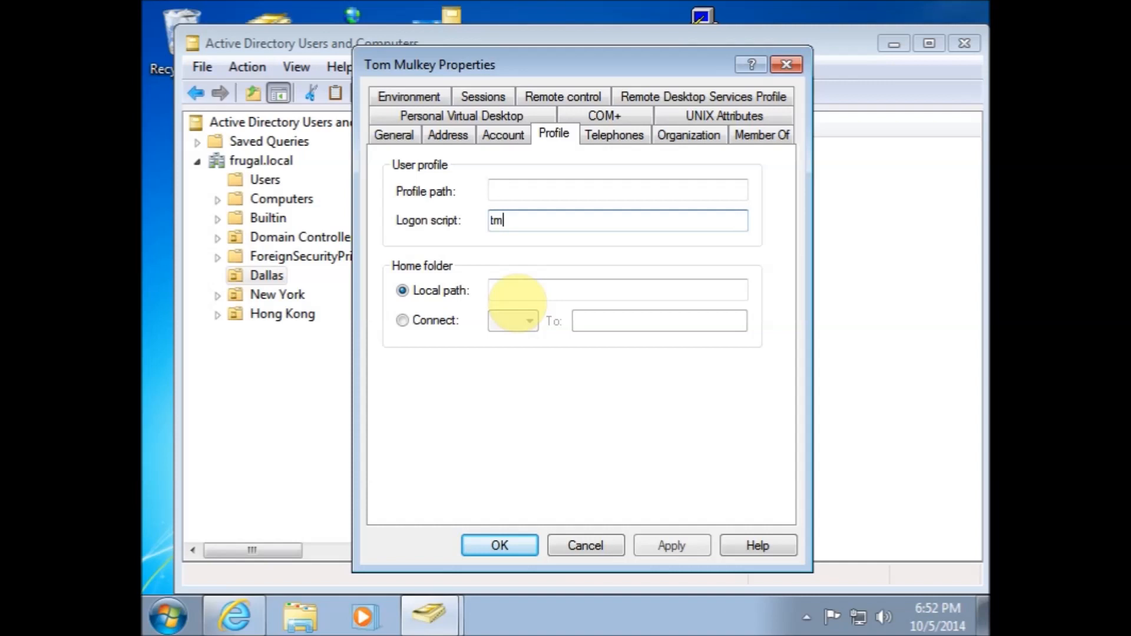
key("Tab")
key("Tab")
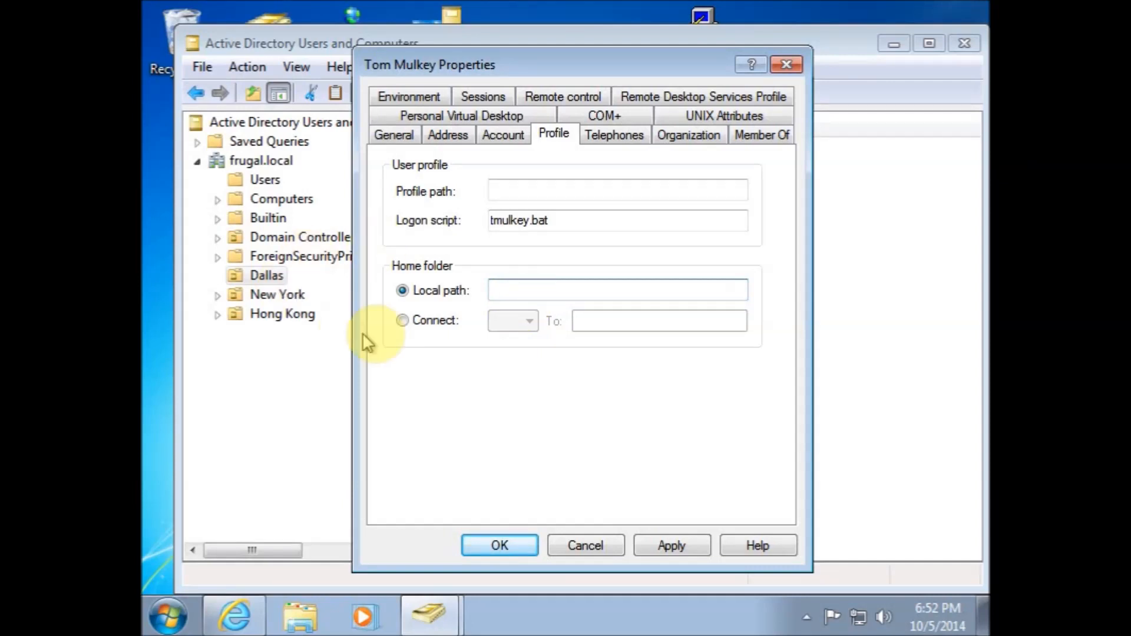
left_click(403, 321)
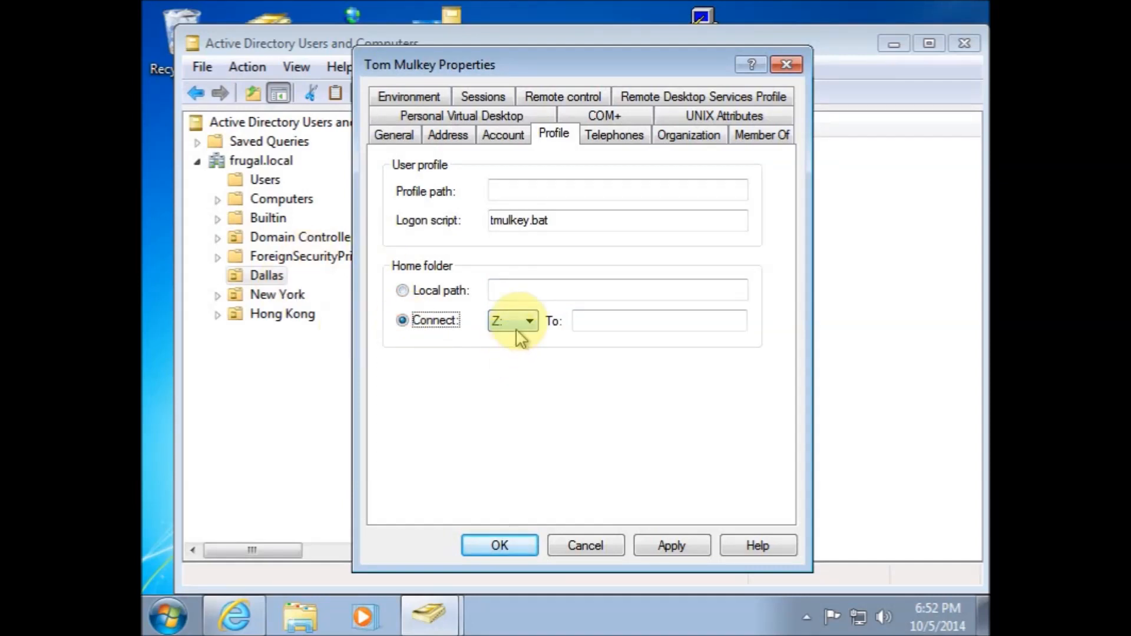
left_click(529, 323)
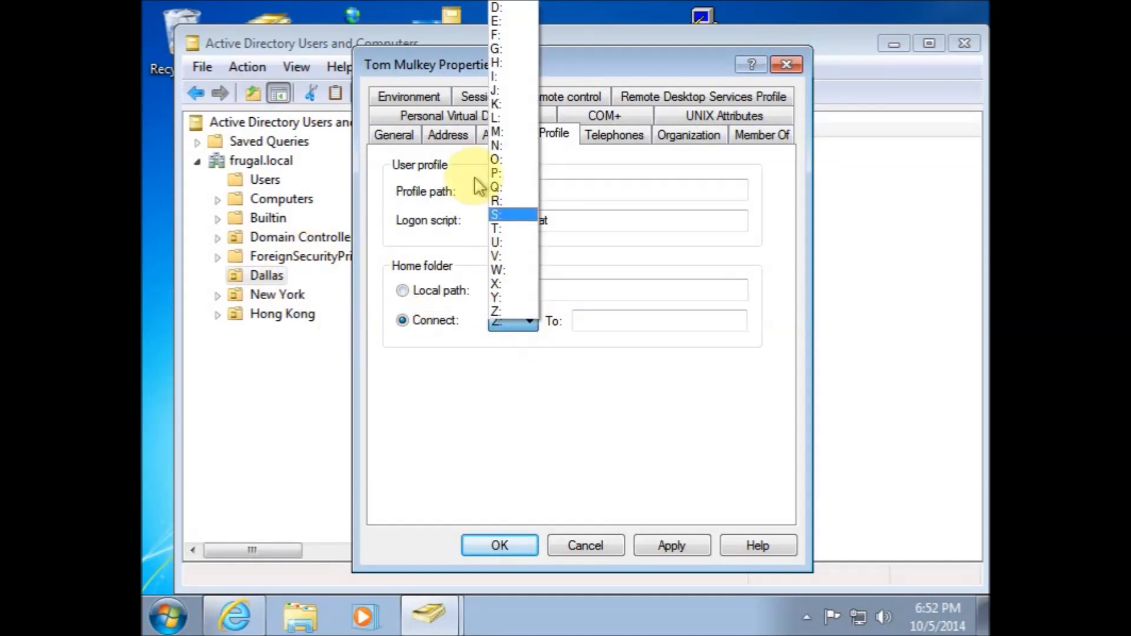
left_click(497, 104)
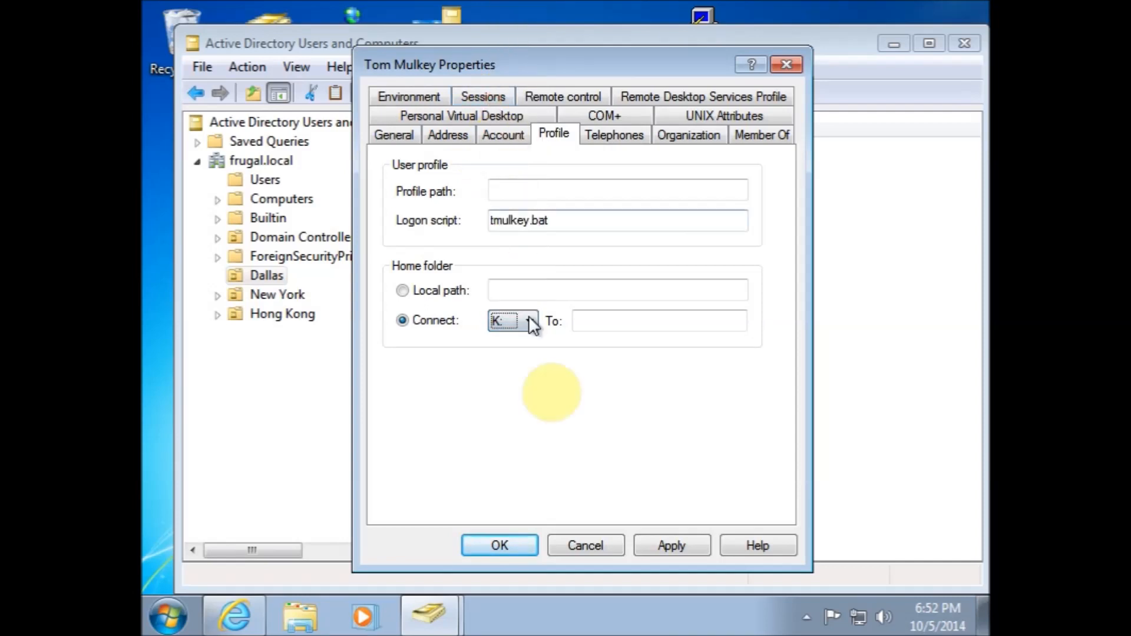
left_click(585, 315)
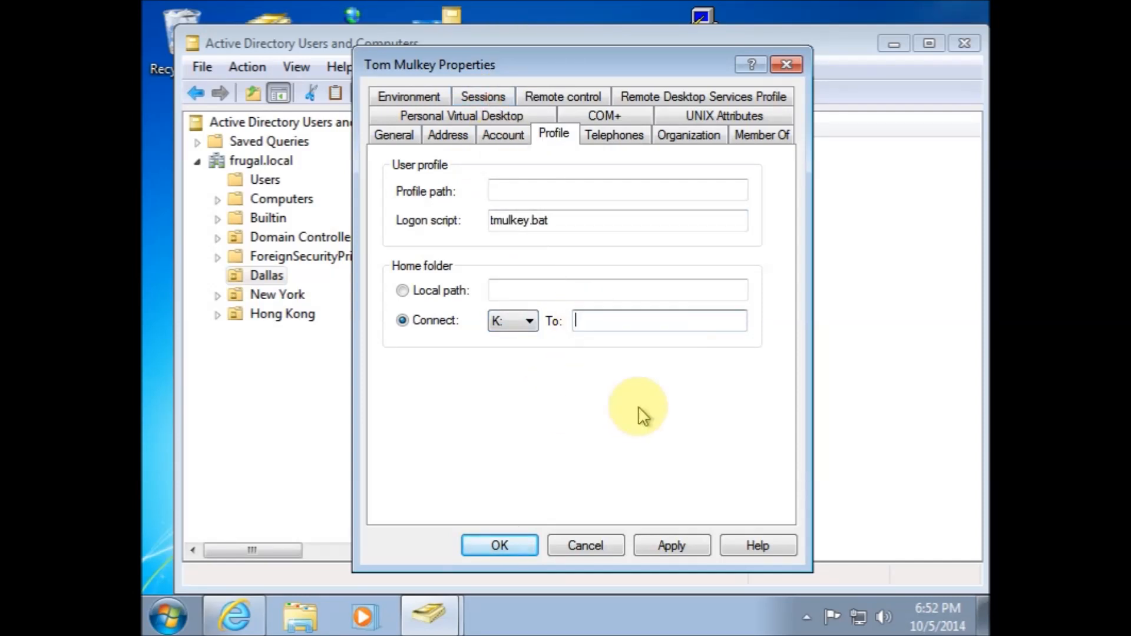
type("\\\\ad1\\users")
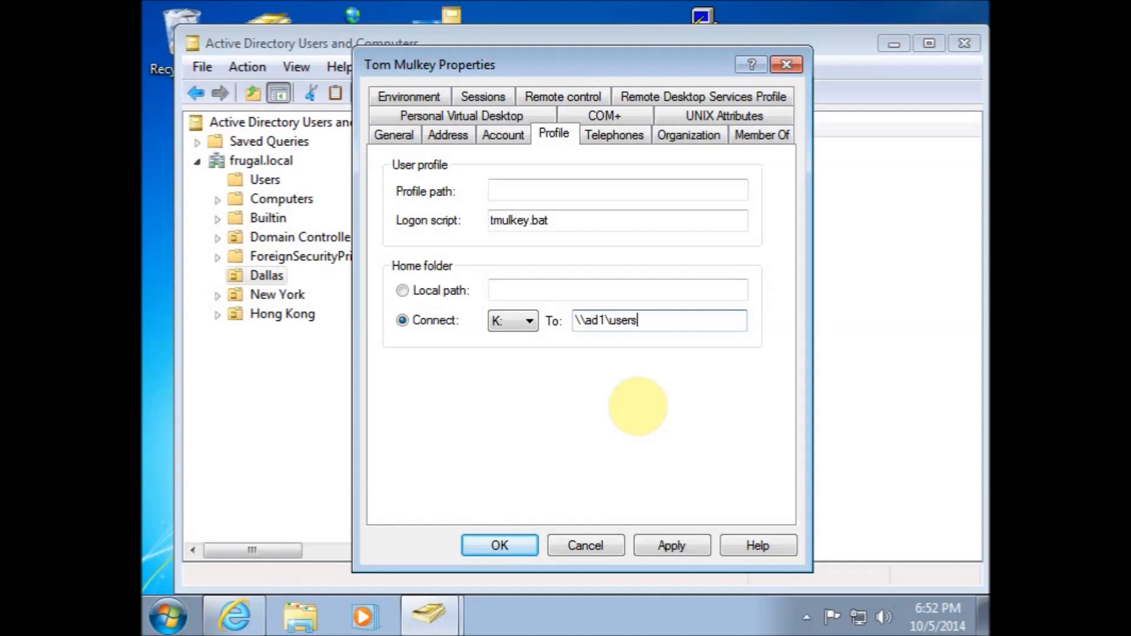
left_click(678, 541)
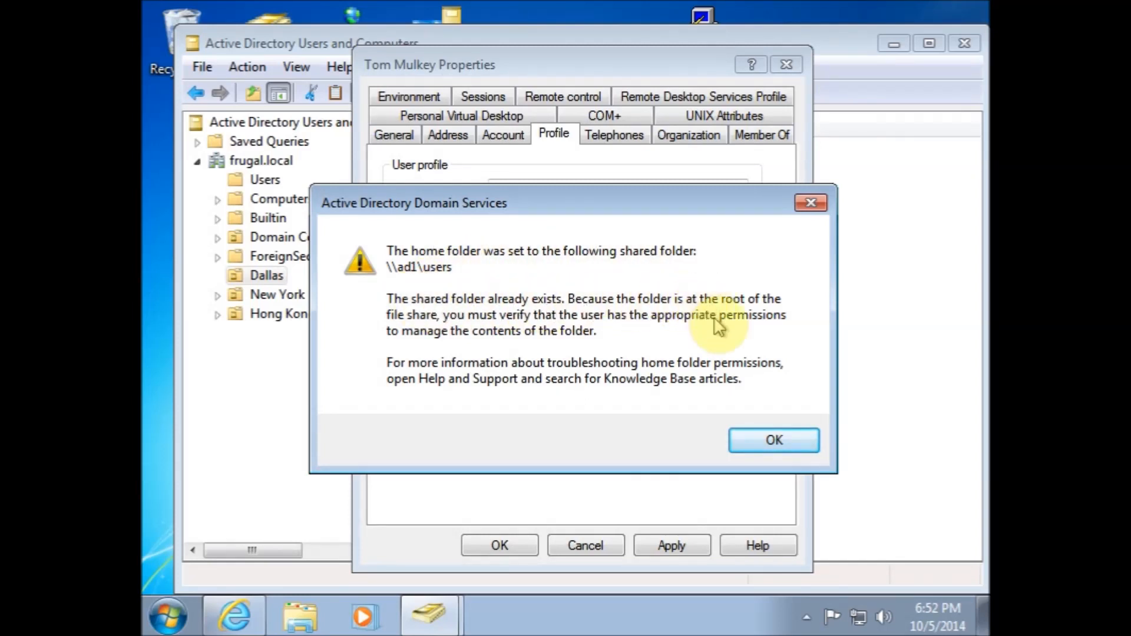
left_click(766, 445)
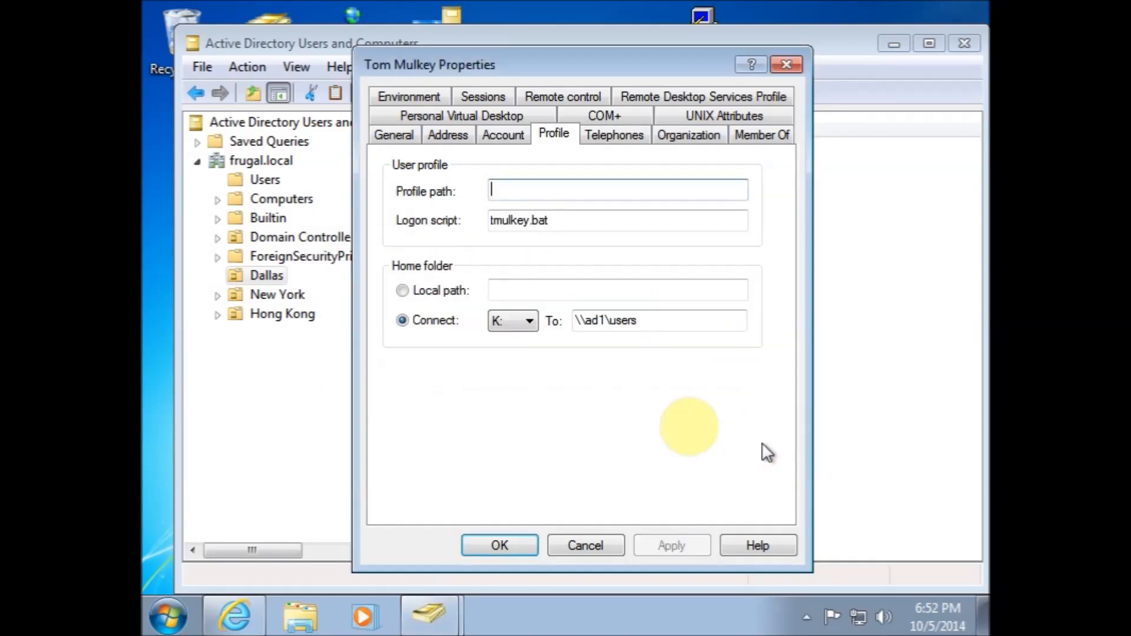
left_click(649, 321)
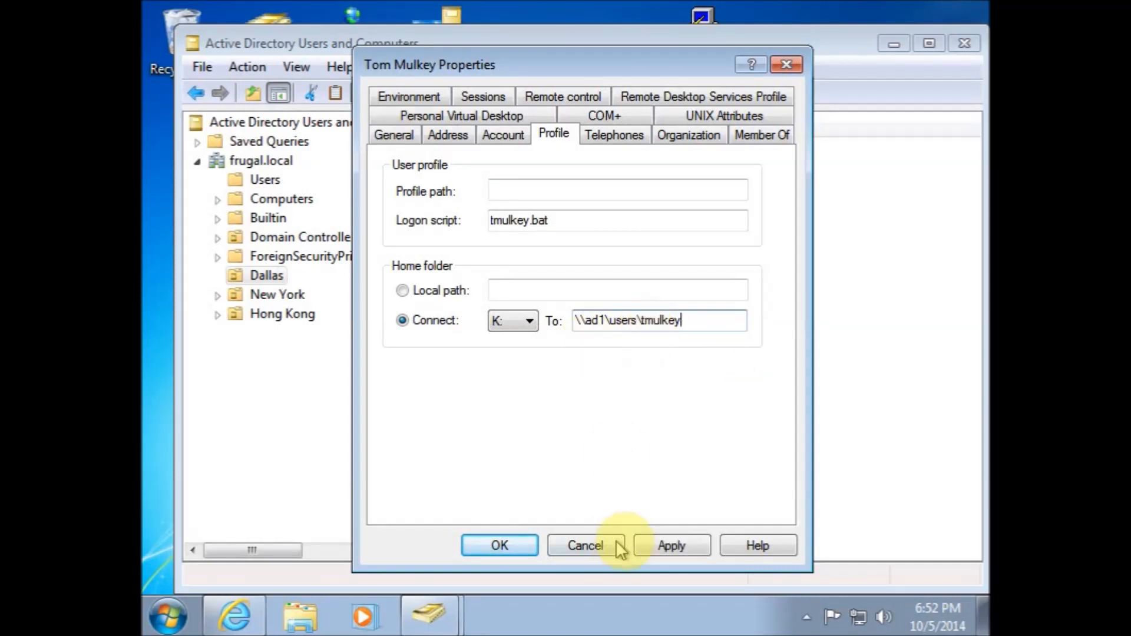
left_click(663, 543)
left_click(501, 544)
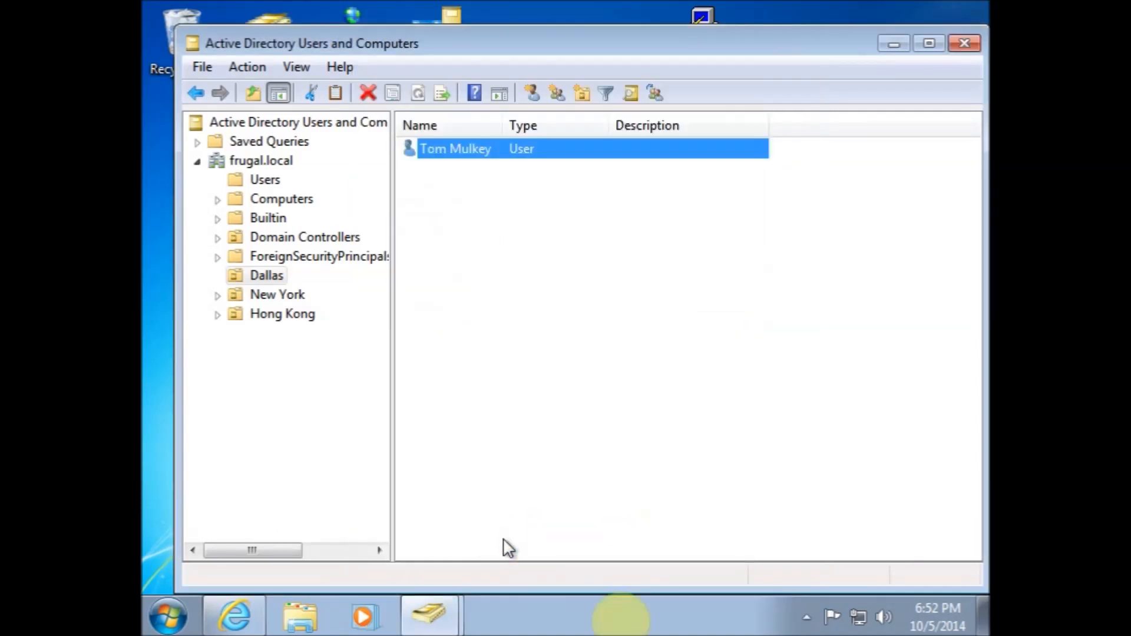
left_click(894, 44)
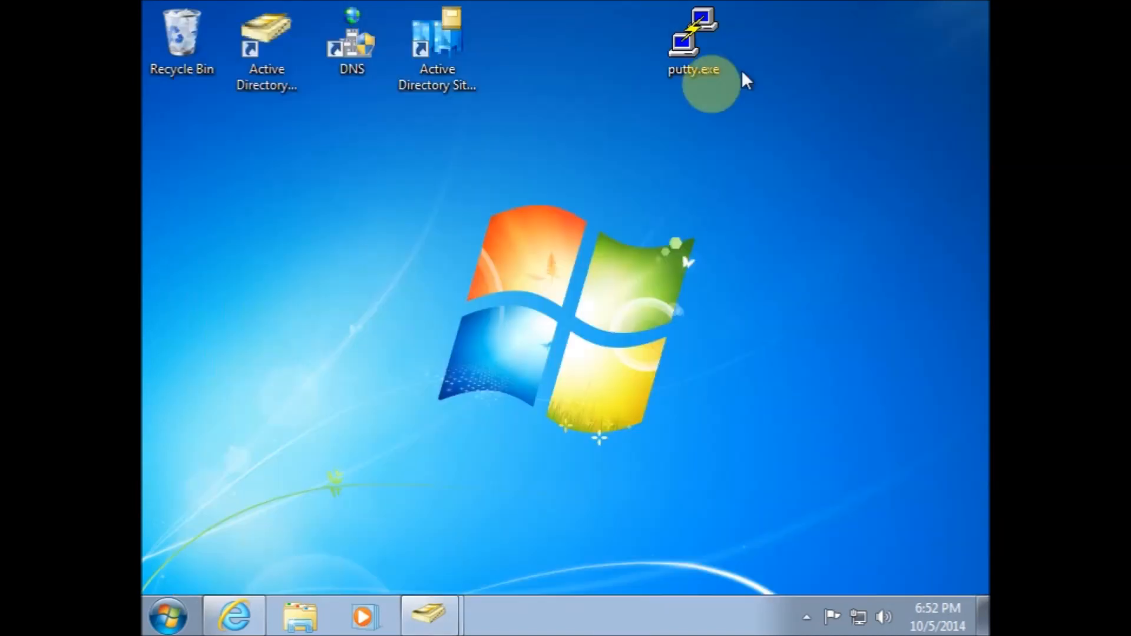
left_click(330, 621)
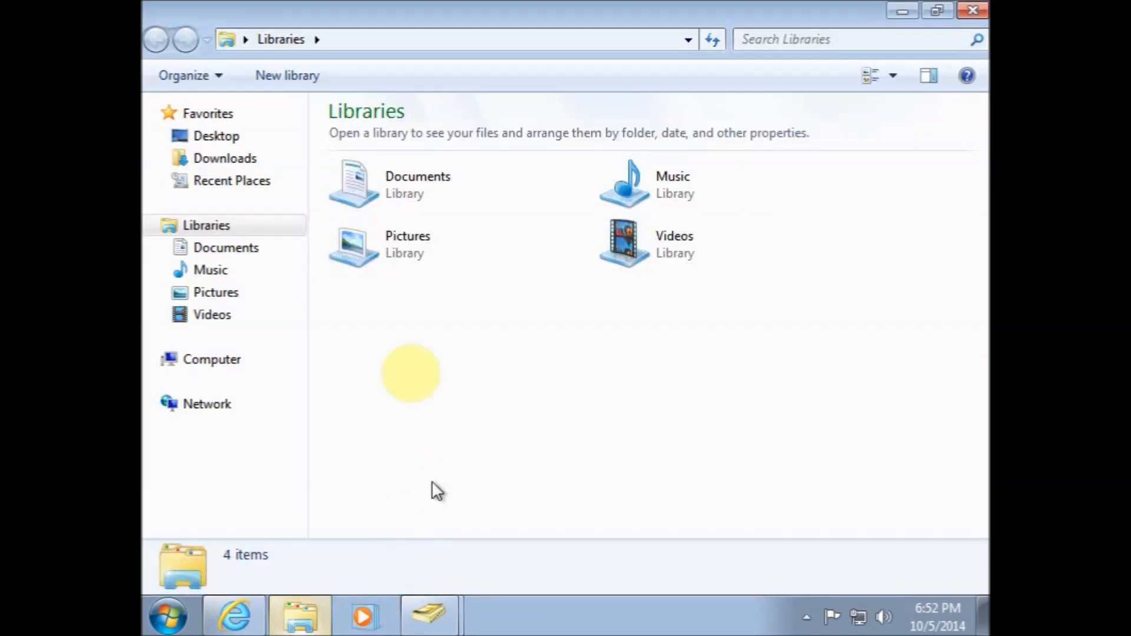
left_click(357, 38)
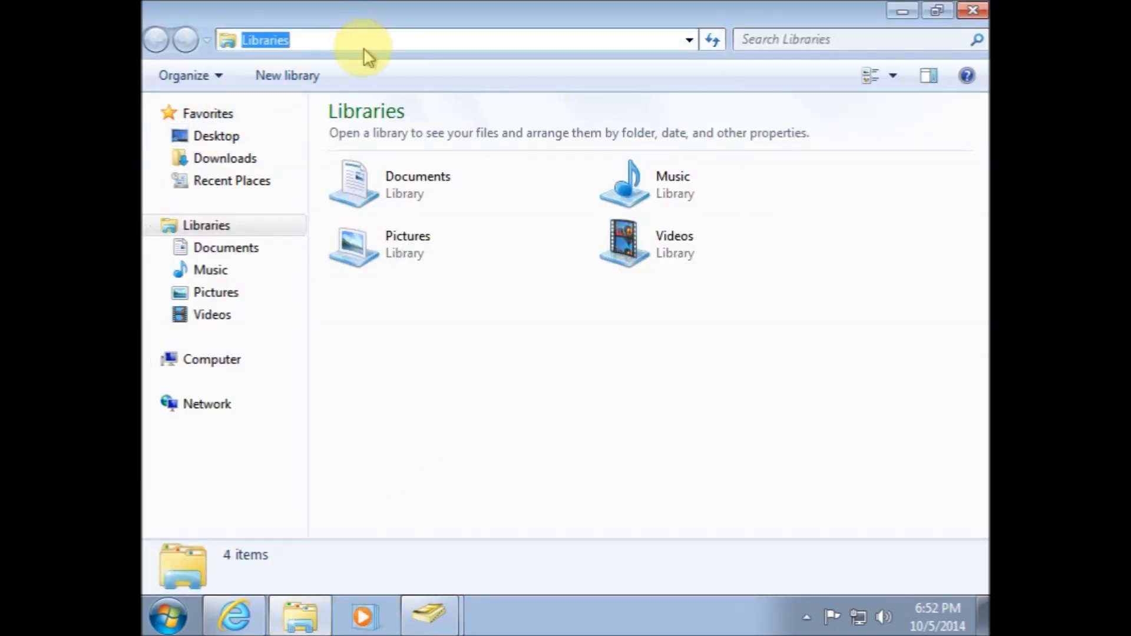
type("\\\\ad1")
key("Return")
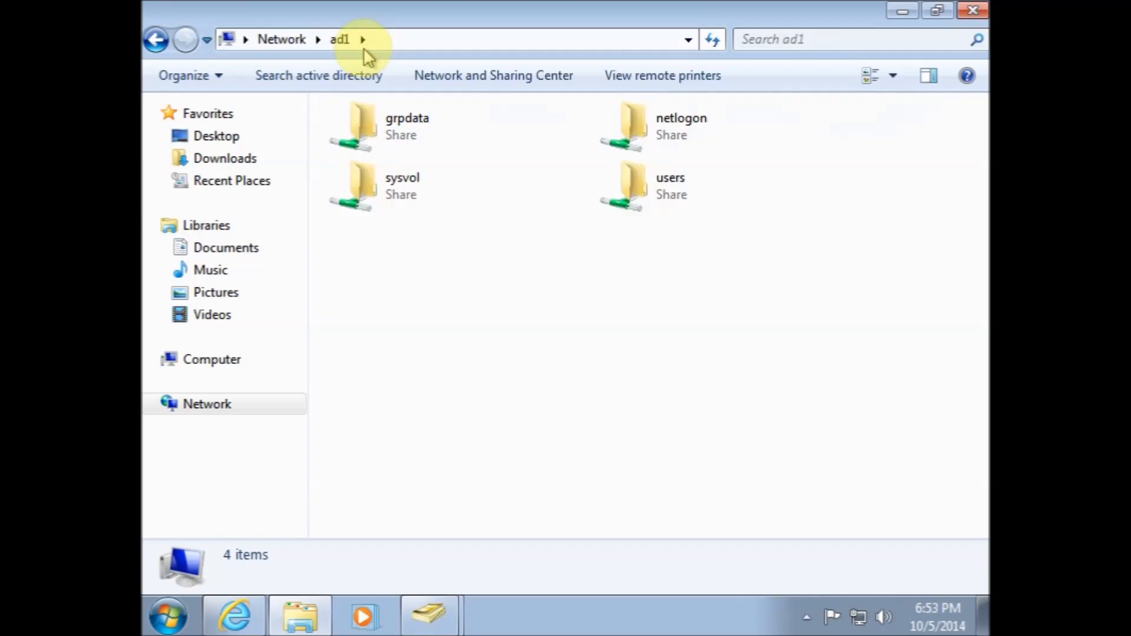
double_click(604, 186)
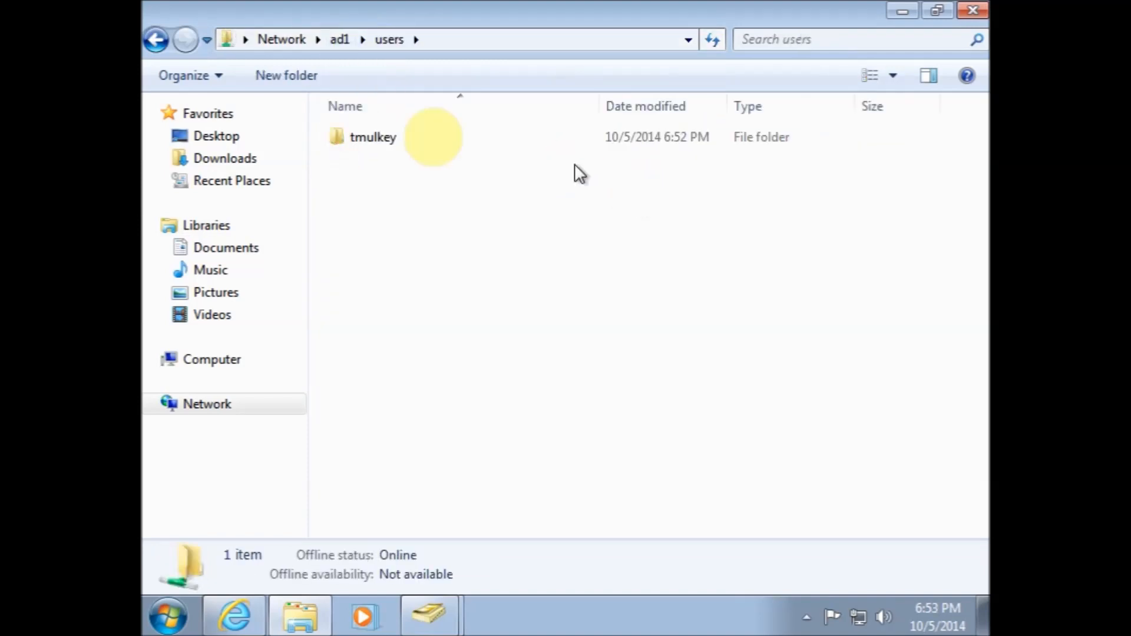
right_click(386, 139)
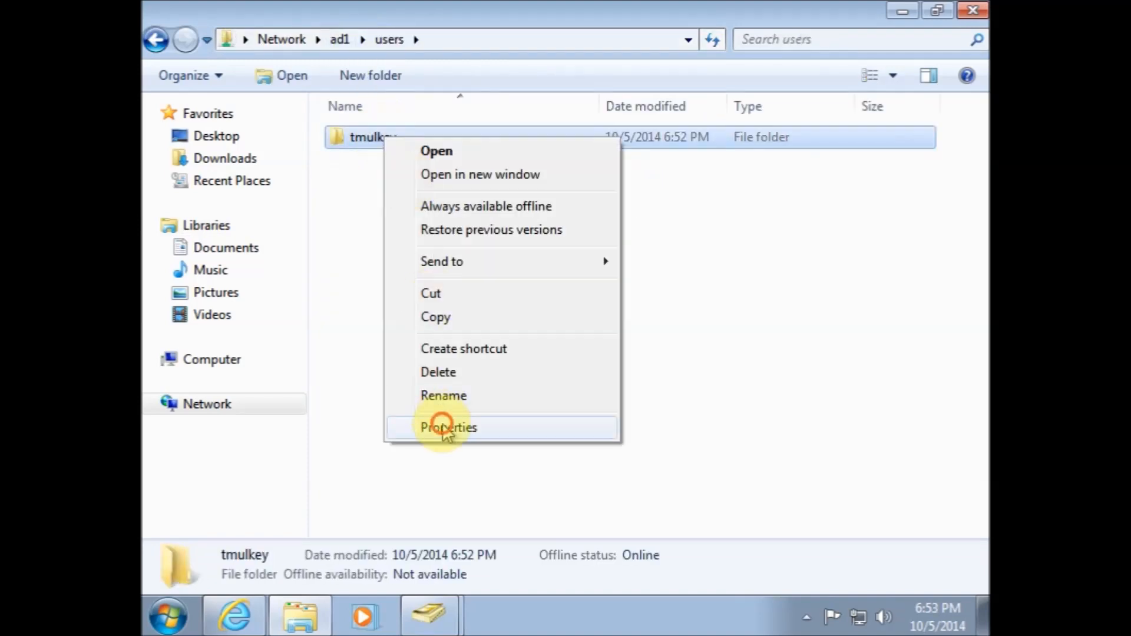
left_click(446, 427)
left_click(478, 152)
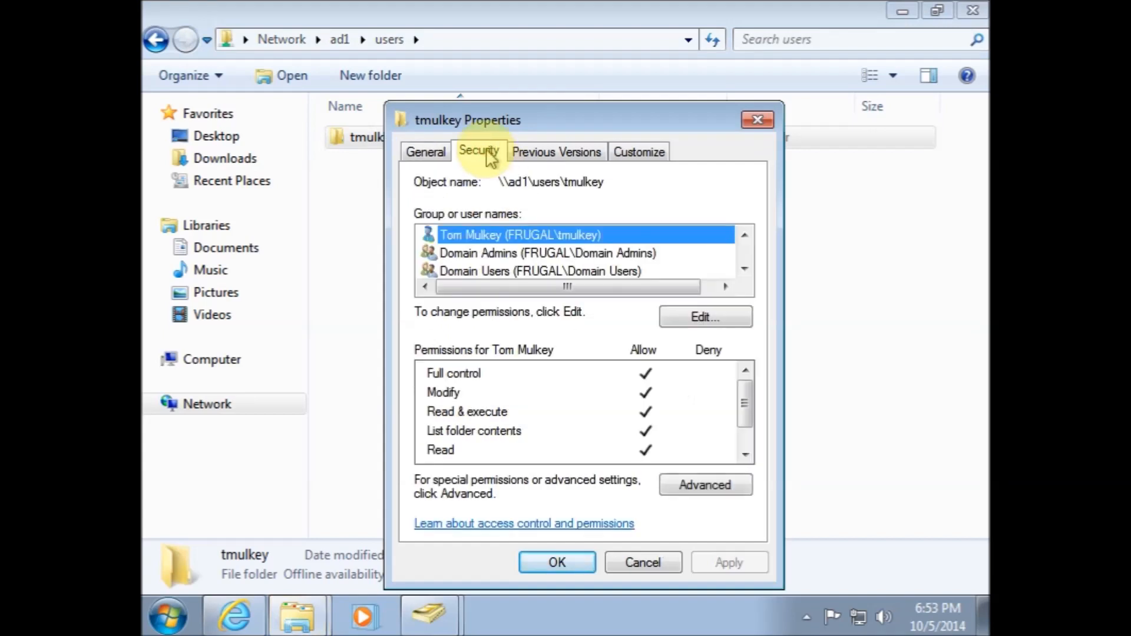
left_click(518, 258)
scroll(567, 262, "down", 1)
scroll(570, 272, "up", 1)
left_click(533, 255)
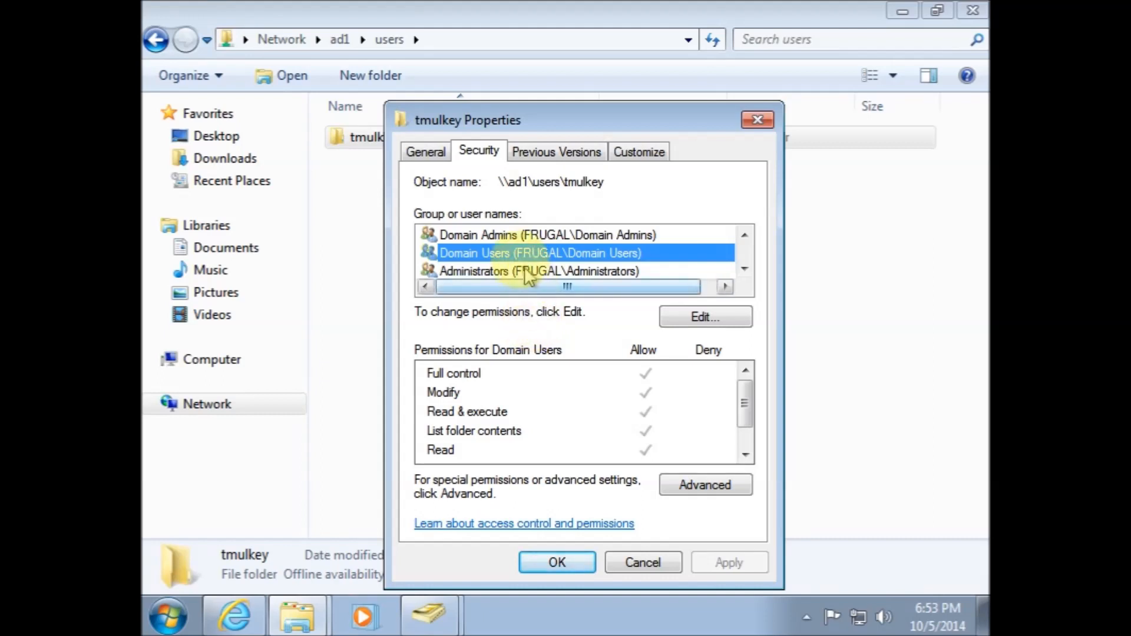
scroll(524, 264, "up", 1)
scroll(524, 264, "down", 1)
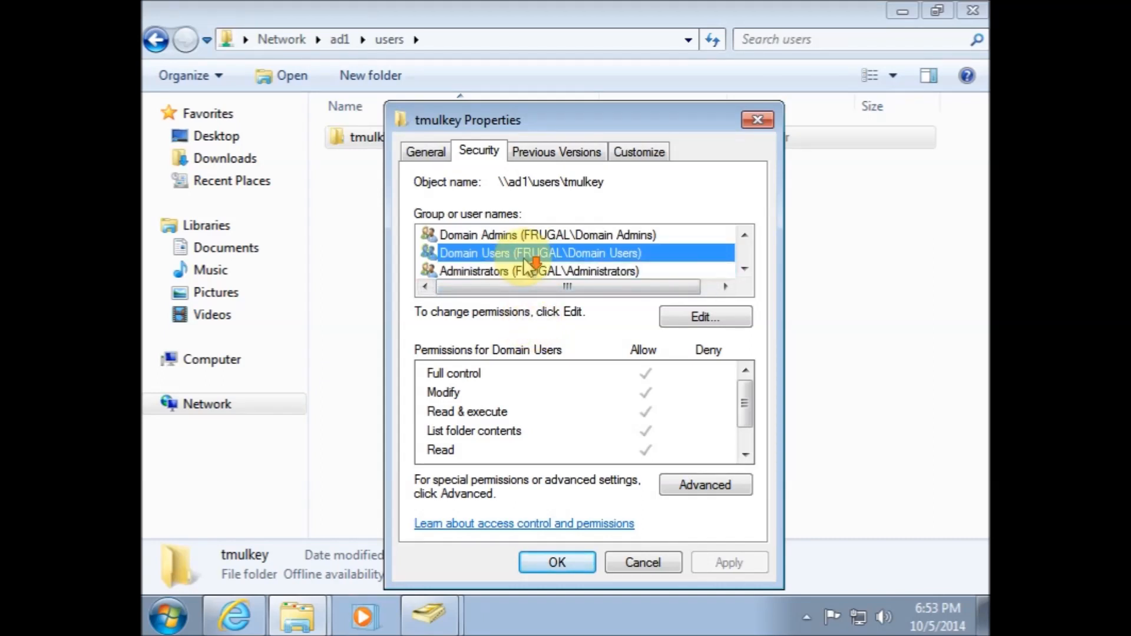
scroll(526, 264, "down", 1)
scroll(526, 265, "up", 2)
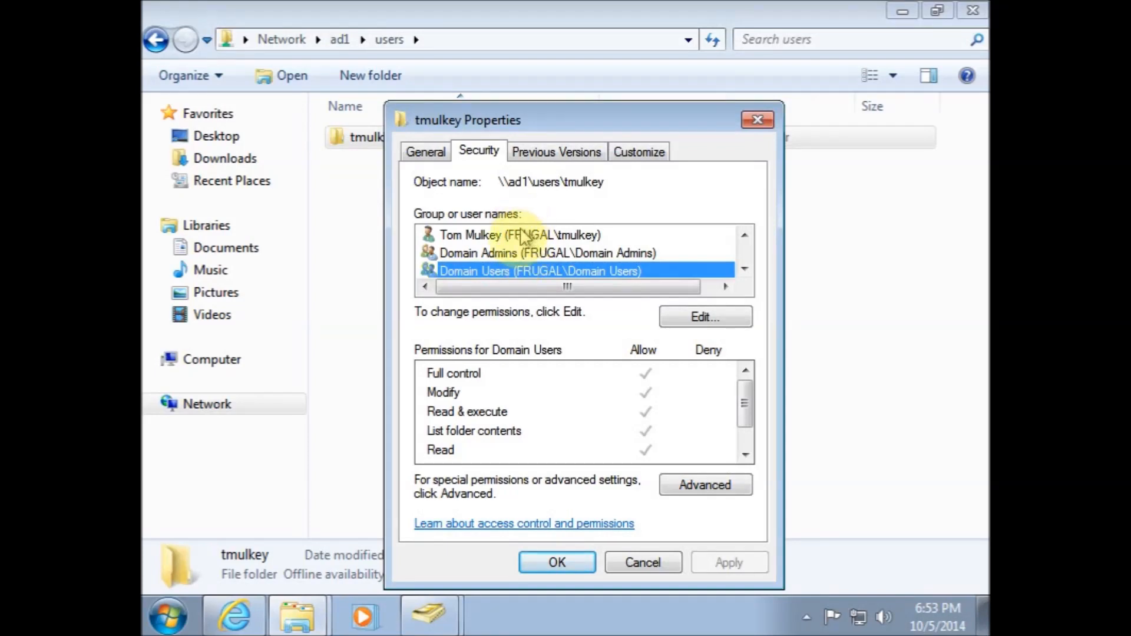
scroll(523, 250, "down", 1)
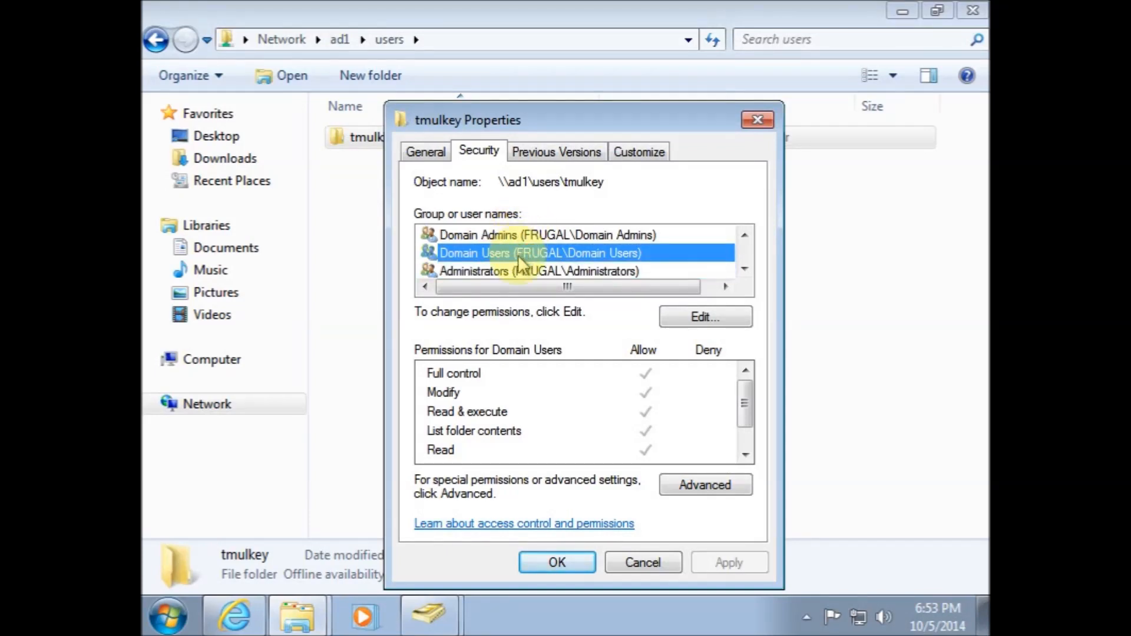
scroll(523, 263, "up", 1)
left_click(518, 253)
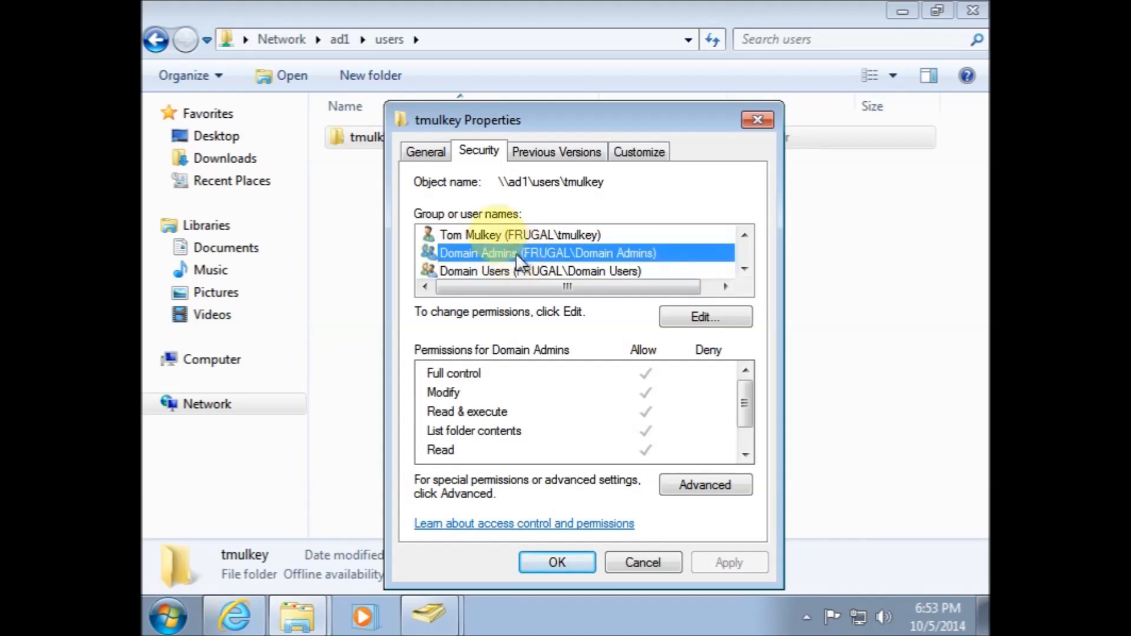
left_click(478, 236)
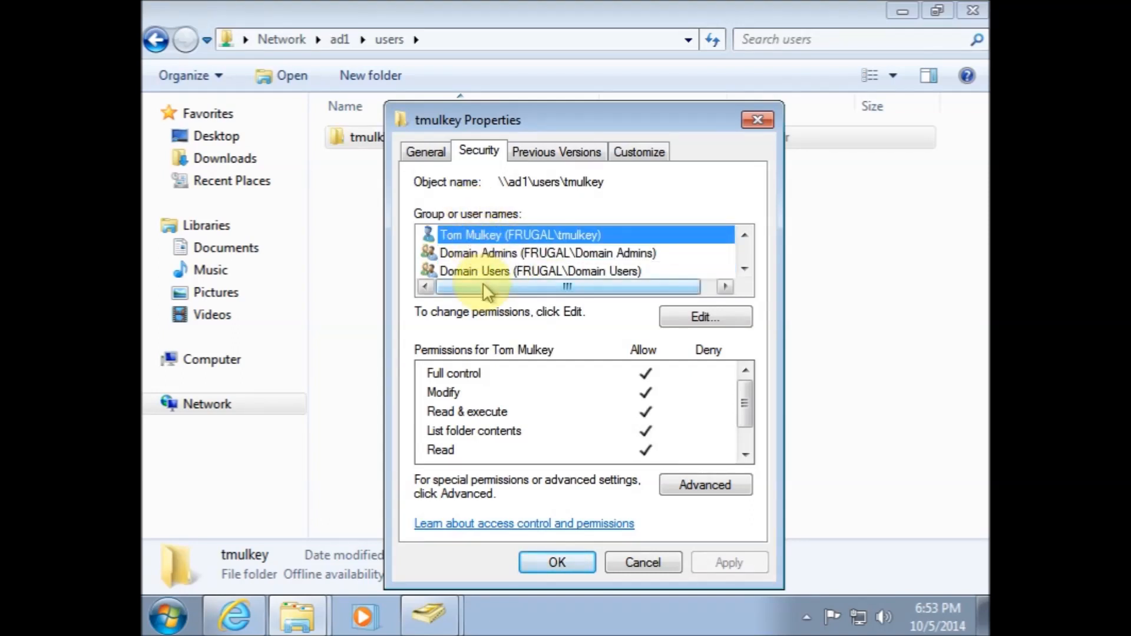
left_click(557, 562)
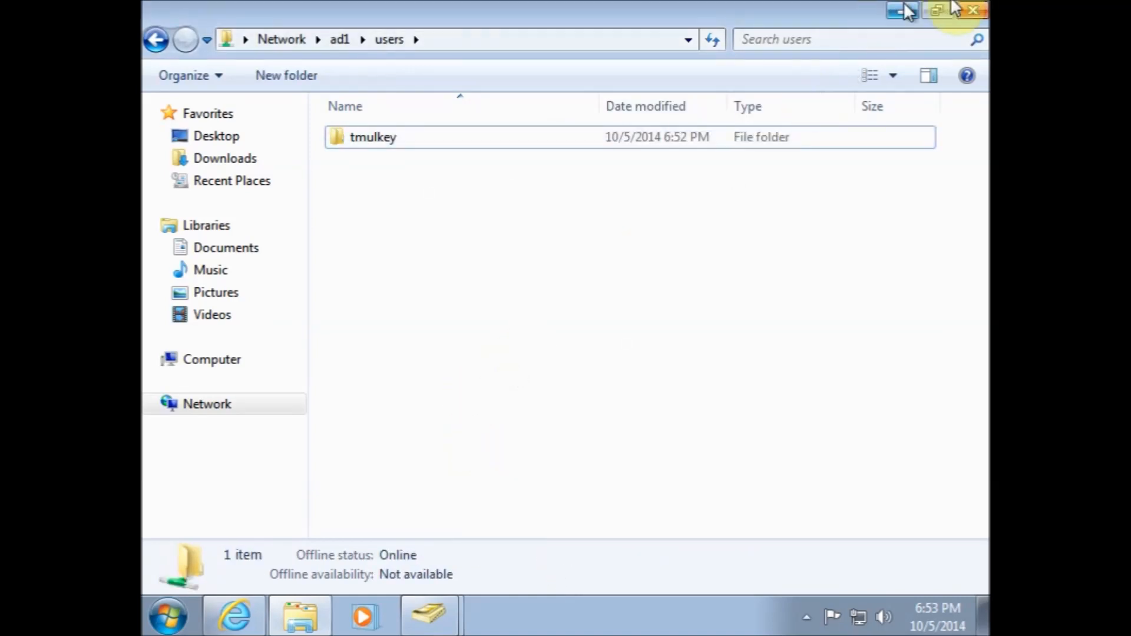
Close the network folder window and log off from Windows
left_click(974, 13)
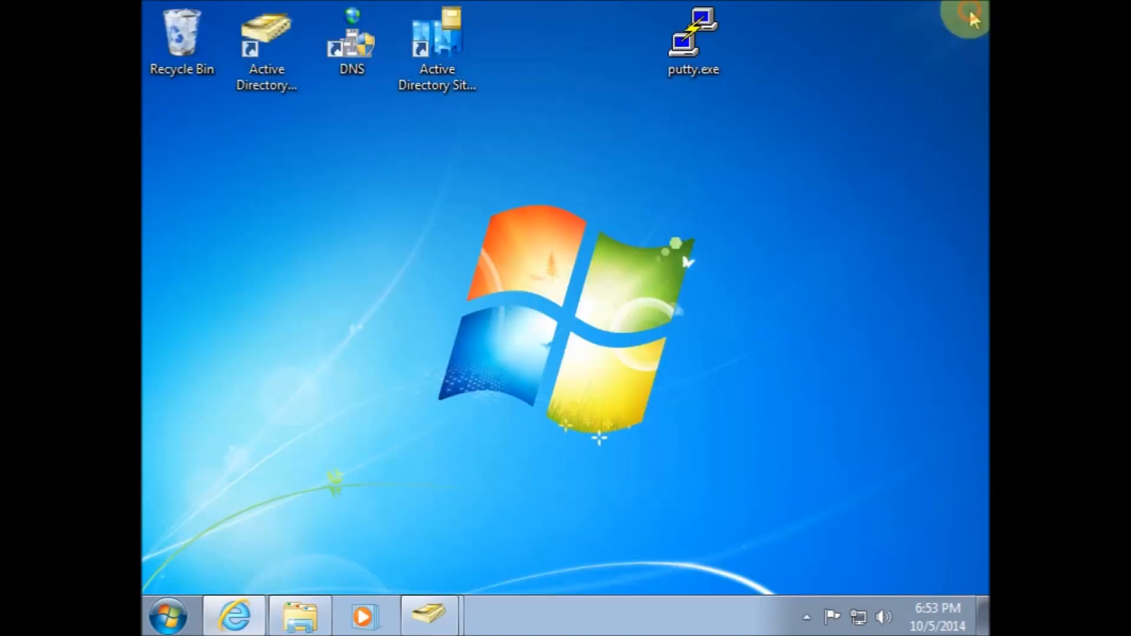
left_click(165, 619)
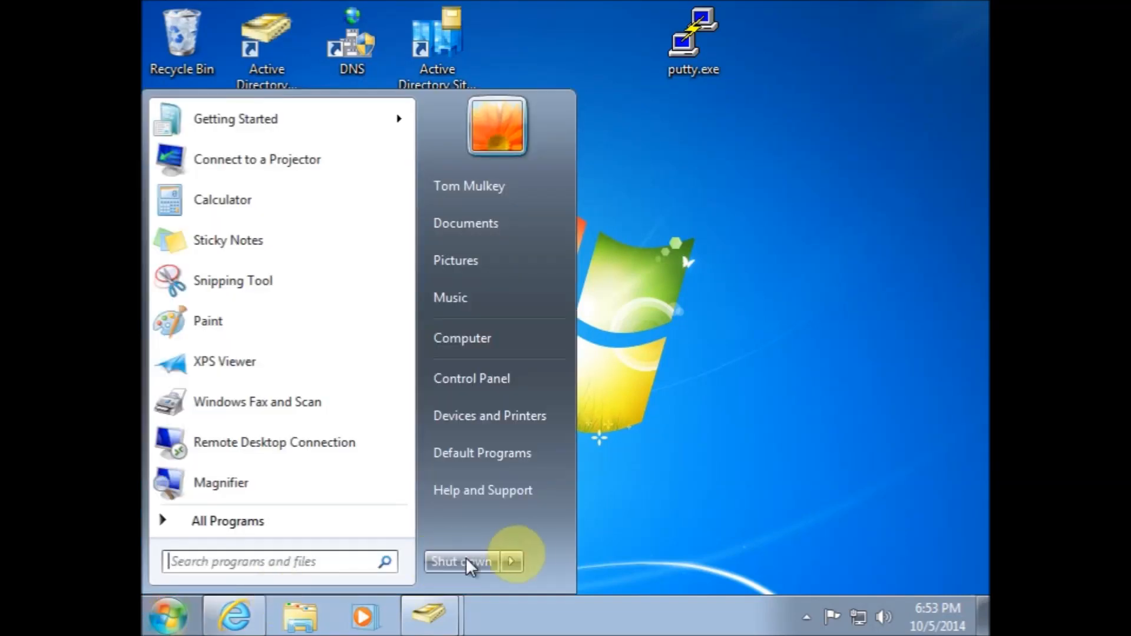
left_click(511, 561)
left_click(574, 484)
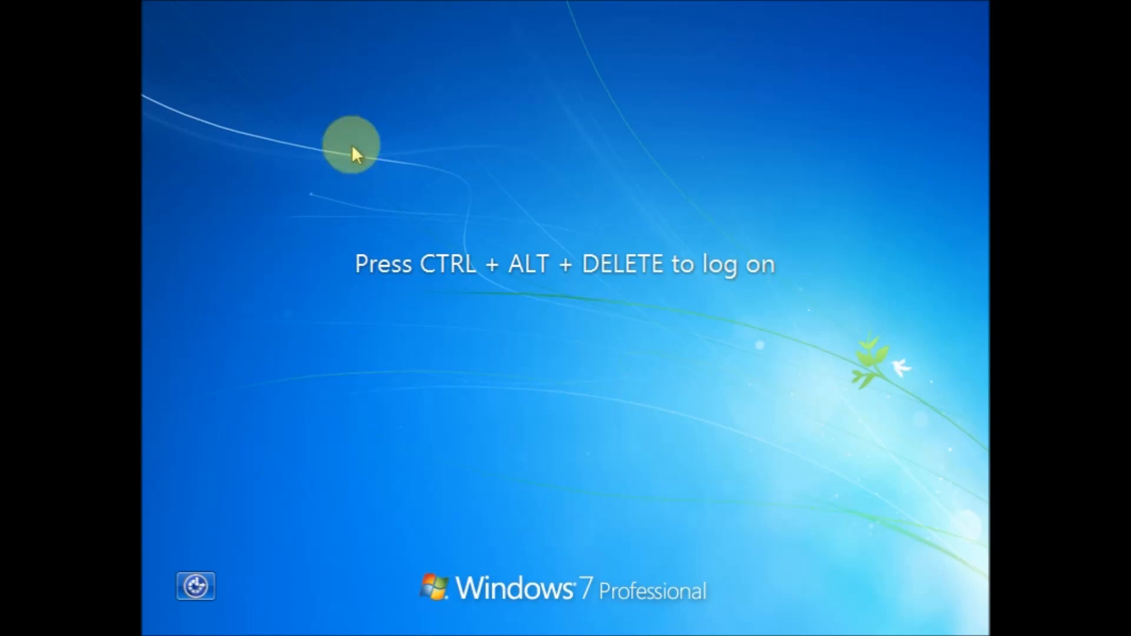
Send Ctrl-Alt-Del to the virtual machine and log back on as the domain test user with the account password
left_click(198, 7)
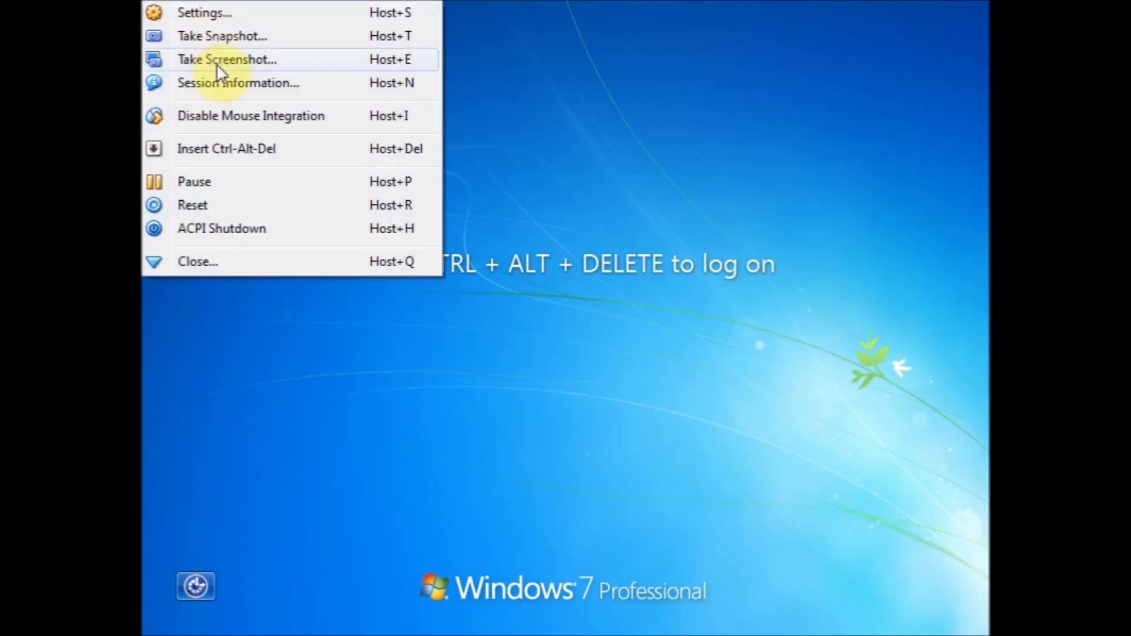
left_click(219, 143)
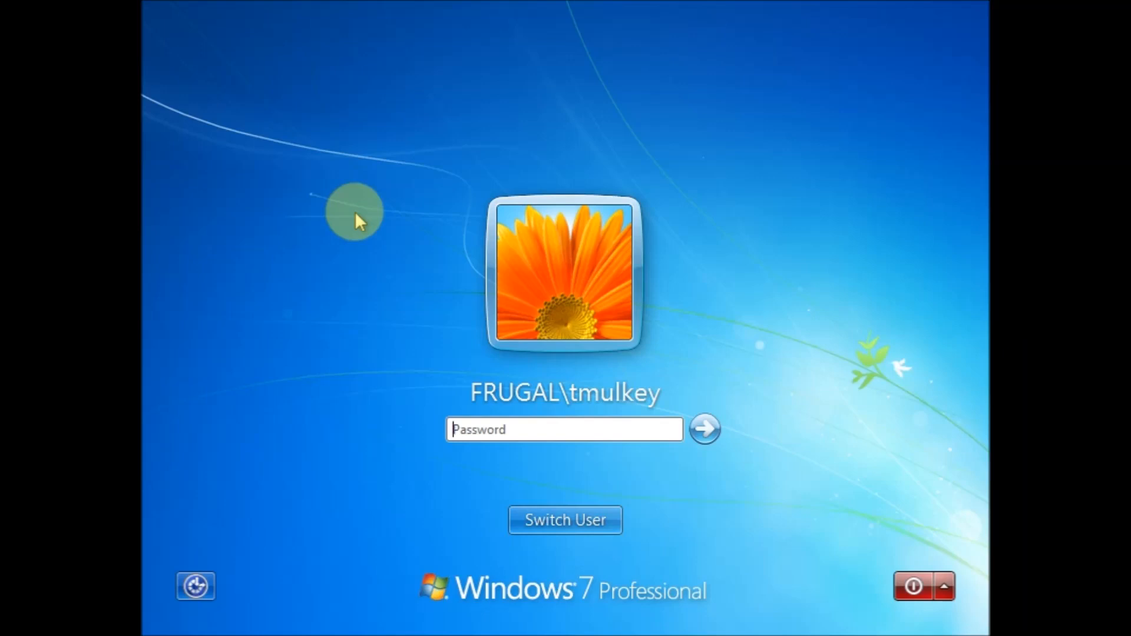
type("*********")
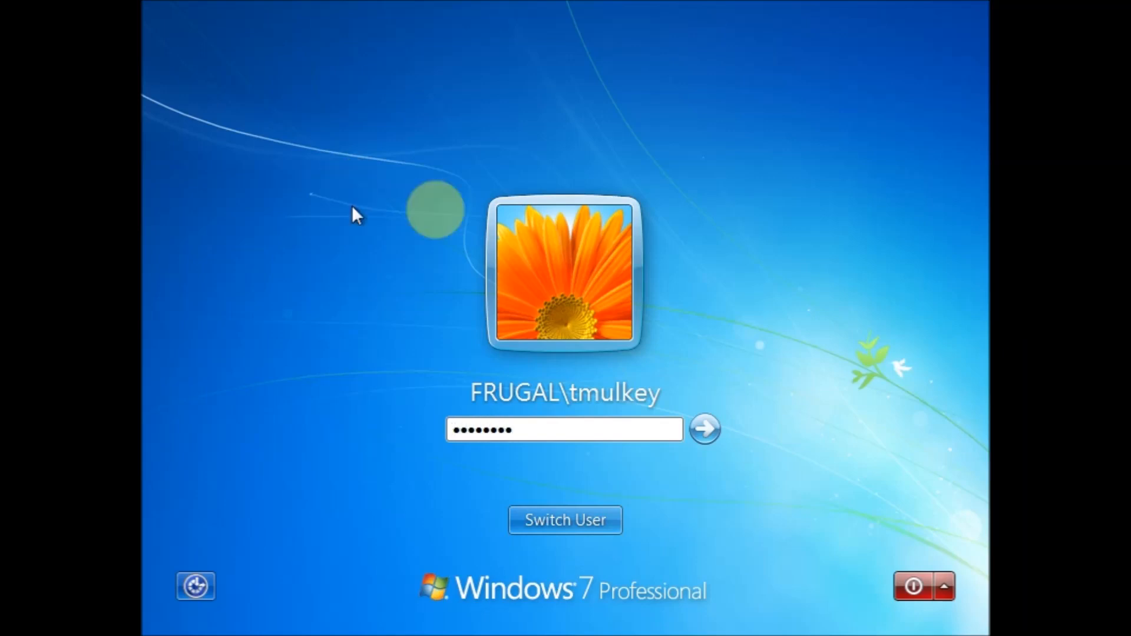
left_click(691, 431)
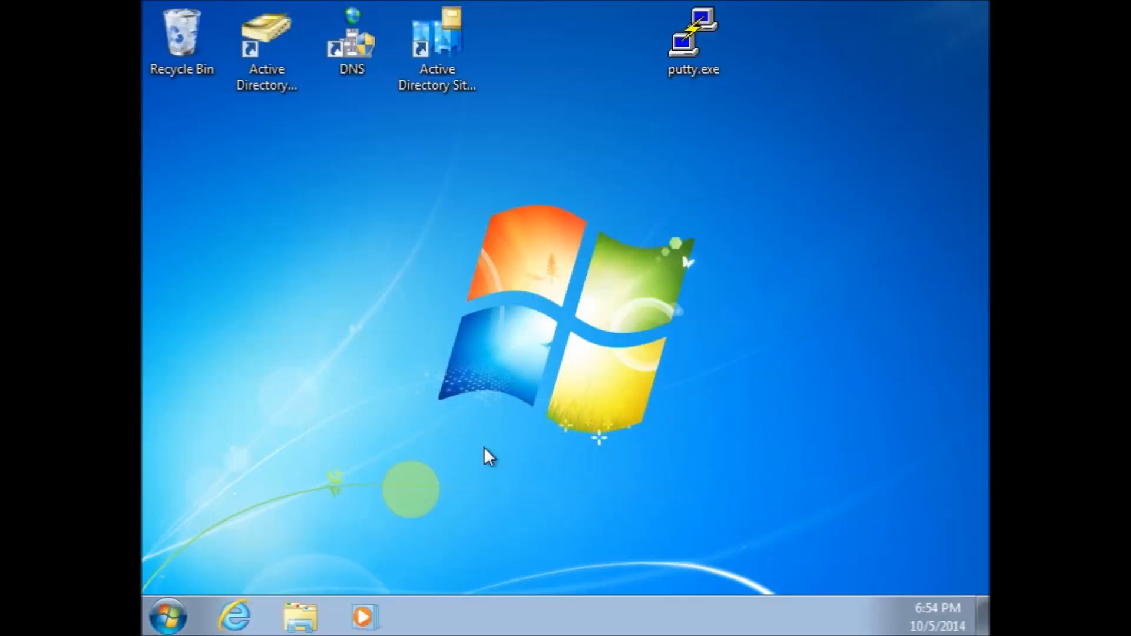
Open the mapped J: grpdata drive, create a new folder named Quarterly Reports 2014, and close the window
left_click(299, 616)
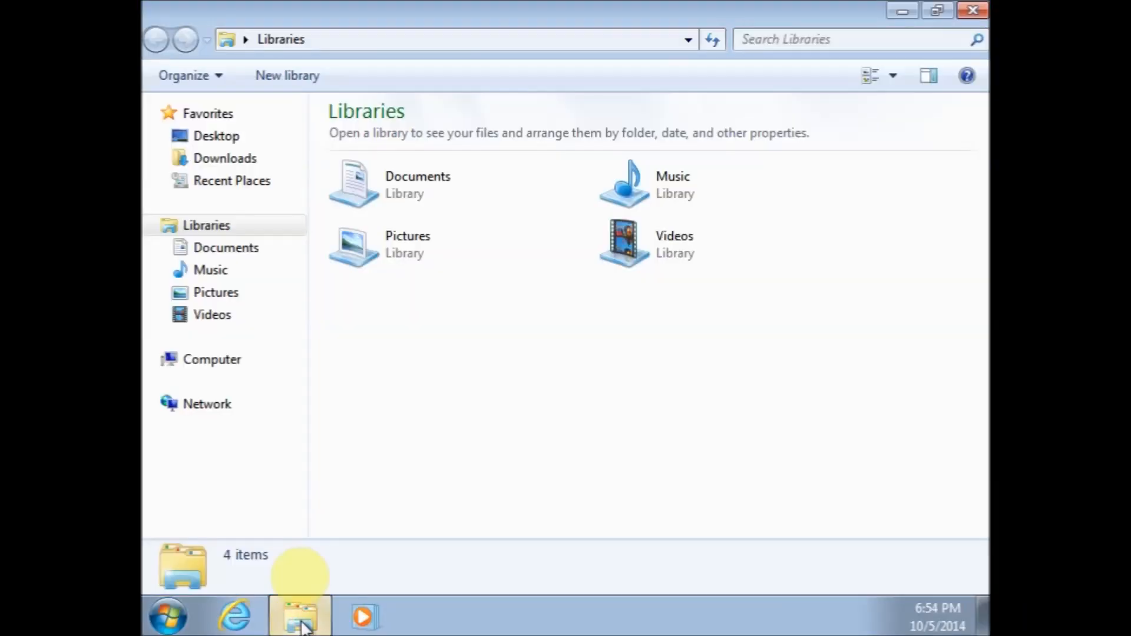
left_click(214, 366)
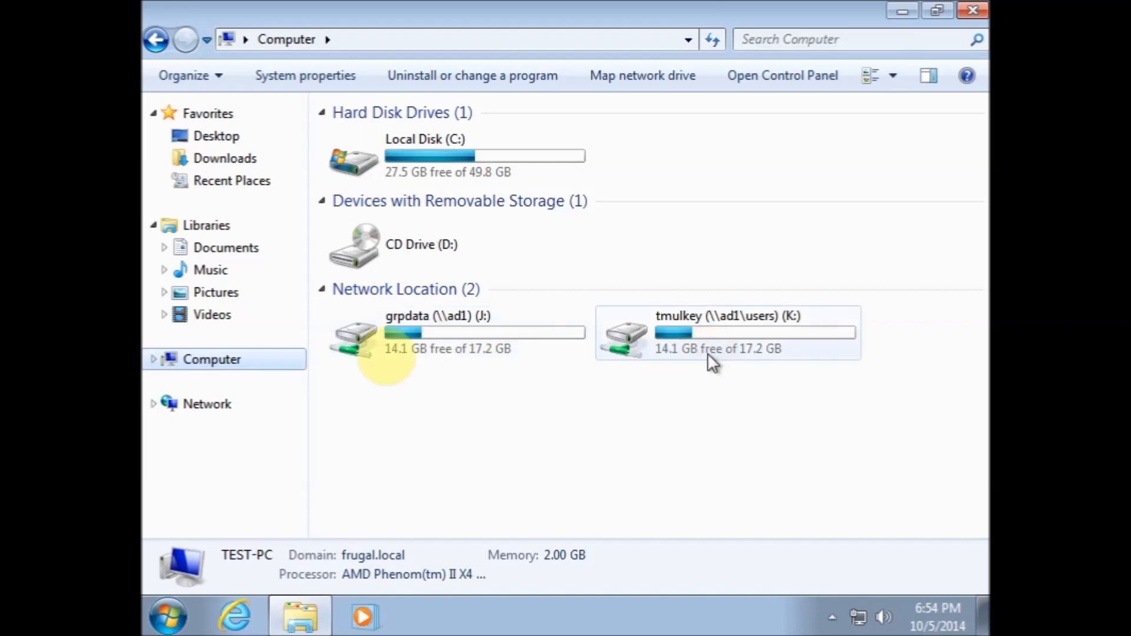
mouse_move(406, 355)
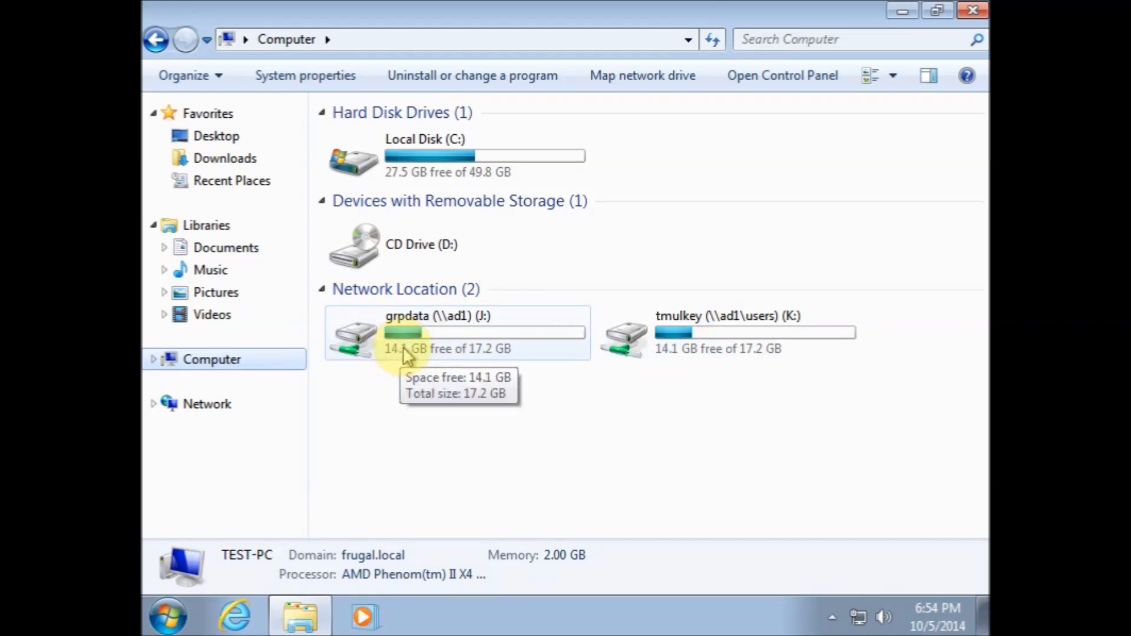
double_click(406, 355)
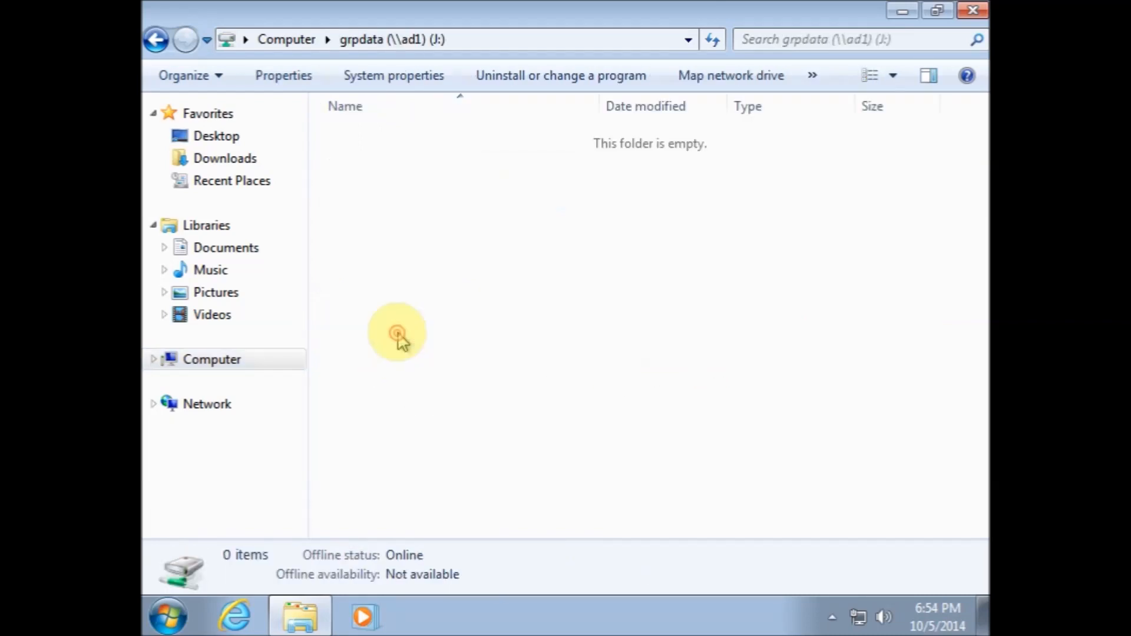
right_click(454, 245)
mouse_move(521, 448)
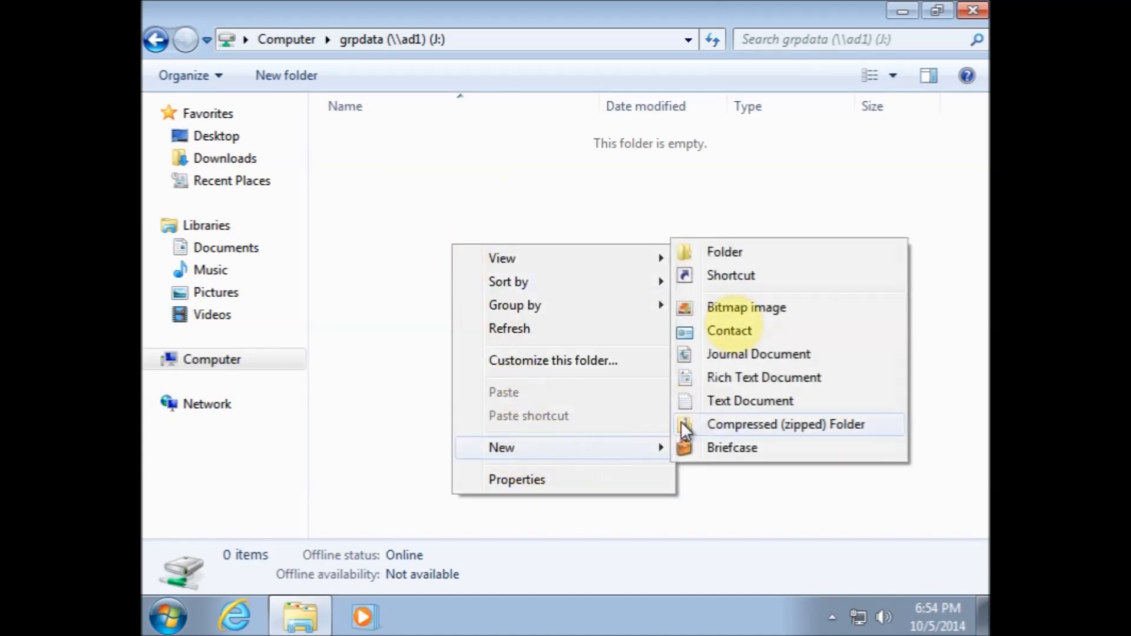
left_click(737, 252)
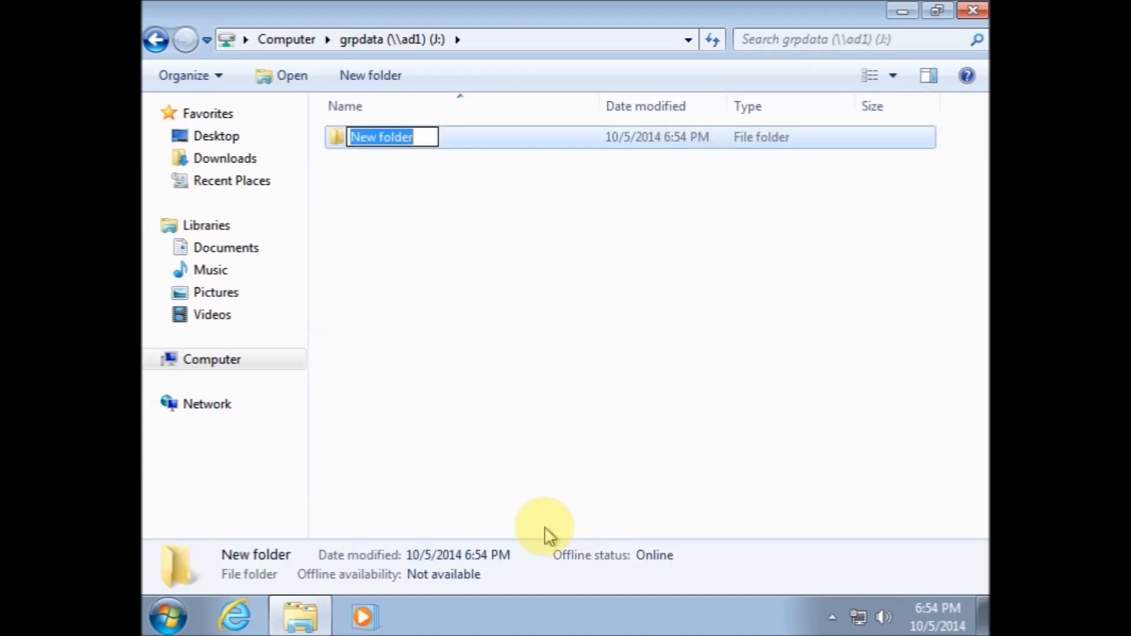
type("Quar")
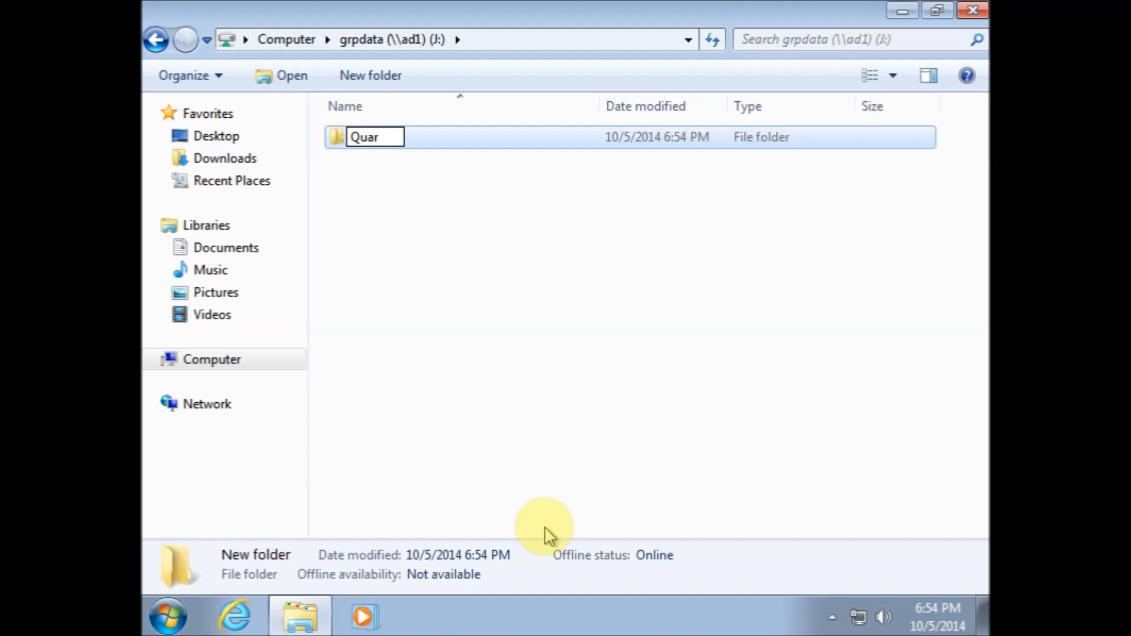
type("terly Repo")
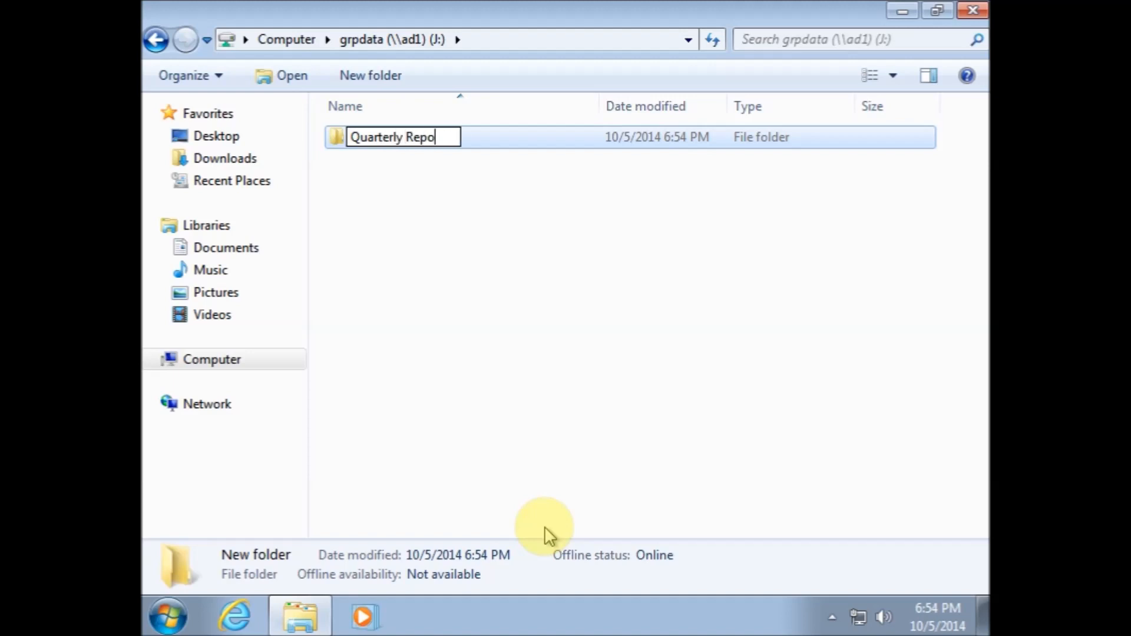
type("rts 2014")
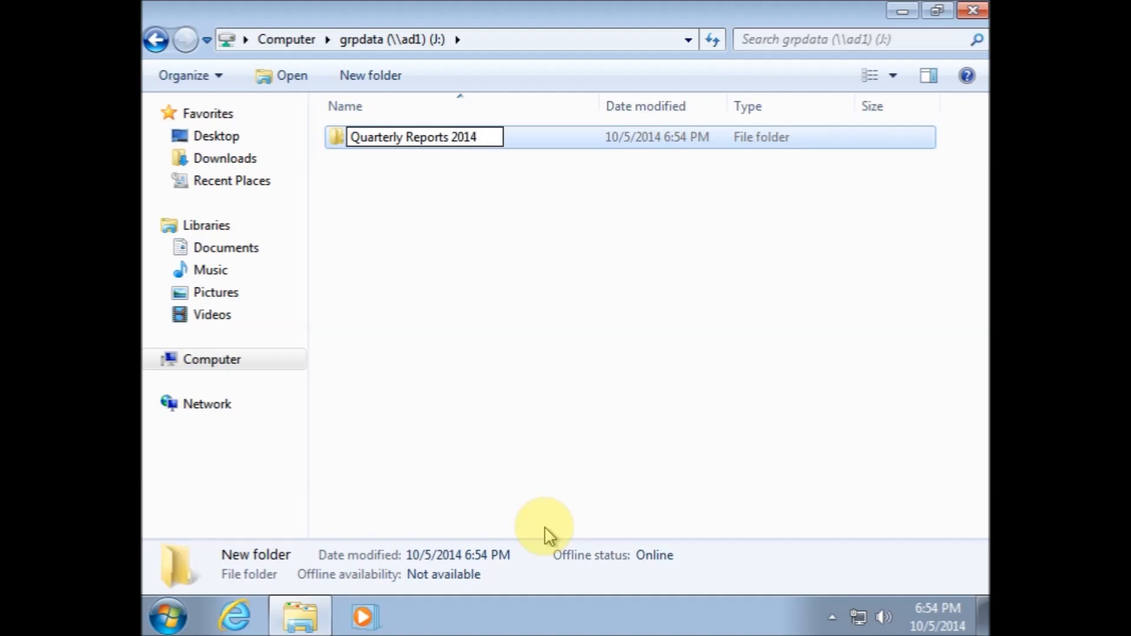
key("Return")
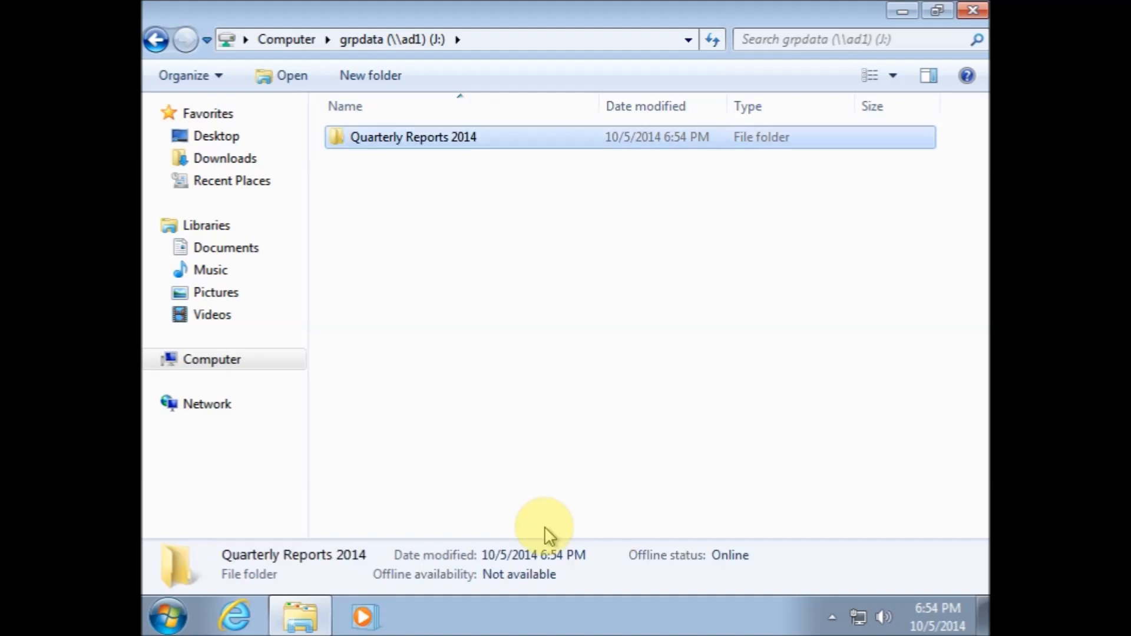
left_click(387, 383)
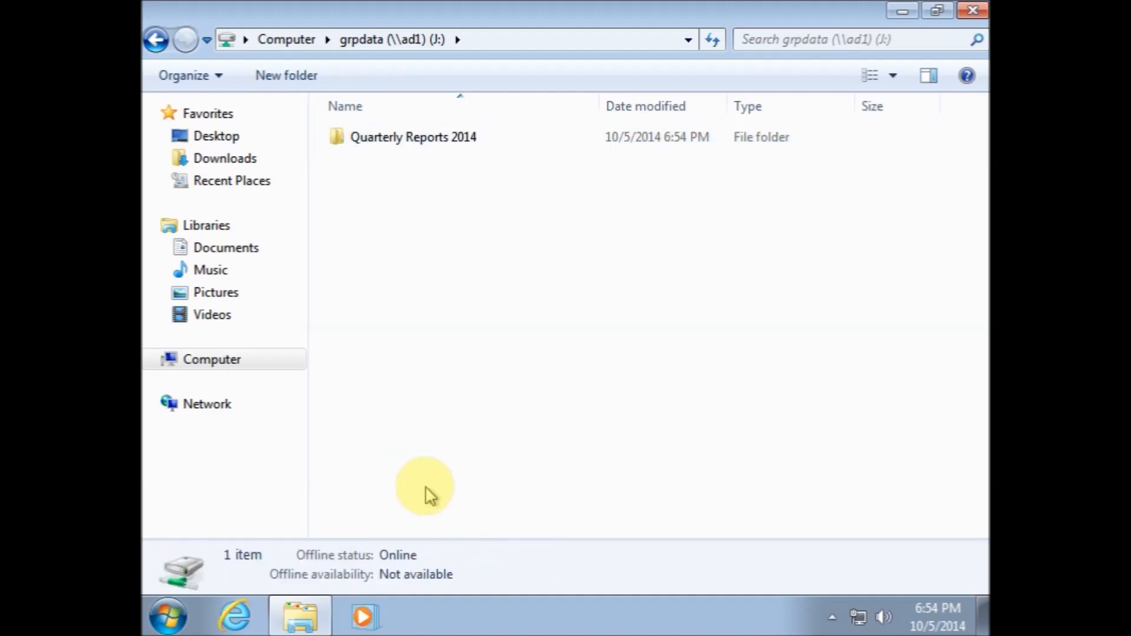
left_click(970, 13)
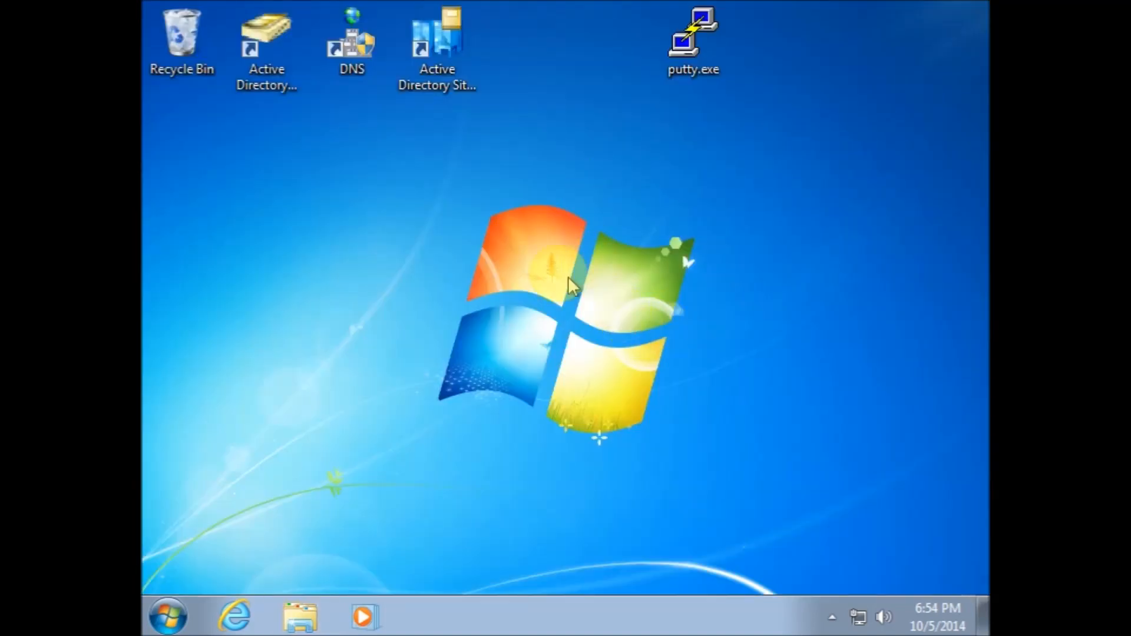